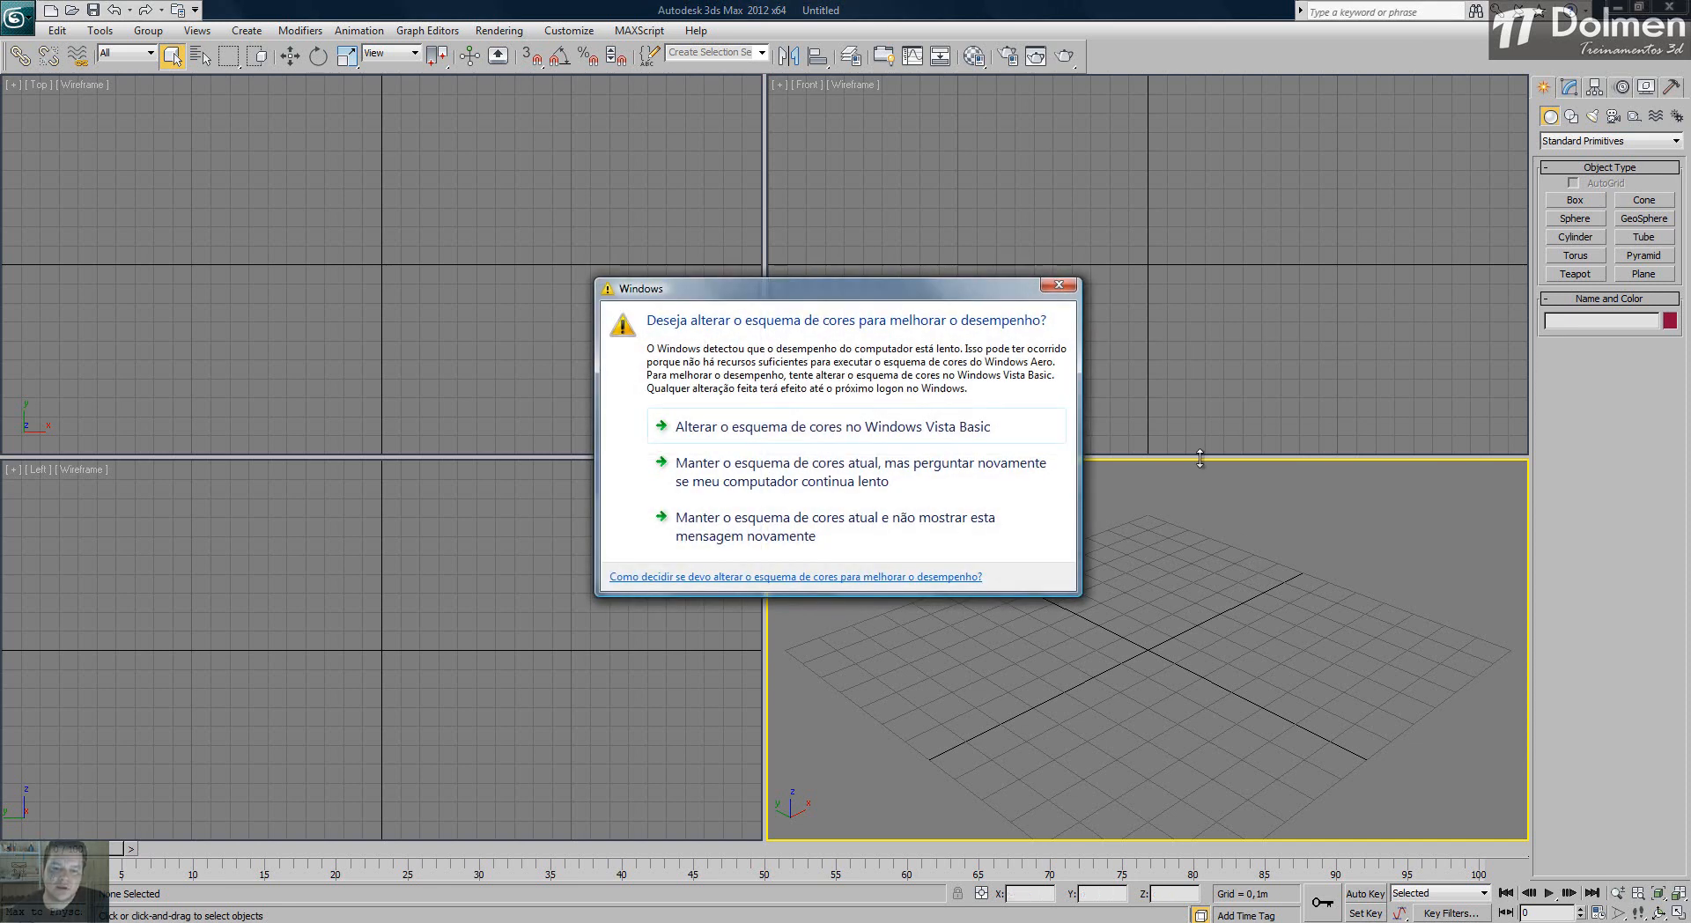
- Keep the current Windows color scheme and stop the performance message from showing again
left_click(1064, 285)
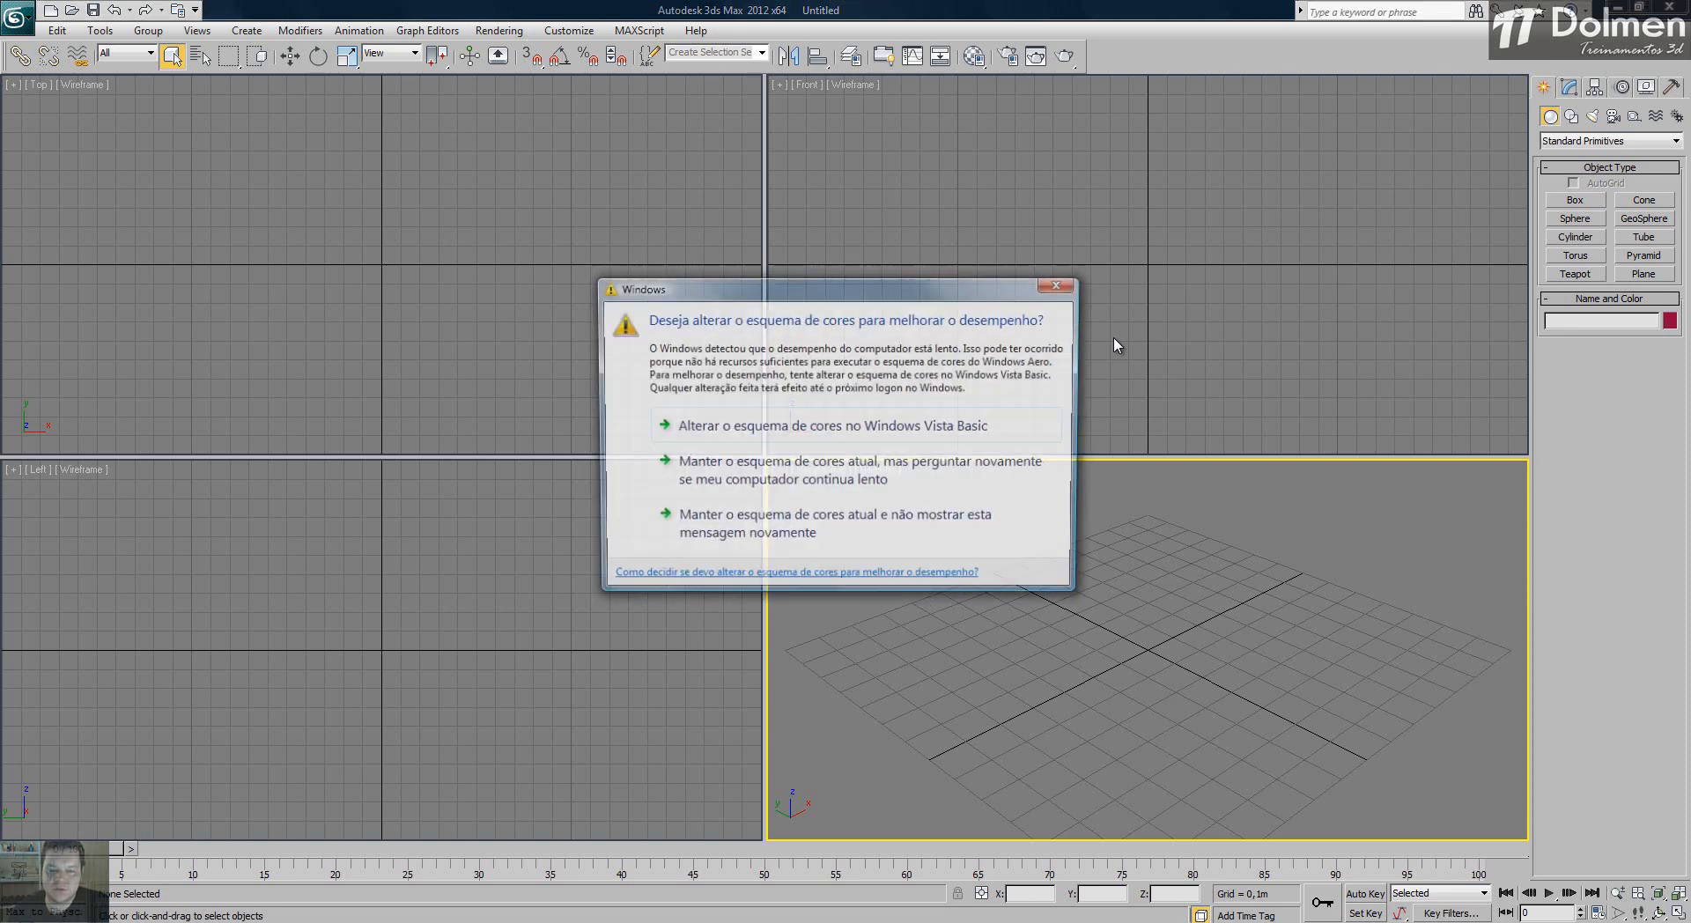
left_click(910, 541)
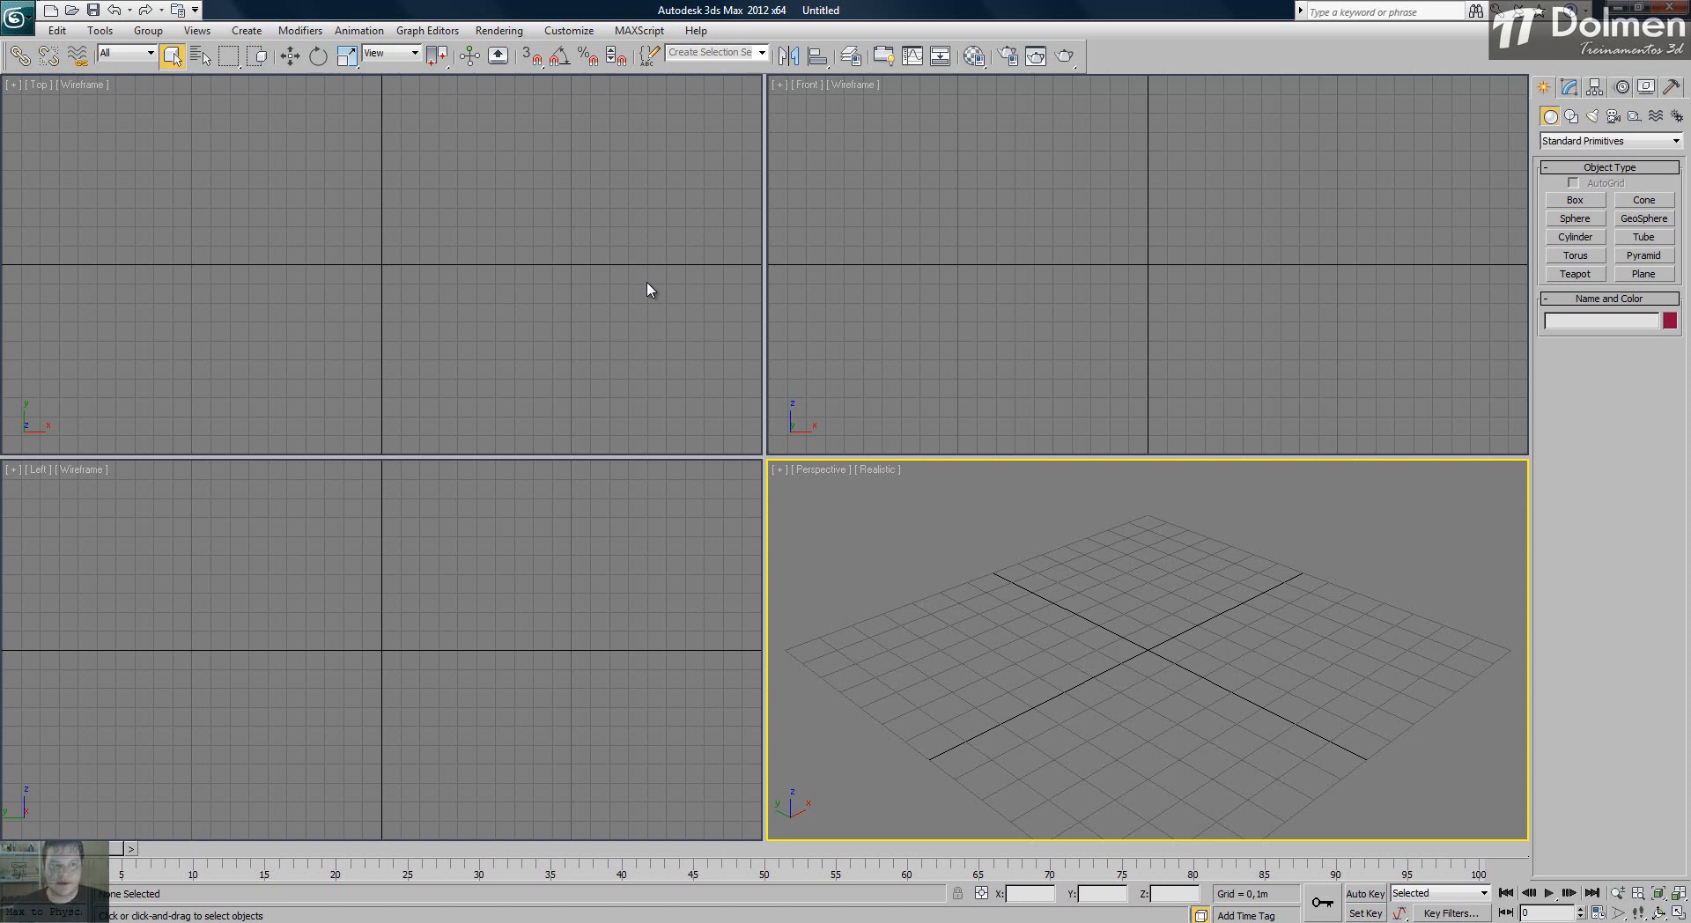
- Open the scene 01 ParedesFrisos from the folder C:\Aulas\3dsmax\Aula12
left_click(70, 15)
left_click(368, 72)
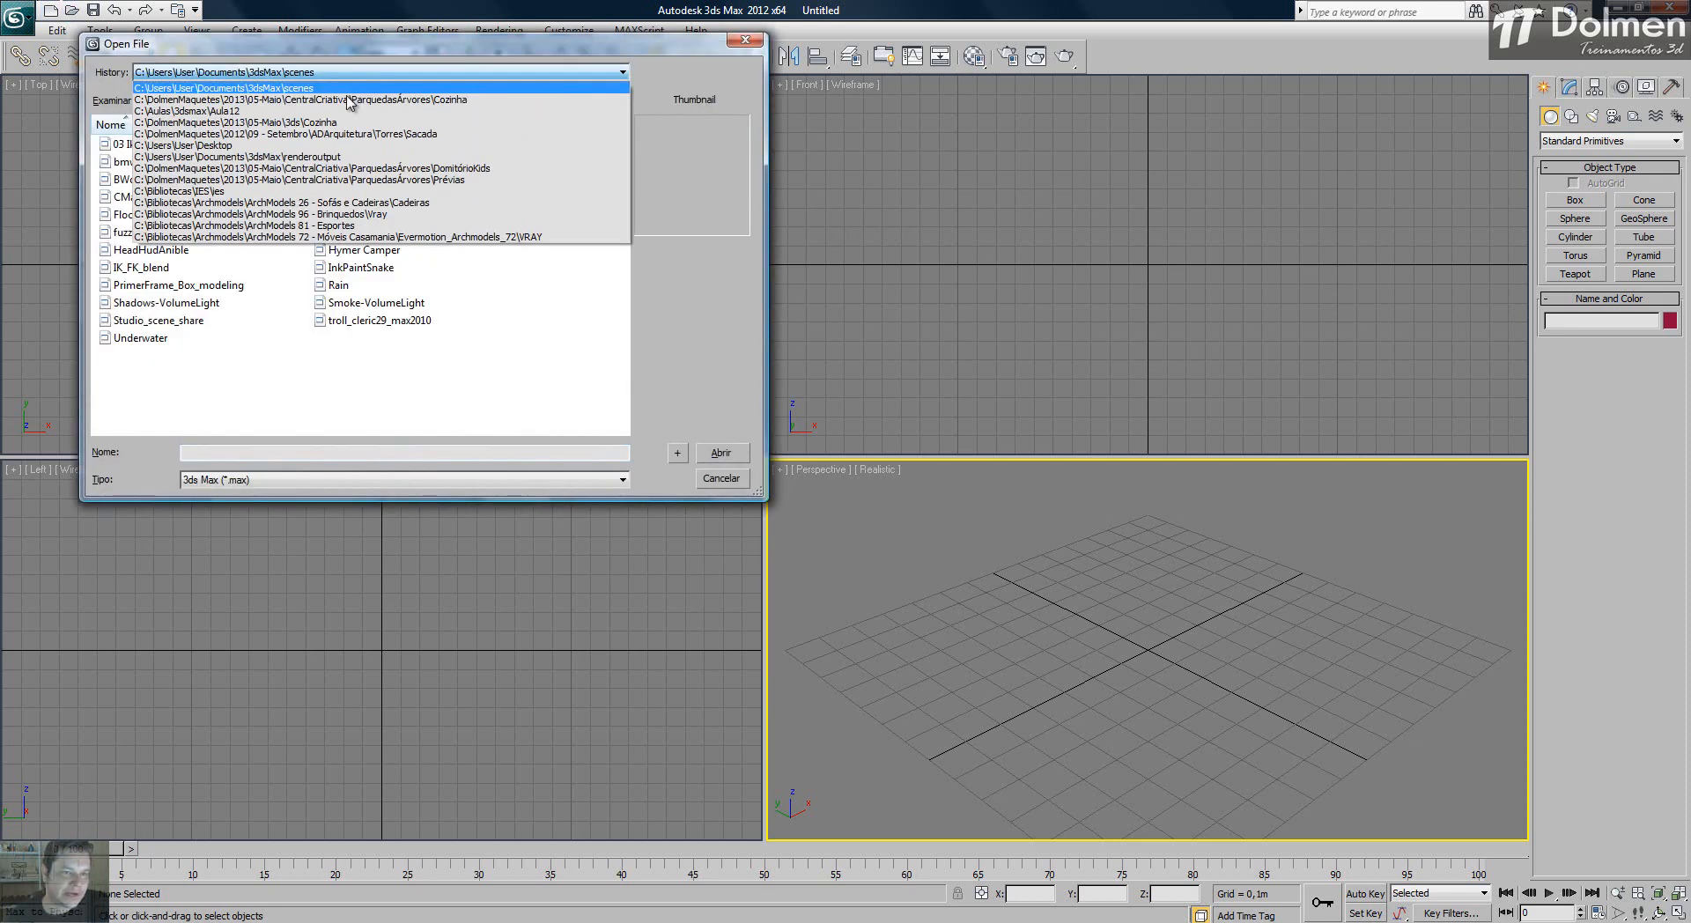
left_click(336, 112)
left_click(166, 147)
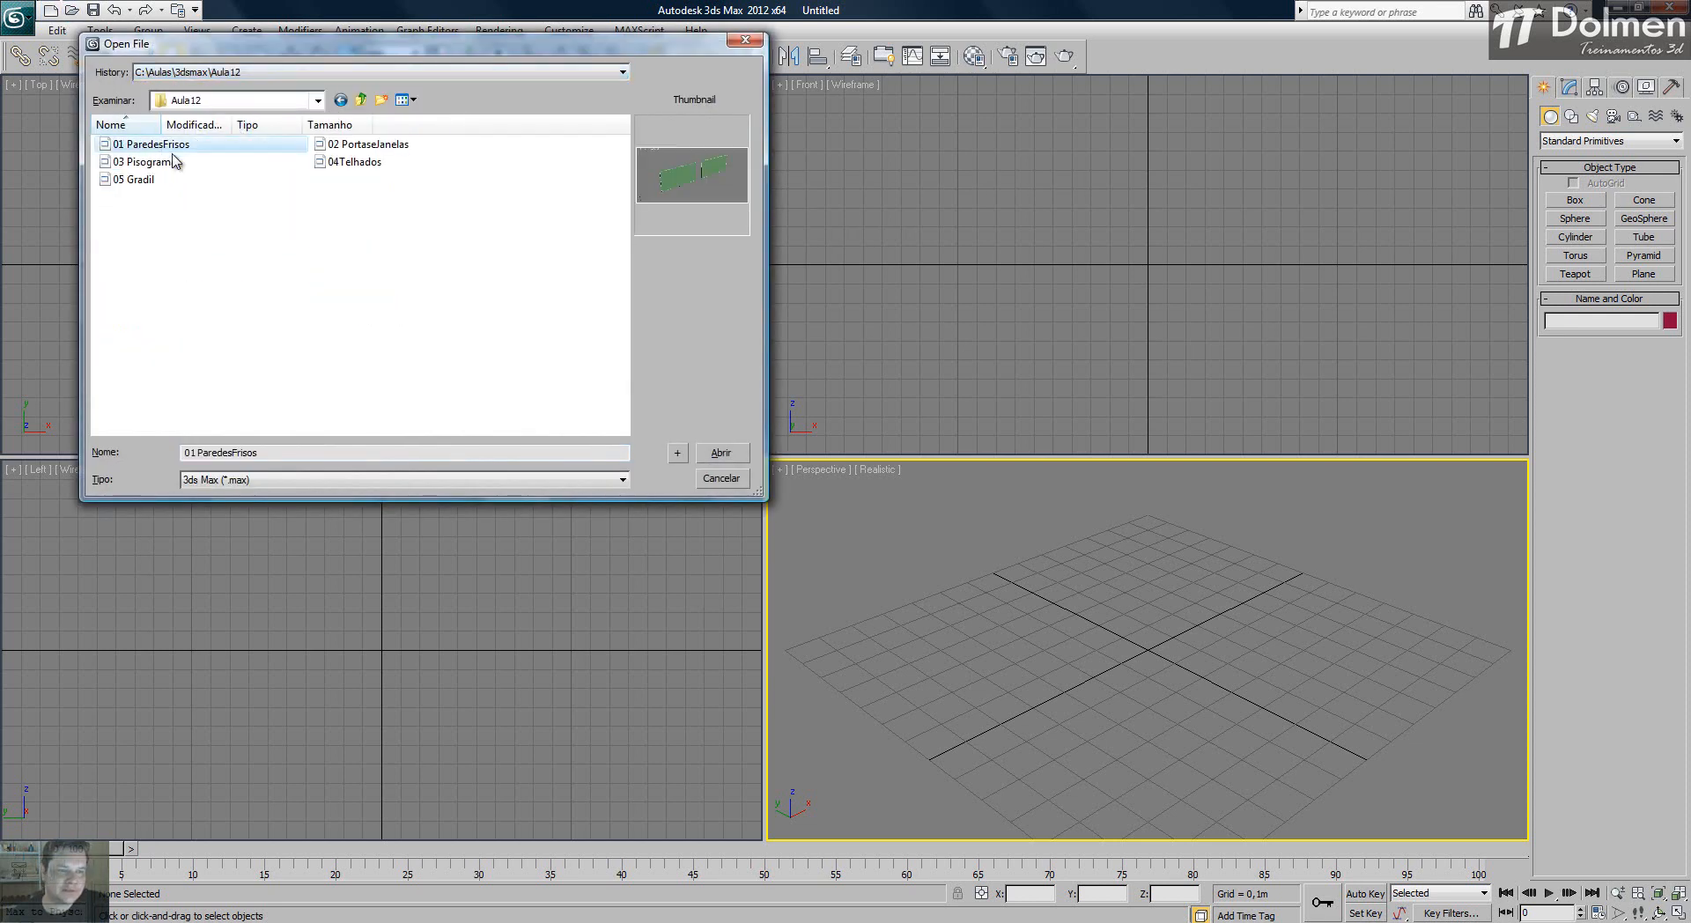
left_click(715, 461)
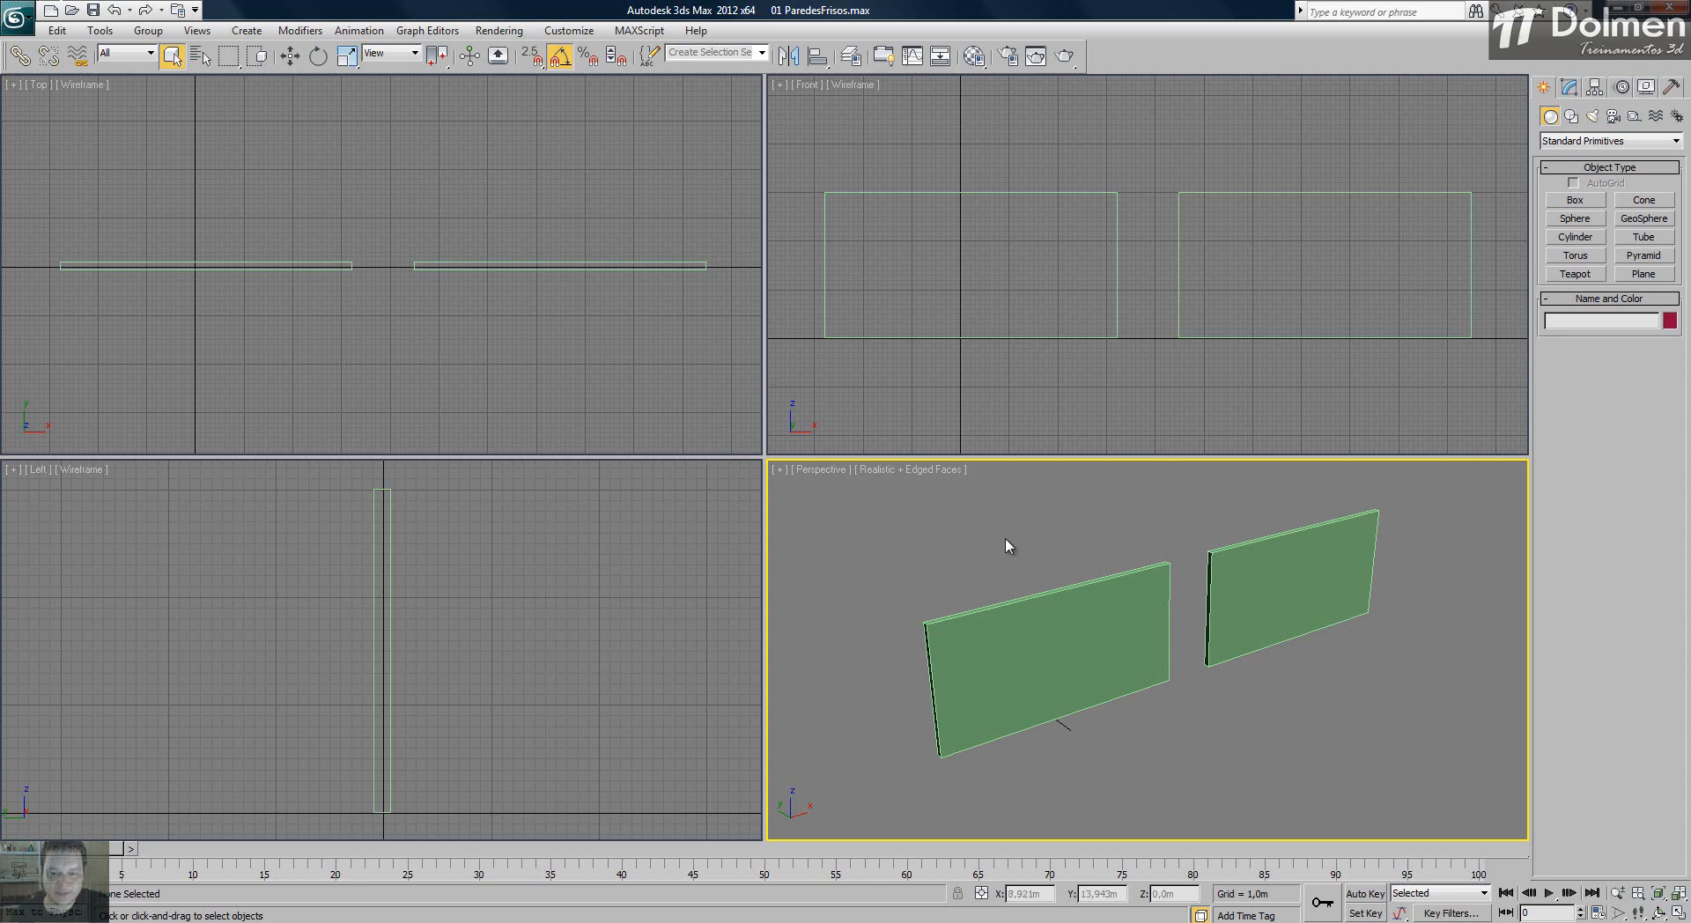
- Maximize the Perspective view and look over the two green walls up close
left_click(1026, 650)
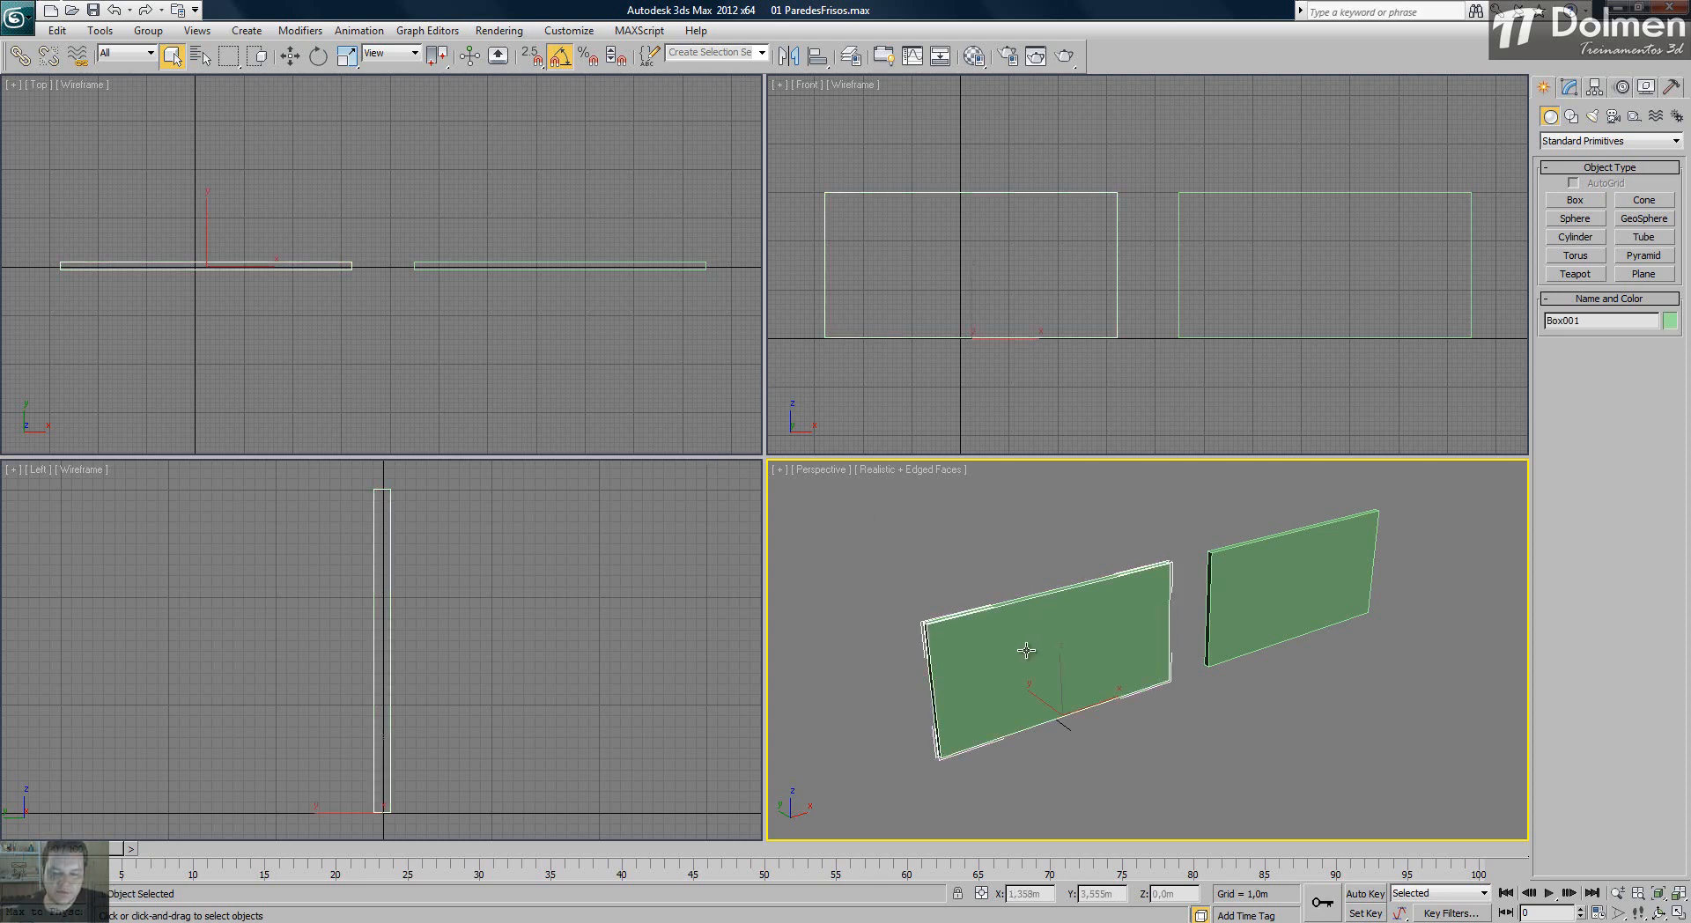
left_click(1239, 585)
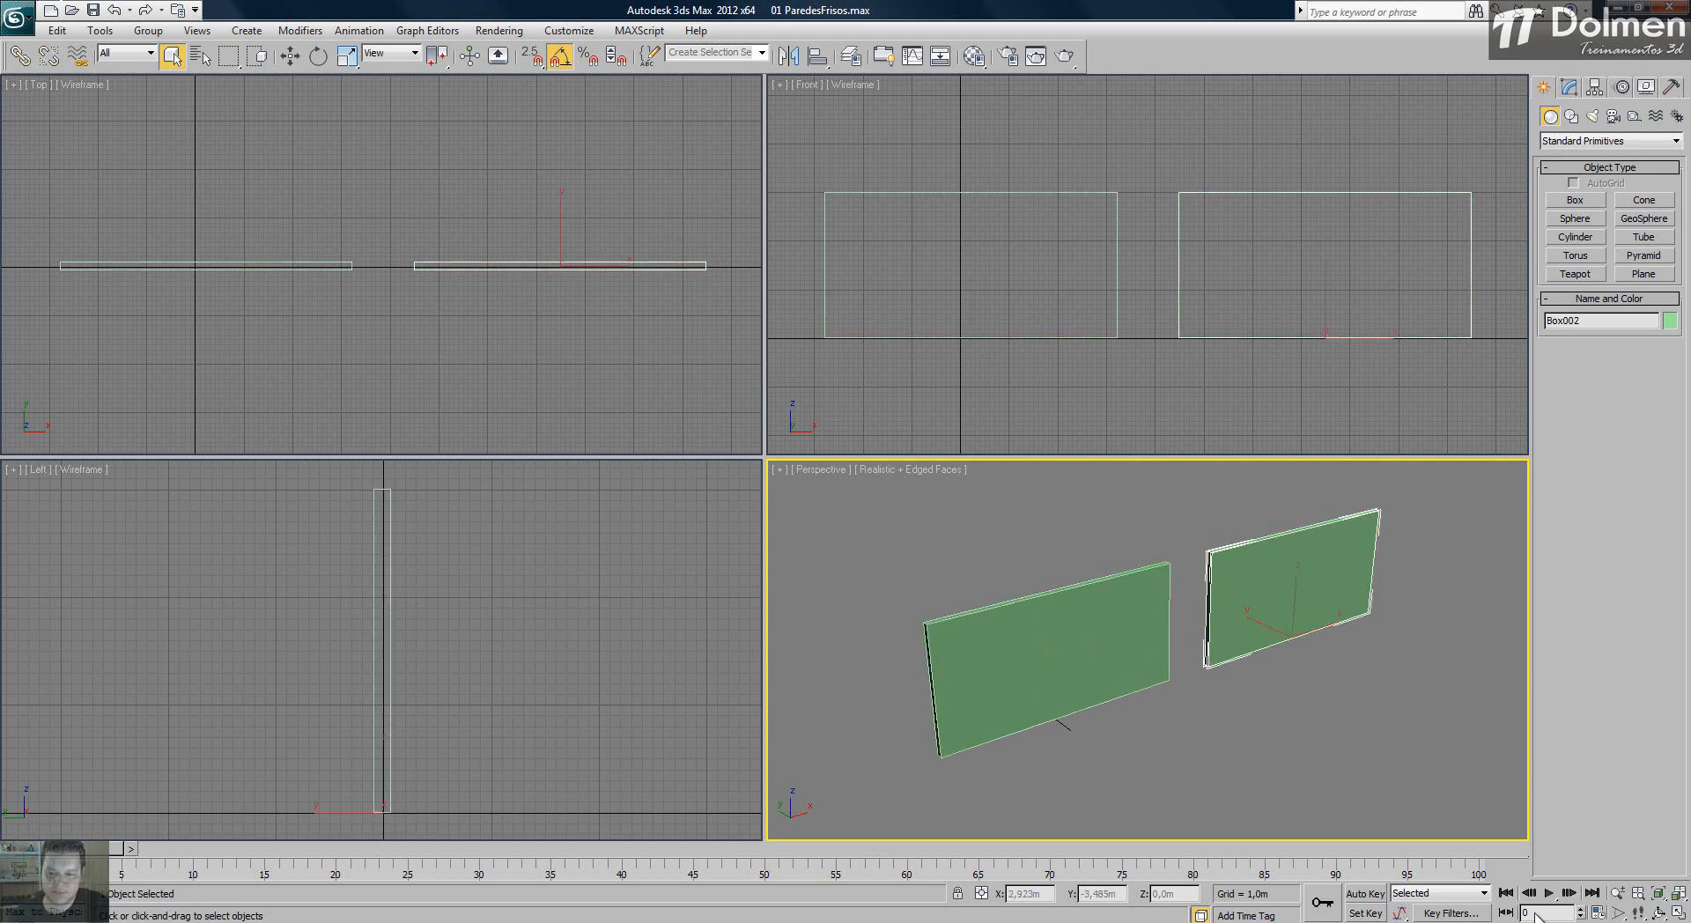
left_click(1678, 913)
middle_click_drag(496, 506, 604, 454)
left_click(778, 568)
left_click(650, 536)
scroll(650, 537, "up", 4)
scroll(767, 508, "down", 4)
middle_click_drag(732, 515, 852, 558)
left_click(1067, 686)
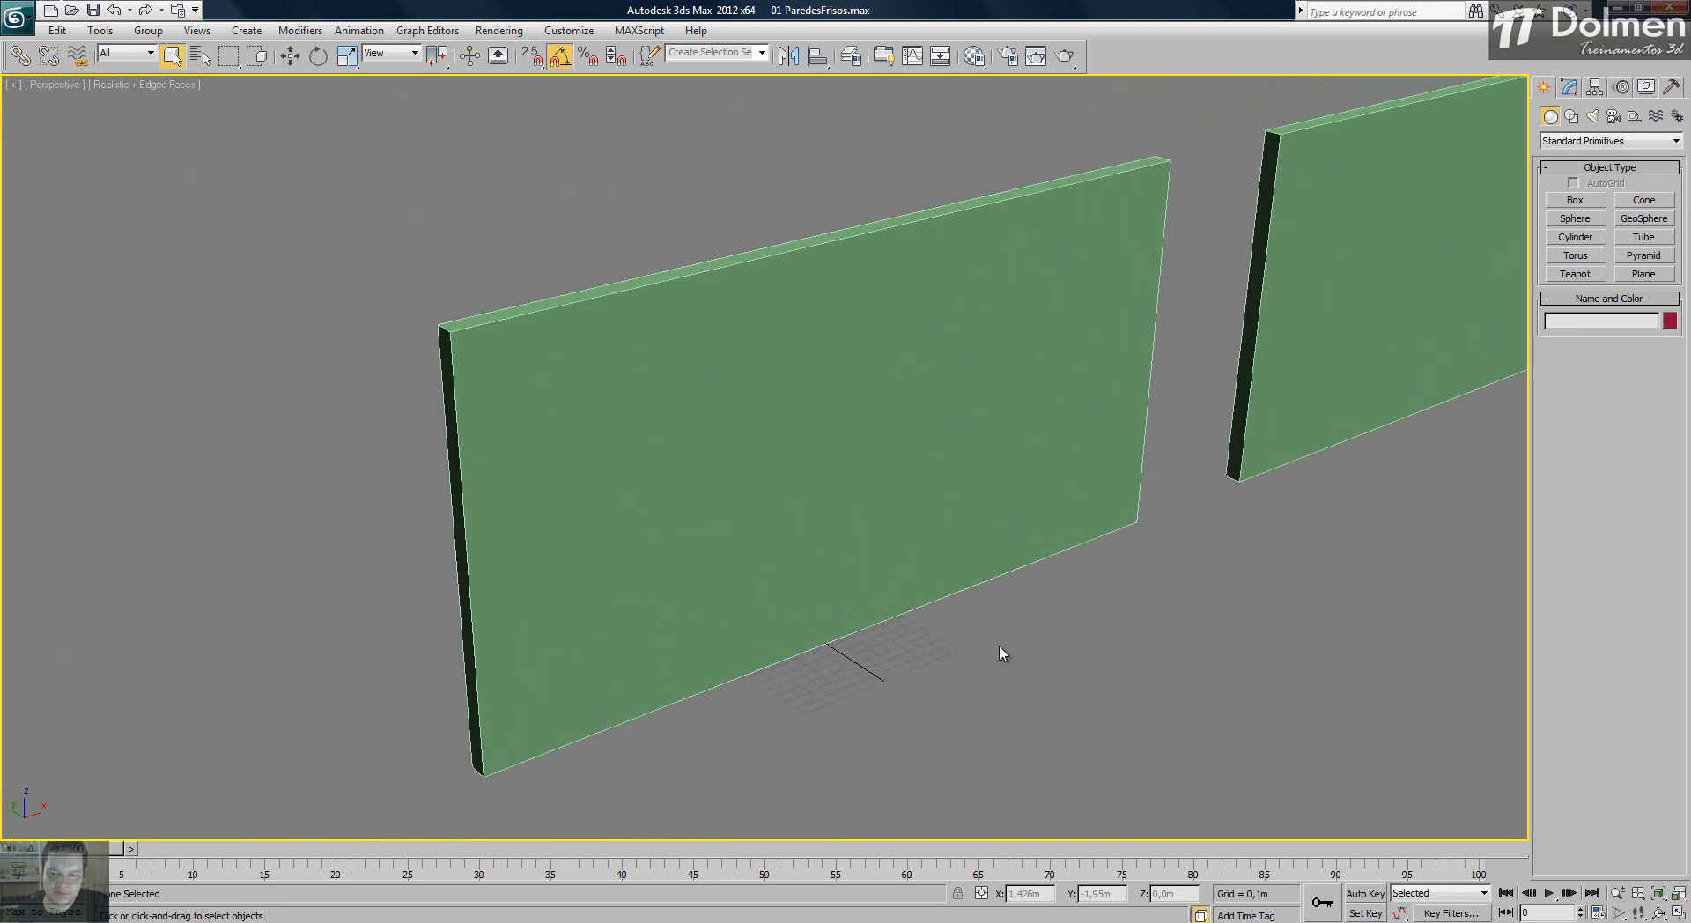
- Convert the wall nearest the viewer to an Editable Poly and switch to editing its edges
left_click(916, 430)
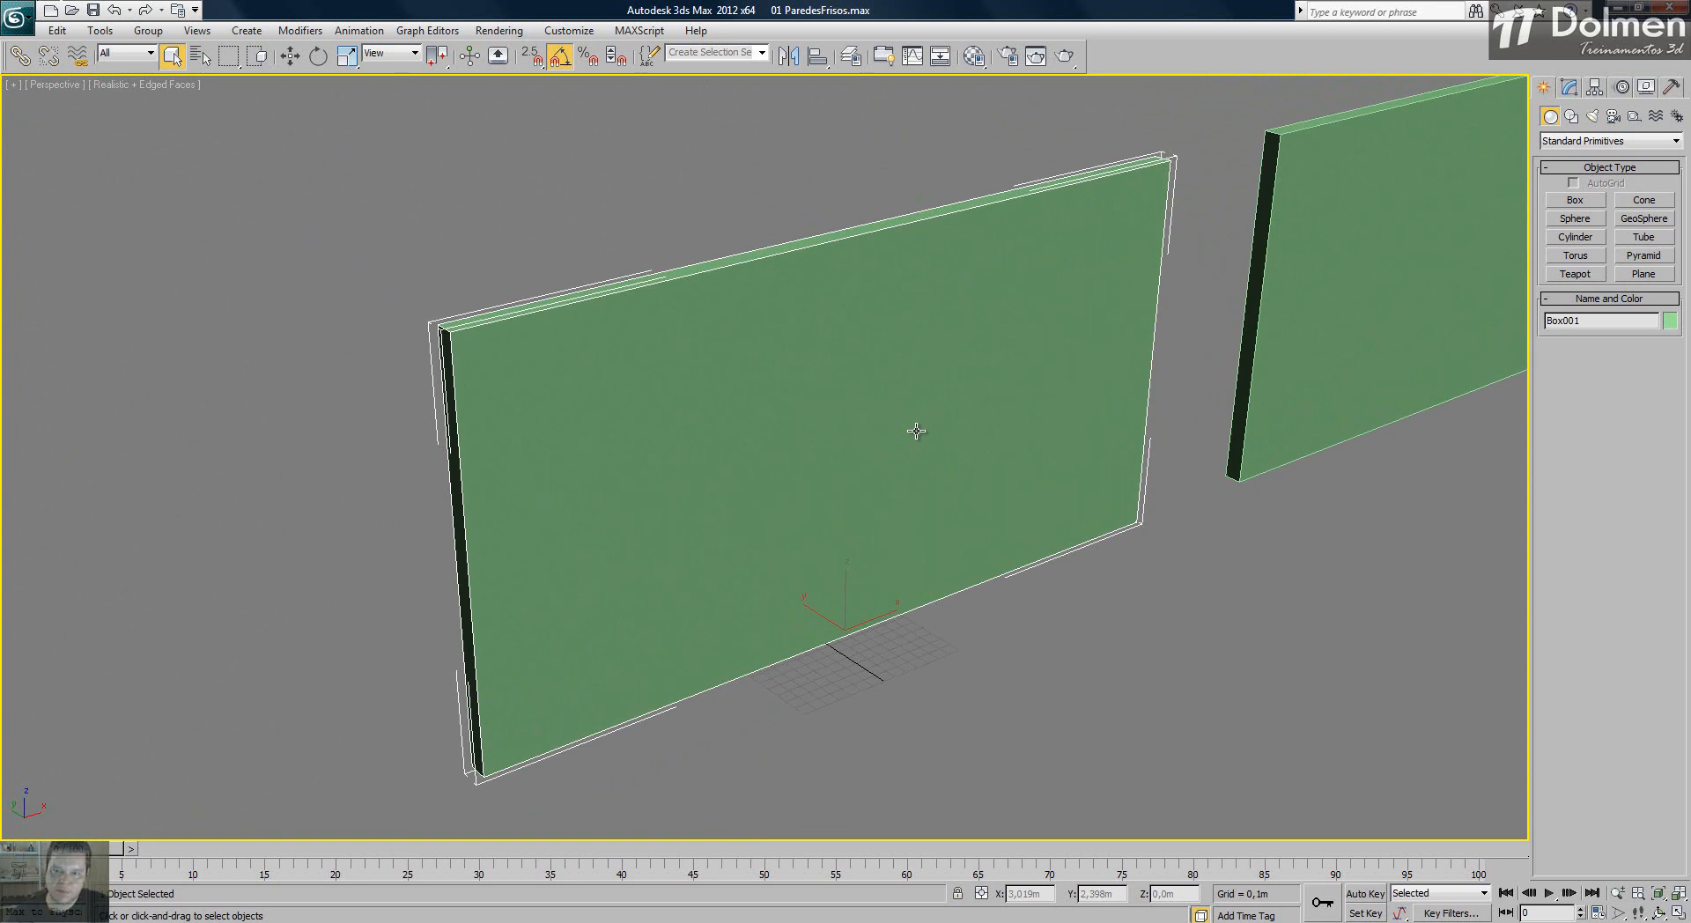
left_click(1569, 87)
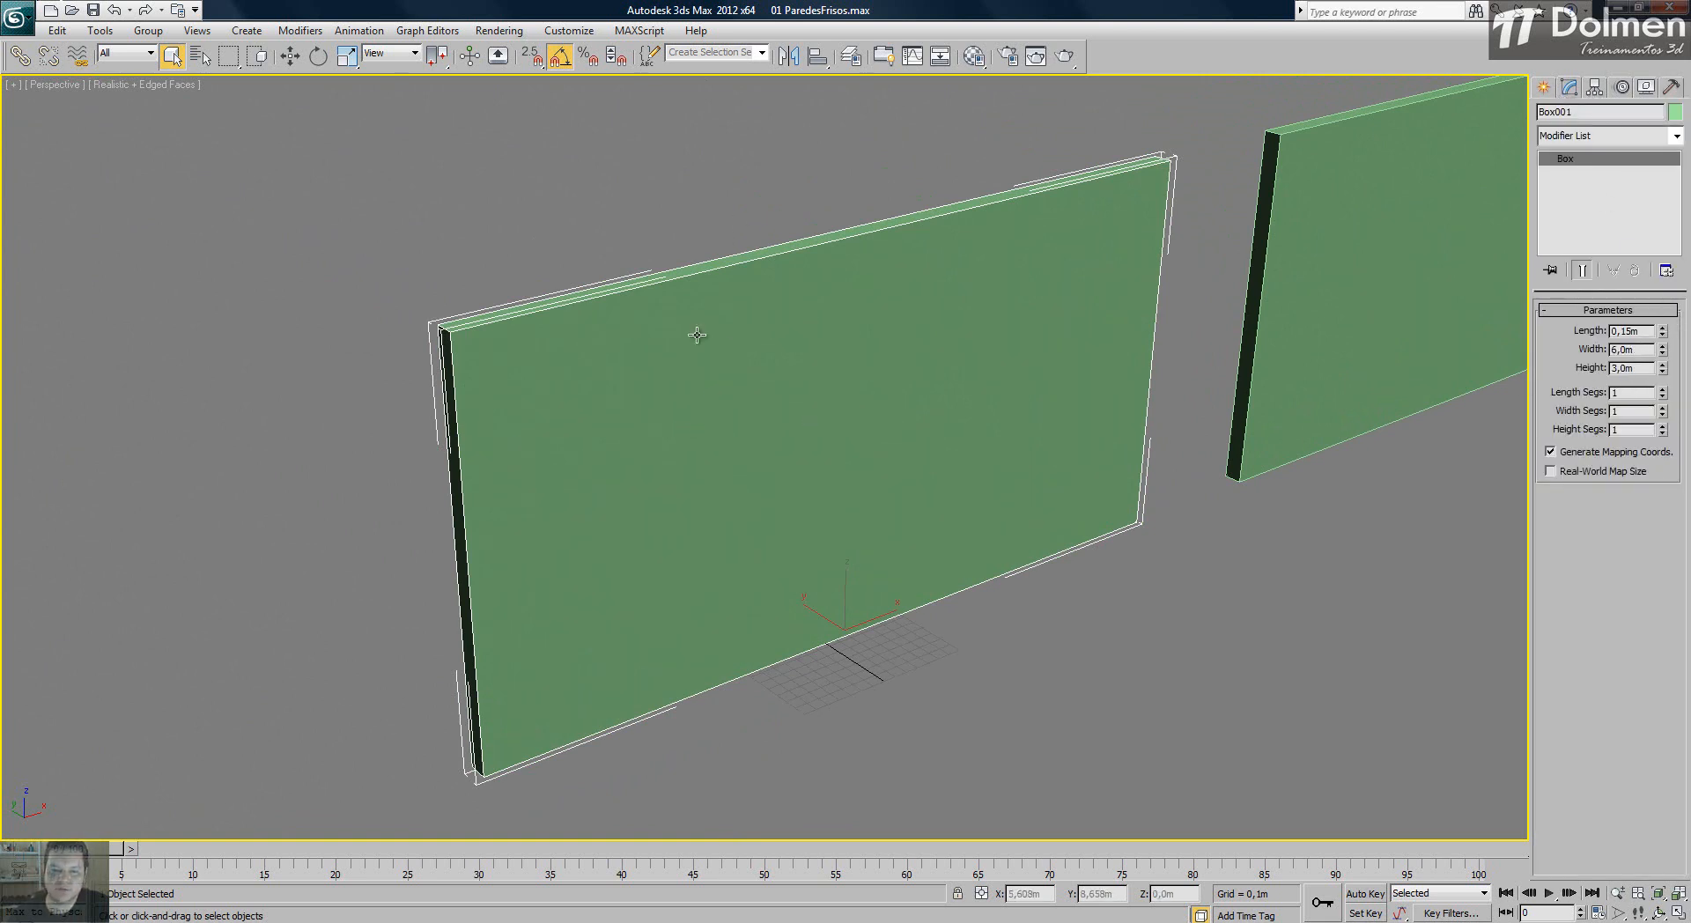
right_click(797, 391)
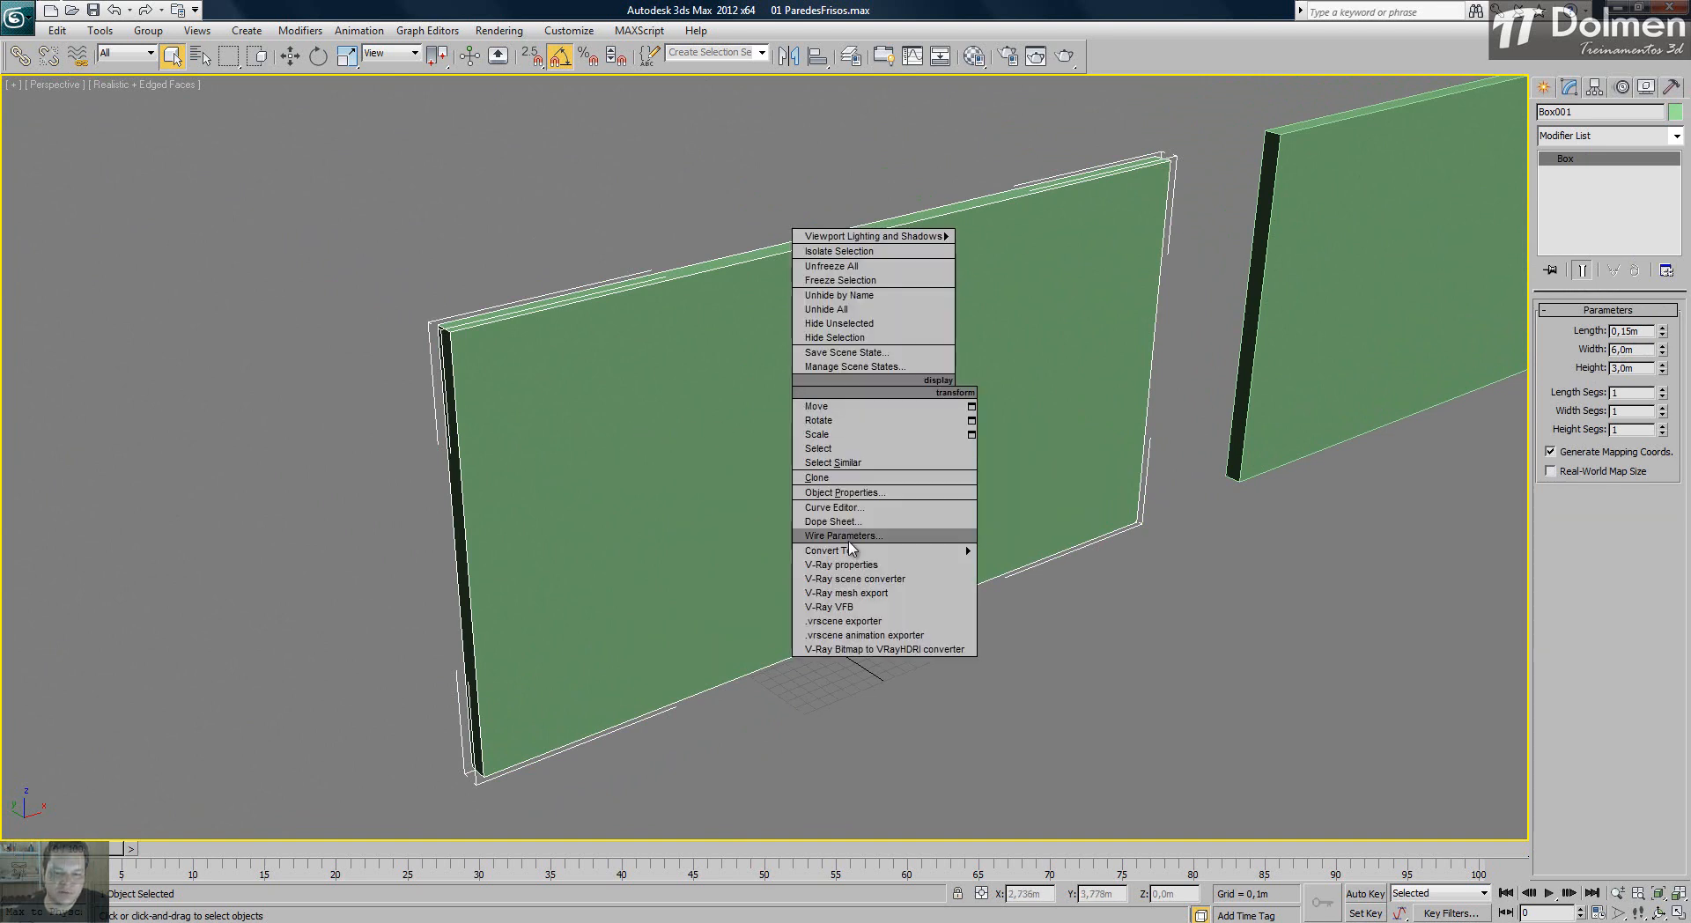
mouse_move(854, 550)
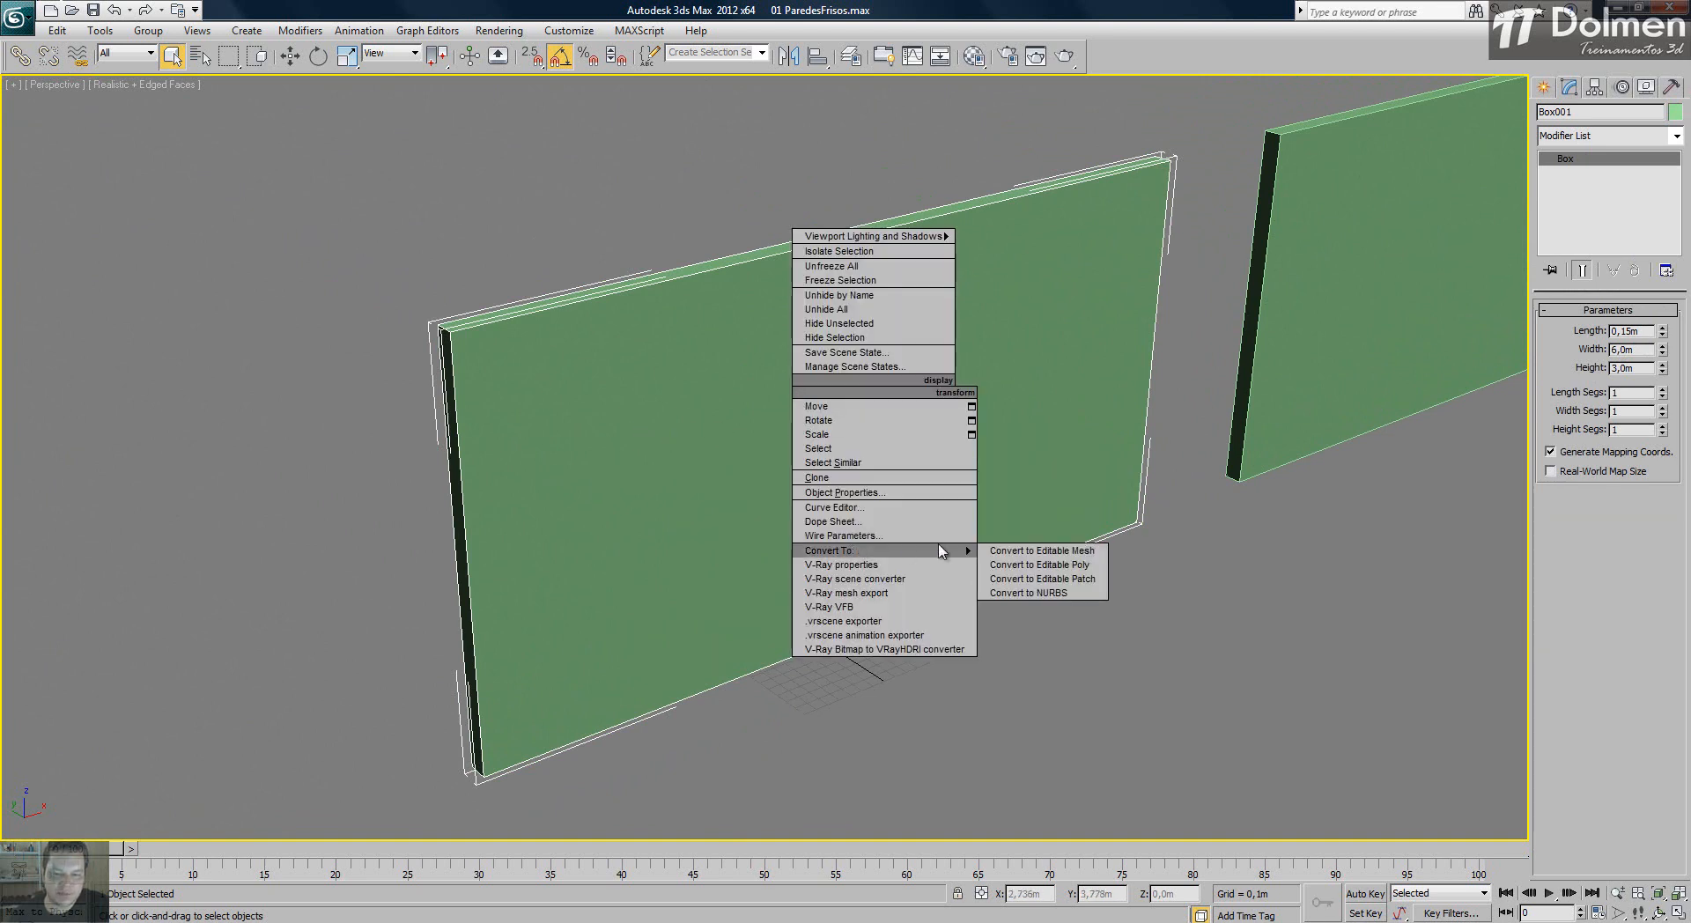
left_click(1001, 568)
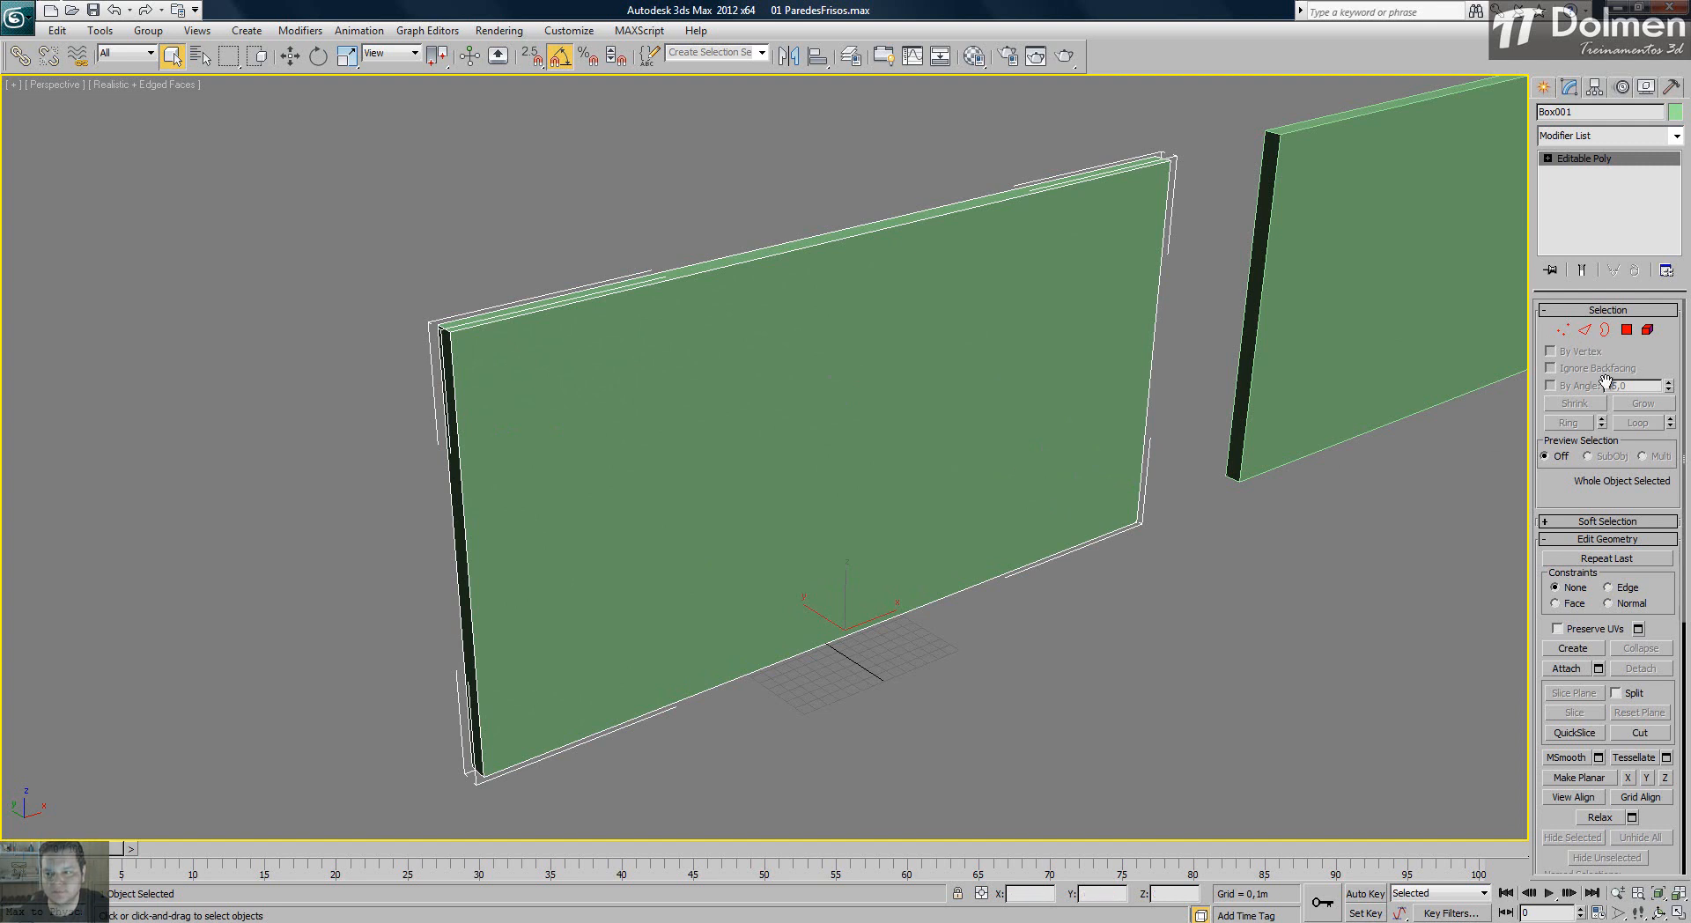
left_click(1584, 329)
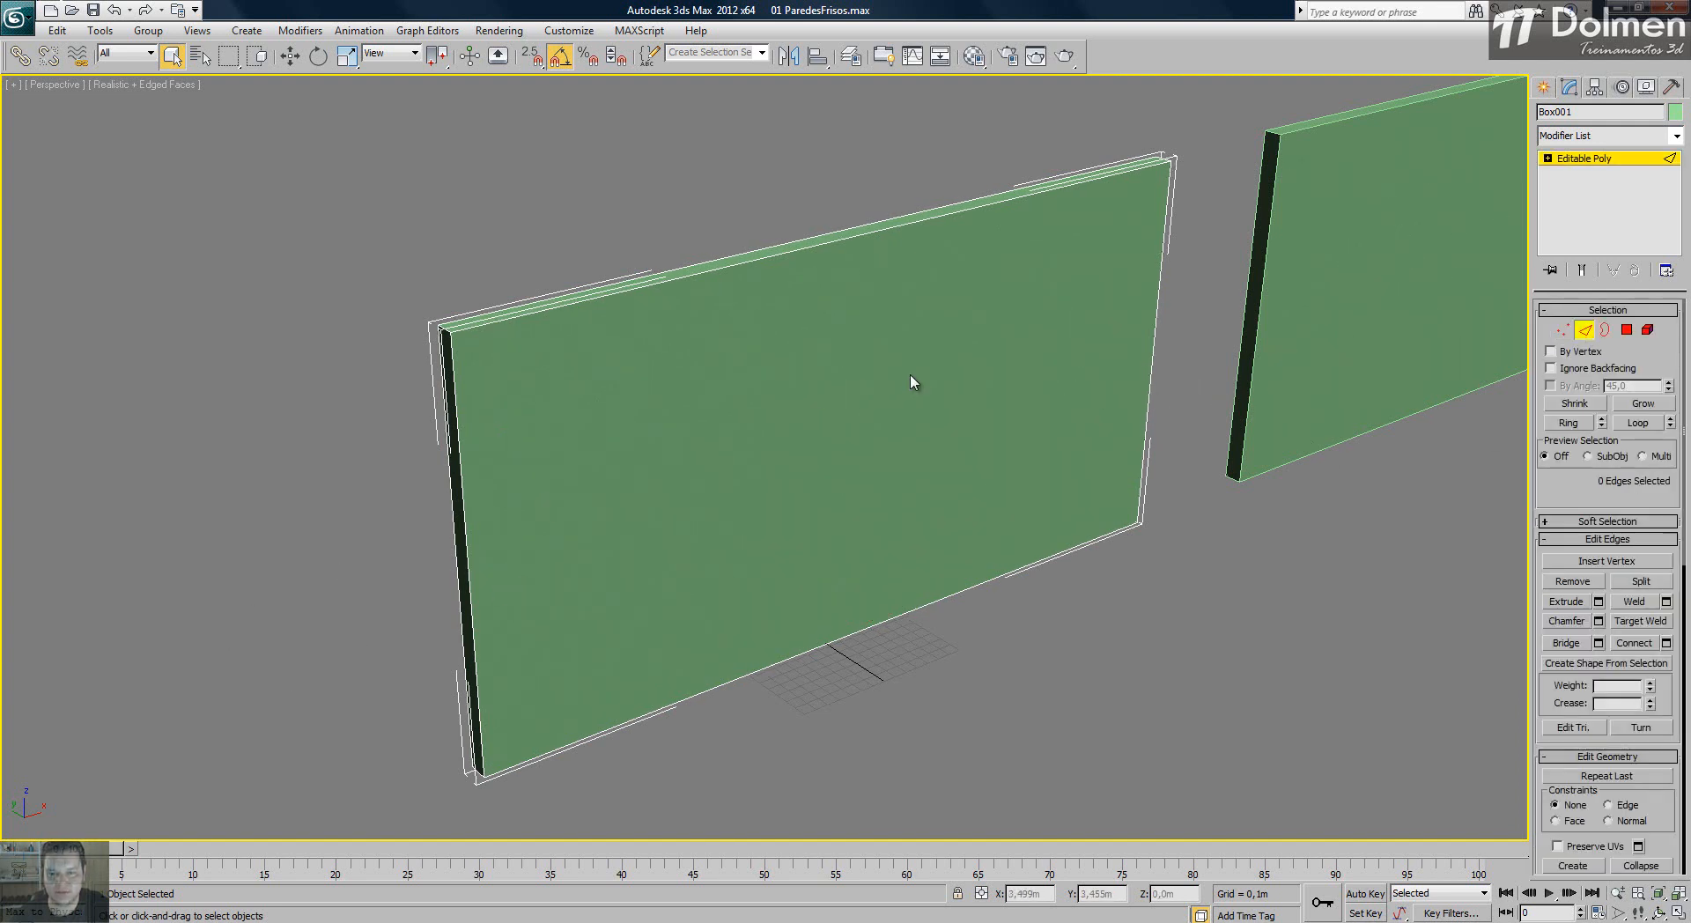
left_click_drag(1211, 323, 1167, 370)
left_click_drag(398, 492, 578, 513, "ctrl")
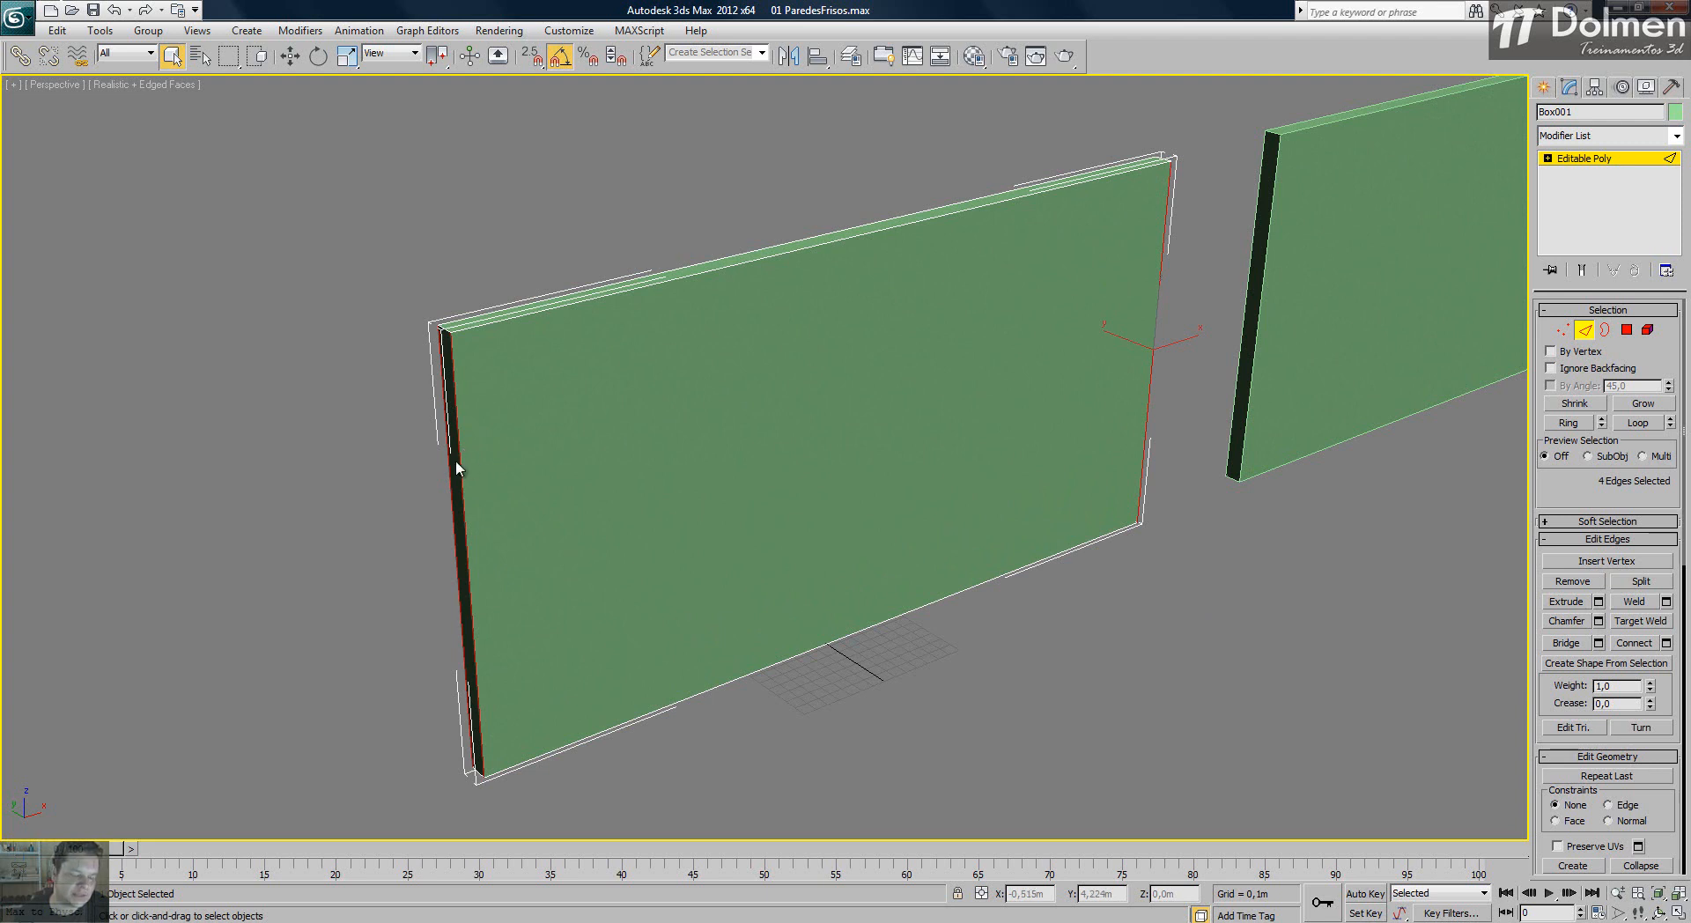
left_click(384, 469)
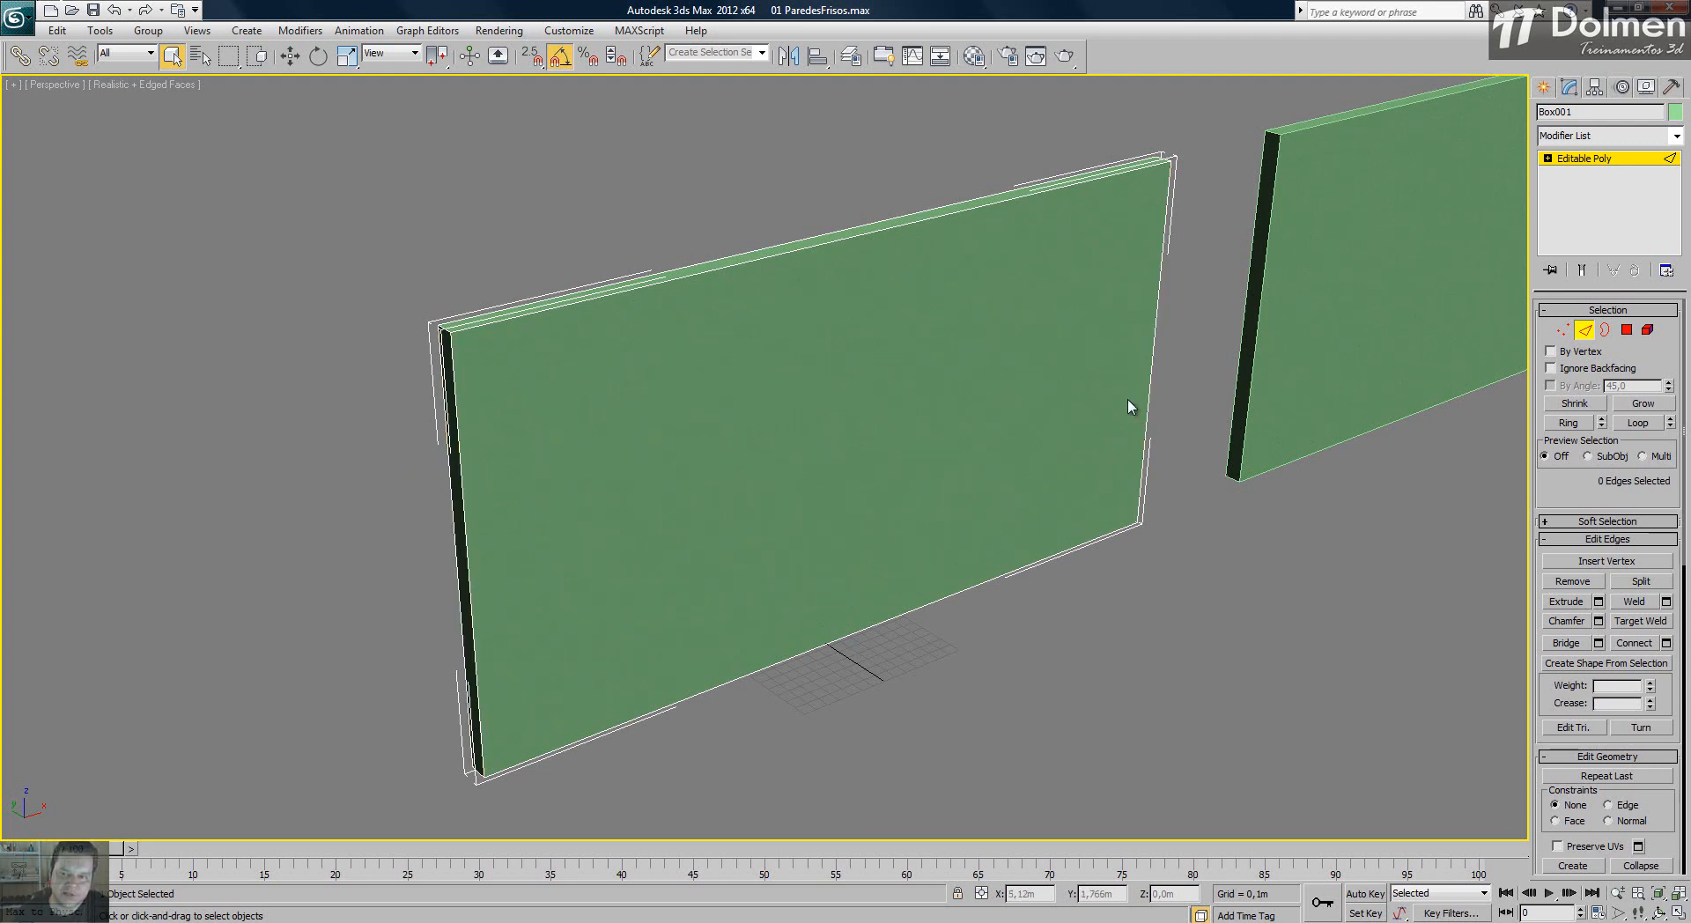
- Connect the two vertical edges of the near wall's front face with 4 segments, dismissing the antivirus update notice
left_click(1151, 354)
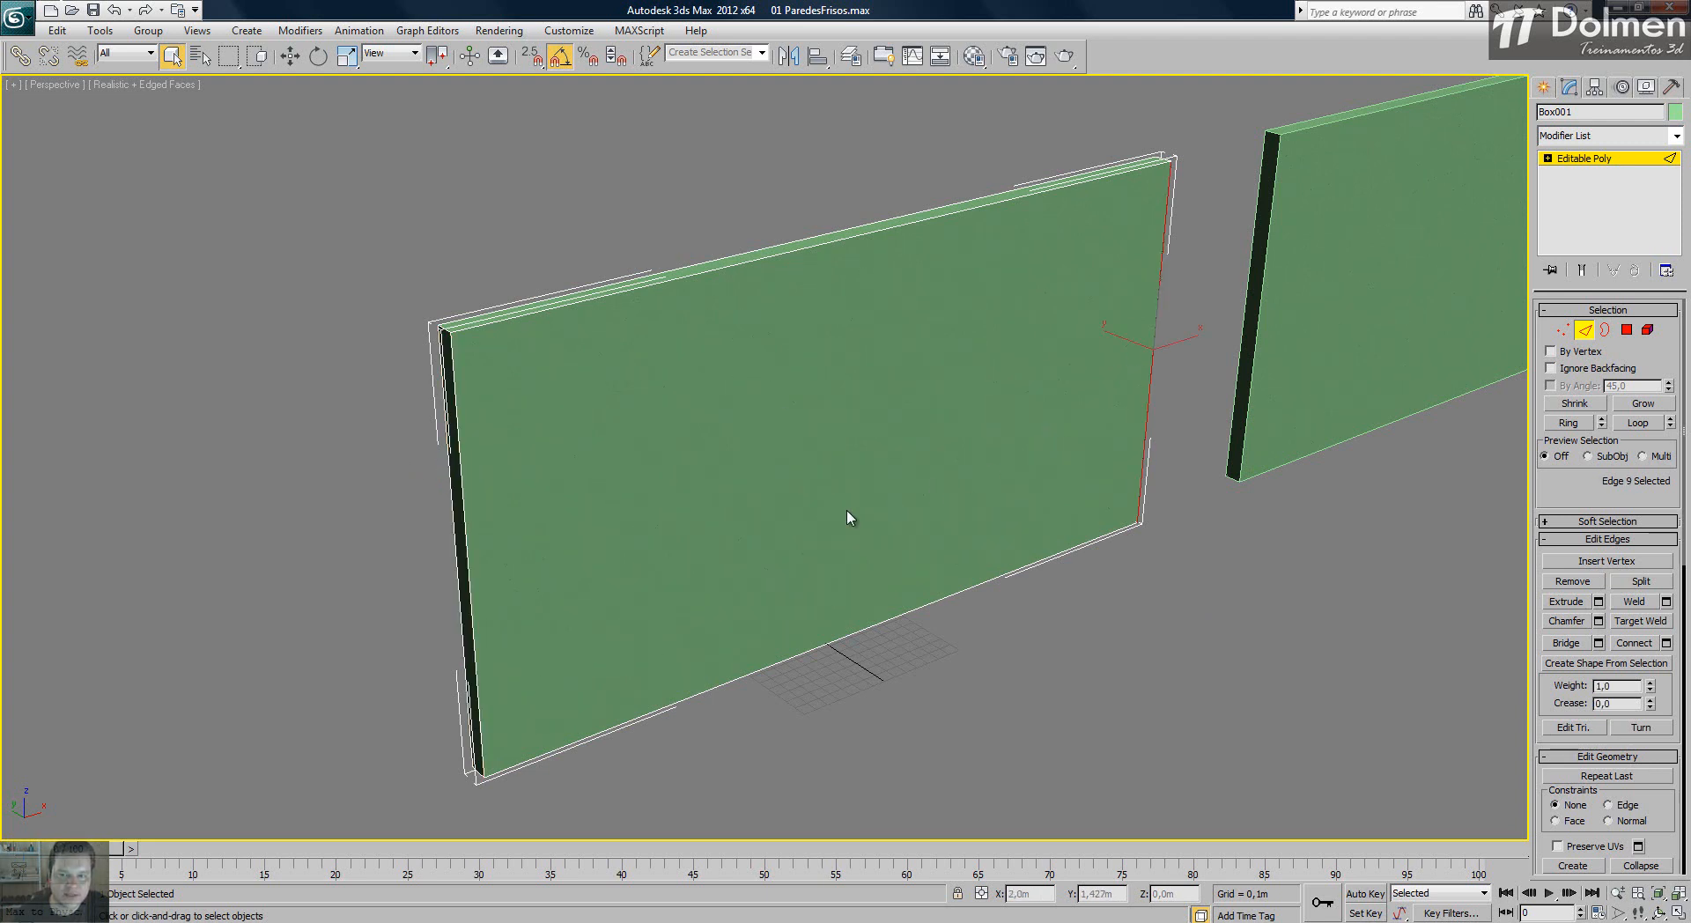
left_click(466, 518, "ctrl")
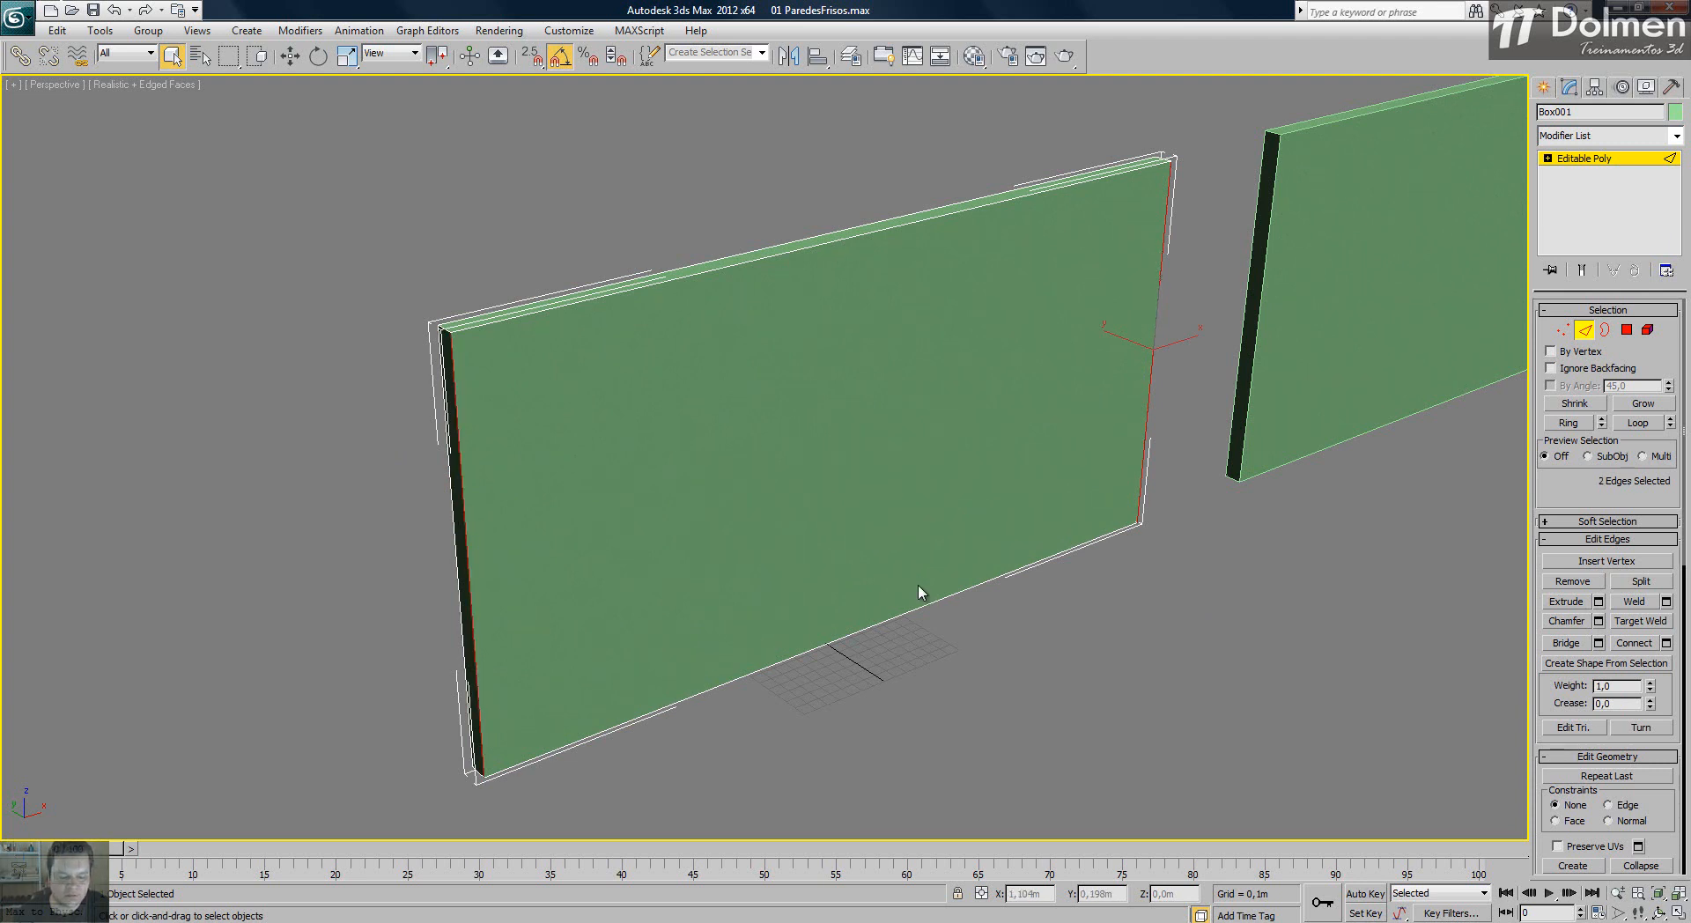
key("w")
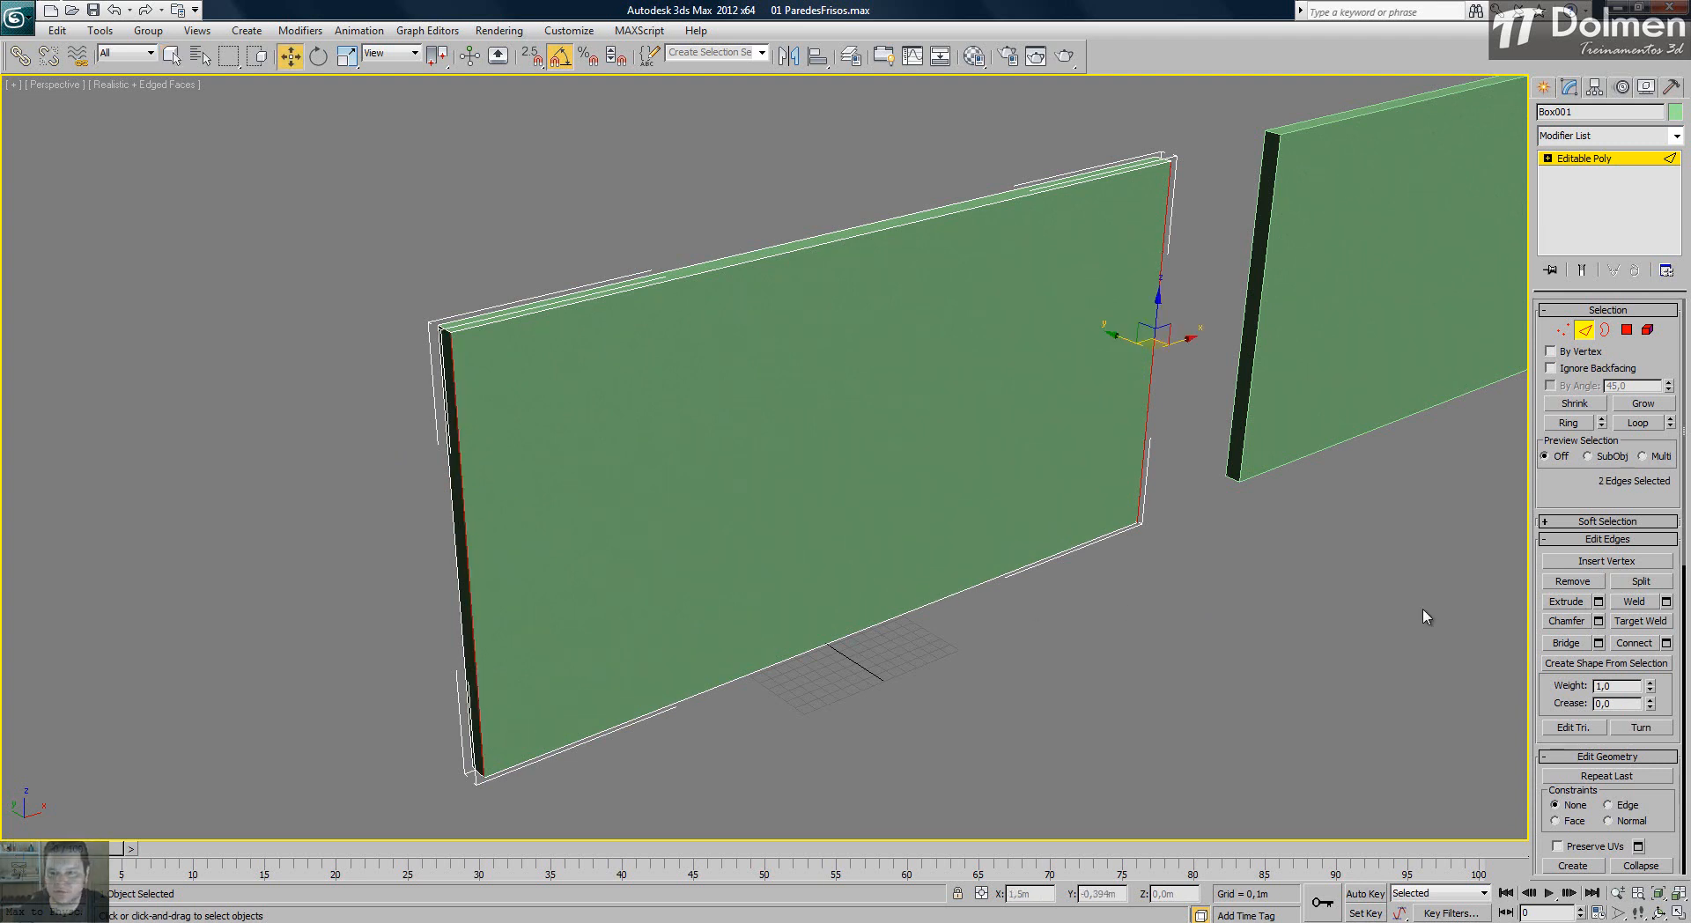
left_click(1665, 650)
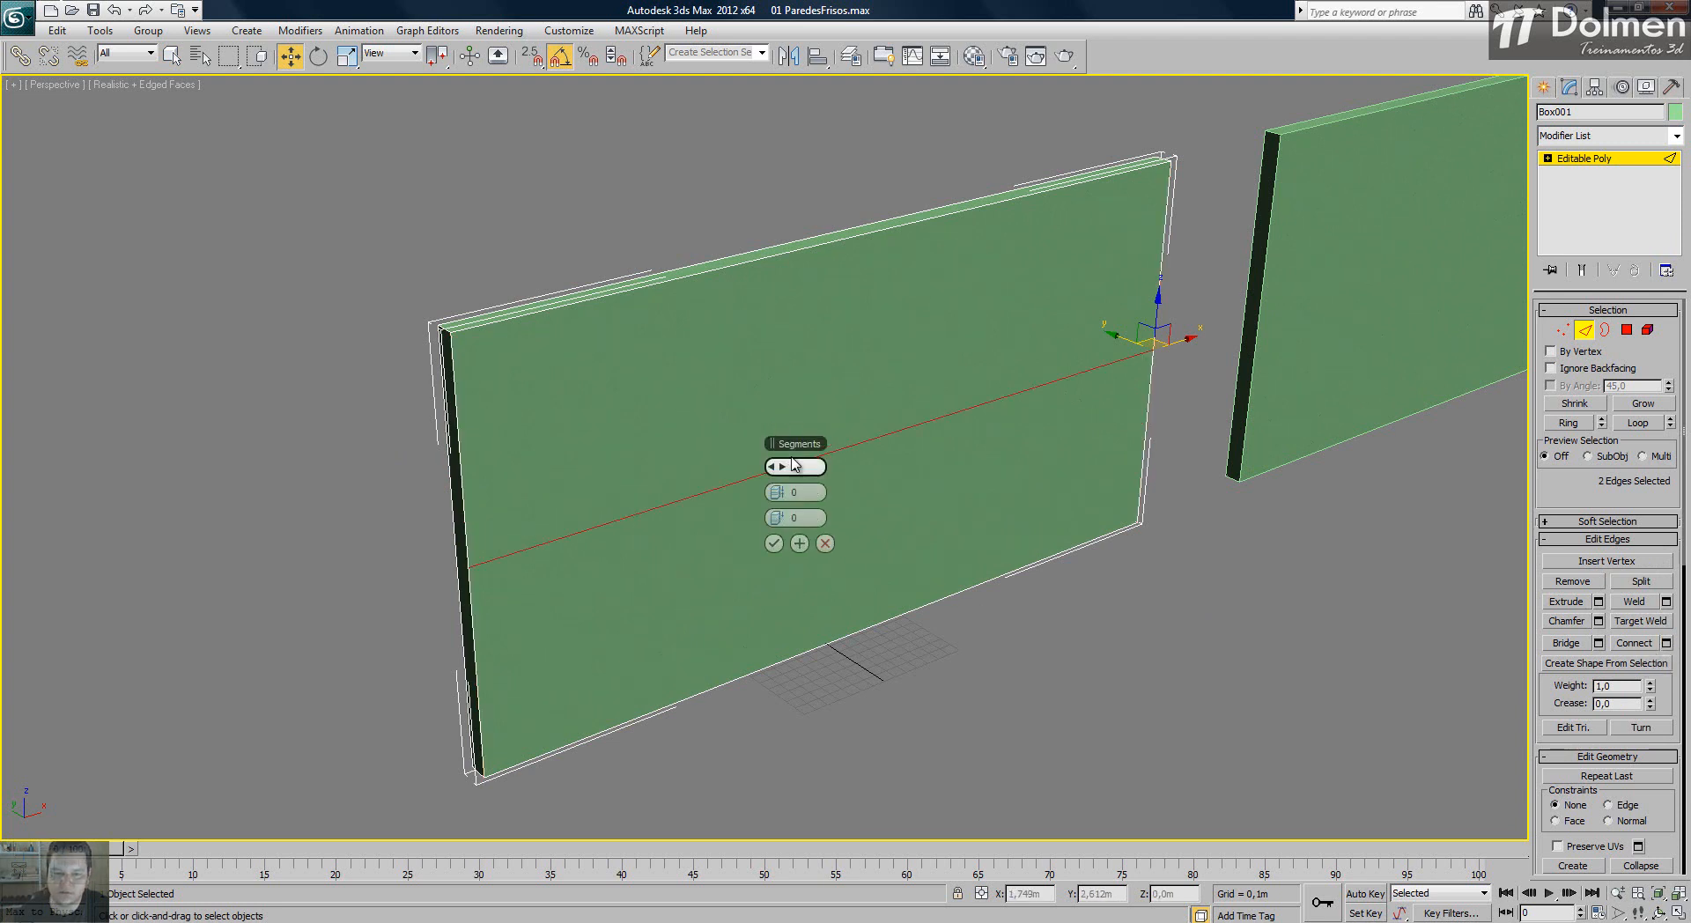
left_click_drag(793, 447, 1207, 541)
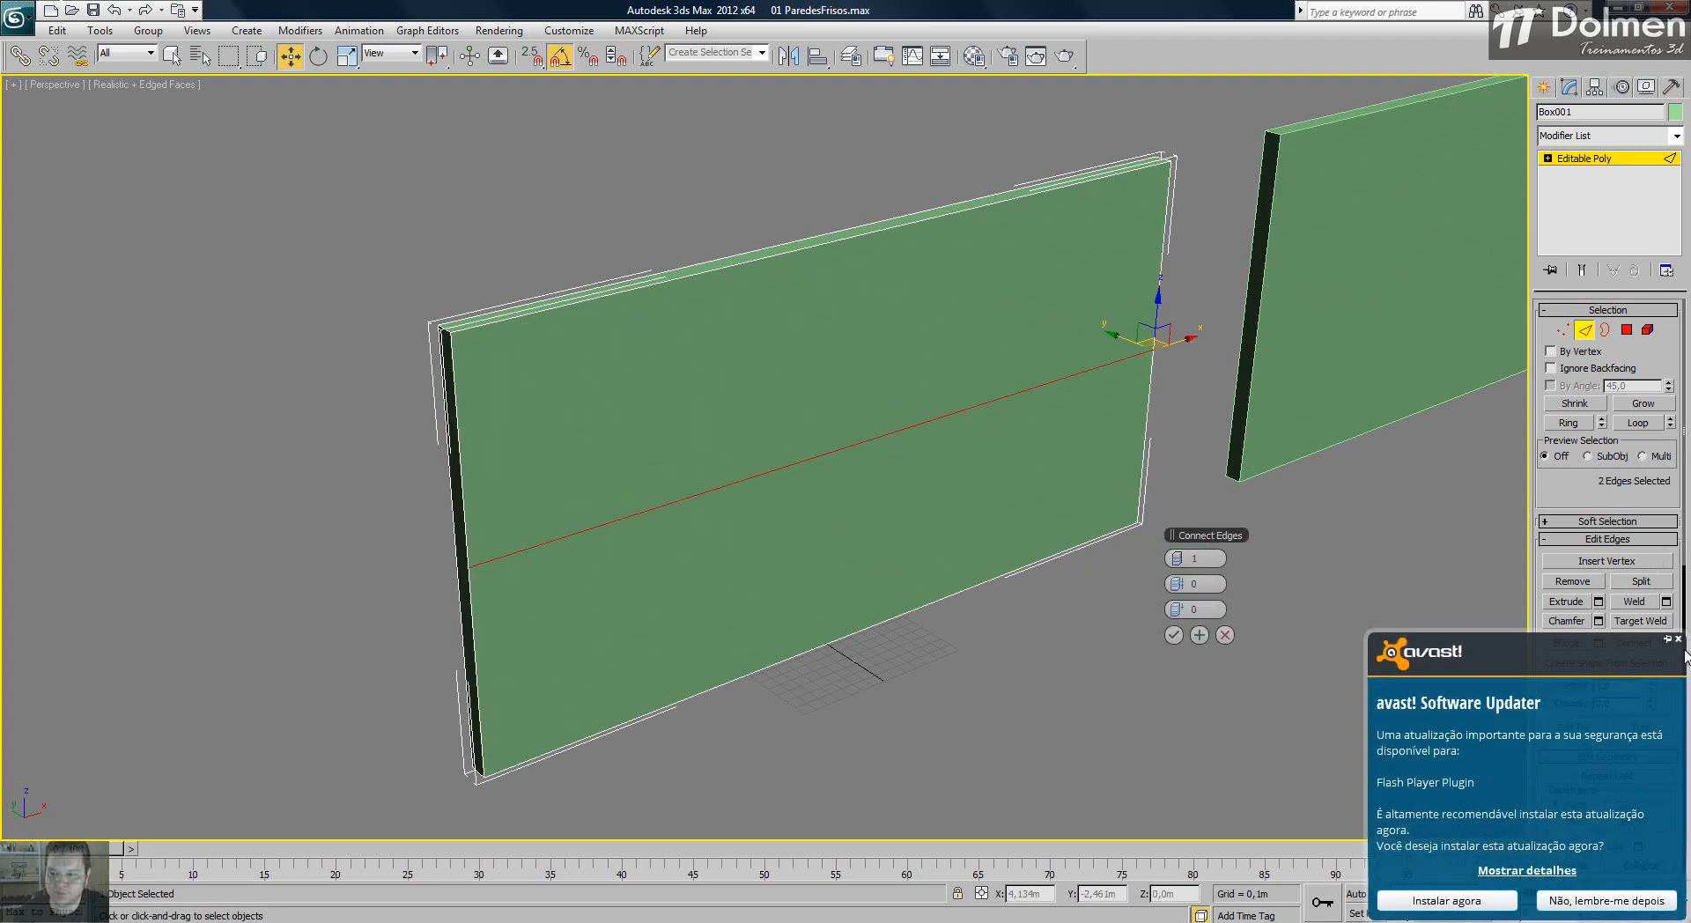
left_click(1679, 639)
left_click(1183, 560)
left_click(1182, 560)
left_click(1182, 560)
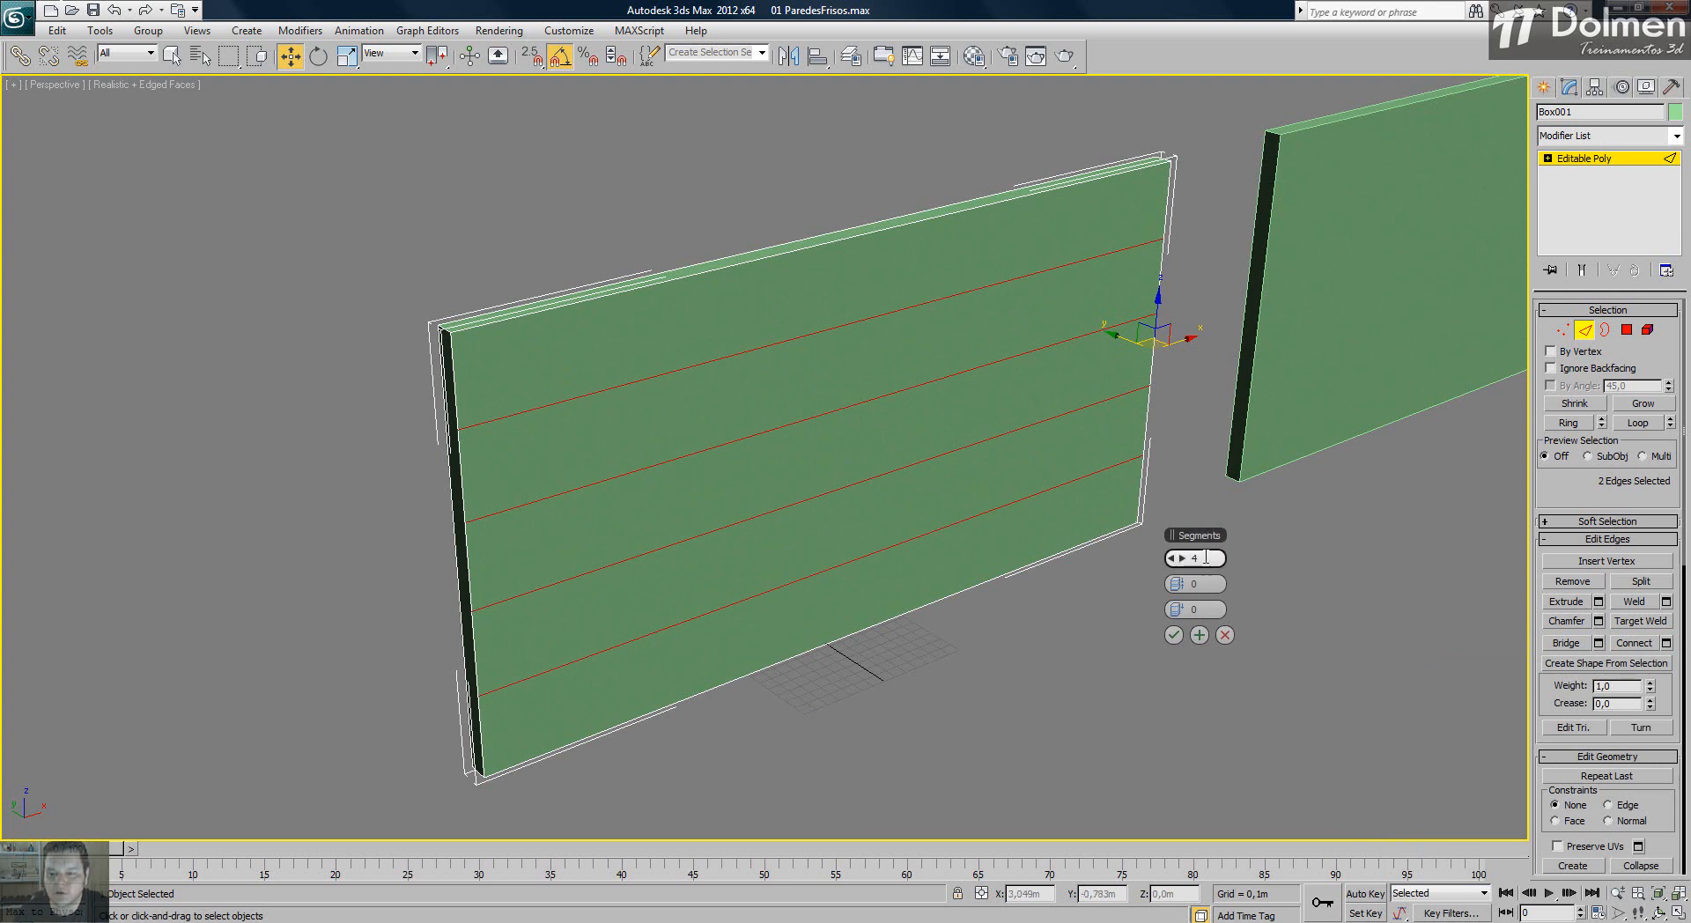
left_click(1173, 635)
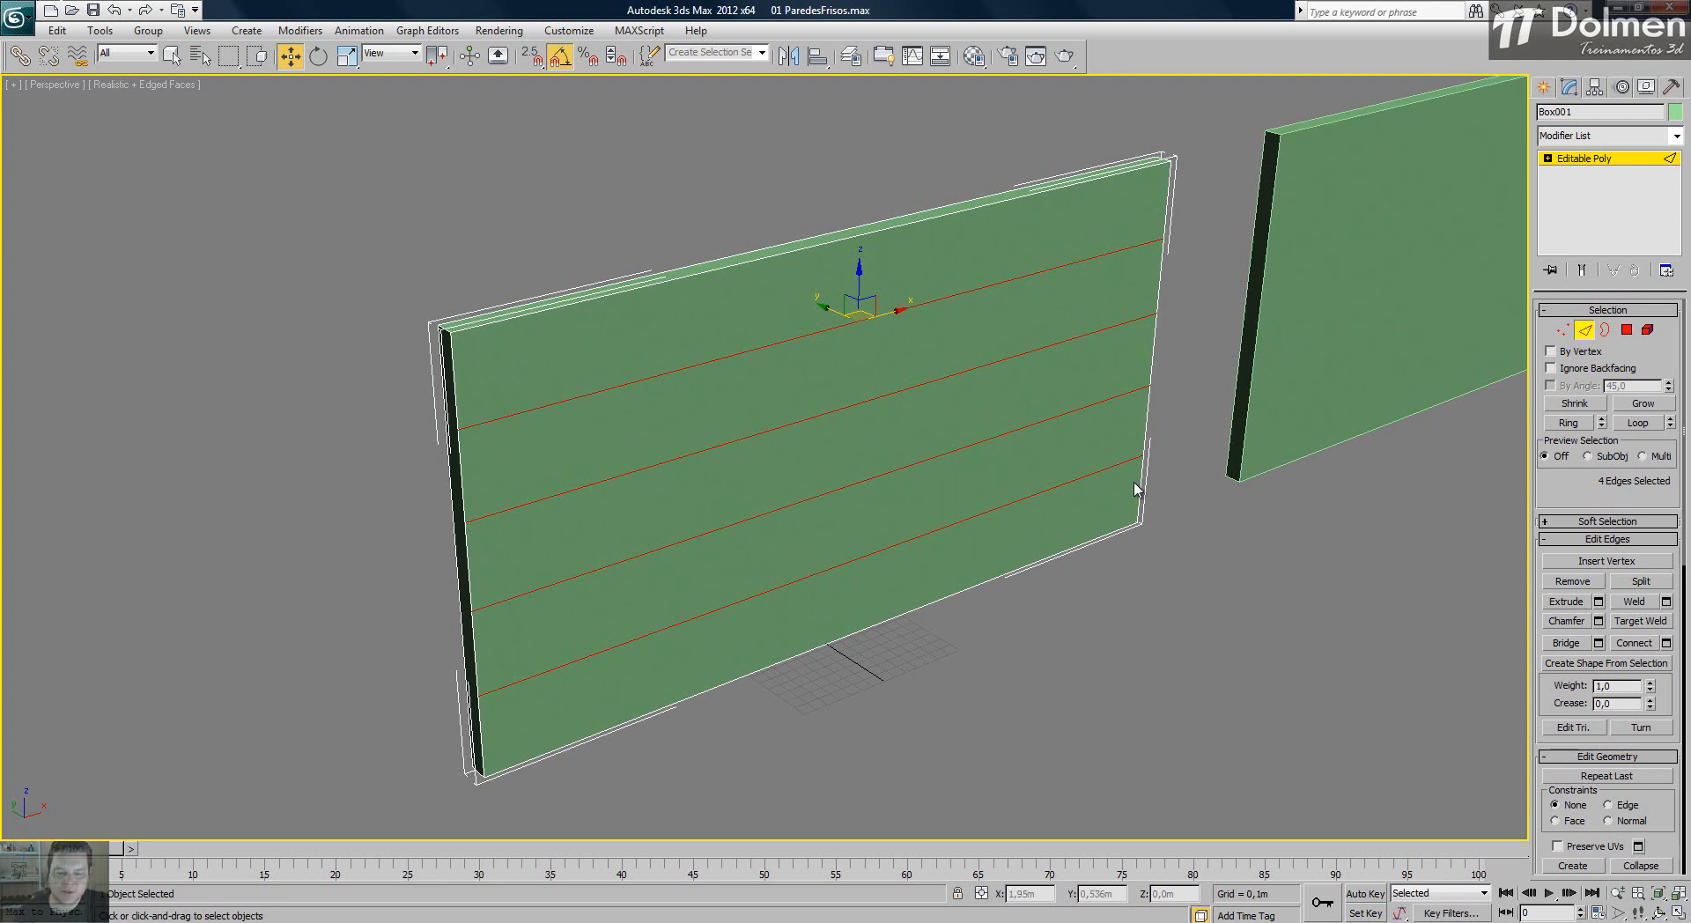
- Start a Chamfer with adjustable settings on the four horizontal edges of the wall's front face
left_click(765, 560)
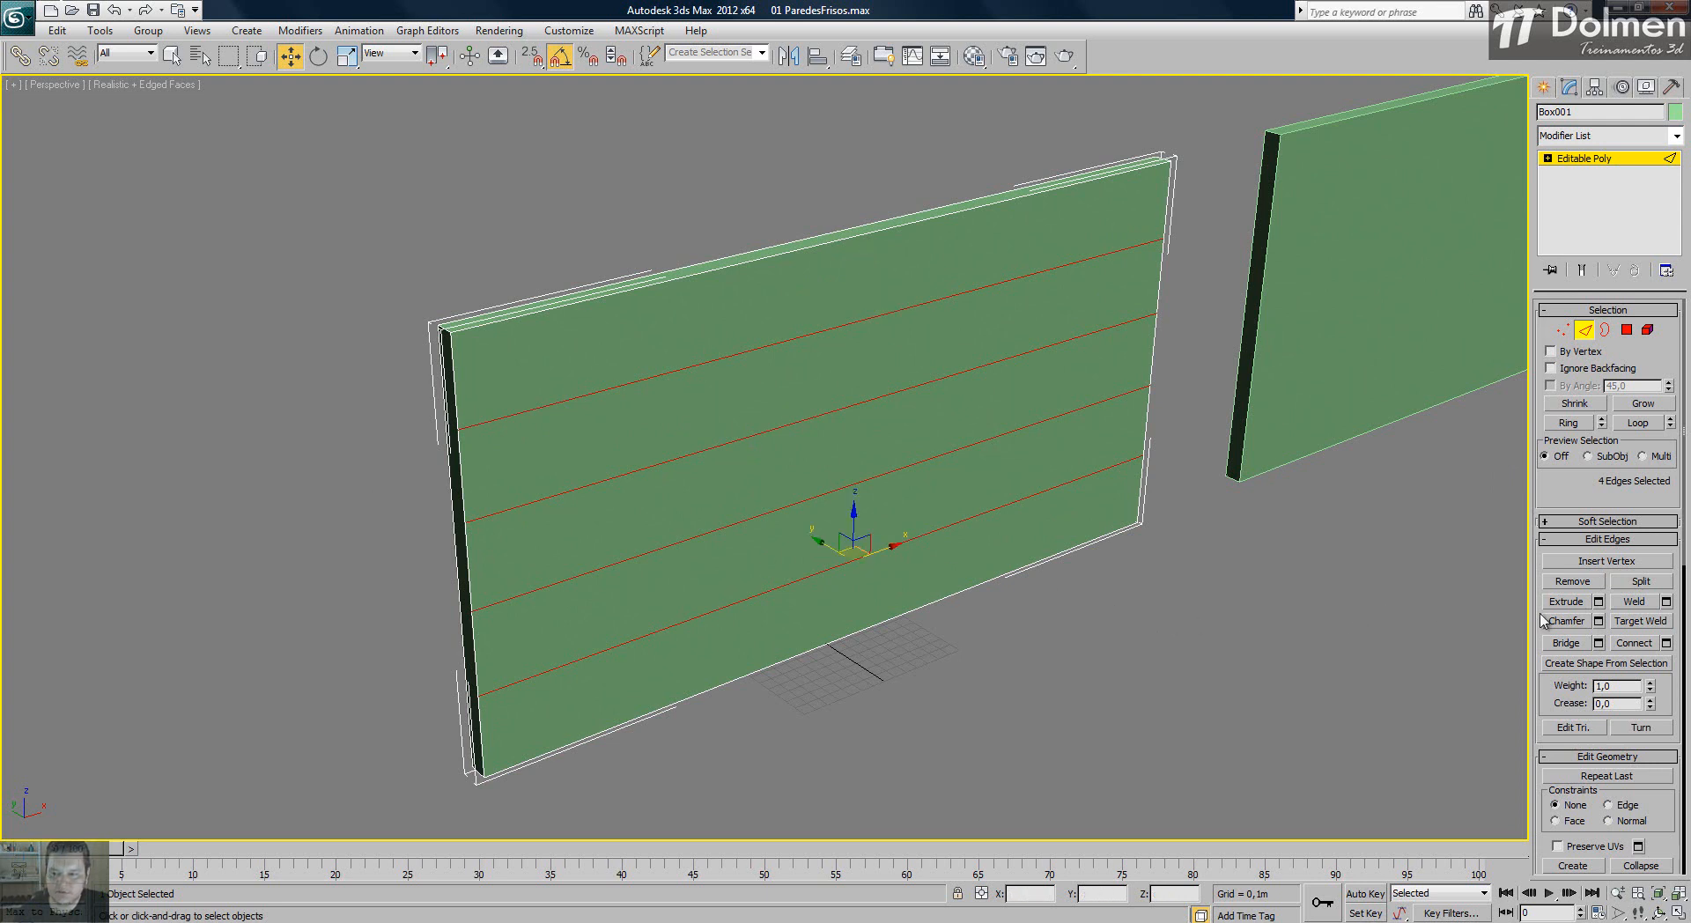
left_click(1598, 620)
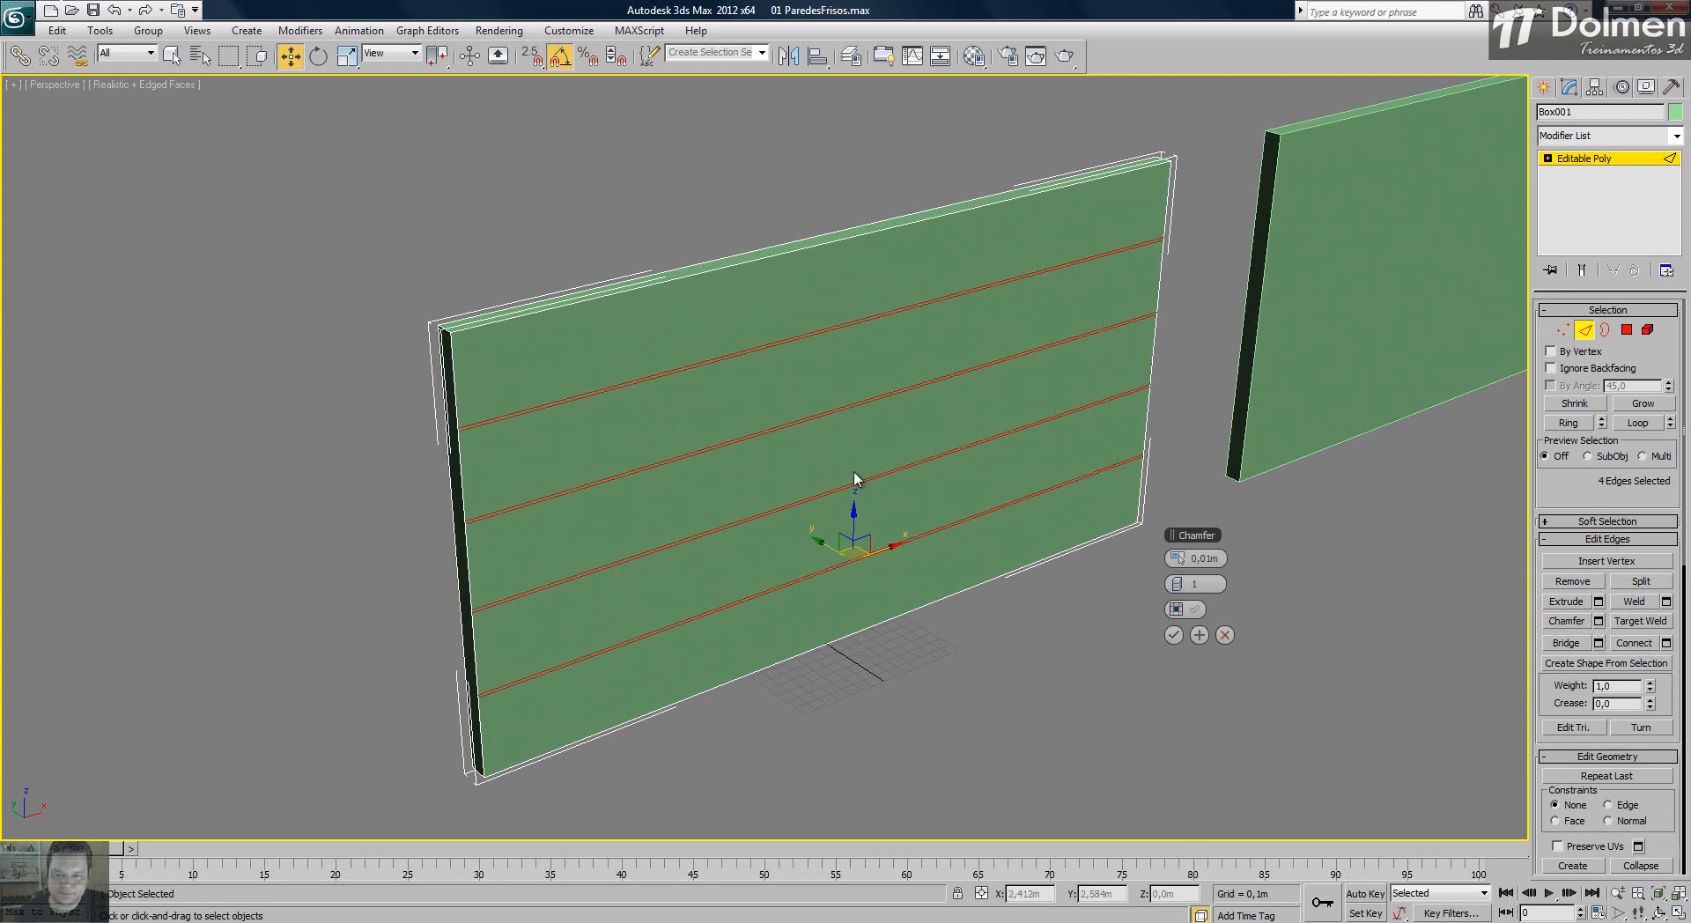
scroll(731, 470, "up", 5)
scroll(634, 422, "up", 2)
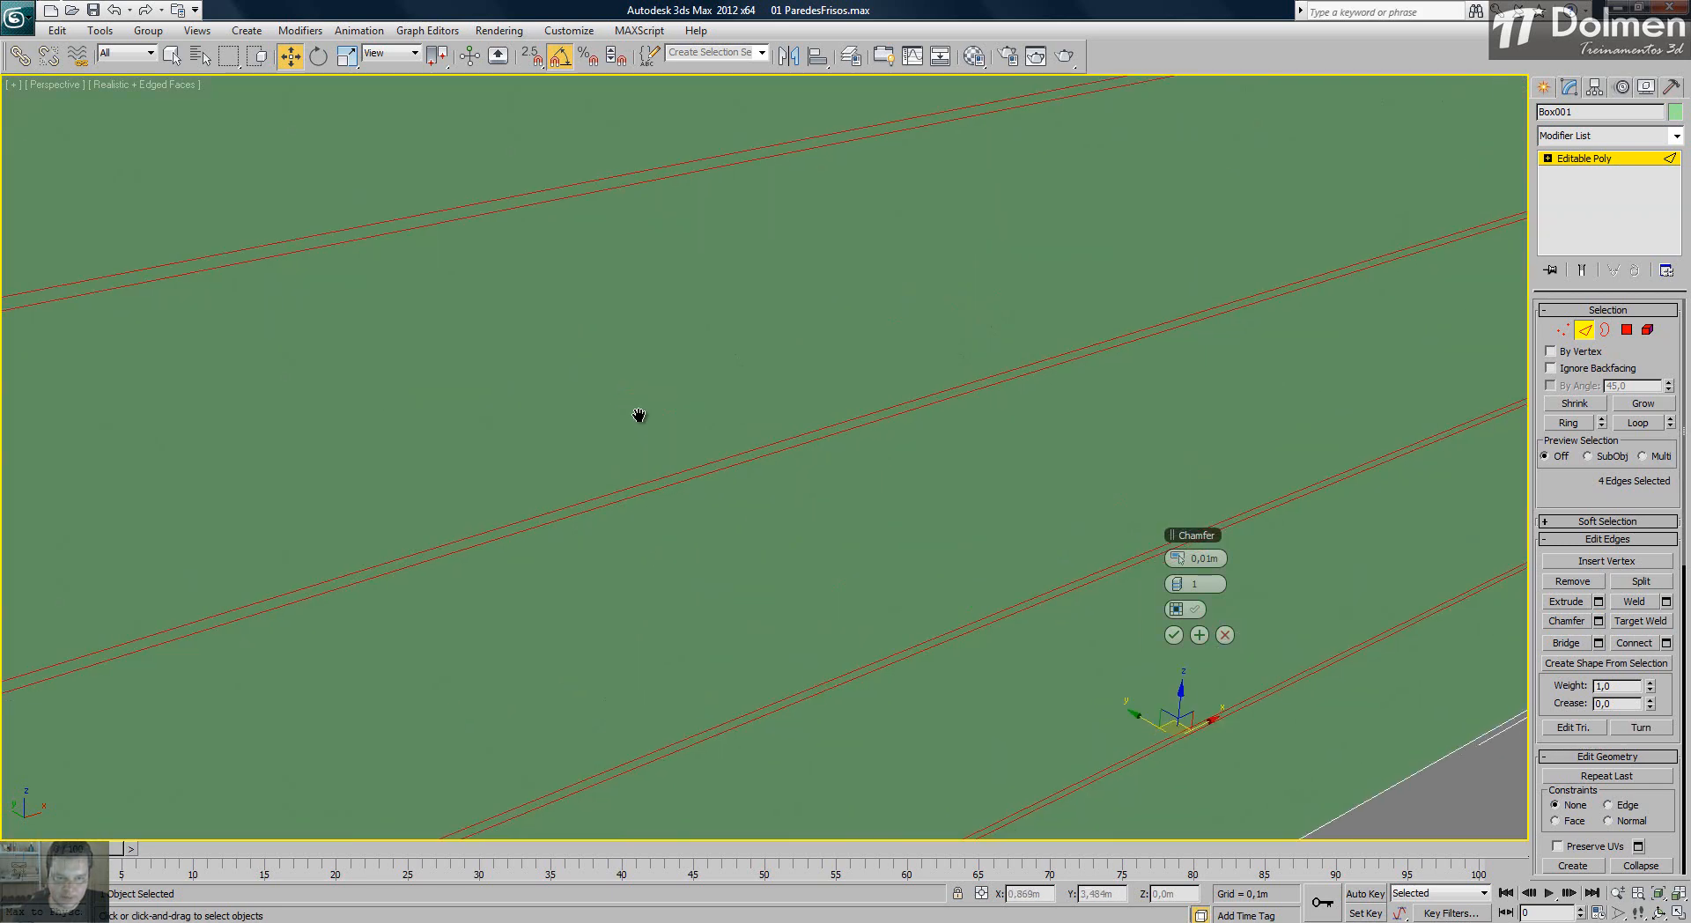
scroll(634, 381, "down", 3)
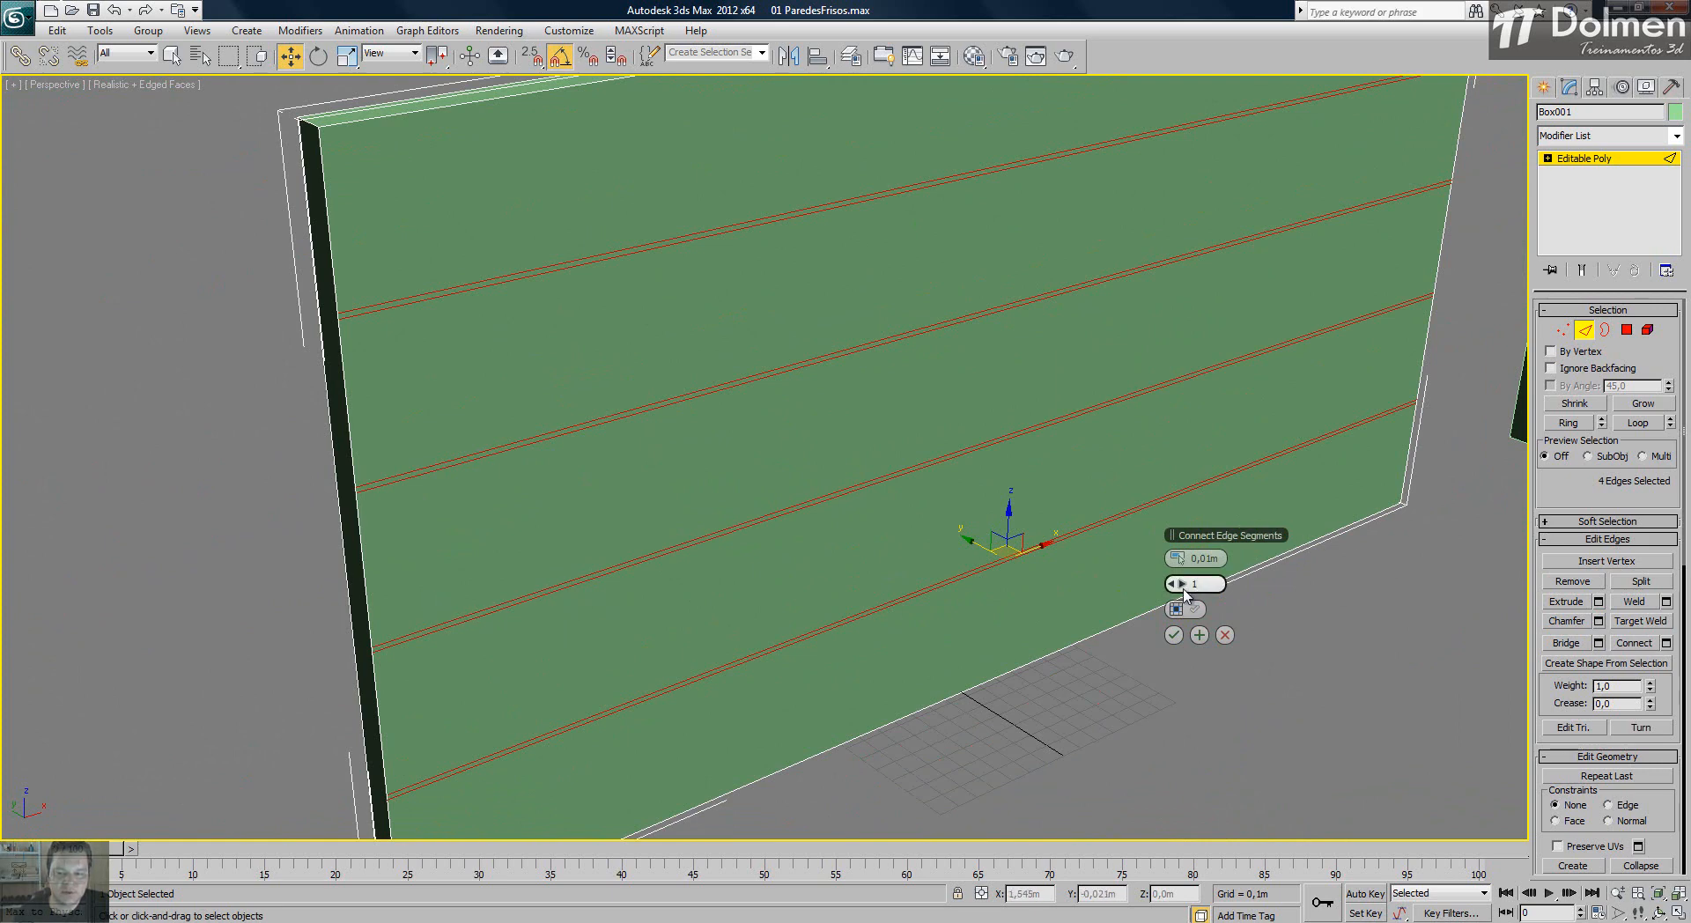
- Try raising the number of segments in the edge chamfer, and set it back to 1
left_click(1182, 585)
left_click(1181, 586)
left_click(1182, 585)
left_click(1181, 586)
left_click(1181, 585)
left_click(1181, 586)
left_click(1182, 585)
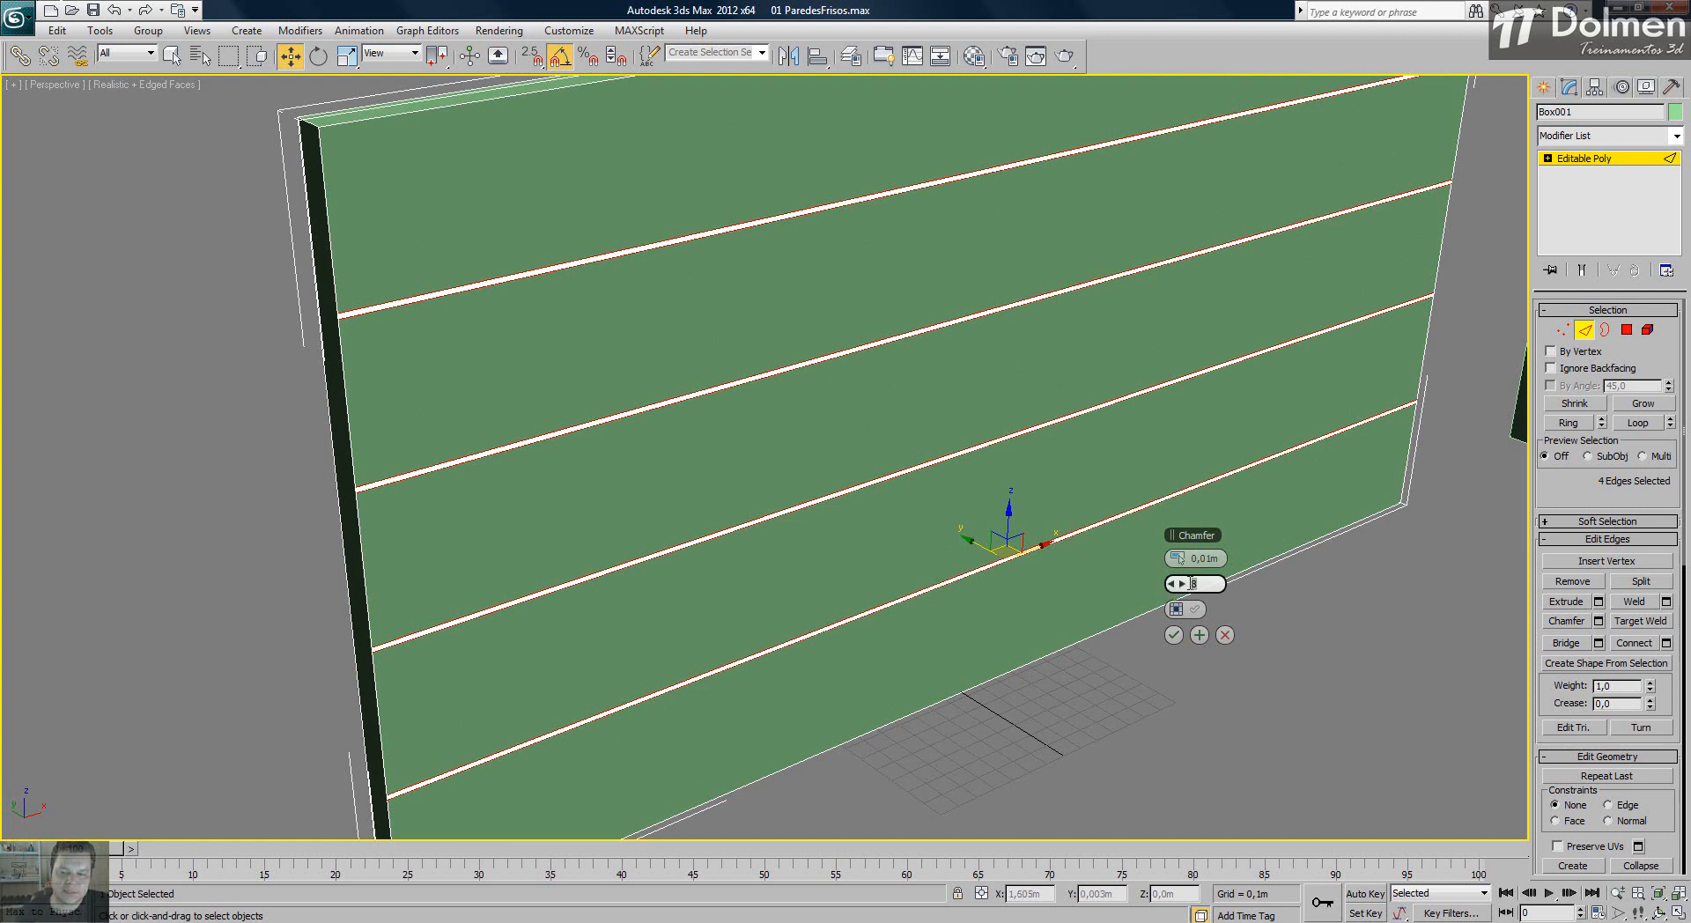
type("1")
key("Return")
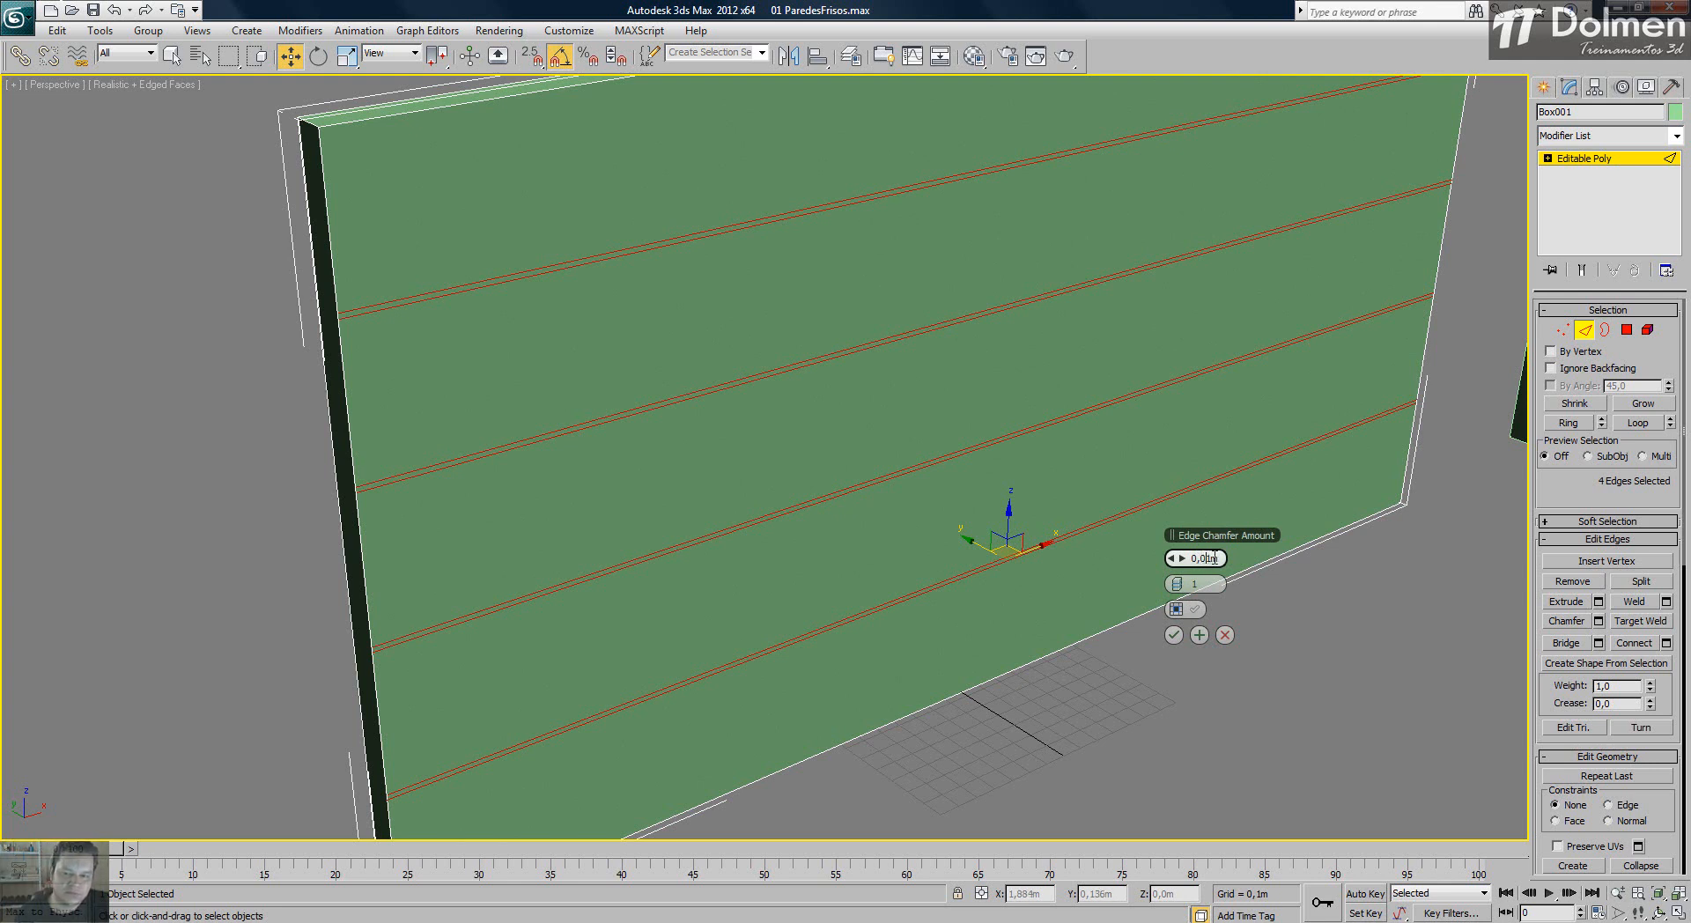
- Set the edge chamfer amount to 0,02m and apply it to the four horizontal edges
type("2")
key("Return")
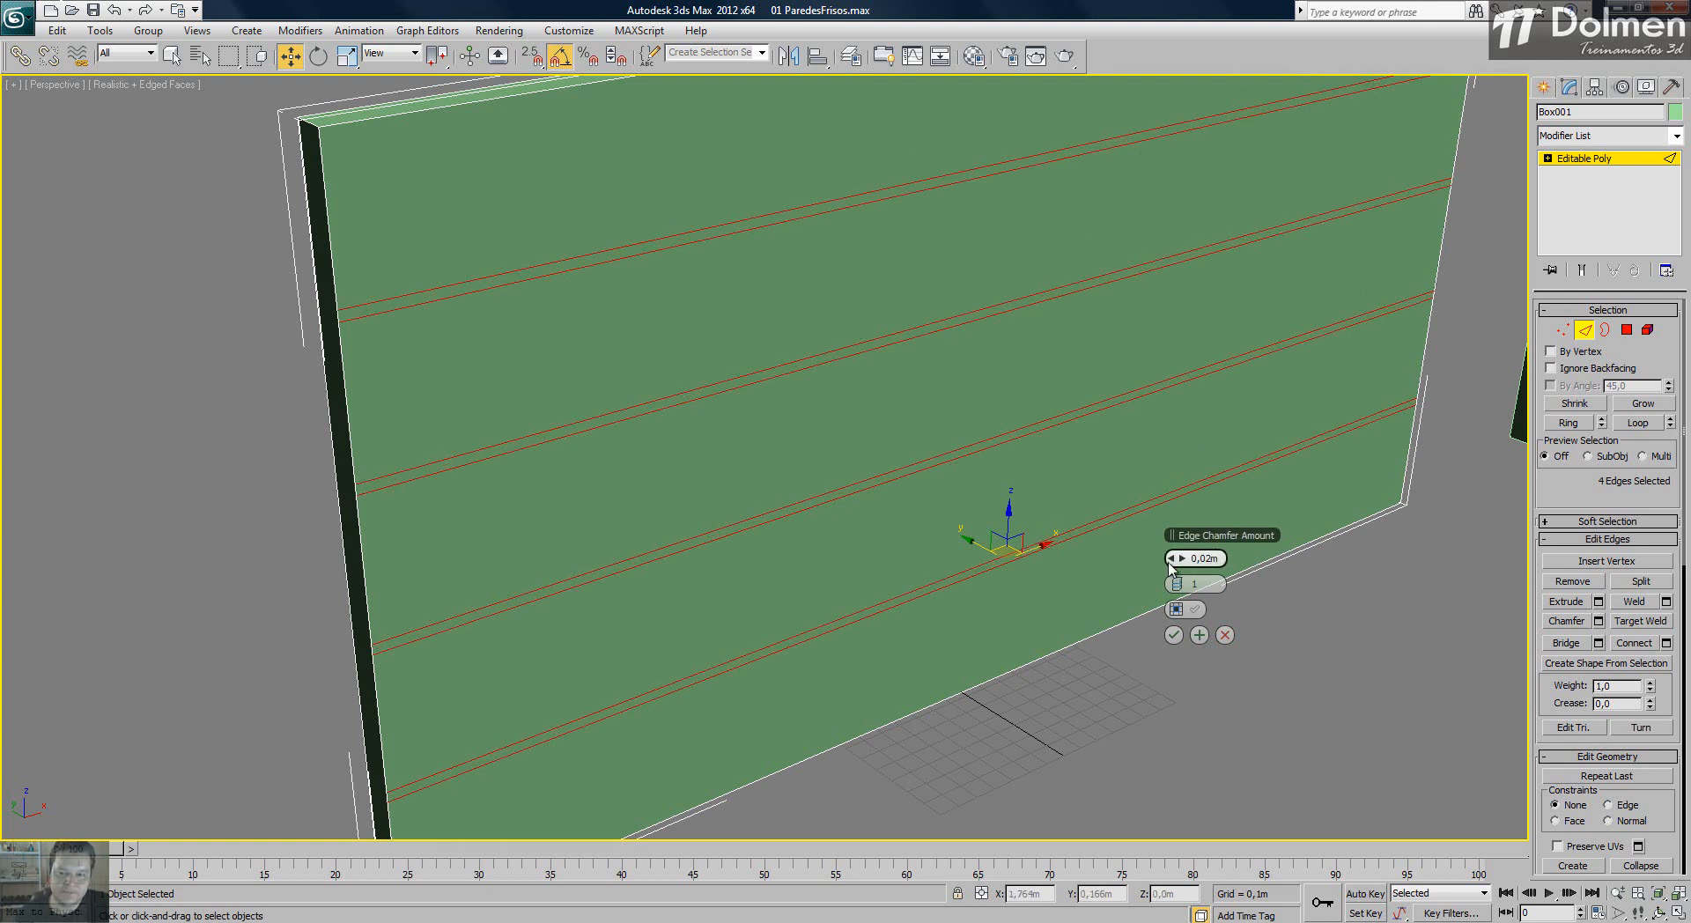
left_click(1173, 637)
scroll(1101, 600, "down", 5)
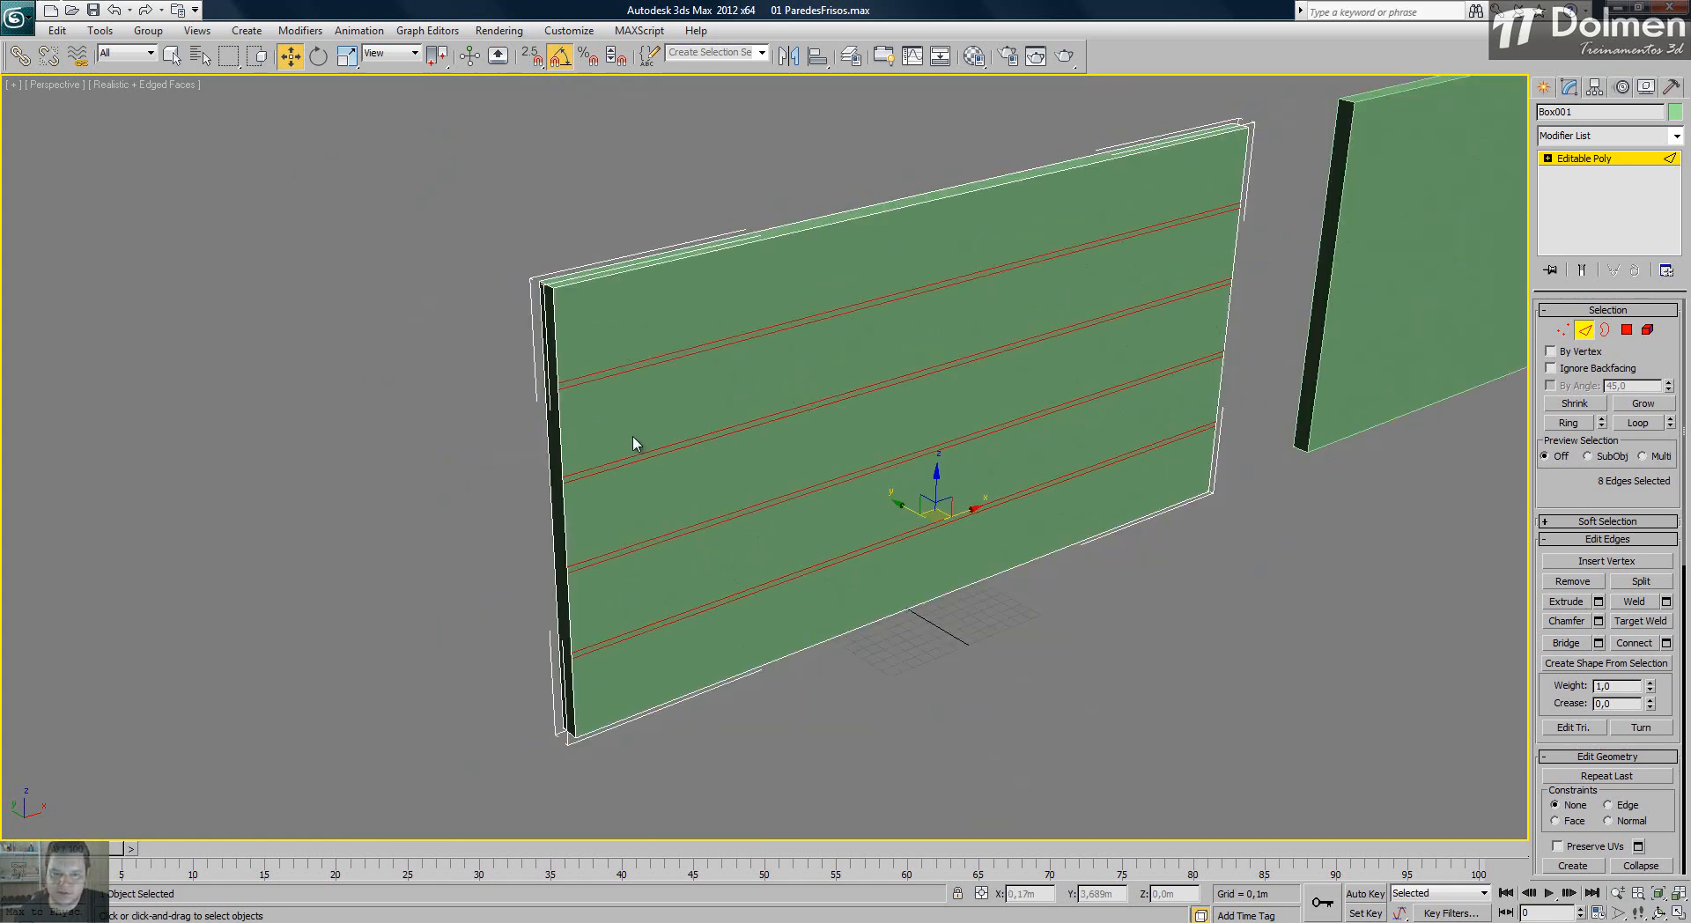
middle_click_drag(625, 437, 620, 440)
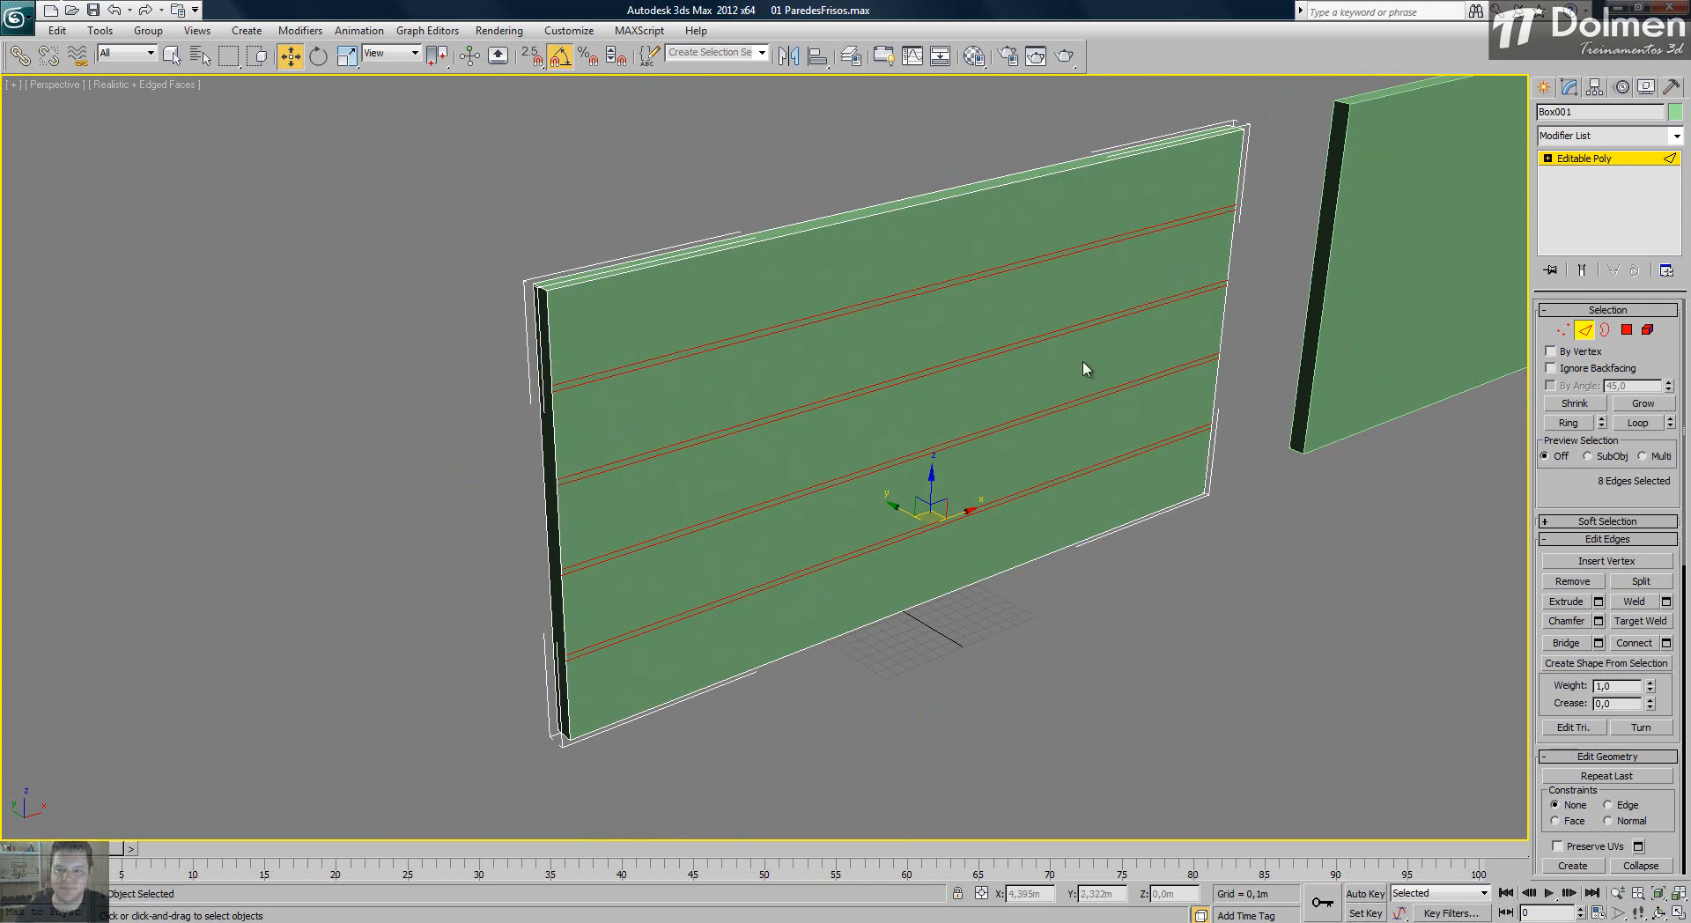
- Extrude the five wide front-face polygons between the narrow strips of the near wall by 0,03m, and deselect the wall
left_click(1627, 330)
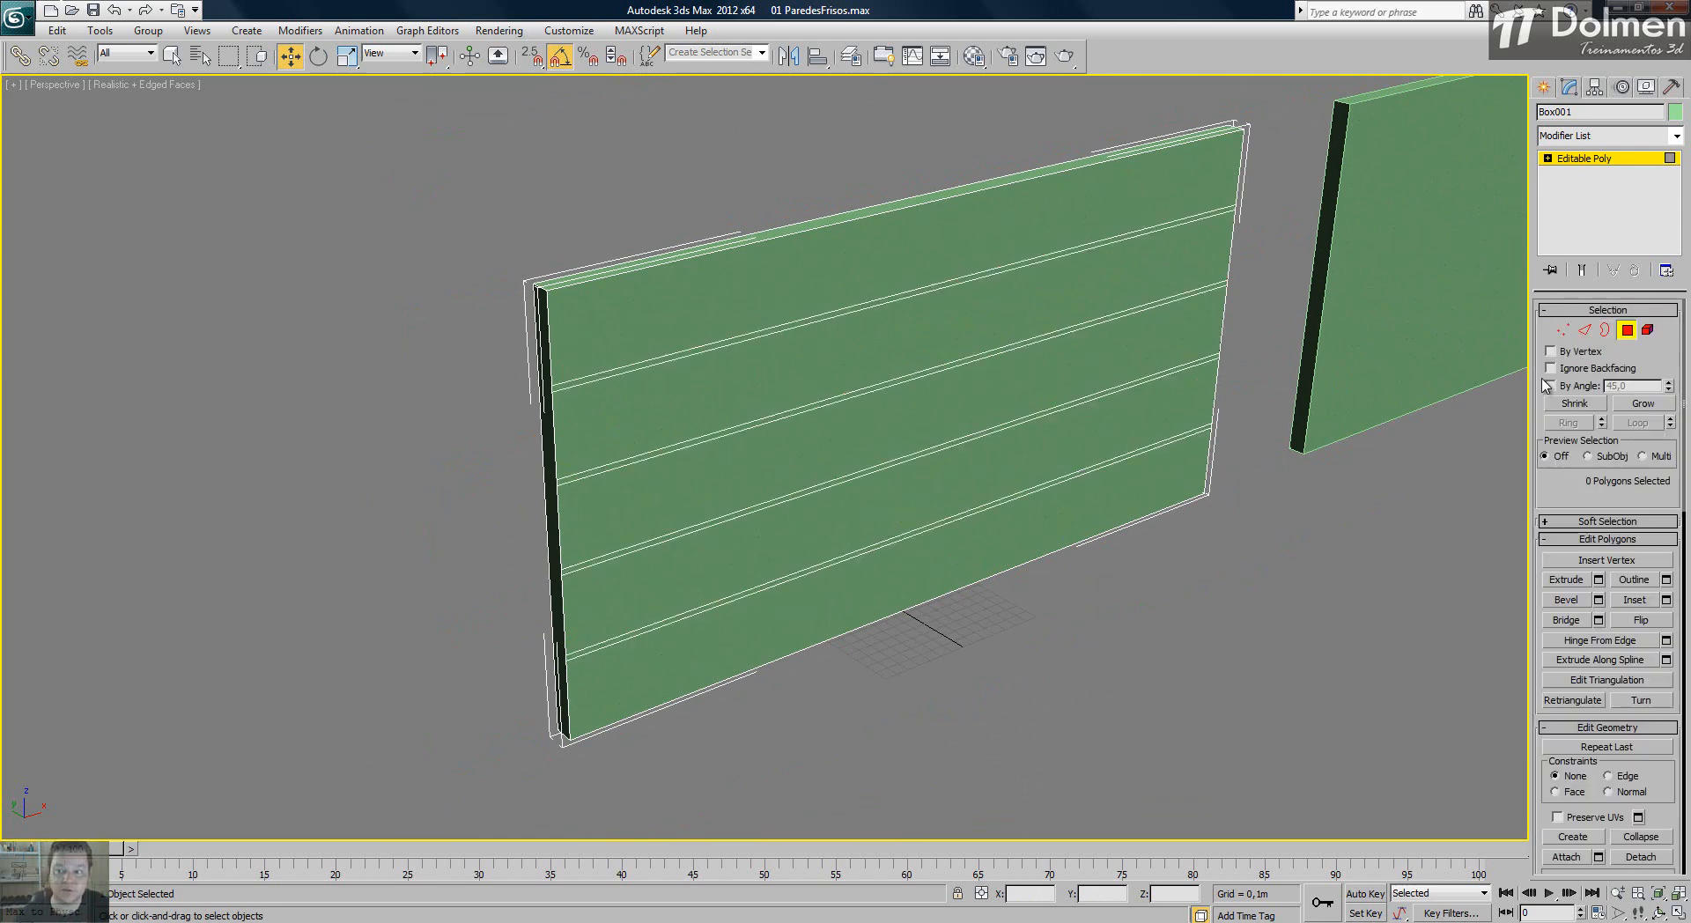
left_click(834, 289)
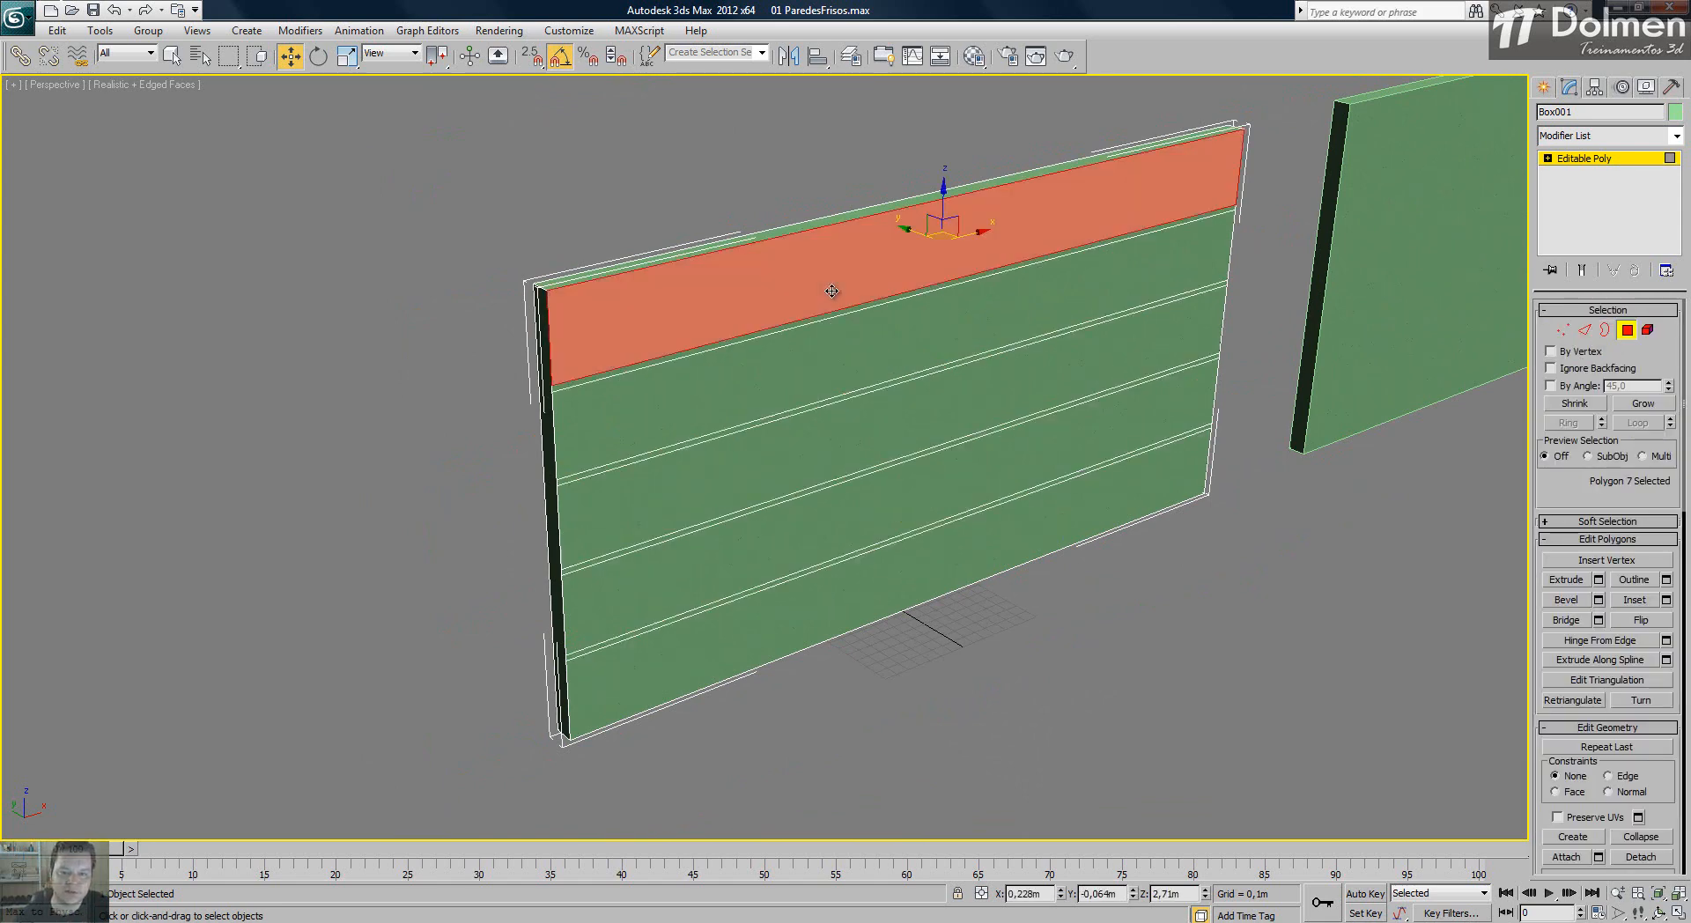
left_click(745, 385, "ctrl")
left_click(775, 470, "ctrl")
left_click(824, 546, "ctrl")
left_click(884, 598, "ctrl")
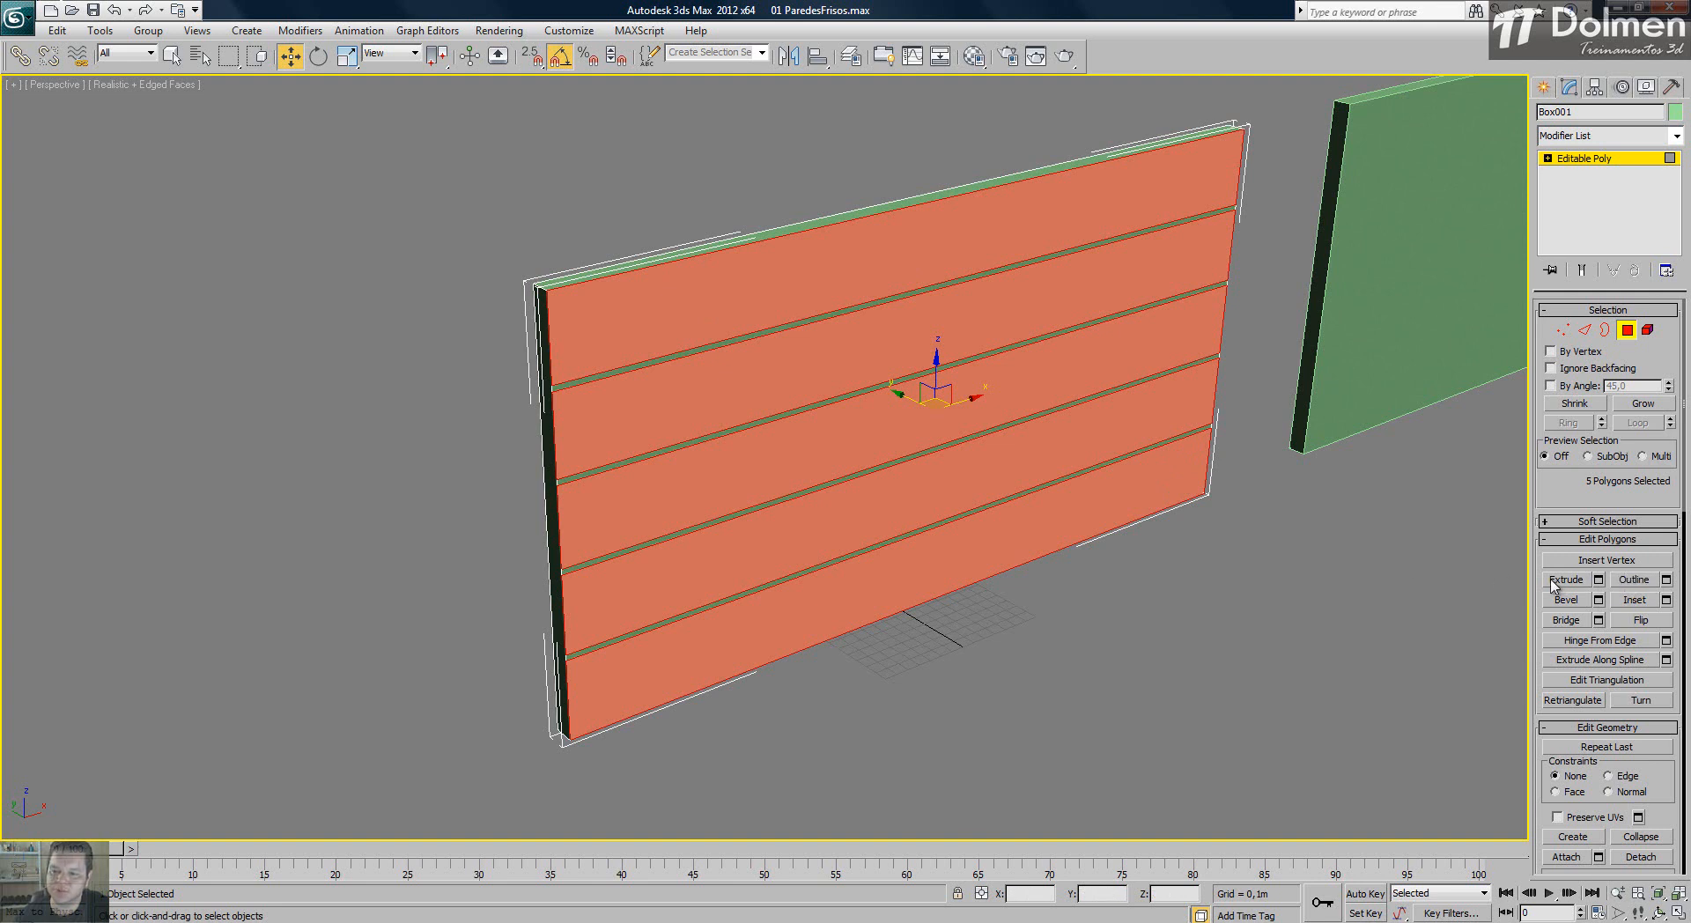
left_click(1598, 580)
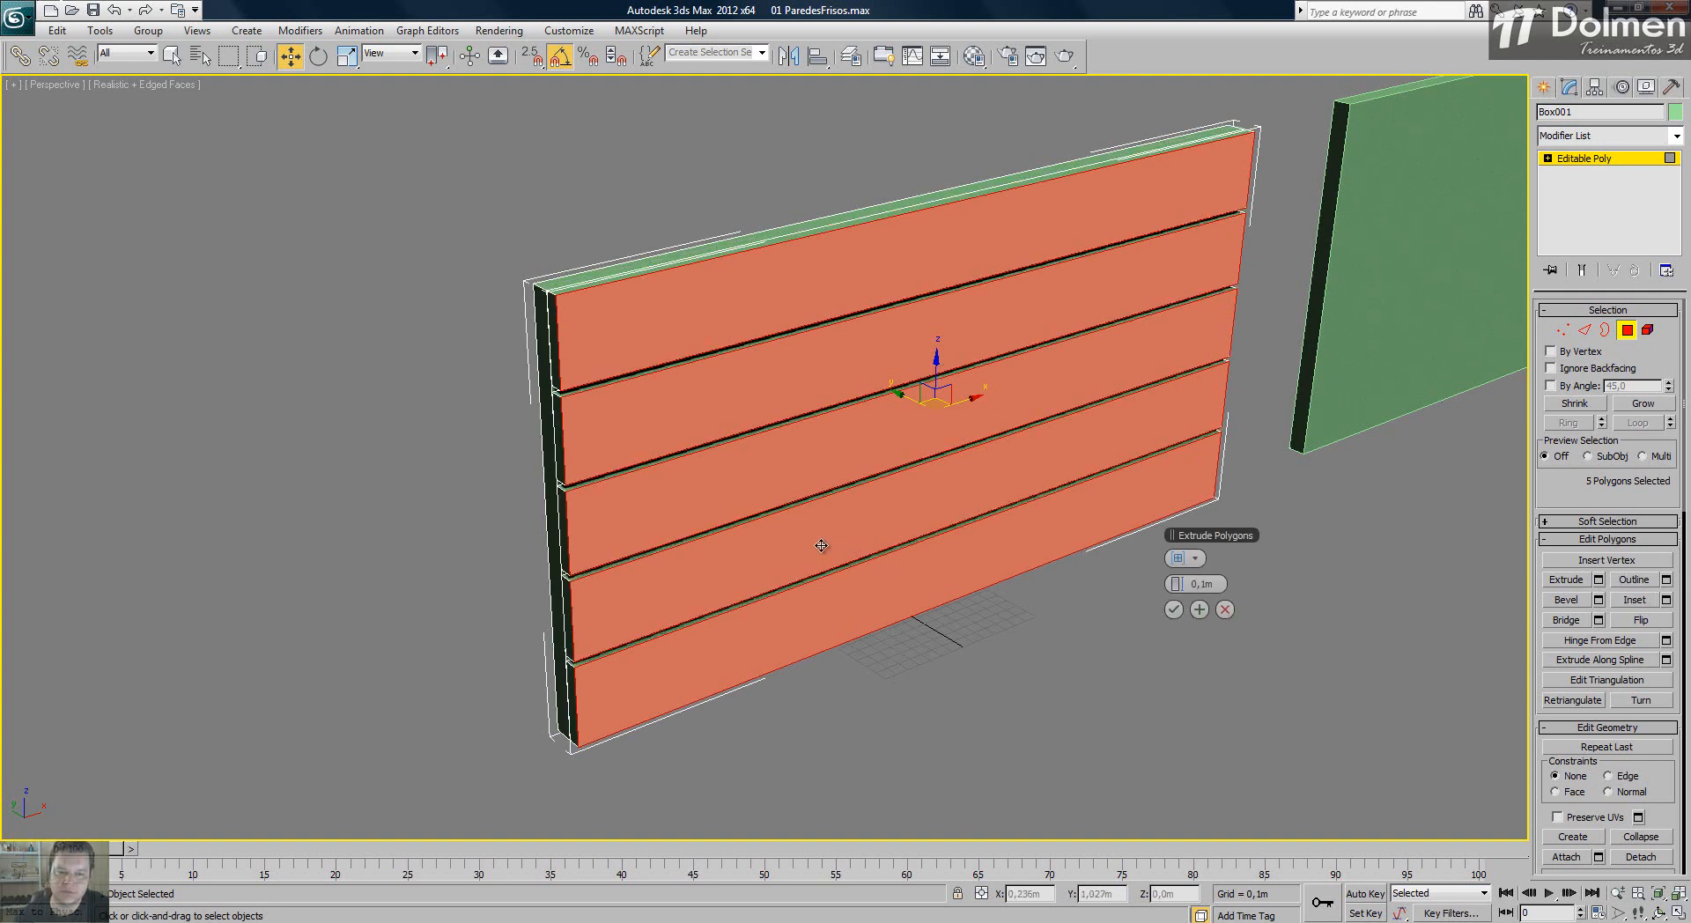
scroll(582, 549, "up", 2)
scroll(690, 554, "up", 3)
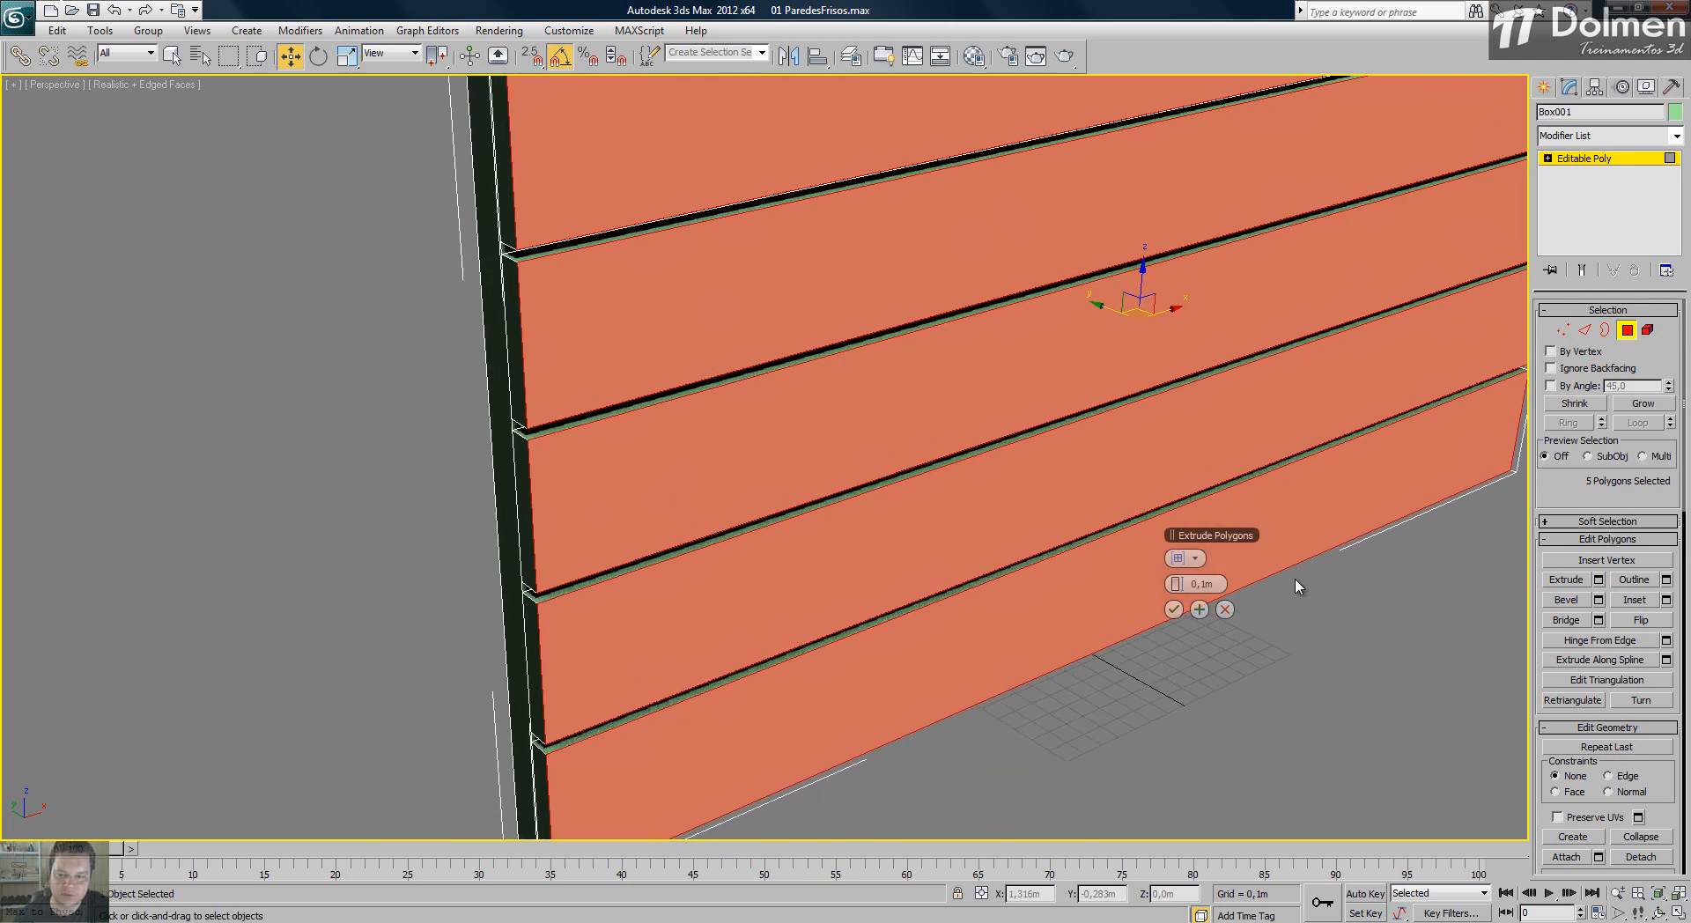
left_click_drag(1201, 582, 1234, 592)
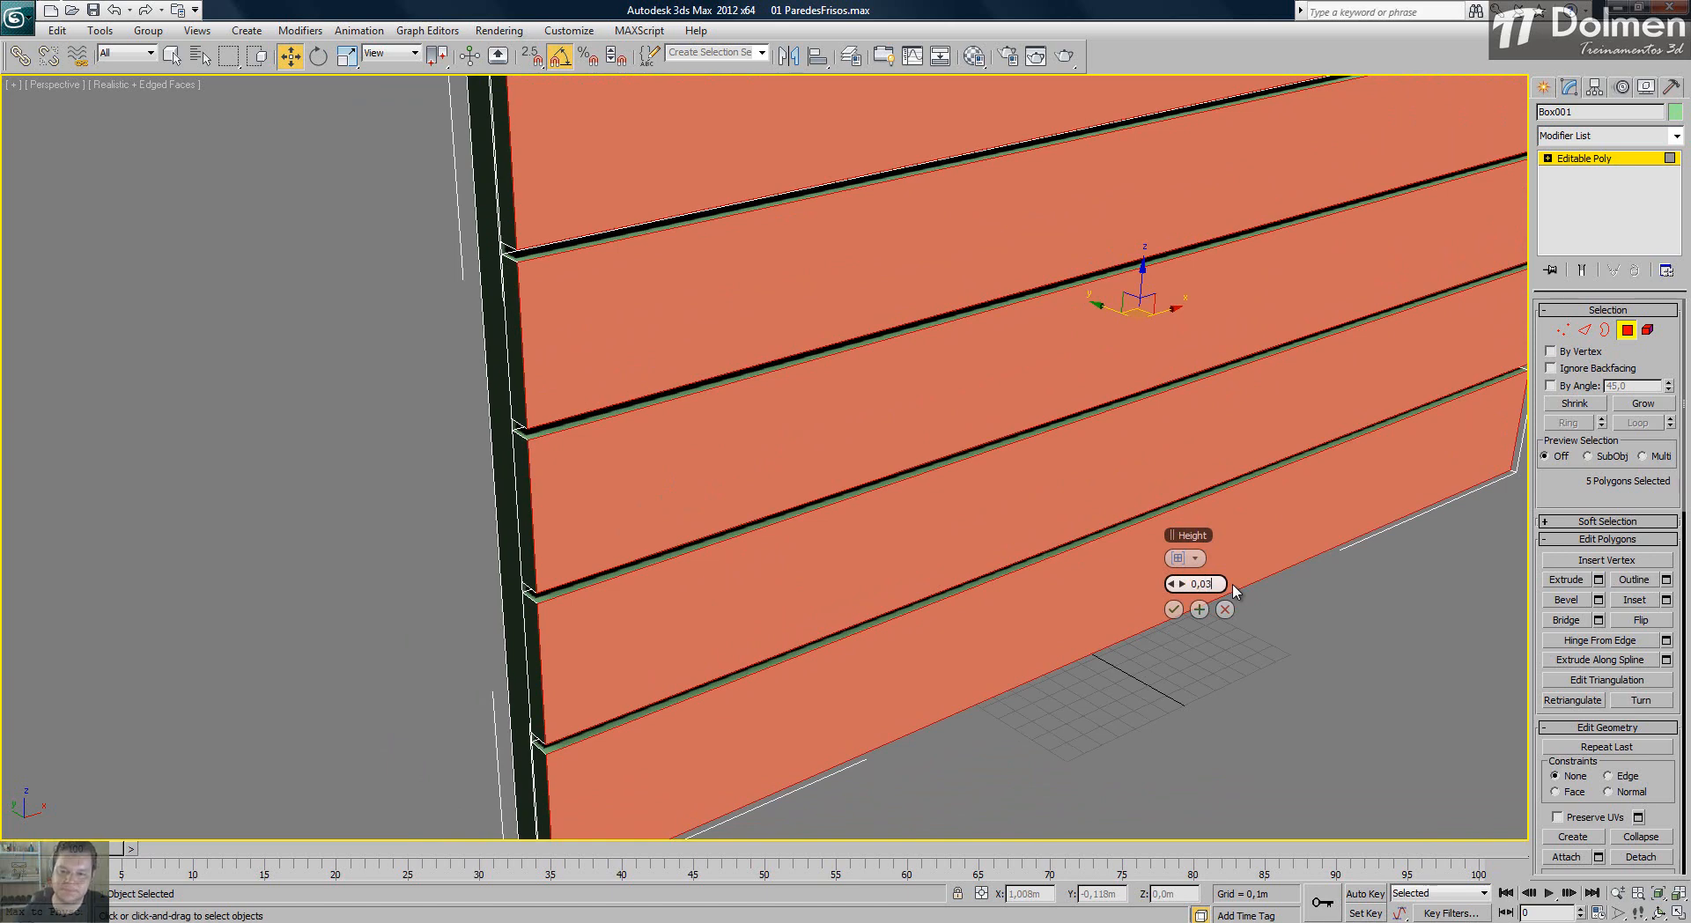
key("Return")
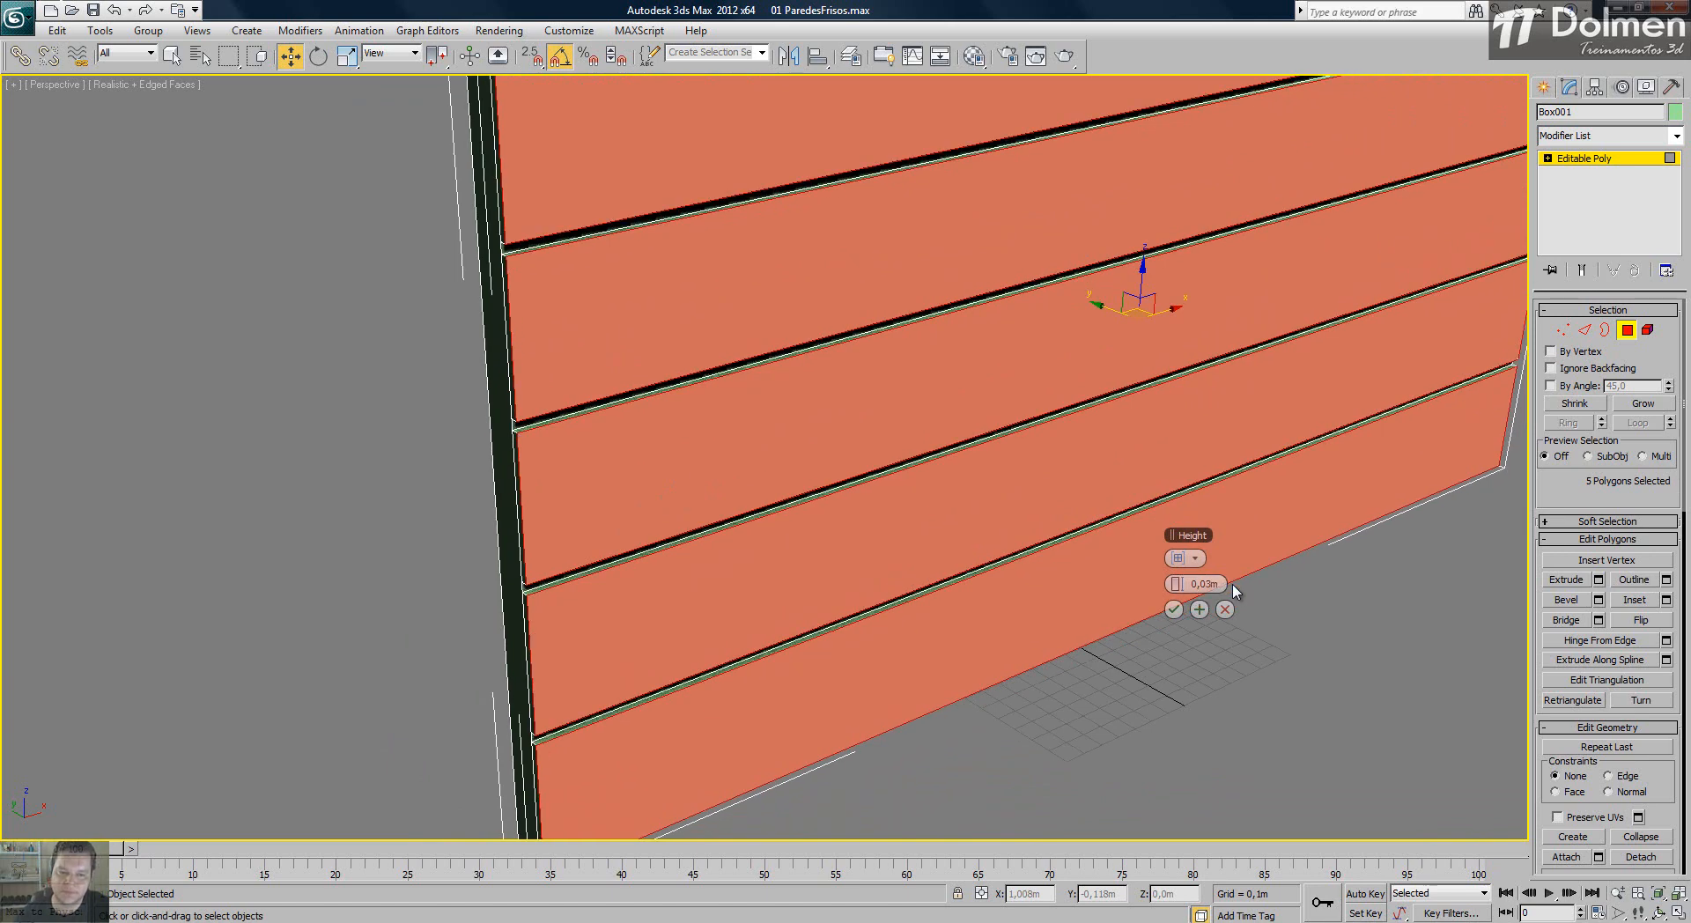
left_click(1172, 609)
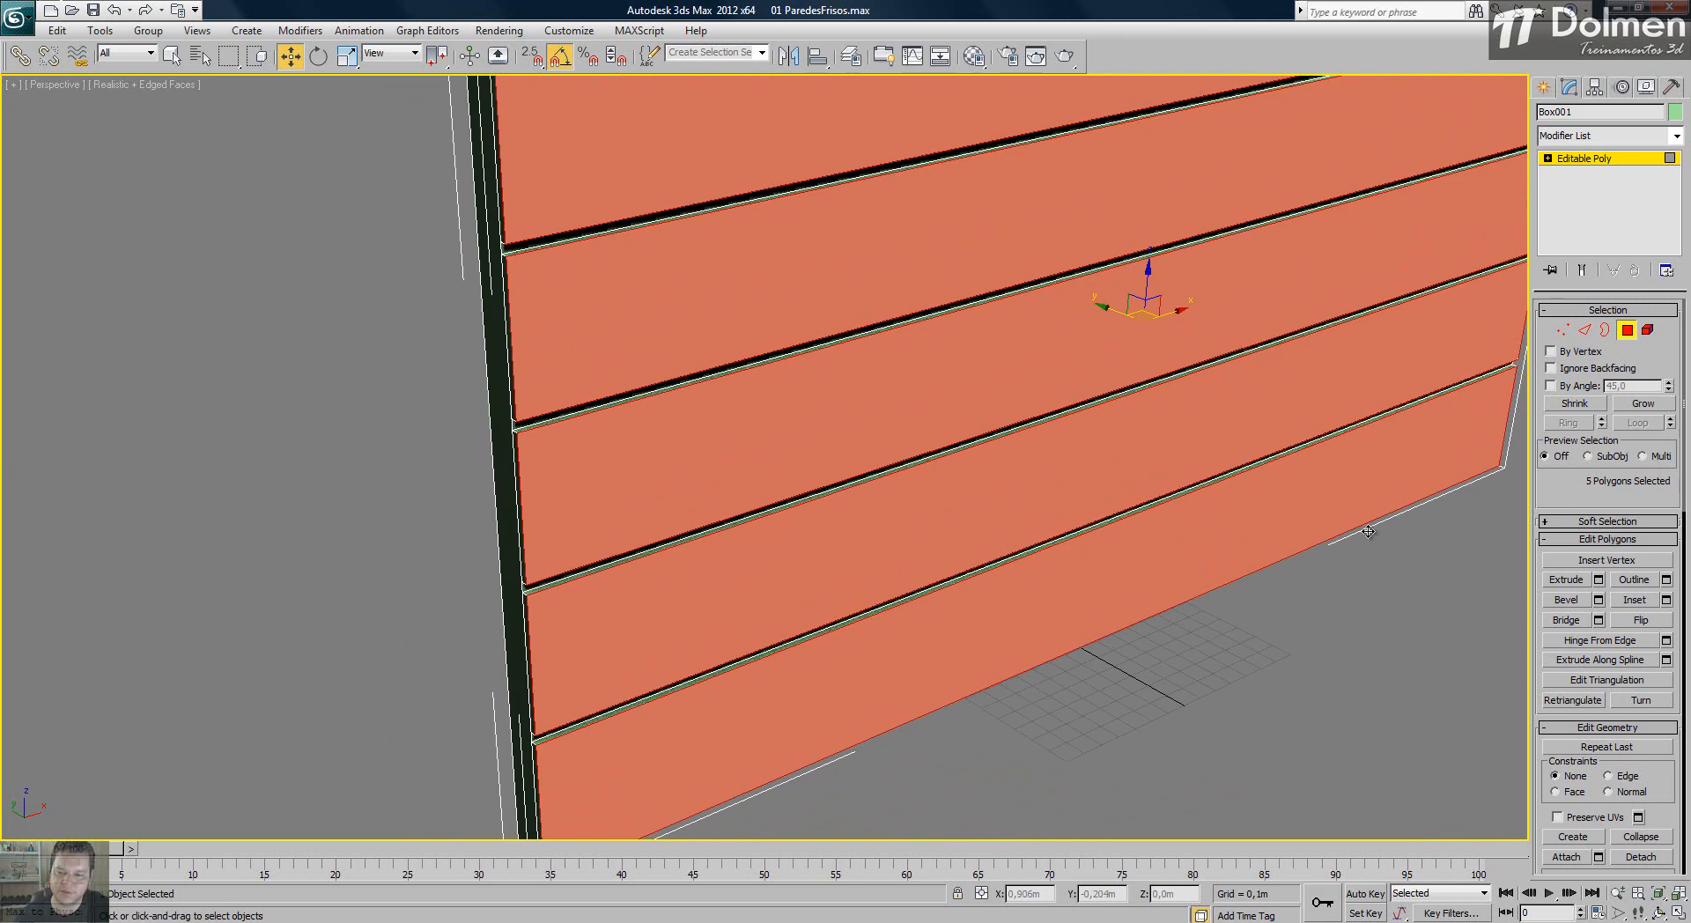
left_click(1626, 330)
left_click(1205, 702)
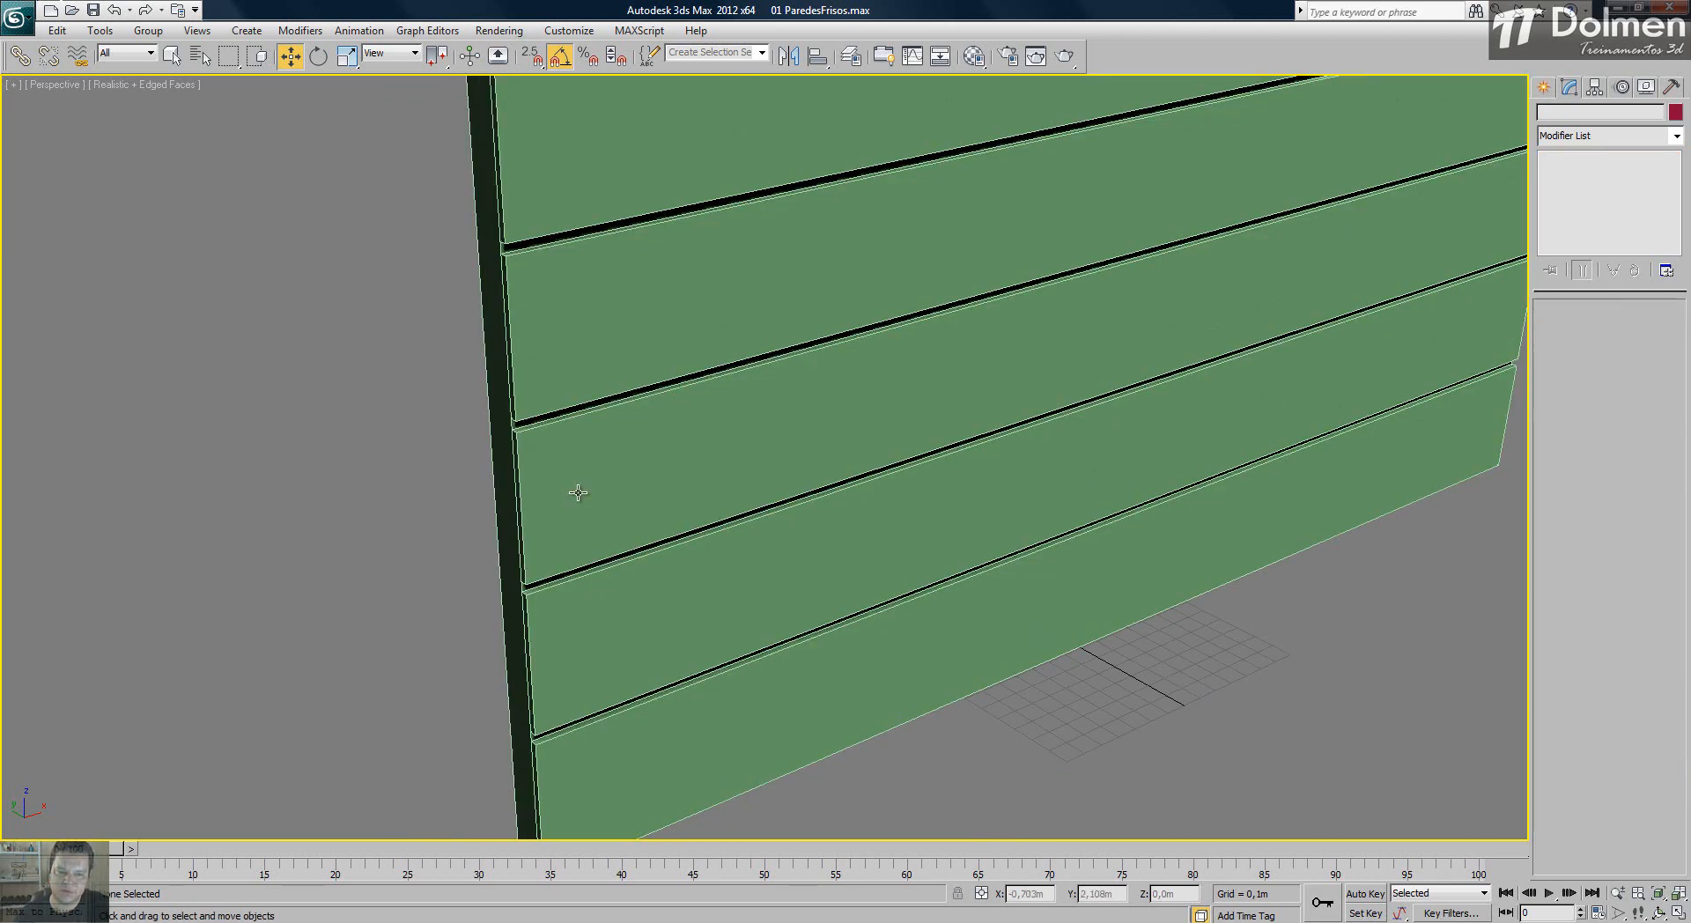
- Set the perspective viewport's display mode to Shaded
left_click(167, 85)
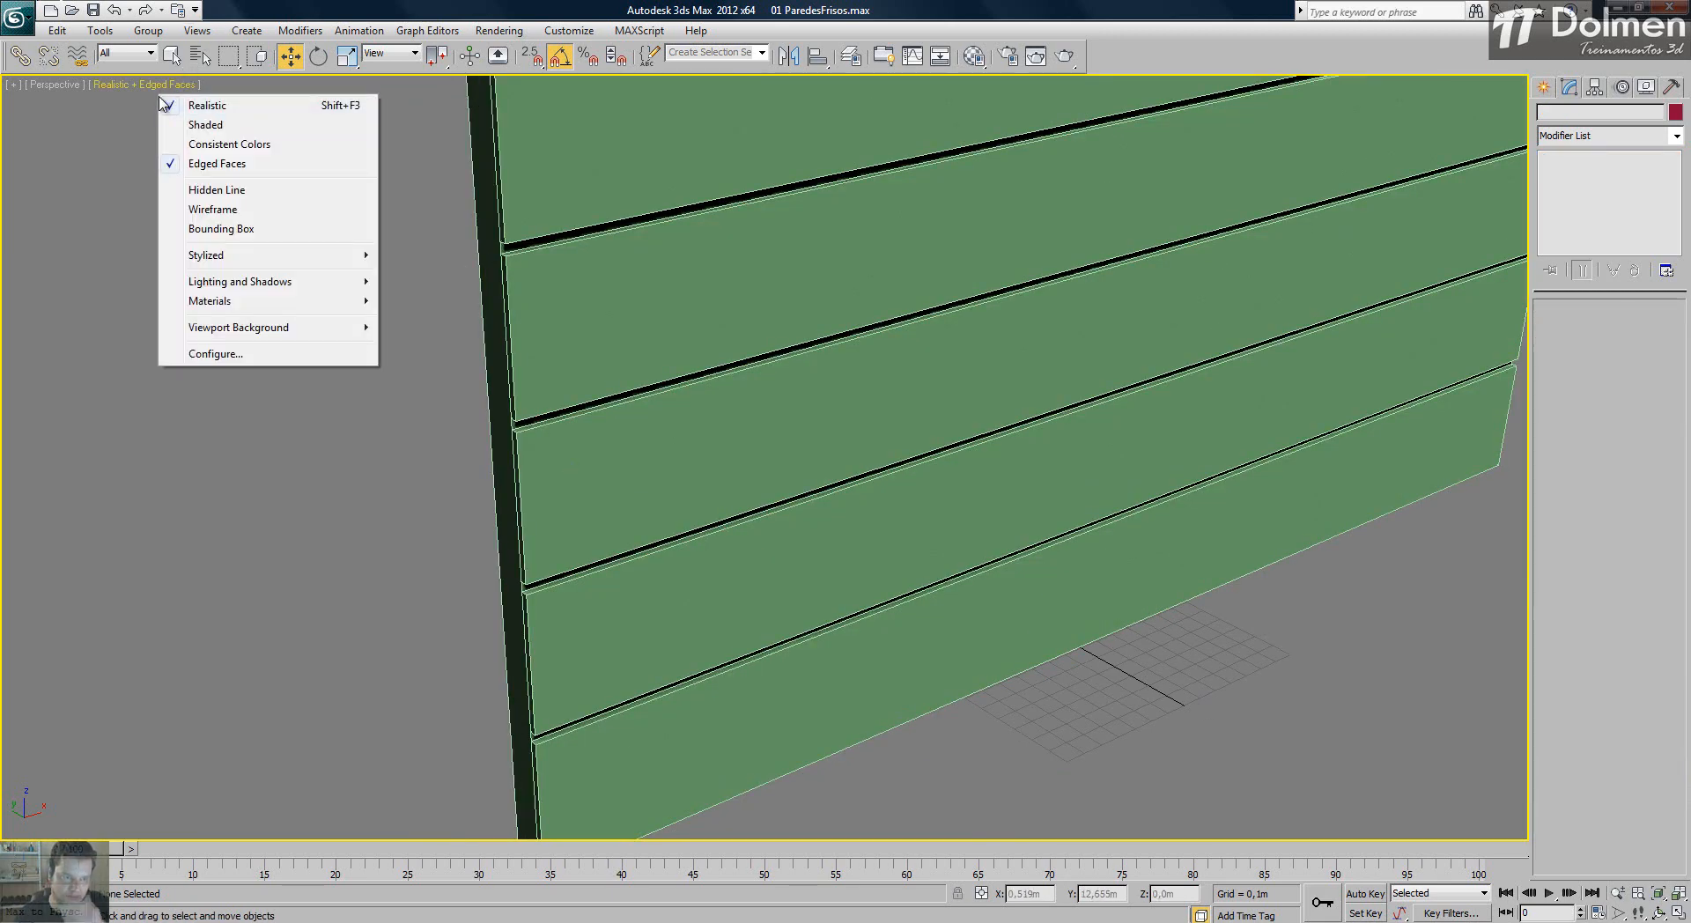
left_click(211, 125)
mouse_move(690, 366)
middle_mouse_down("alt")
mouse_move(611, 370)
mouse_move(689, 354)
middle_mouse_up("alt")
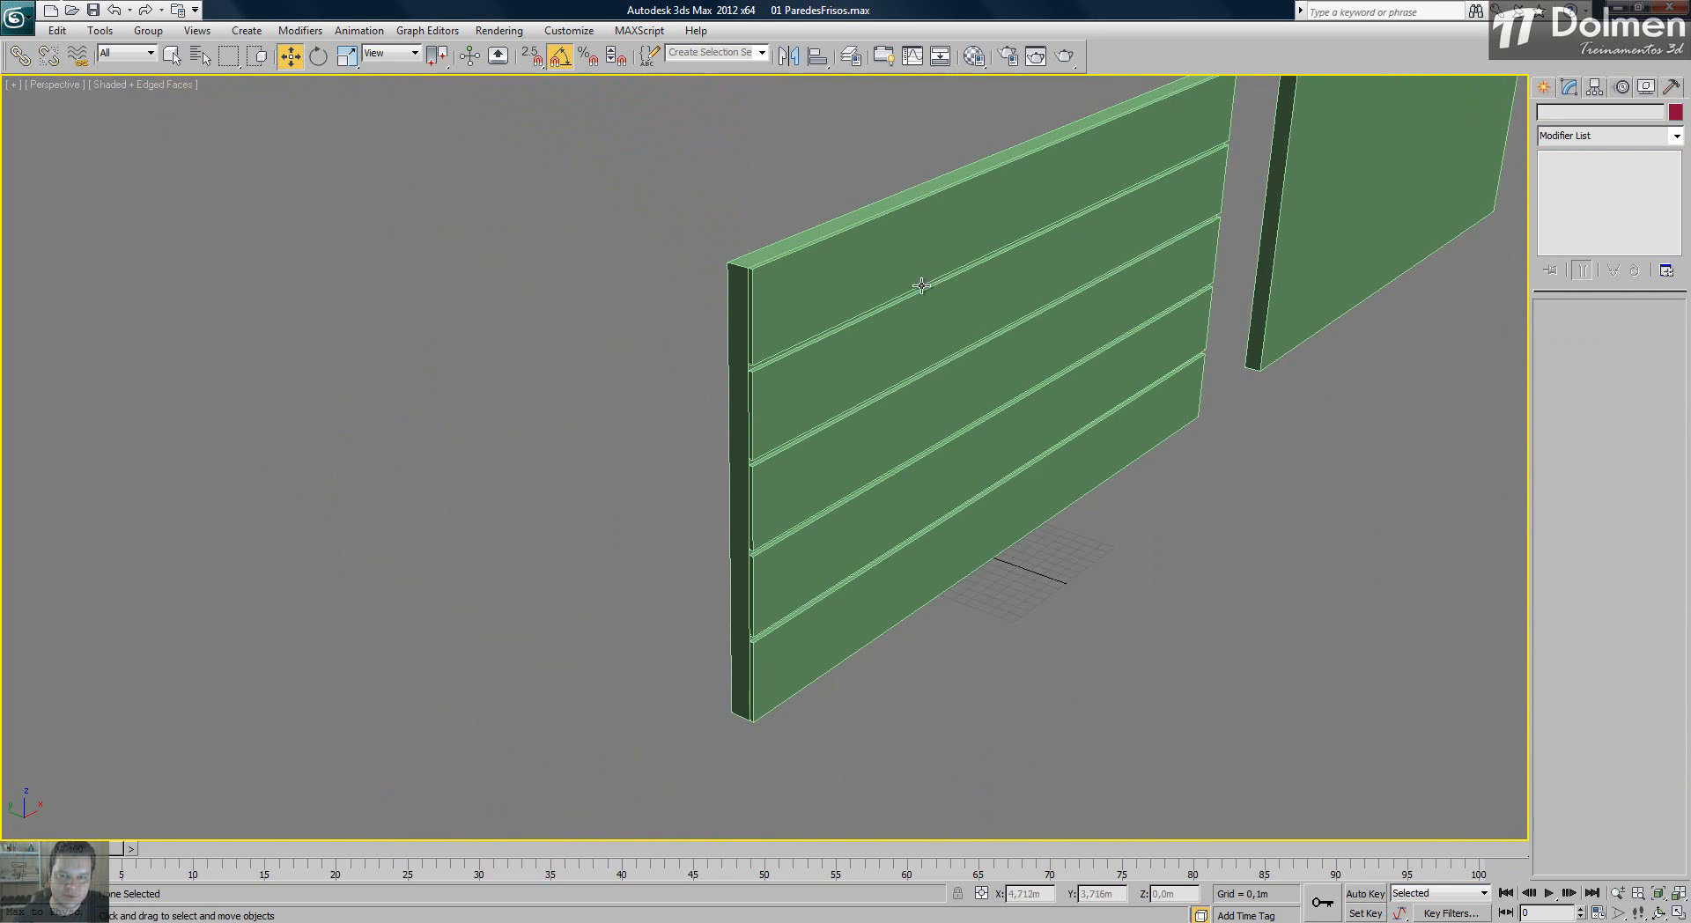
- Convert the second, plain wall to an Editable Poly
middle_click_drag(1070, 310, 678, 455)
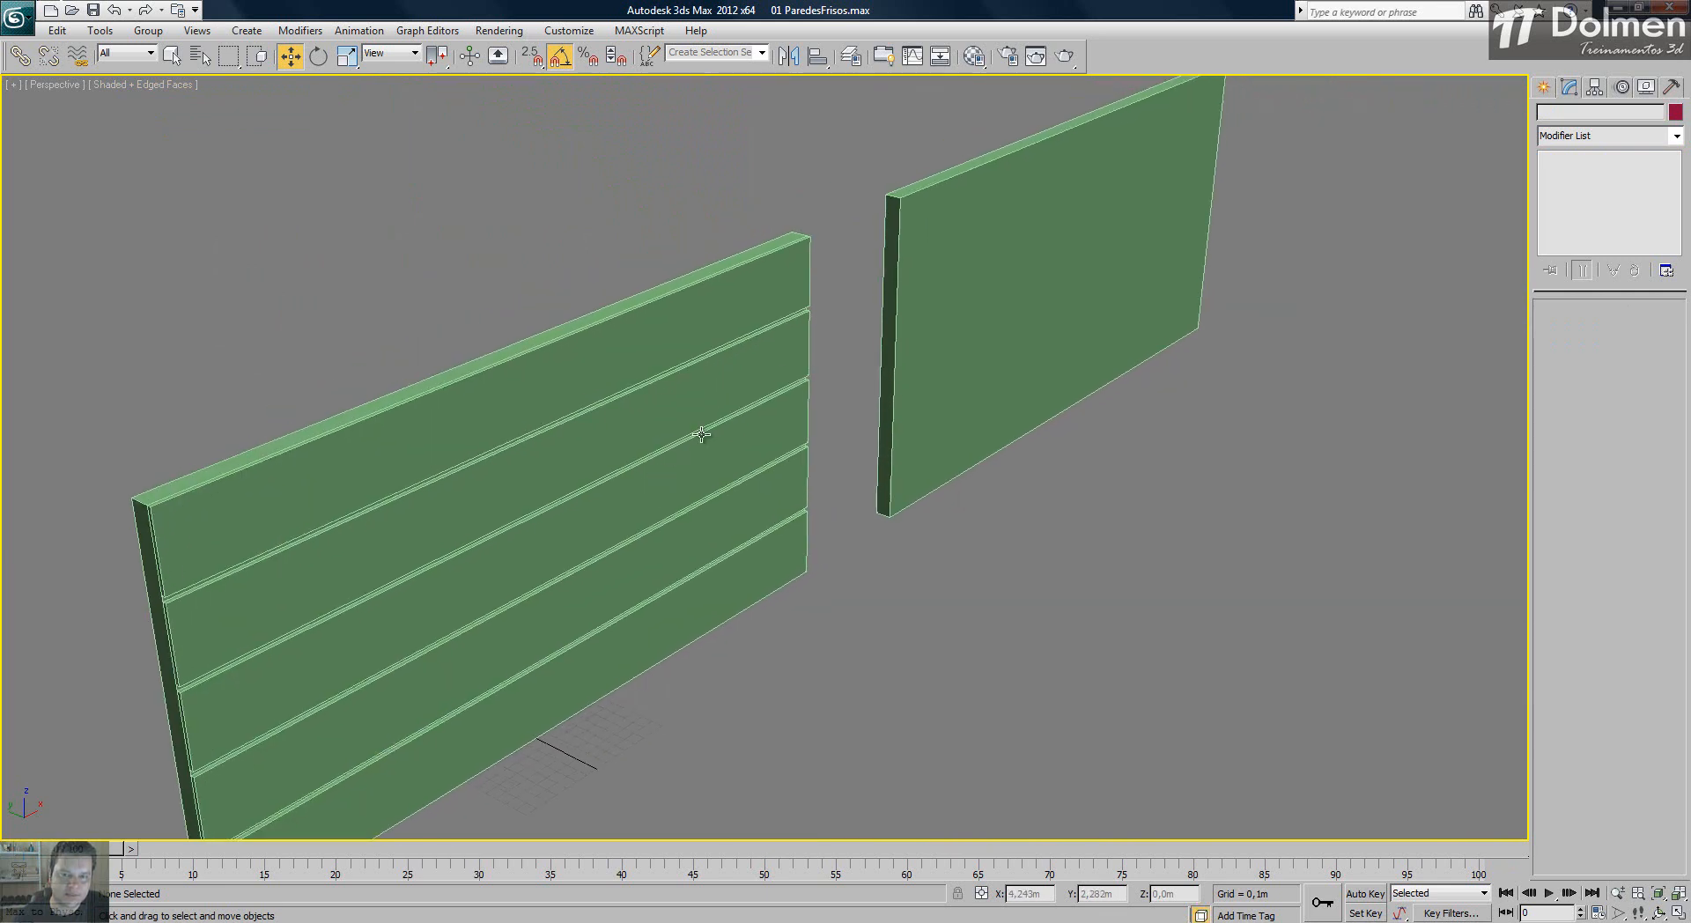
middle_click_drag(719, 401, 688, 390, "alt")
middle_click_drag(1031, 369, 795, 436)
scroll(795, 435, "up", 3)
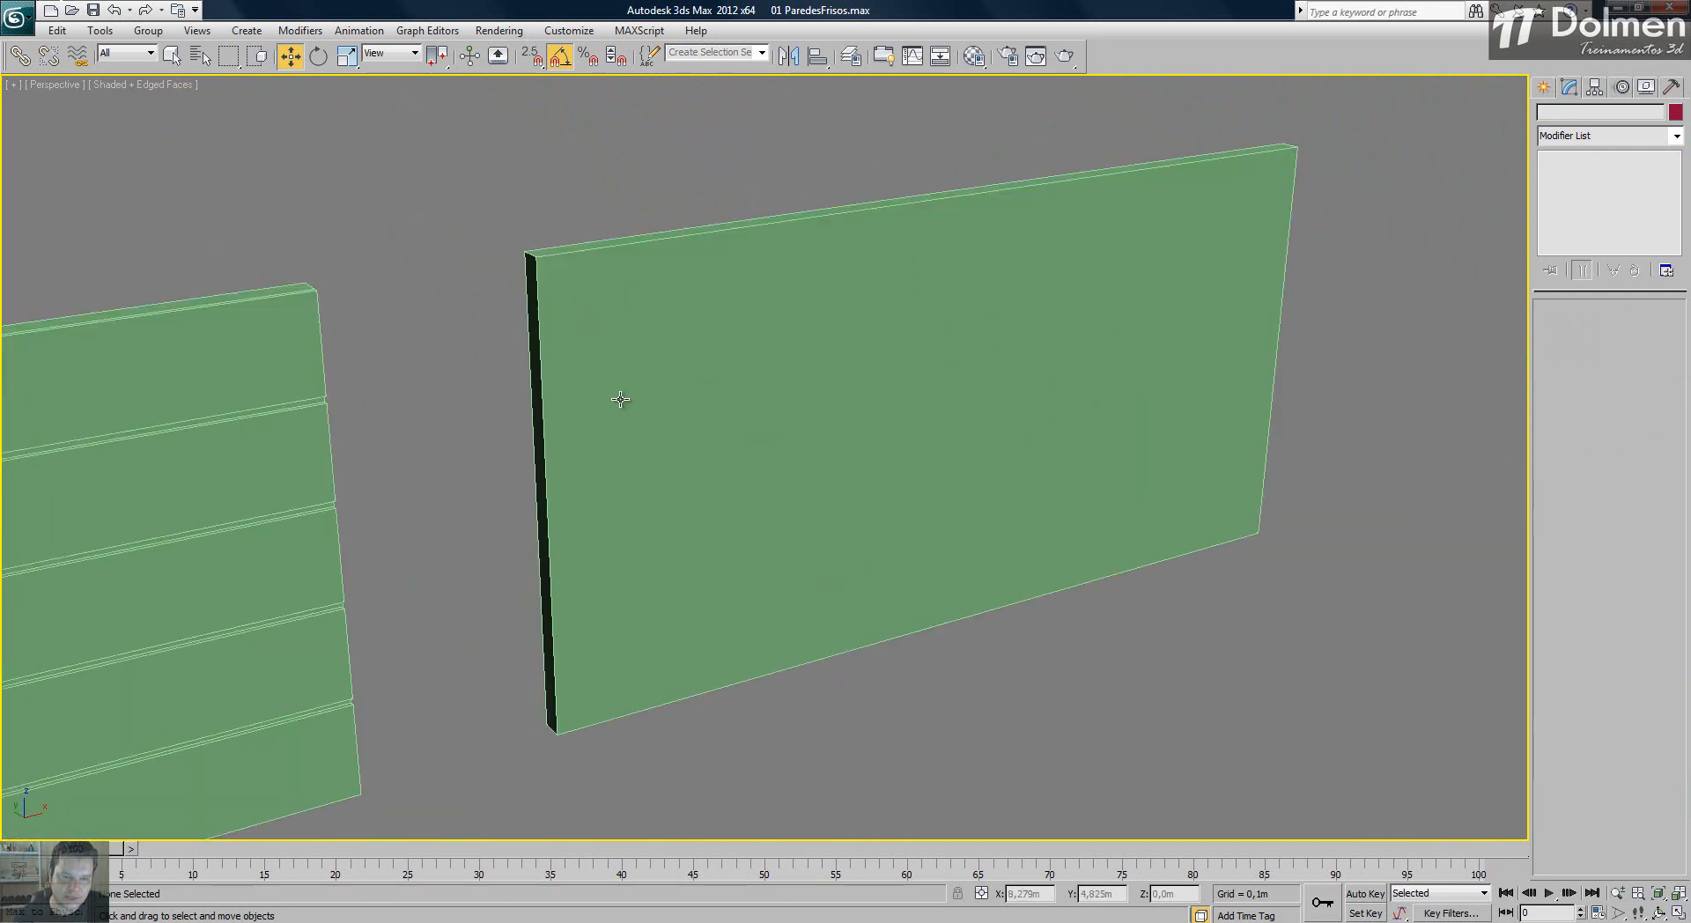
left_click(605, 436)
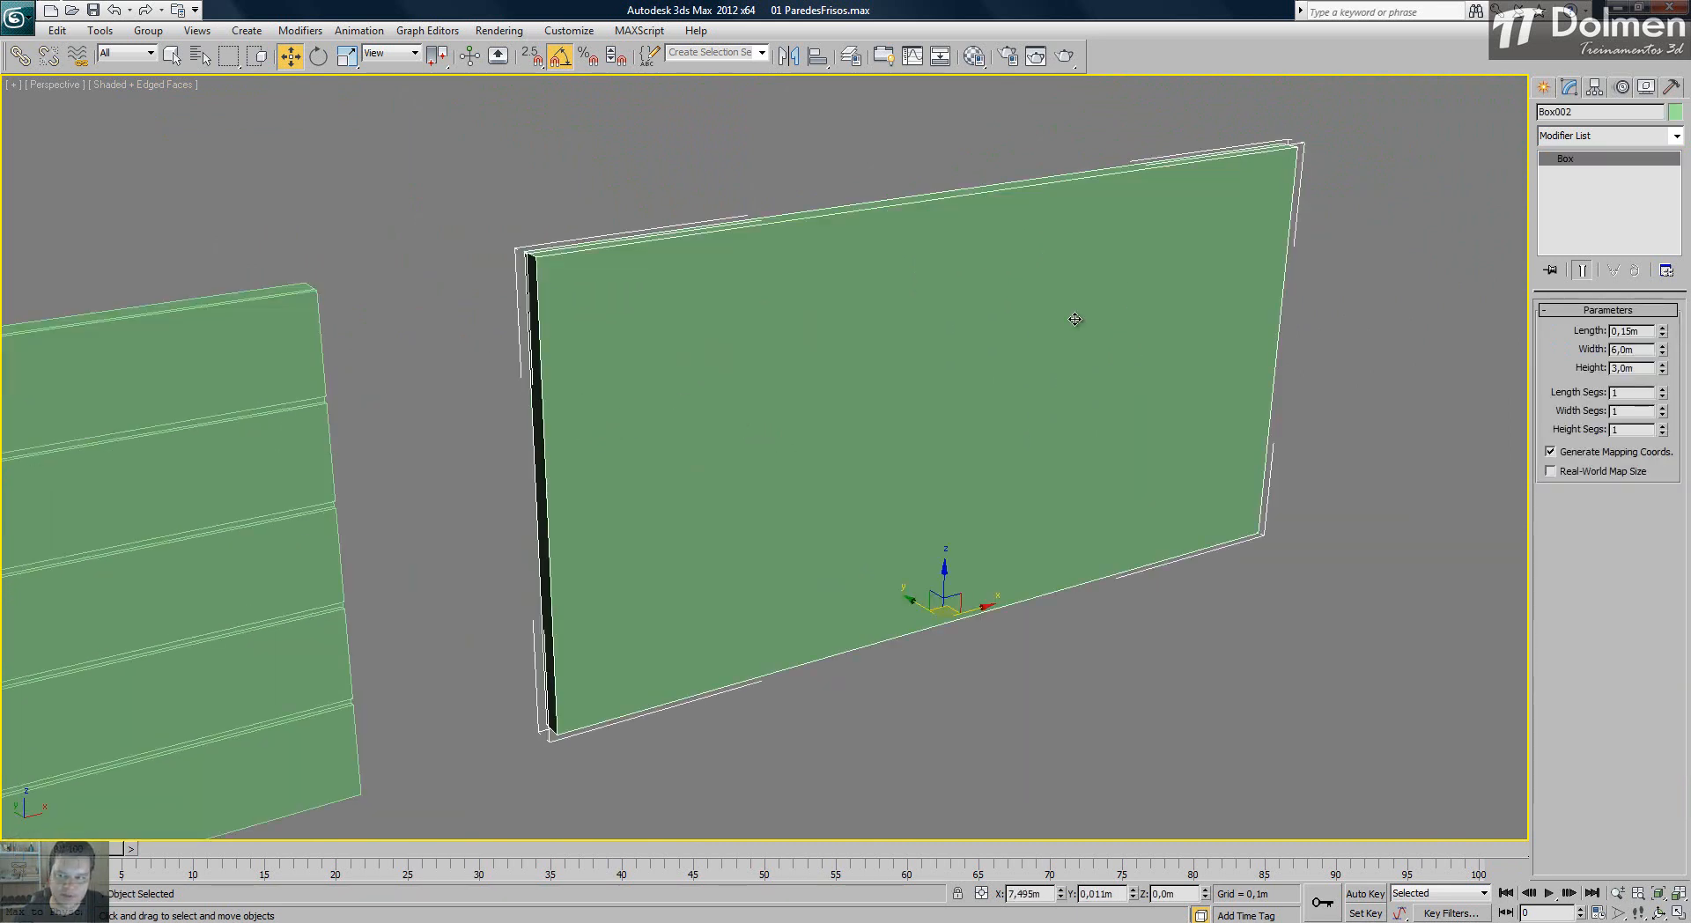
right_click(1175, 300)
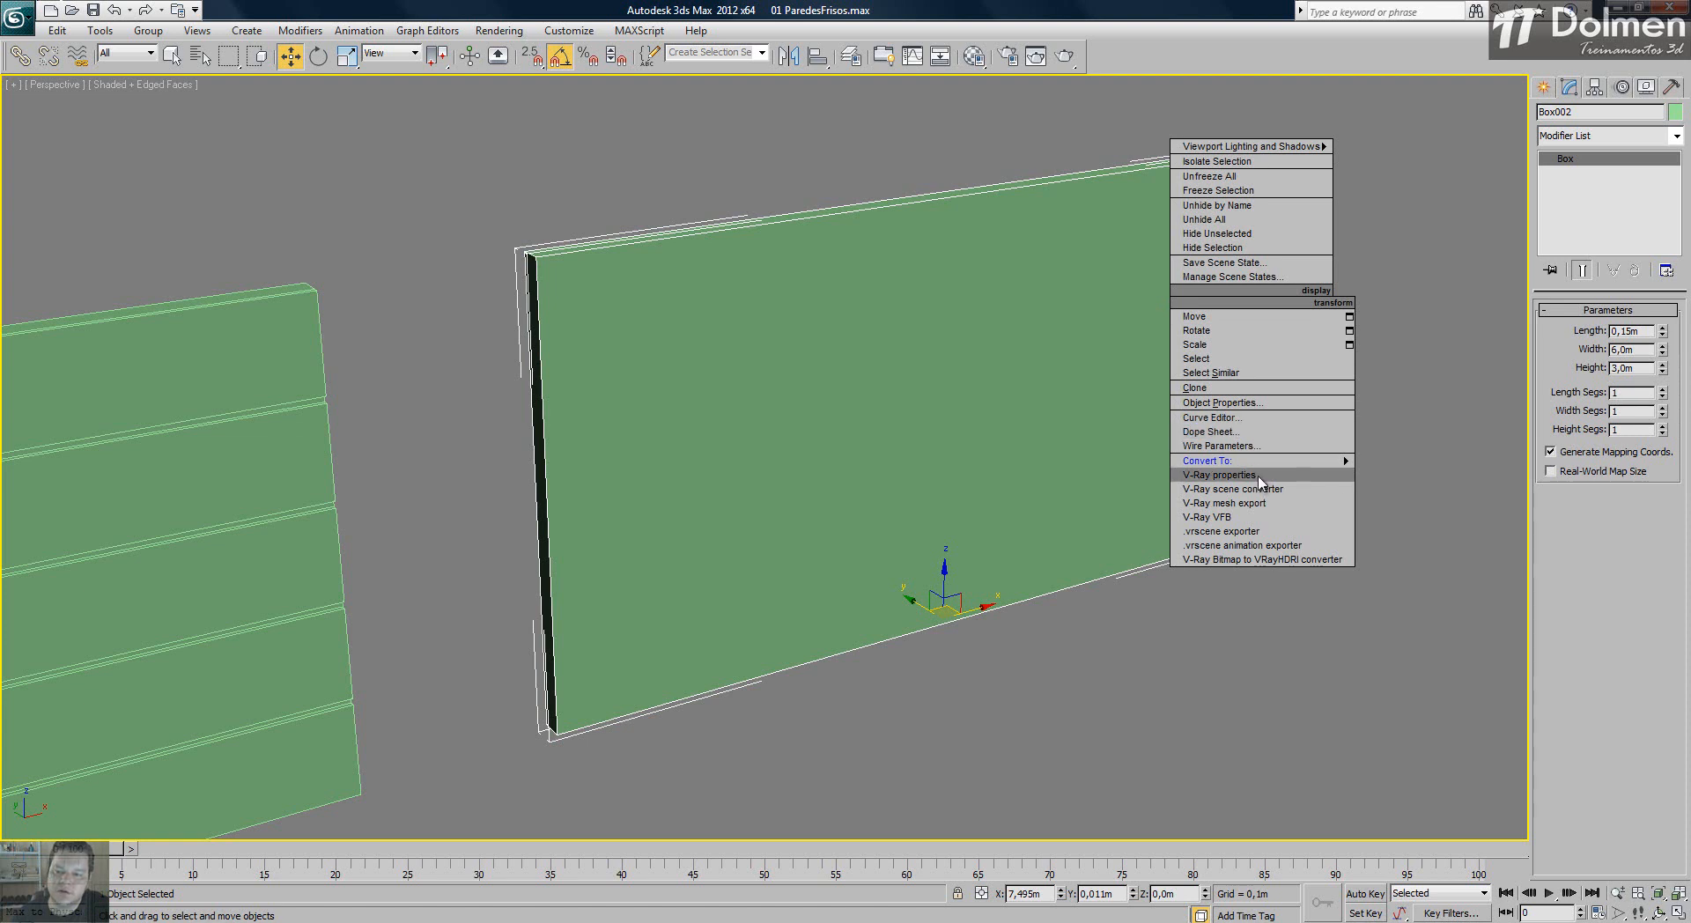
mouse_move(1310, 464)
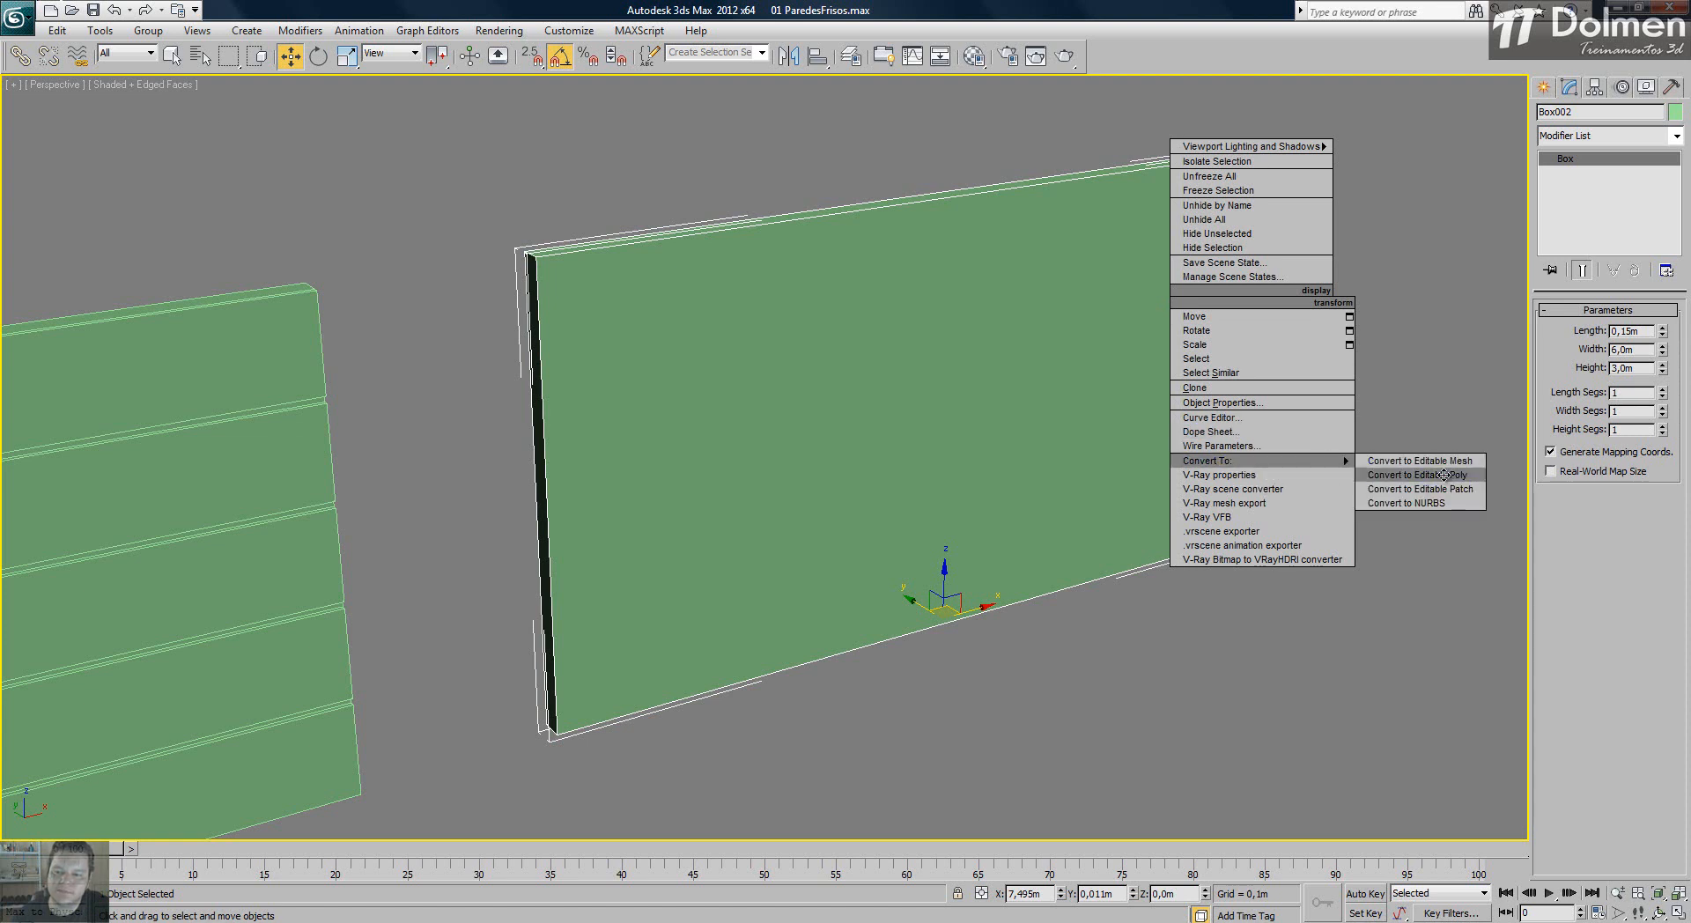
left_click(1445, 476)
- Connect the two vertical edges of the second wall's front face with 4 segments
key("2")
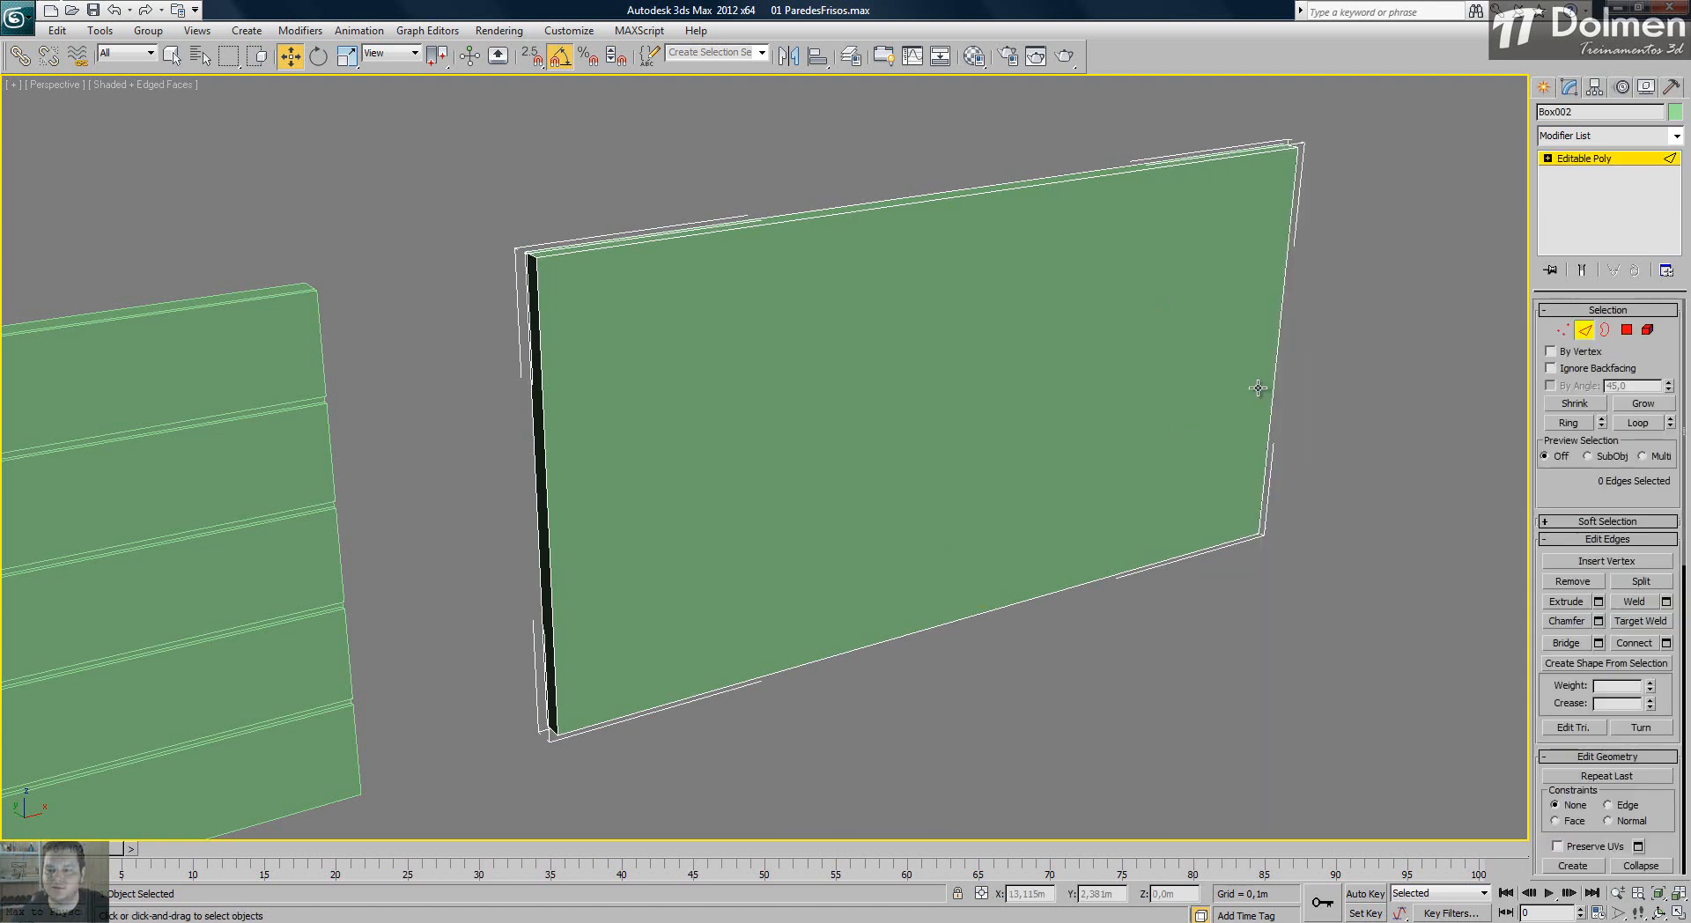
left_click(1276, 371)
left_click(542, 471, "ctrl")
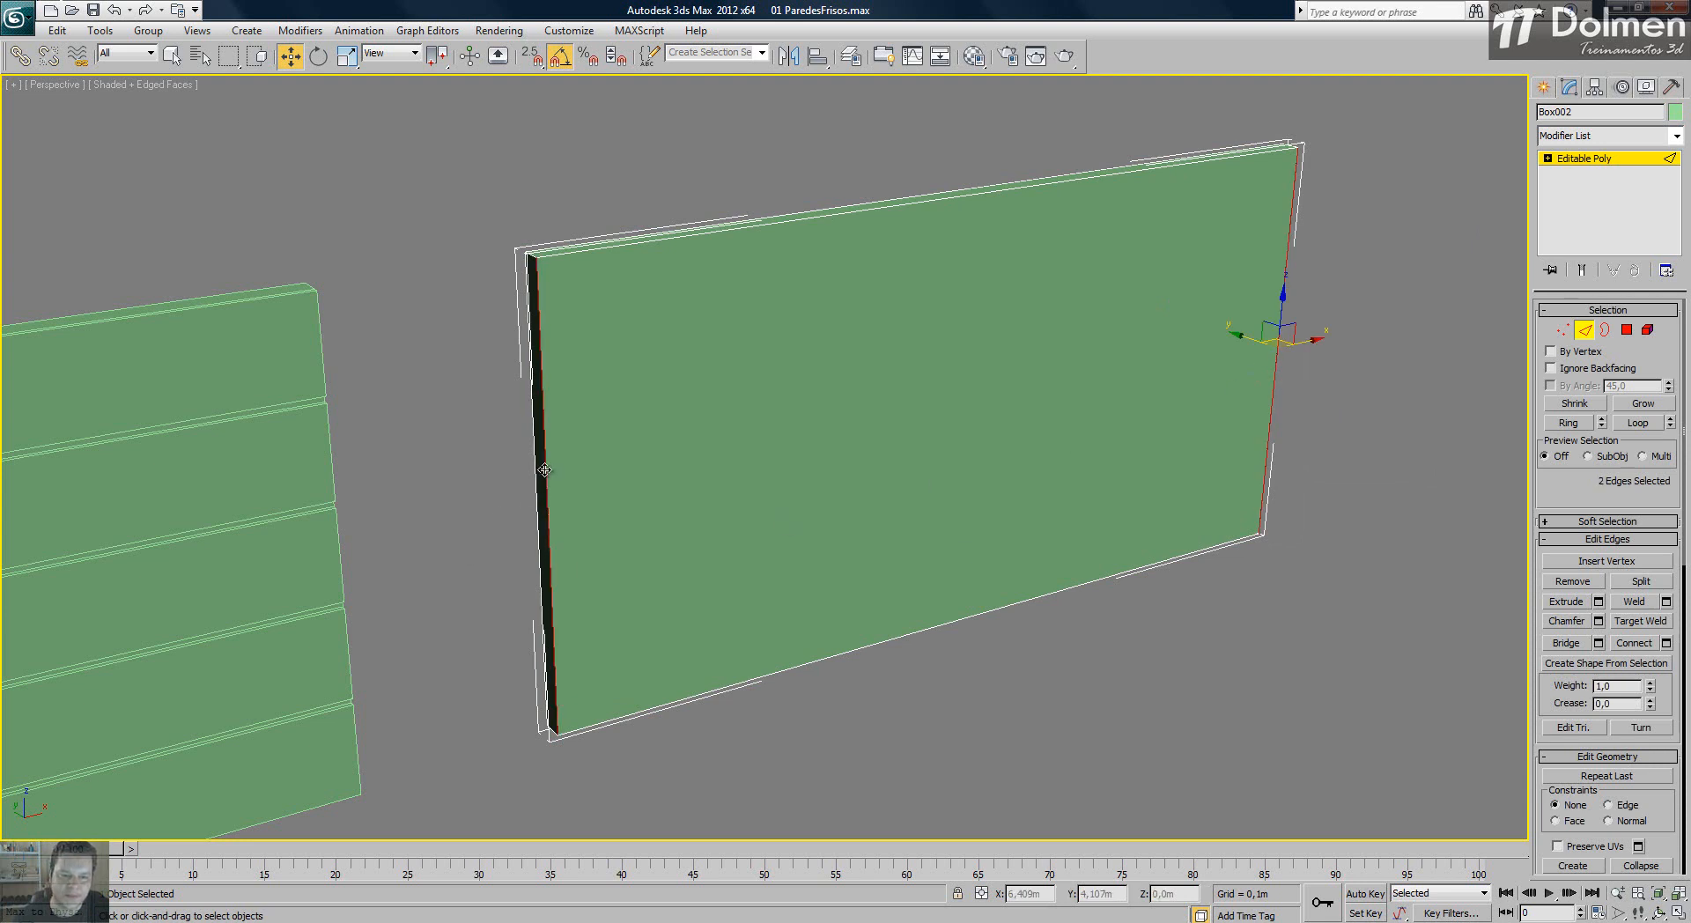
left_click(1665, 642)
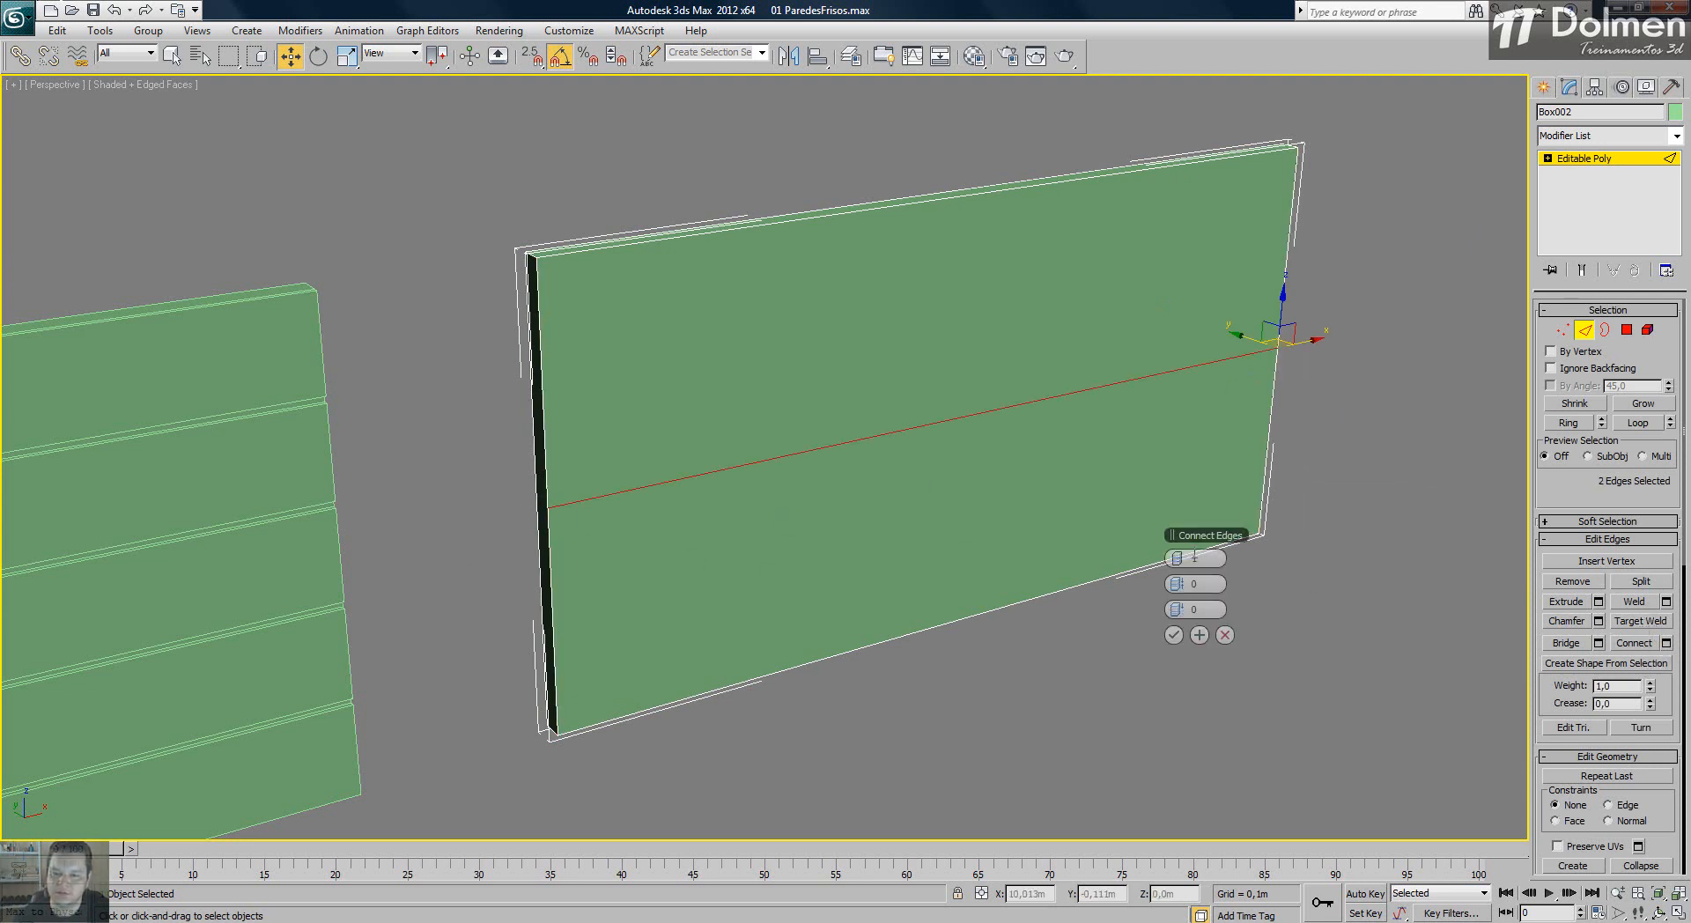
left_click(1181, 558)
left_click(1181, 558)
left_click(1182, 558)
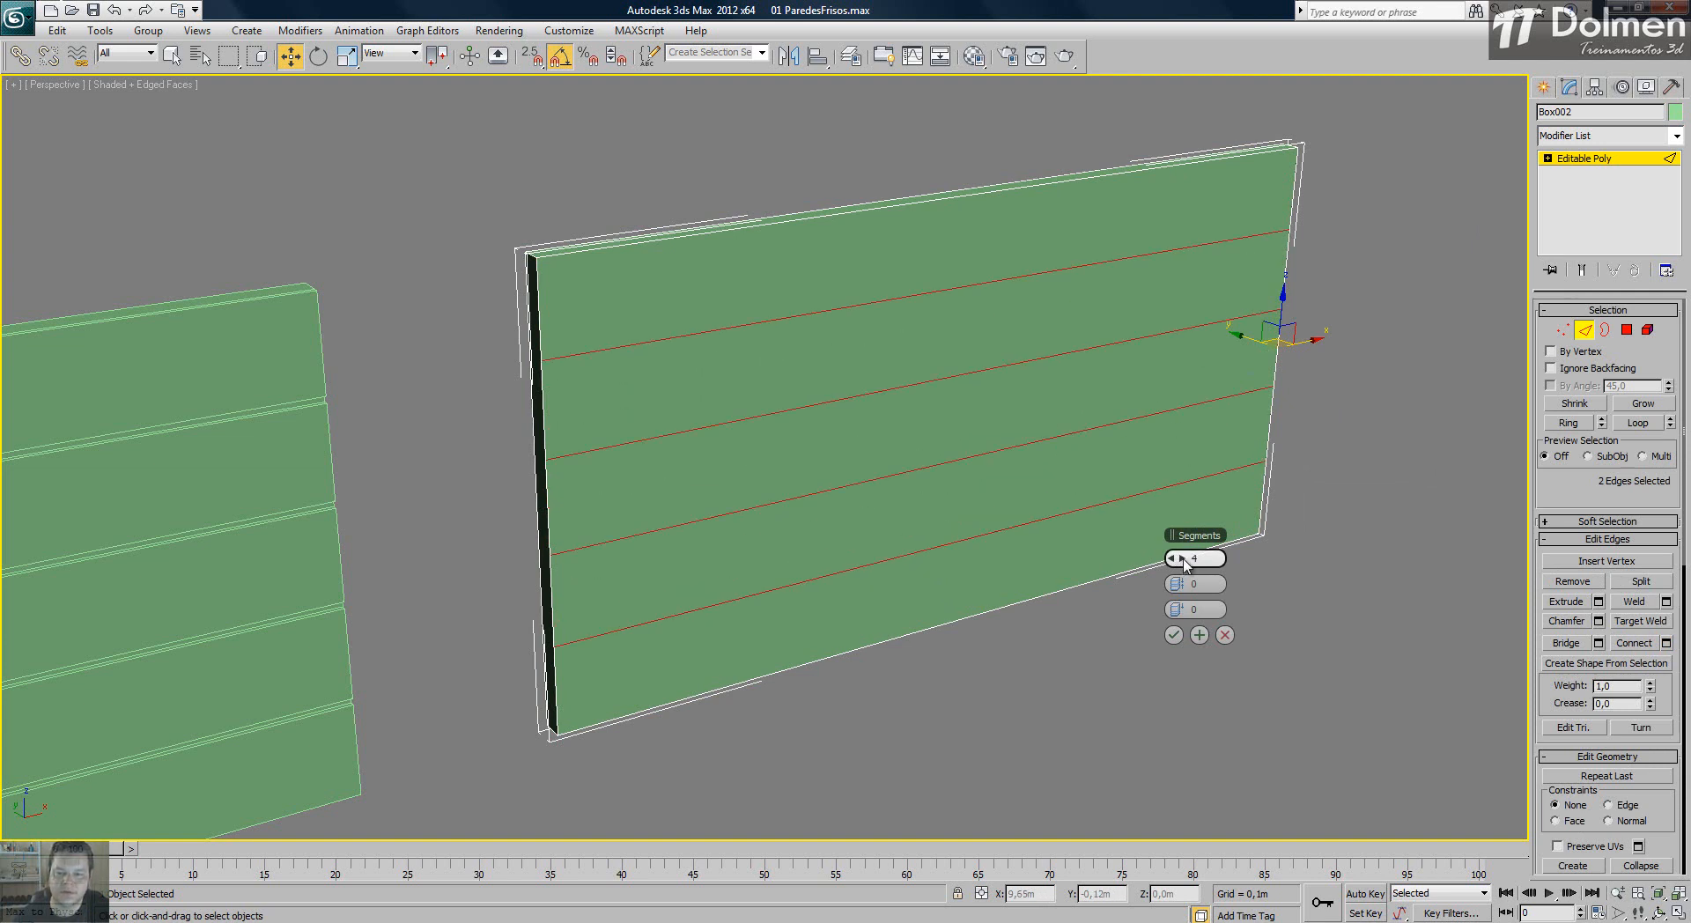
left_click(1173, 636)
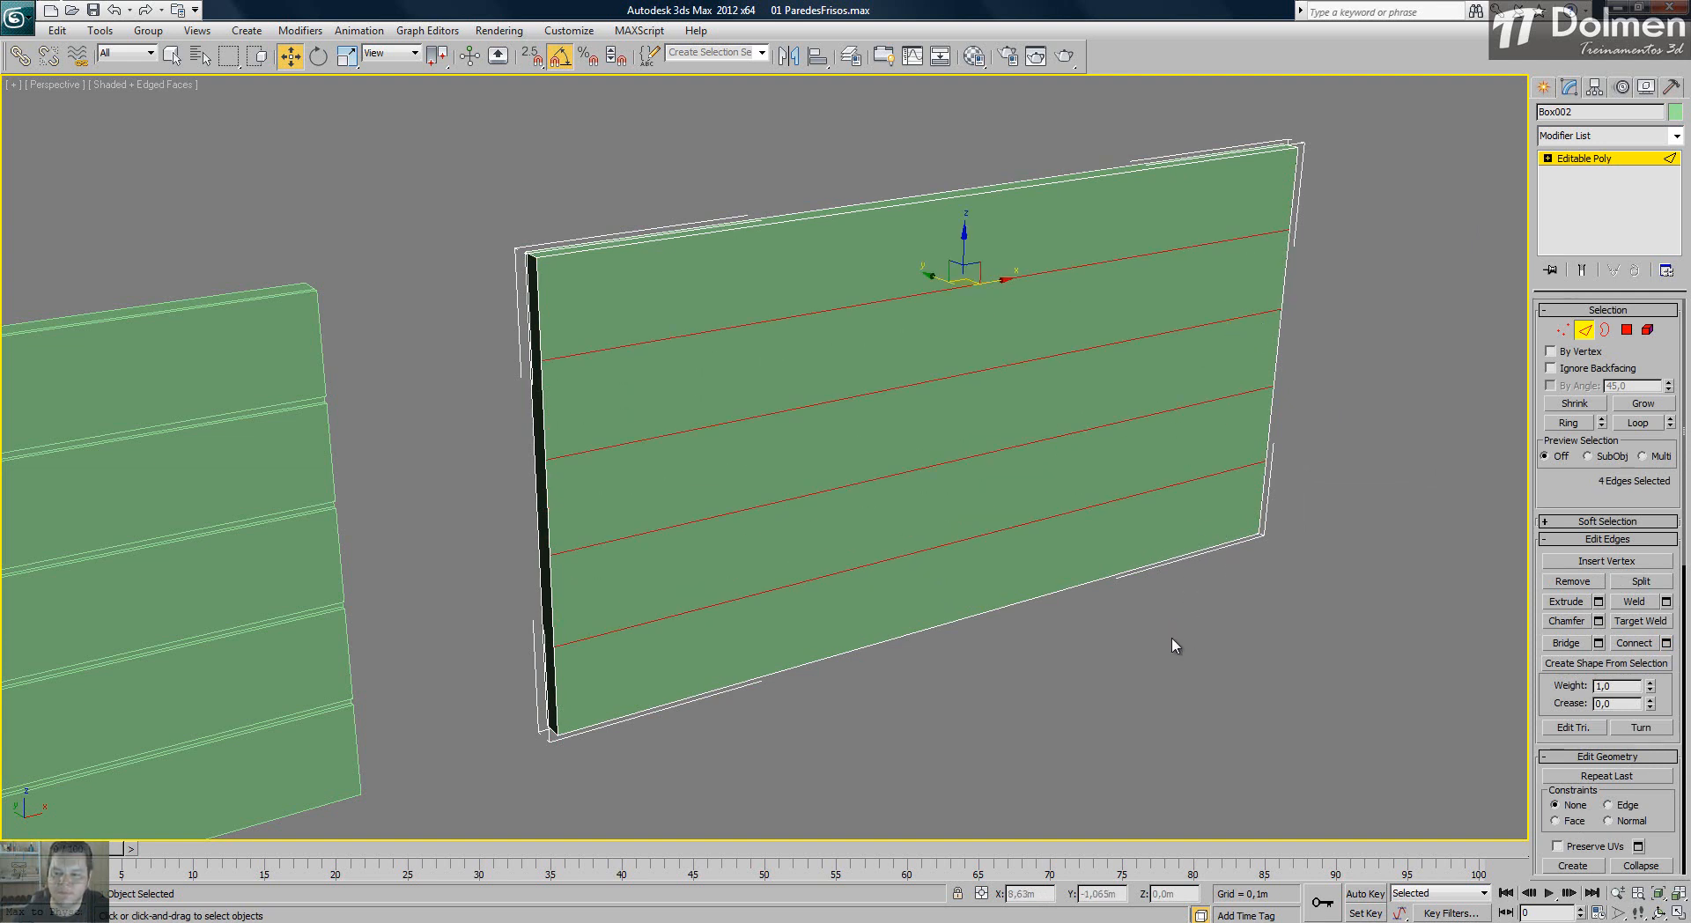
- Chamfer the four horizontal edges across the second wall's front face to split each into a narrow strip
left_click(1599, 622)
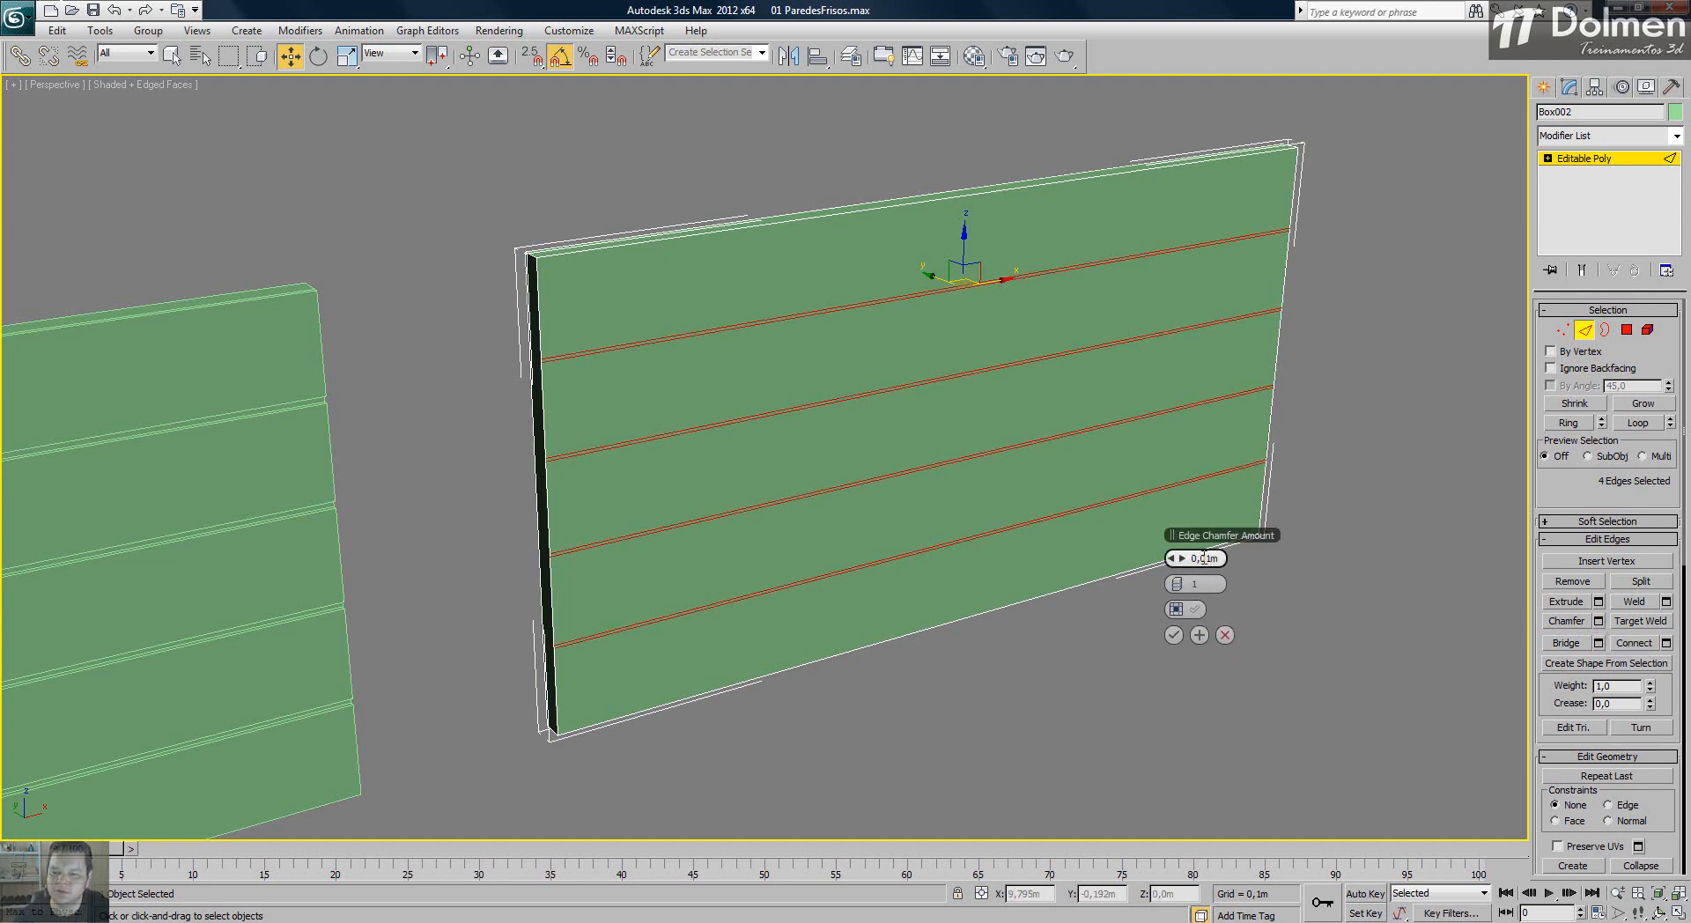
key("Return")
left_click(1172, 635)
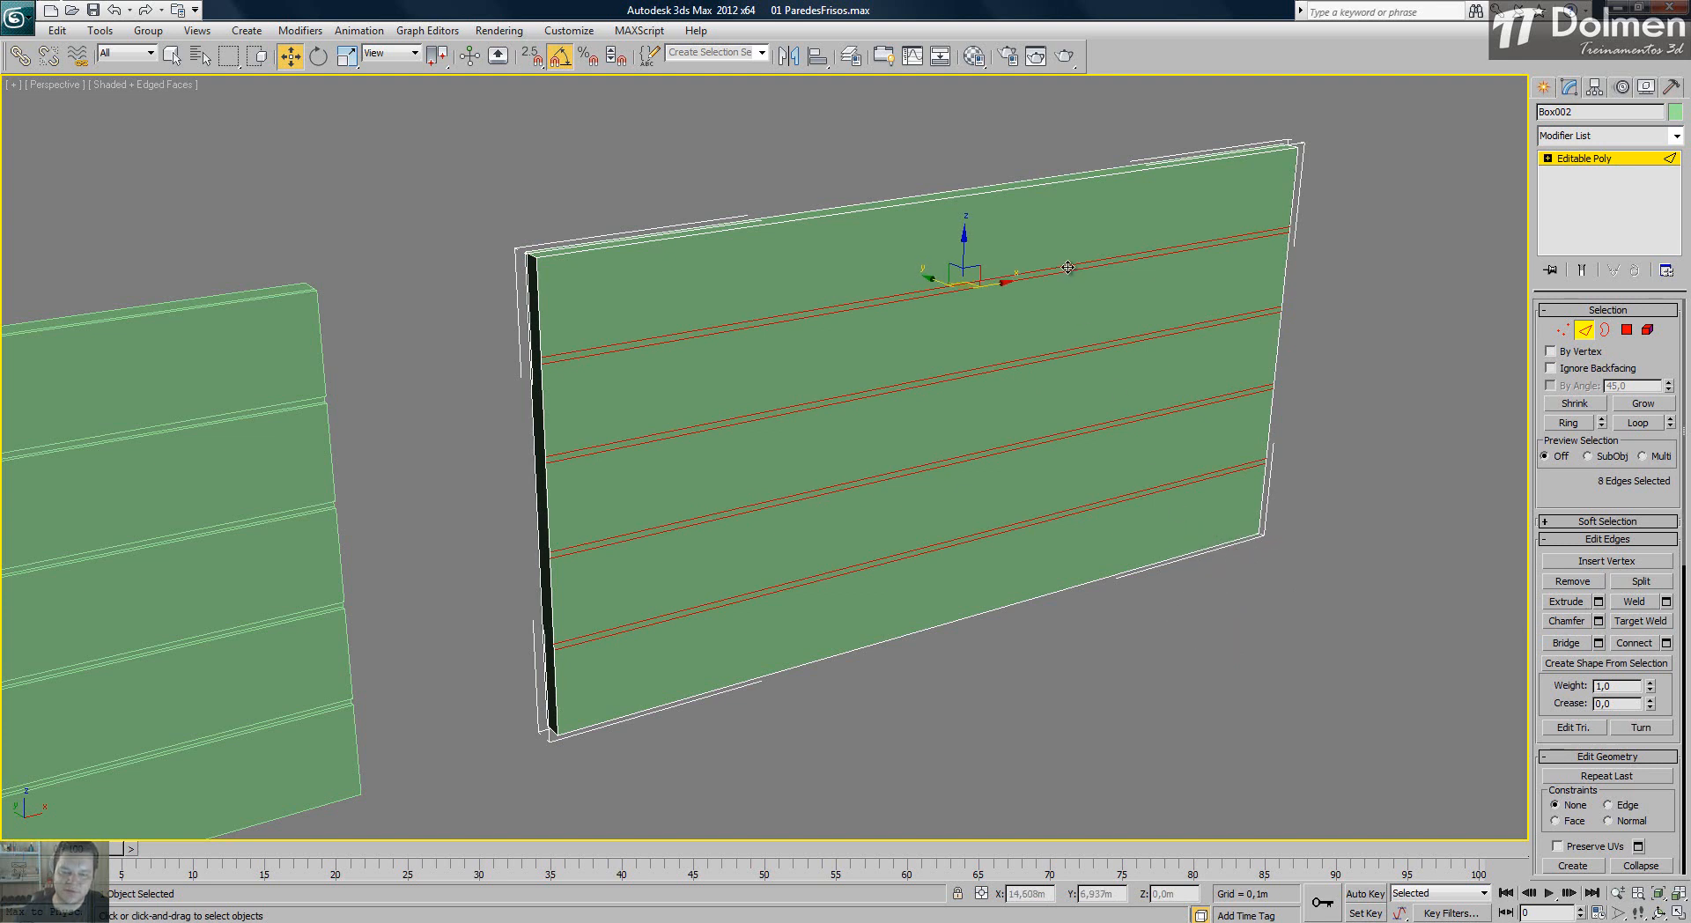
- Extrude the four narrow strip polygons on the second wall's front face outward by 0,03m, and deselect the wall
left_click(1626, 329)
left_click(708, 331)
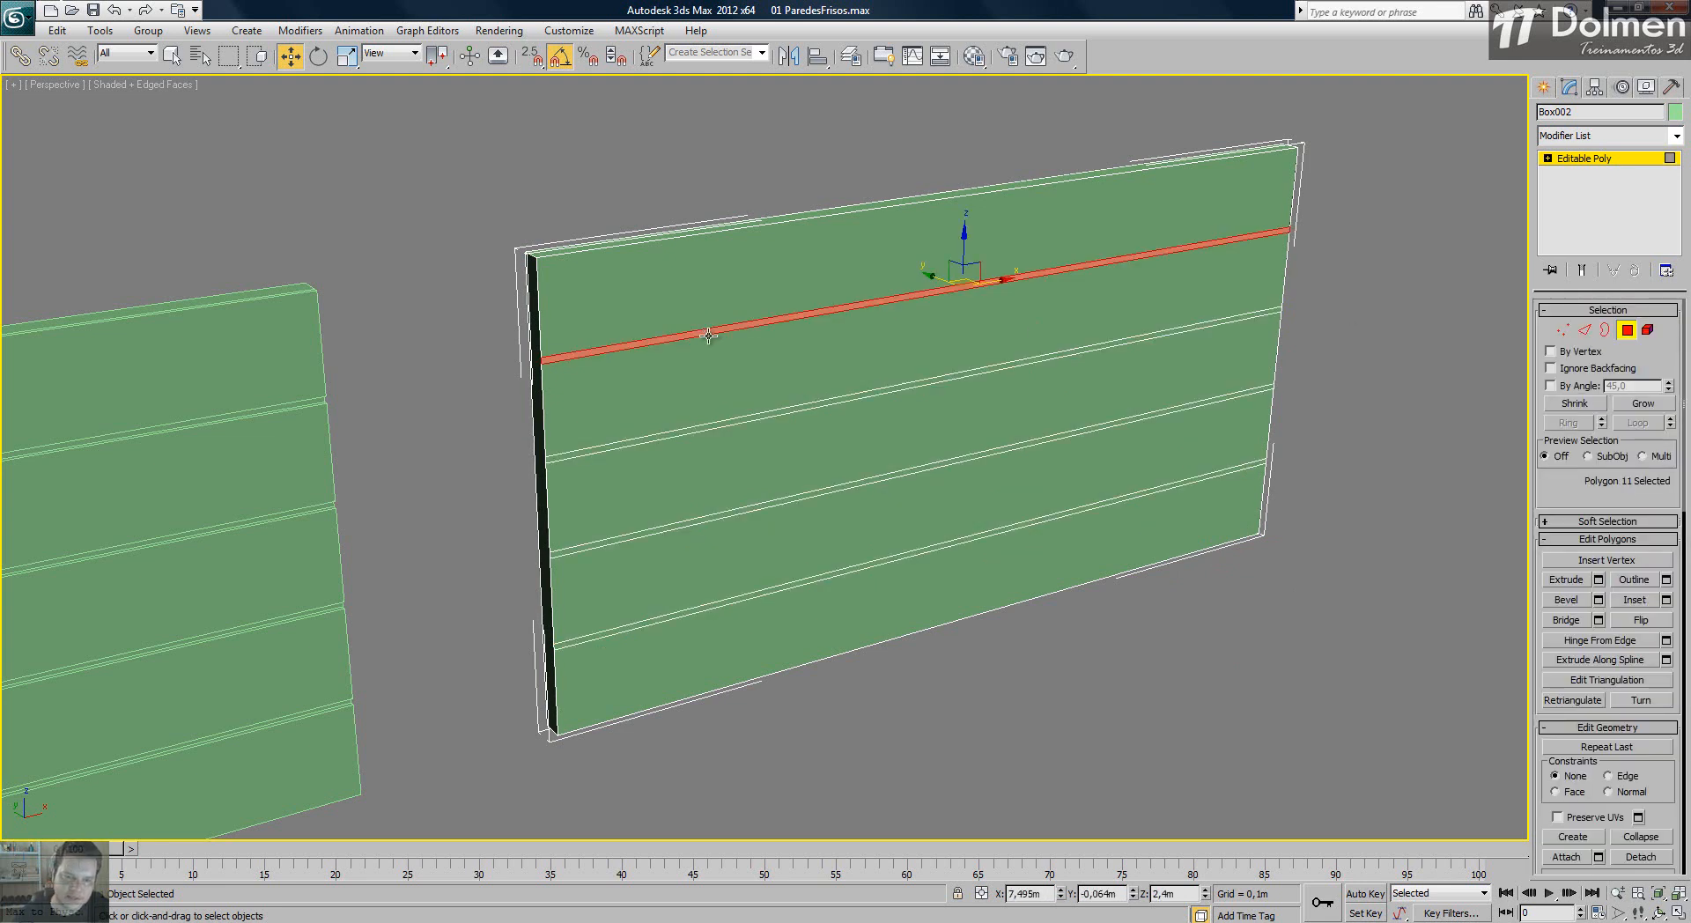
left_click(706, 426, "ctrl")
left_click(720, 519, "ctrl")
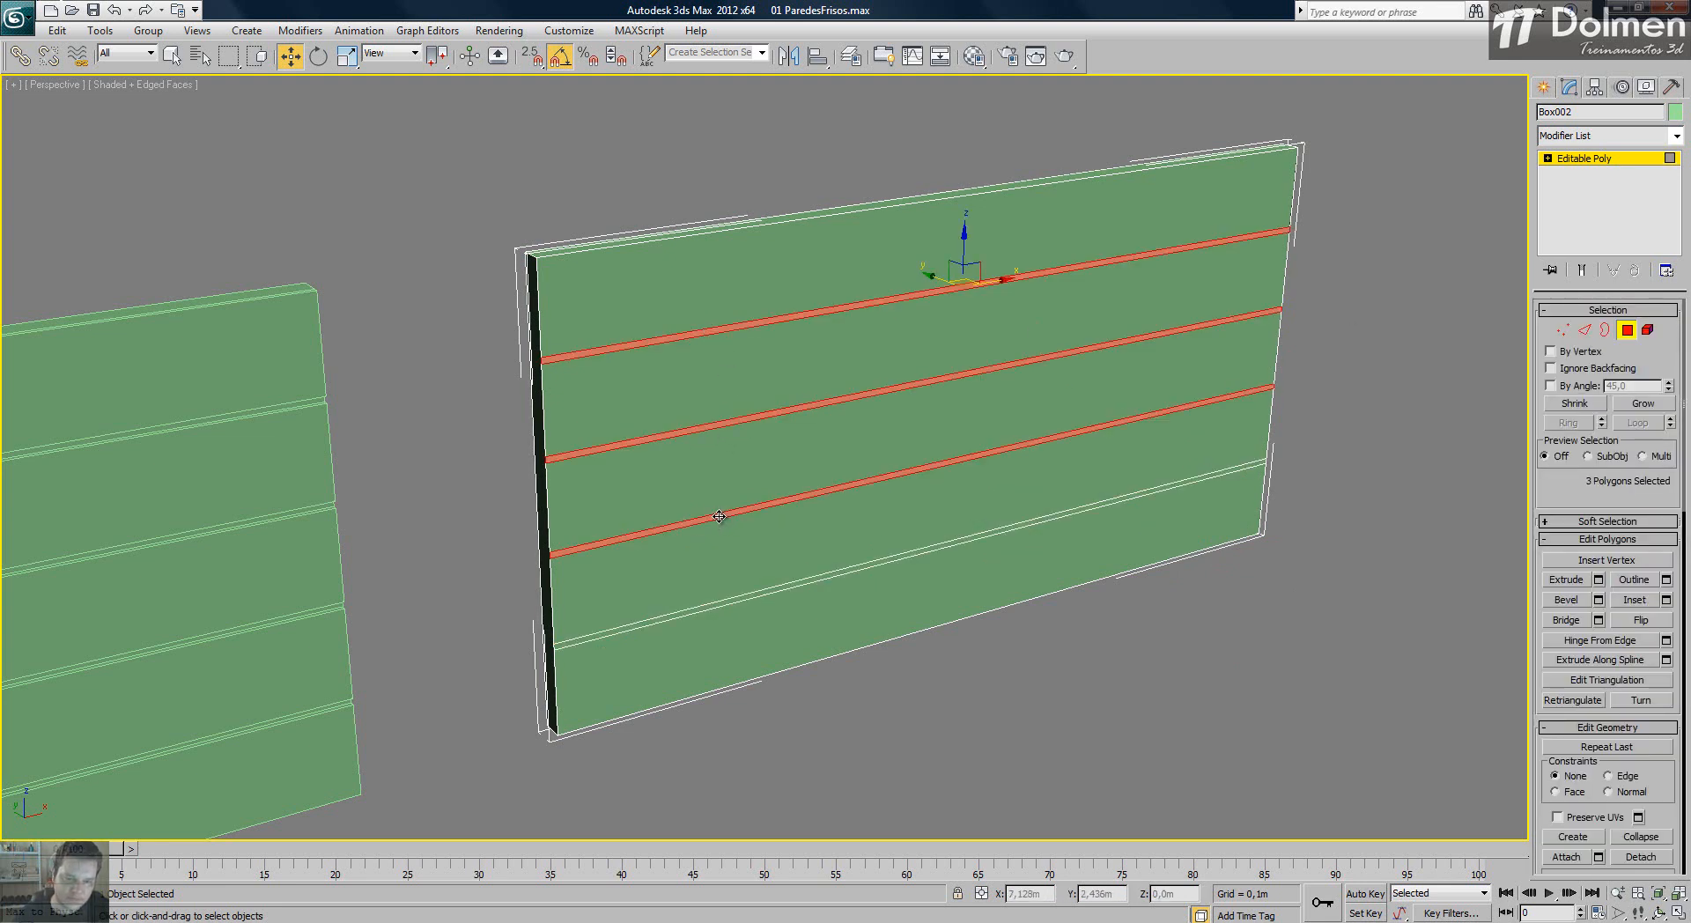
left_click(791, 585, "ctrl")
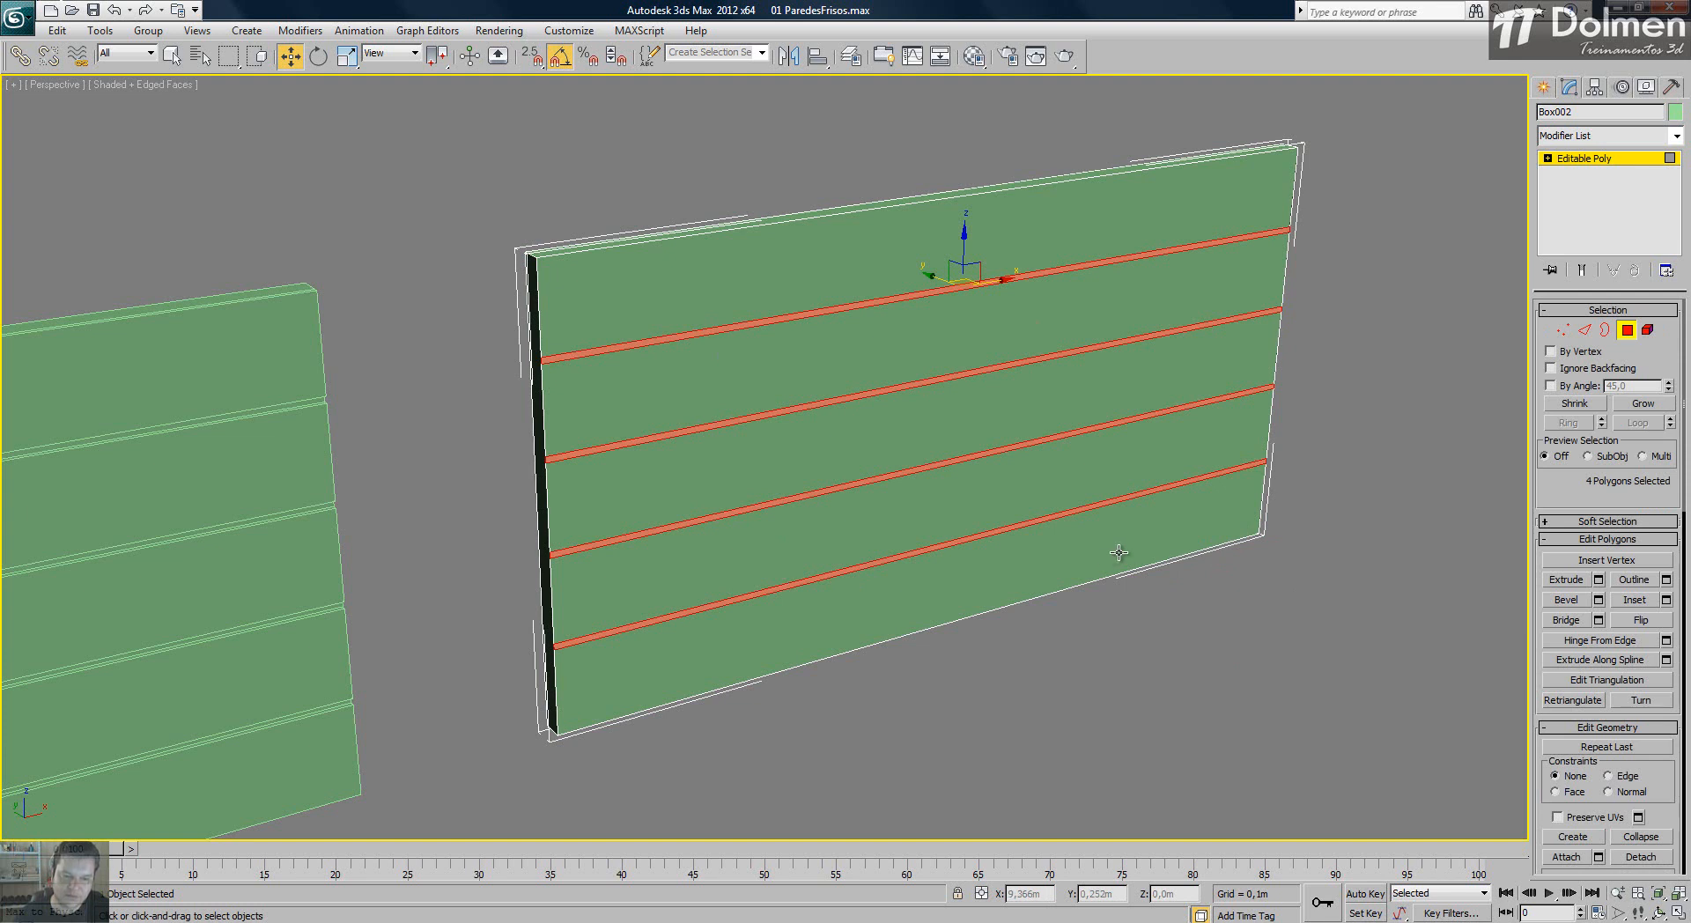
left_click(1598, 580)
double_click(1207, 582)
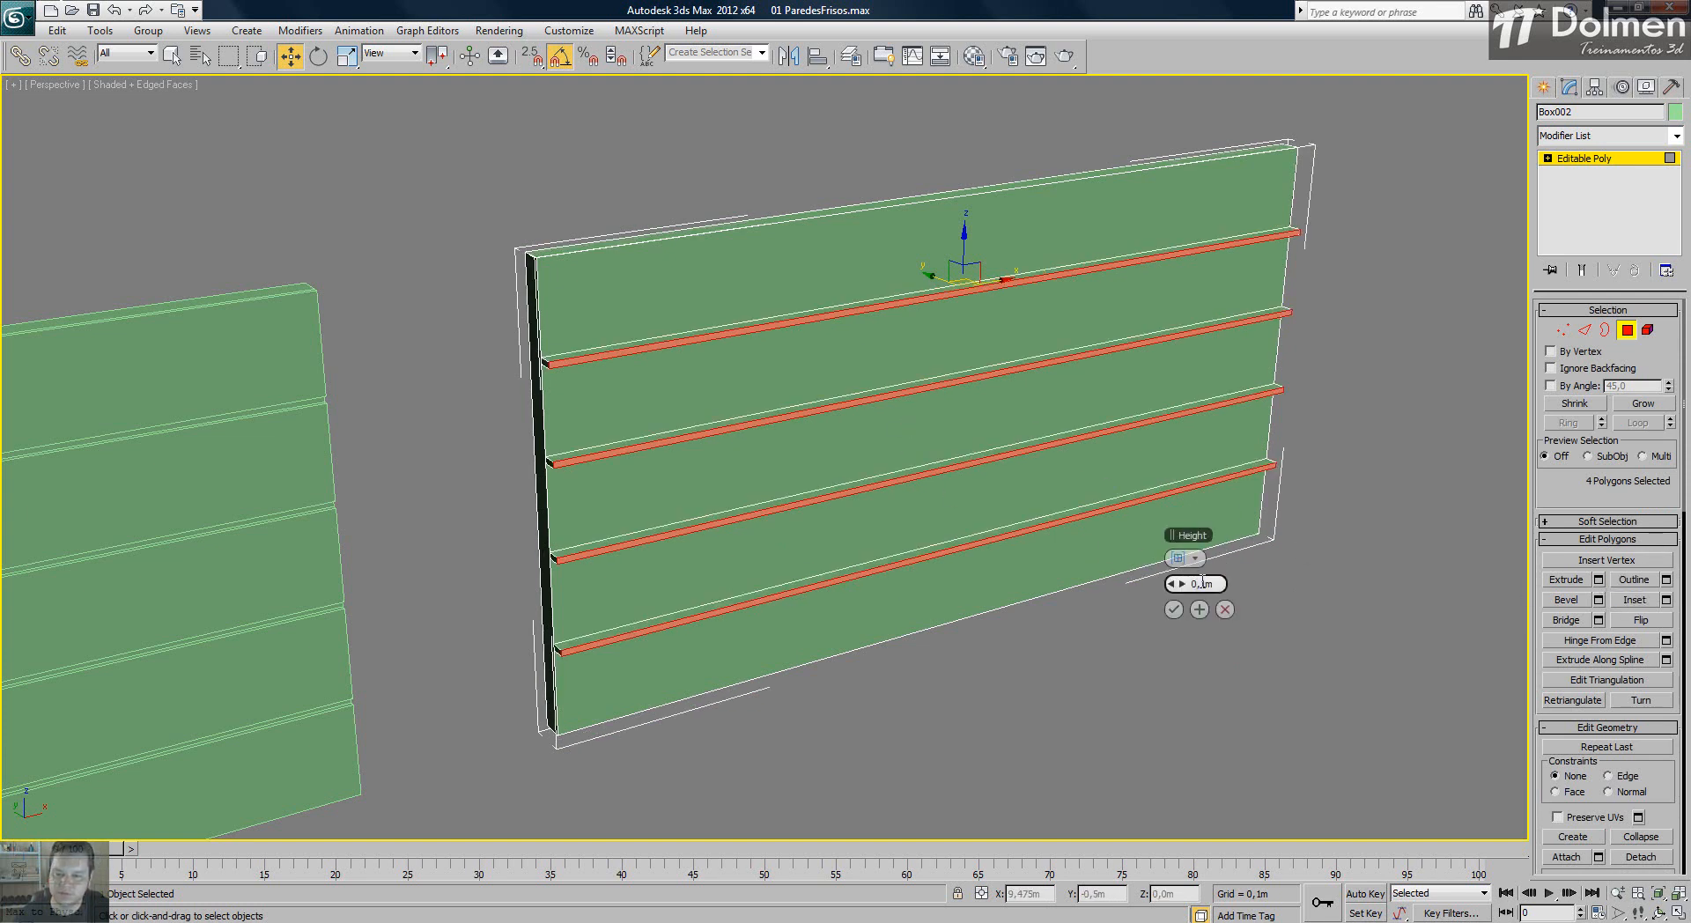
type("03")
key("Return")
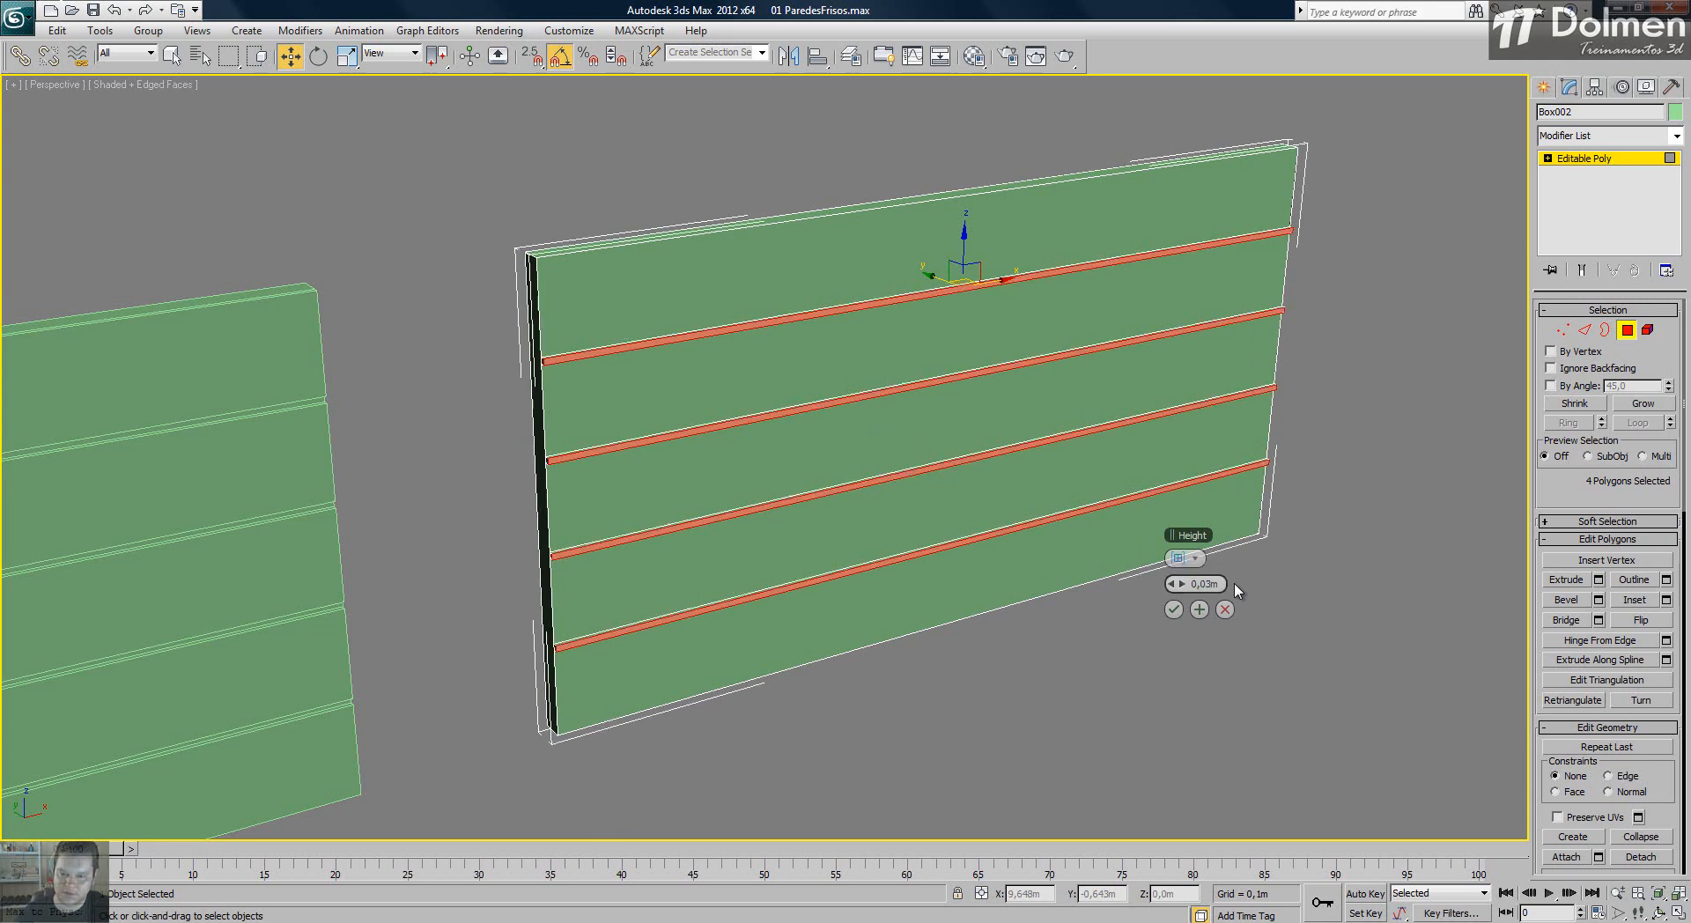
left_click(1174, 614)
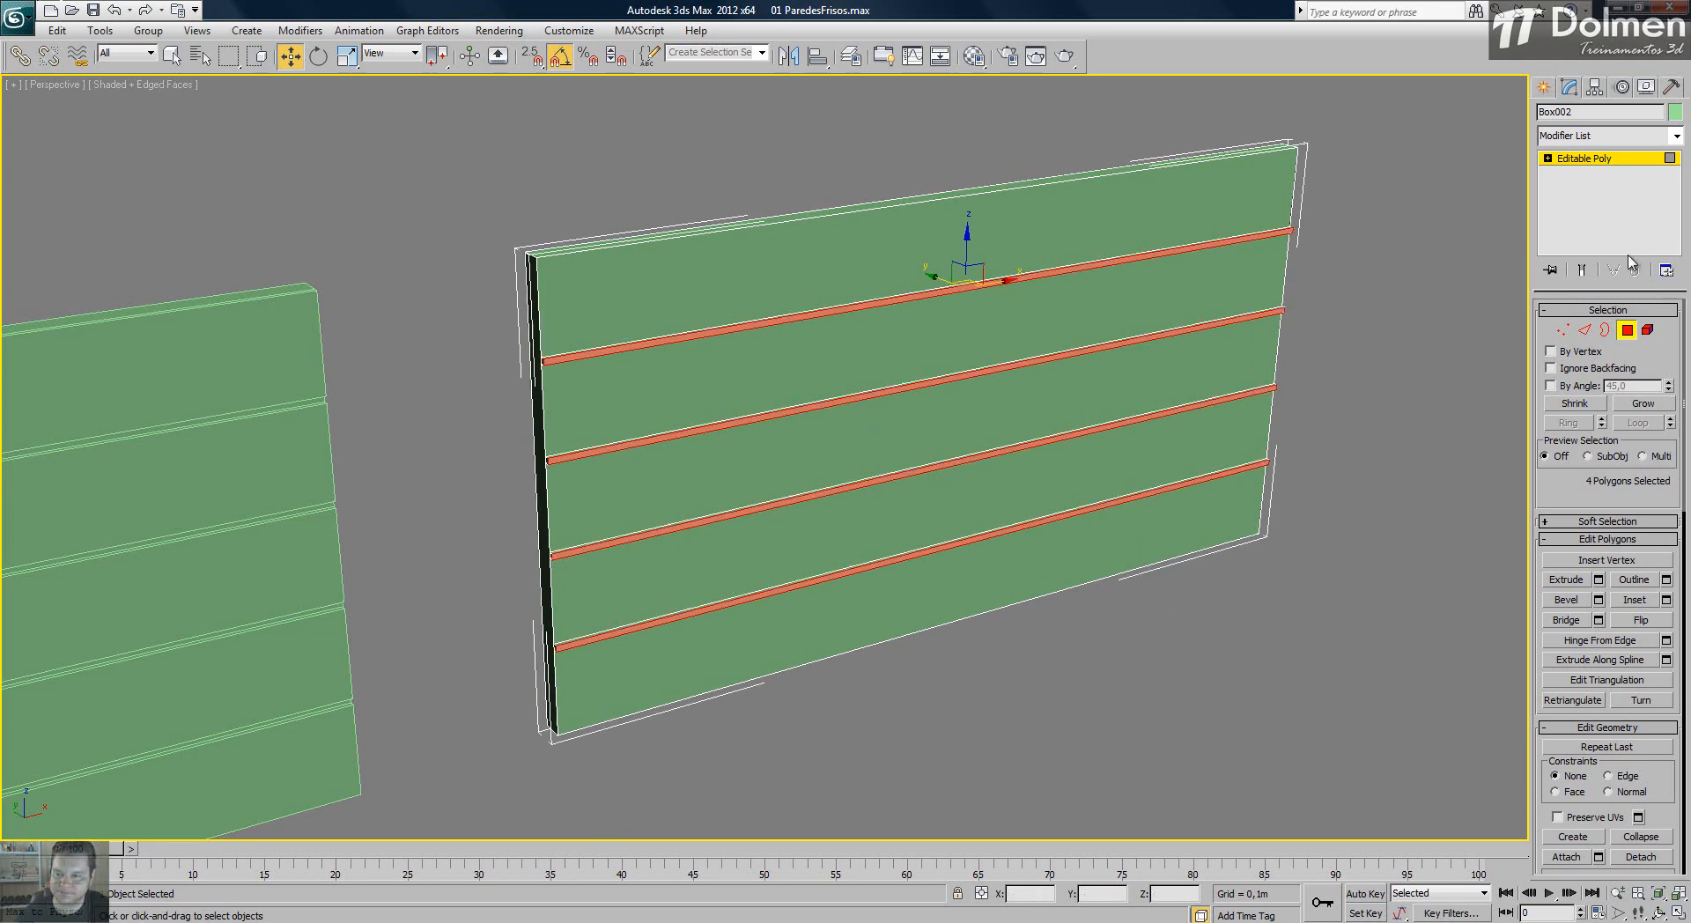
left_click(1626, 329)
left_click(1159, 734)
- Examine the near wall's recessed grooves and the second wall's raised strips from several angles
middle_click_drag(584, 573, 1034, 464)
scroll(845, 502, "up", 5)
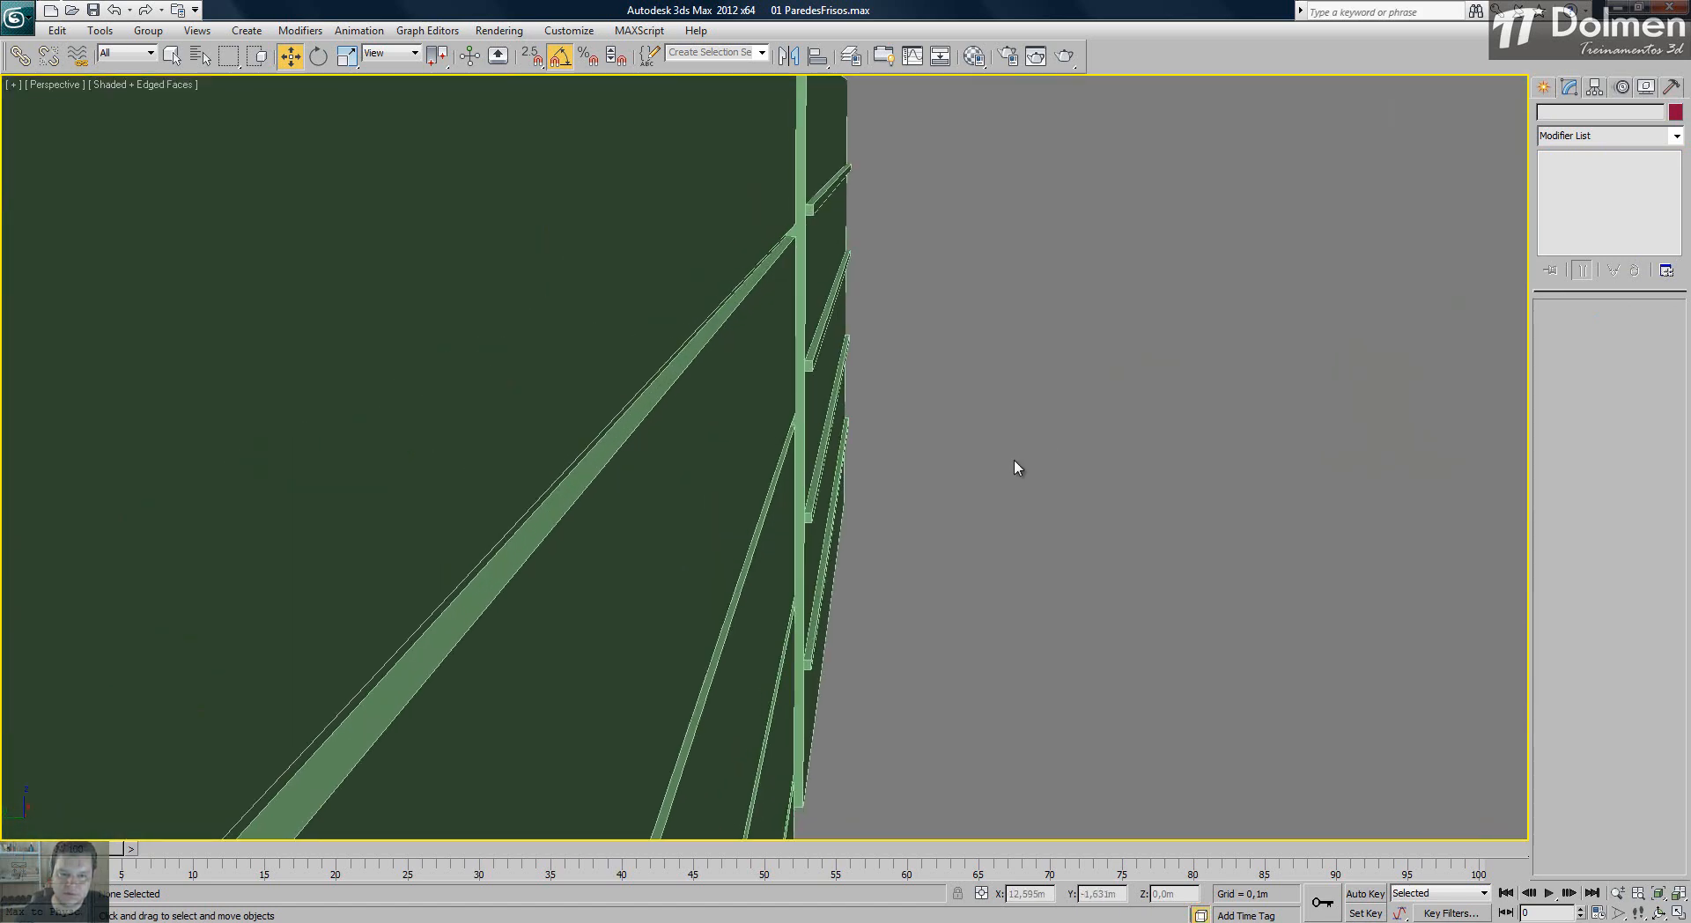
middle_click_drag(834, 520, 746, 565, "alt")
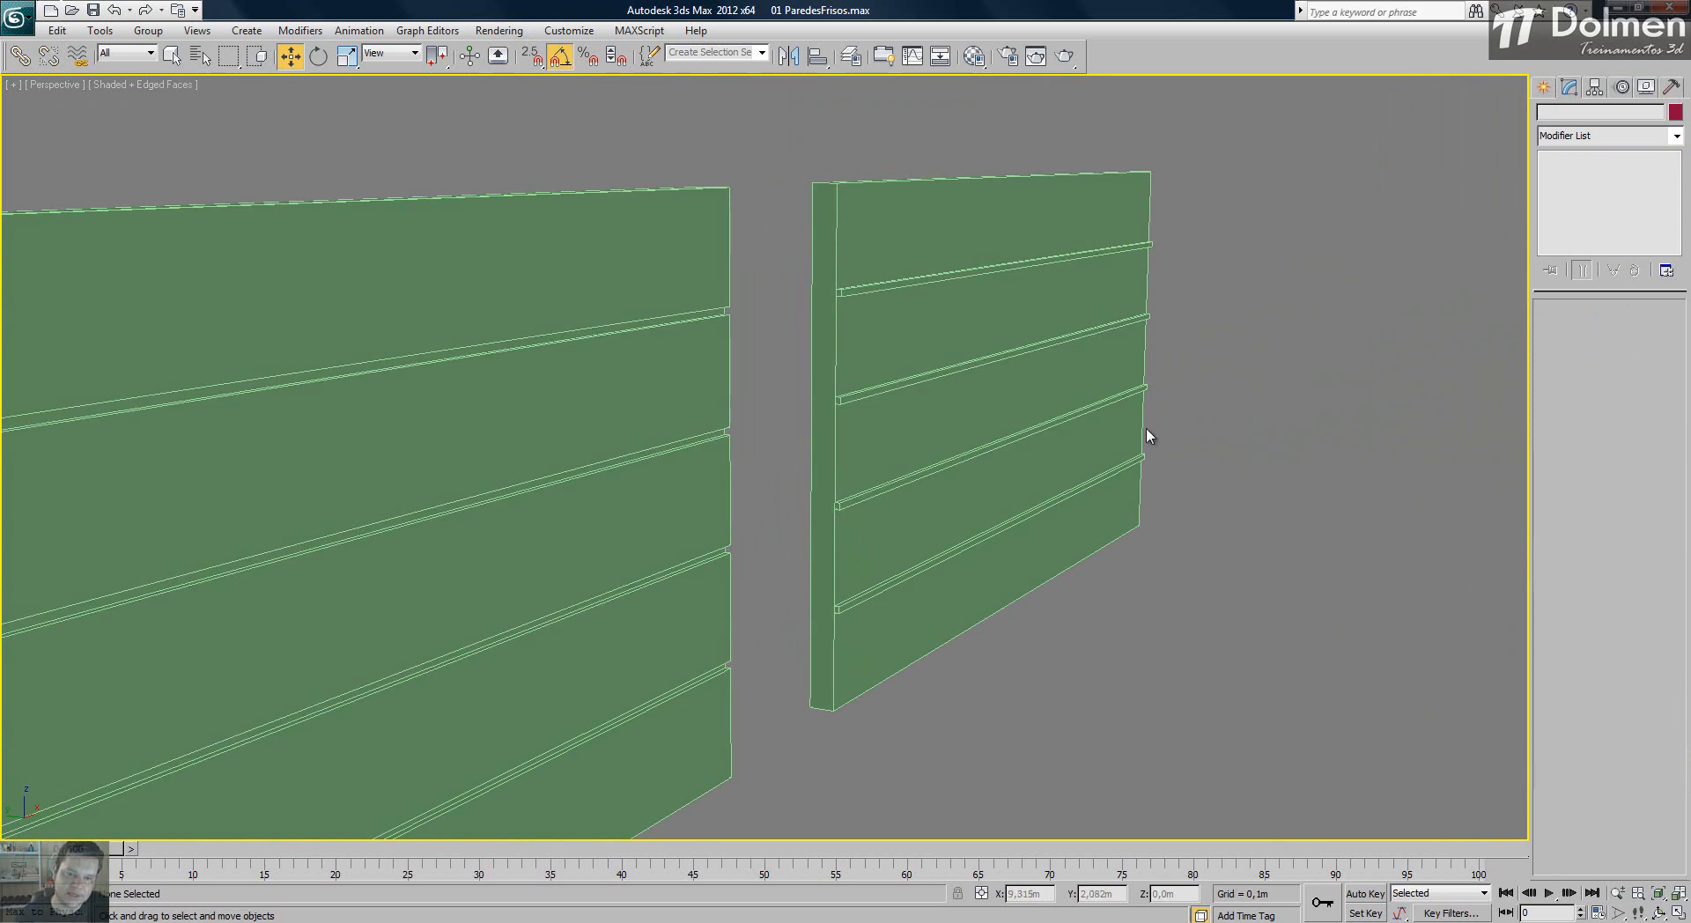
middle_click_drag(876, 519, 869, 546, "alt")
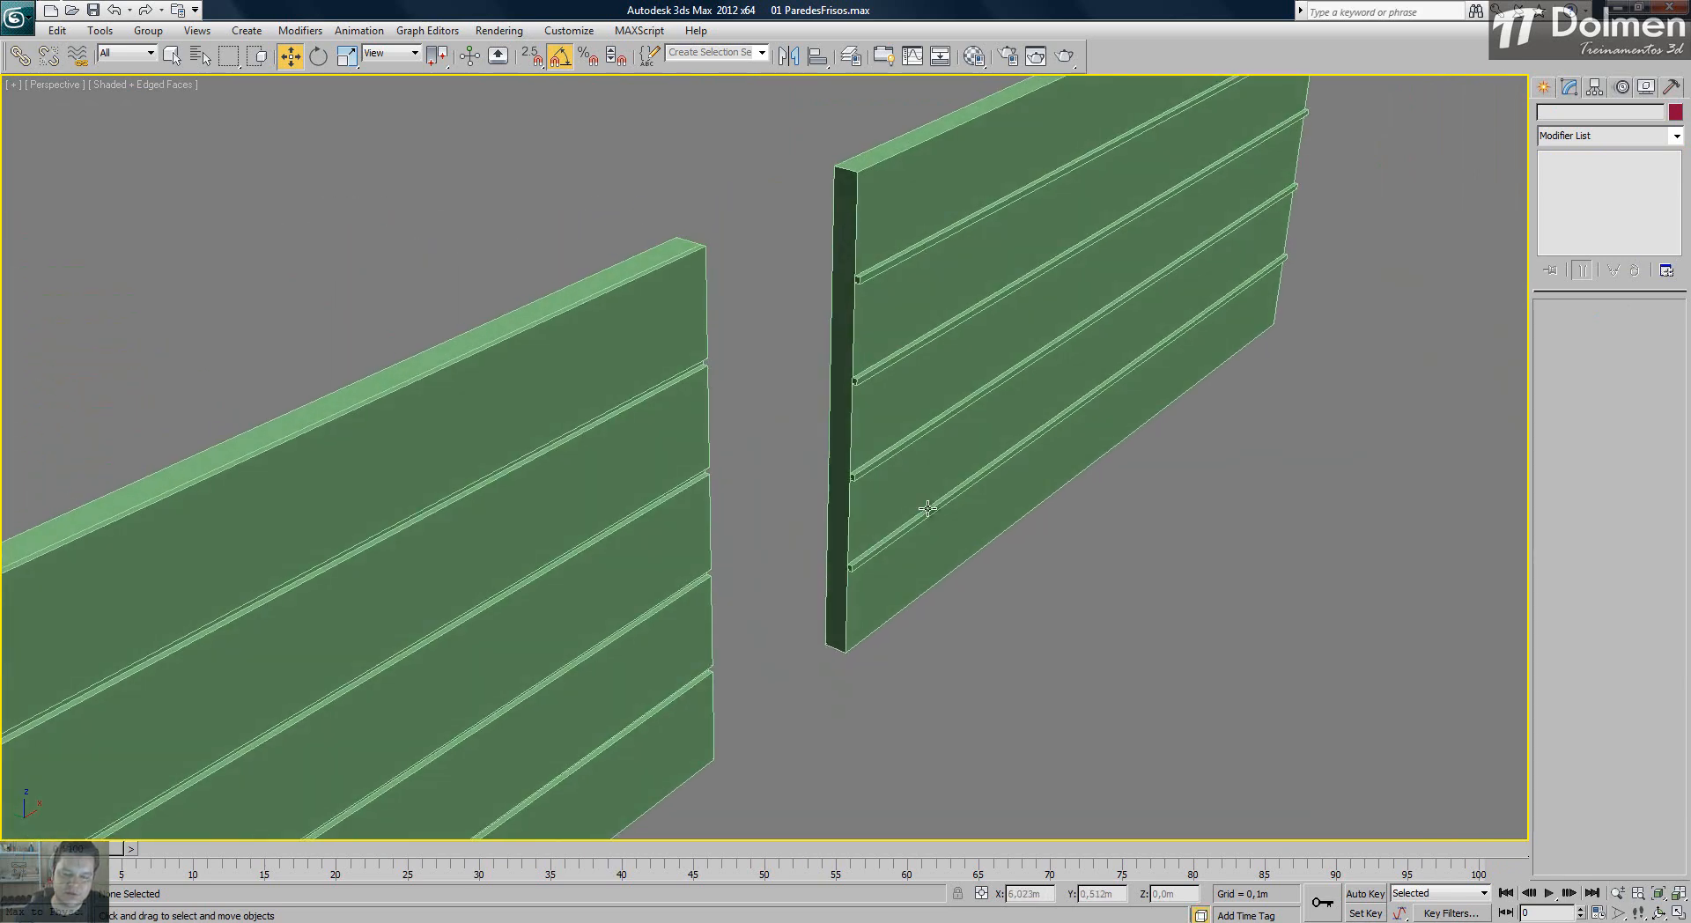
scroll(910, 516, "down", 5)
middle_click_drag(705, 561, 797, 499)
scroll(749, 513, "up", 4)
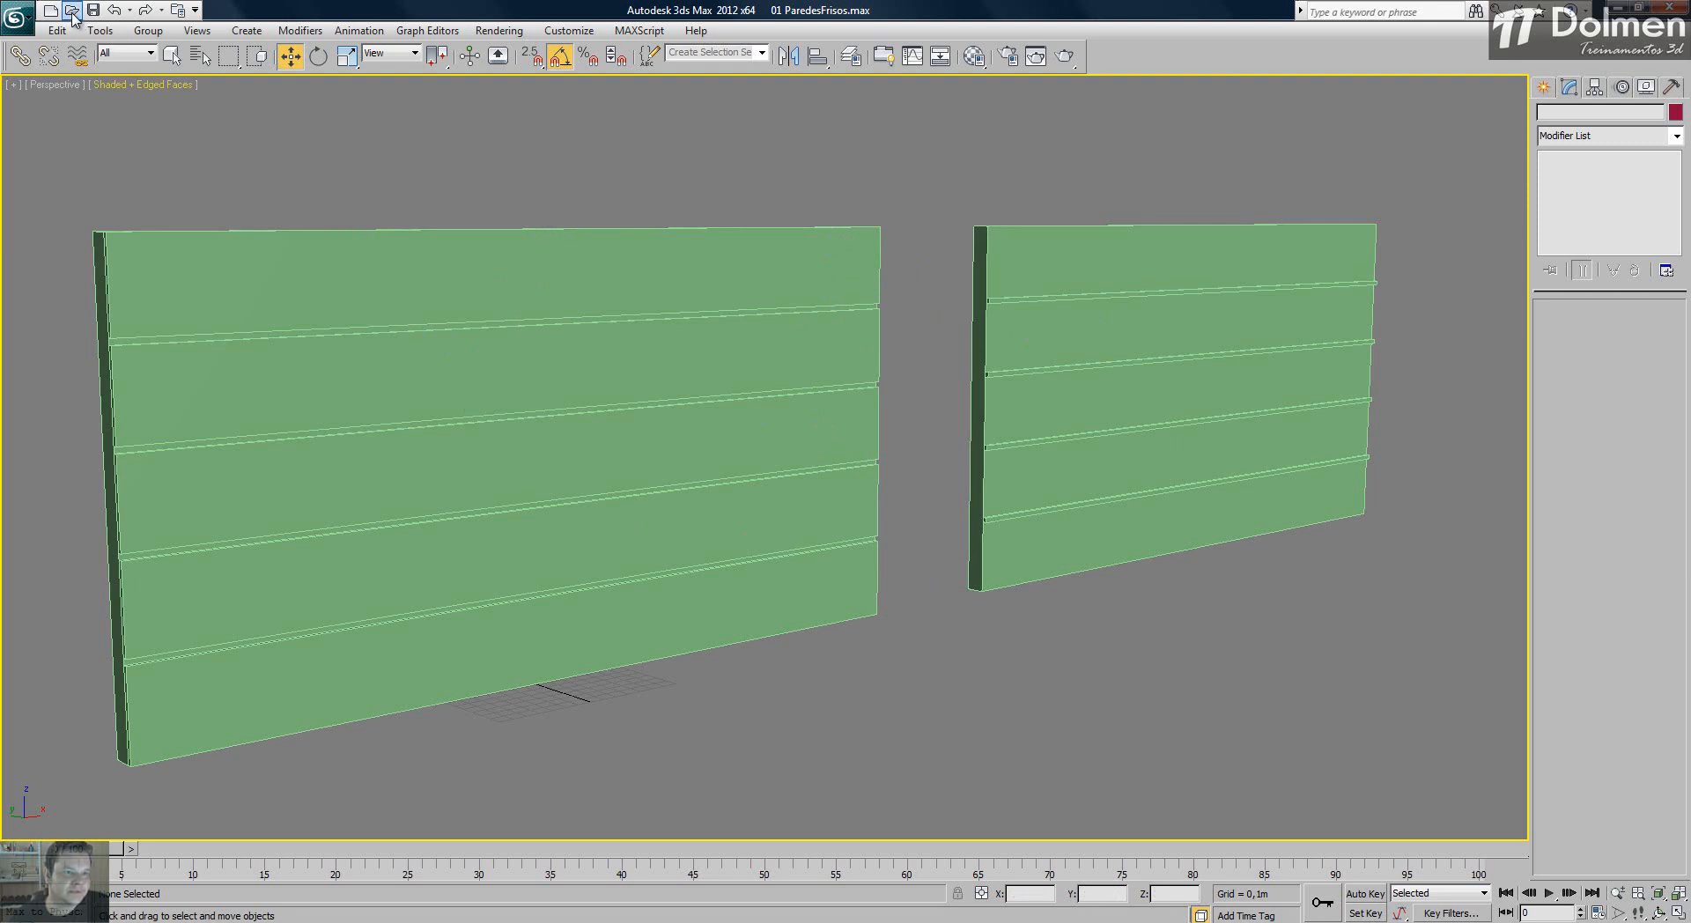
- Open the scene 02 PortaseJanelas from the Aula12 folder, adopting the file's unit scale
left_click(71, 10)
left_click(859, 529)
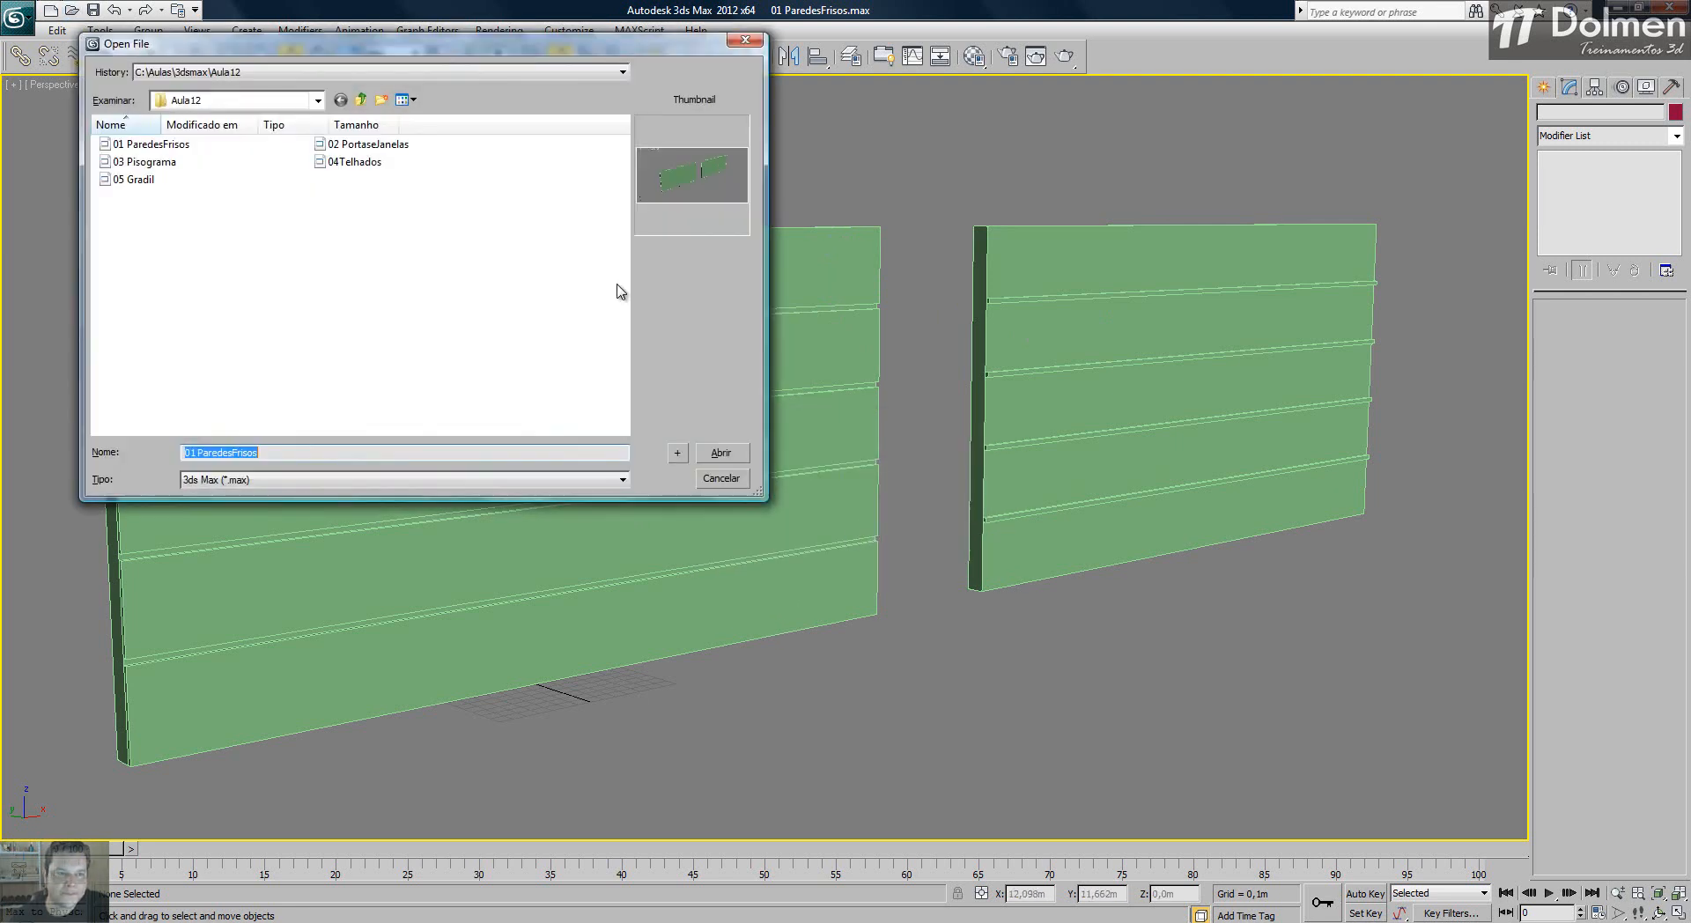
left_click(387, 145)
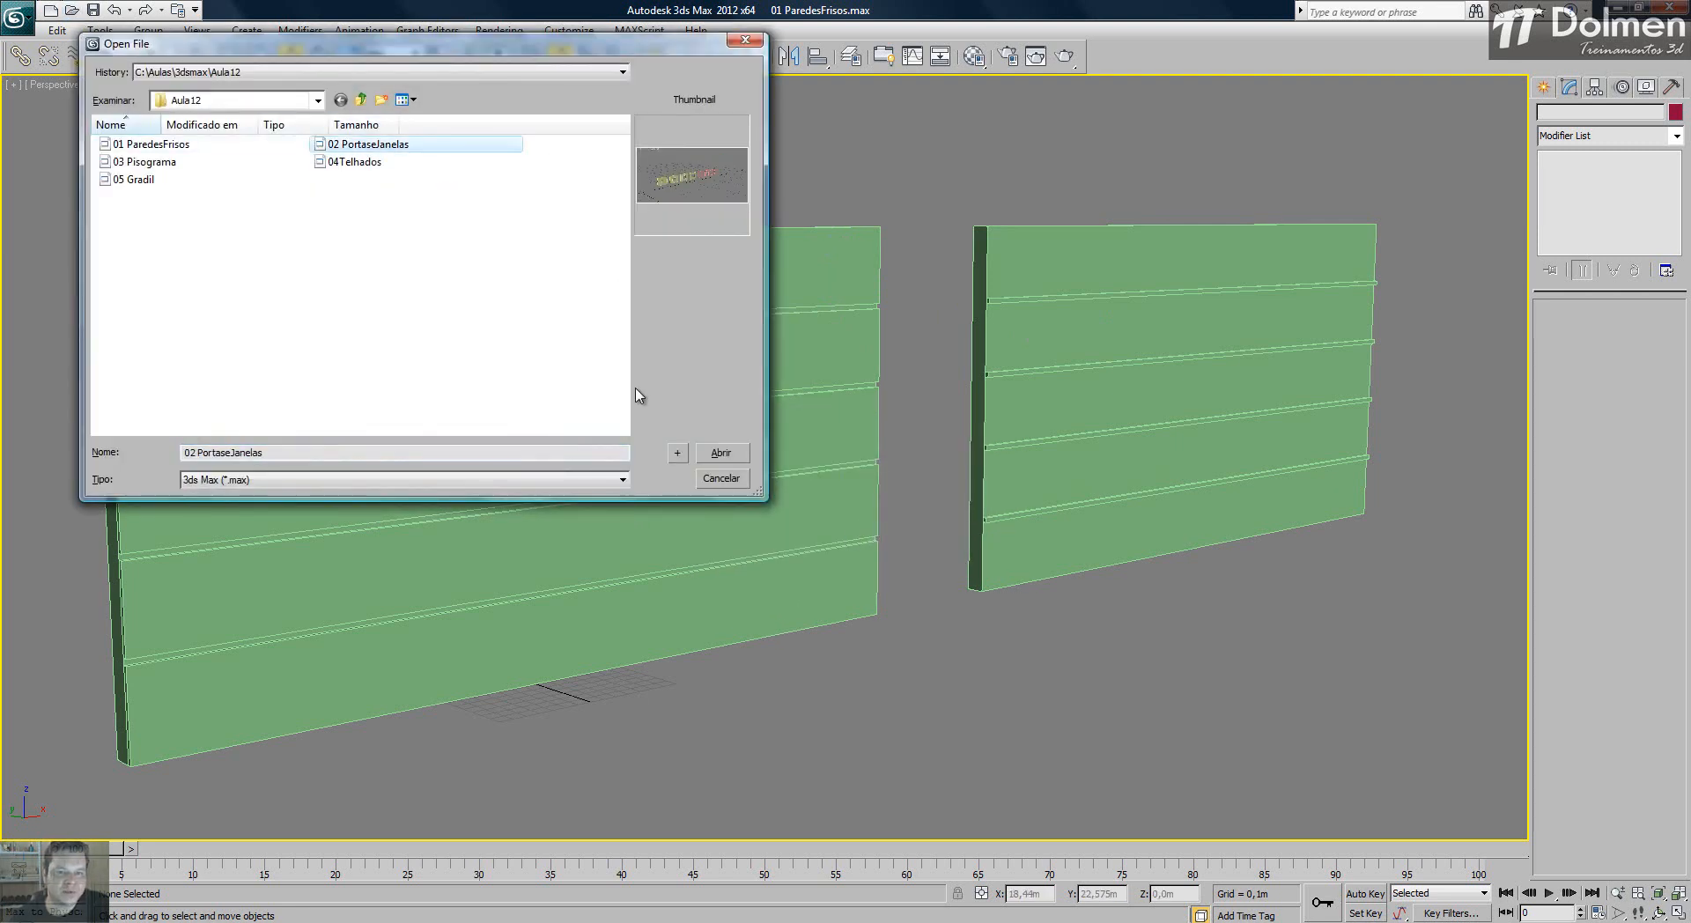
left_click(721, 454)
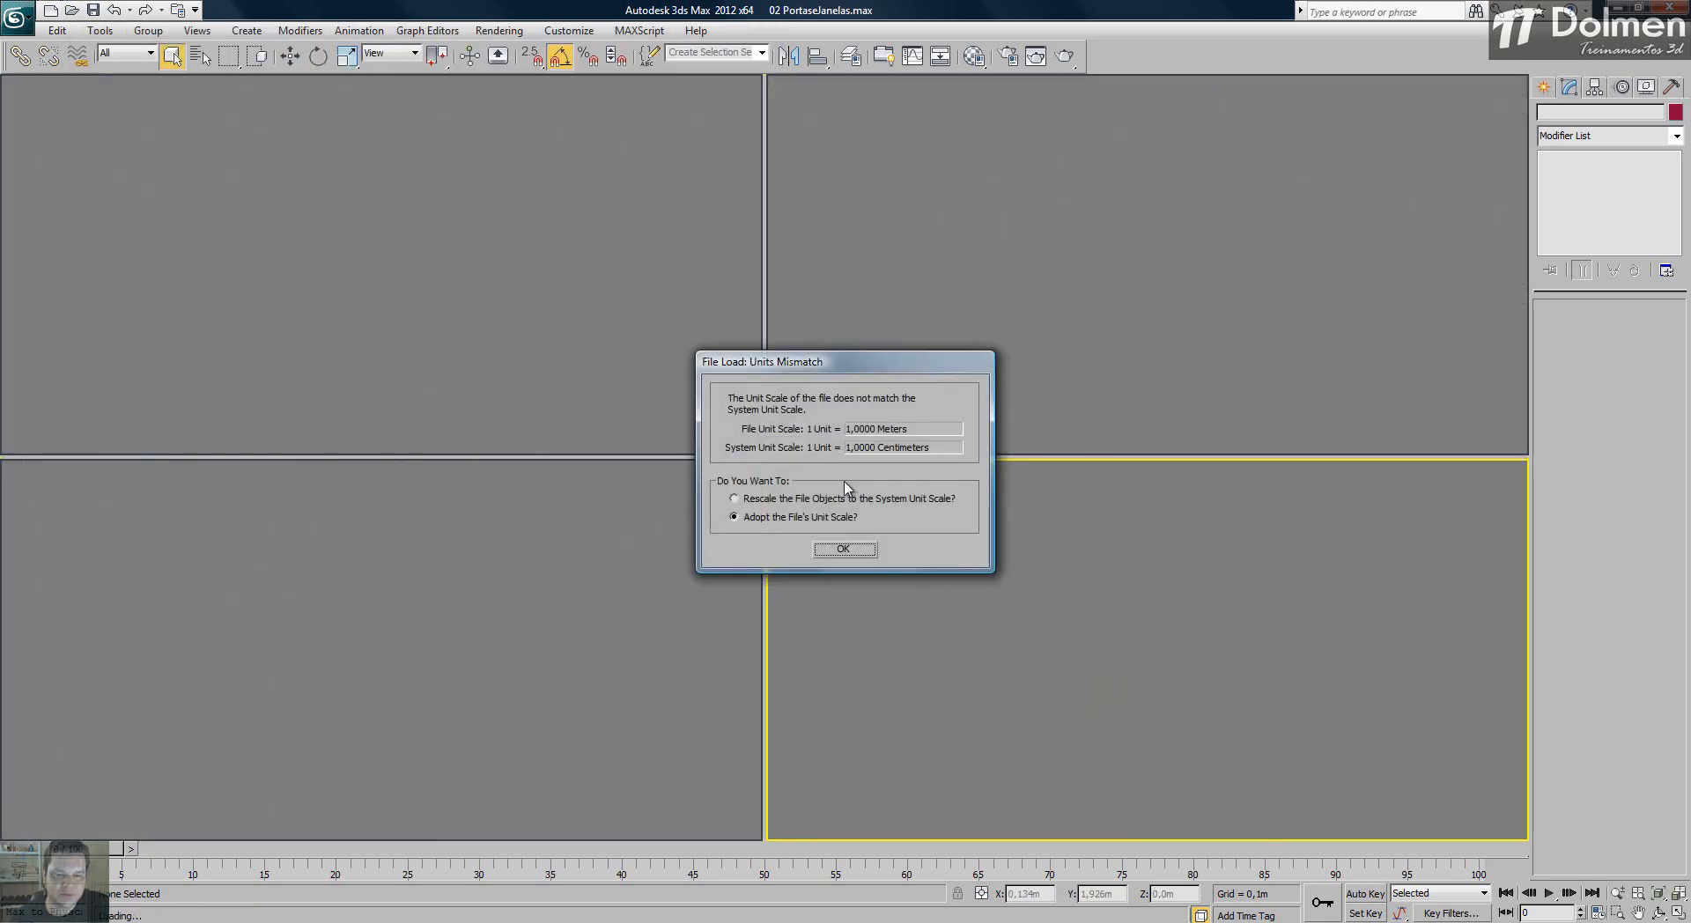
left_click(845, 548)
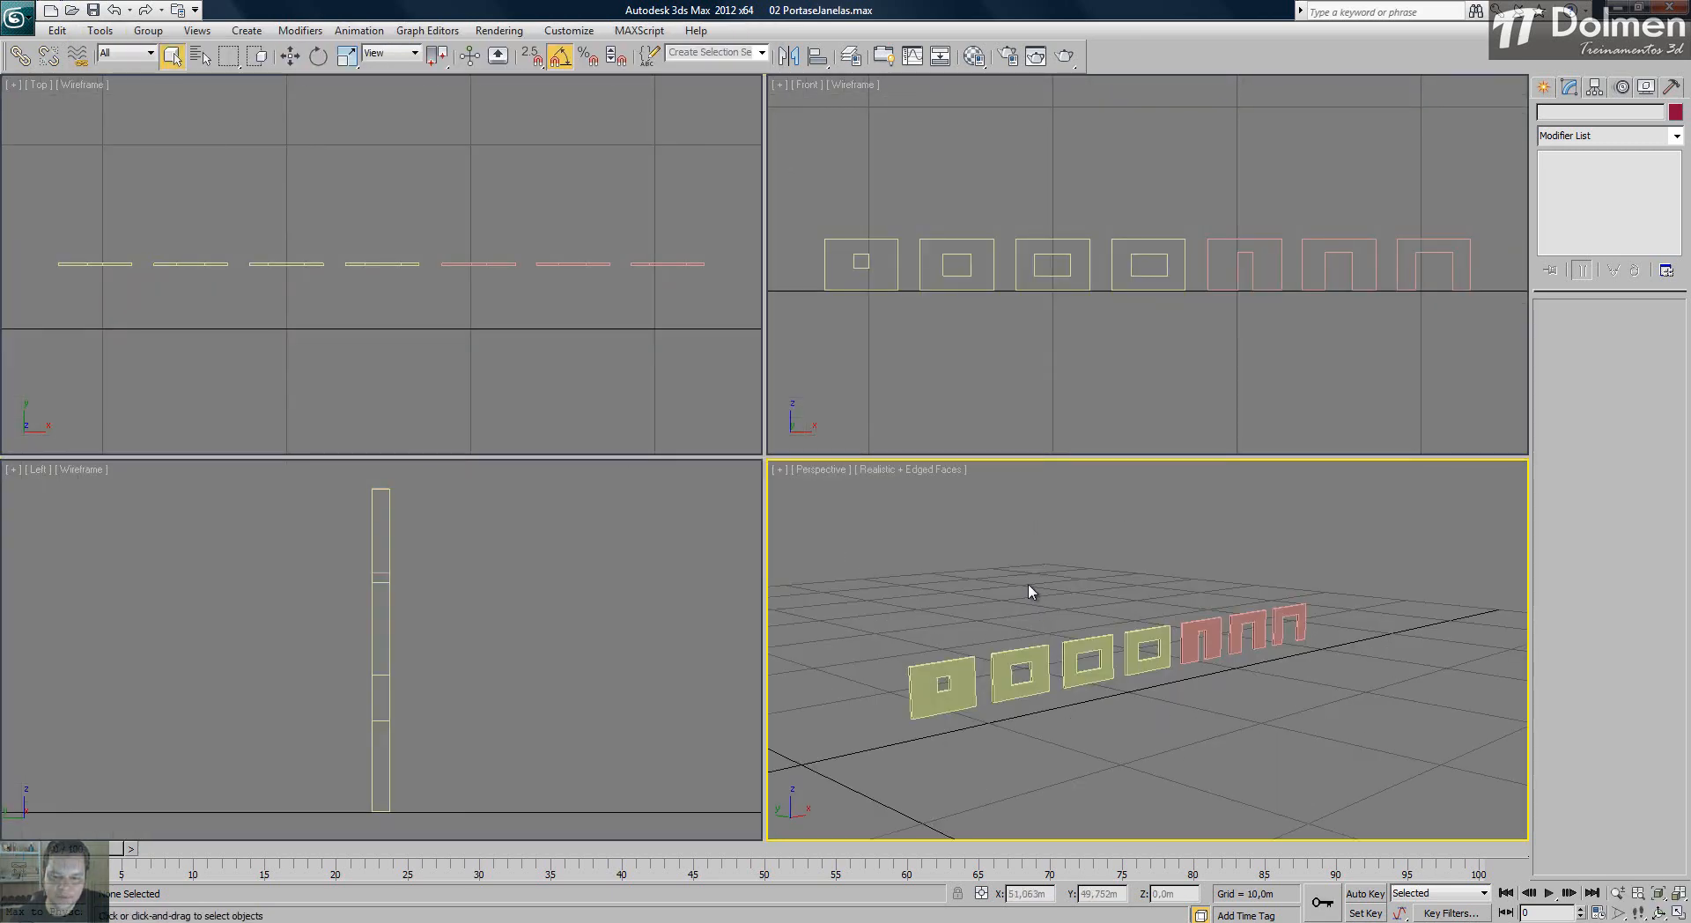
- Maximize the perspective view of the window and door walls and set its shading to Shaded
scroll(988, 598, "down", 1)
scroll(995, 599, "up", 3)
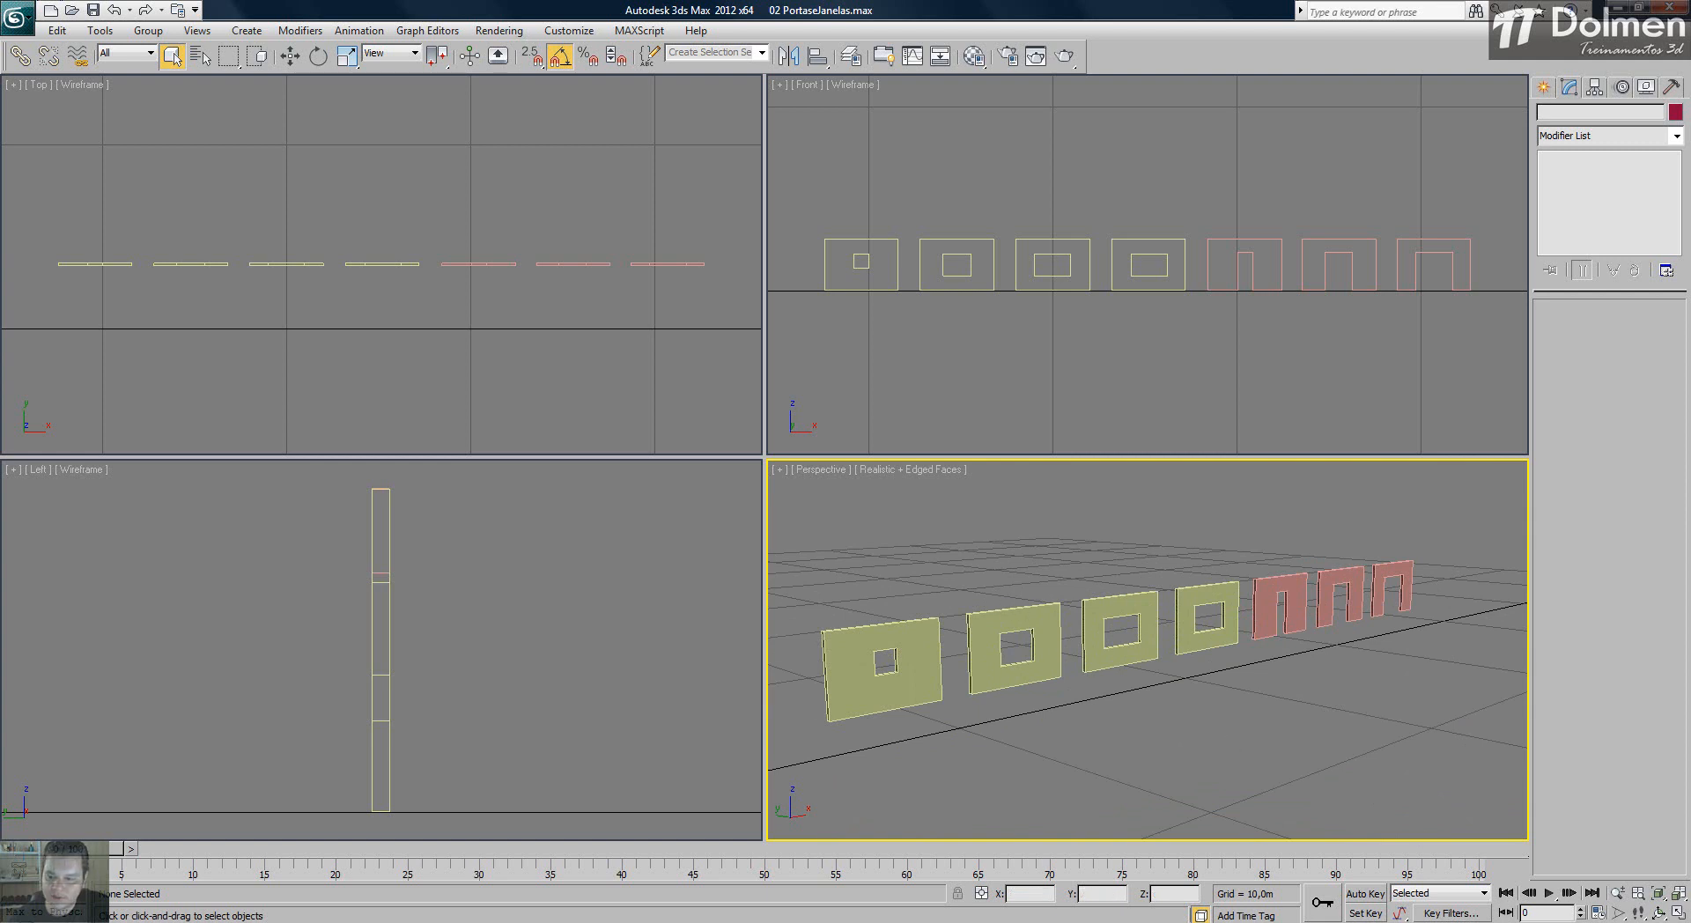
left_click(1679, 914)
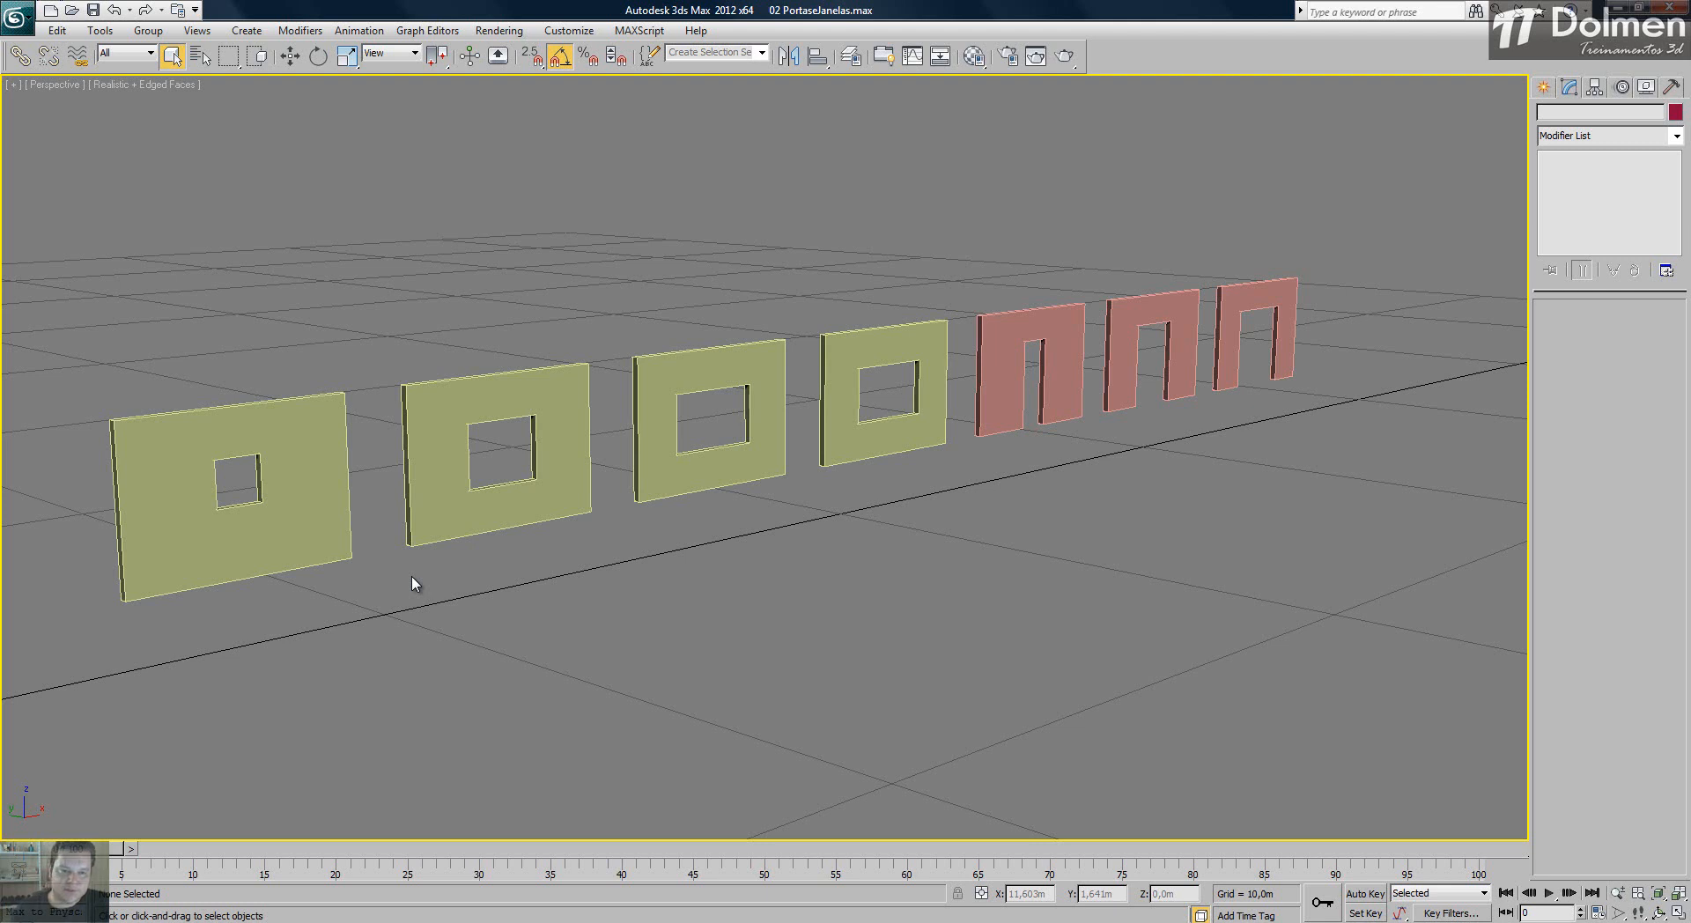
middle_click_drag(335, 502, 632, 478)
scroll(629, 478, "up", 5)
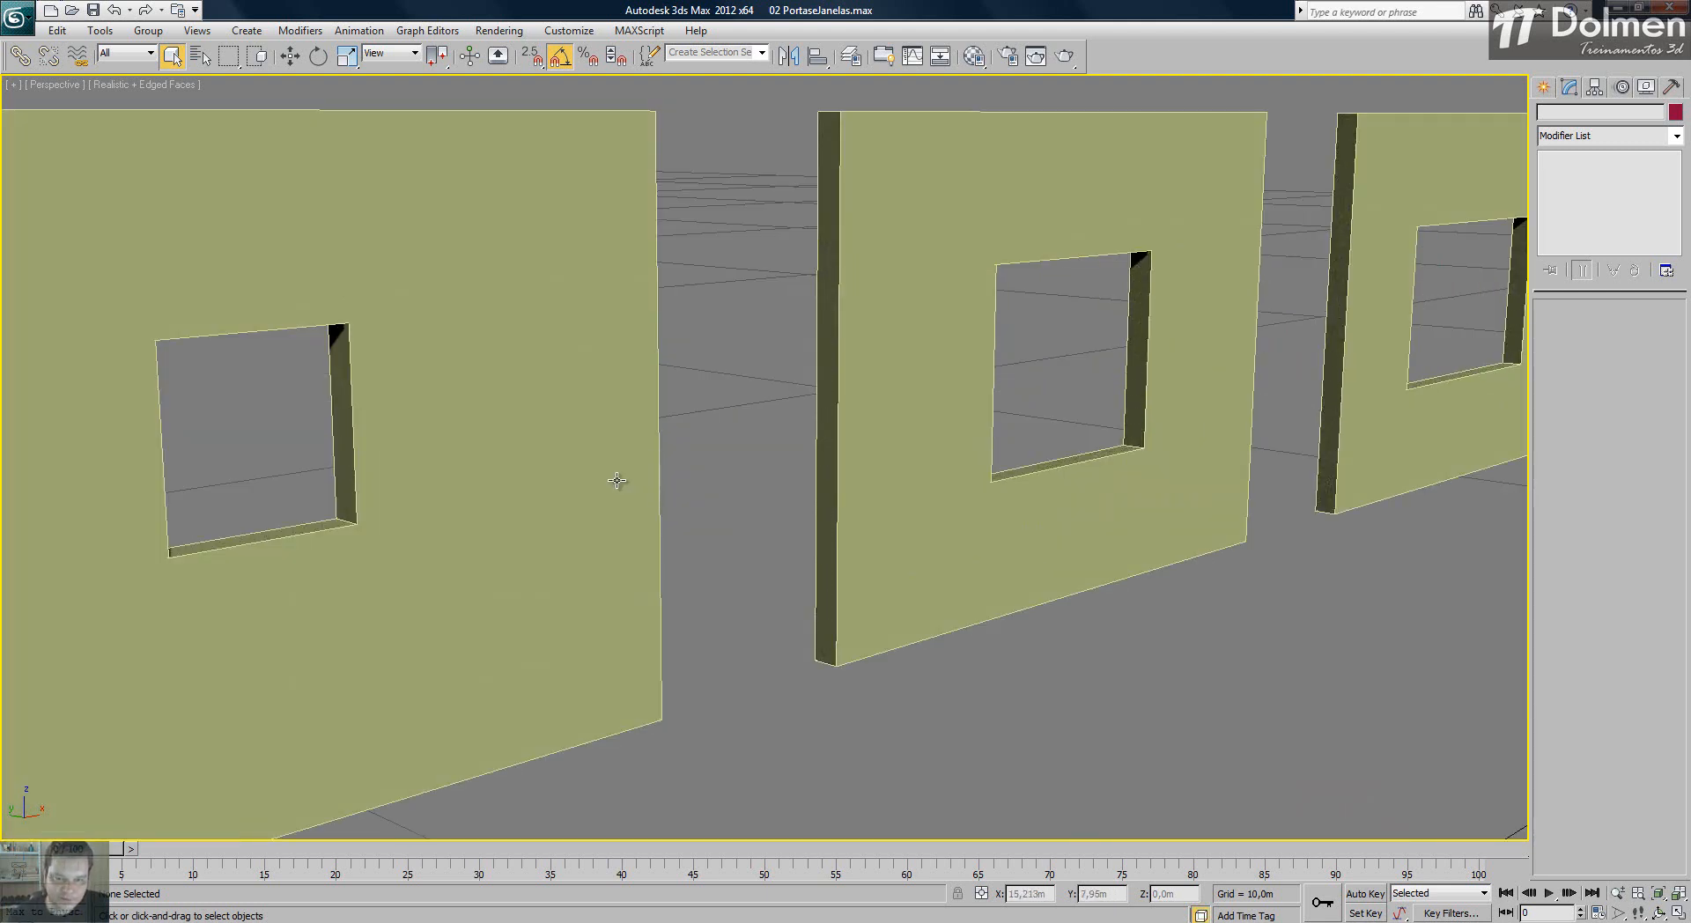
scroll(616, 480, "down", 8)
middle_click_drag(717, 501, 604, 490)
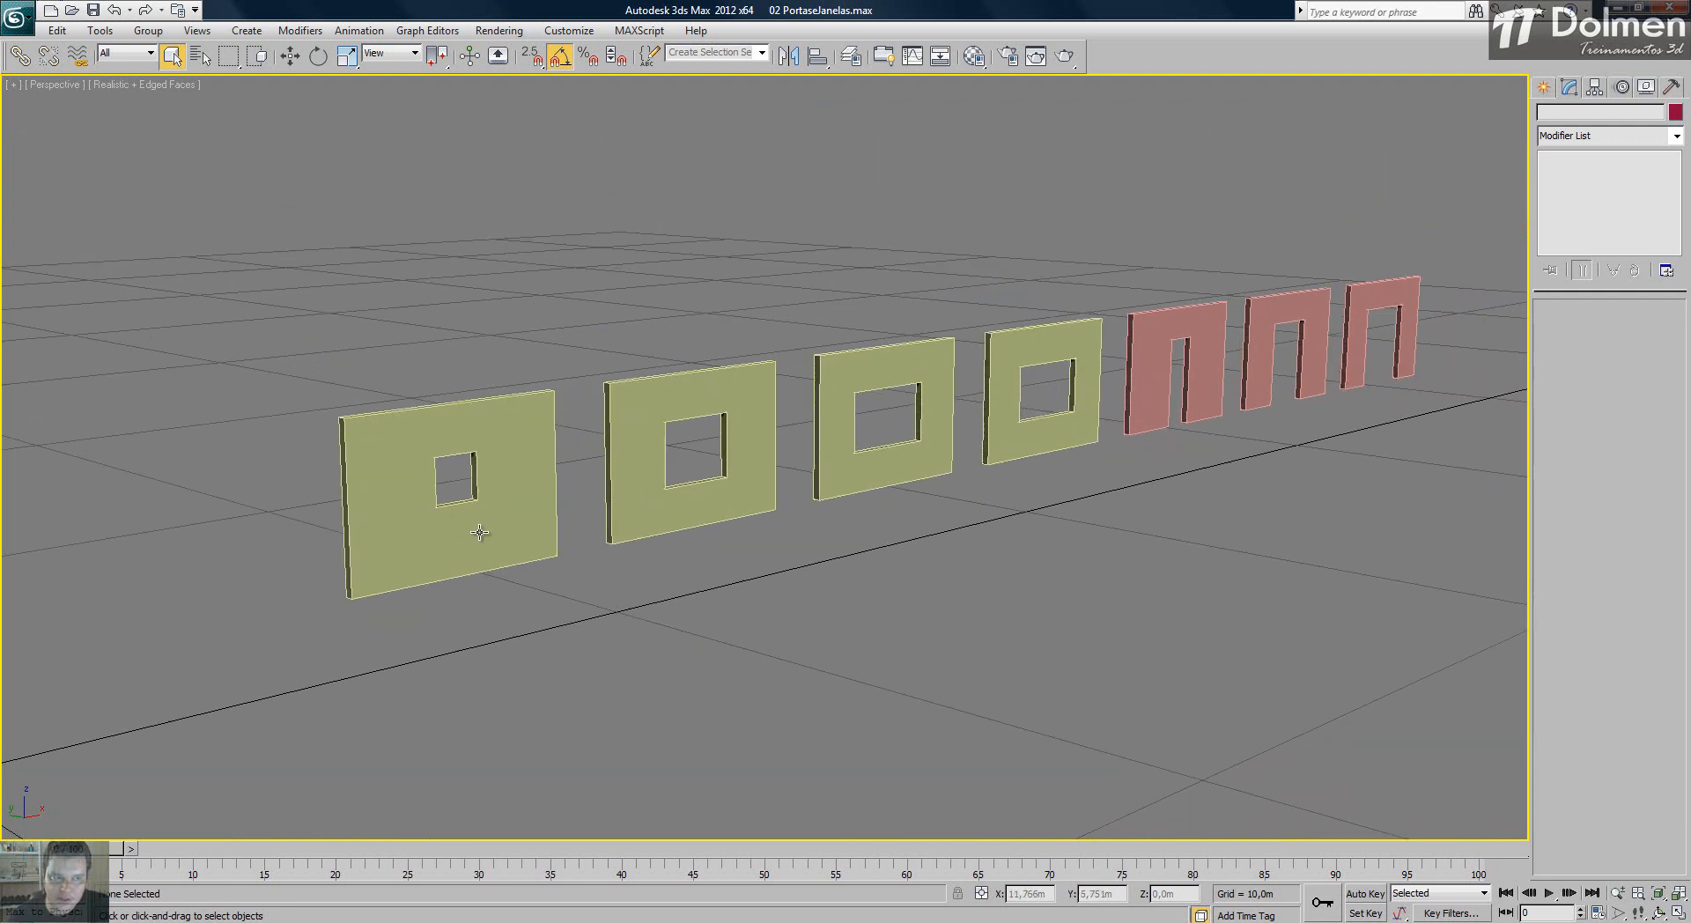
left_click(142, 85)
left_click(164, 128)
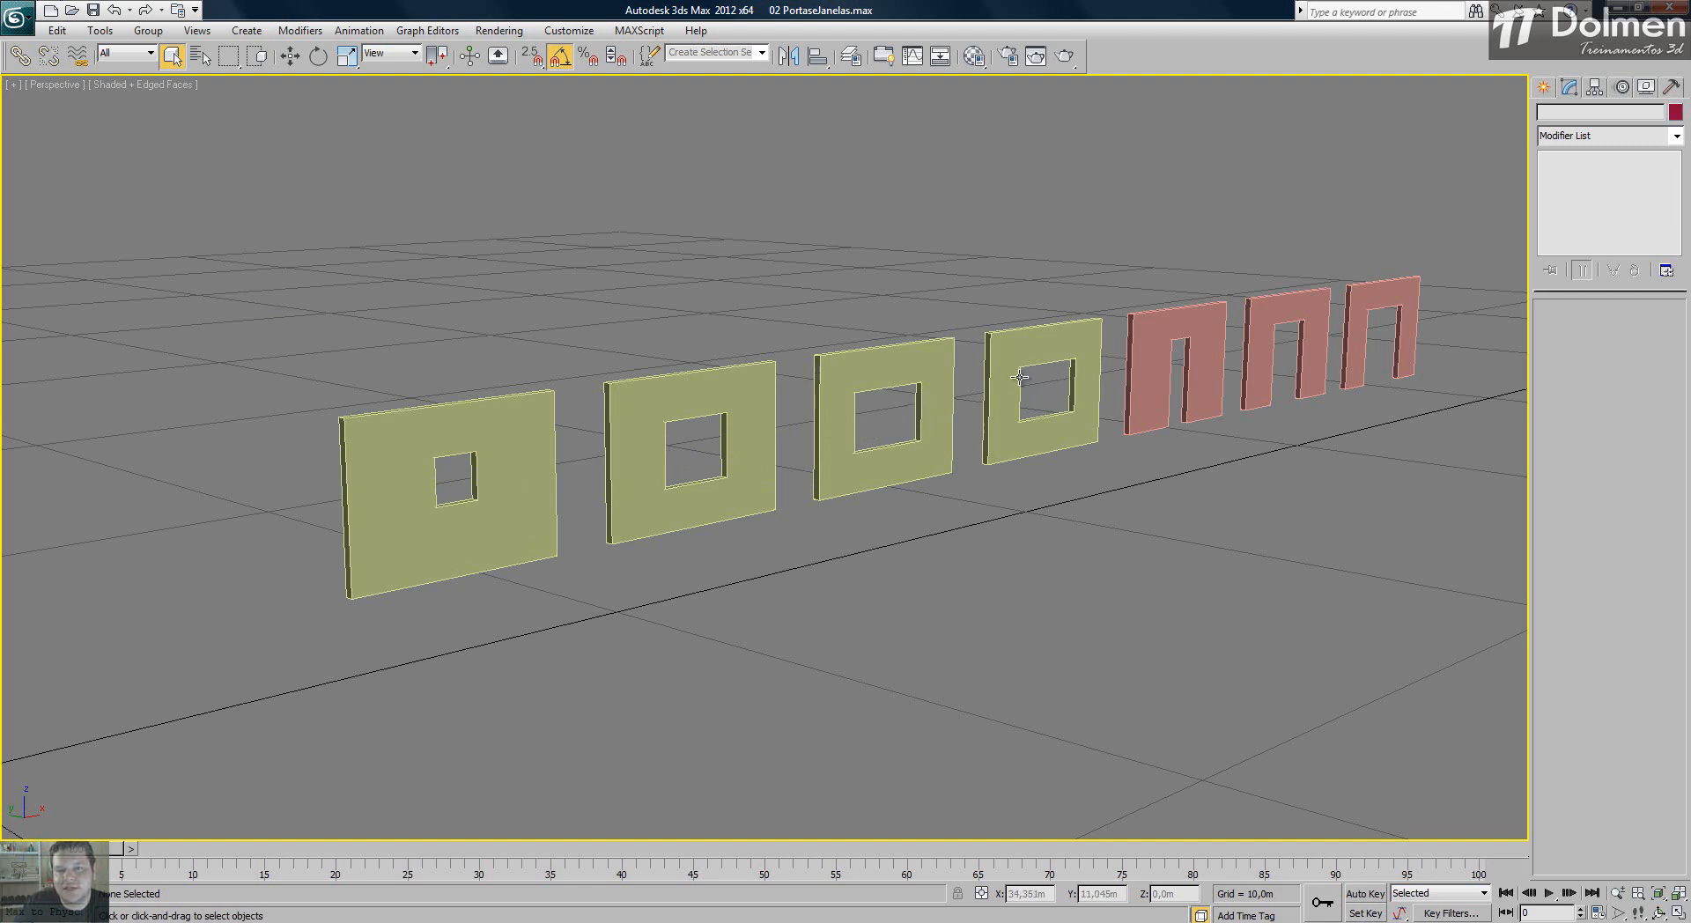
middle_click_drag(1044, 388, 565, 475)
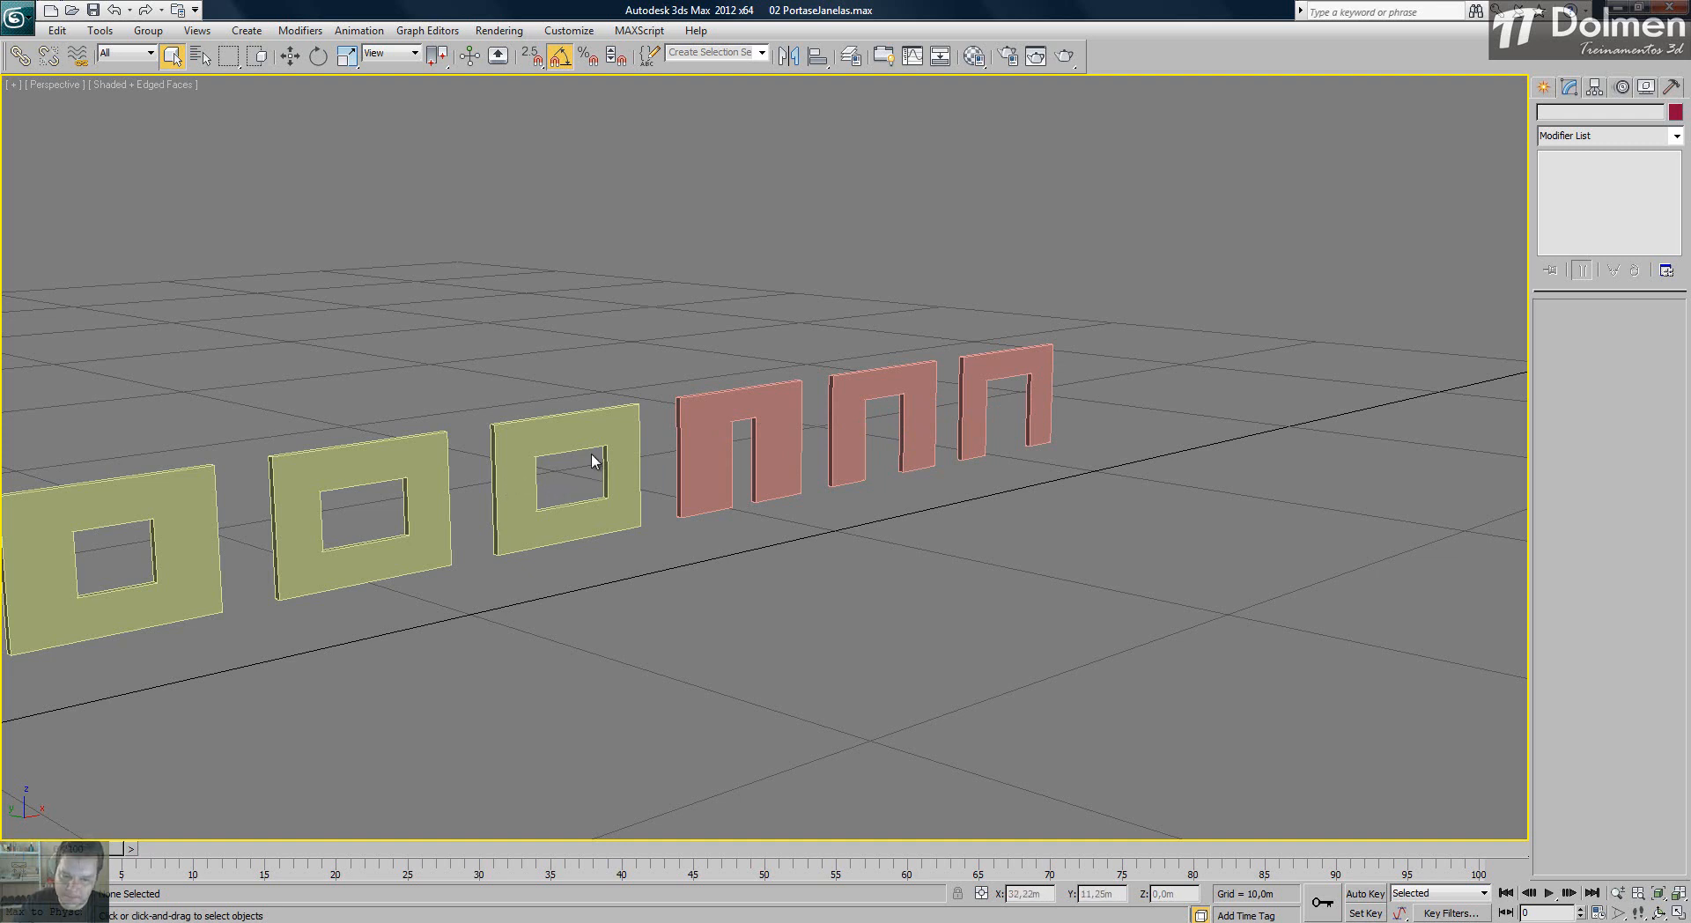
- Maximize the Front view and frame the first wall's window opening
left_click(1678, 912)
left_click(983, 361)
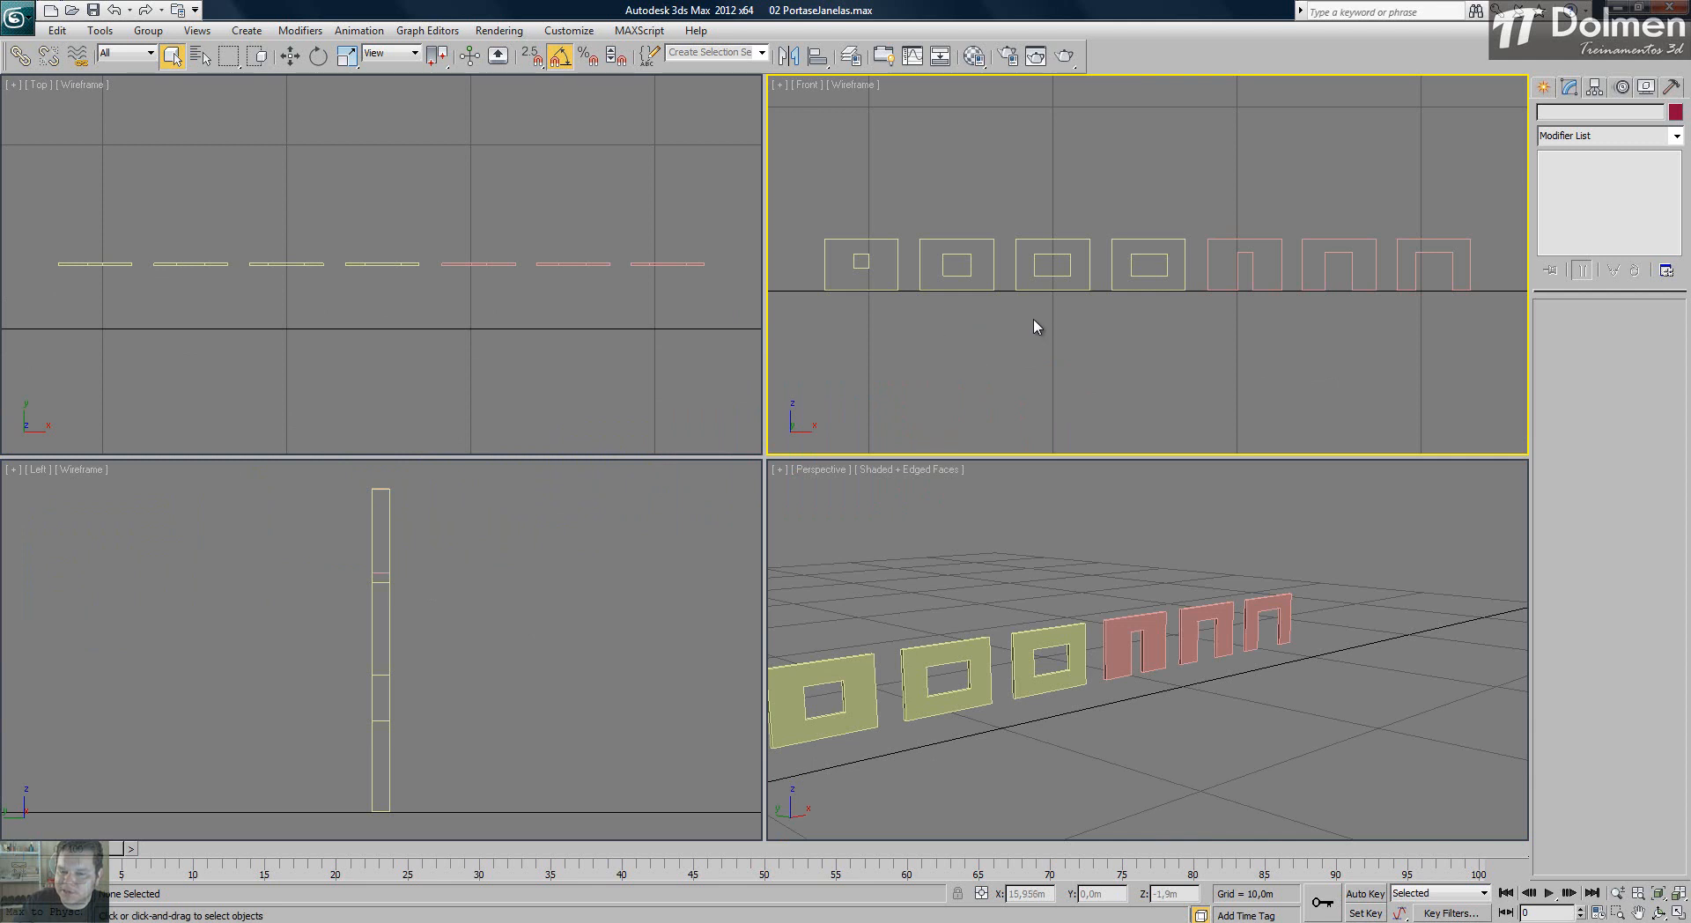
left_click(1677, 912)
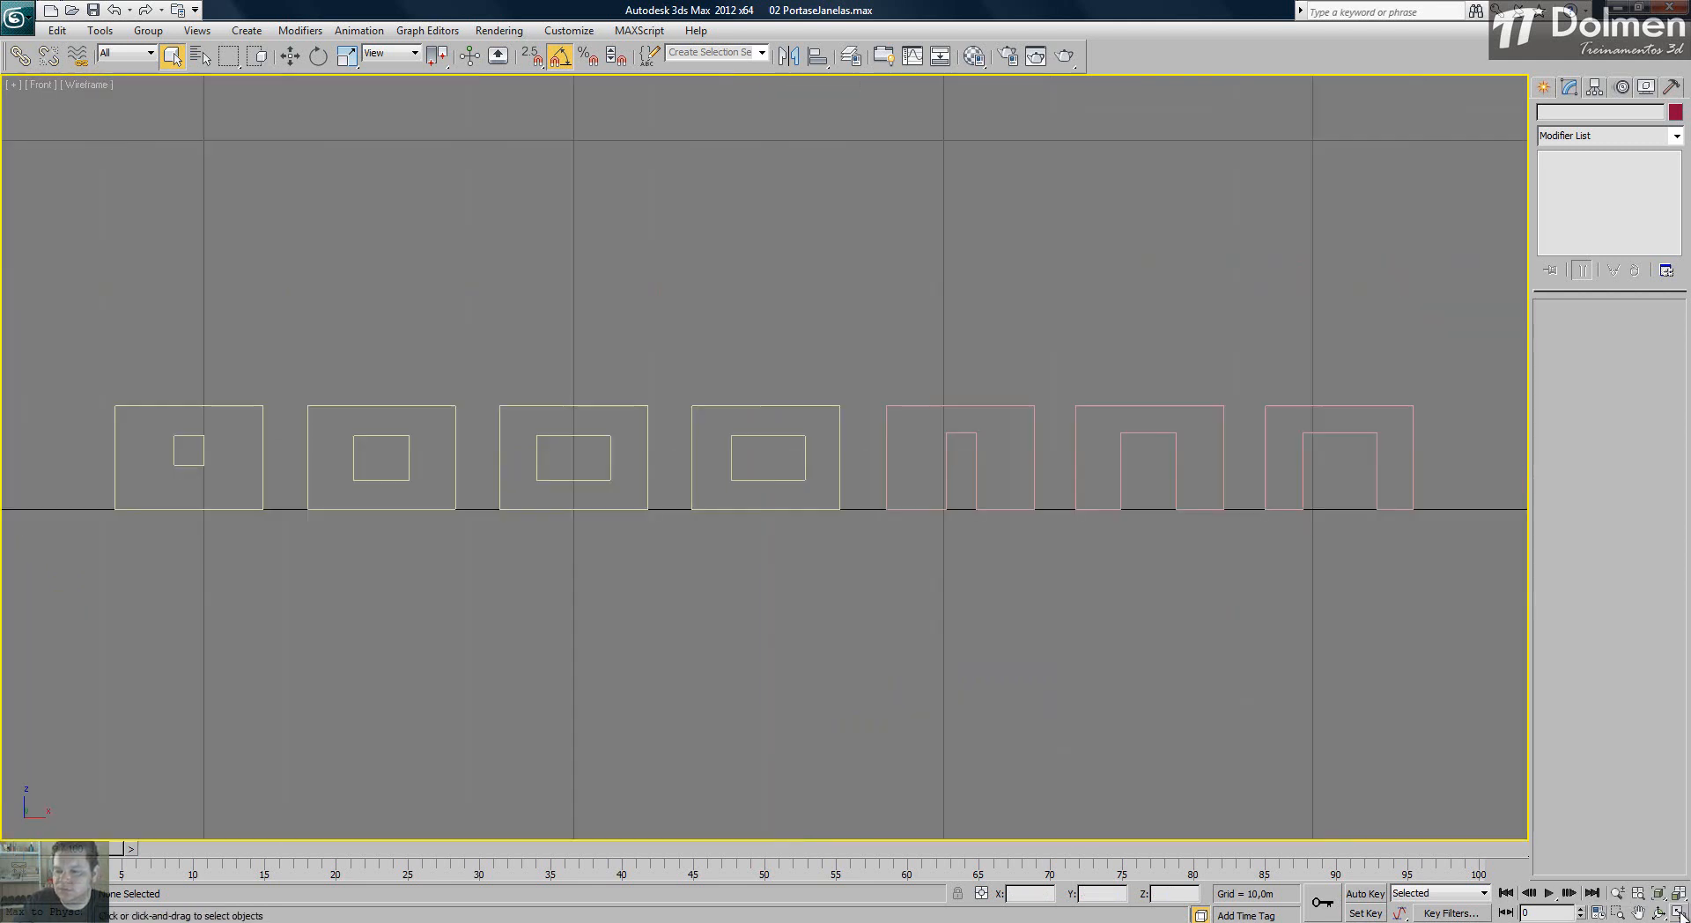
middle_click_drag(306, 460, 842, 460)
scroll(740, 455, "up", 4)
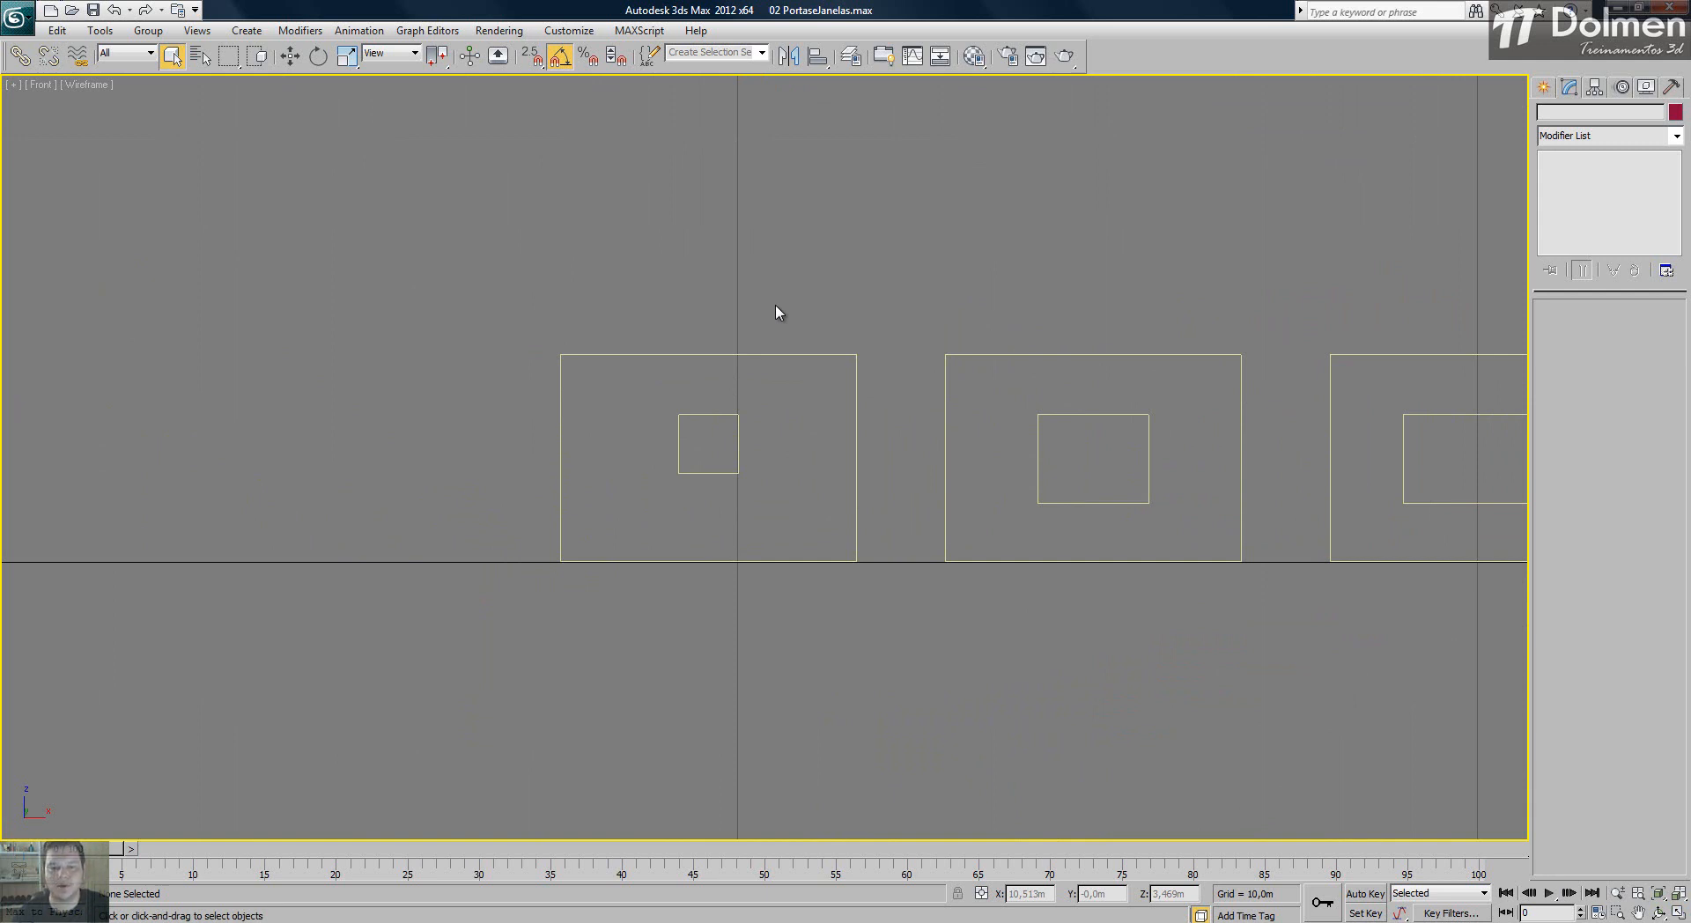
scroll(690, 434, "up", 5)
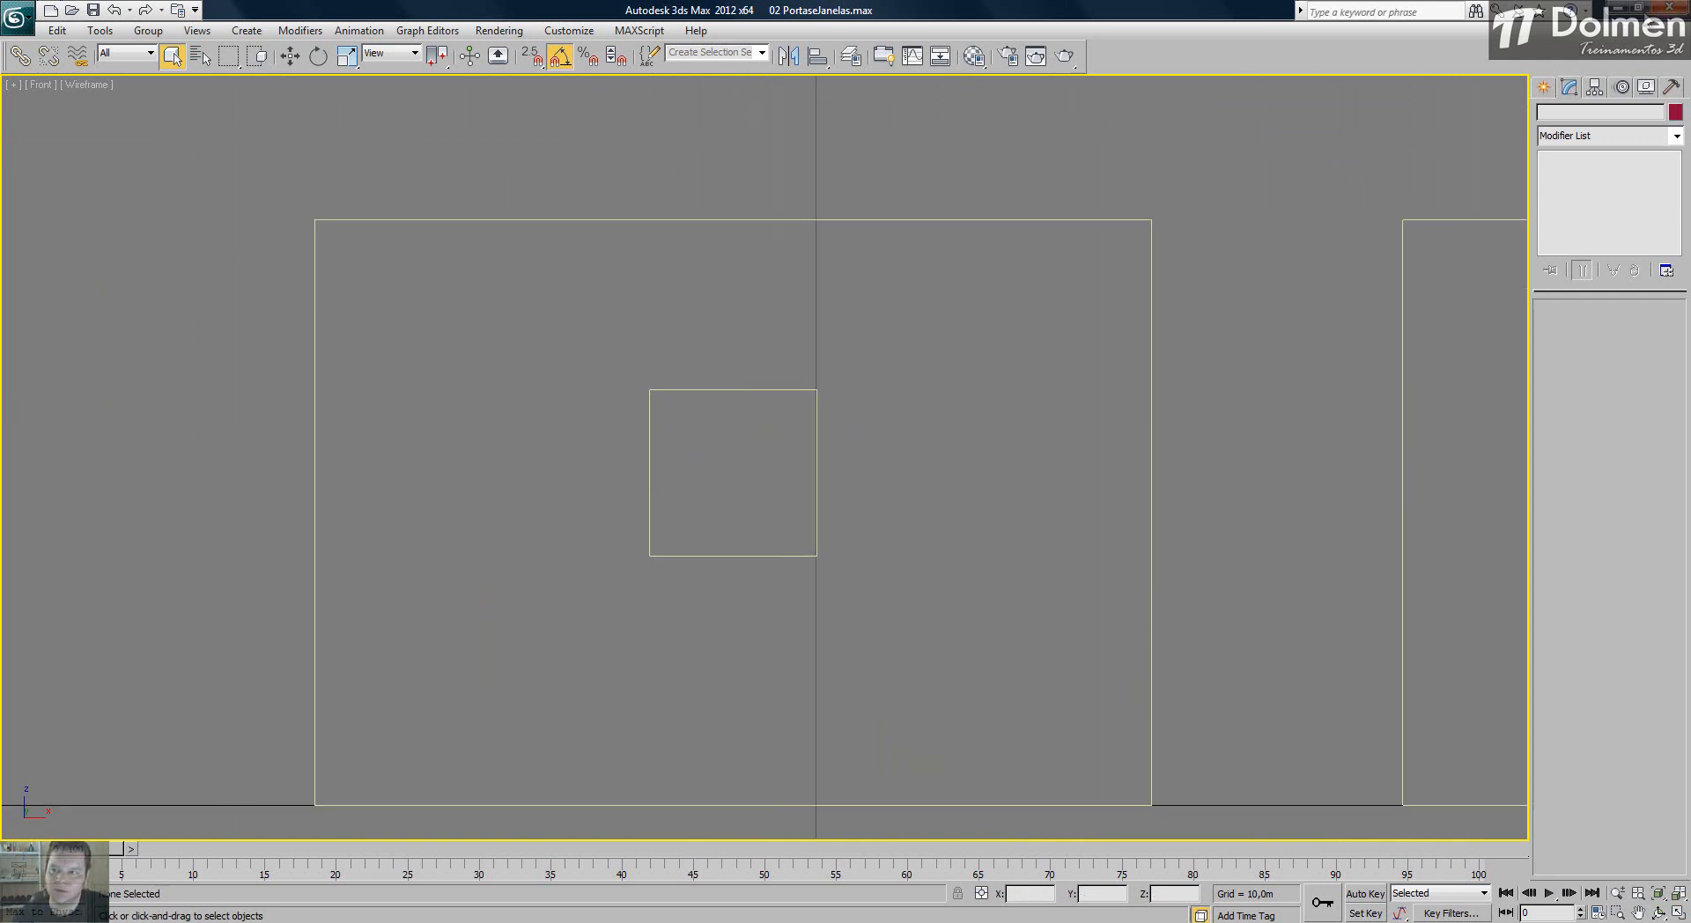
- Turn on 2.5D snapping and draw a 0,8m by 0,8m rectangle spline corner to corner over the first wall's window opening
left_click(1546, 88)
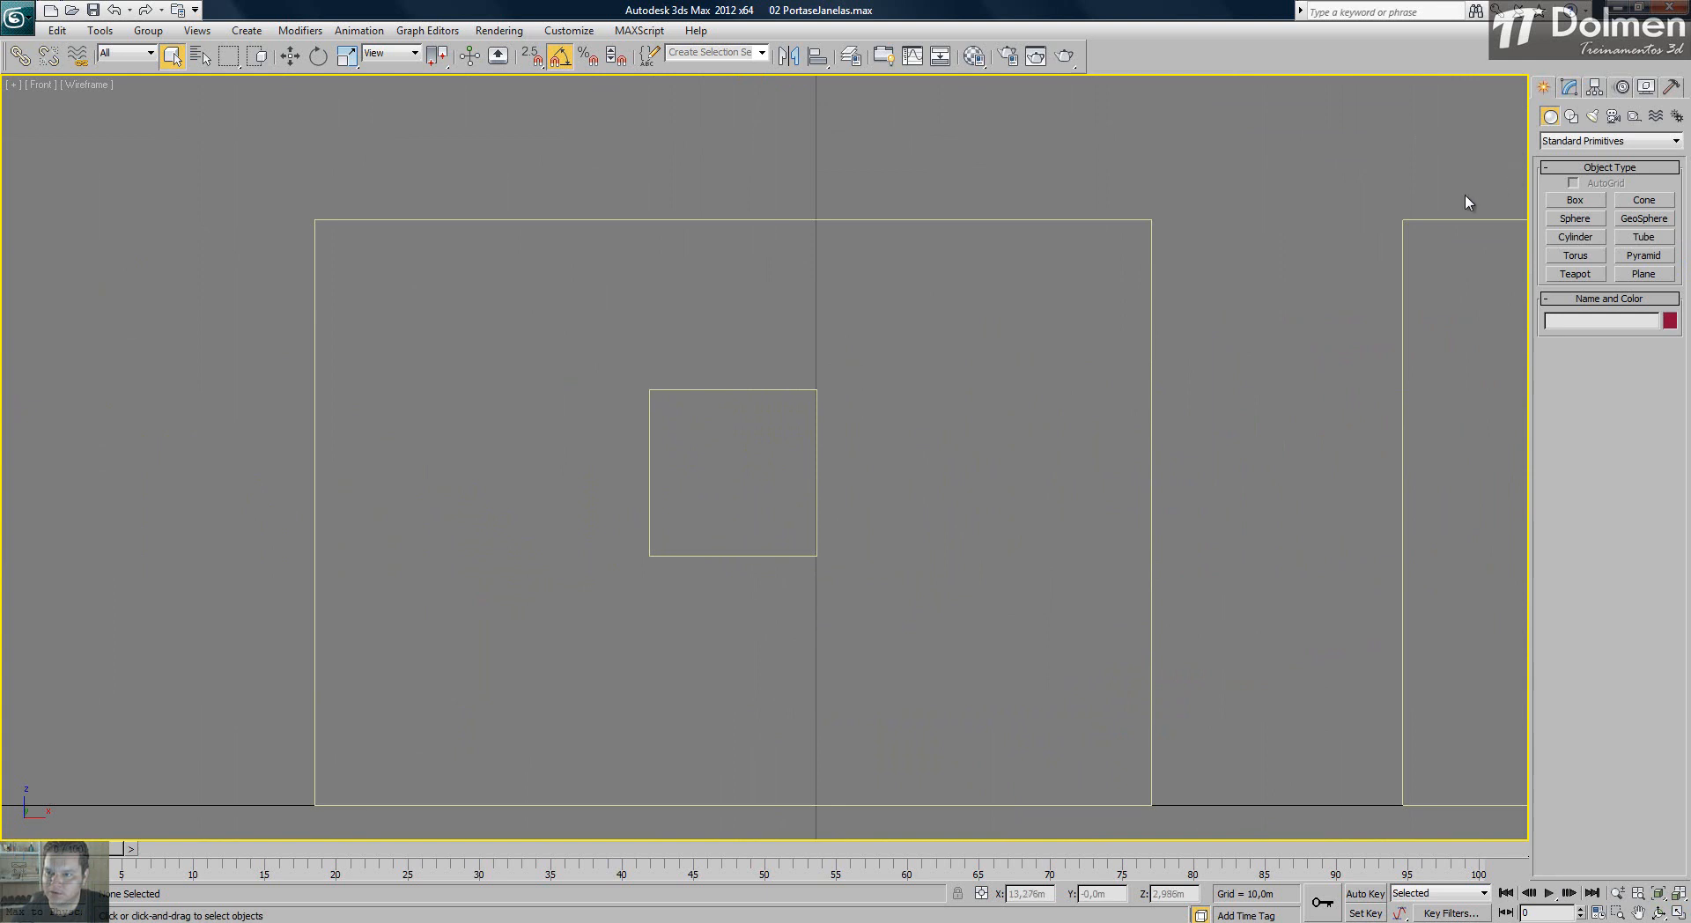
left_click(528, 58)
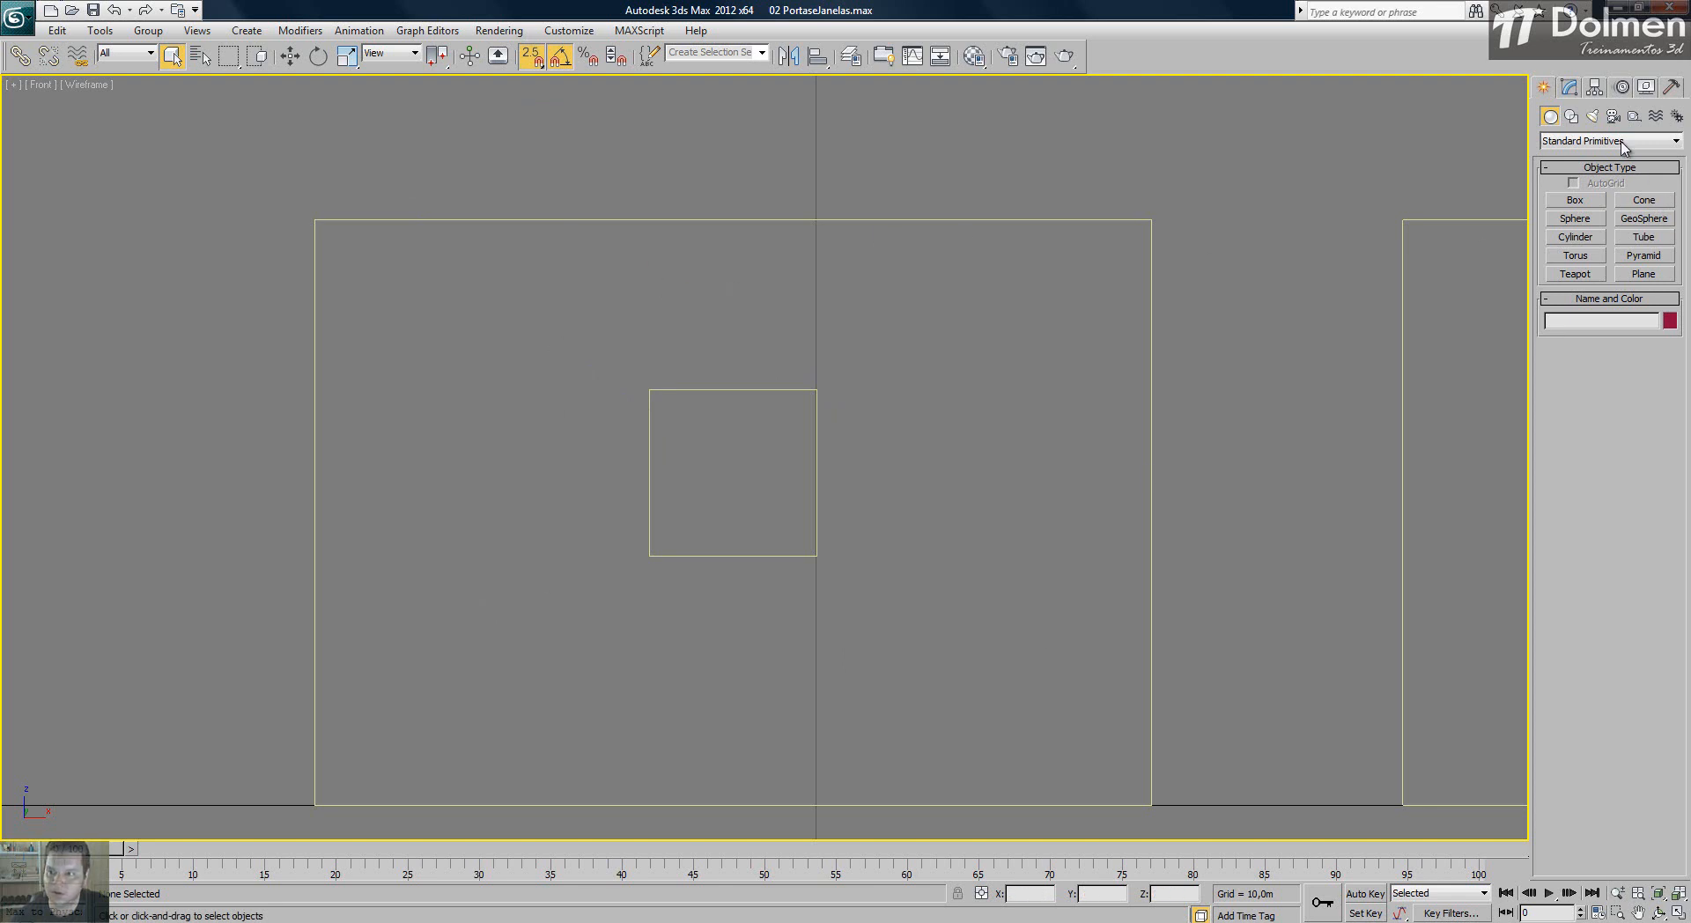
left_click(1571, 115)
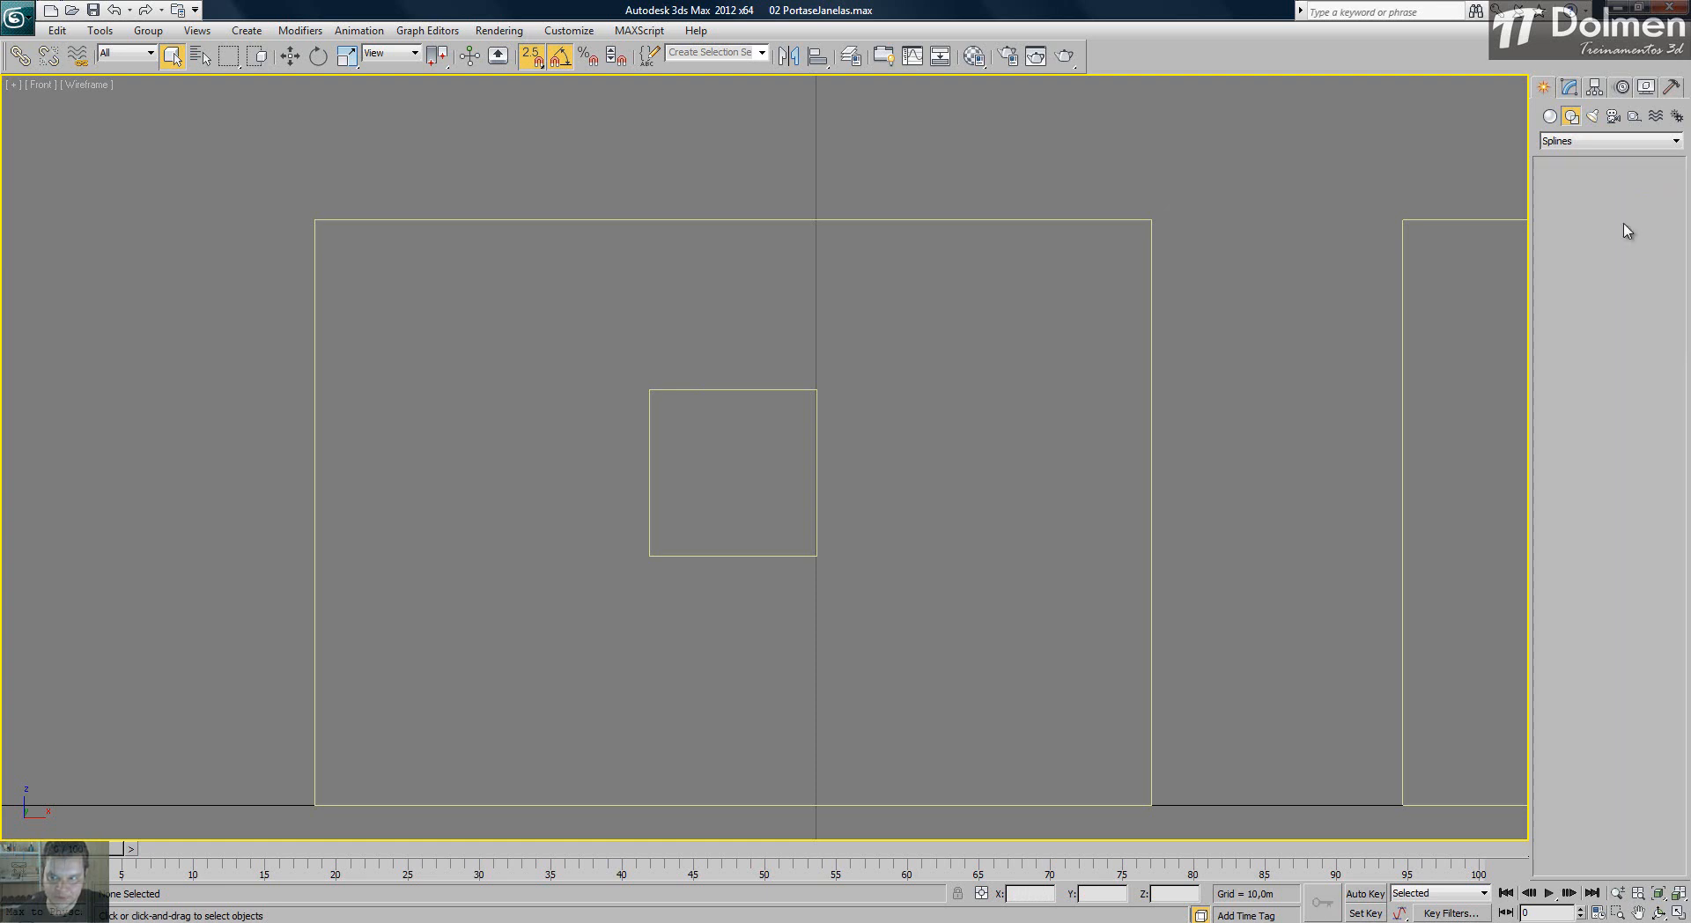
left_click(1644, 215)
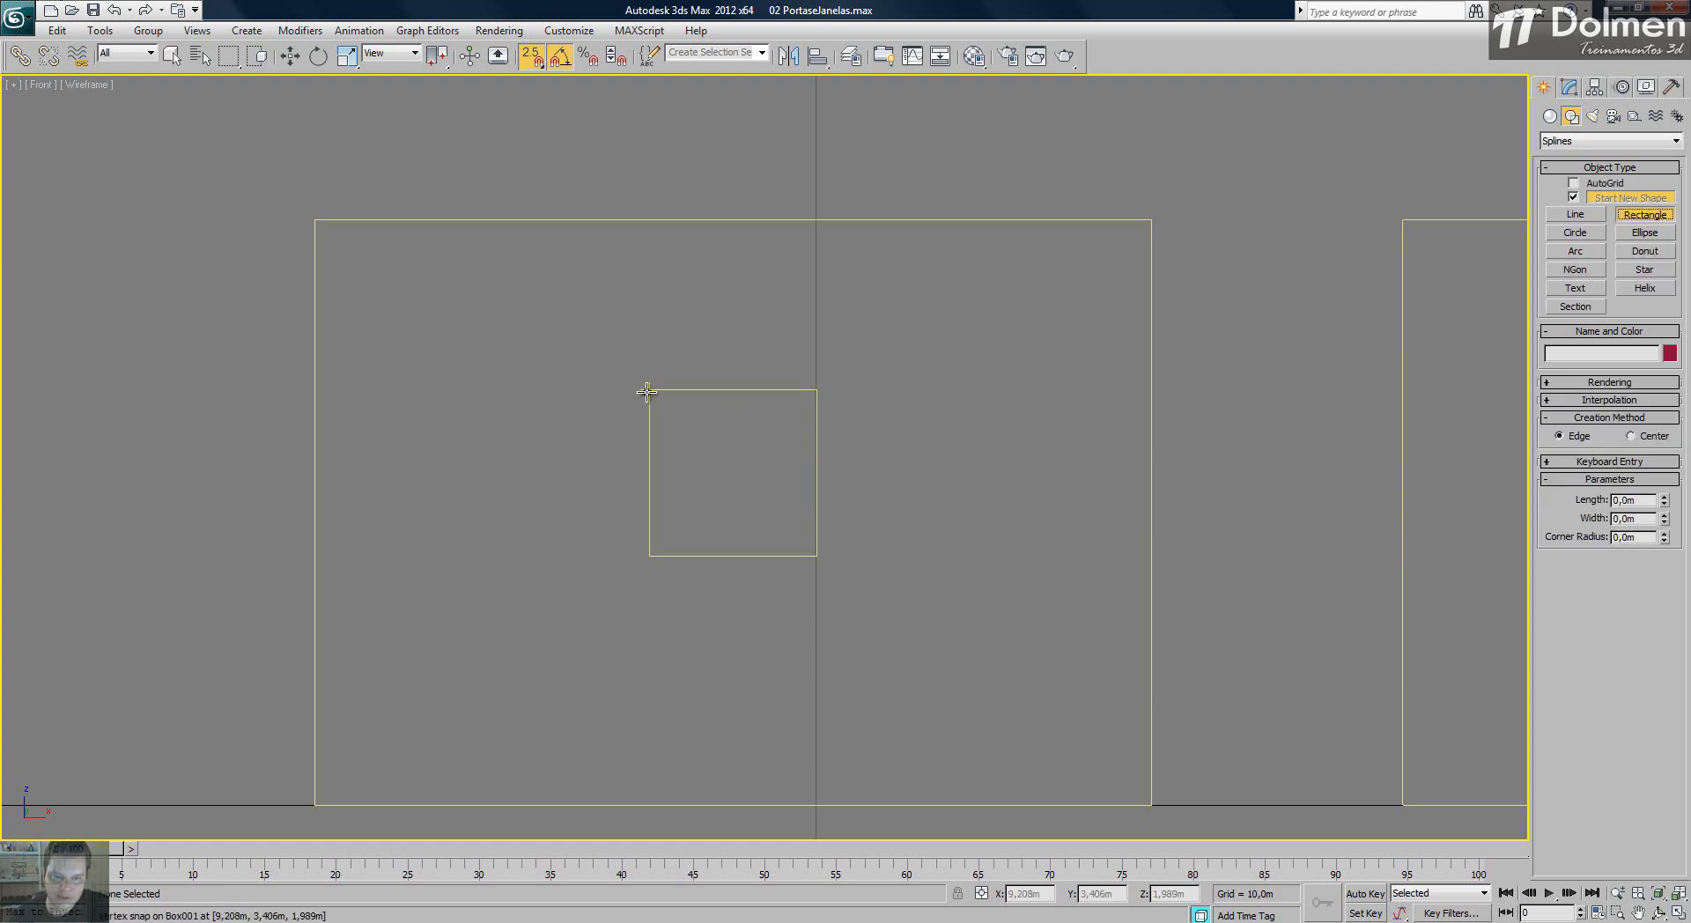
scroll(705, 449, "up", 3)
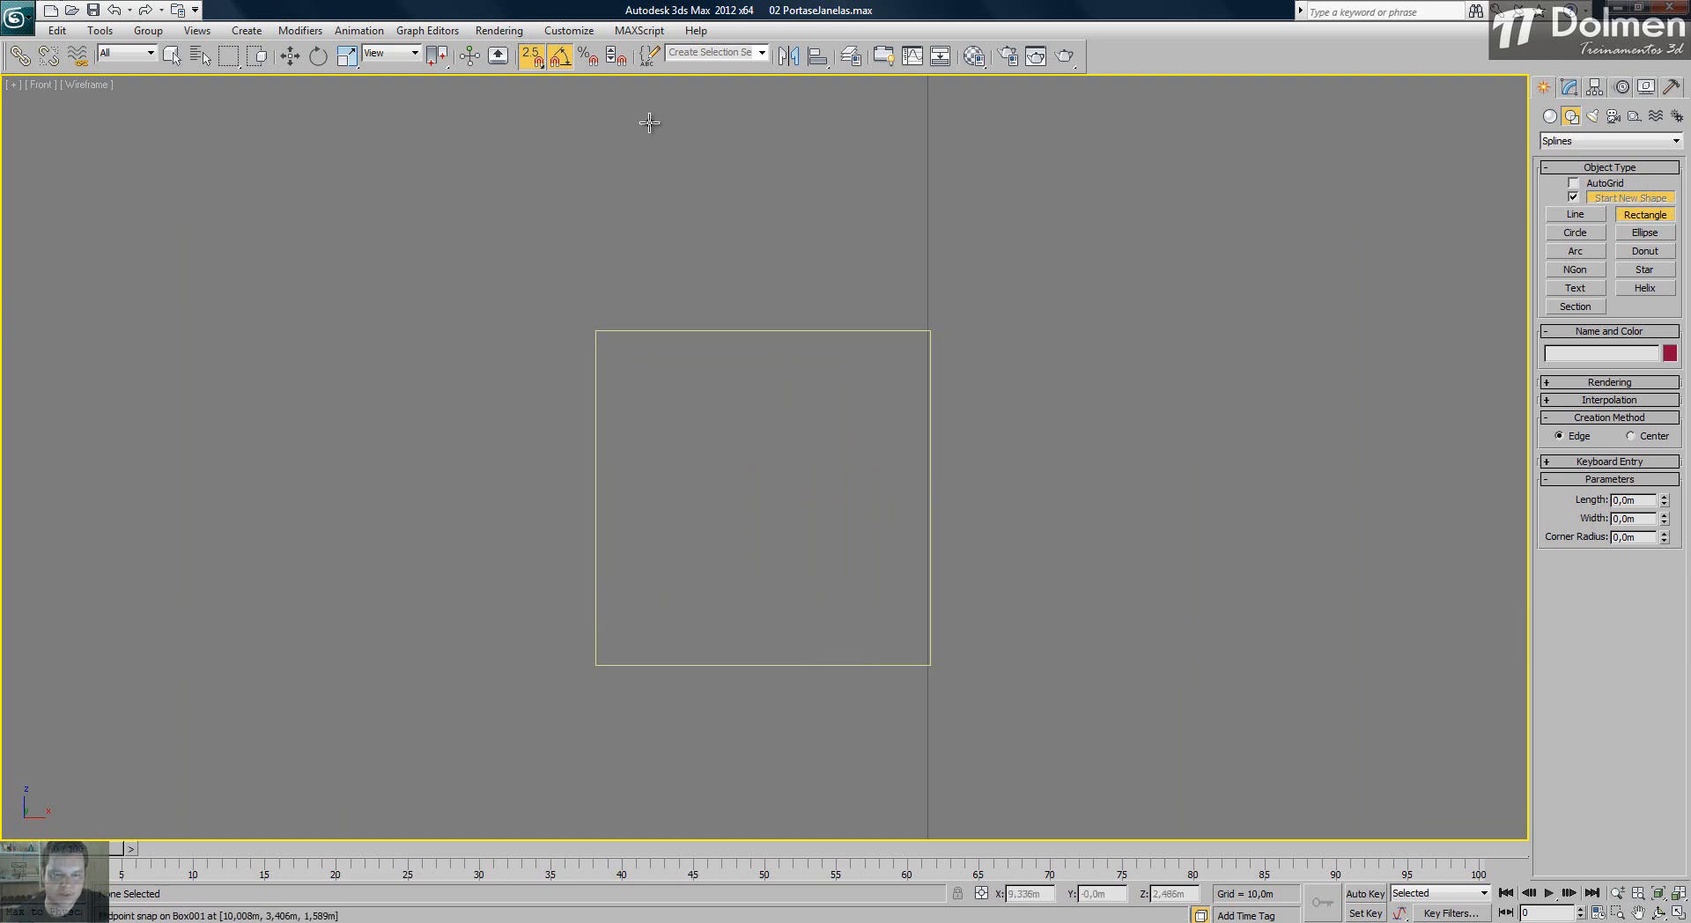
left_click_drag(596, 331, 930, 665)
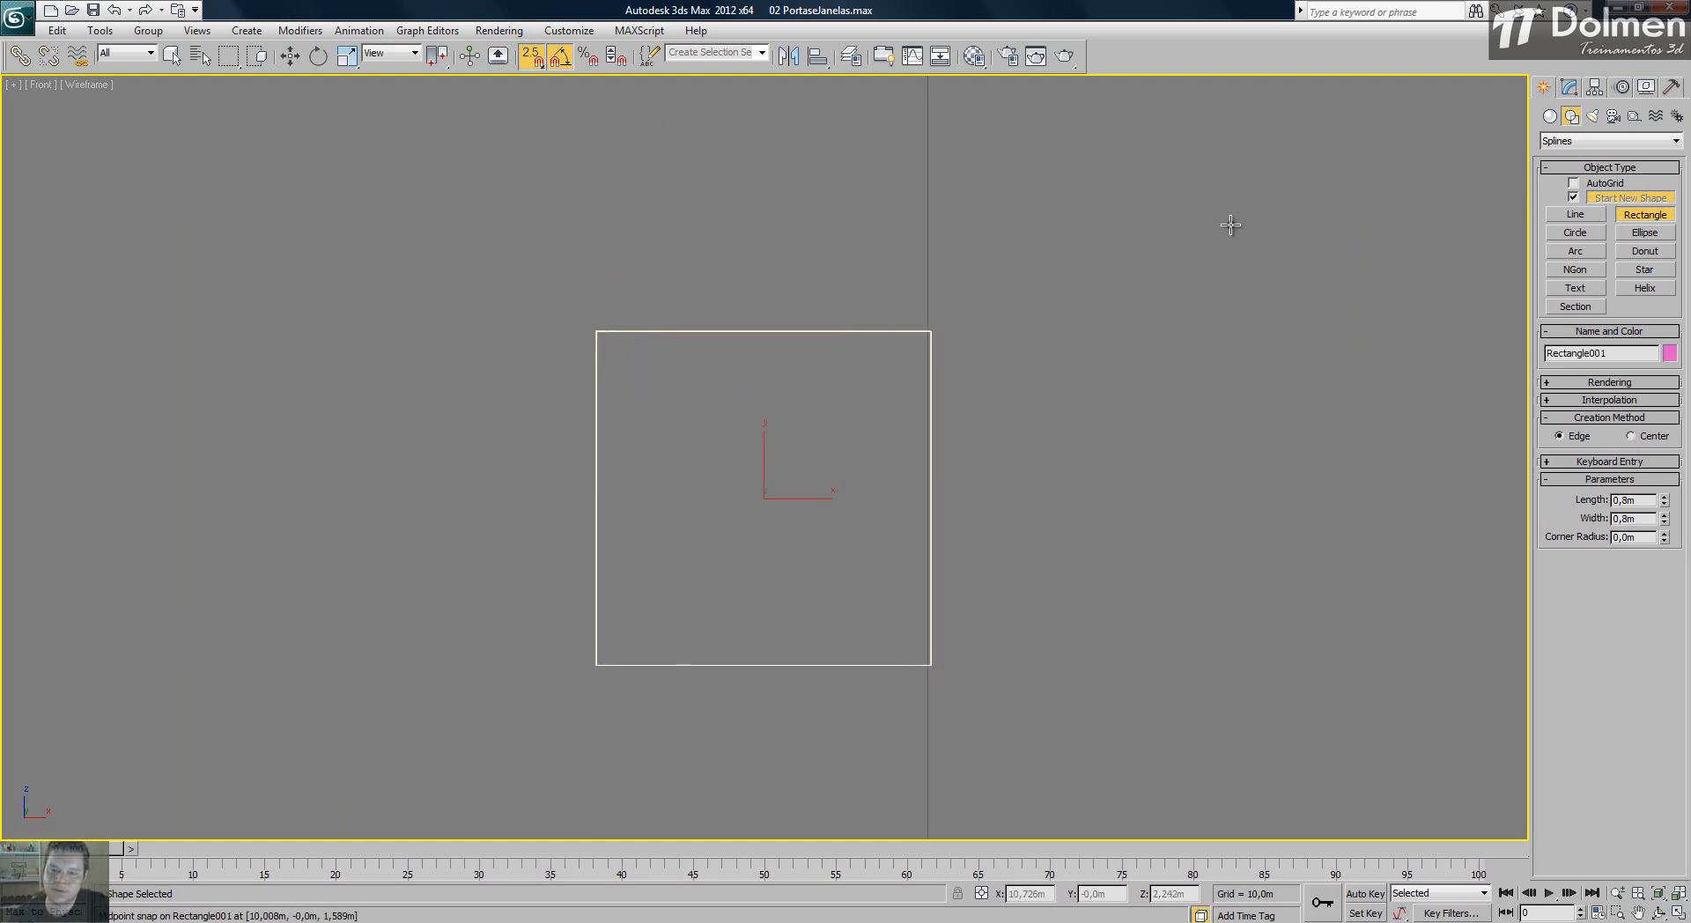
right_click(1192, 241)
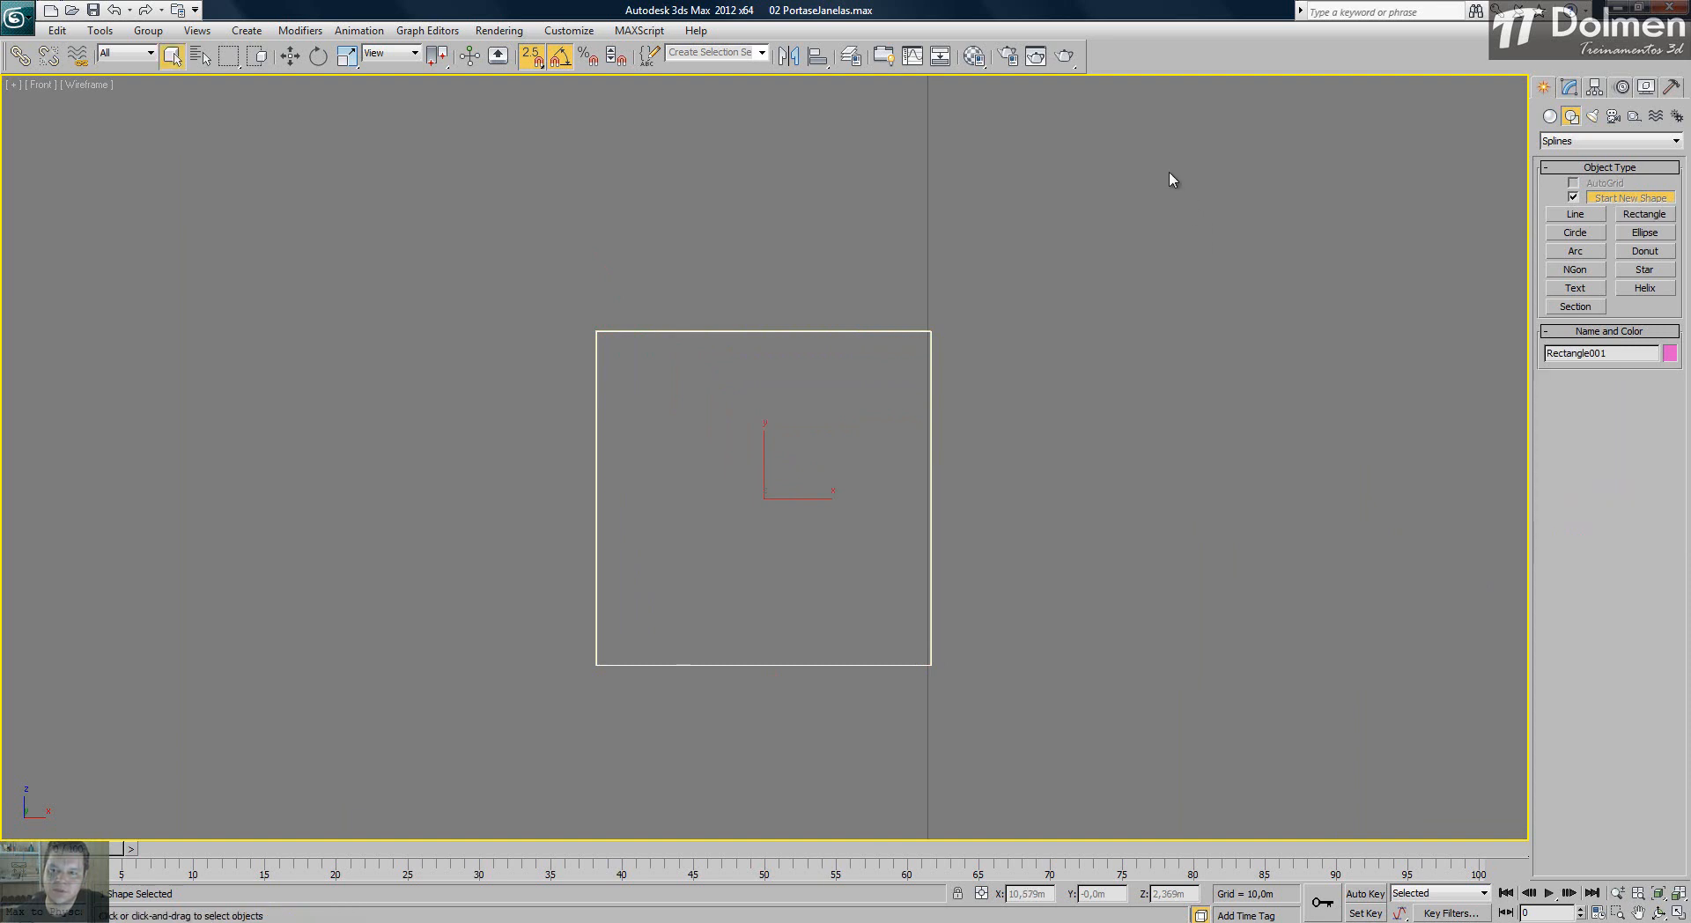
- Convert the window rectangle to an Editable Spline
left_click(1569, 87)
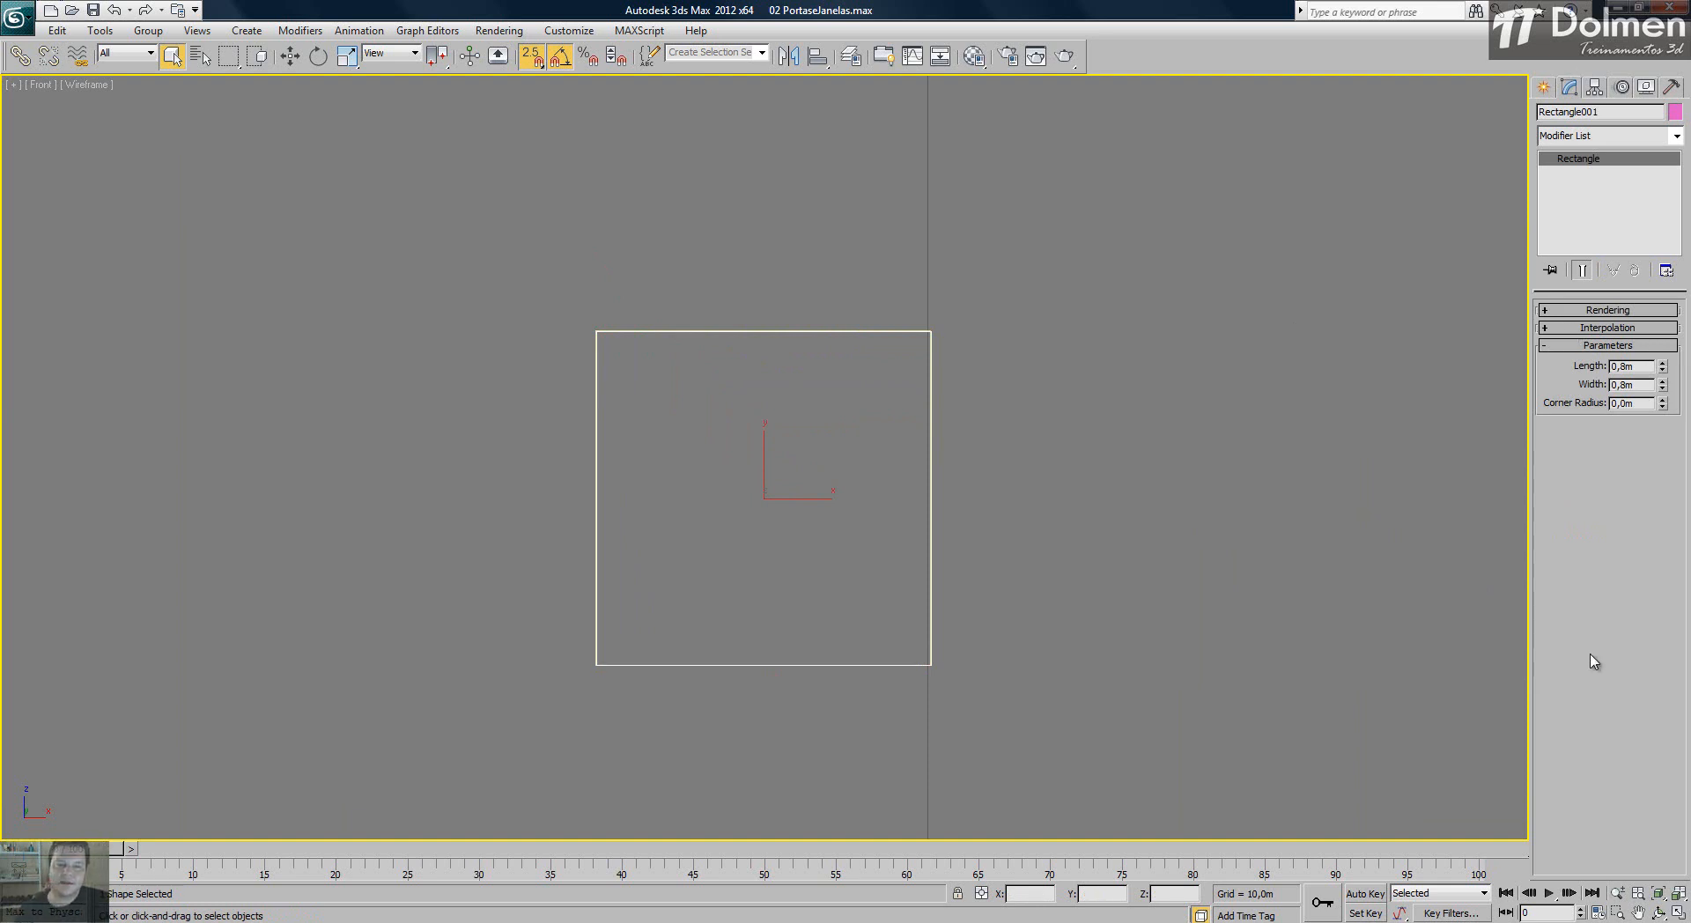
right_click(832, 407)
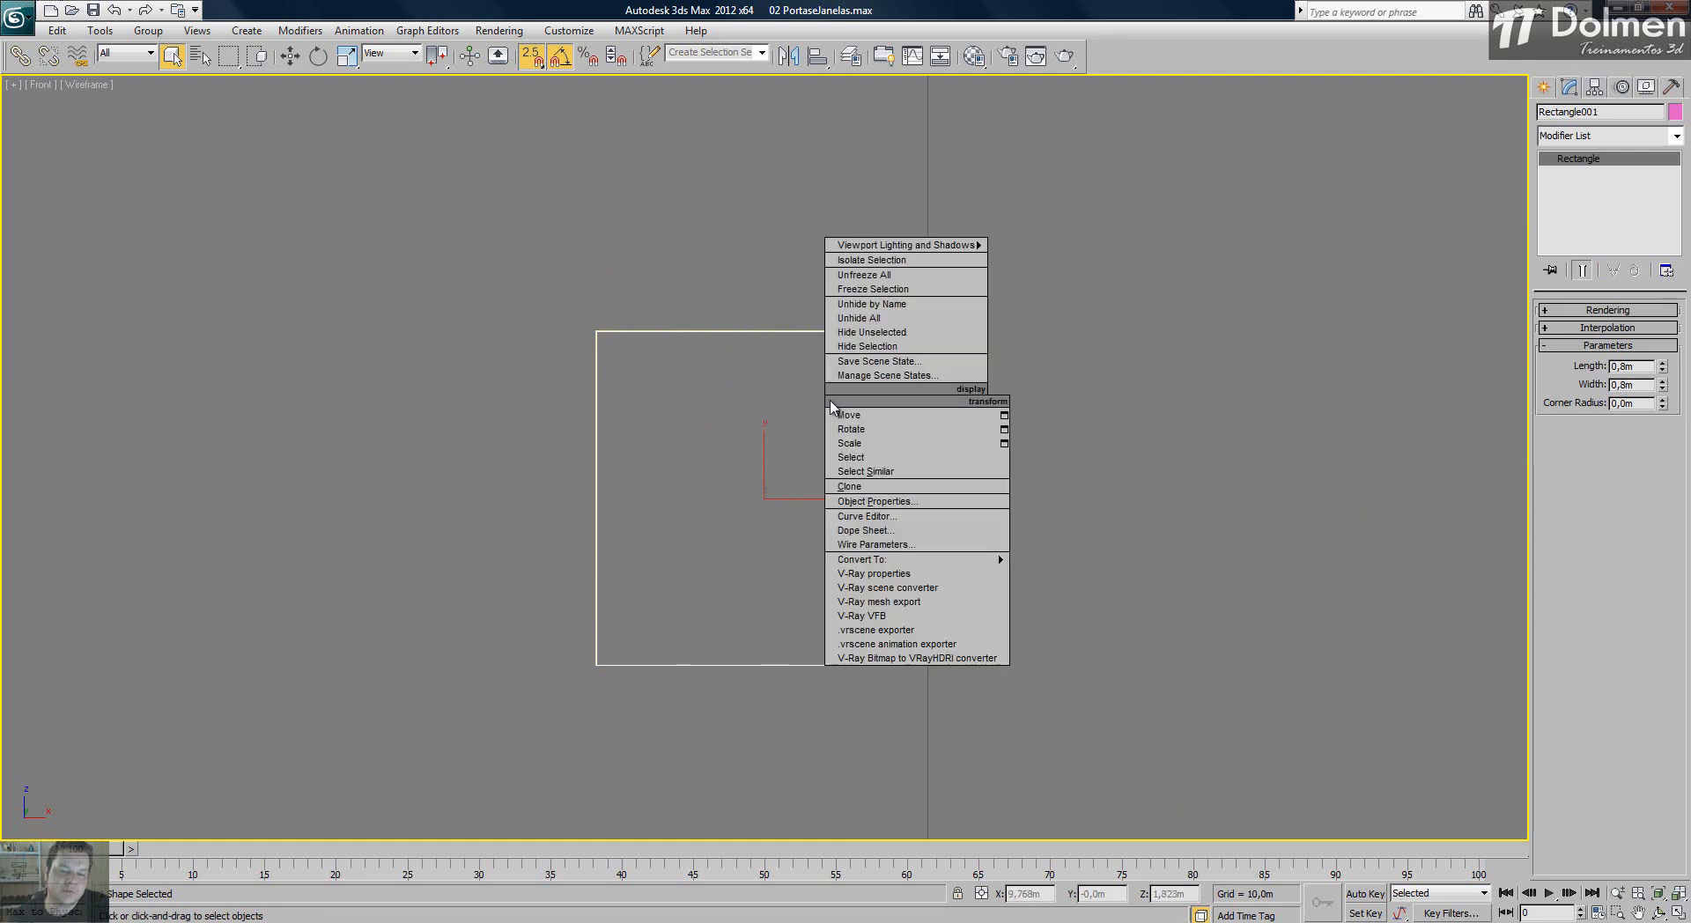
mouse_move(943, 559)
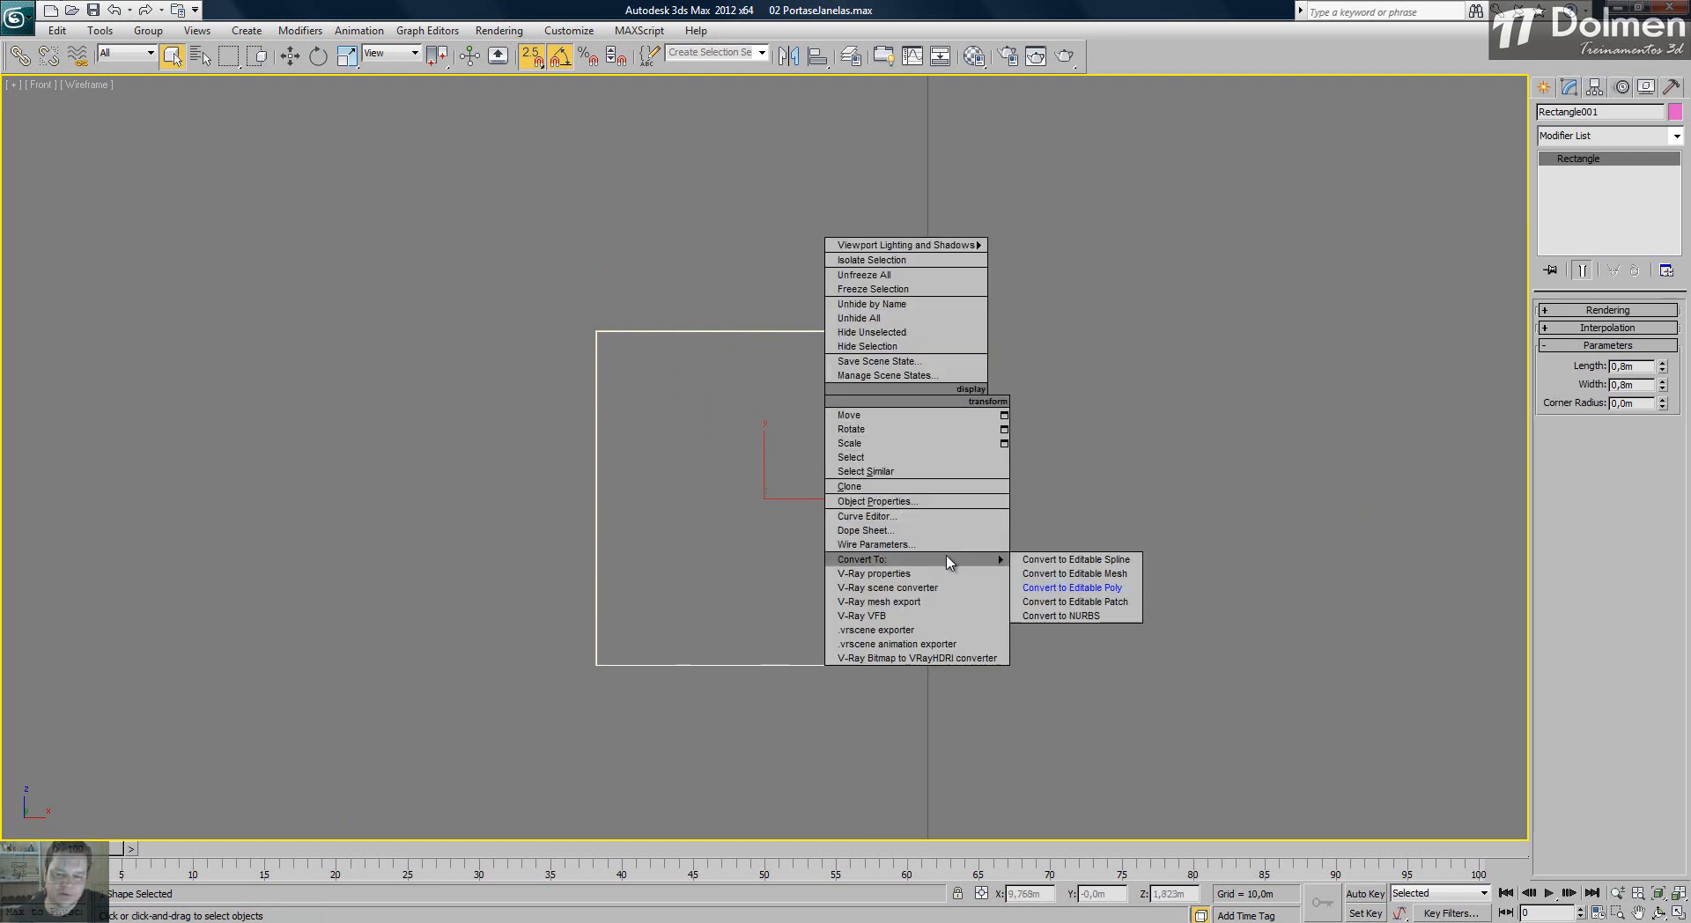
left_click(1090, 560)
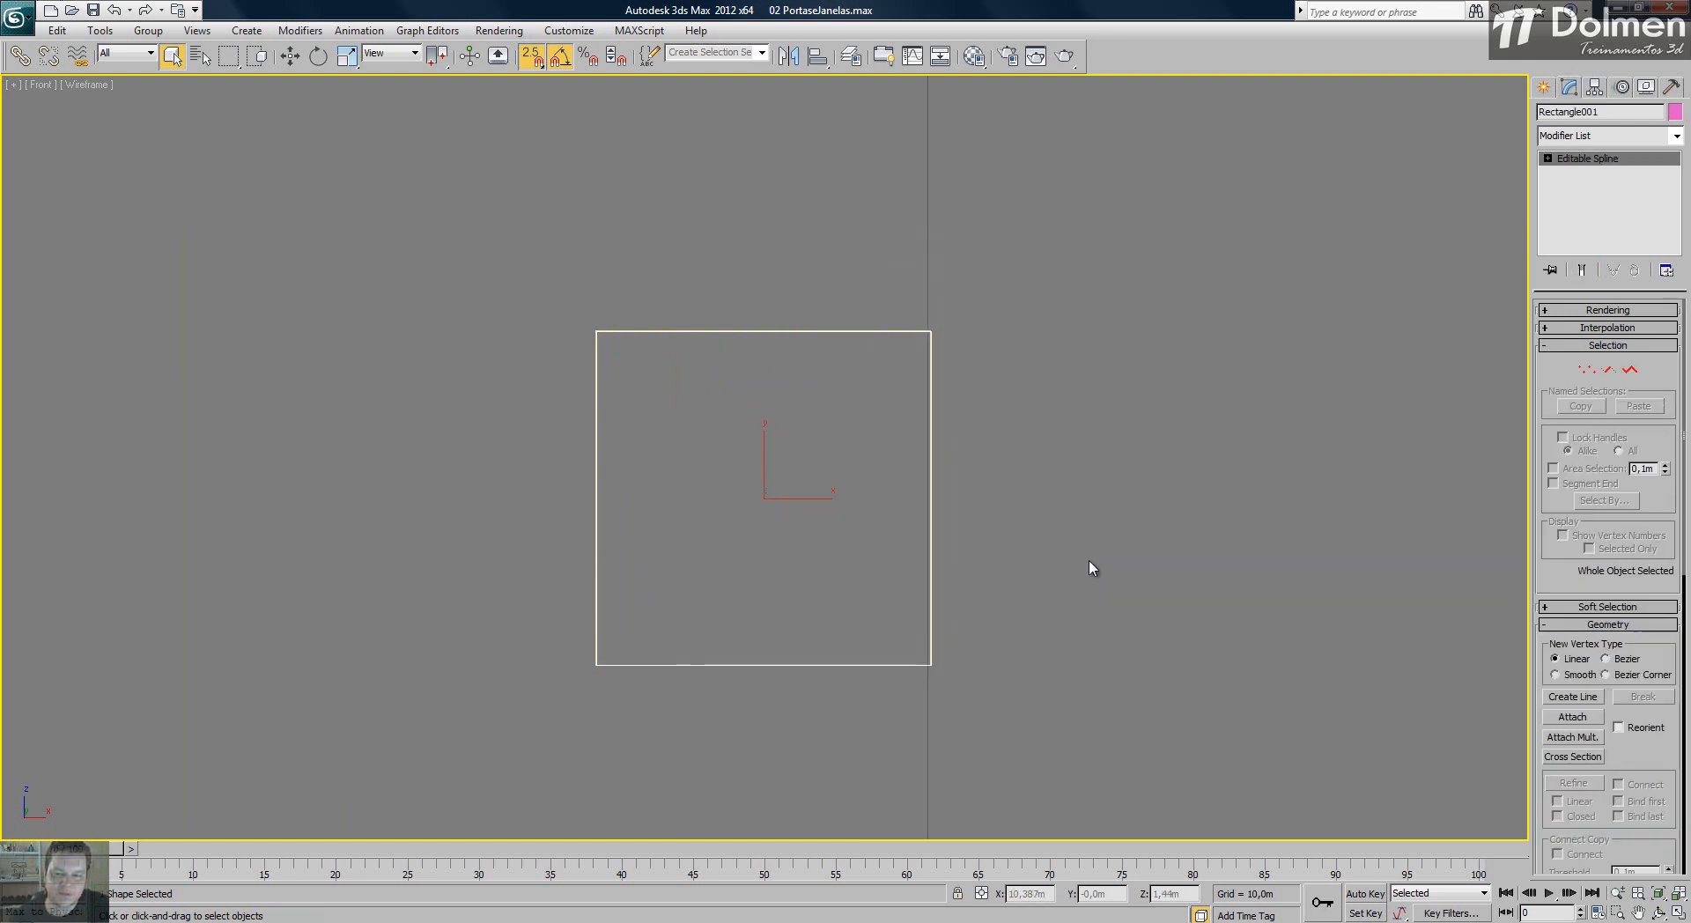
- Outline the rectangle's spline inward by 0,02m at Spline level
left_click(1629, 371)
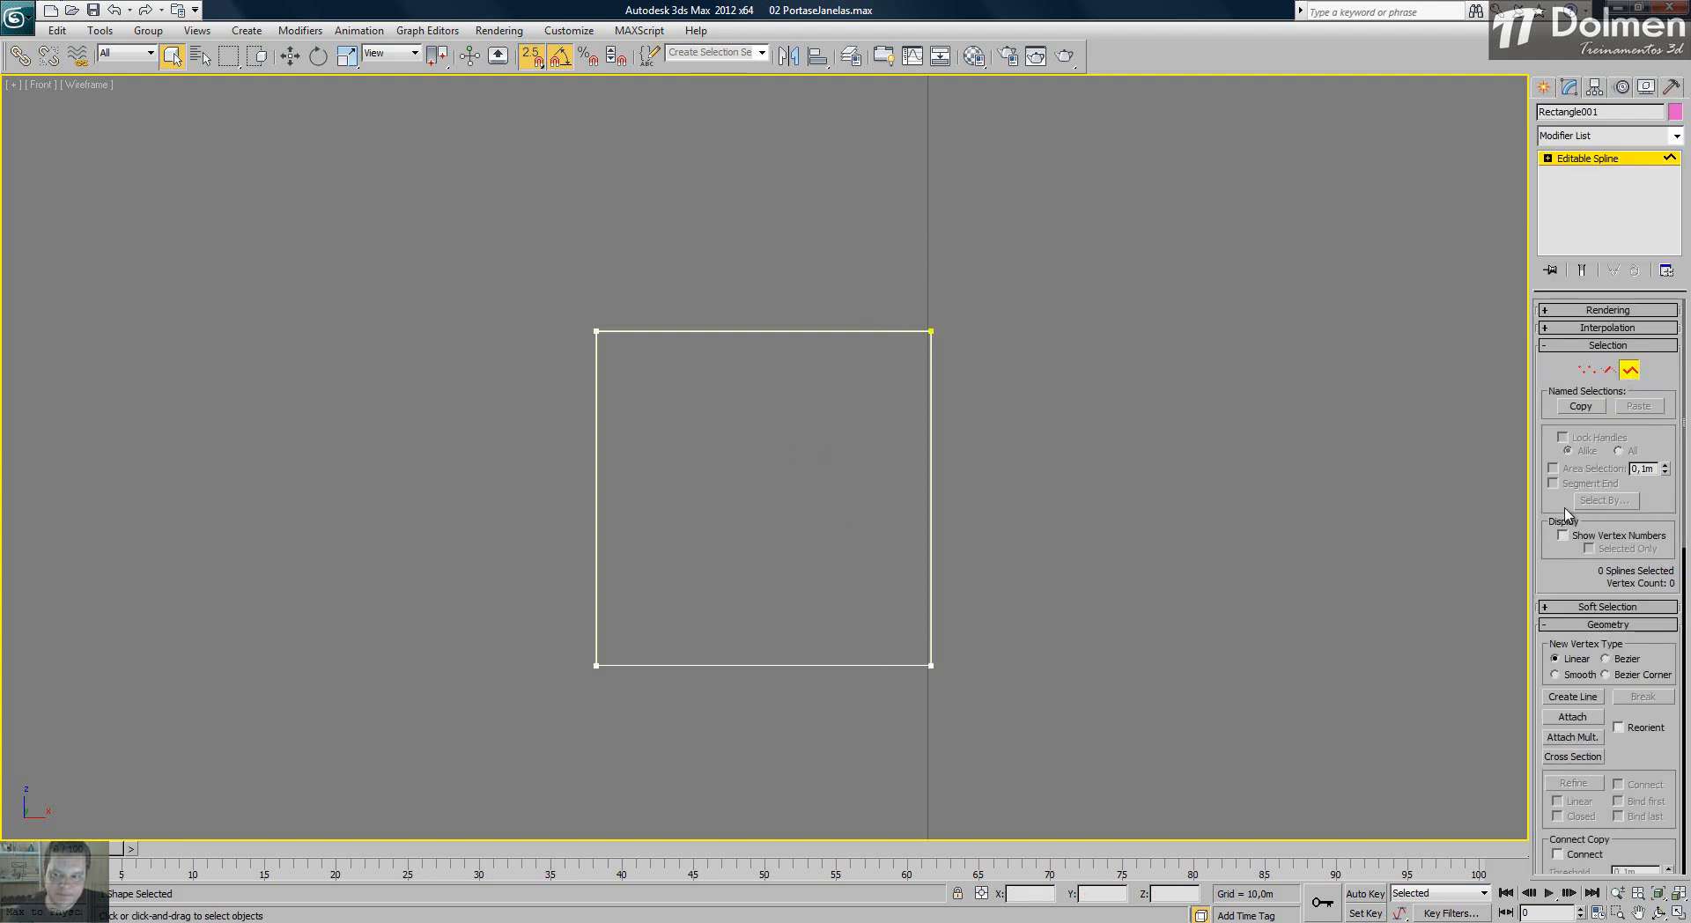
left_click_drag(1549, 576, 1552, 255)
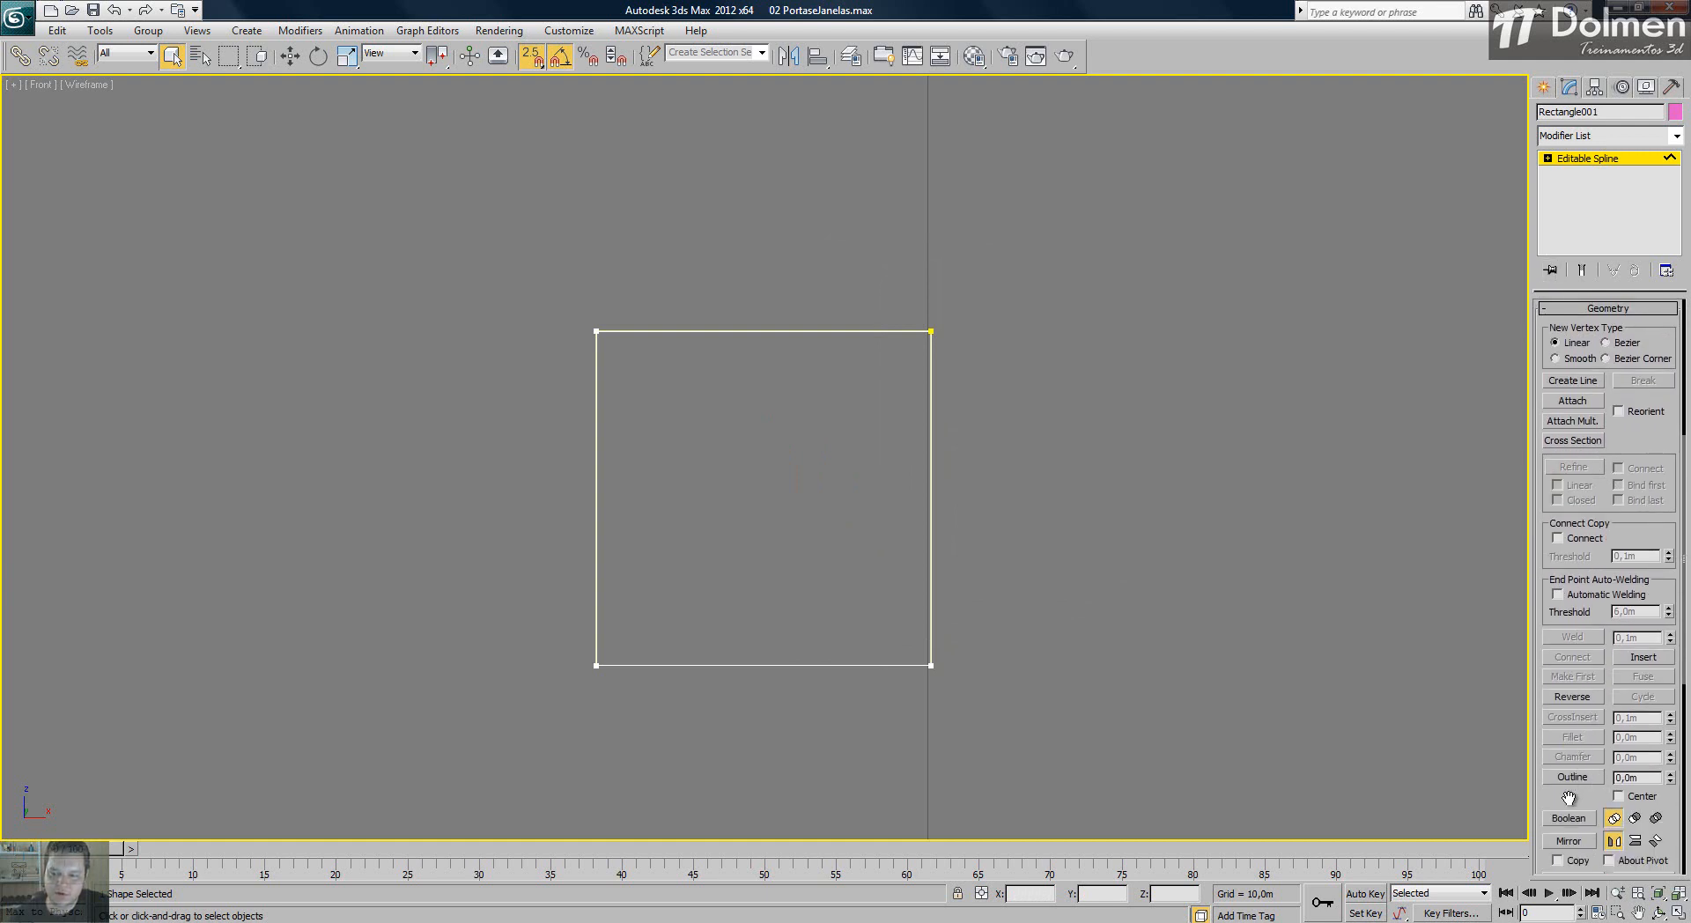
scroll(1572, 797, "down", 3)
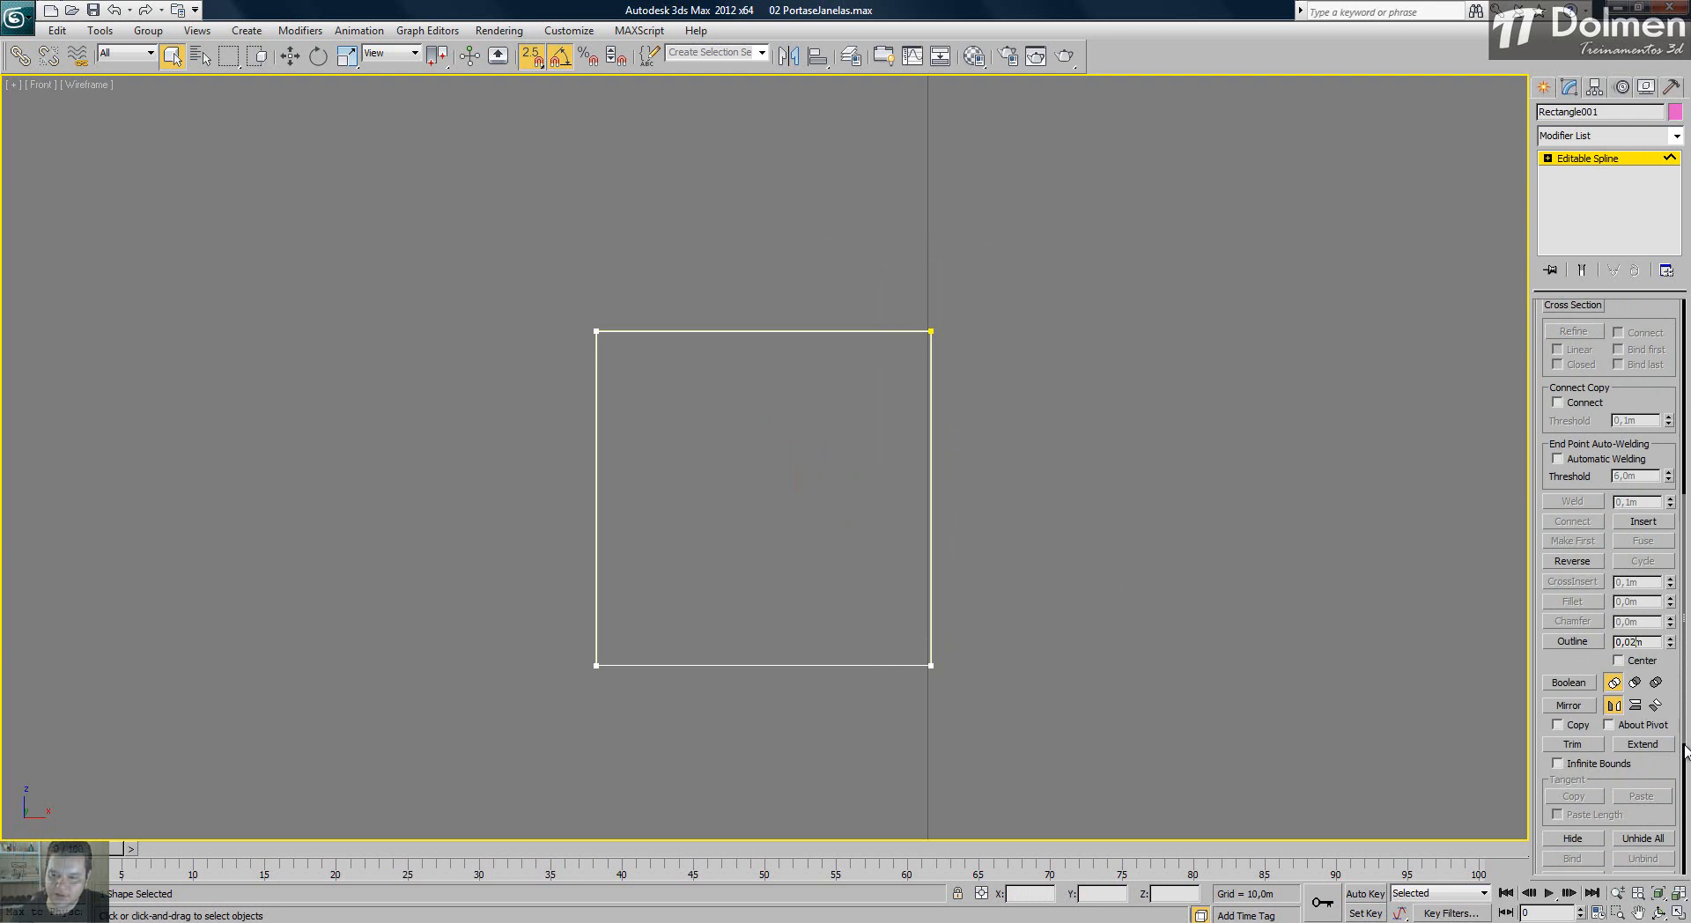
key("Return")
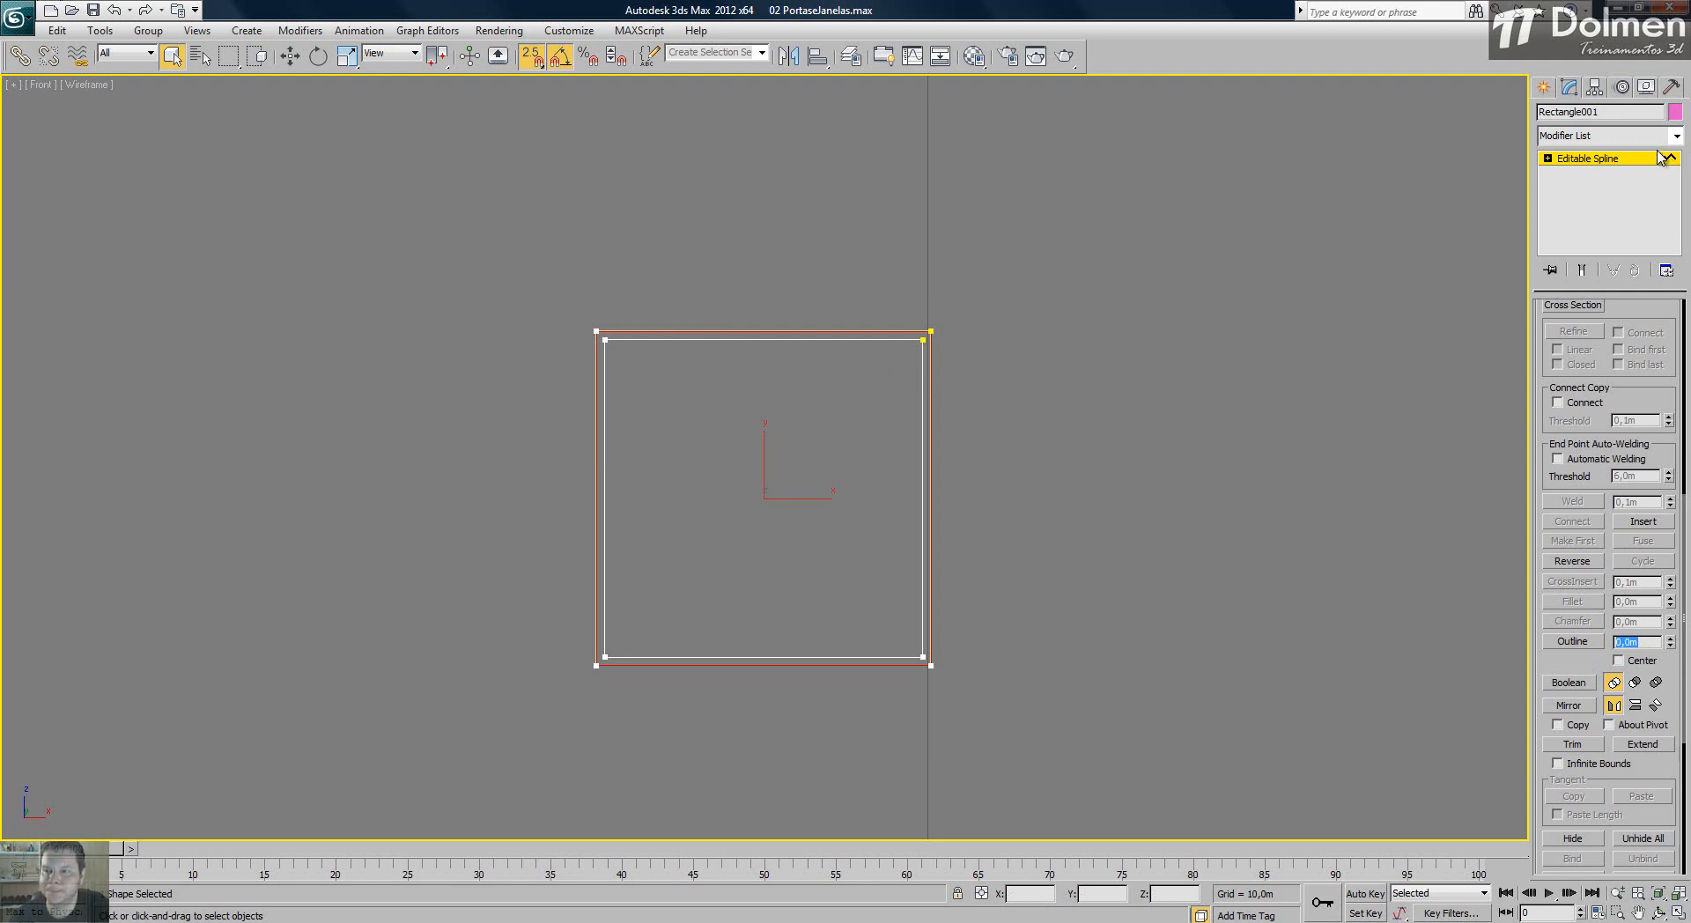
- Leave Spline level and add an Extrude modifier to the double outline with an amount of 0,06m
left_click(1578, 161)
left_click(1590, 138)
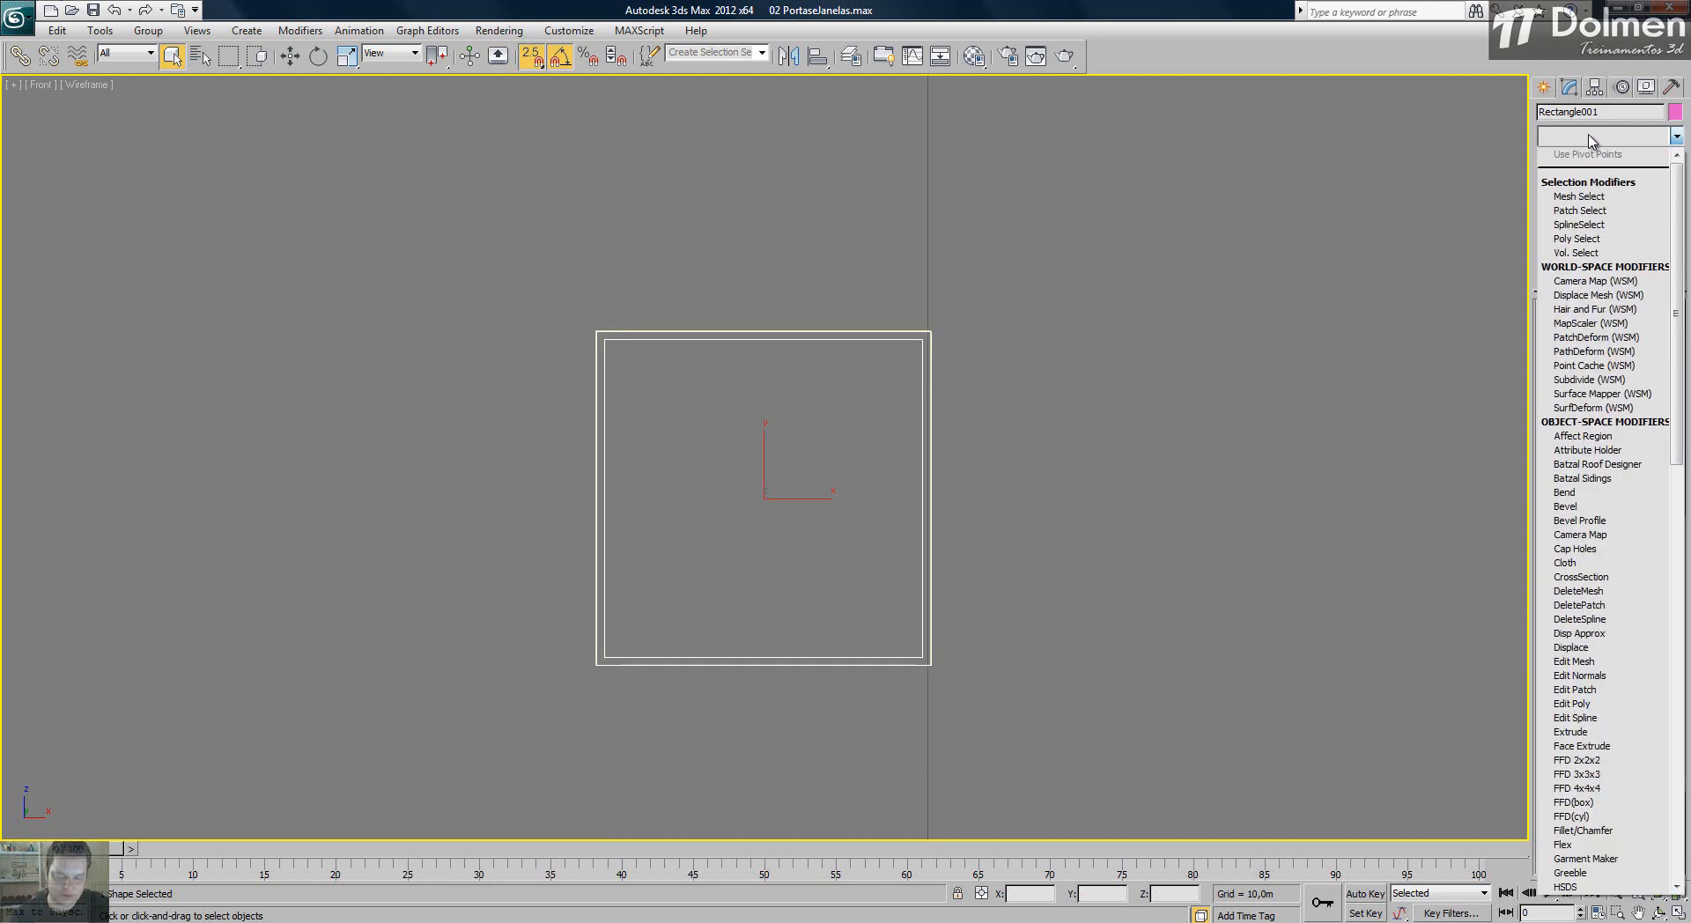
key("e")
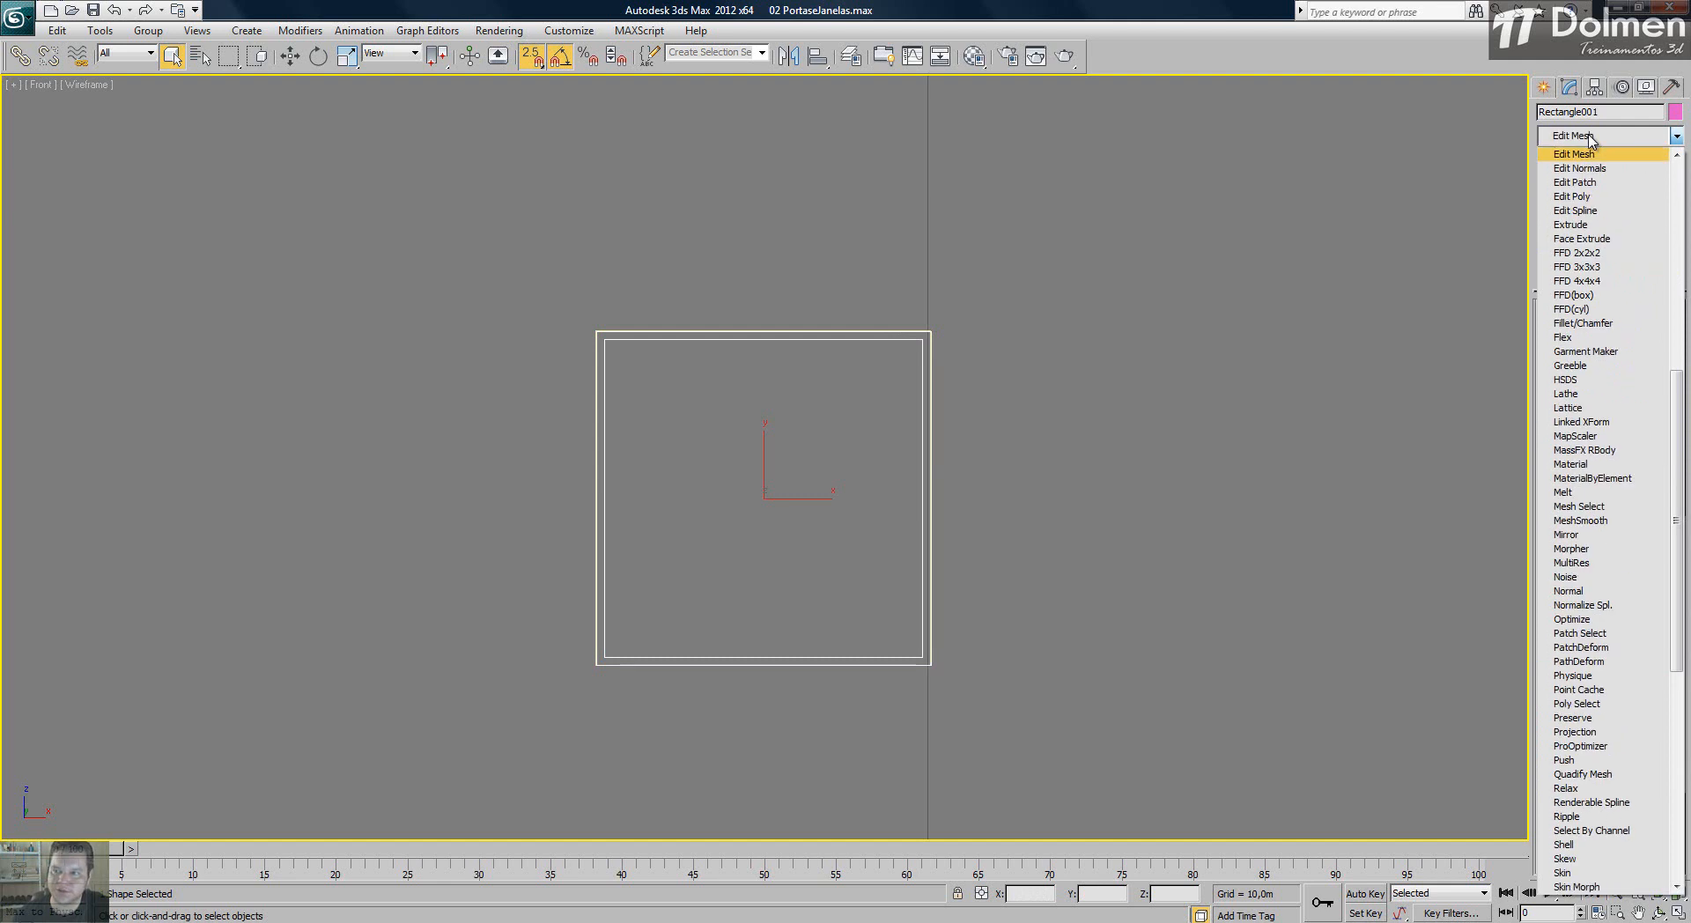
left_click(1585, 223)
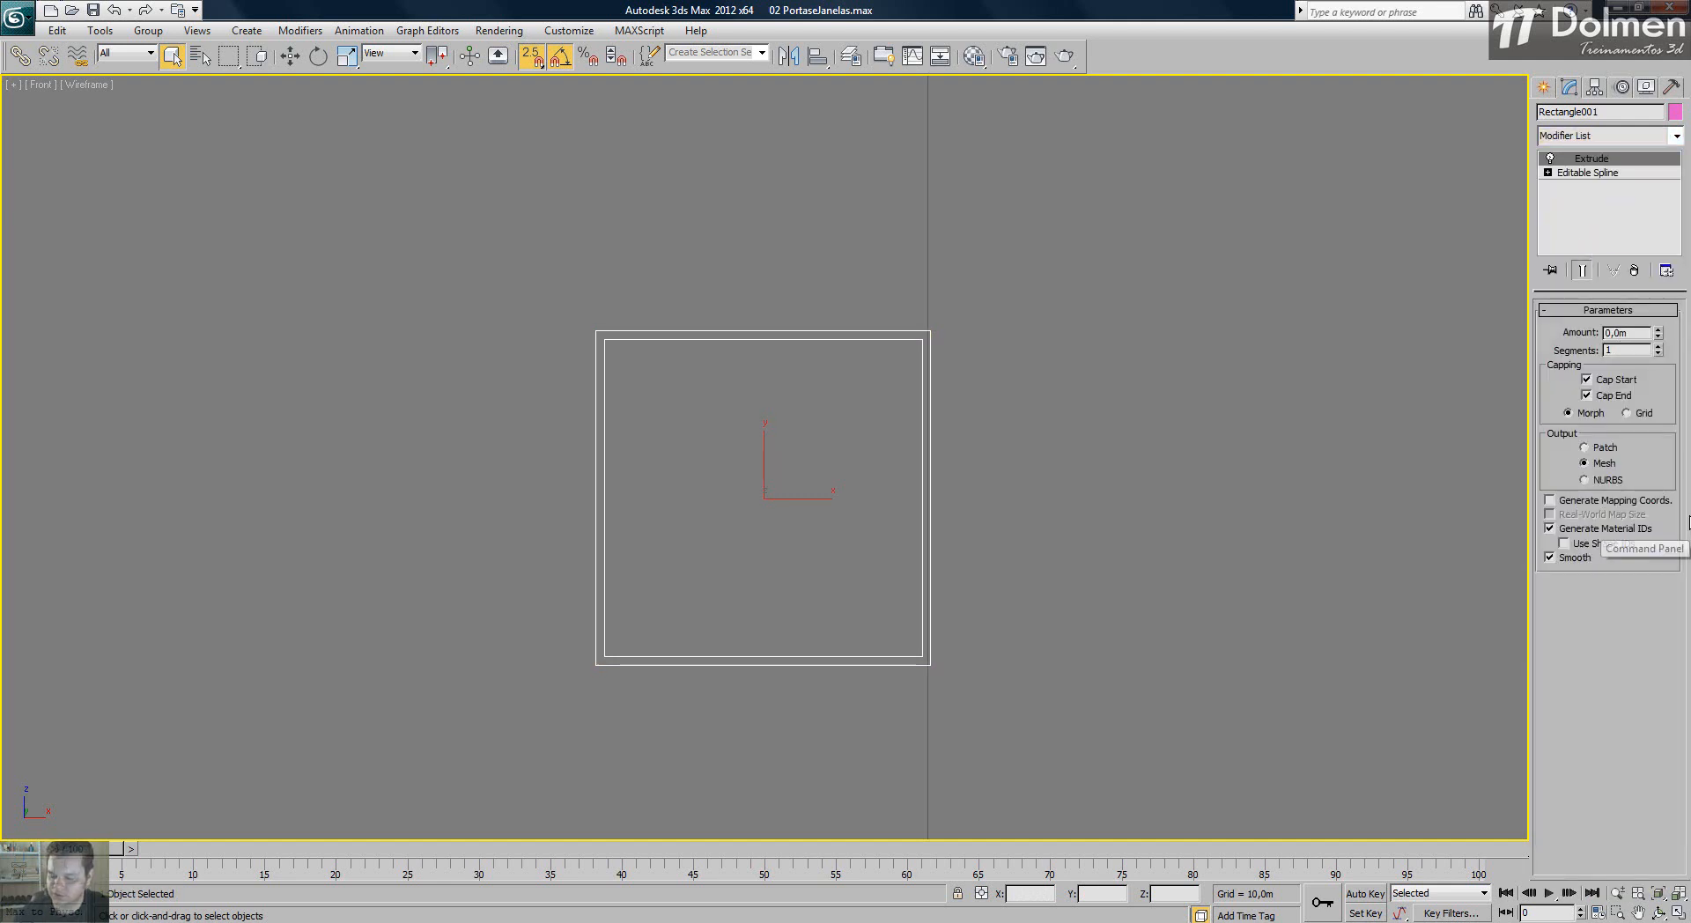
type("6")
key("Return")
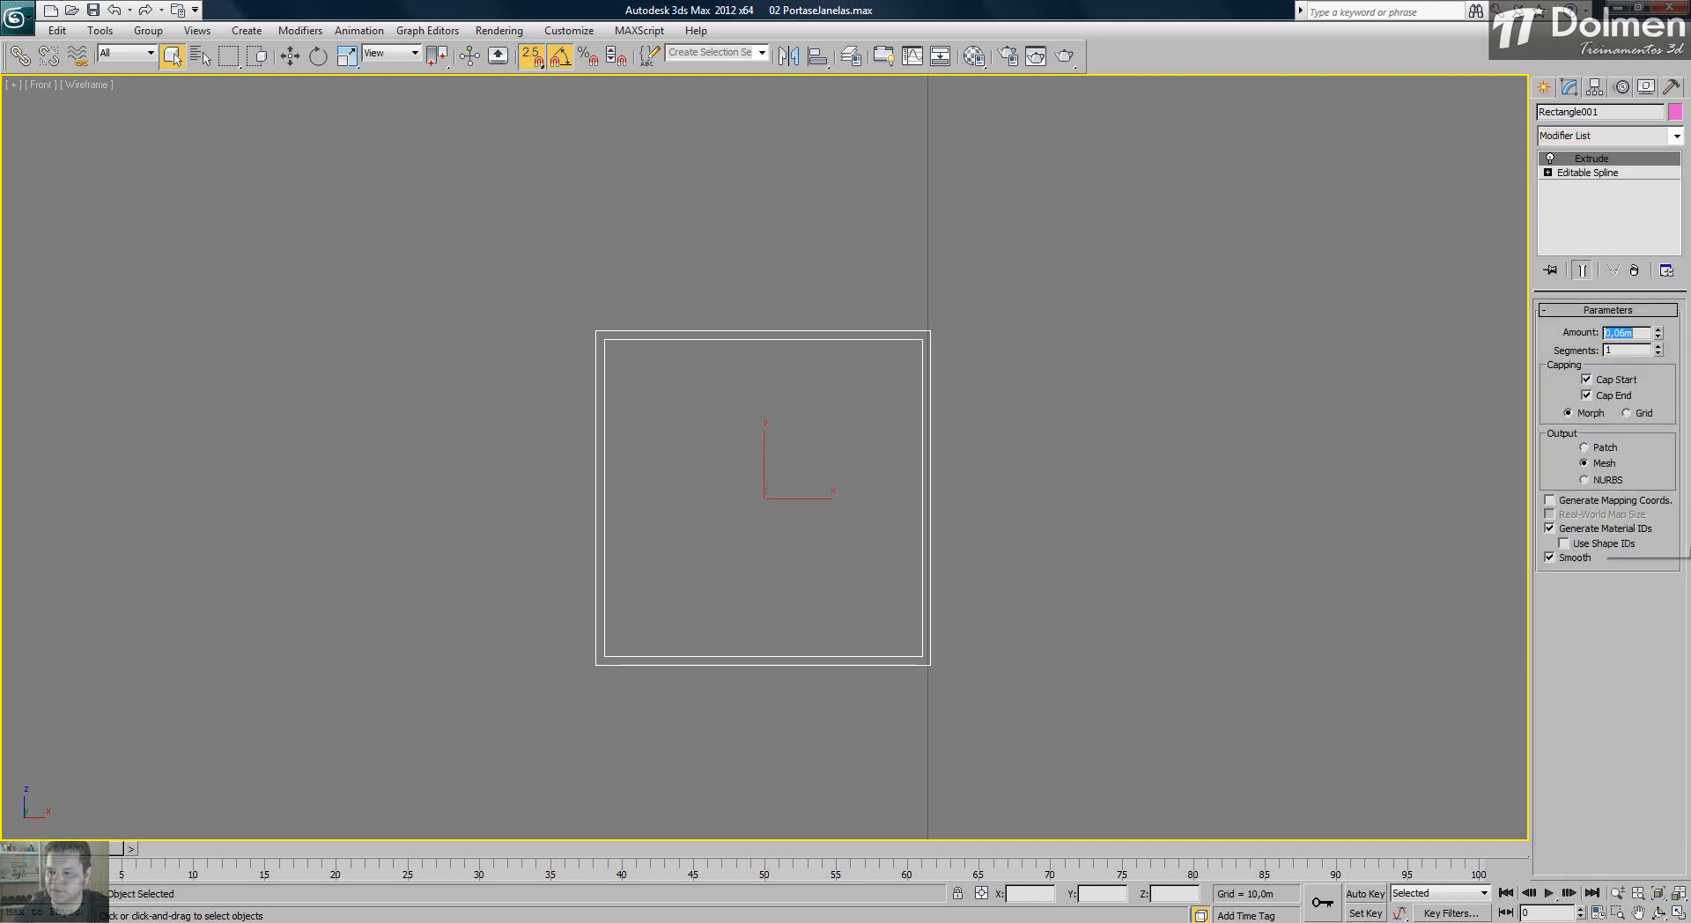
- Restore the four-view layout and inspect the extruded window frame against the walls in perspective
left_click(1678, 914)
right_click(1188, 684)
key("z")
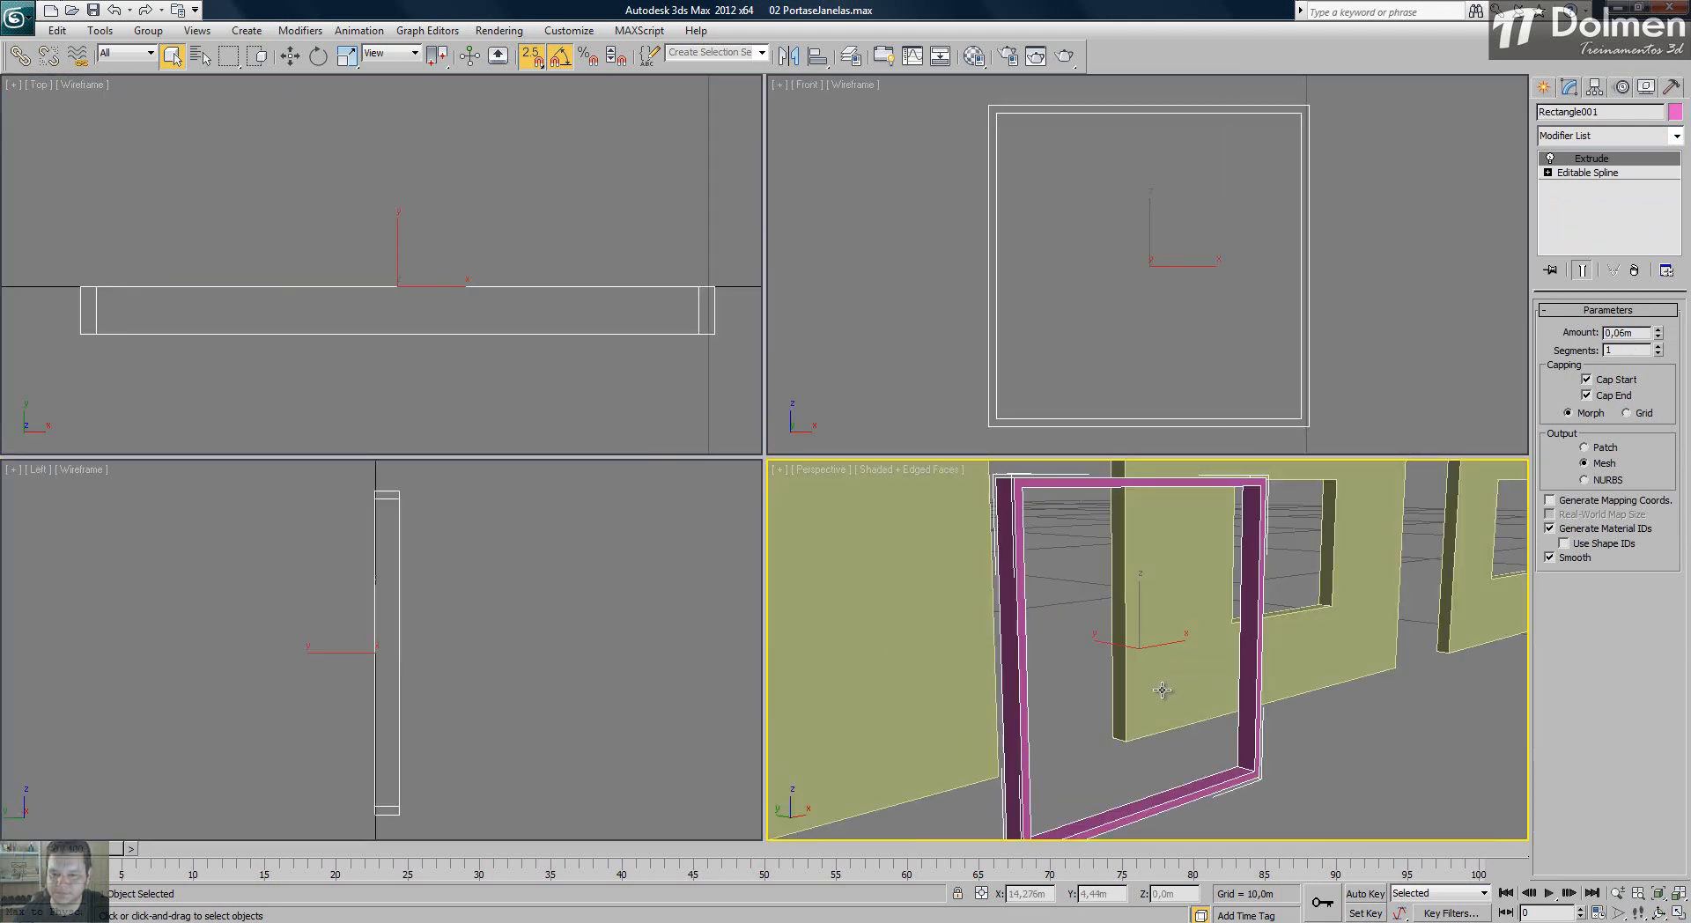
middle_click_drag(1181, 725, 1184, 683)
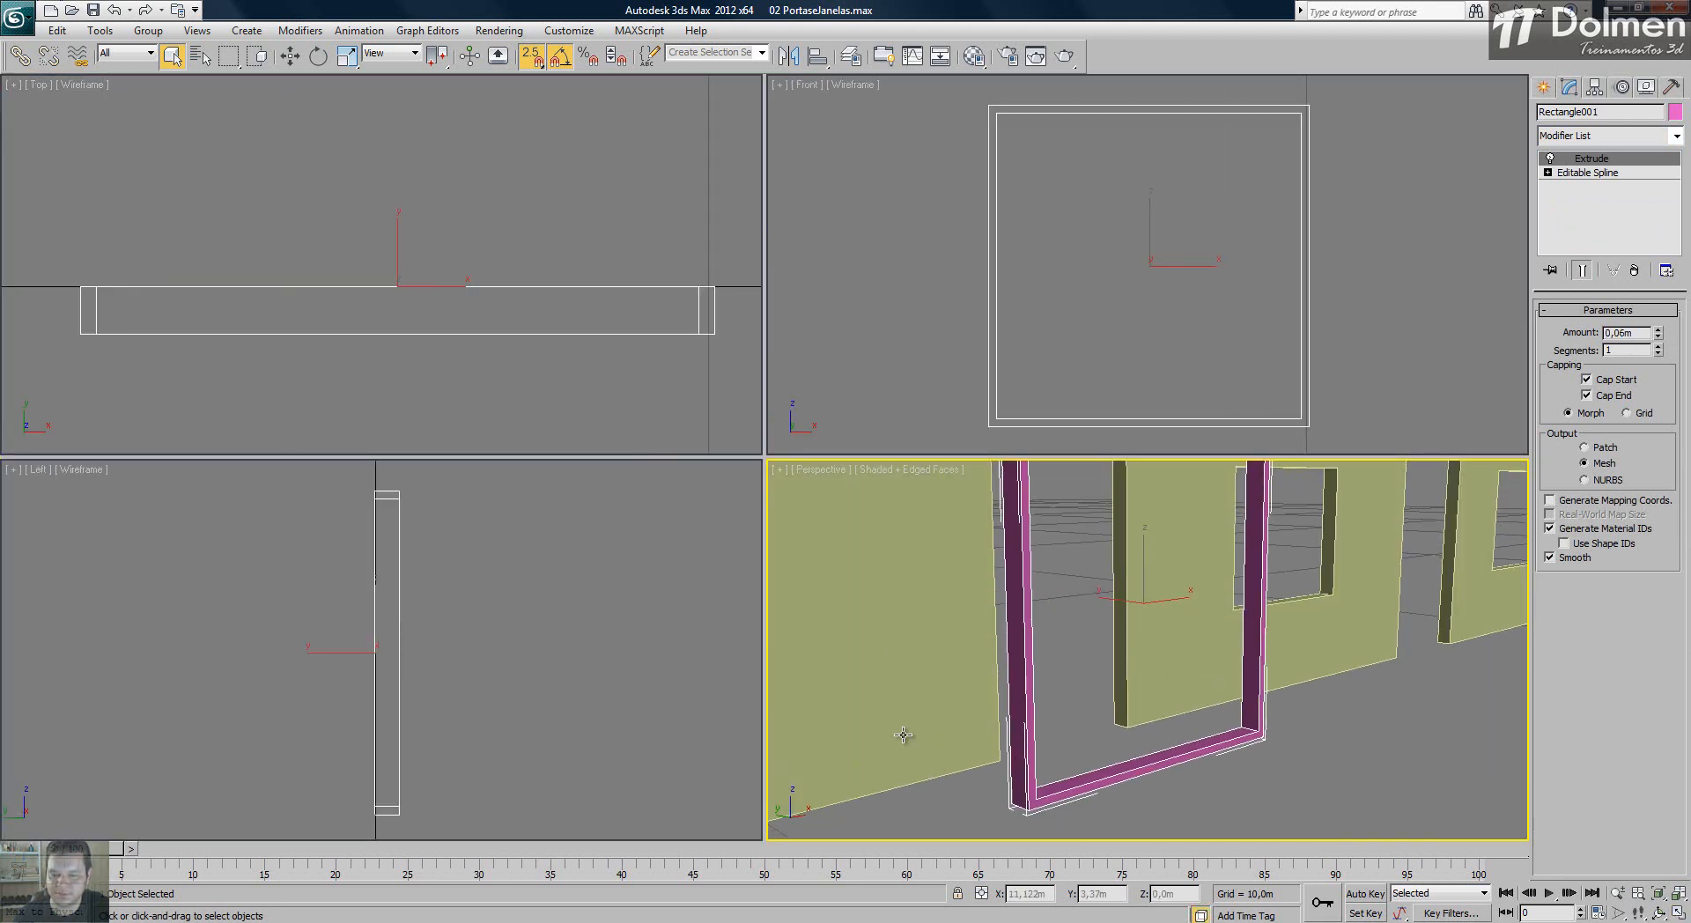
- In the maximized Front view, draw a 0,76 × 0,76 m rectangle snapped to the inner corners of the outer window frame
right_click(494, 228)
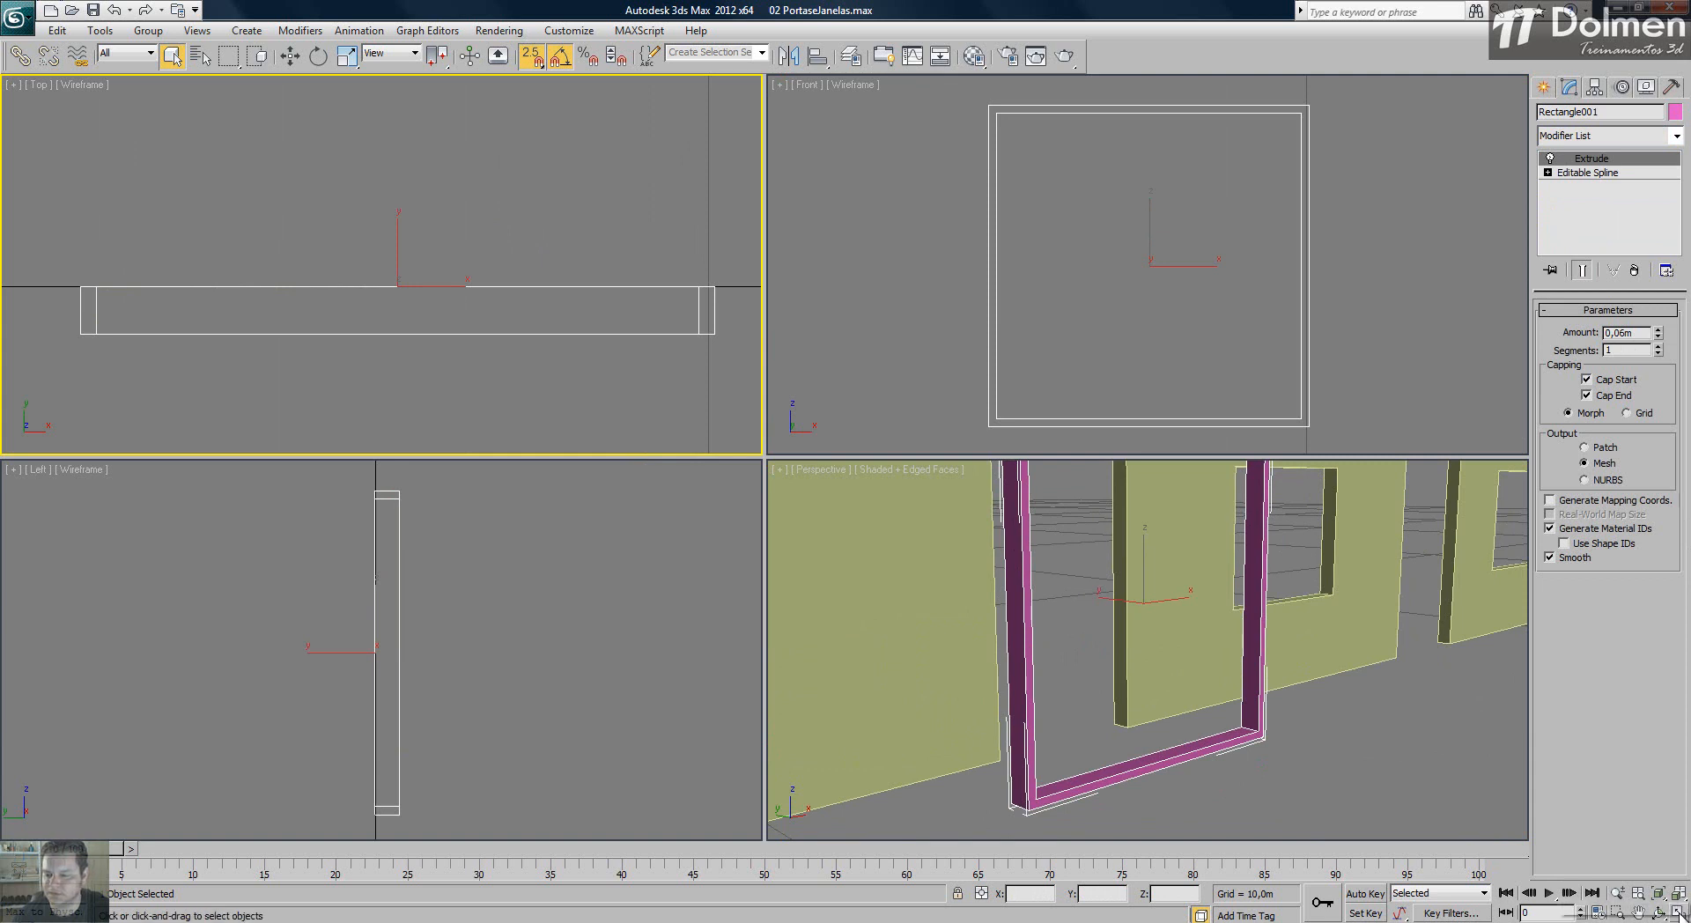
right_click(1369, 298)
left_click(1677, 892)
left_click(1678, 912)
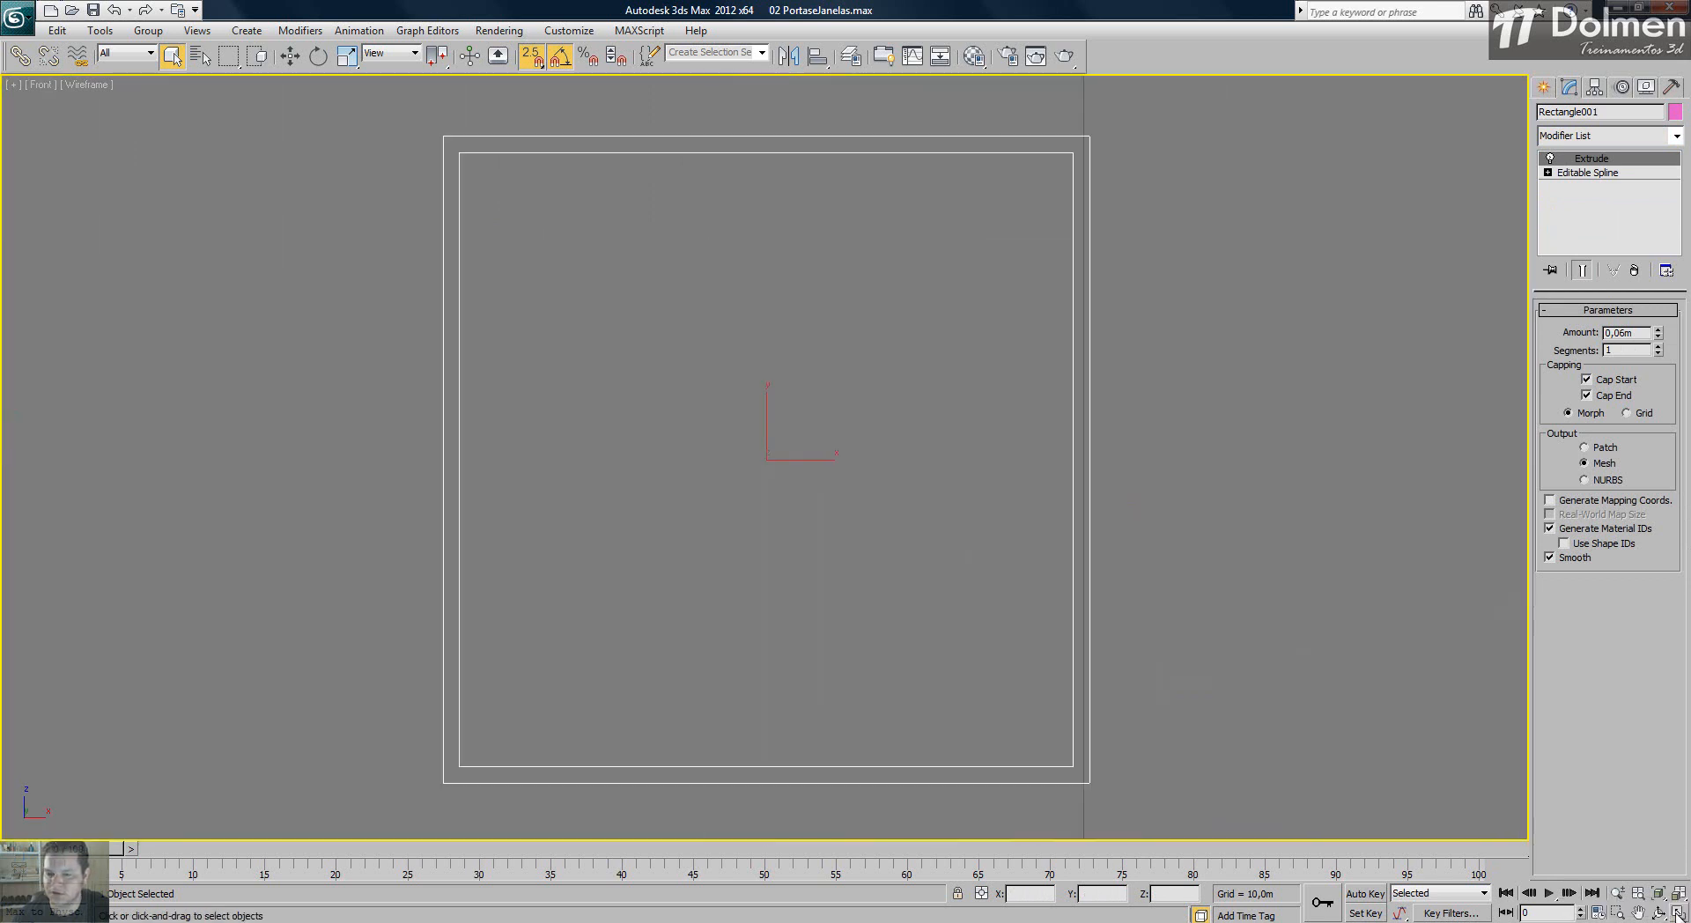
left_click(1544, 86)
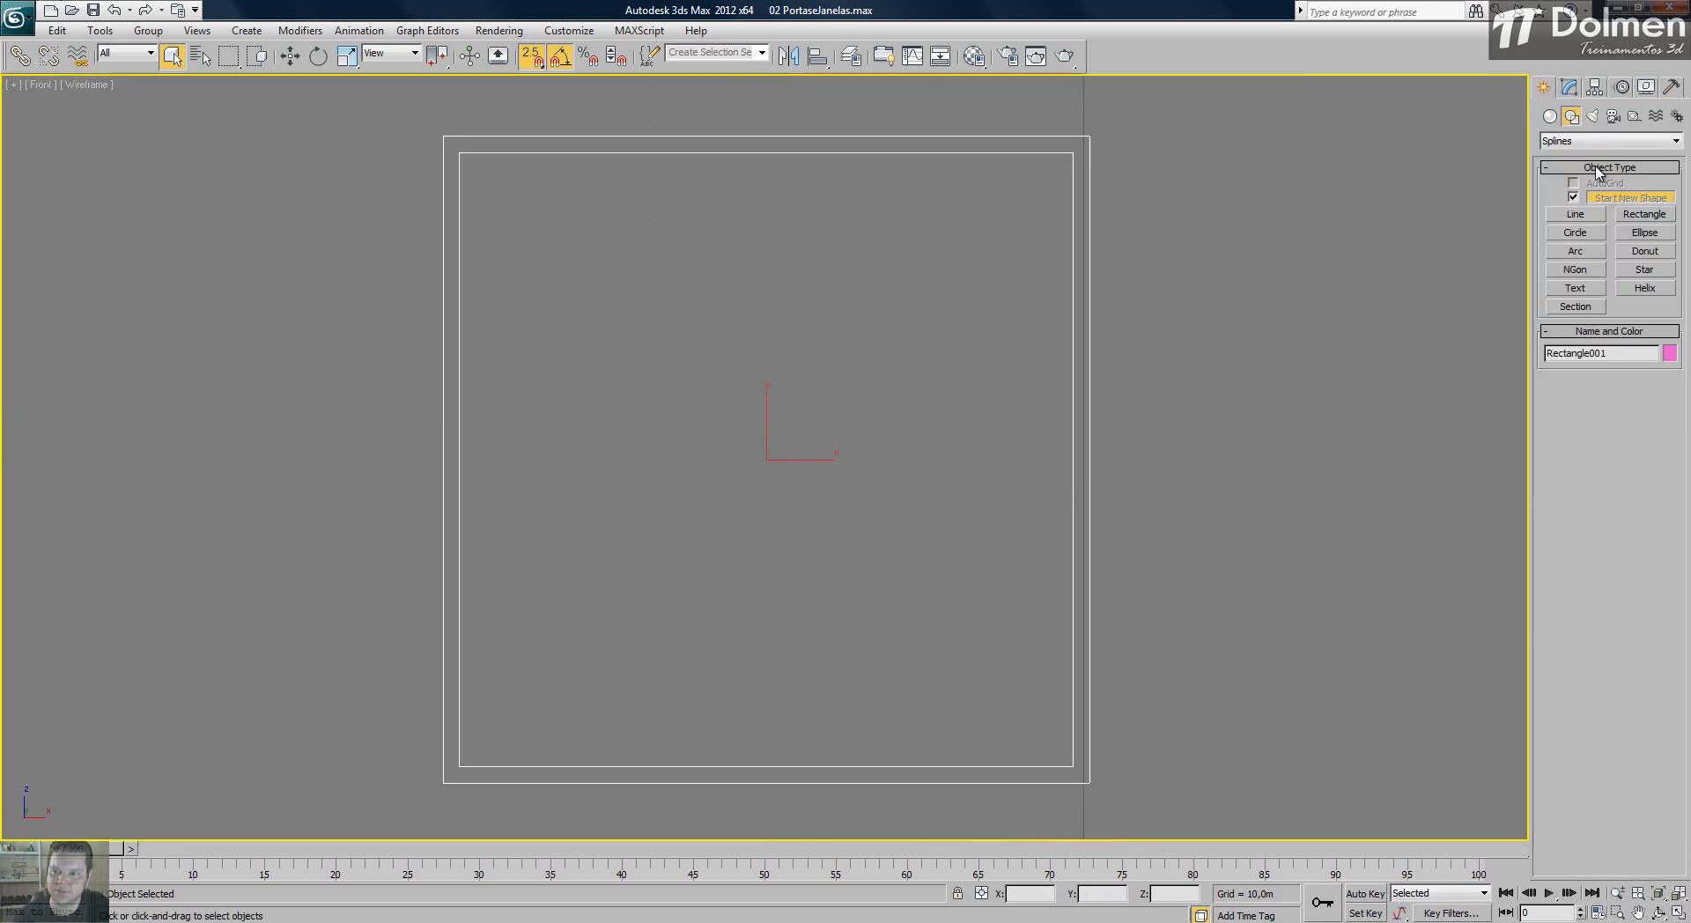
left_click(1644, 214)
mouse_move(459, 153)
left_mouse_down()
mouse_move(630, 362)
mouse_move(1121, 804)
mouse_move(1063, 757)
left_mouse_up()
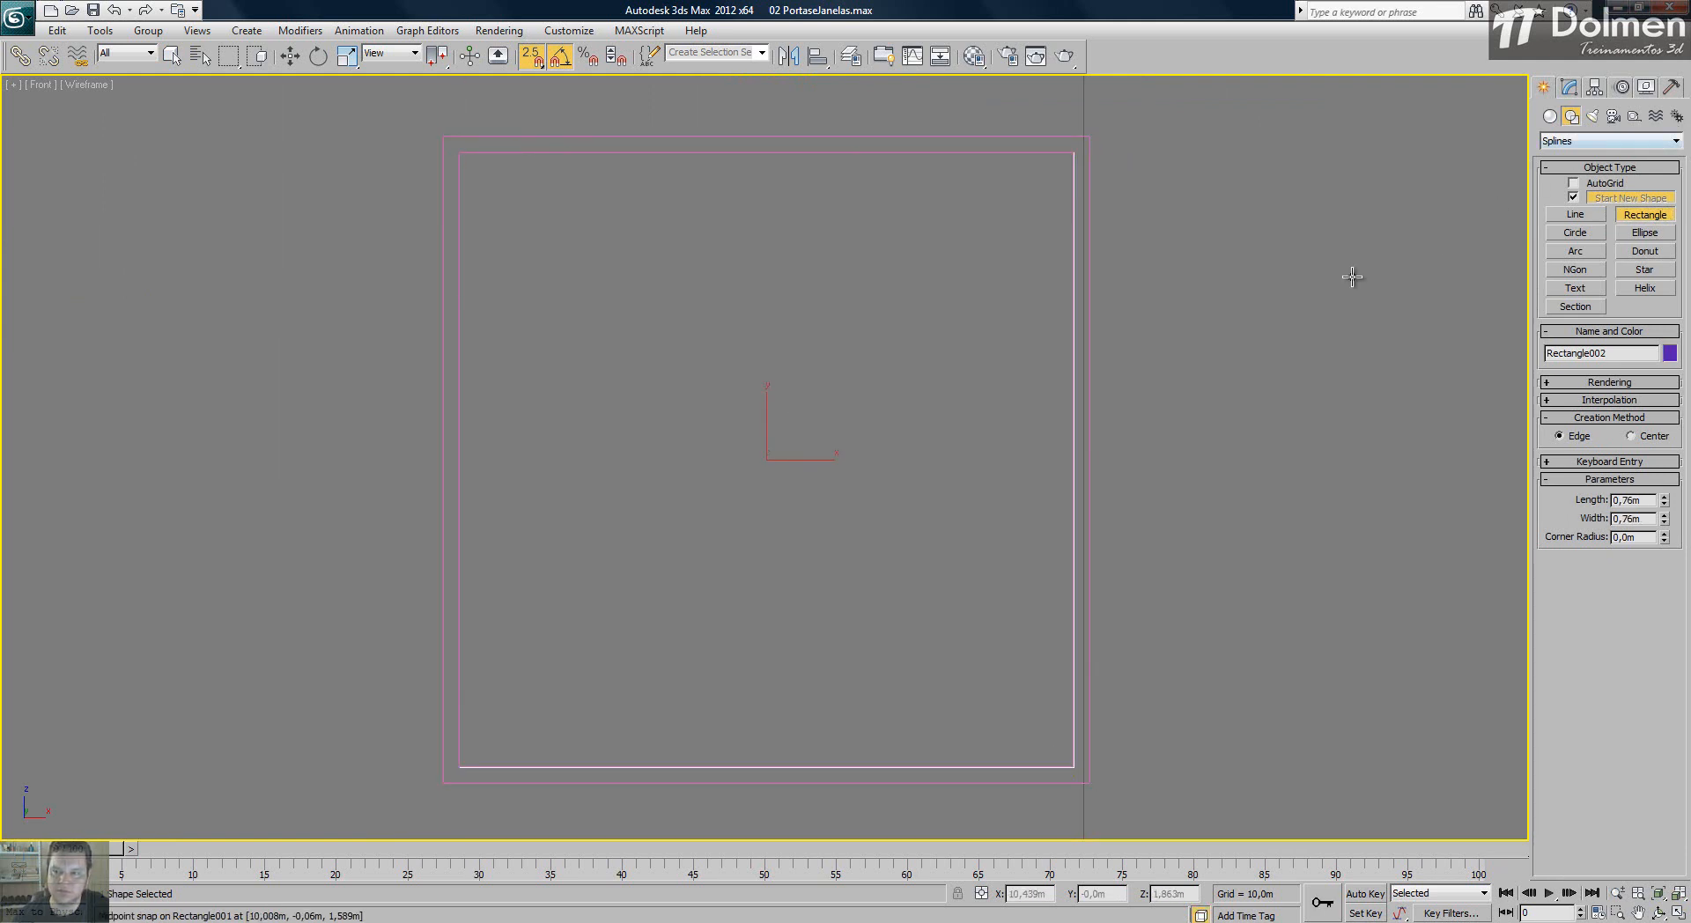
right_click(1105, 271)
- Convert the second rectangle to an Editable Spline and outline it inward at Spline level to form the sash profile
right_click(1094, 420)
mouse_move(1250, 572)
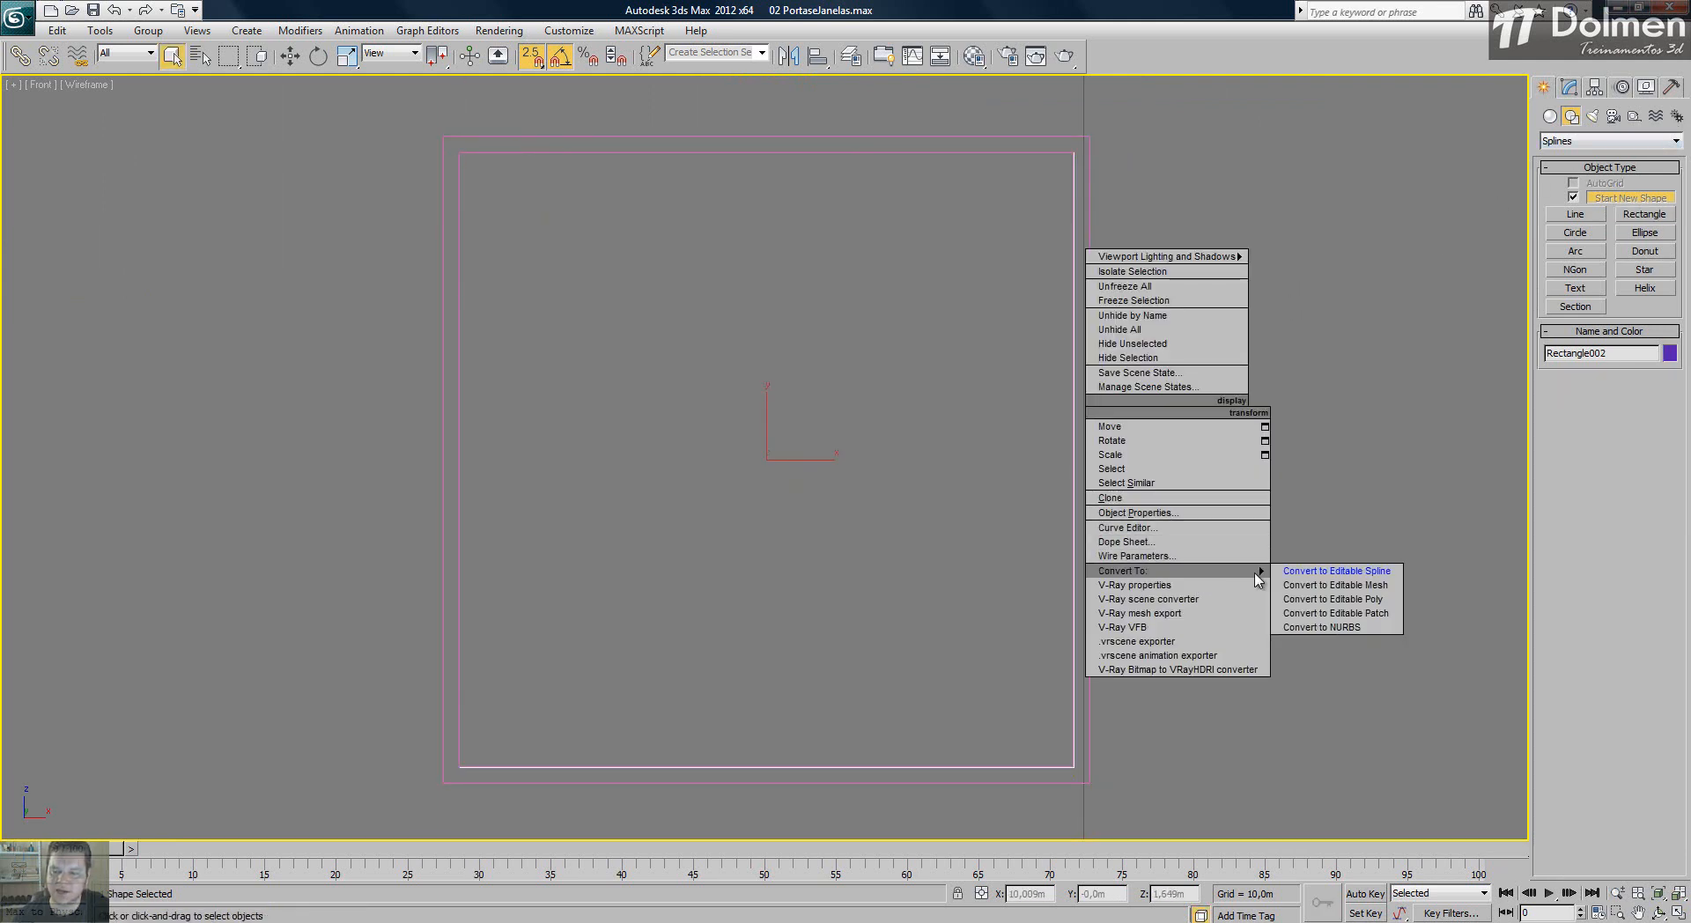
left_click(1310, 577)
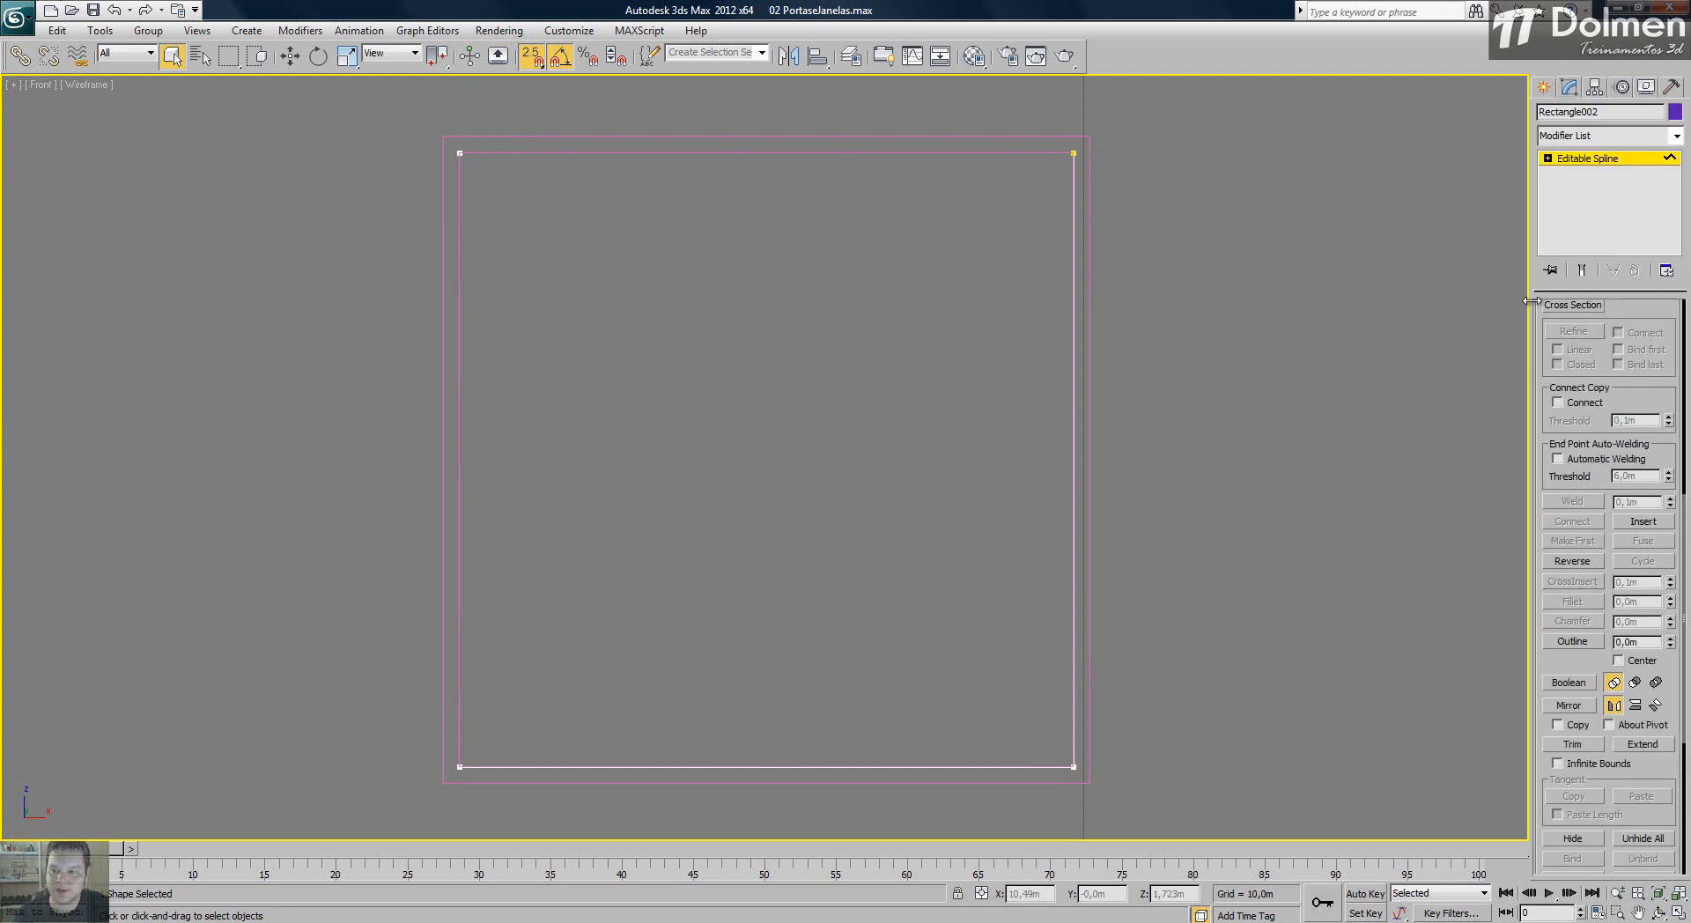
left_click_drag(1635, 321, 1640, 871)
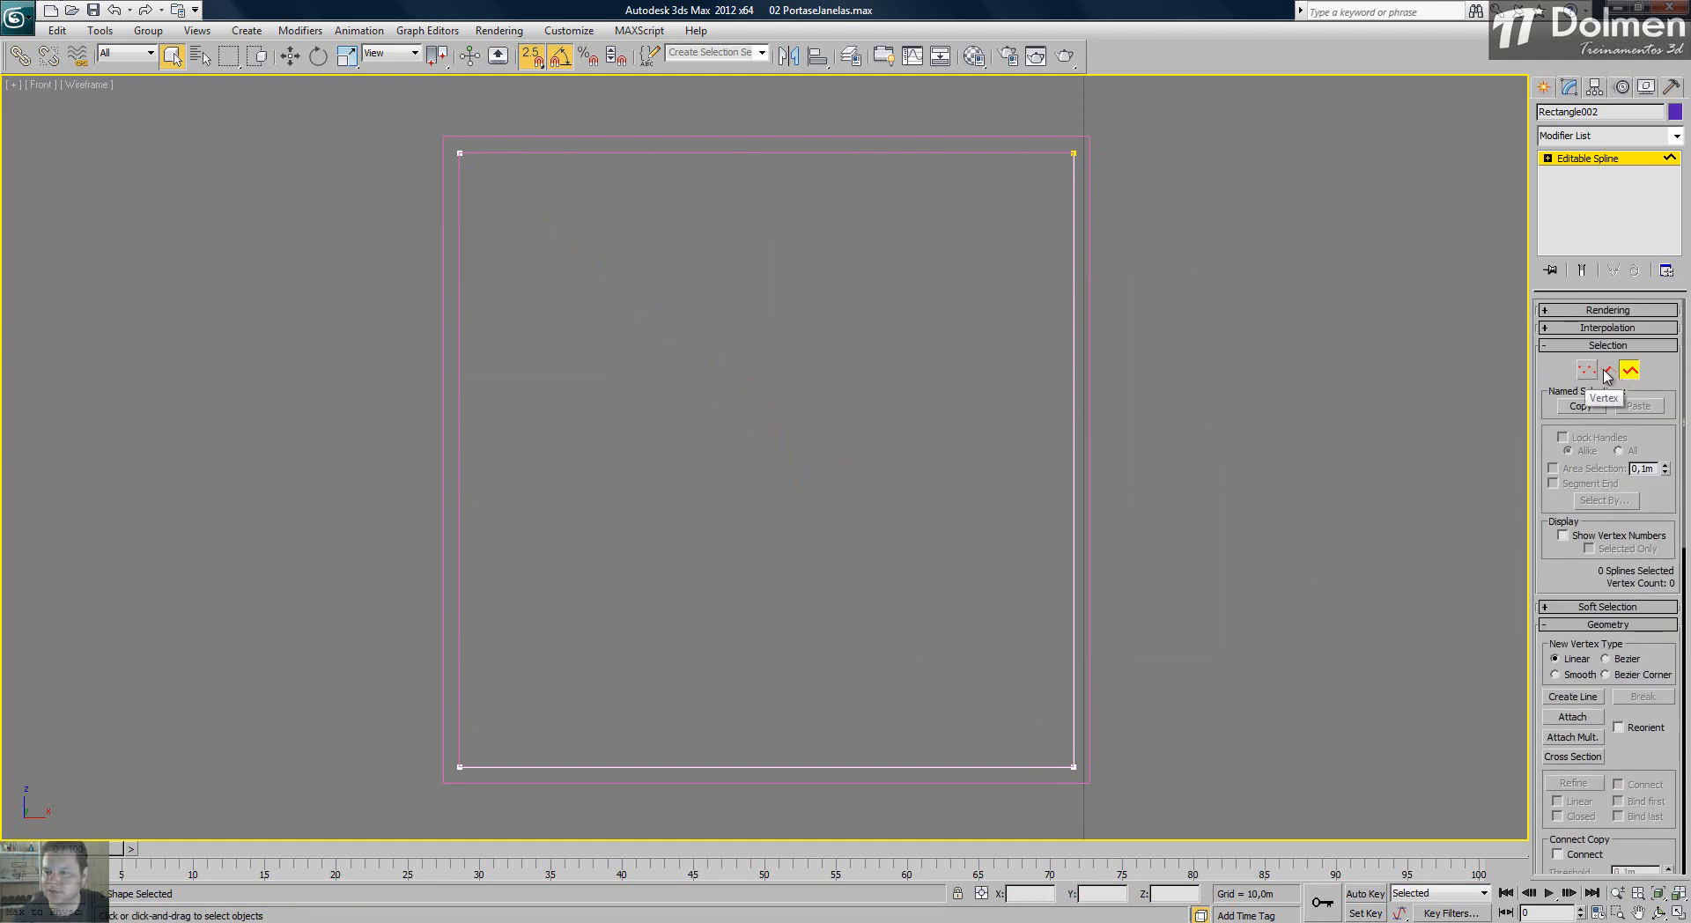
left_click_drag(1579, 579, 1560, 77)
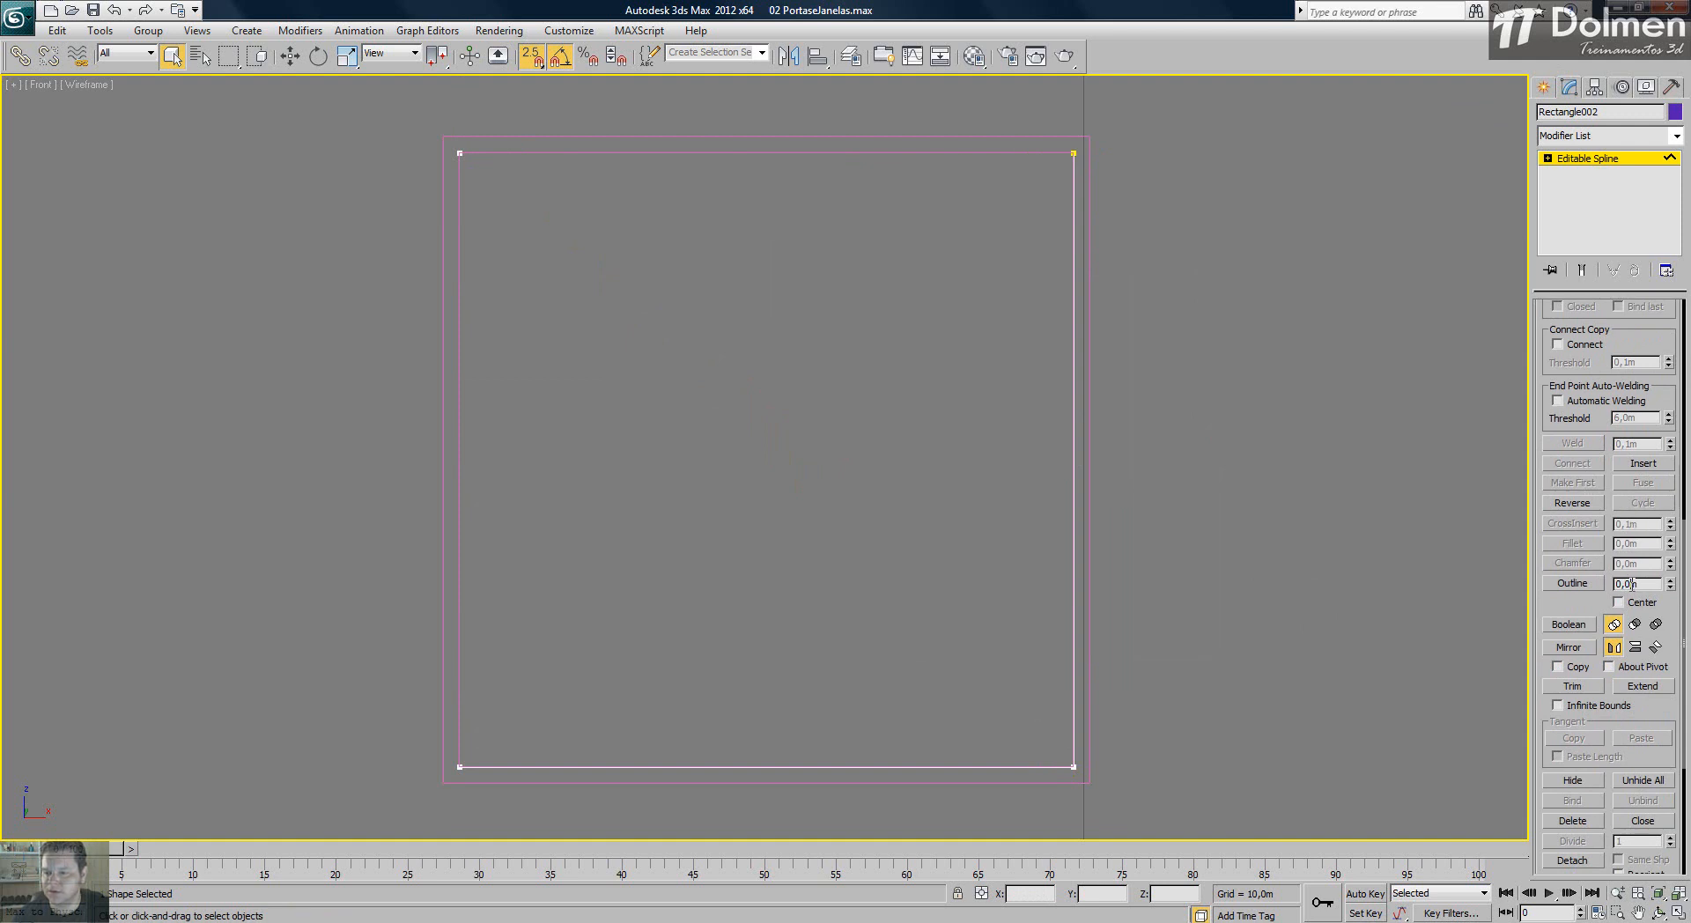
key("Return")
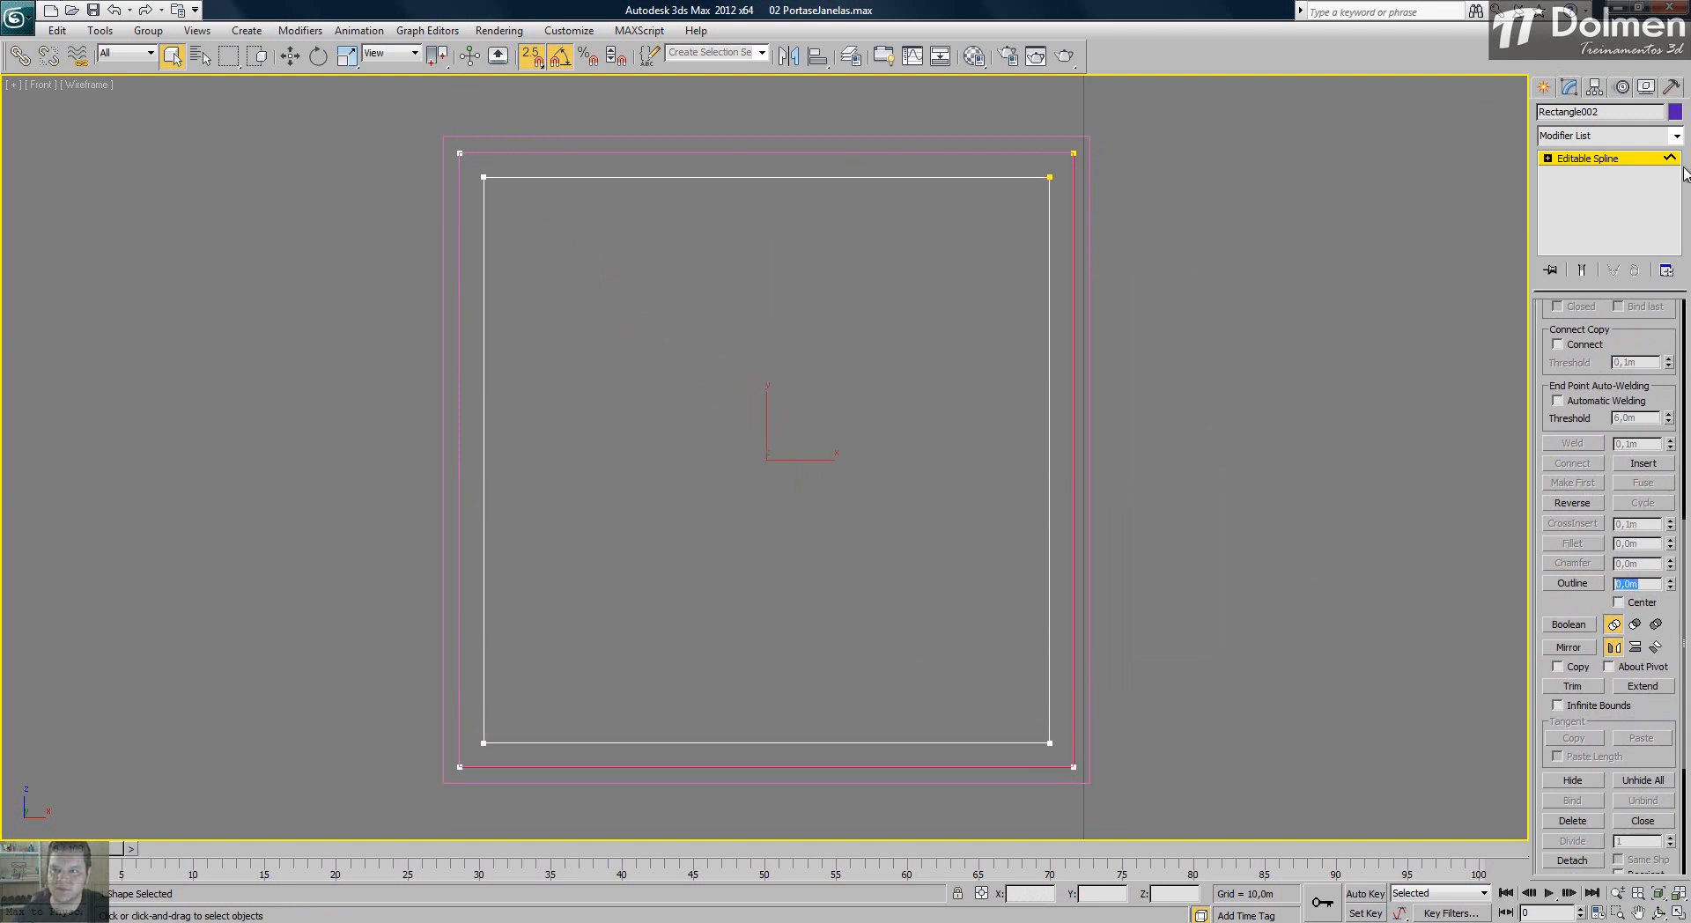
- Add an Extrude modifier of 0,04m to the second outline and check it in the four-view layout
left_click(1596, 137)
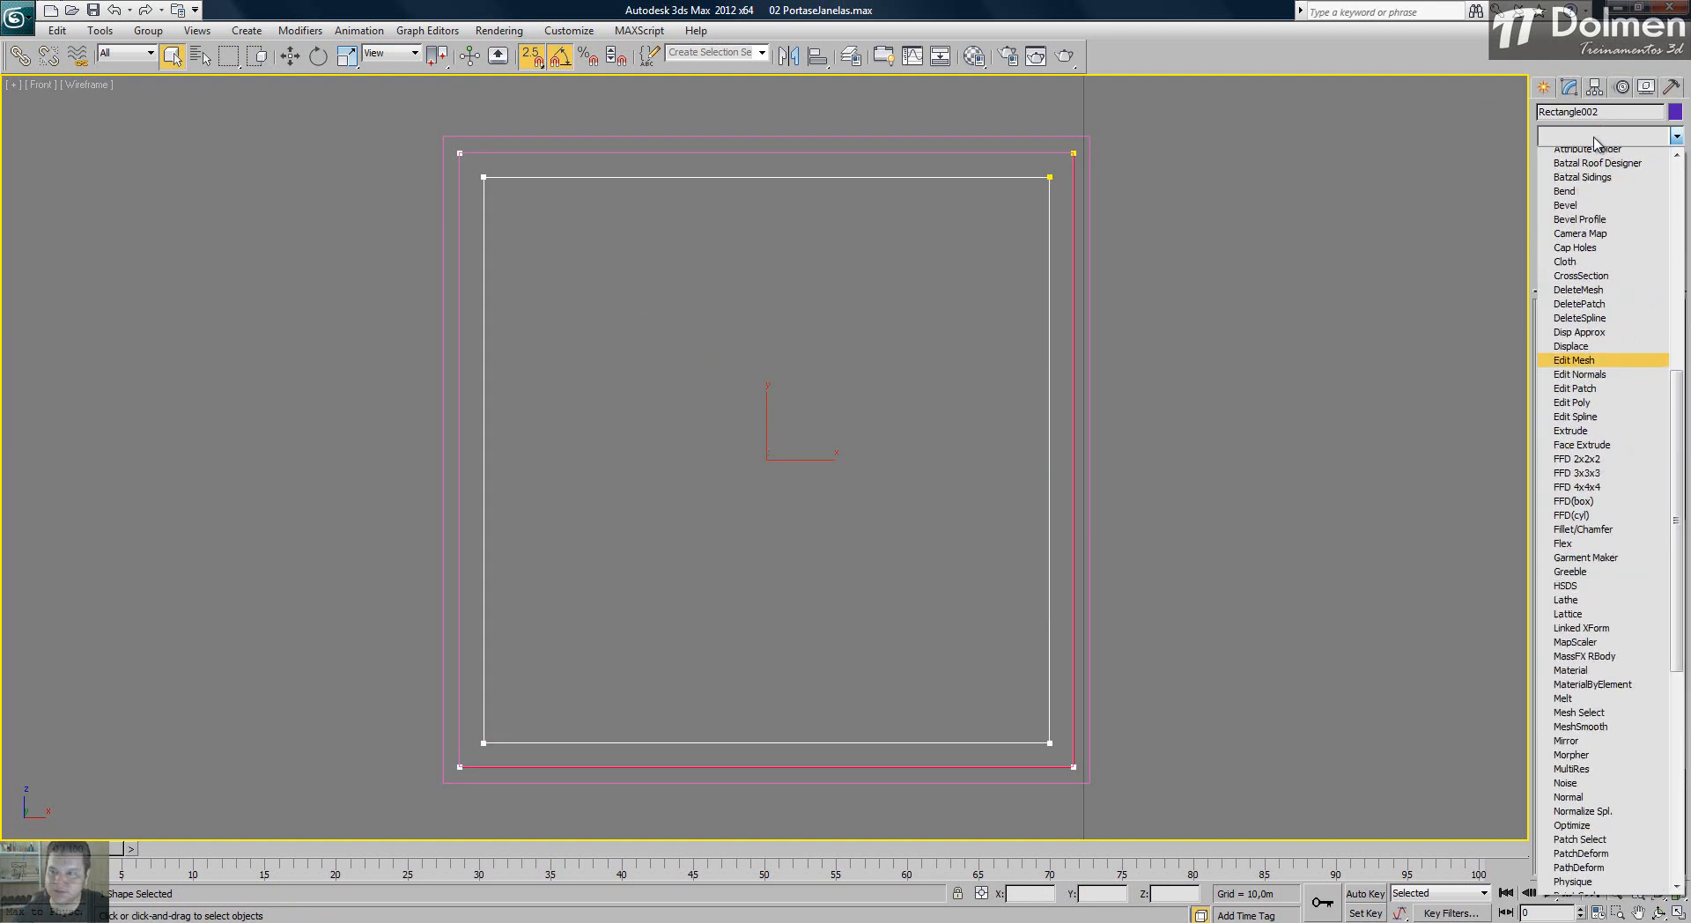
left_click(1571, 225)
left_click_drag(1618, 333, 1663, 337)
key("Return")
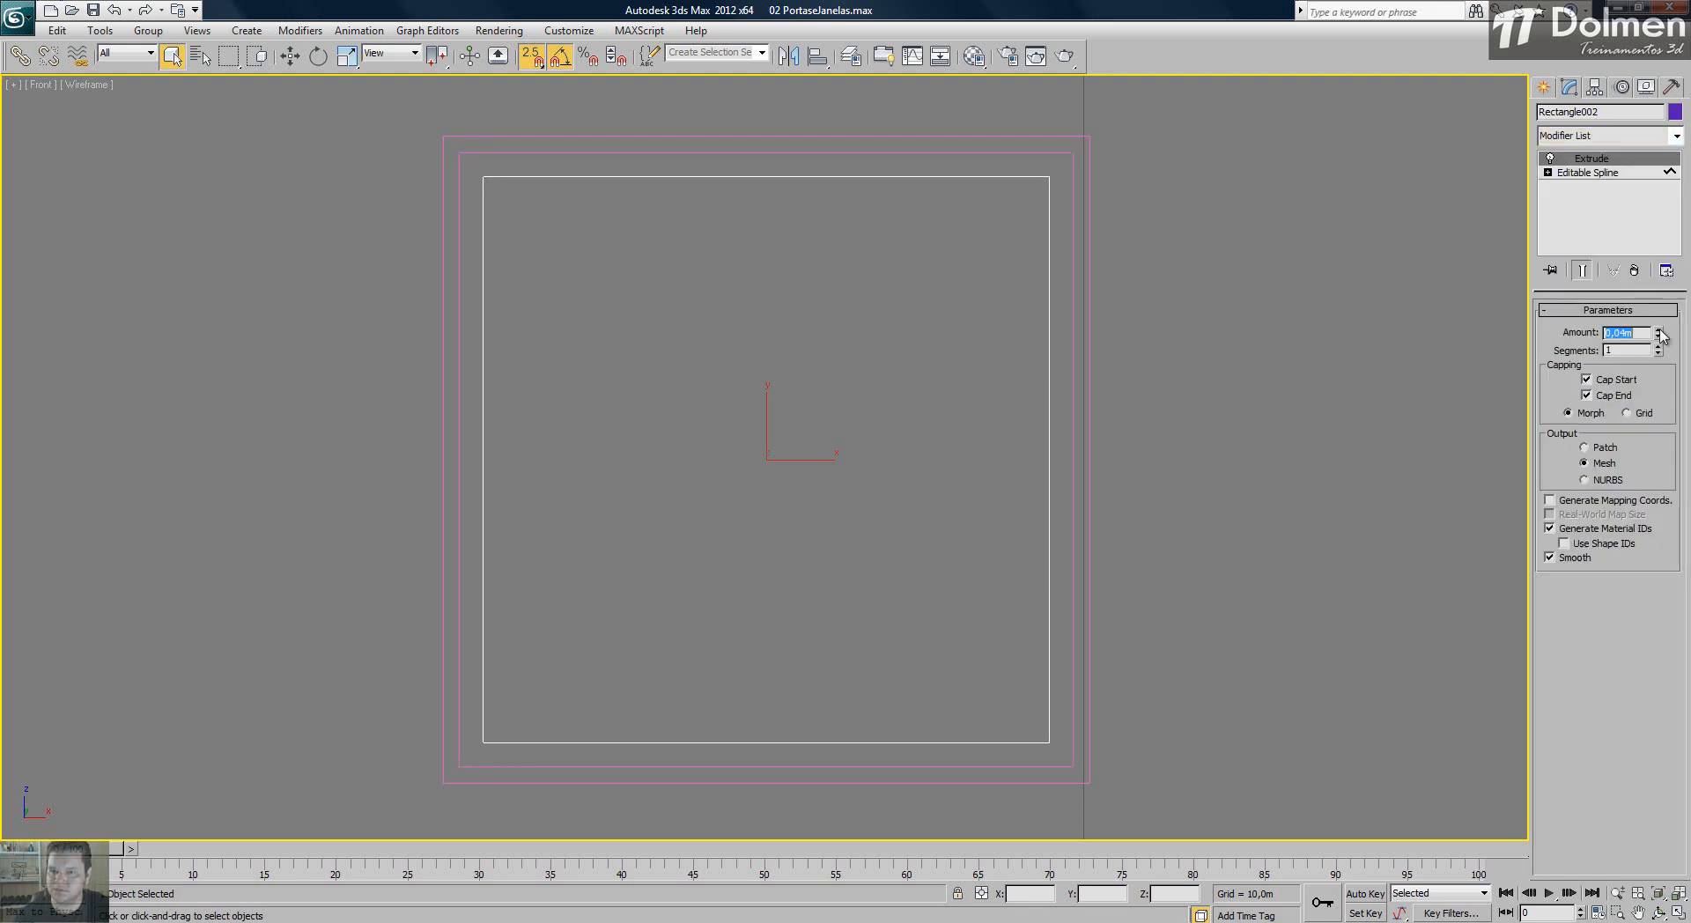
left_click(1678, 914)
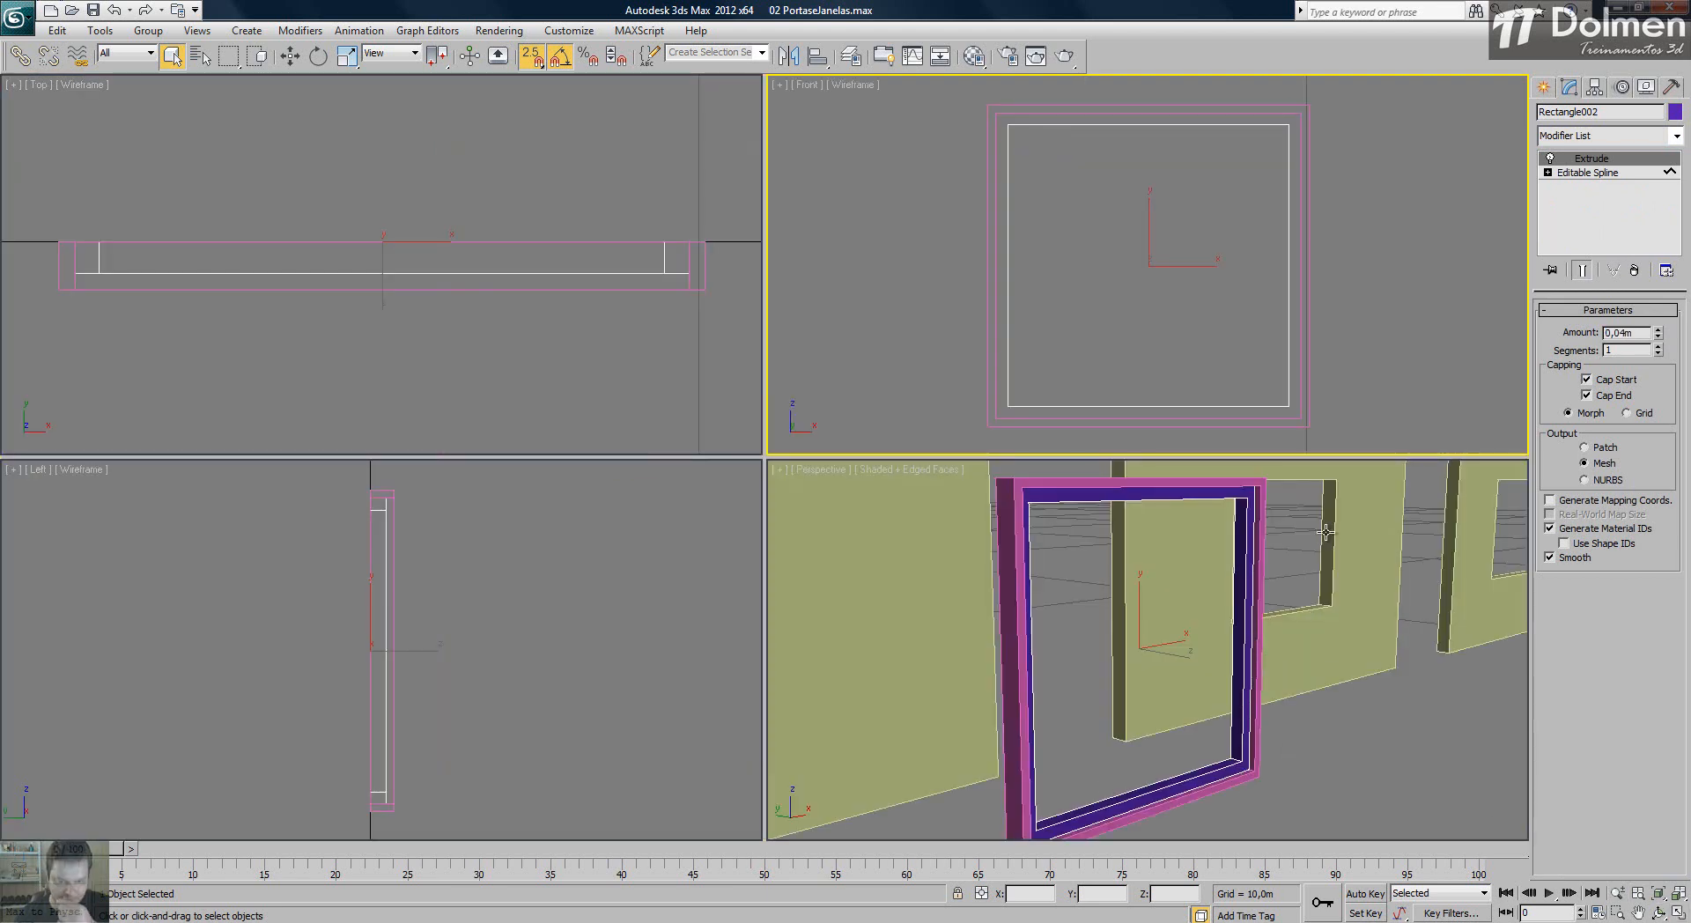
- In the maximized Front view, draw a third rectangle snapped to the inner corners of the second frame
left_click(1678, 914)
left_click(1544, 88)
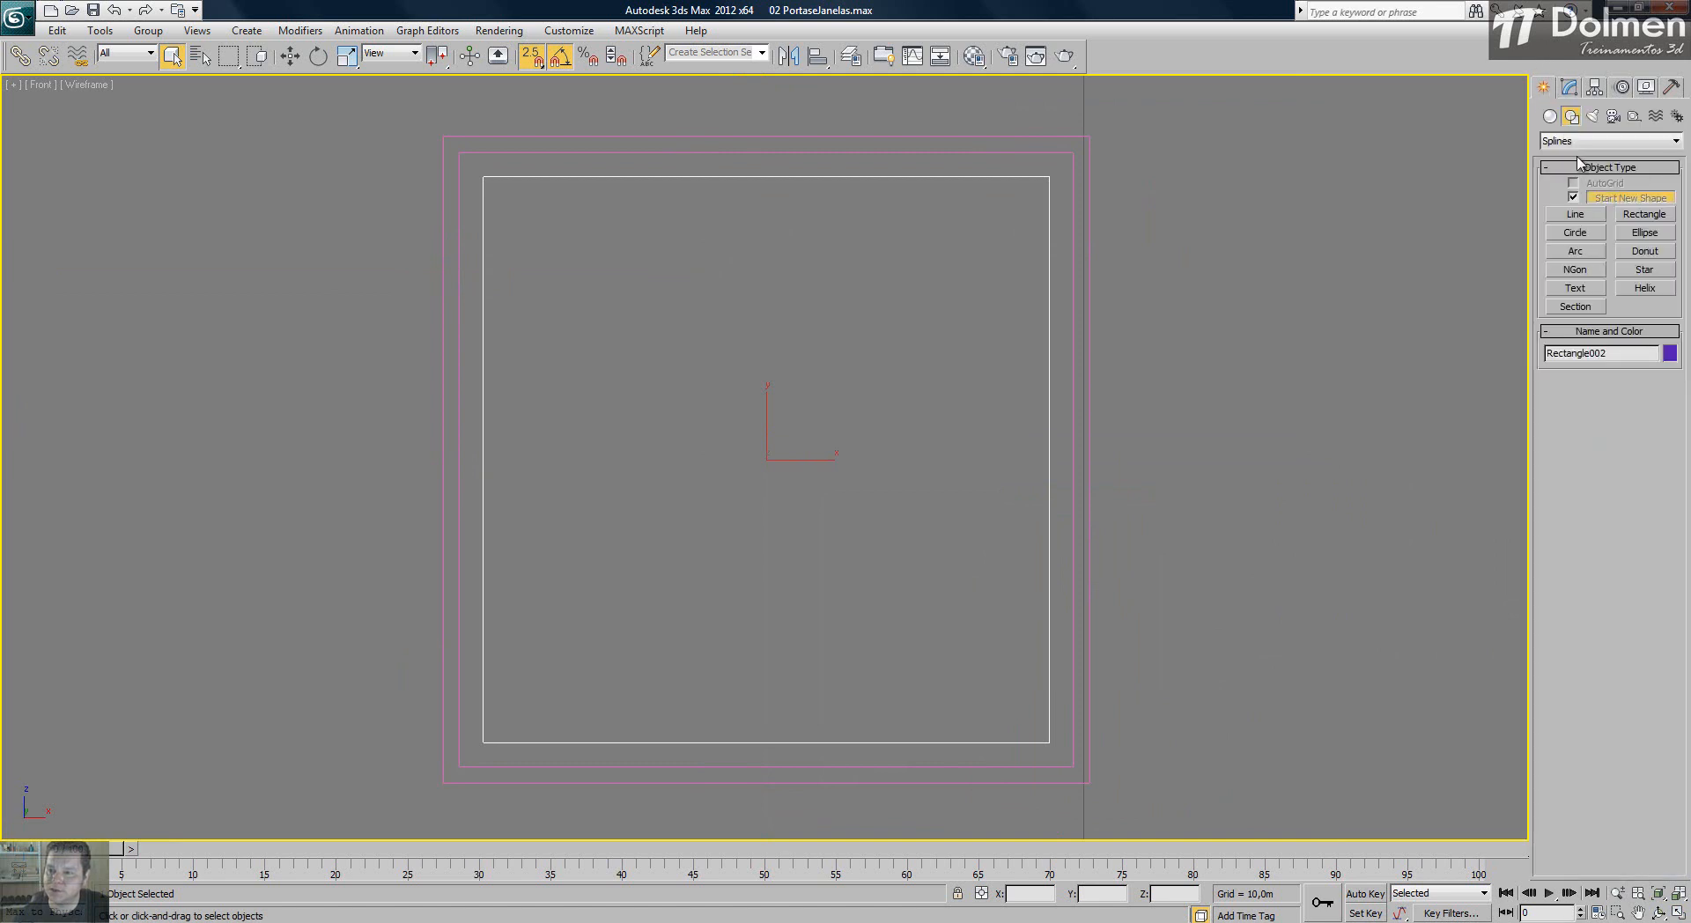
left_click(1644, 214)
left_click_drag(490, 173, 1049, 743)
right_click(928, 366)
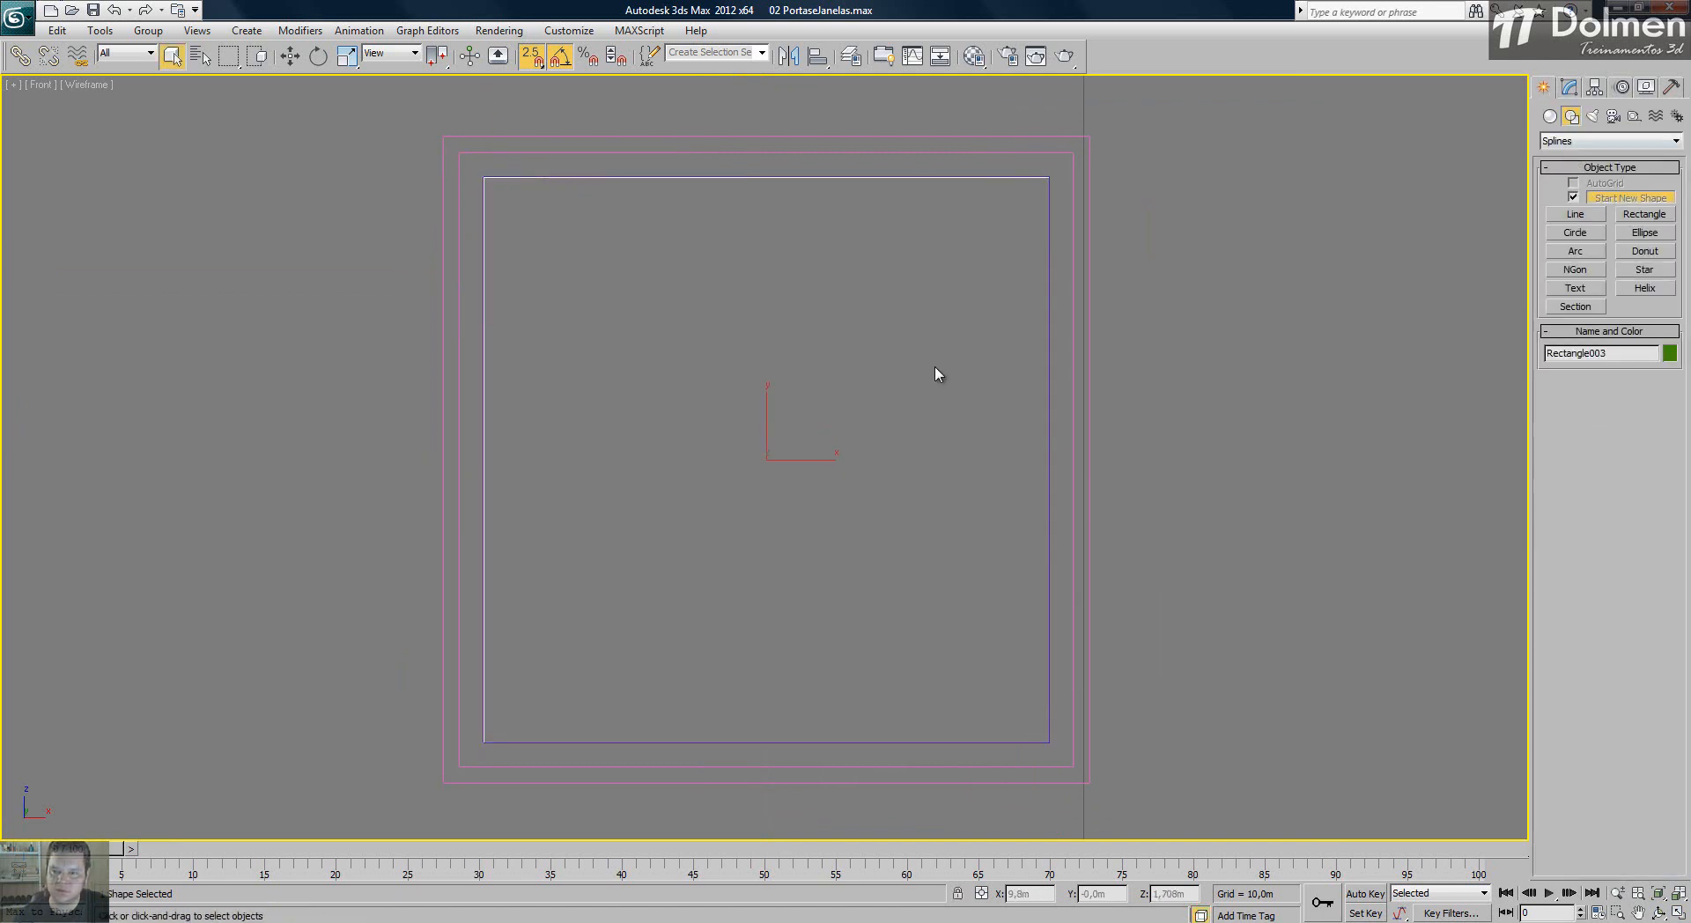
- Convert the third rectangle to an Editable Spline and outline it inward at Spline level as a thin innermost frame
right_click(942, 438)
mouse_move(1092, 601)
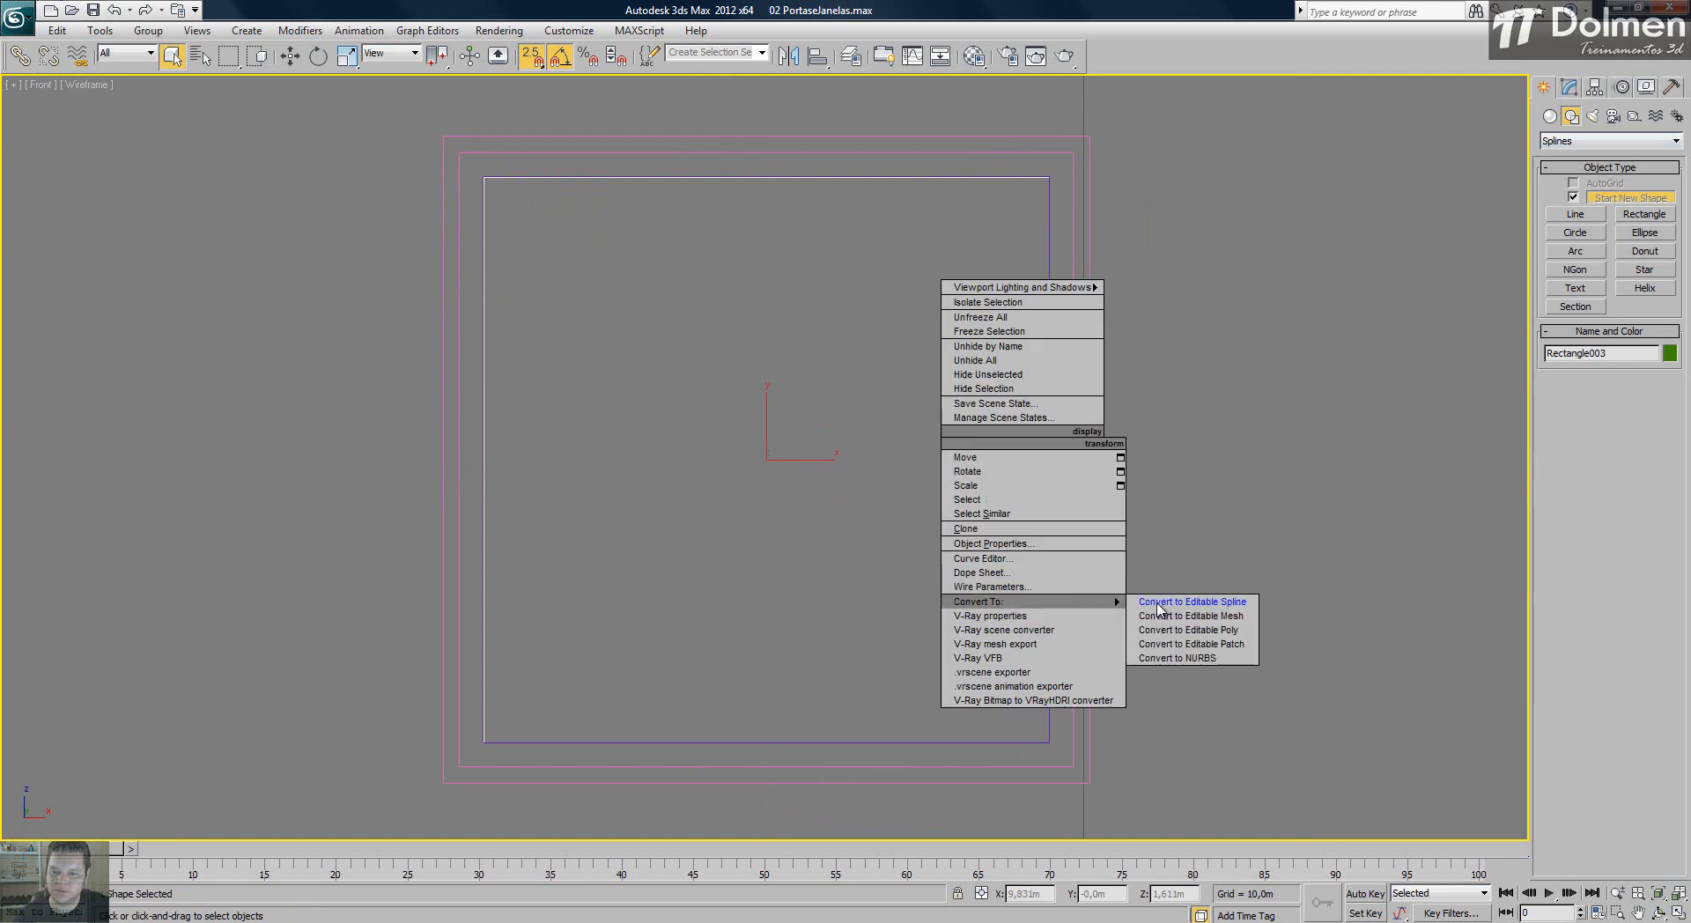
left_click(1233, 602)
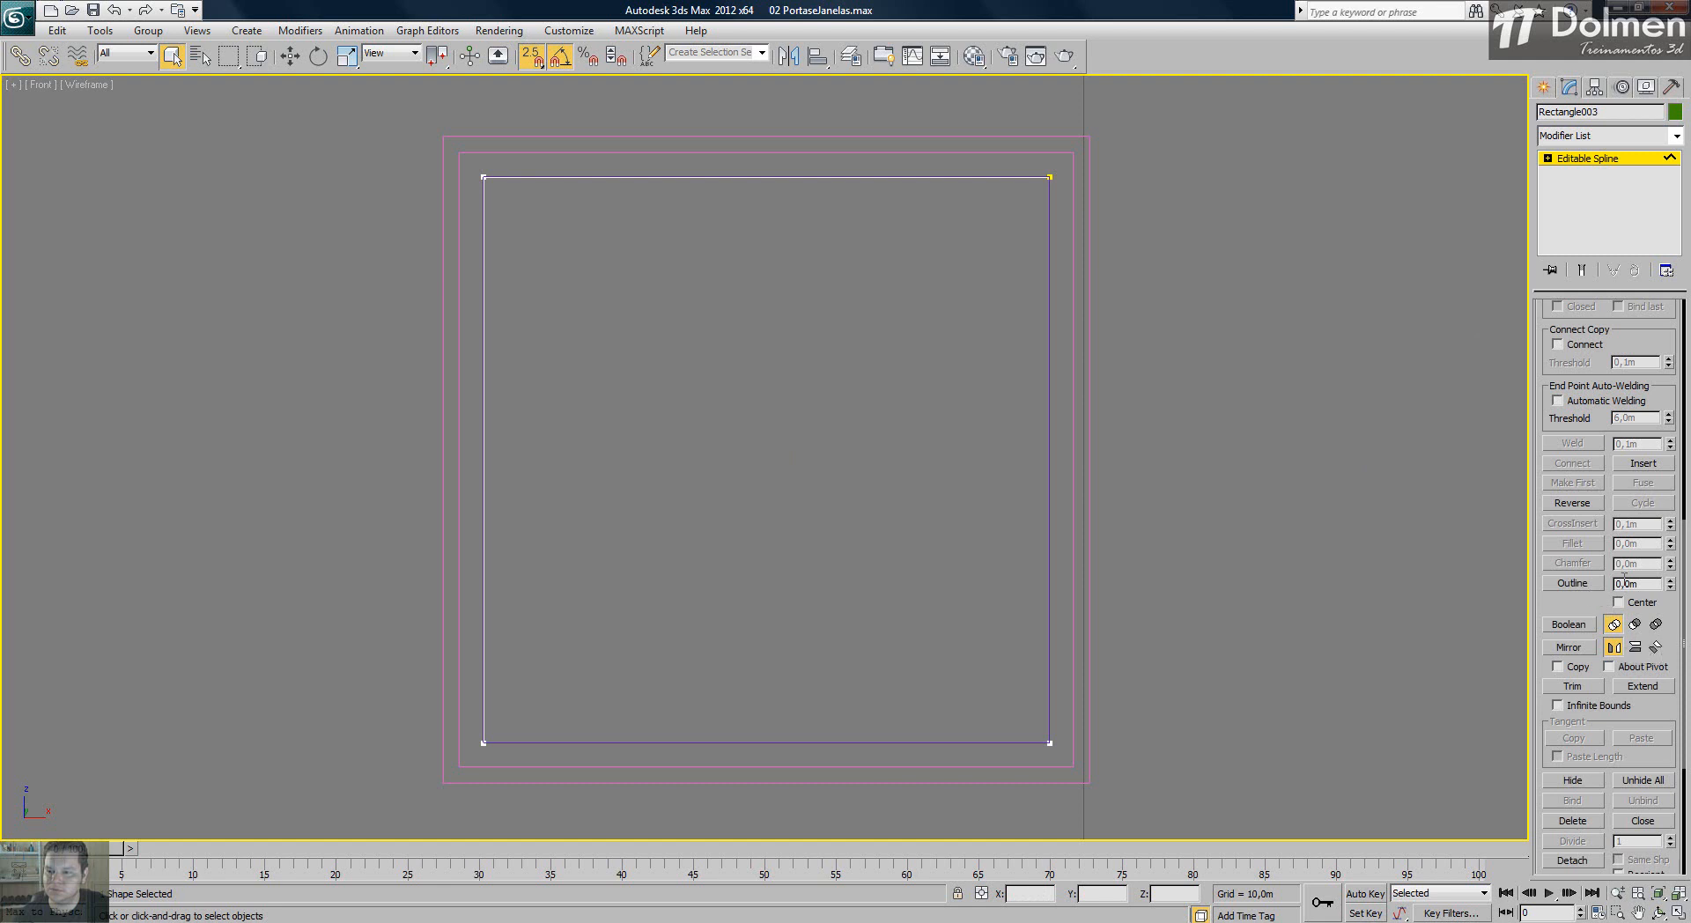
type("5")
key("Return")
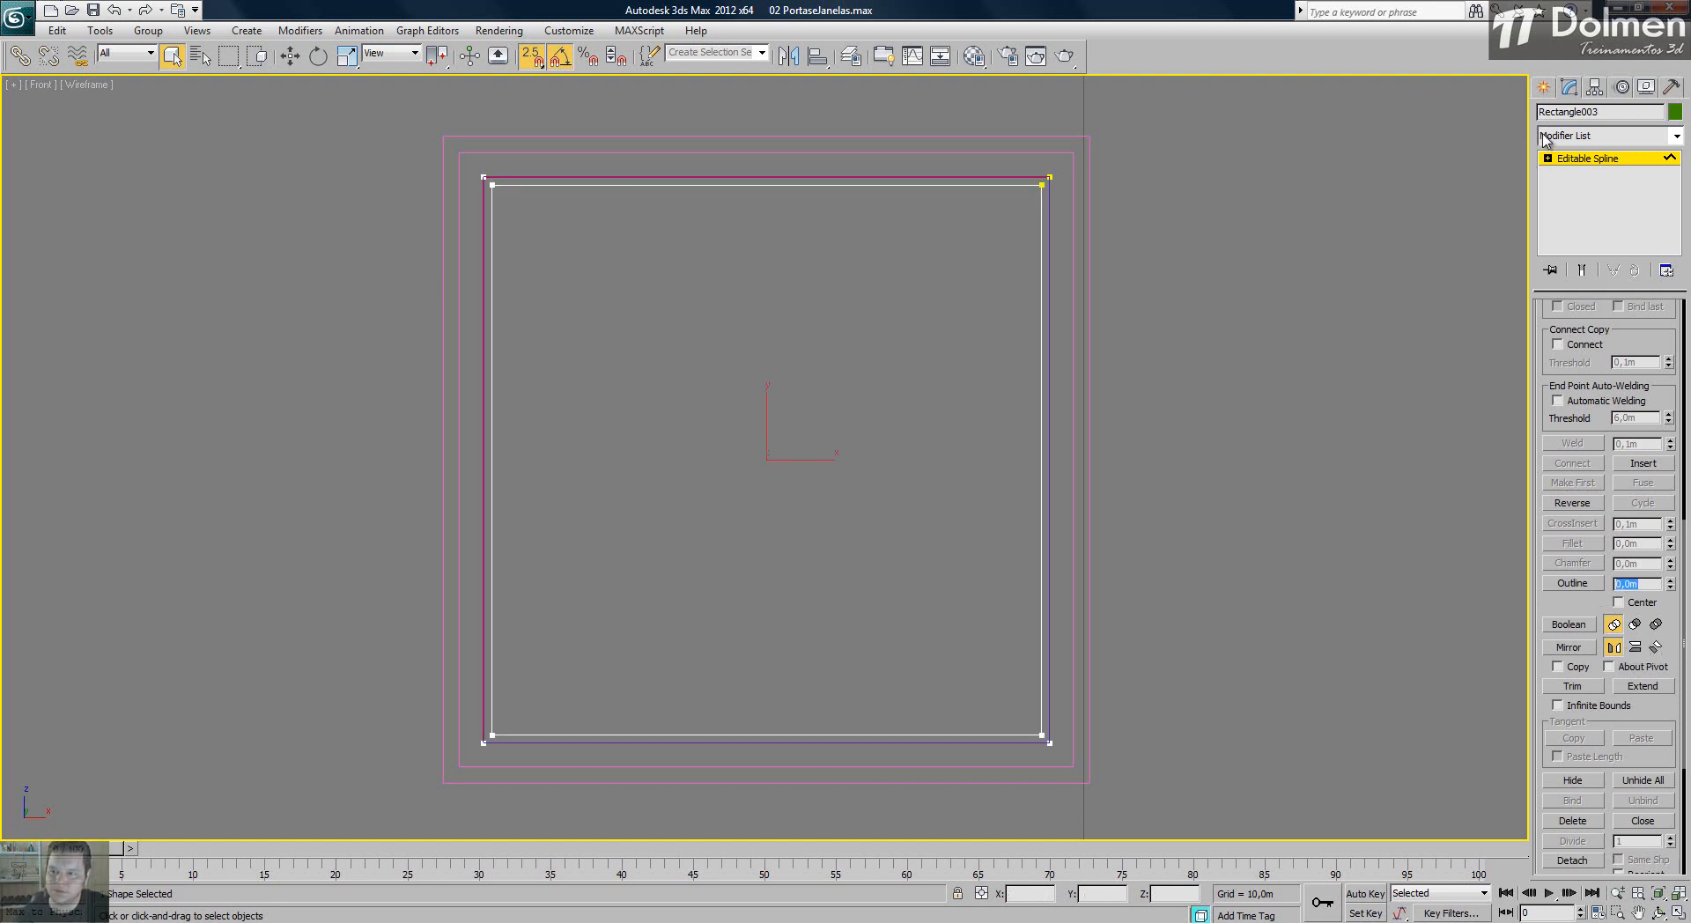
- Add an Extrude modifier of 0,03m to the innermost outline and check the nested frames in perspective
left_click(1588, 138)
key("e")
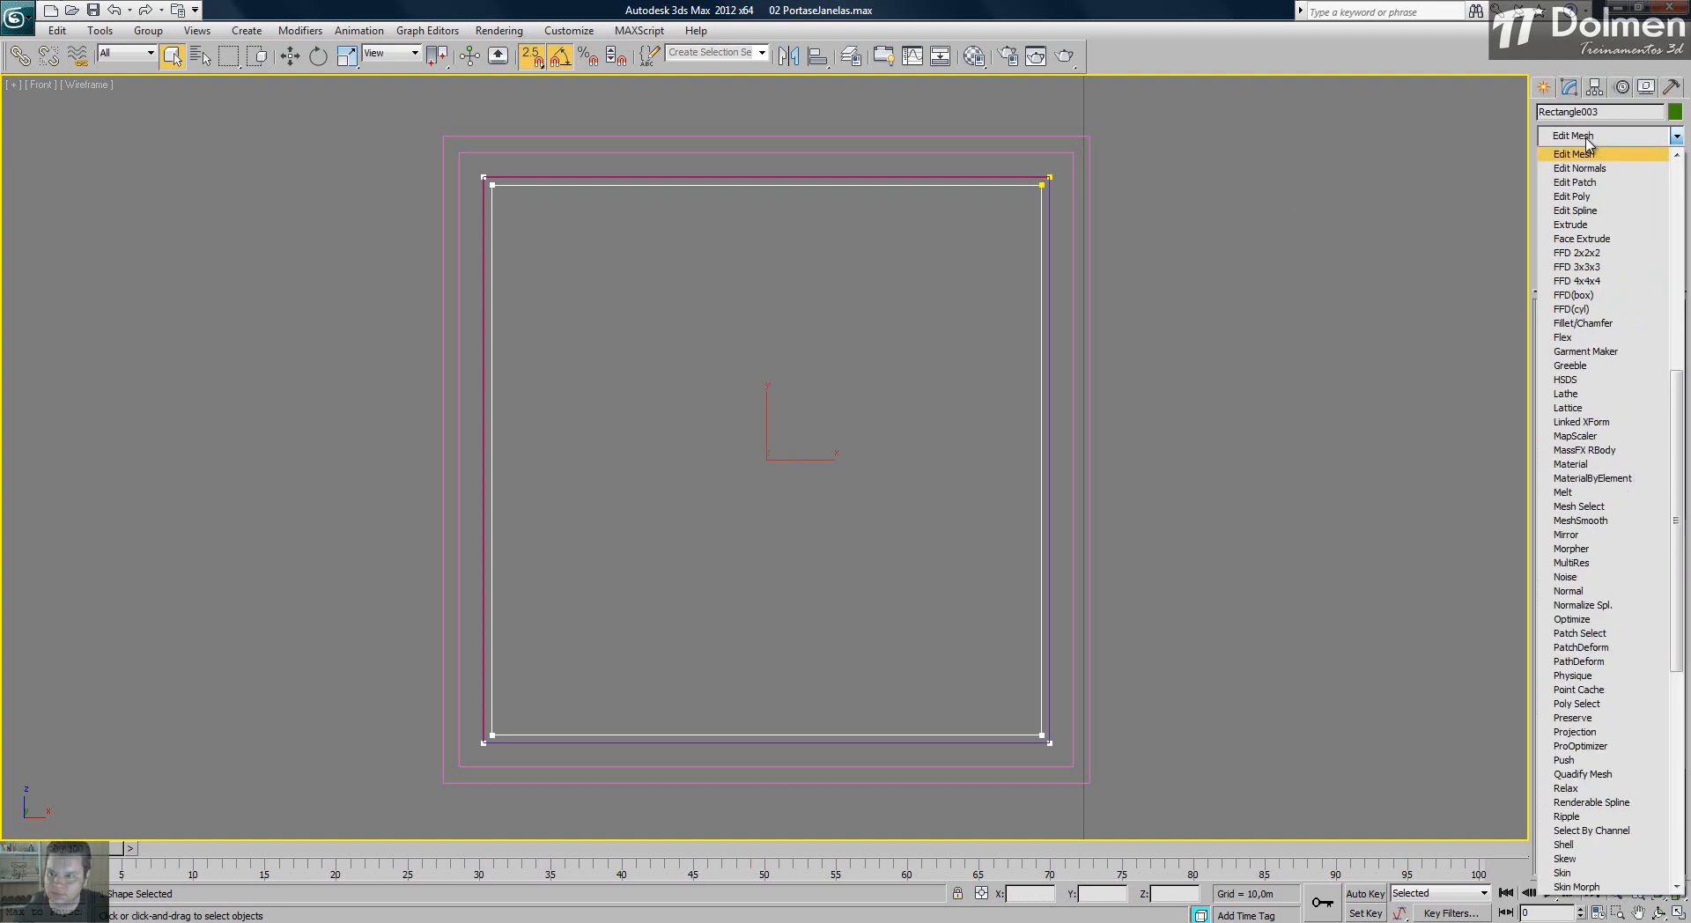
left_click(1595, 227)
left_click_drag(1621, 333, 1657, 338)
key("Return")
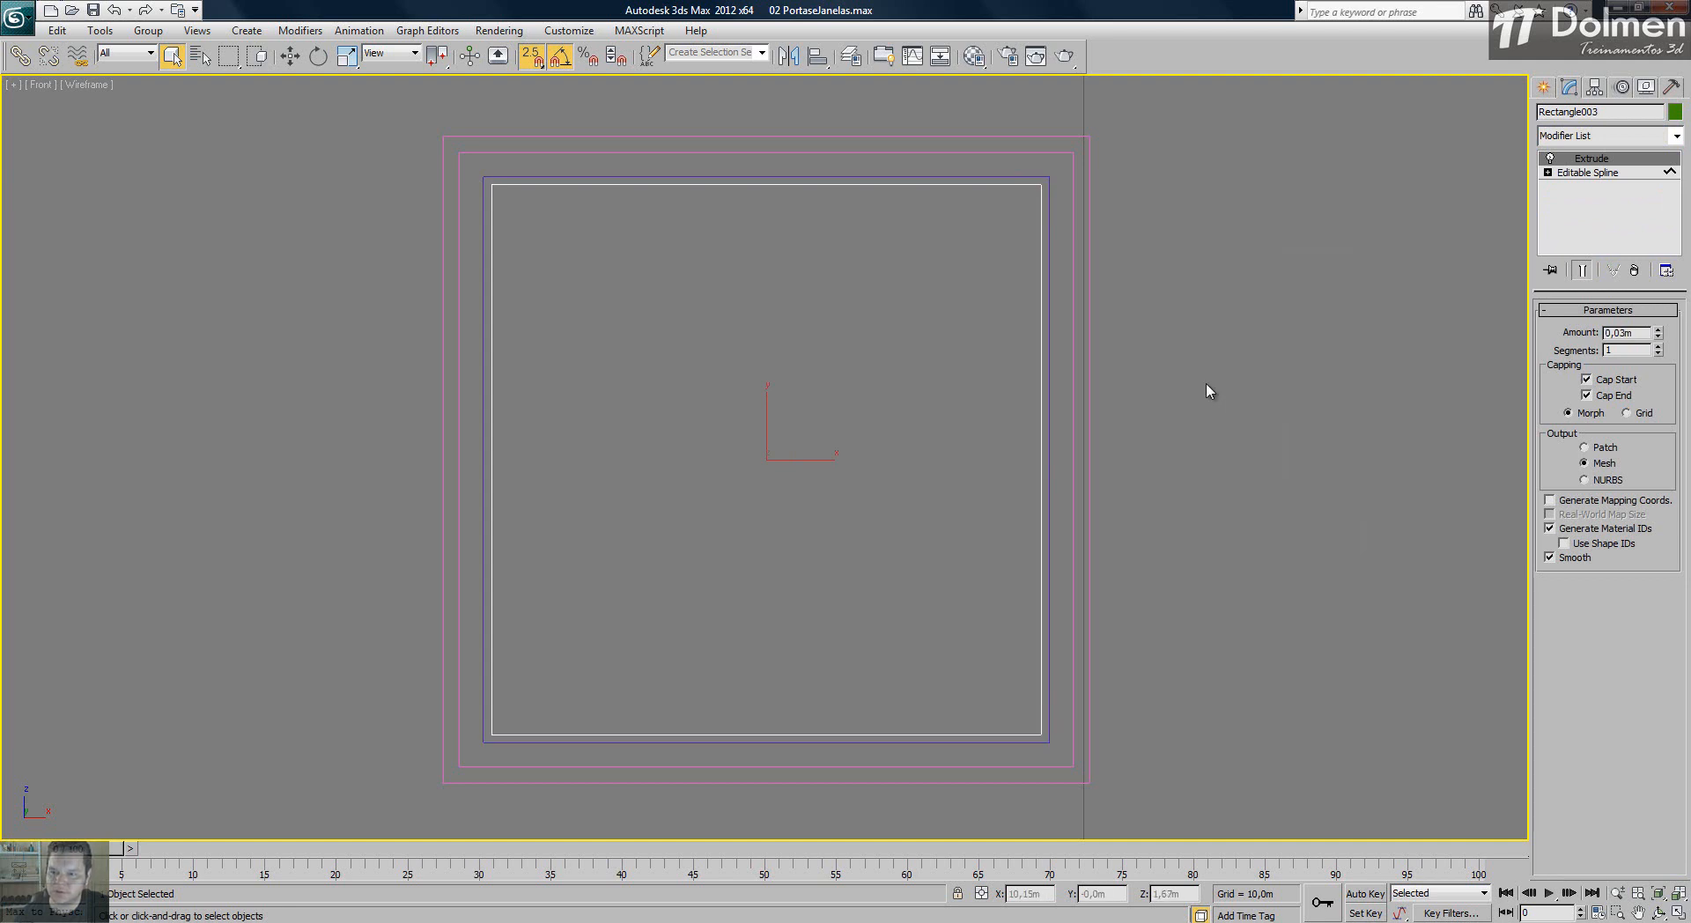
left_click(1677, 913)
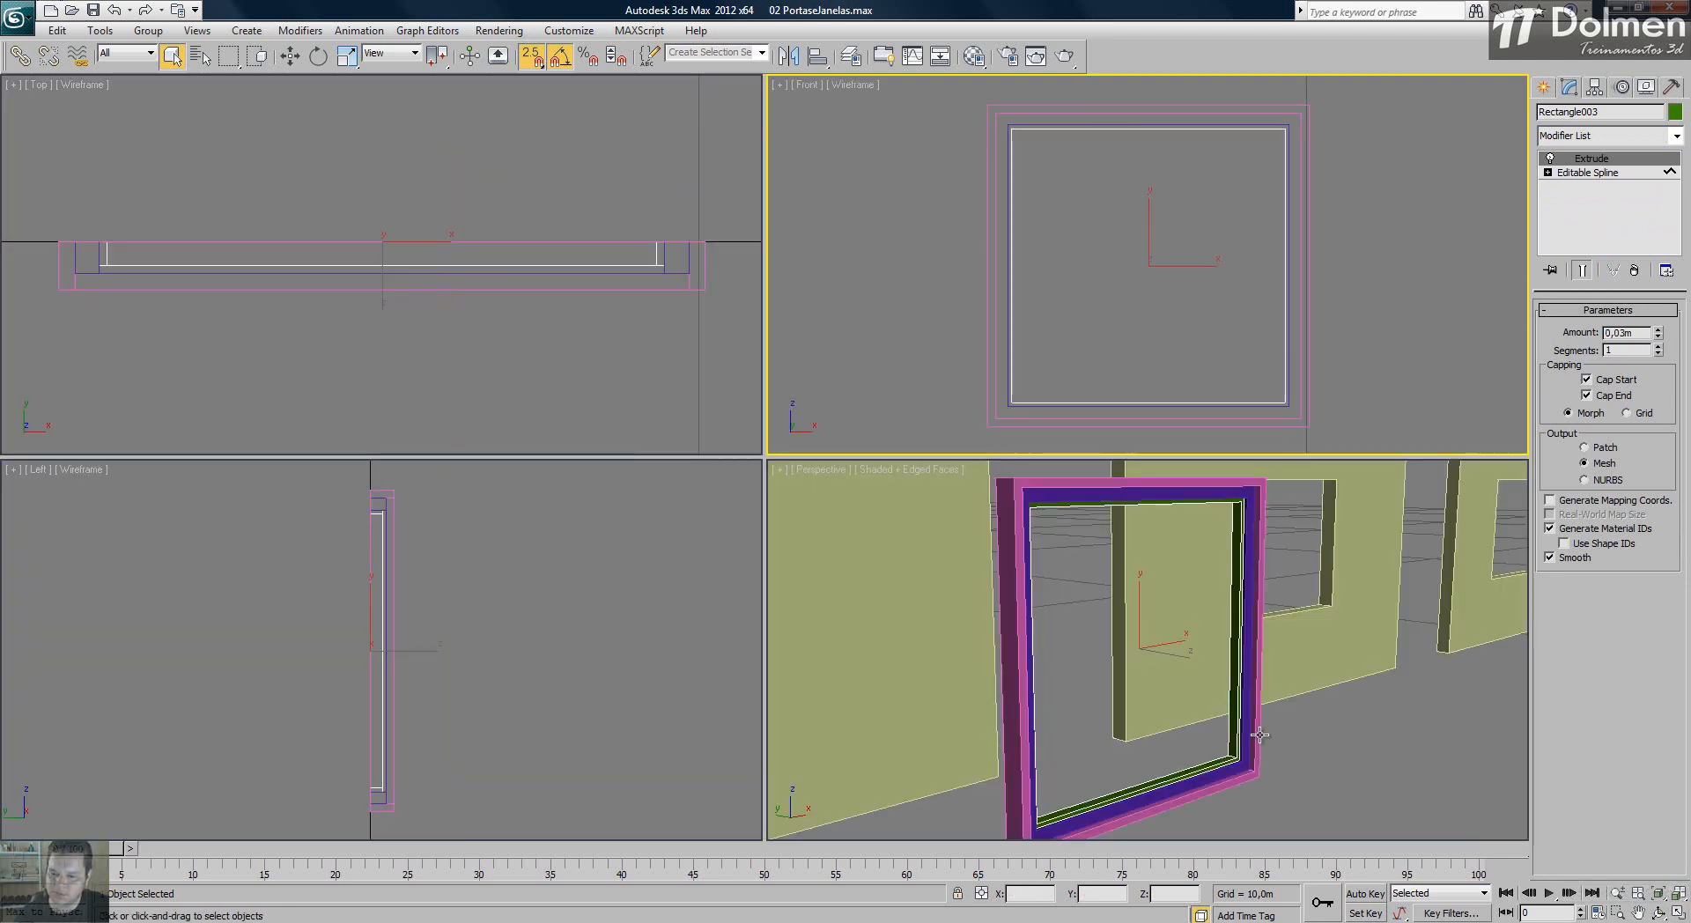
left_click(1316, 762)
middle_click_drag(1220, 766, 1215, 750)
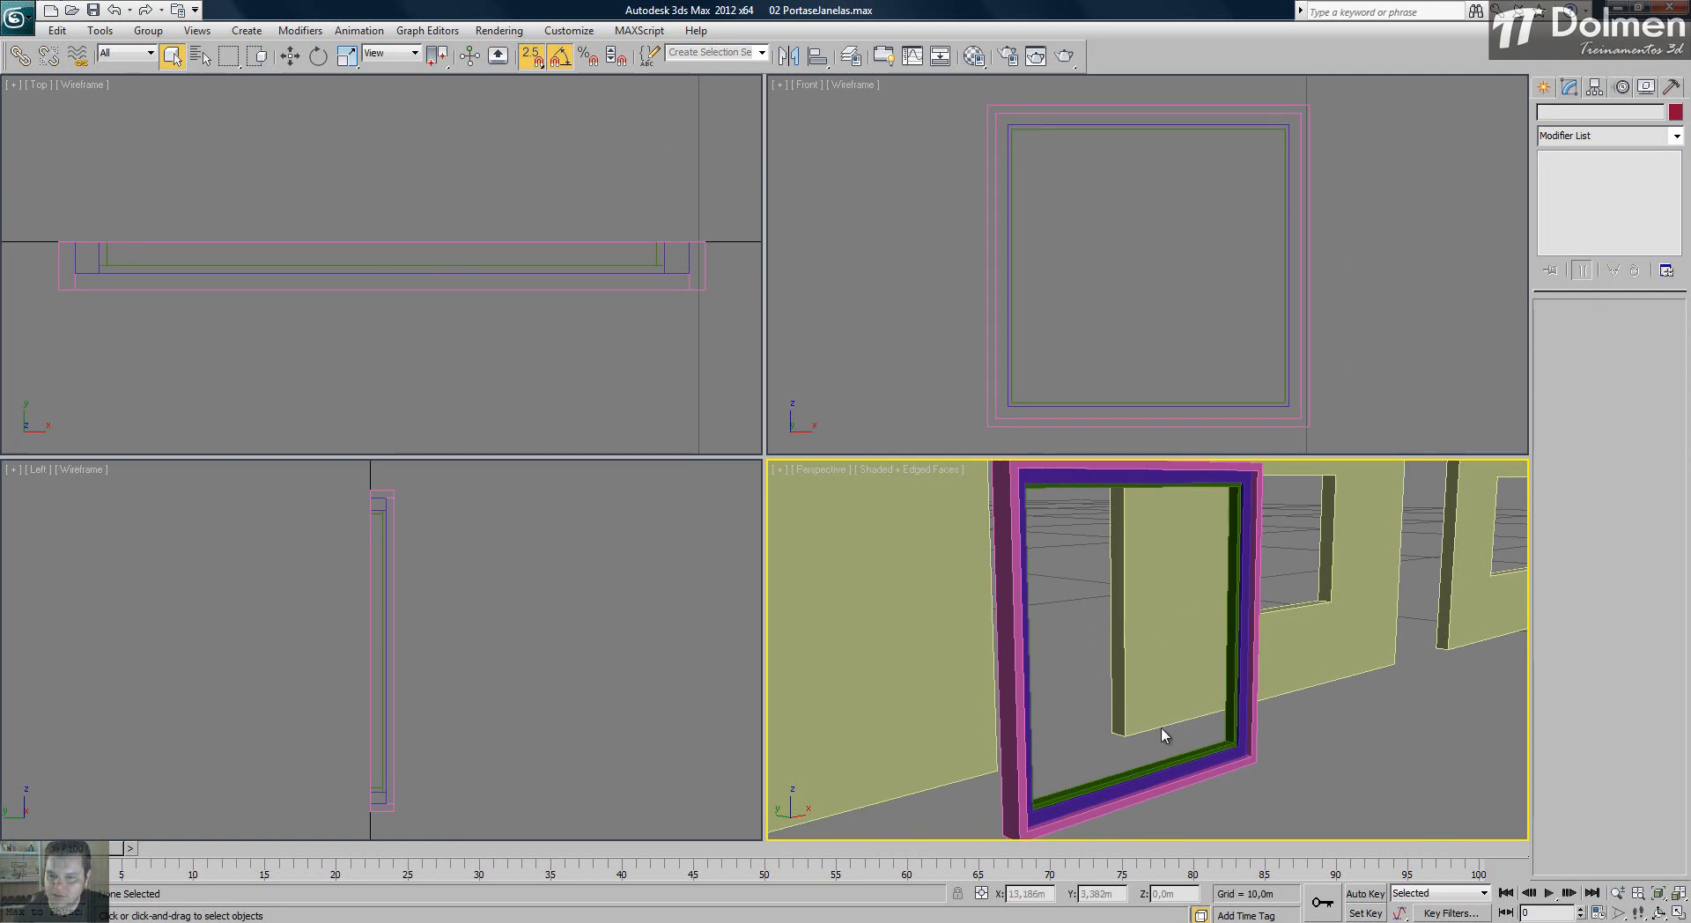
- Select the window frames together in the Front view and set their object color to light yellow-green
left_click(1148, 215)
left_click_drag(1356, 255, 1206, 312)
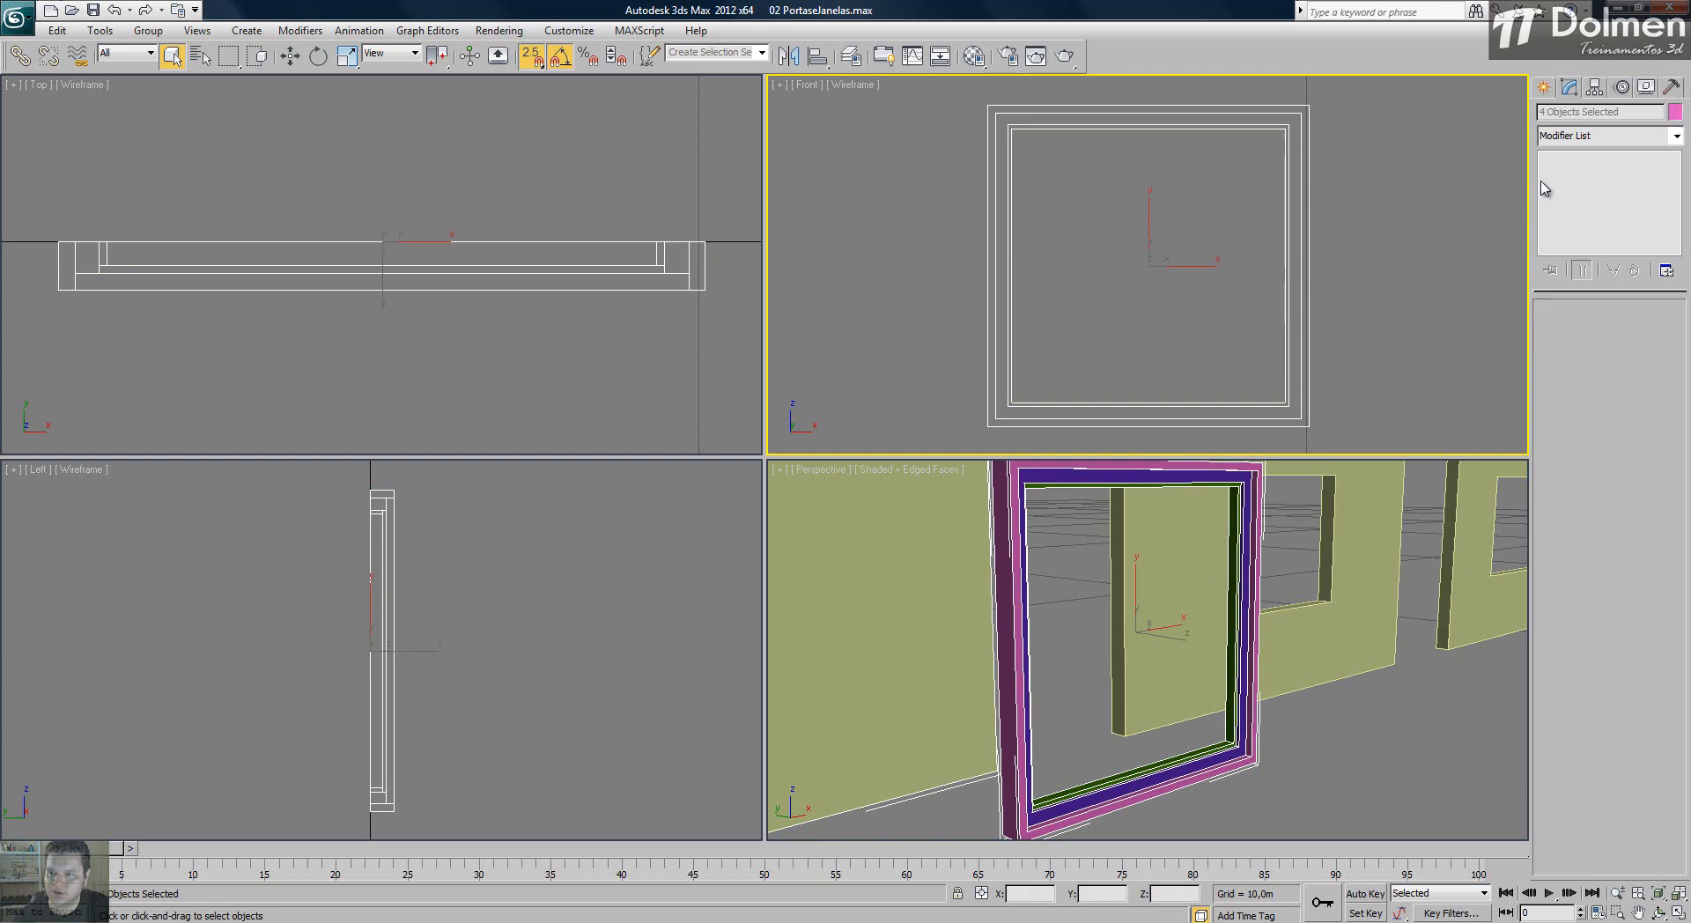
left_click(1674, 113)
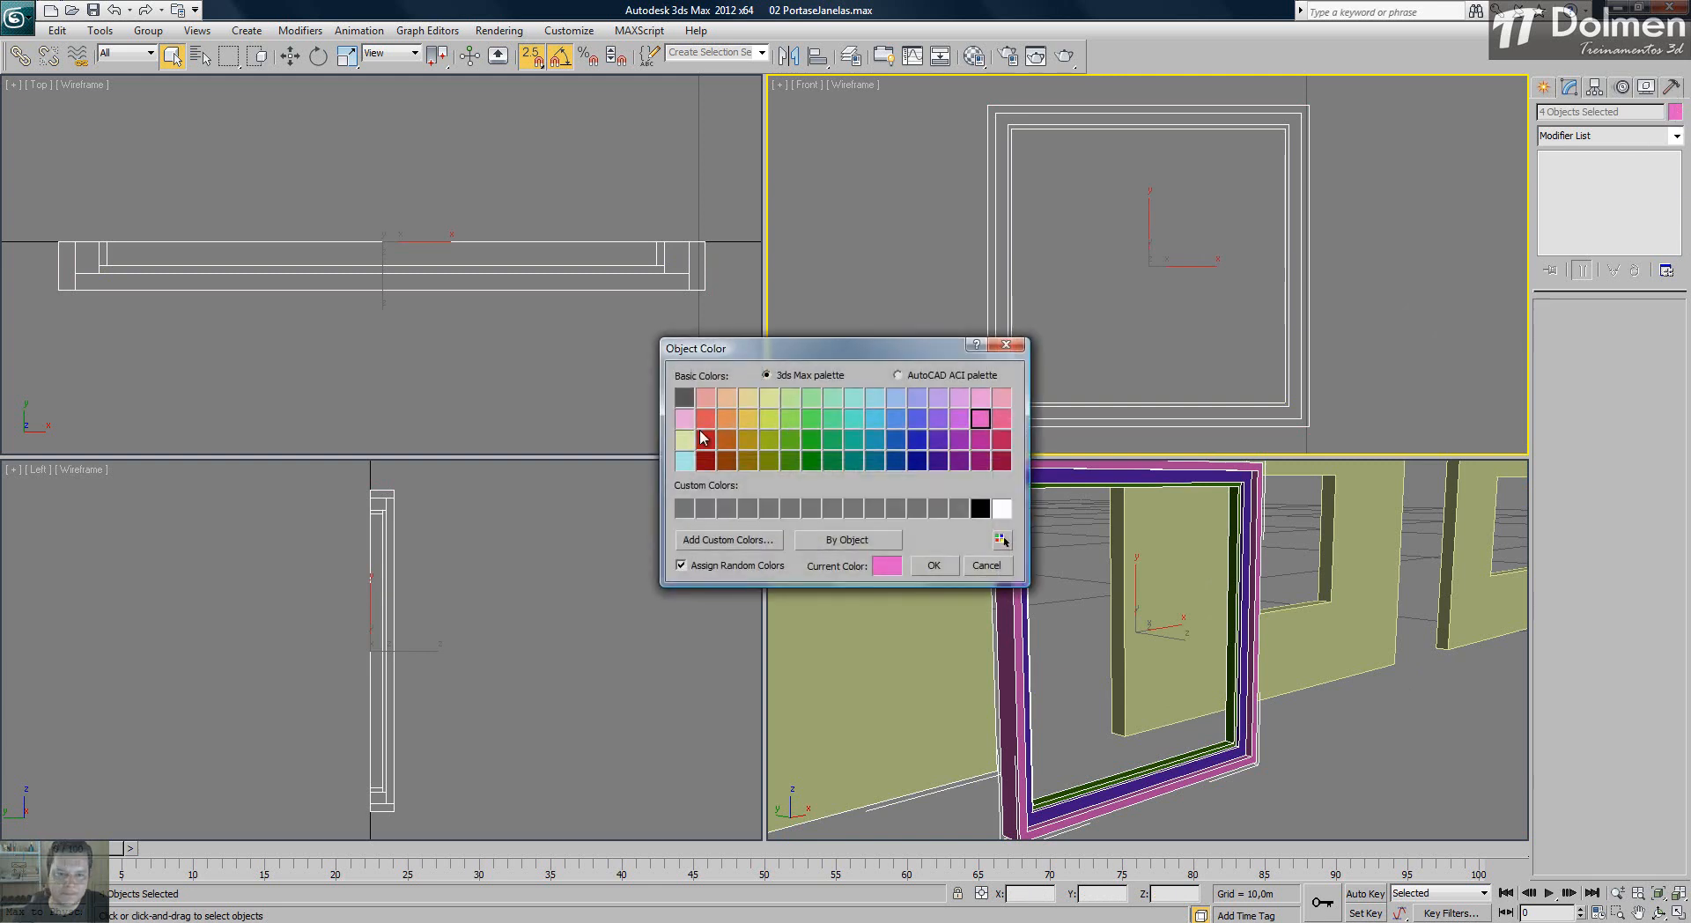
left_click(934, 565)
left_click(930, 343)
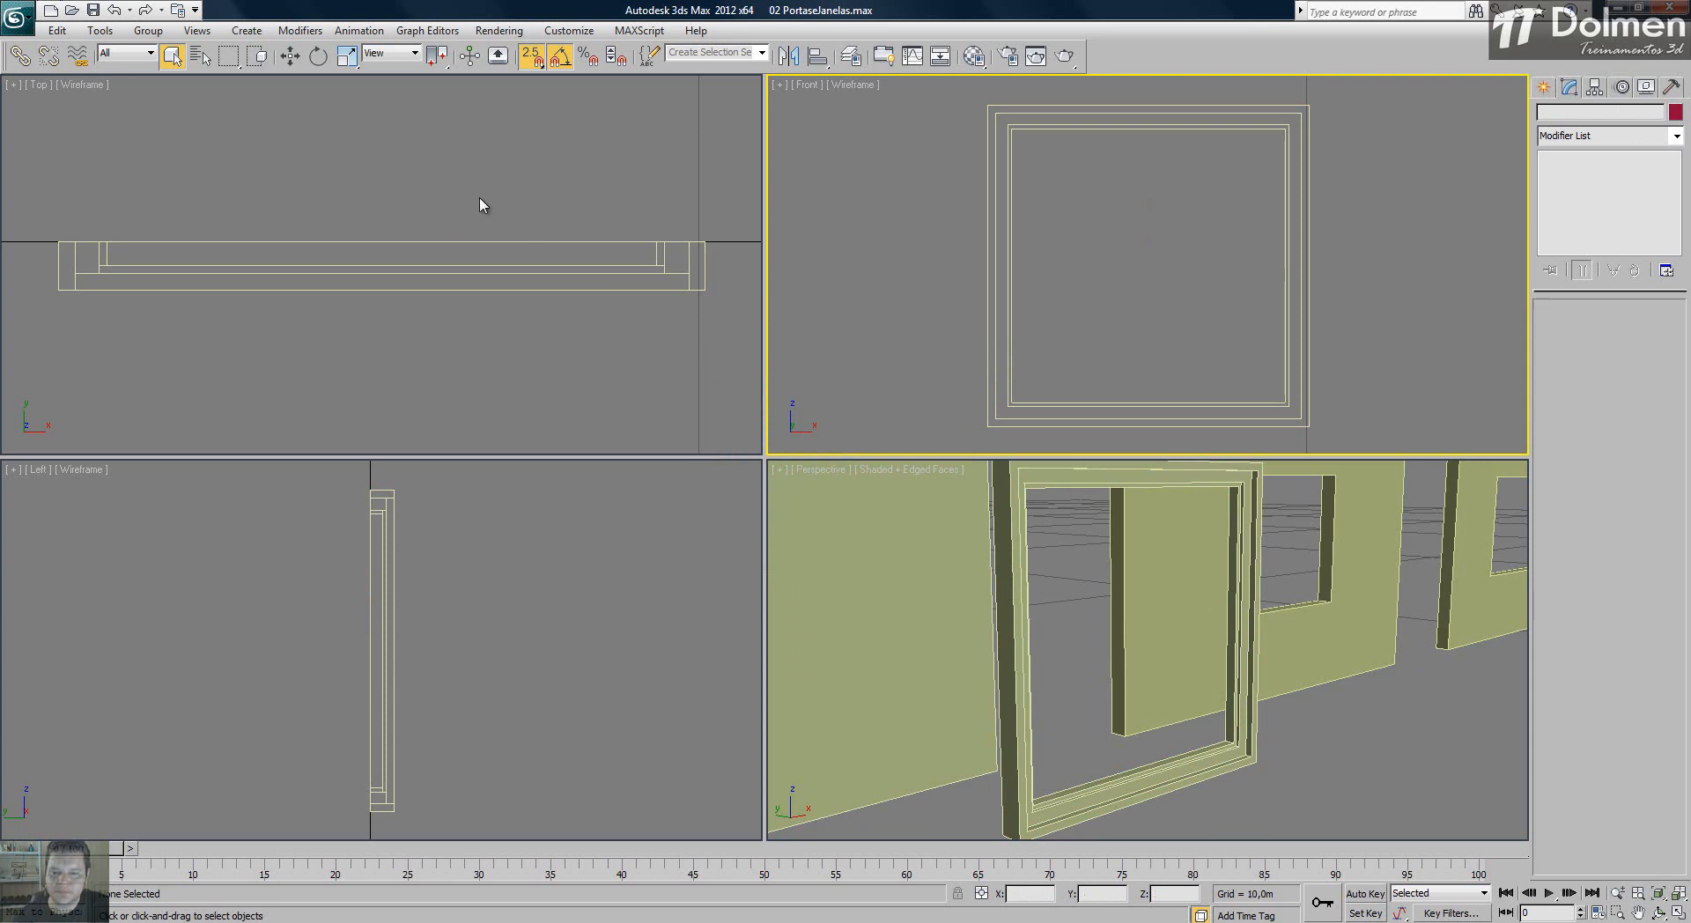
- Select the whole row of walls in the Top view and set their object color to dark blue
scroll(484, 257, "down", 10)
middle_click_drag(483, 256, 340, 320)
scroll(340, 309, "up", 5)
left_click_drag(599, 255, 151, 287)
left_click(1673, 114)
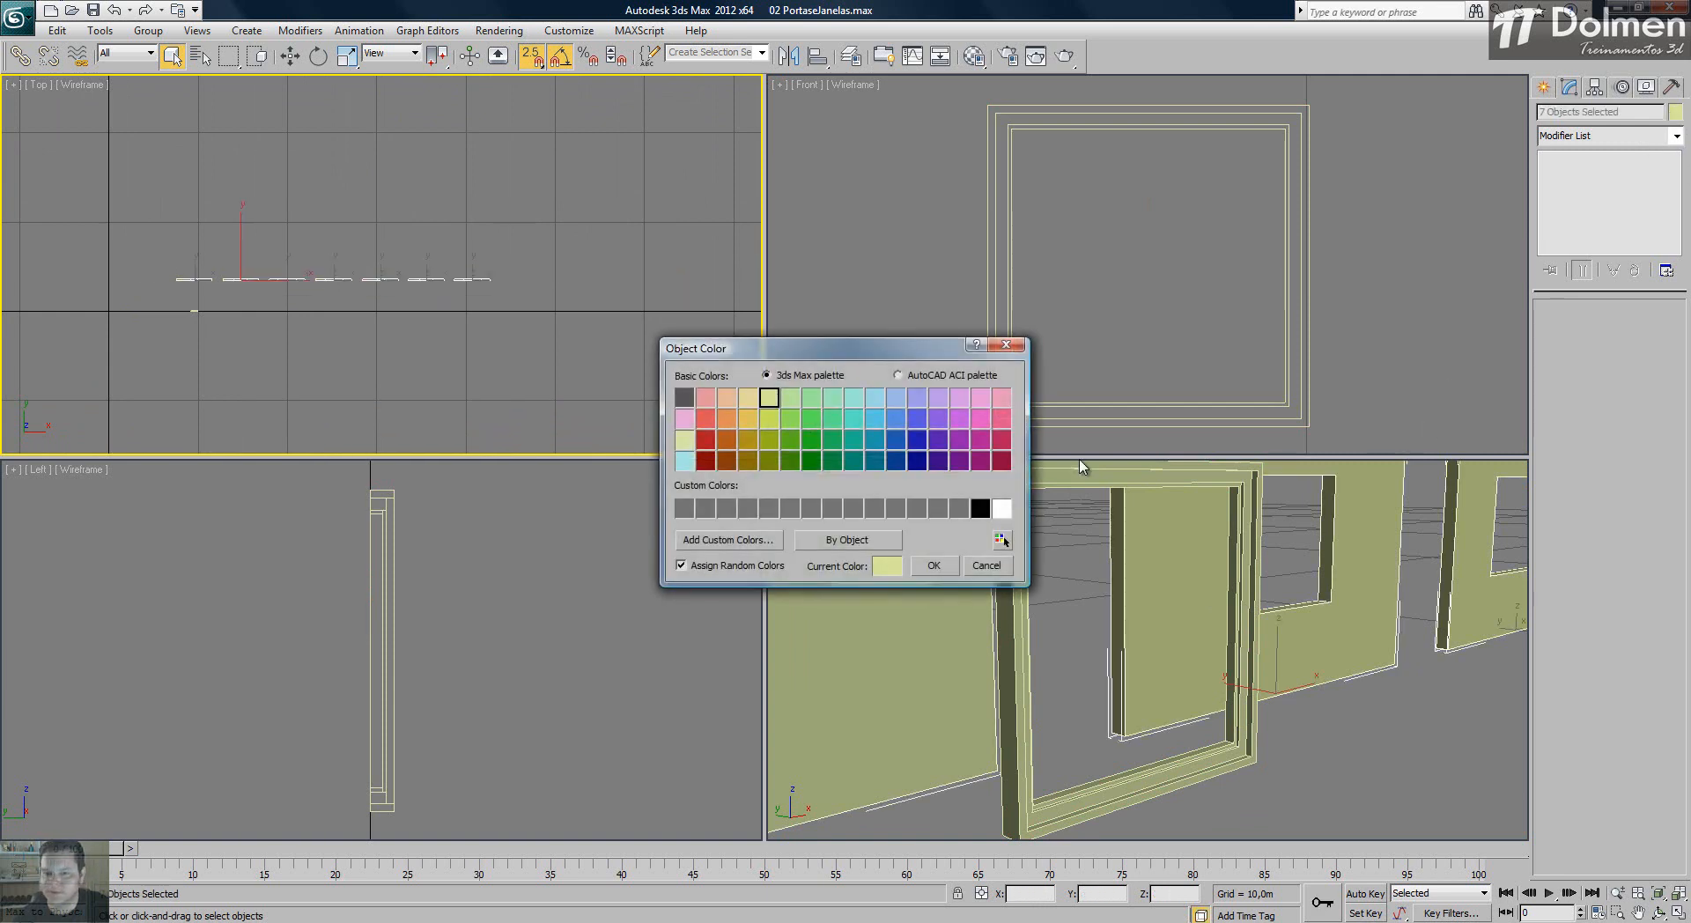
left_click(918, 462)
left_click(934, 566)
left_click(1422, 724)
- Create the glass as a 0,68 × 0,68 m box inside the innermost frame in the Front view, with a height of 0,015m
left_click(1271, 294)
key("alt+w")
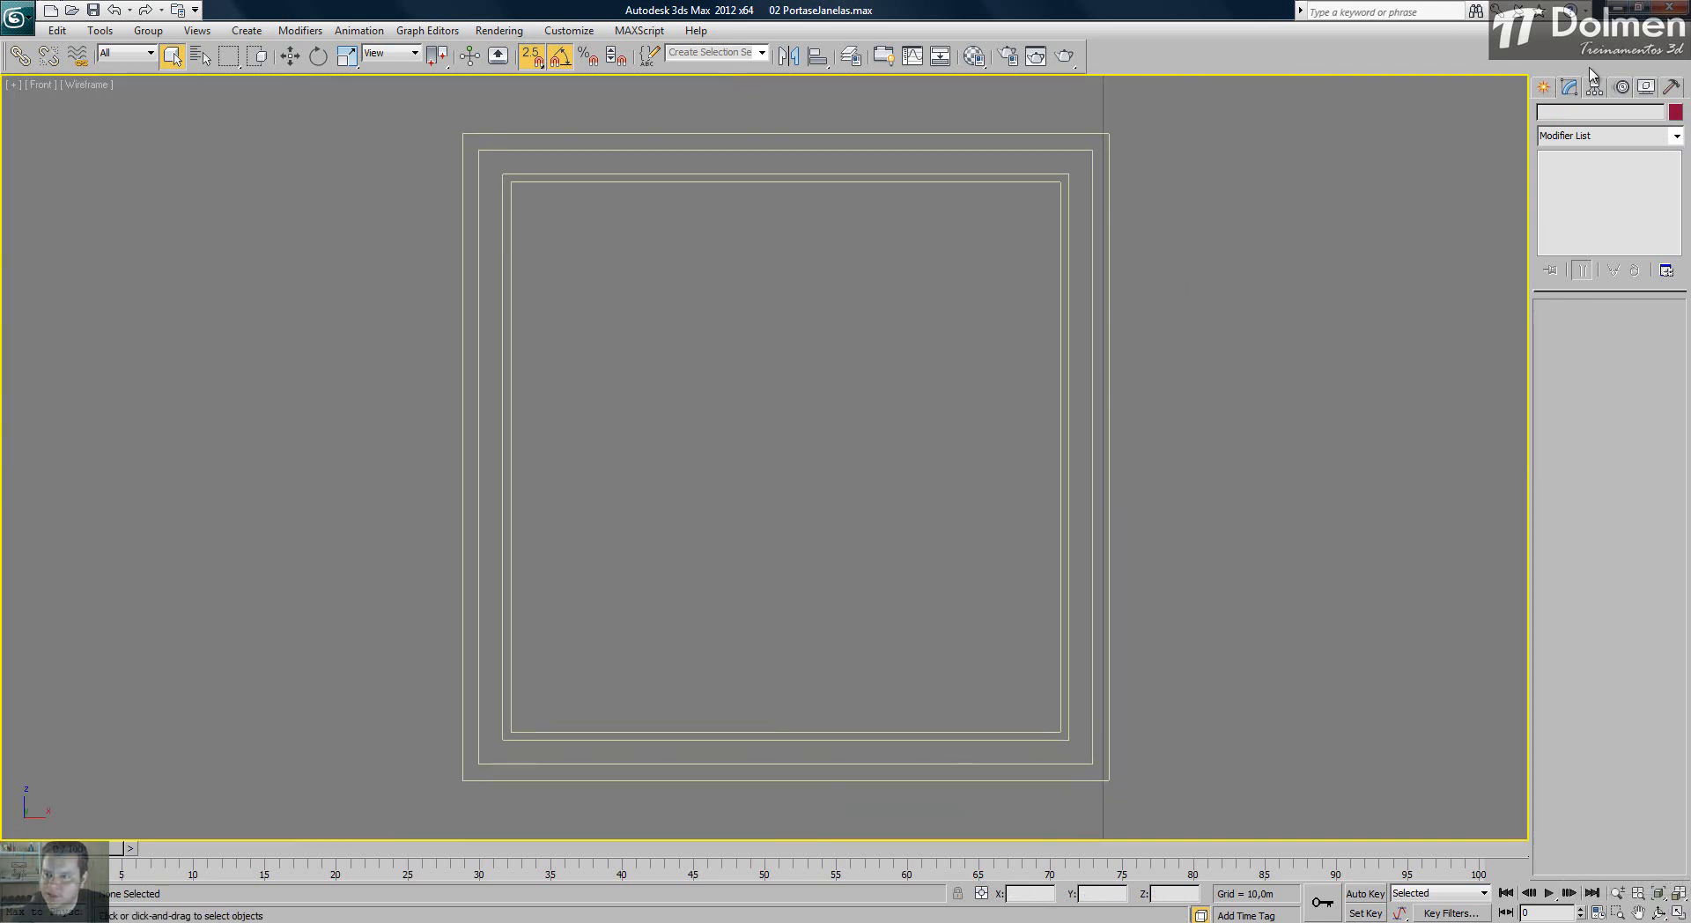
left_click(1544, 86)
left_click(1570, 116)
left_click(1548, 116)
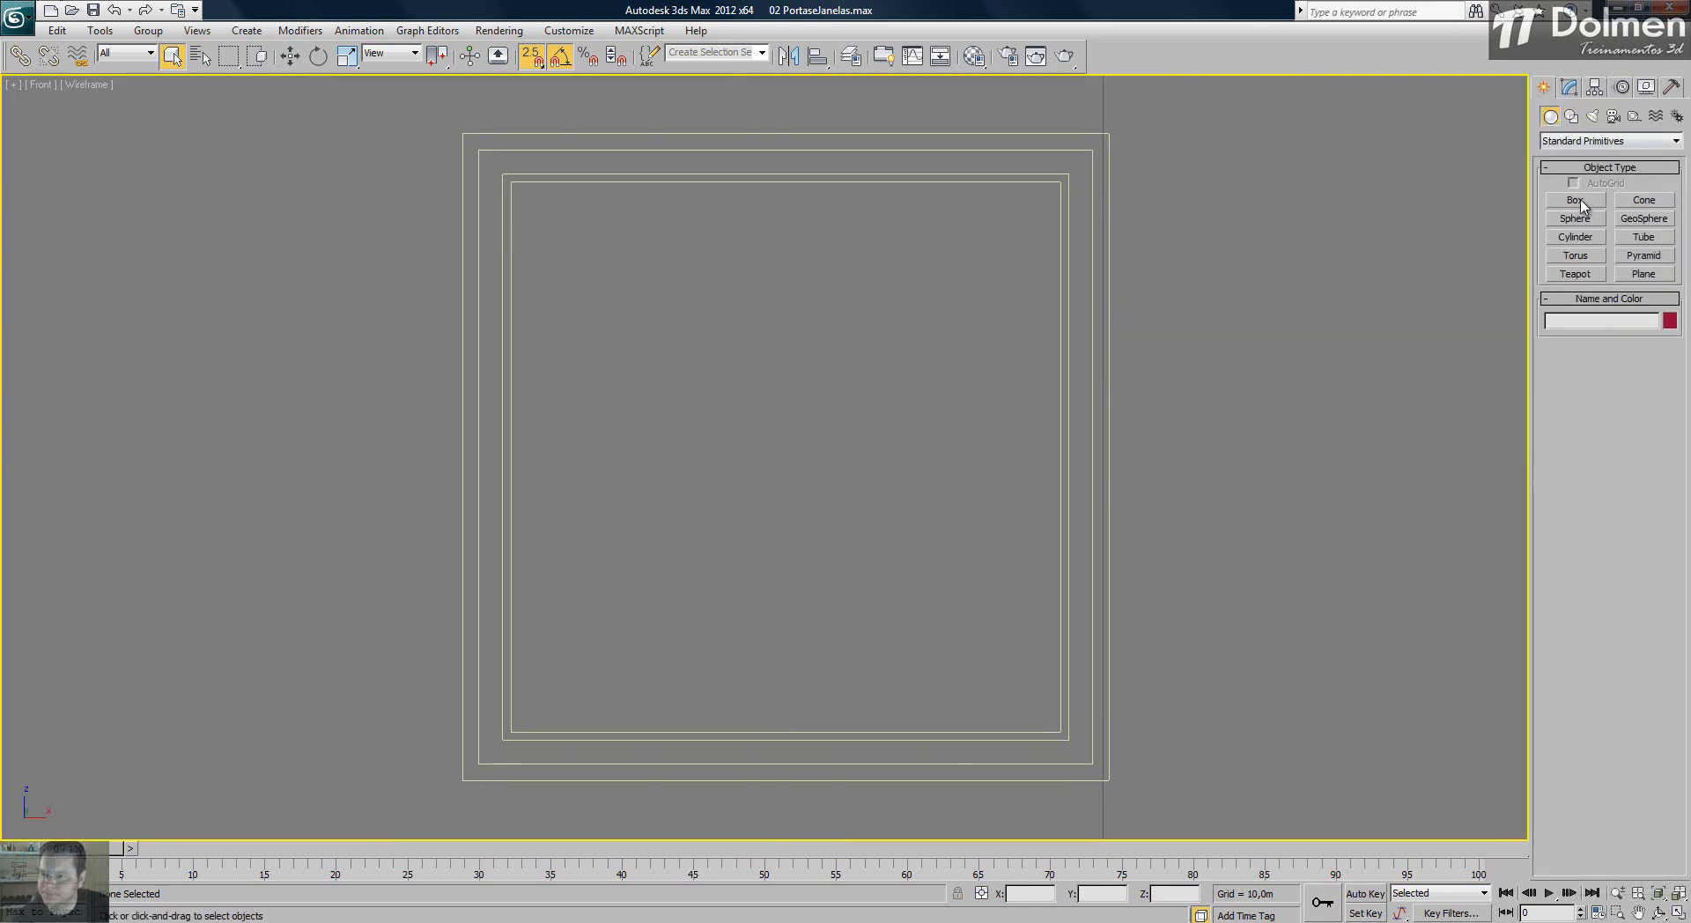
left_click(1575, 201)
left_click_drag(513, 184, 1057, 729)
left_click(1053, 719)
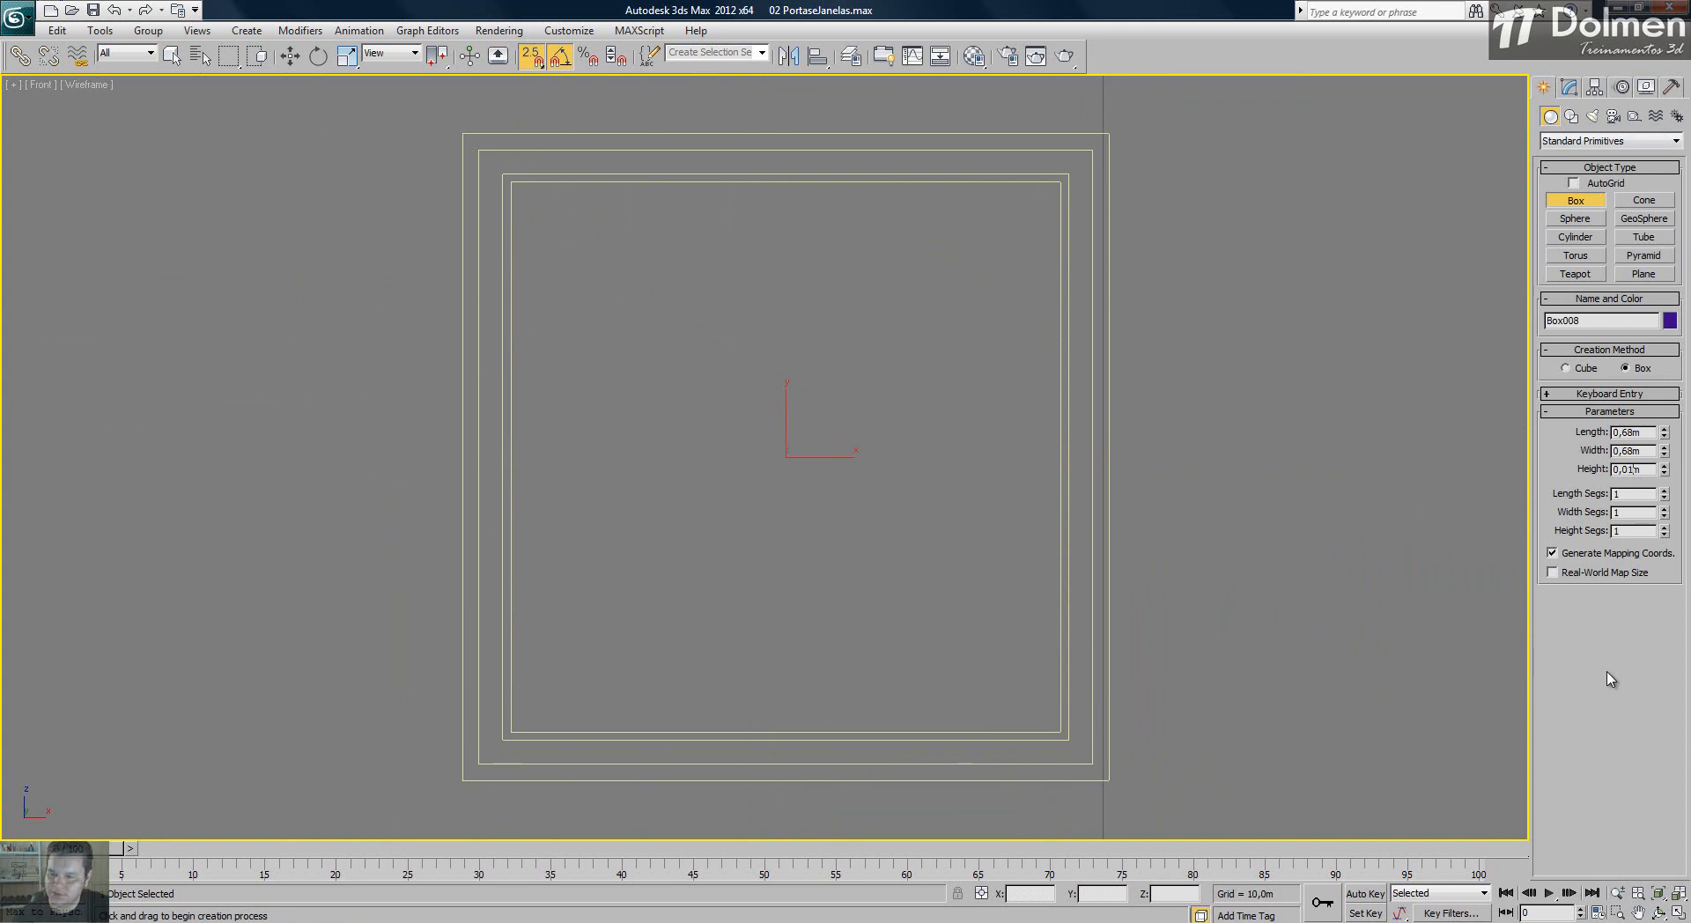
key("Return")
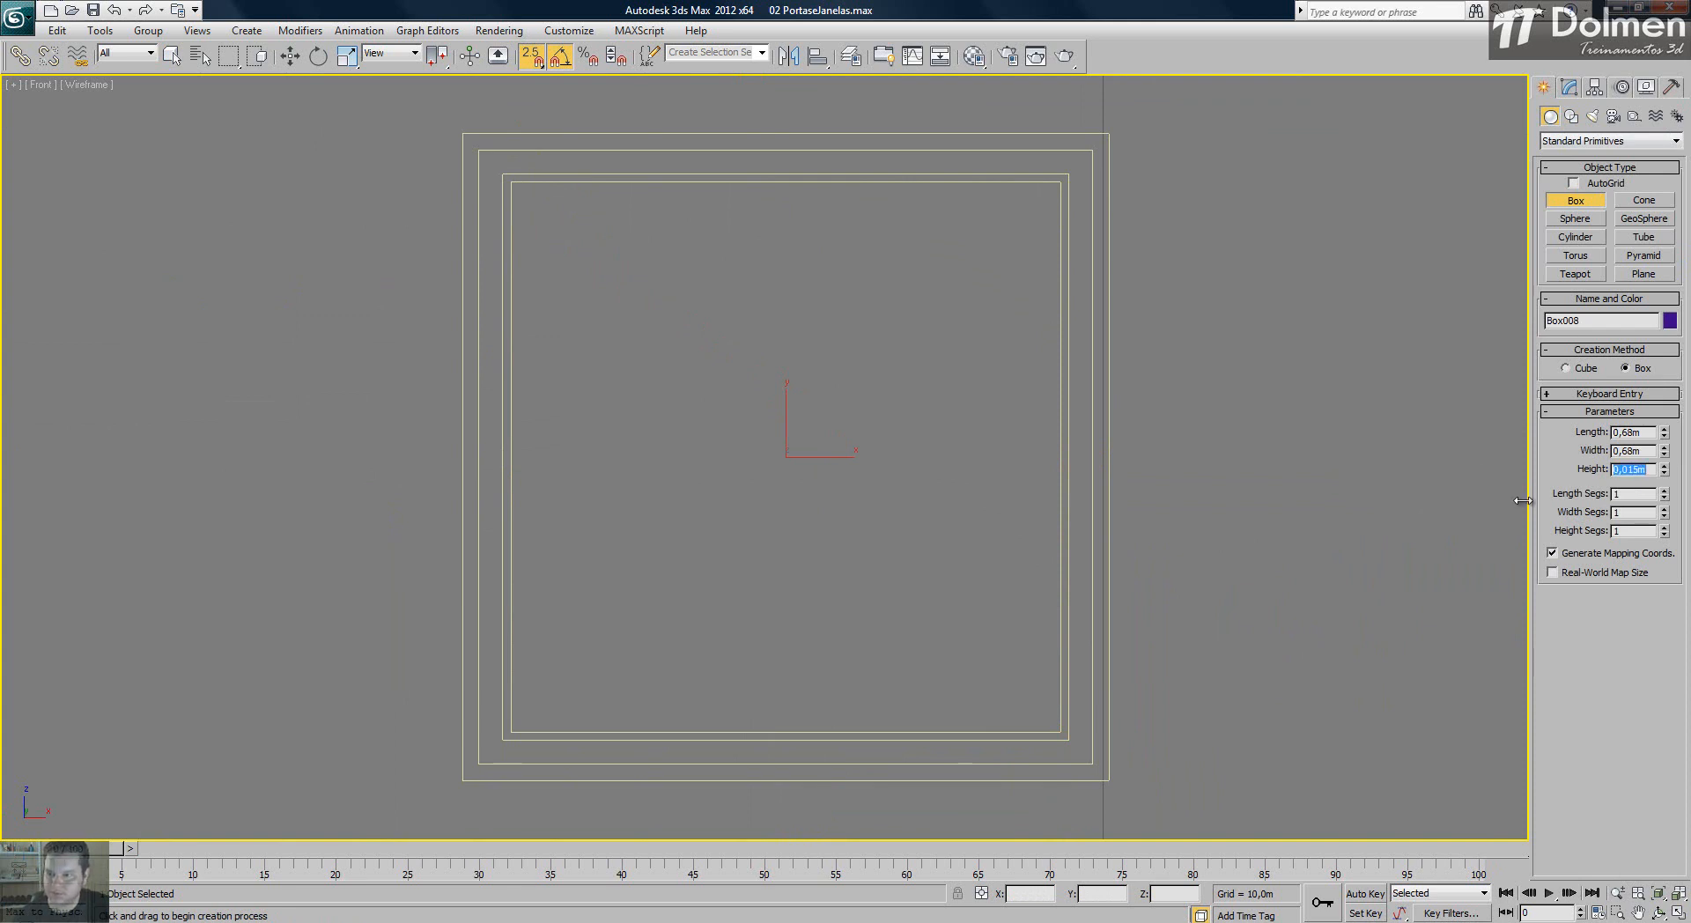
right_click(1362, 497)
left_click(1678, 913)
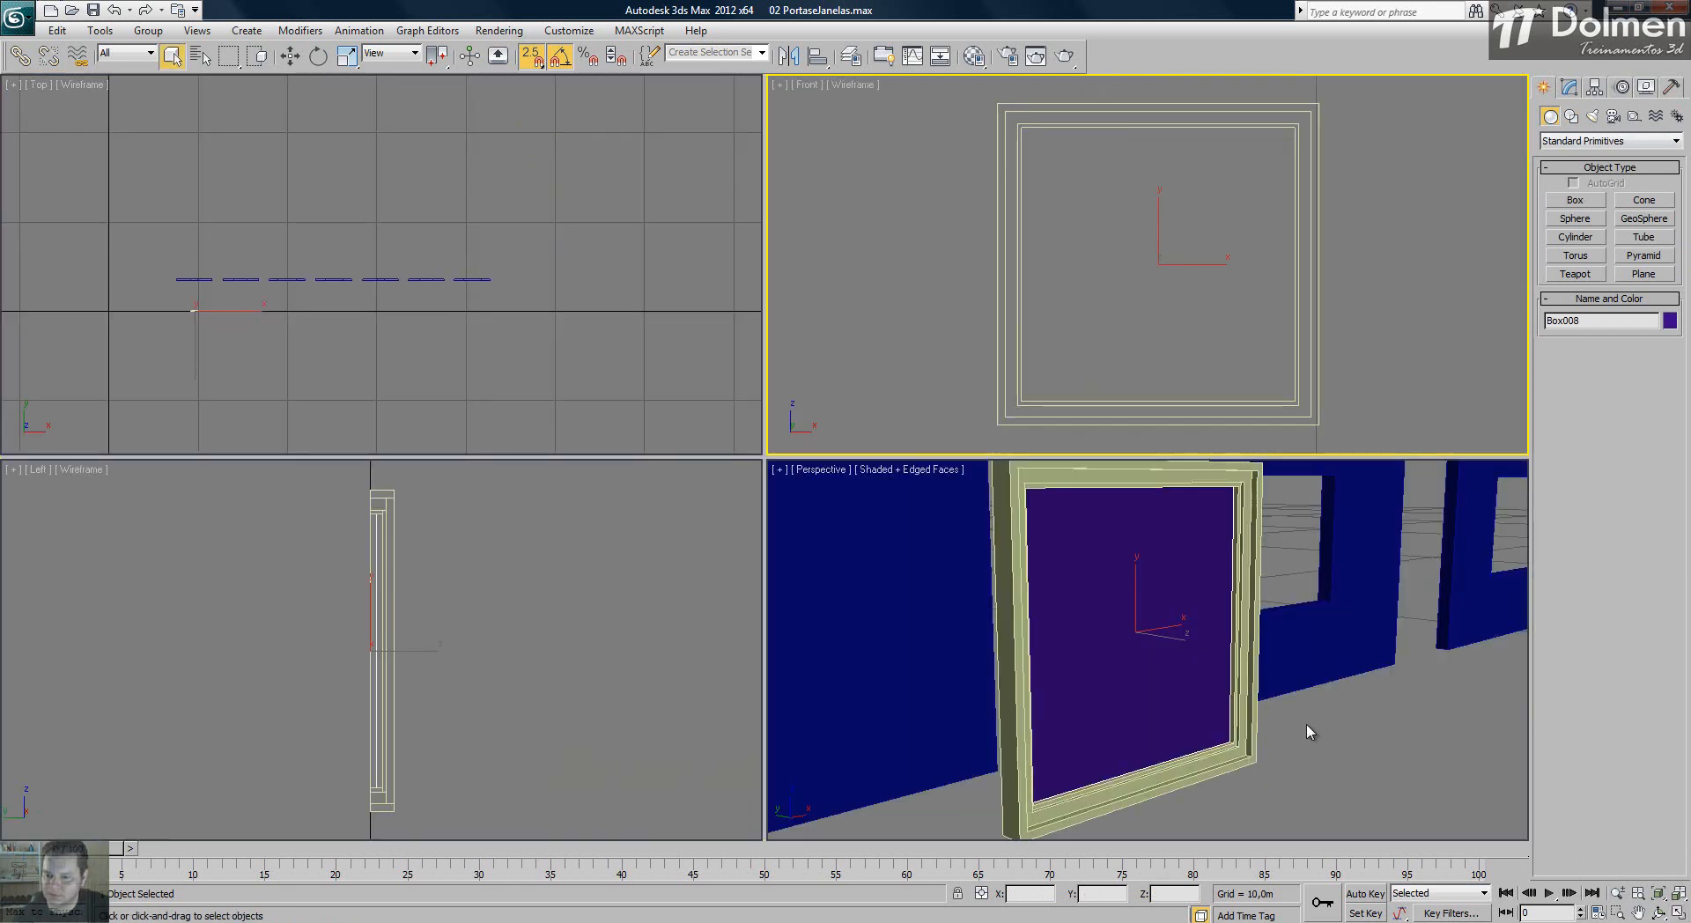
left_click(1315, 786)
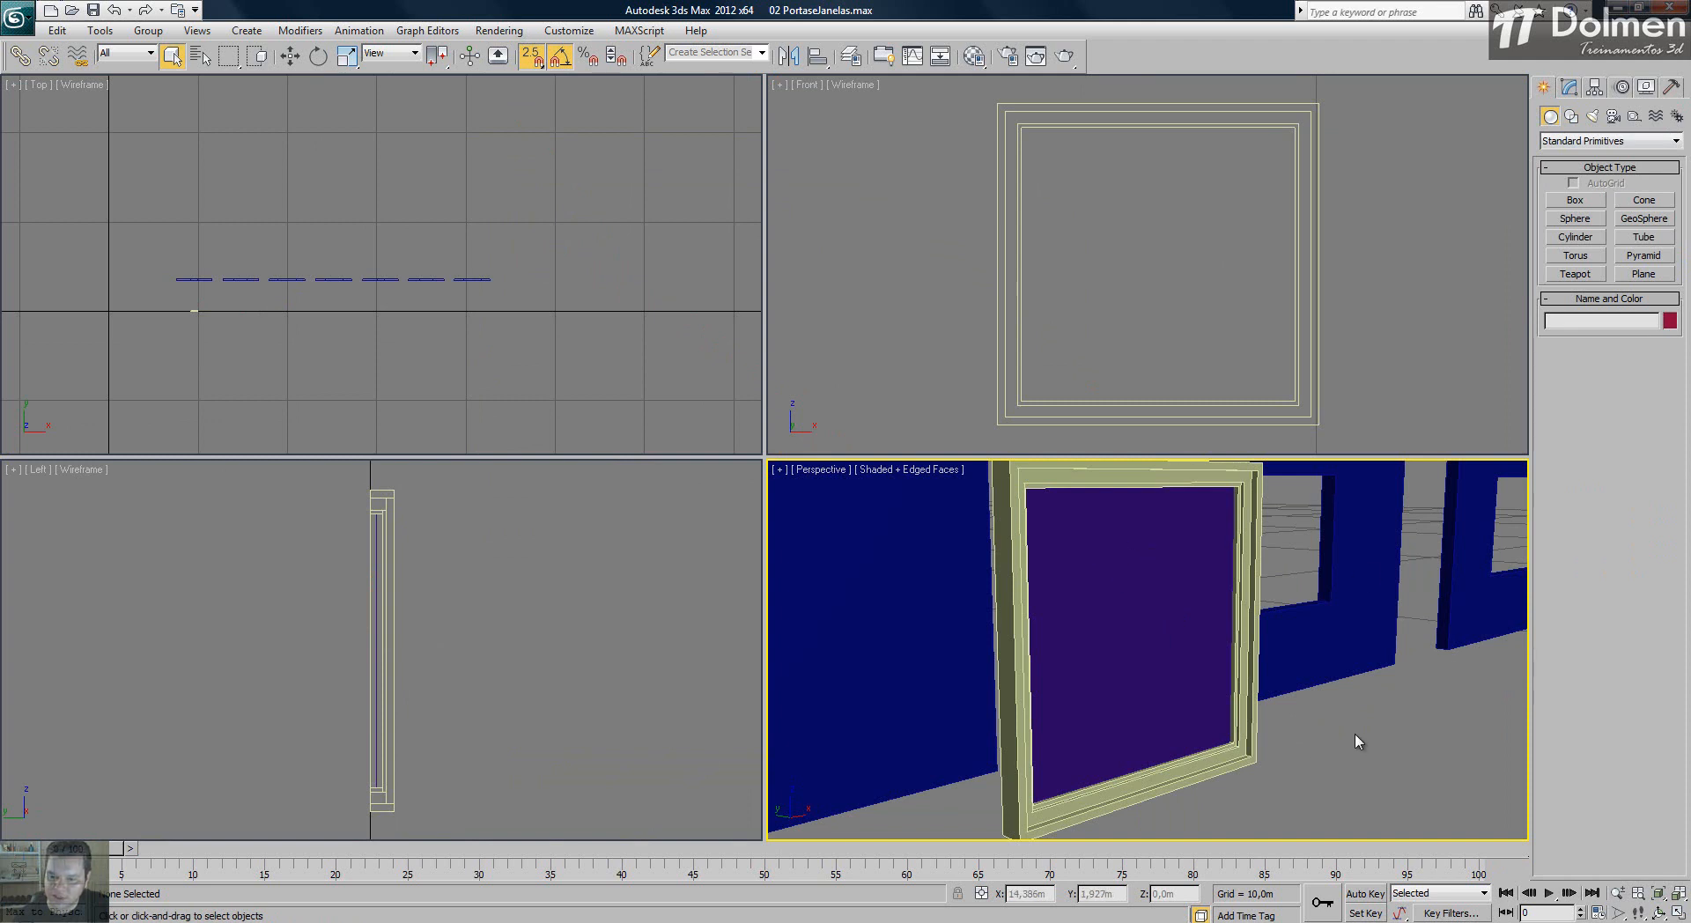
- Select the window frames and glass, turn off snapping, and move them along Y in the Top view into the first wall's opening
left_click(1230, 775)
middle_click_drag(1125, 773, 1004, 766, "alt")
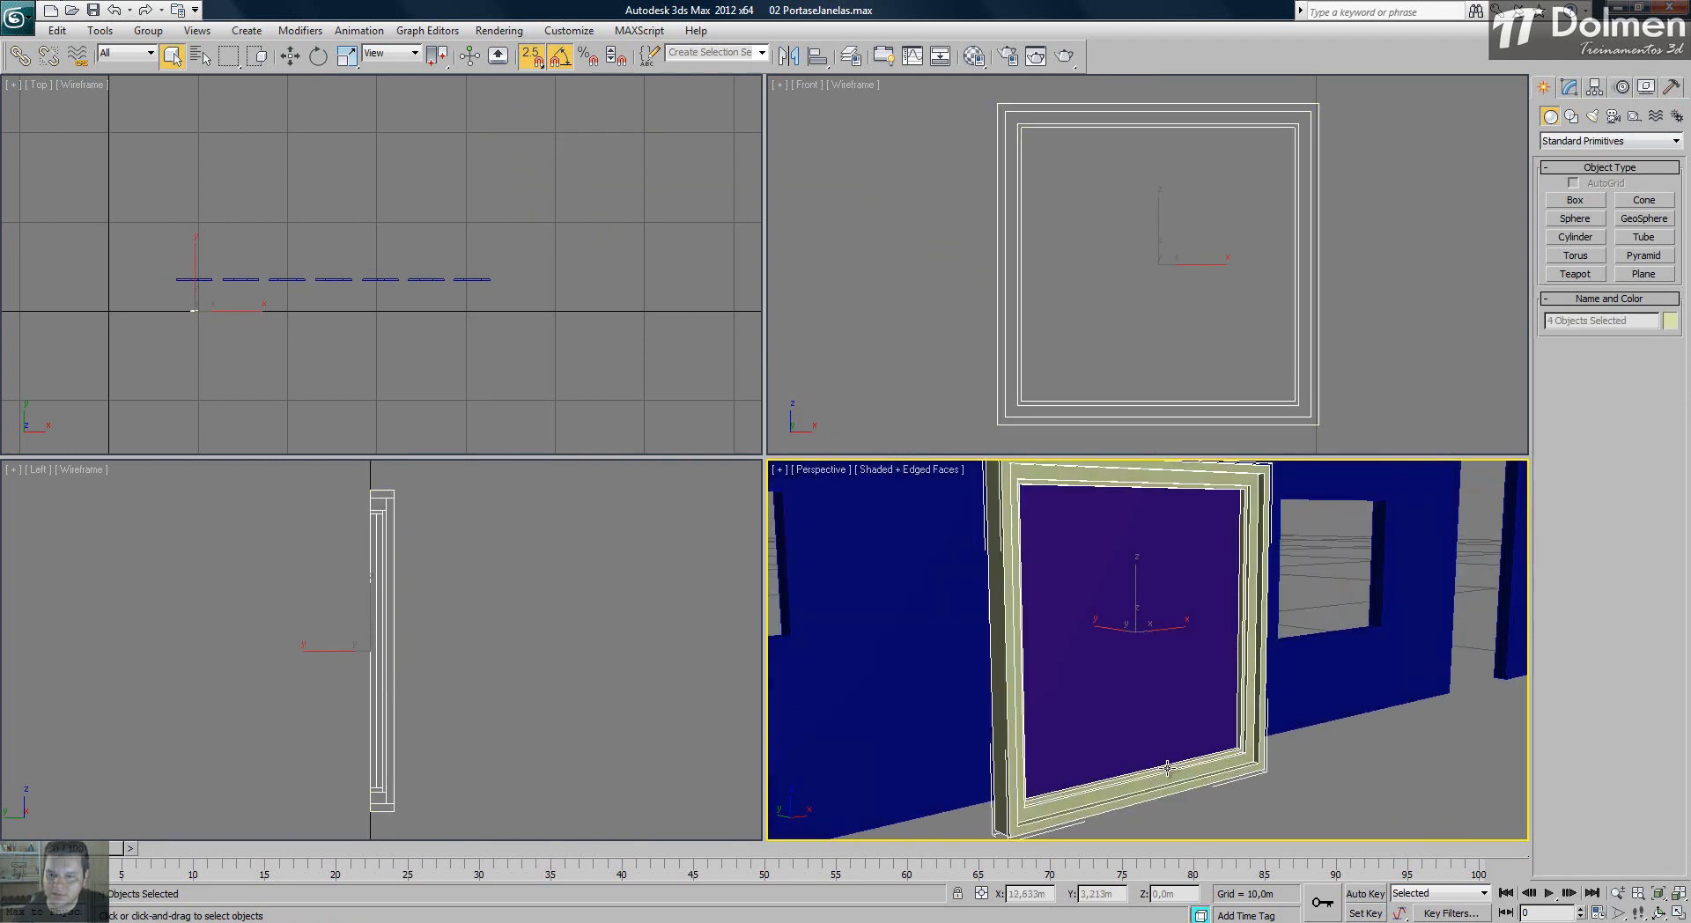
right_click(166, 305)
key("s")
scroll(167, 305, "up", 6)
key("w")
left_click_drag(288, 305, 292, 188)
scroll(295, 198, "up", 5)
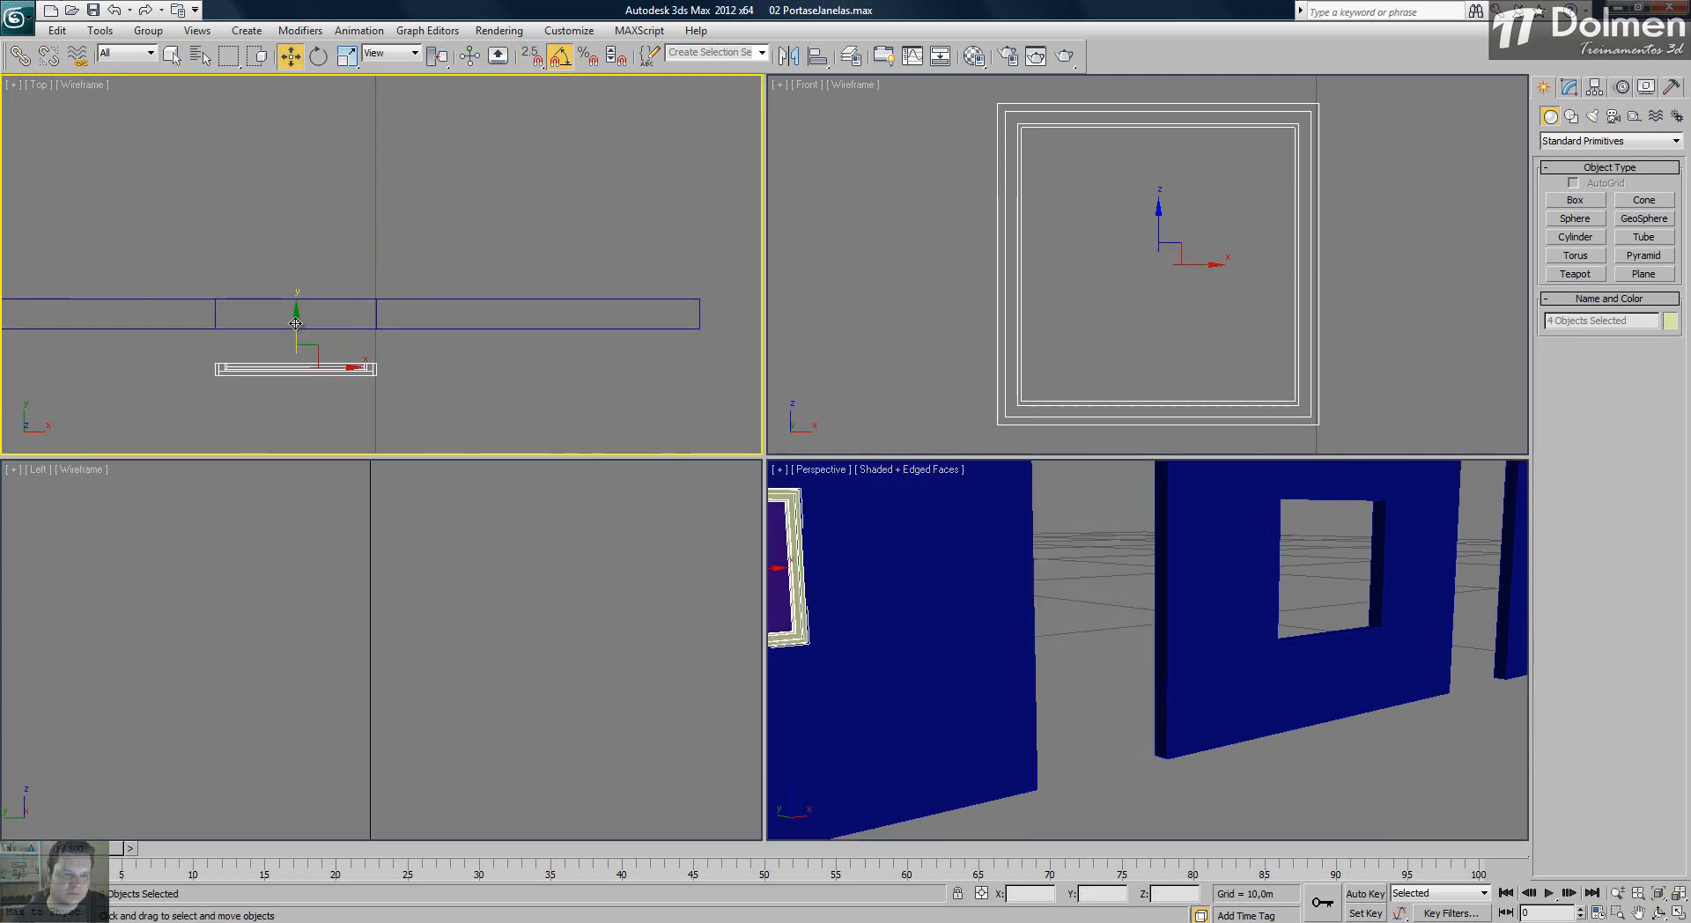
left_click_drag(310, 286, 320, 267)
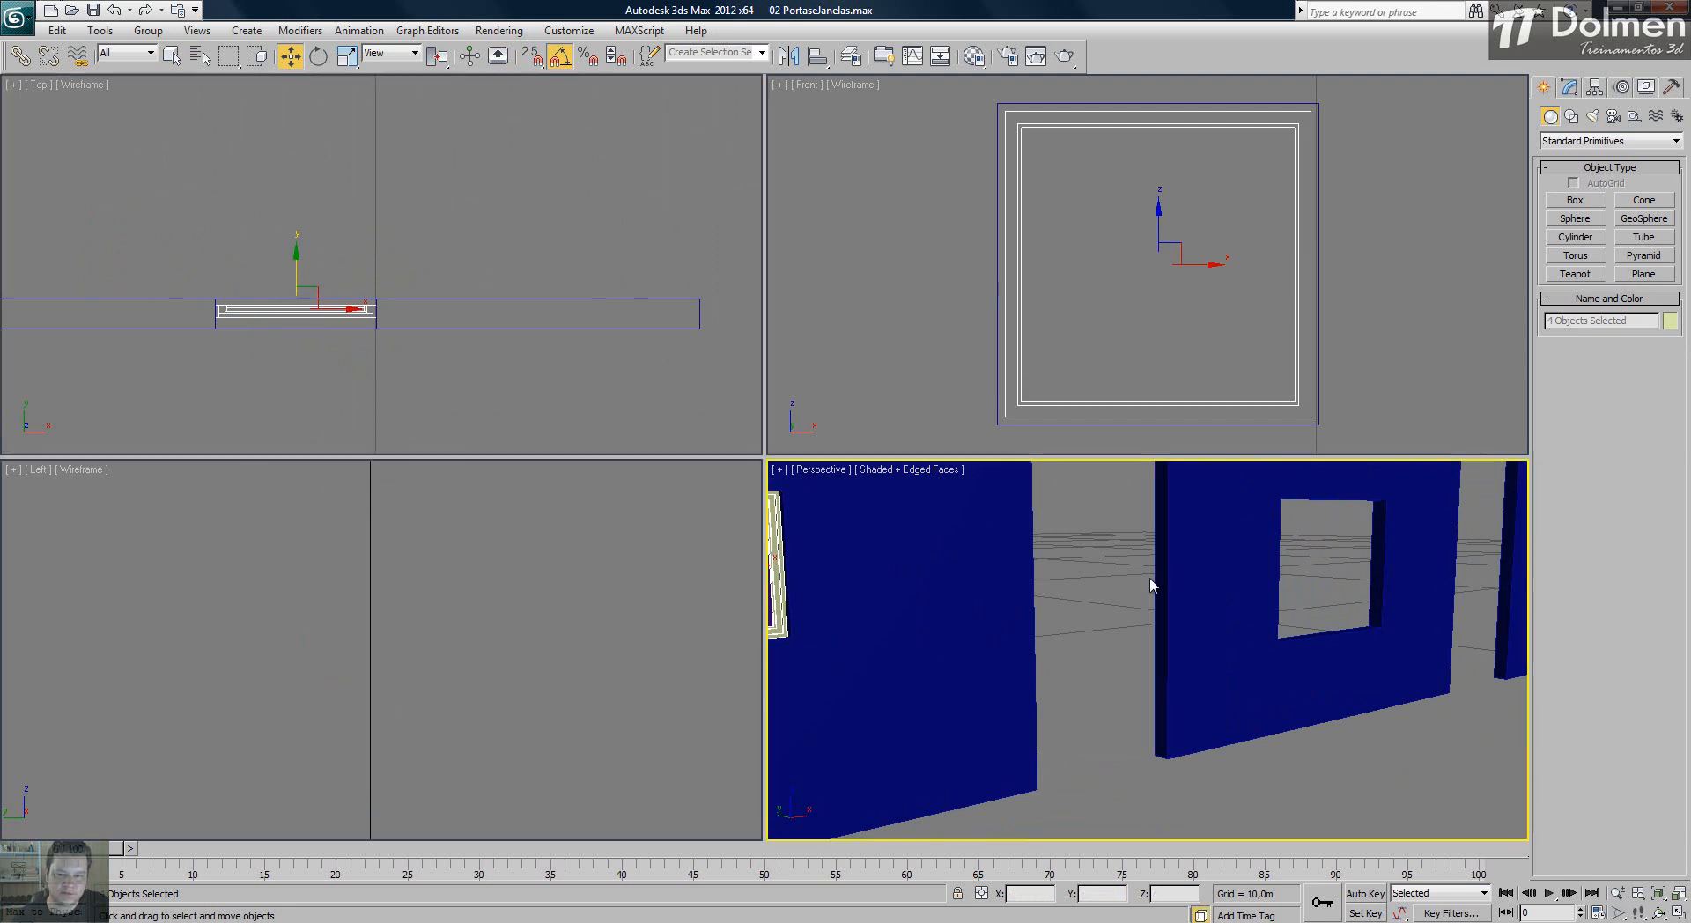
right_click(1167, 573)
key("z")
left_click(1376, 600)
mouse_move(1283, 671)
middle_mouse_down("alt")
mouse_move(1144, 675)
mouse_move(1274, 673)
middle_mouse_up("alt")
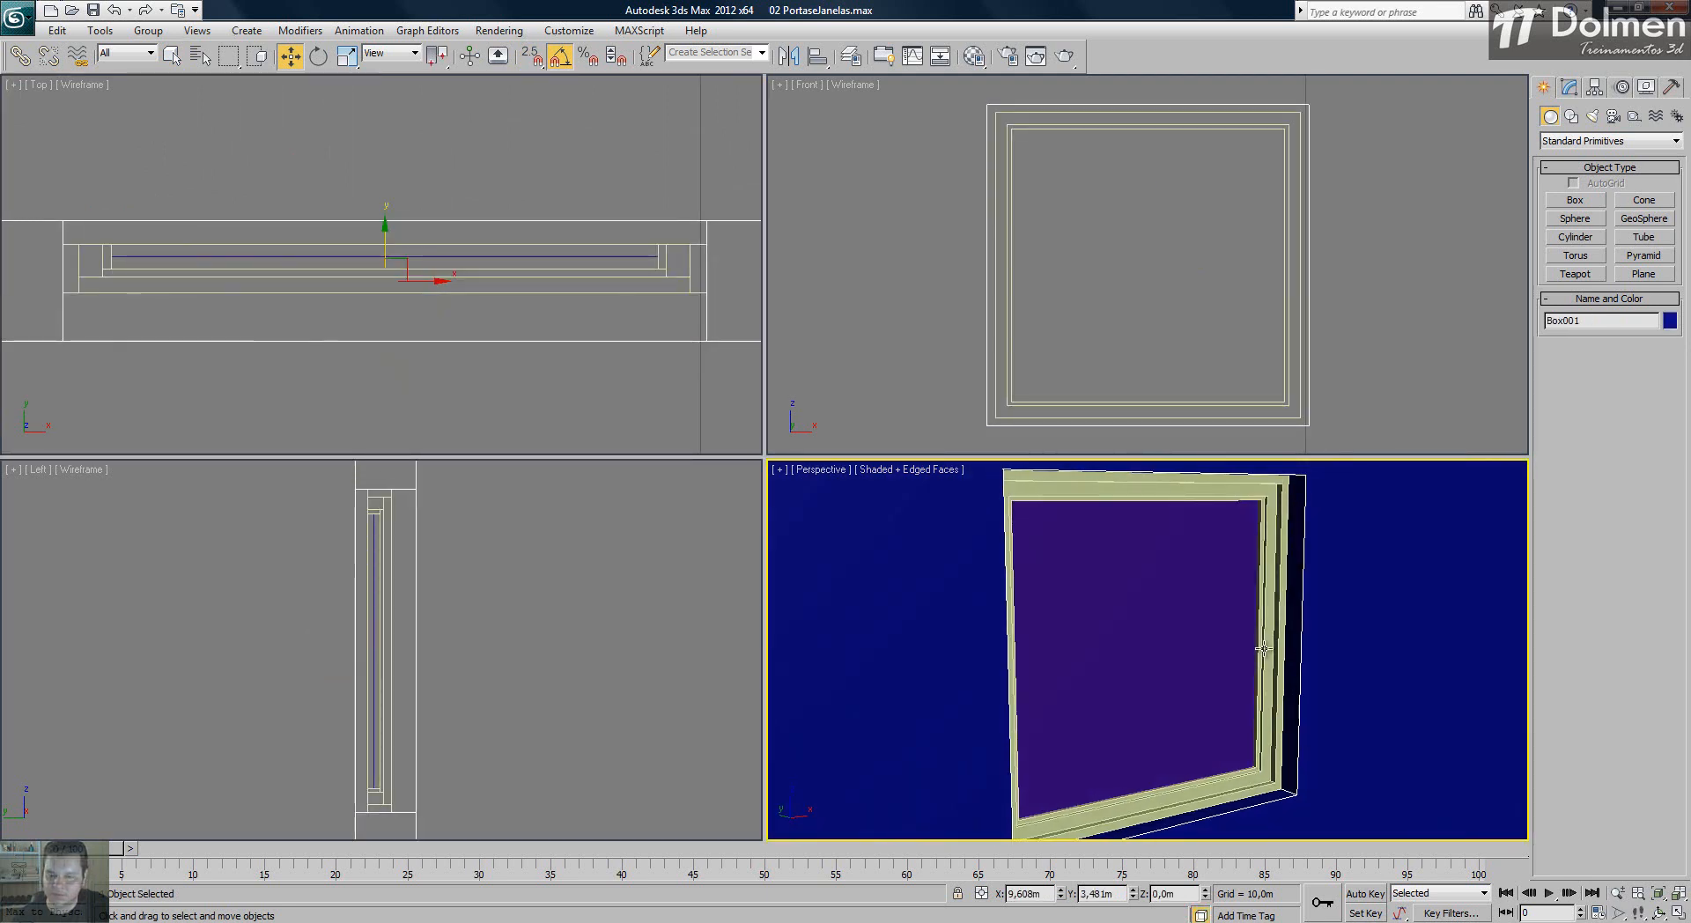
- Turn on snapping and draw a 1,2 × 1,5 m rectangle over the second wall's window opening in the maximized Front view
scroll(1132, 256, "down", 5)
middle_click_drag(1369, 273, 975, 276)
middle_click_drag(1229, 227, 1110, 217)
scroll(1109, 220, "up", 2)
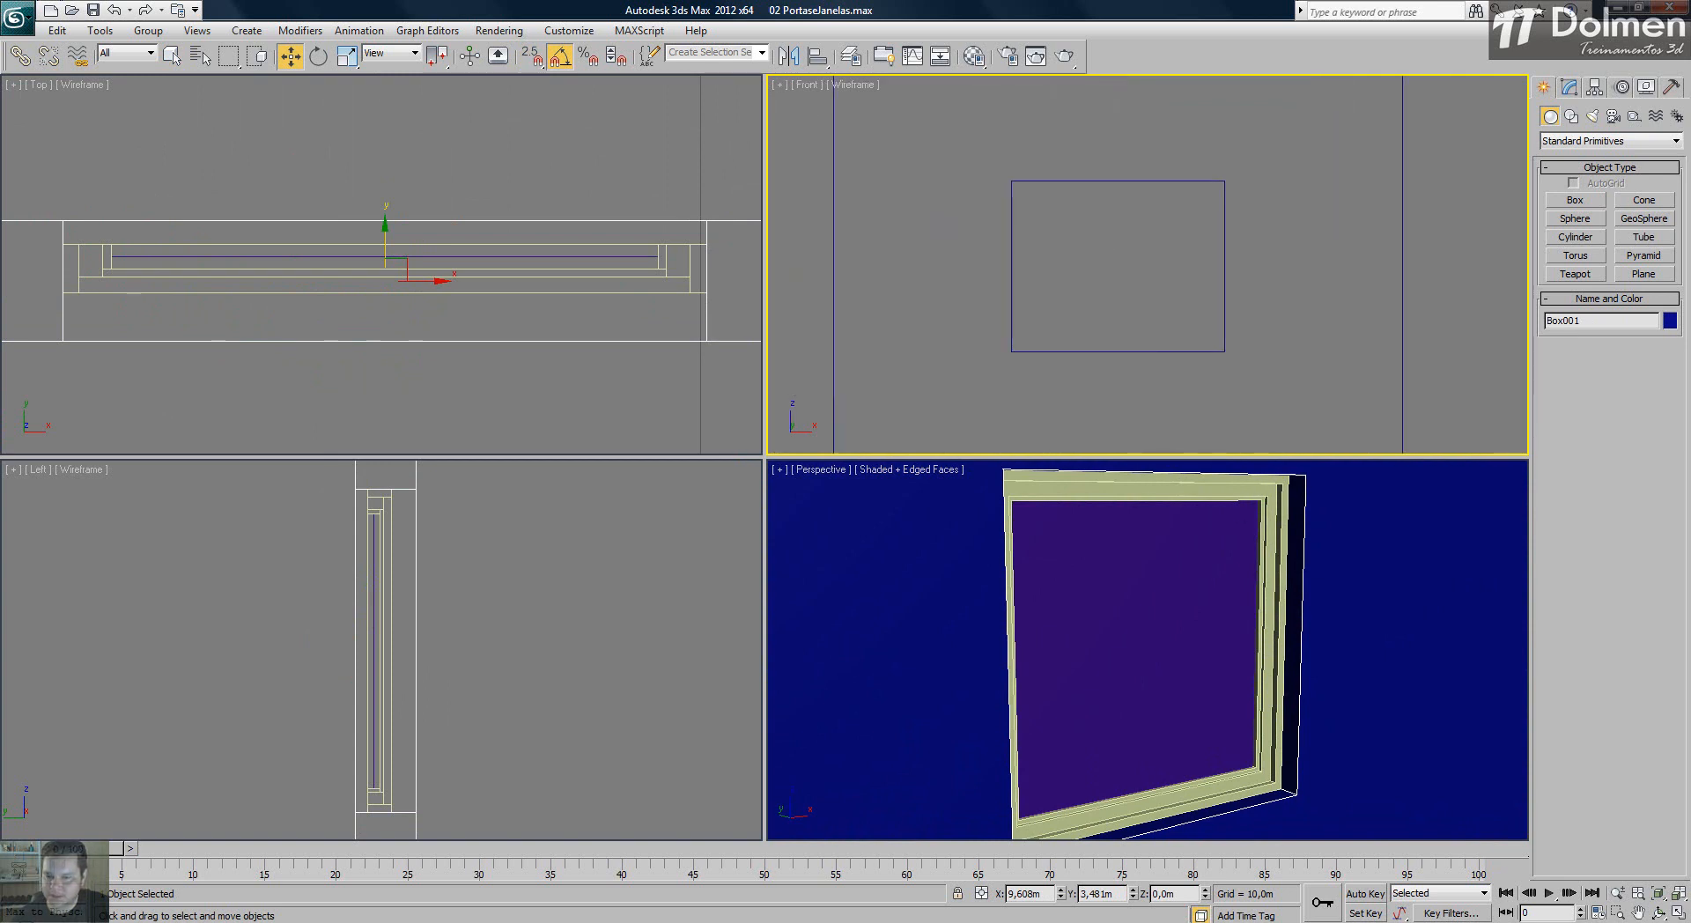
left_click(1677, 913)
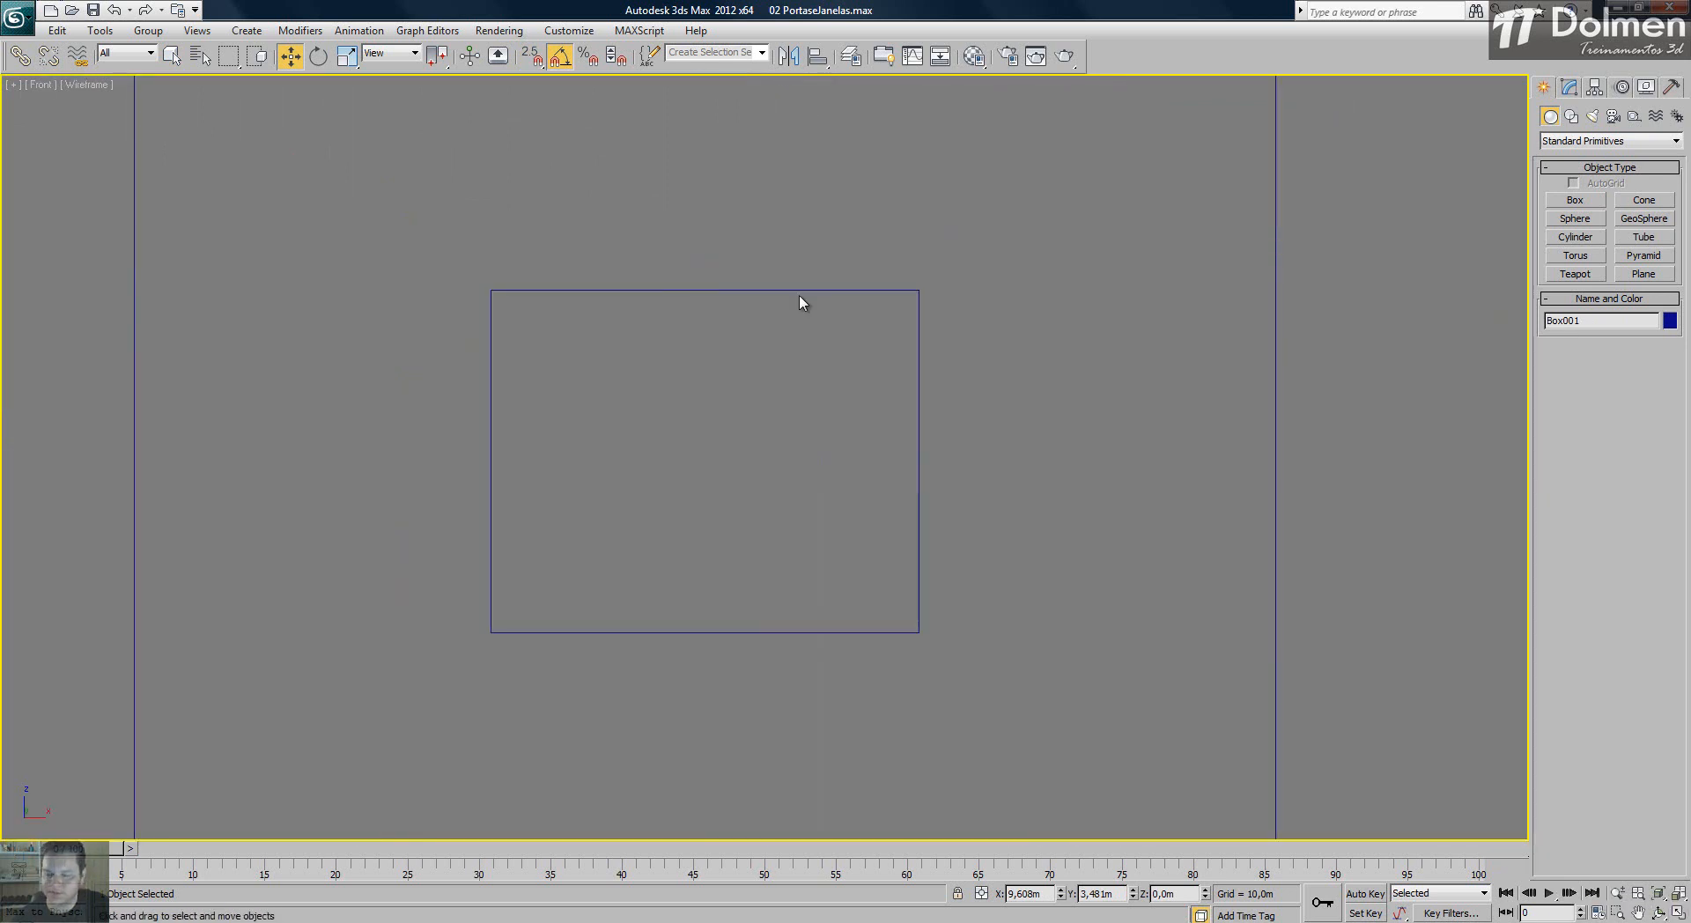
scroll(735, 412, "up", 2)
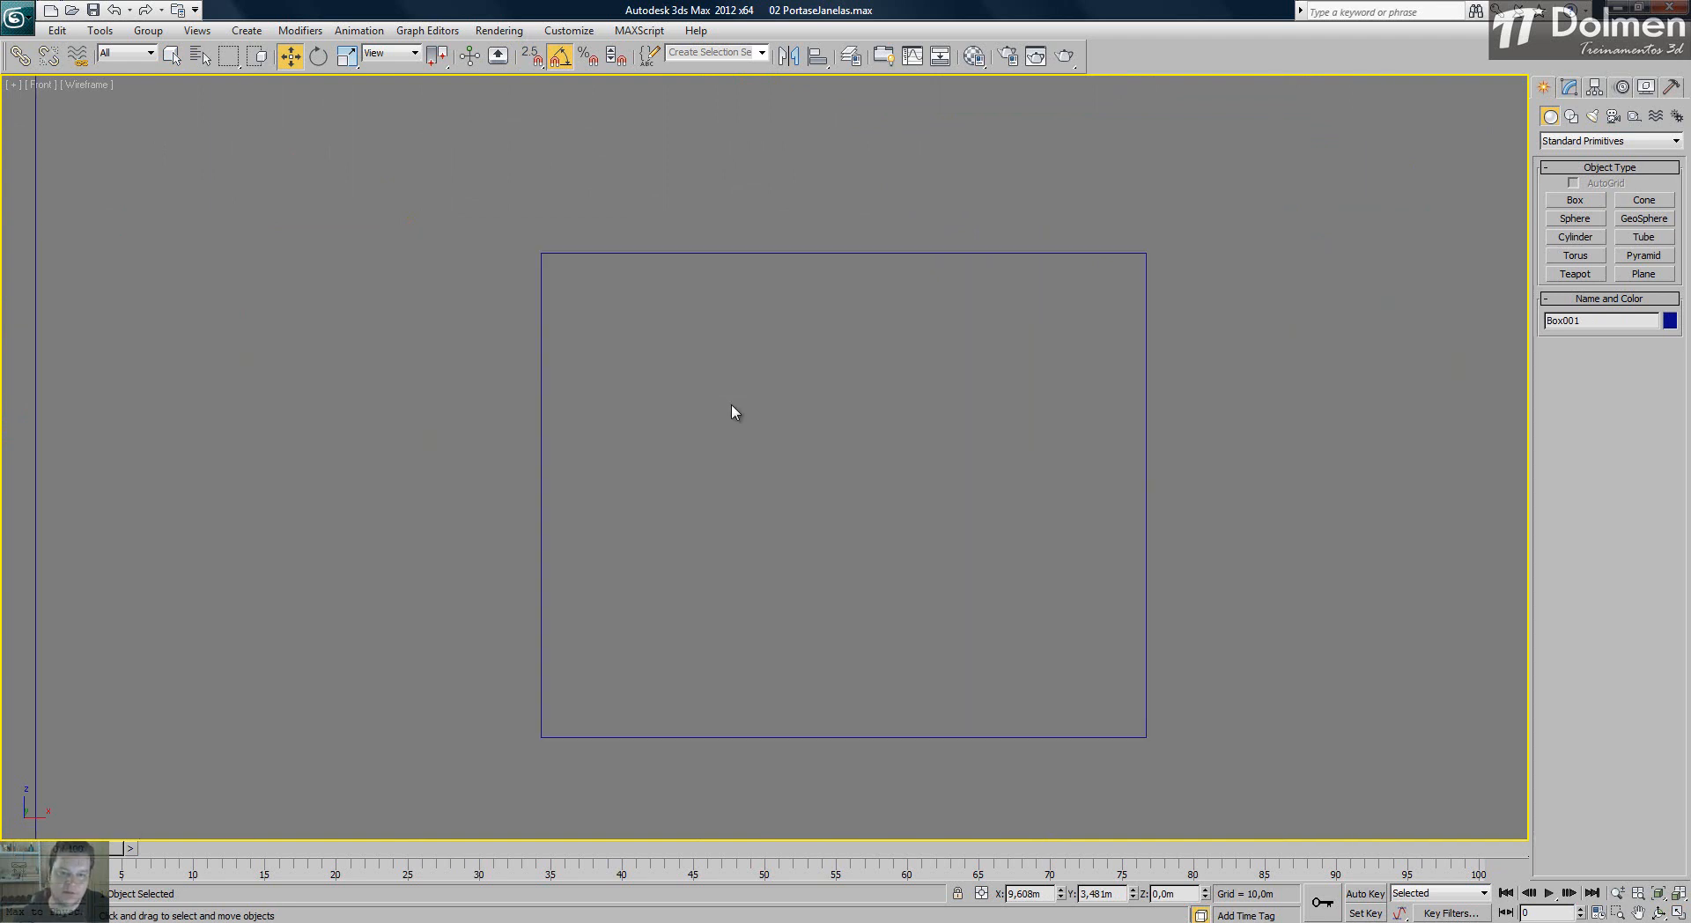
scroll(727, 409, "down", 2)
scroll(1124, 357, "up", 2)
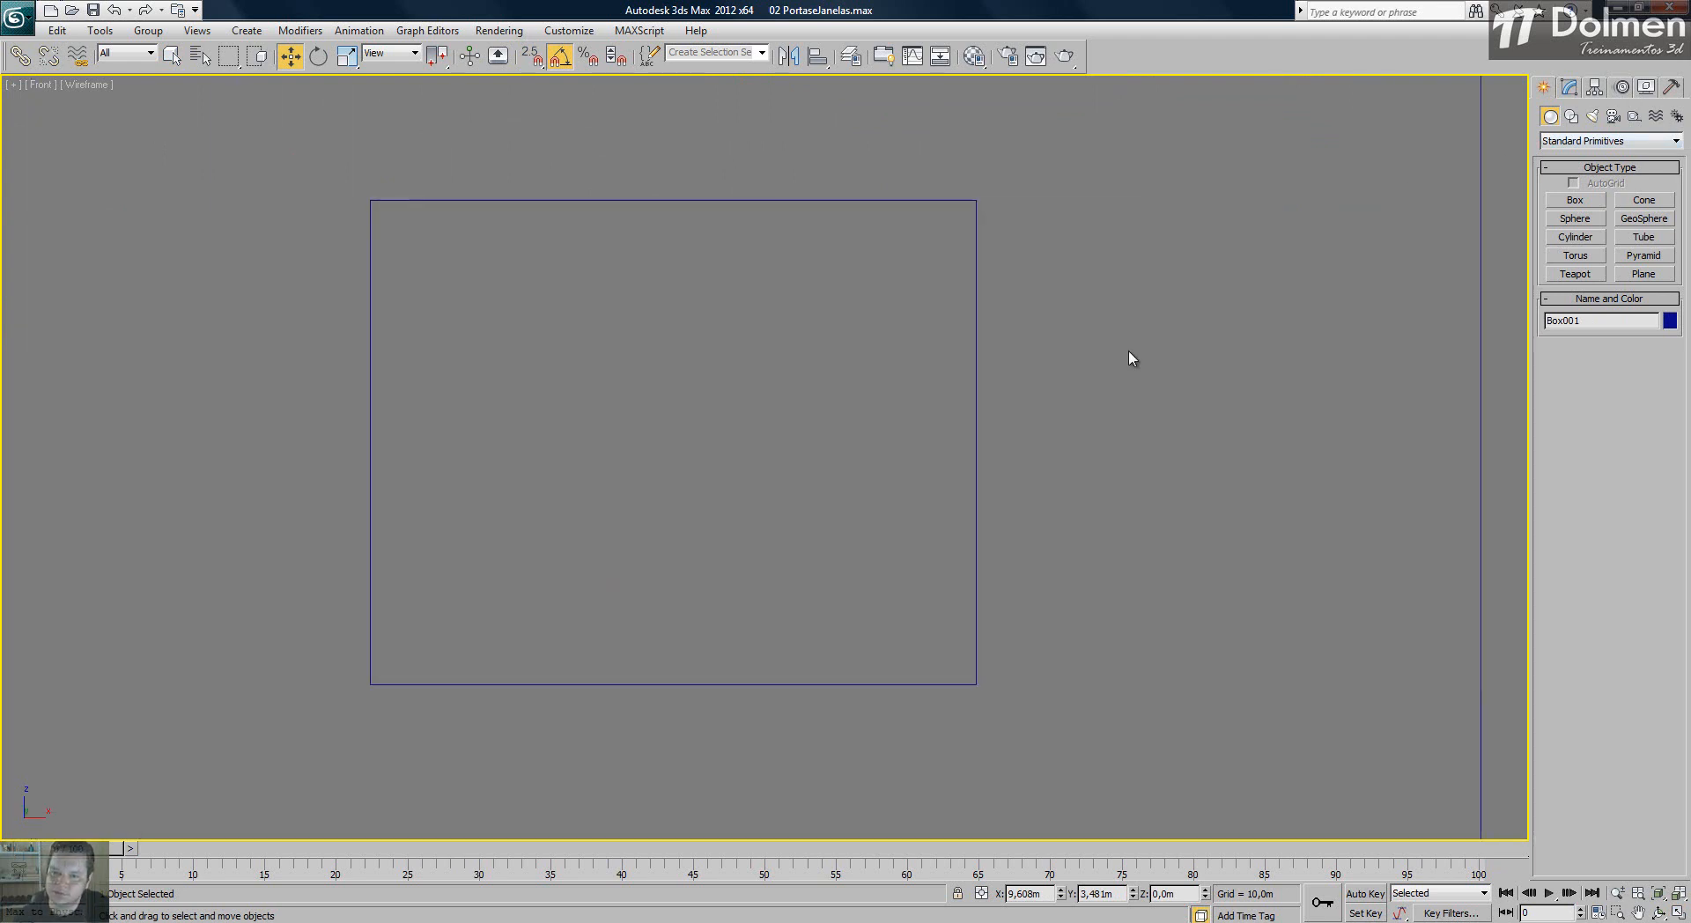
left_click(1571, 116)
left_click(1644, 214)
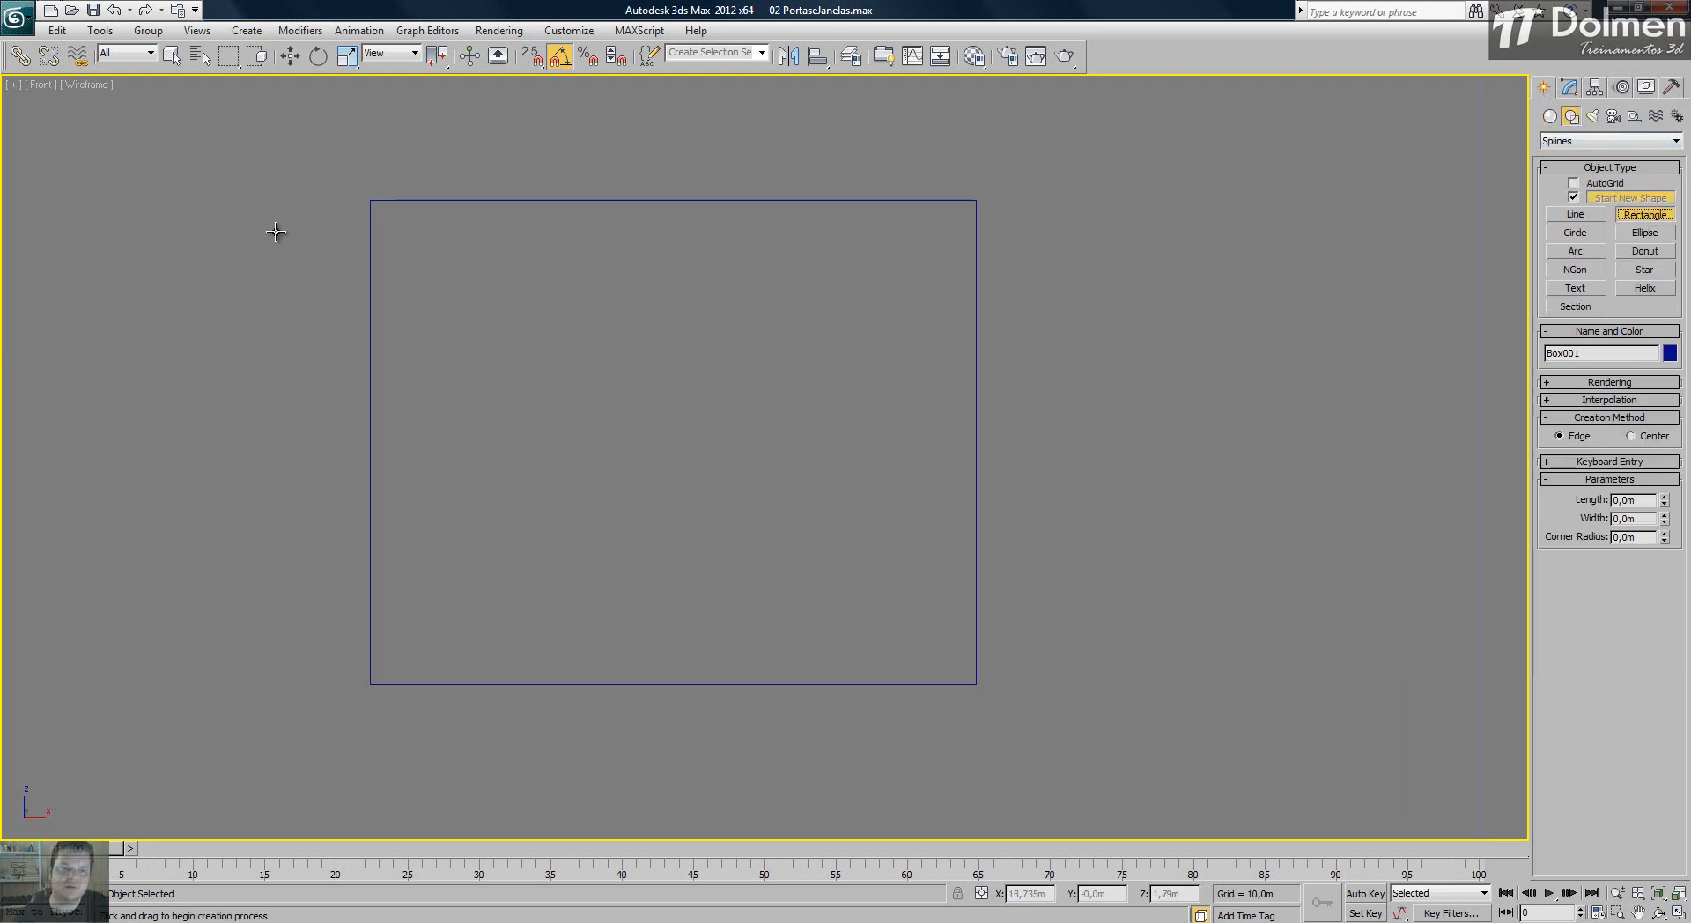
key("s")
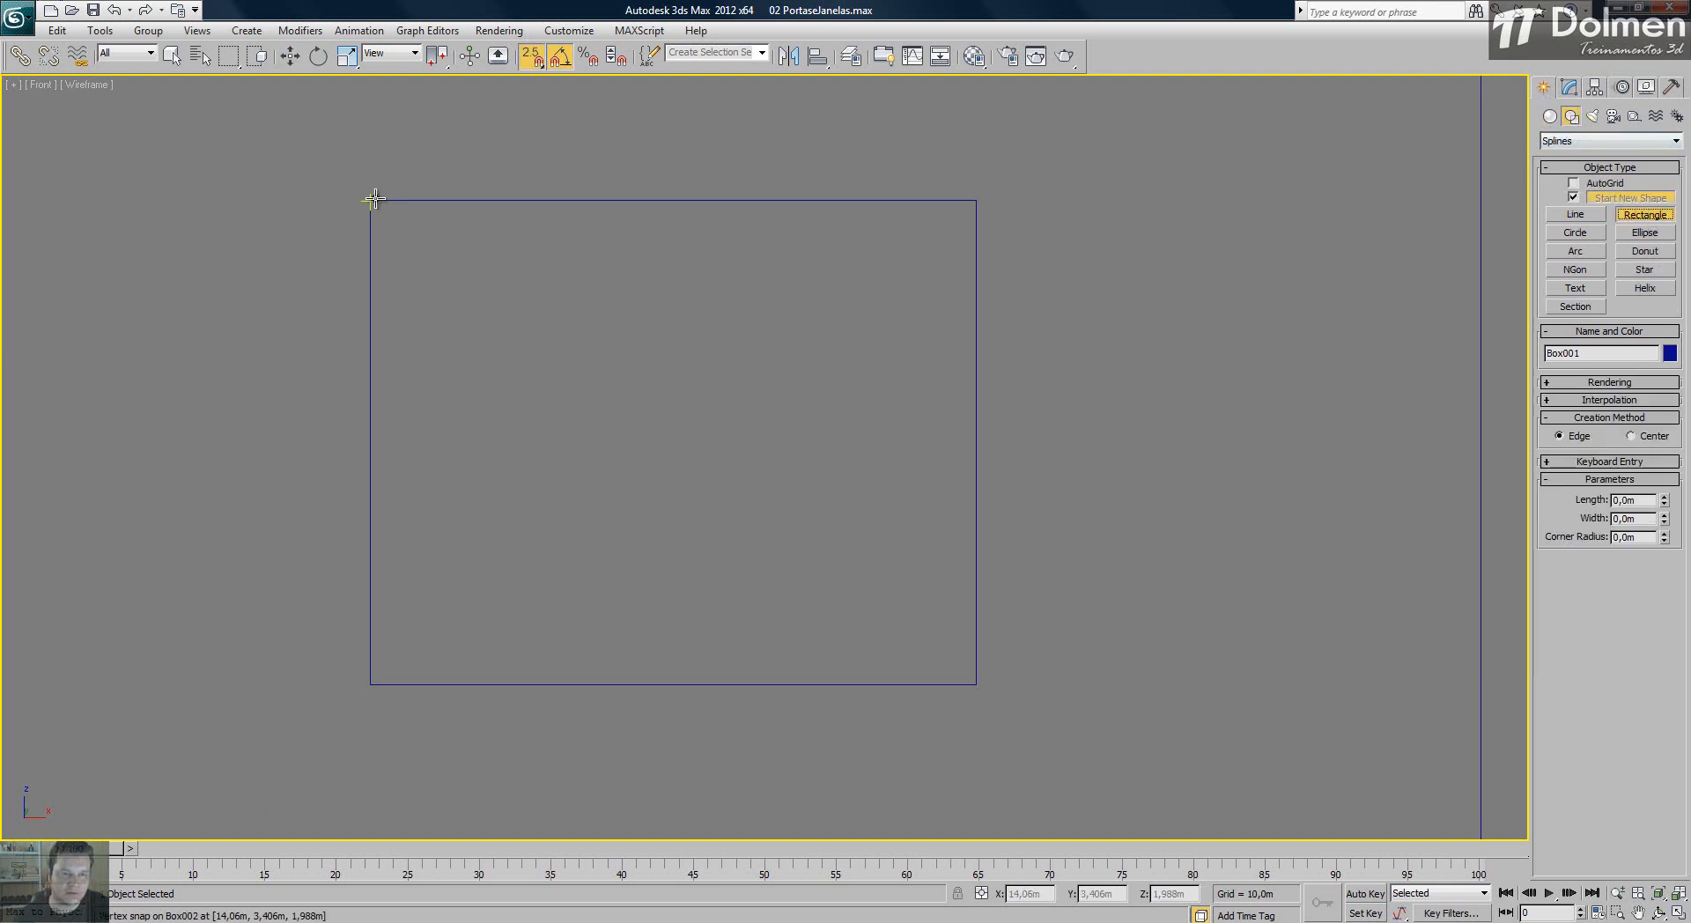
left_click_drag(371, 201, 976, 685)
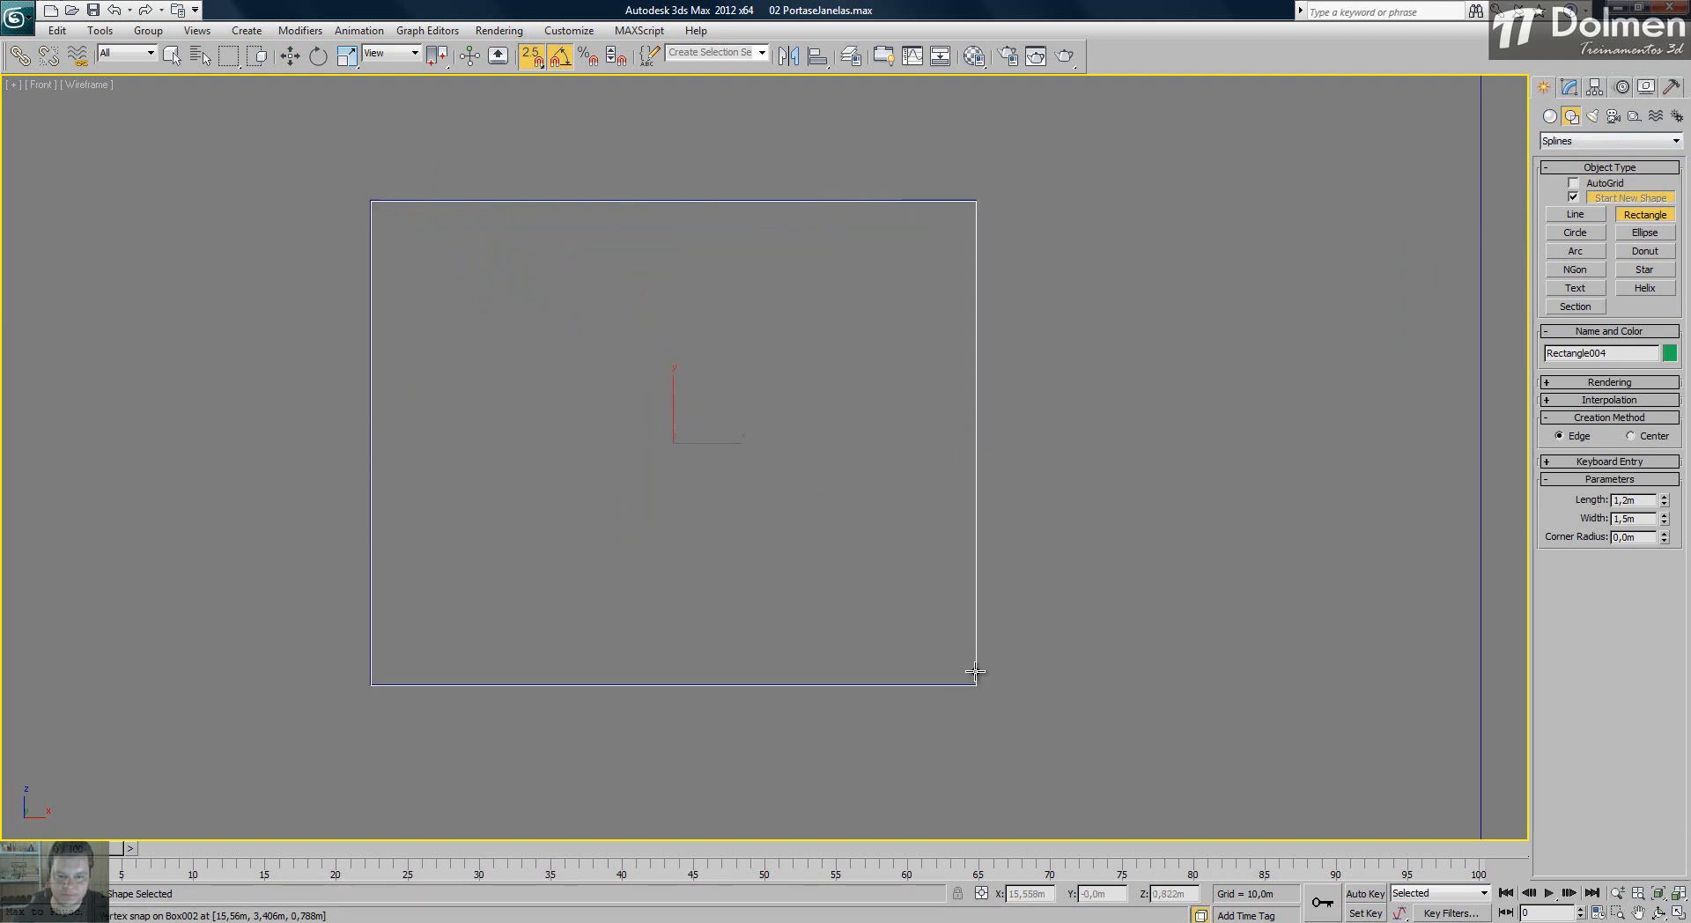
right_click(863, 321)
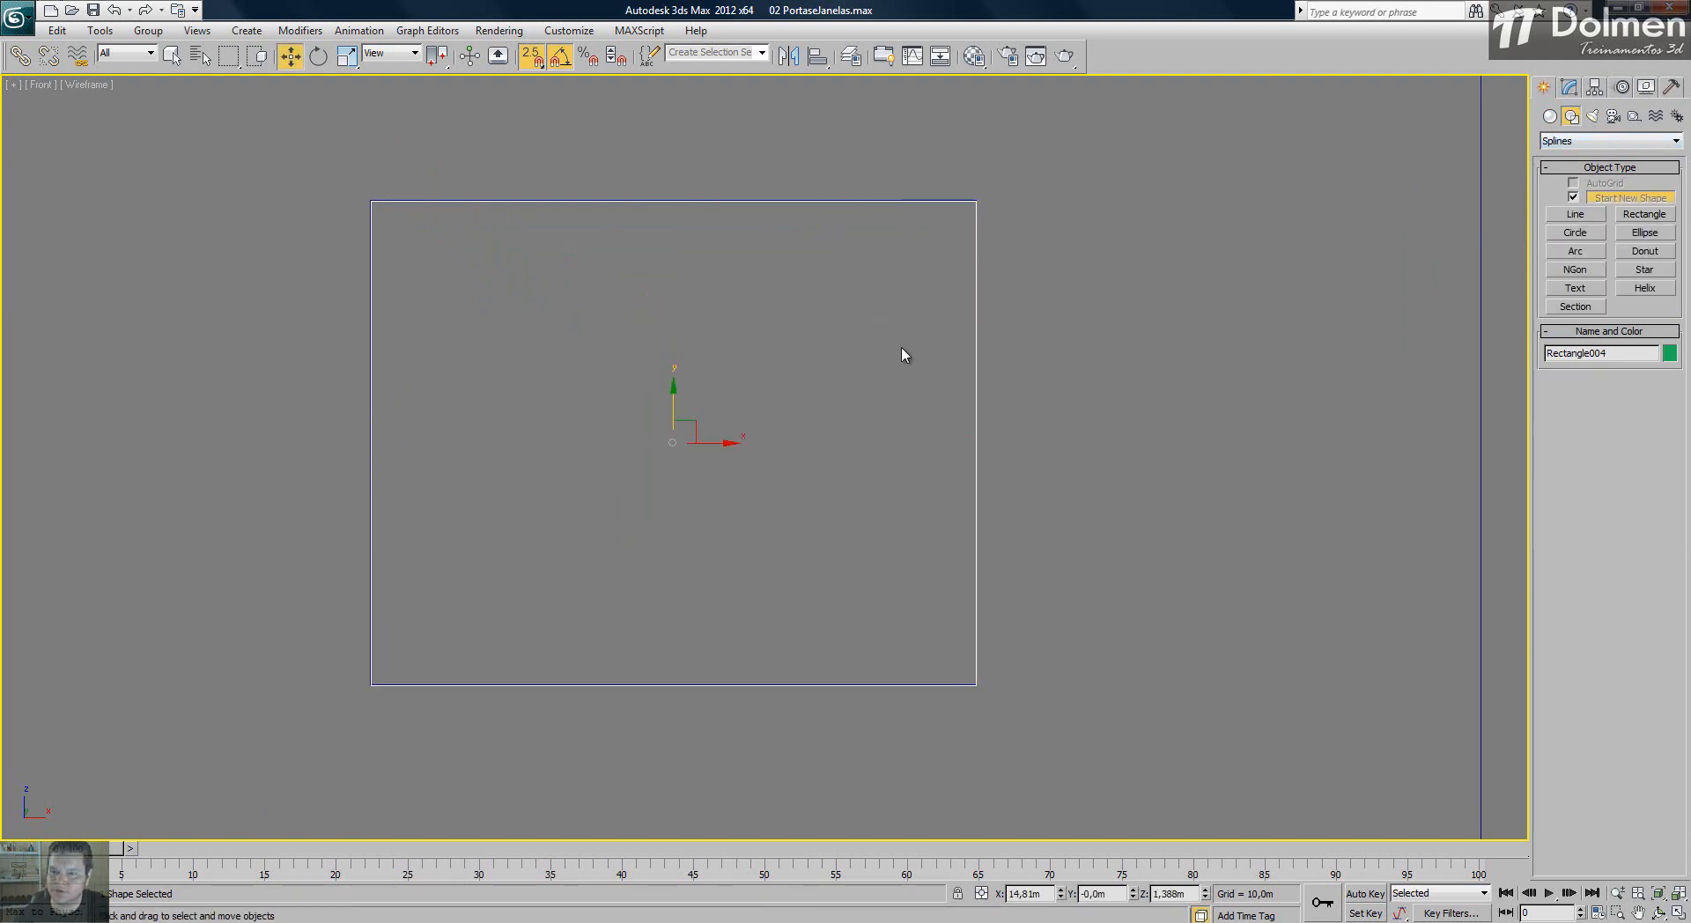
- Convert the rectangle to an editable spline outlined by 0,02 m and extrude it 0,08 m to form the outer frame
right_click(903, 345)
mouse_move(1039, 508)
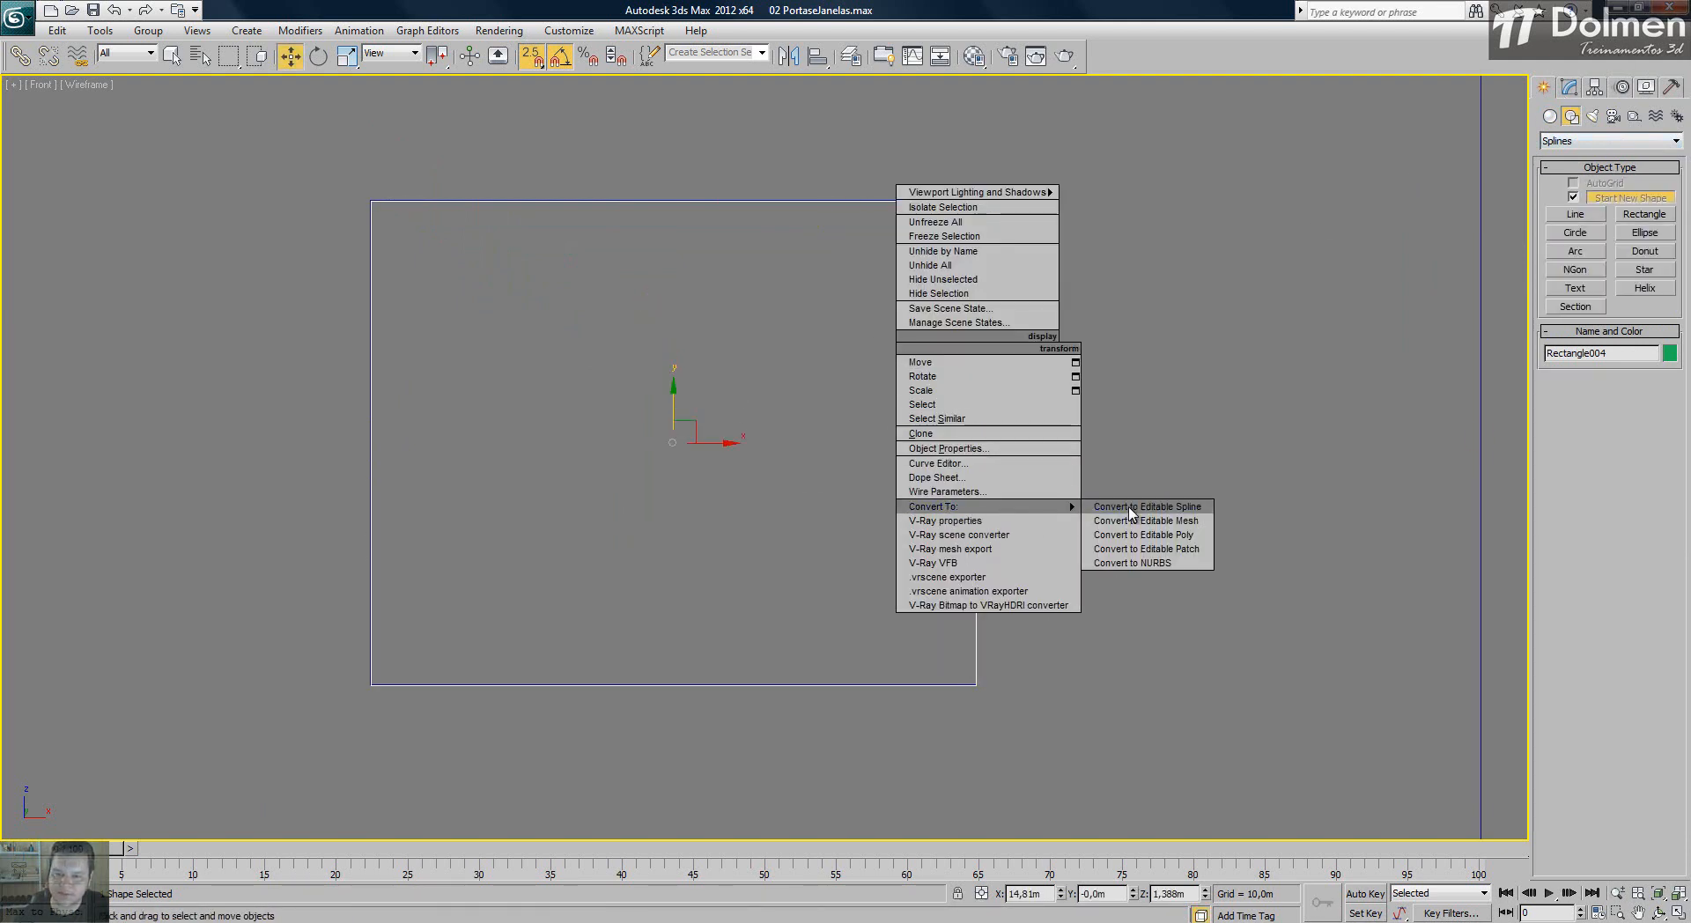
left_click(1131, 509)
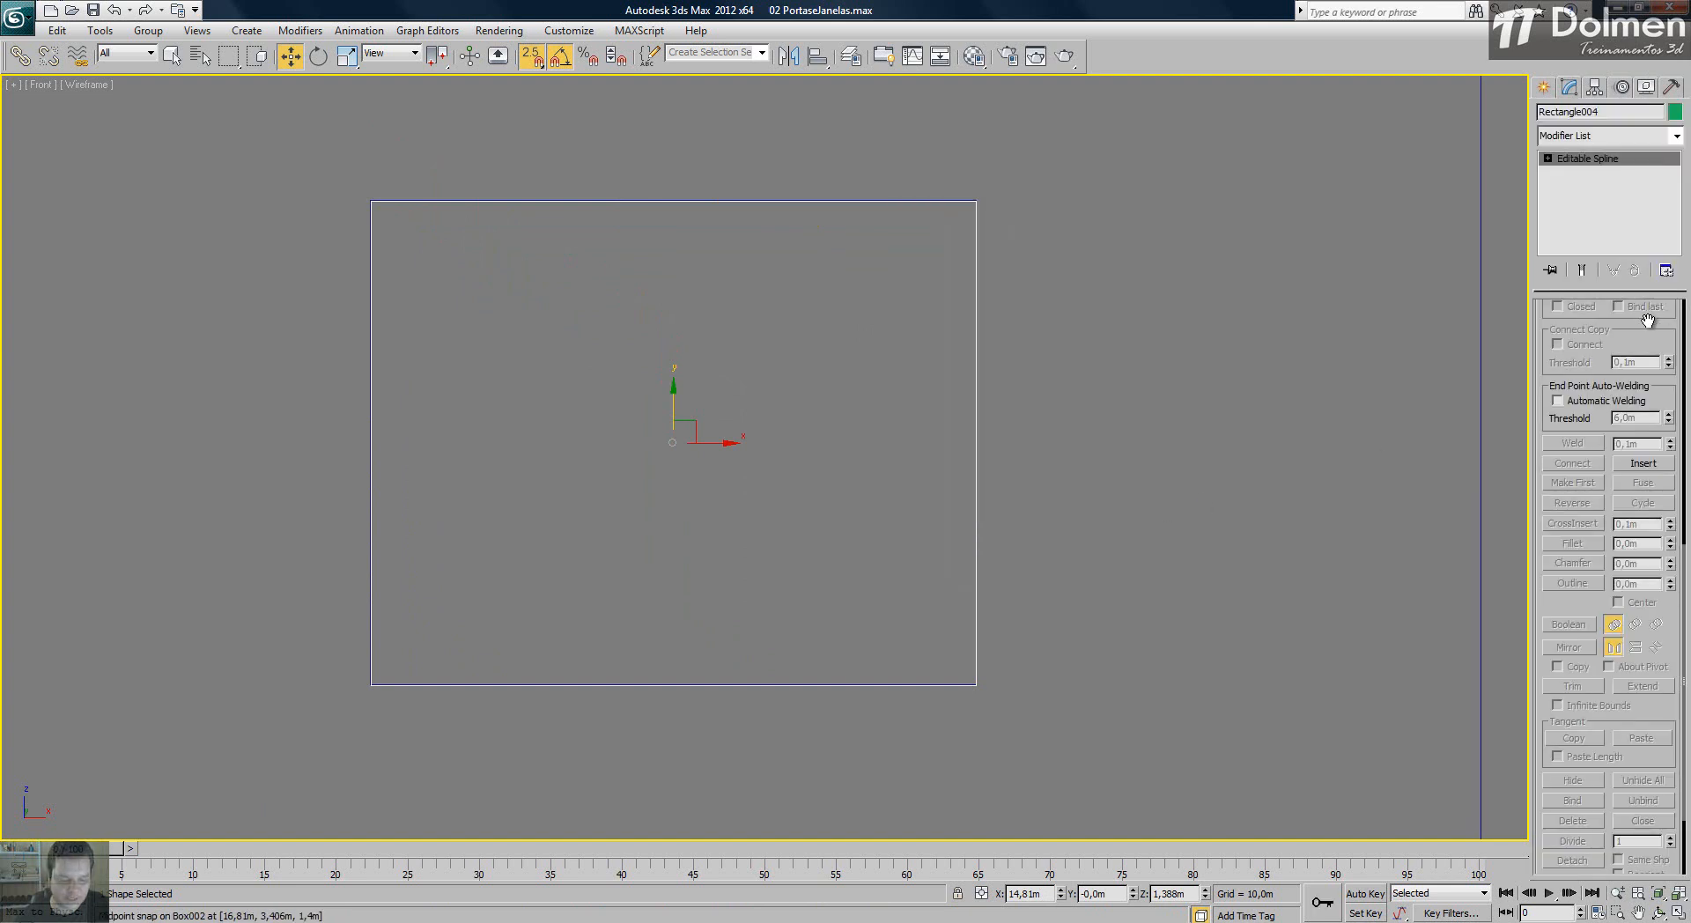
key("1")
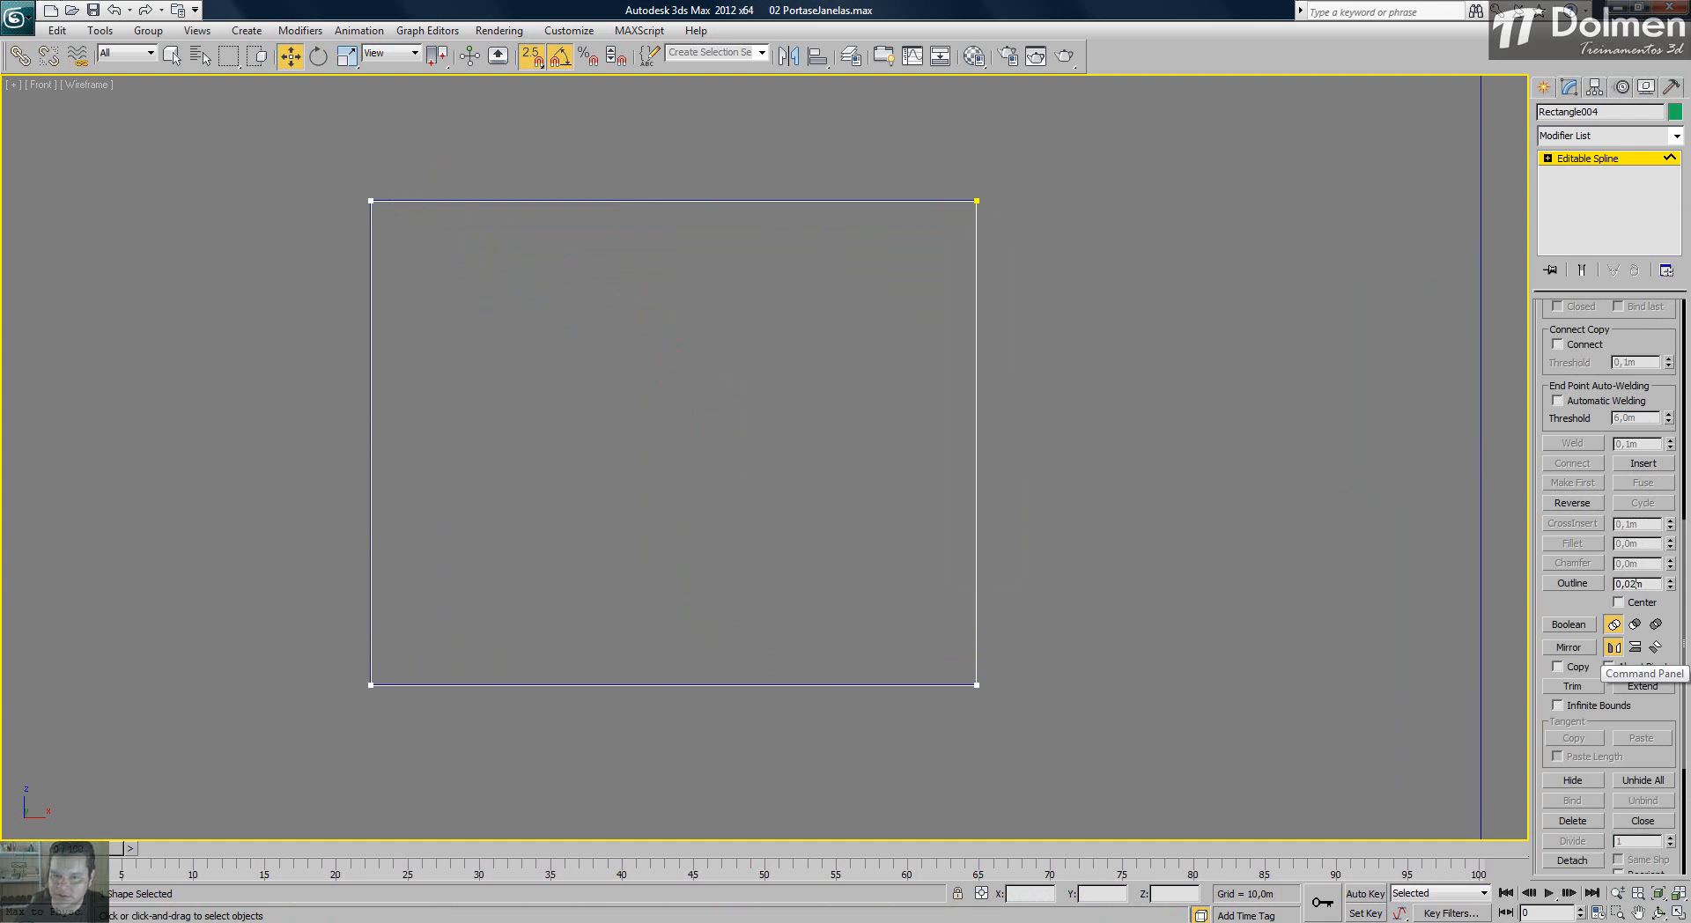
key("Return")
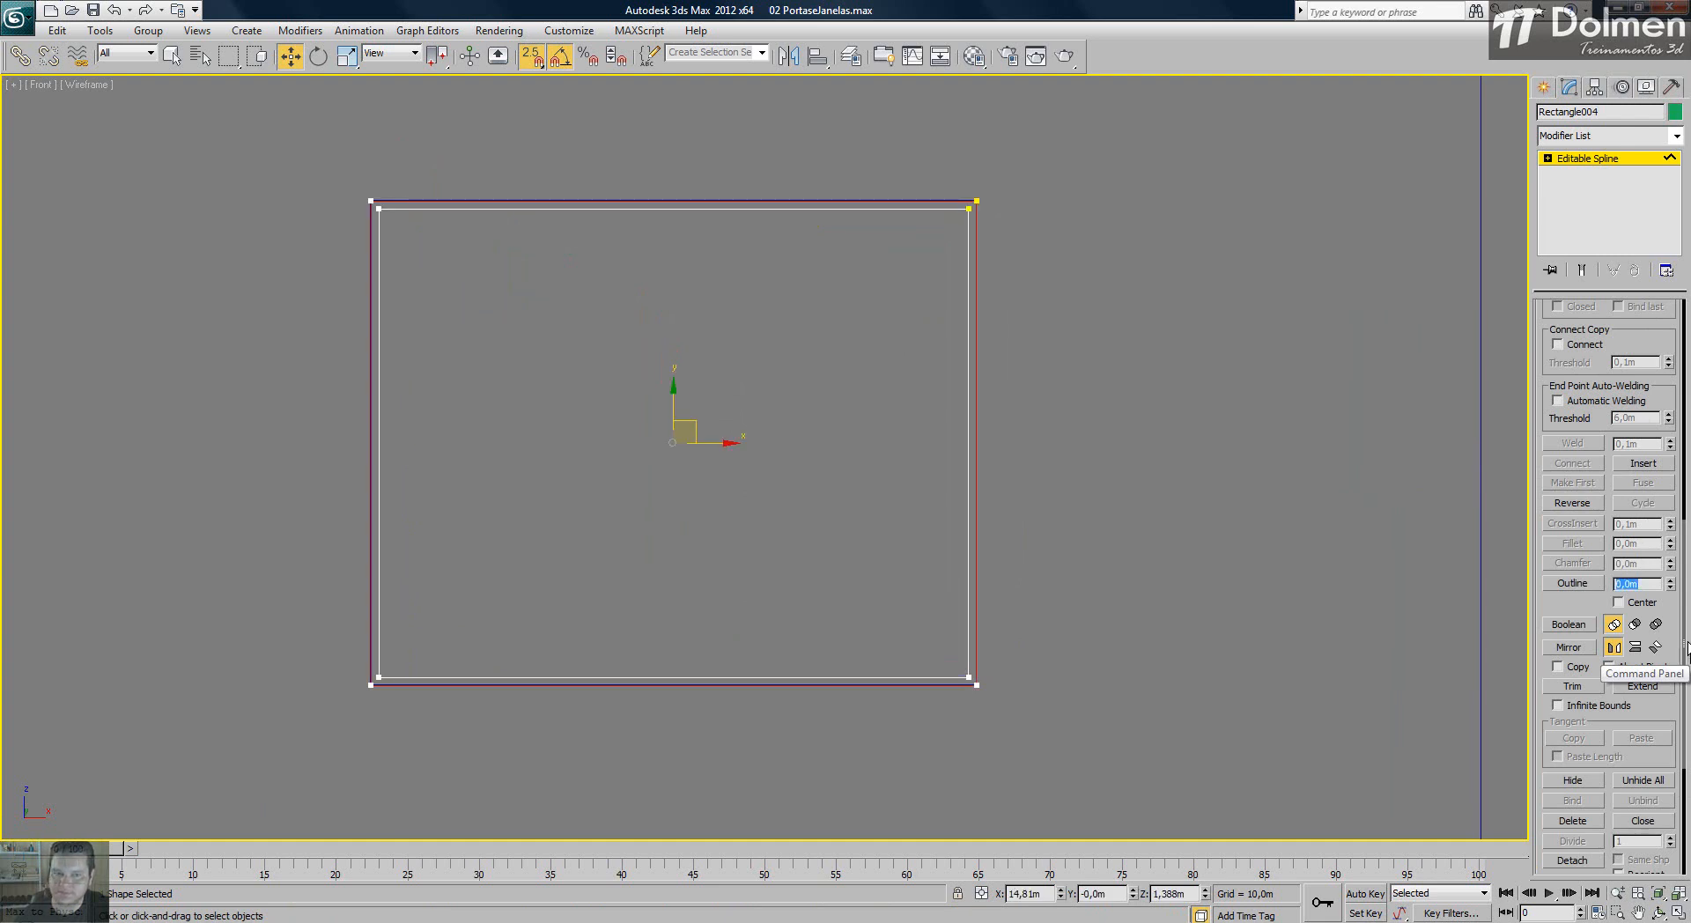
left_click(1611, 137)
left_click(1603, 225)
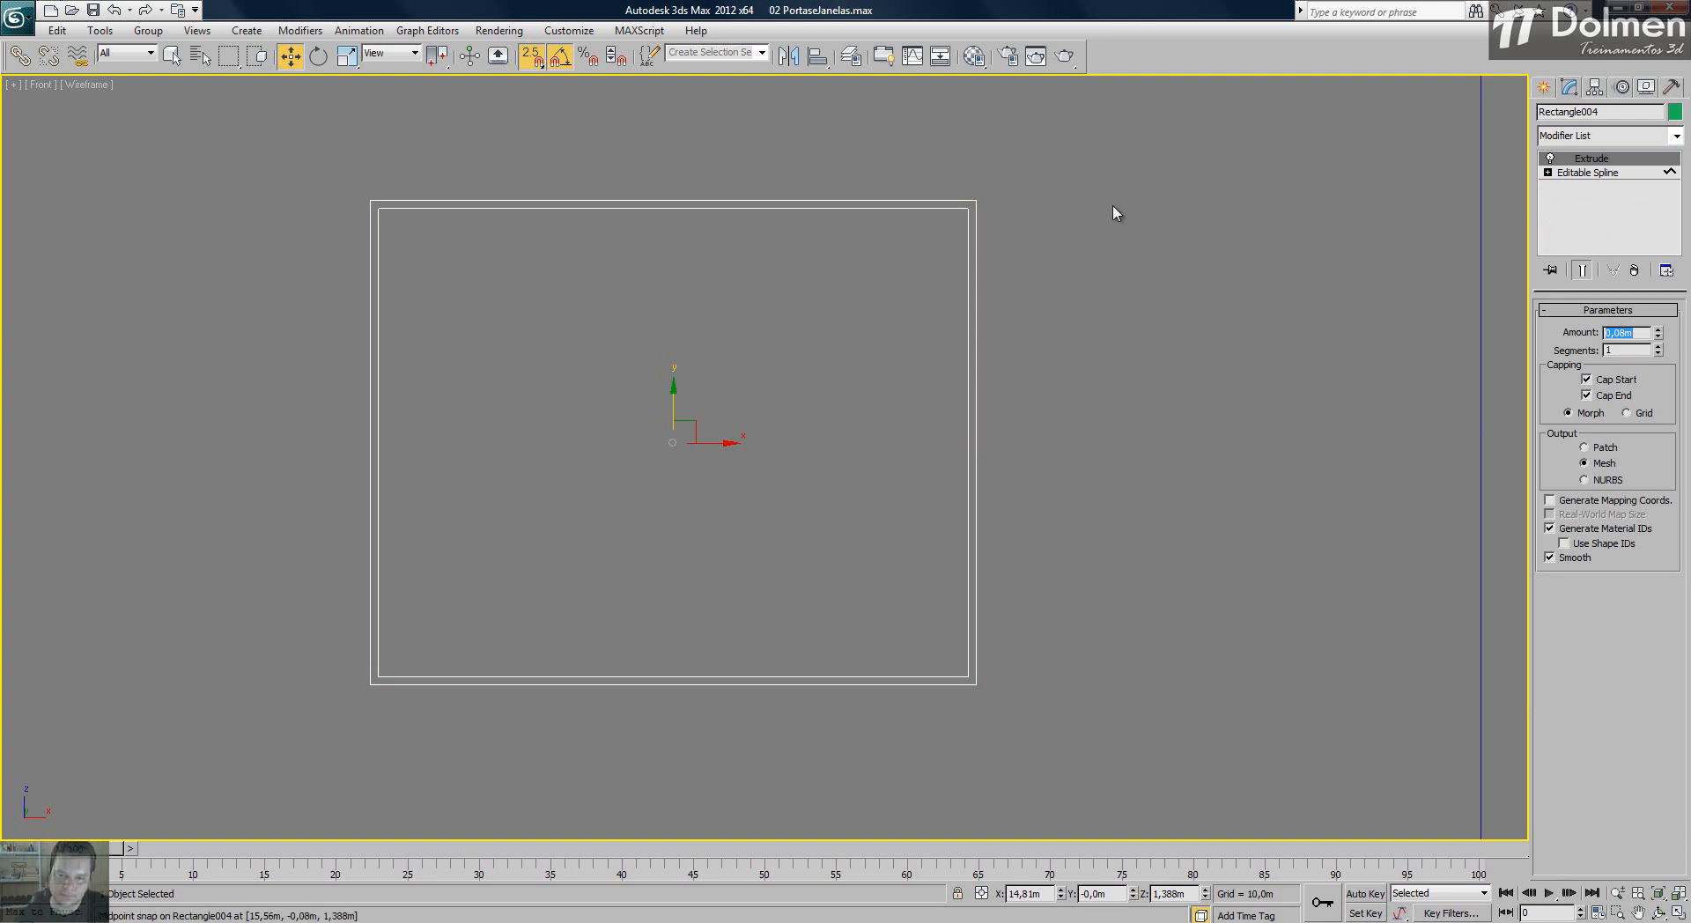
- With Vertex and Midpoint snaps enabled, draw a 1,16 × 0,73 m rectangle over the left half of the outer frame's inner opening
left_click(1545, 89)
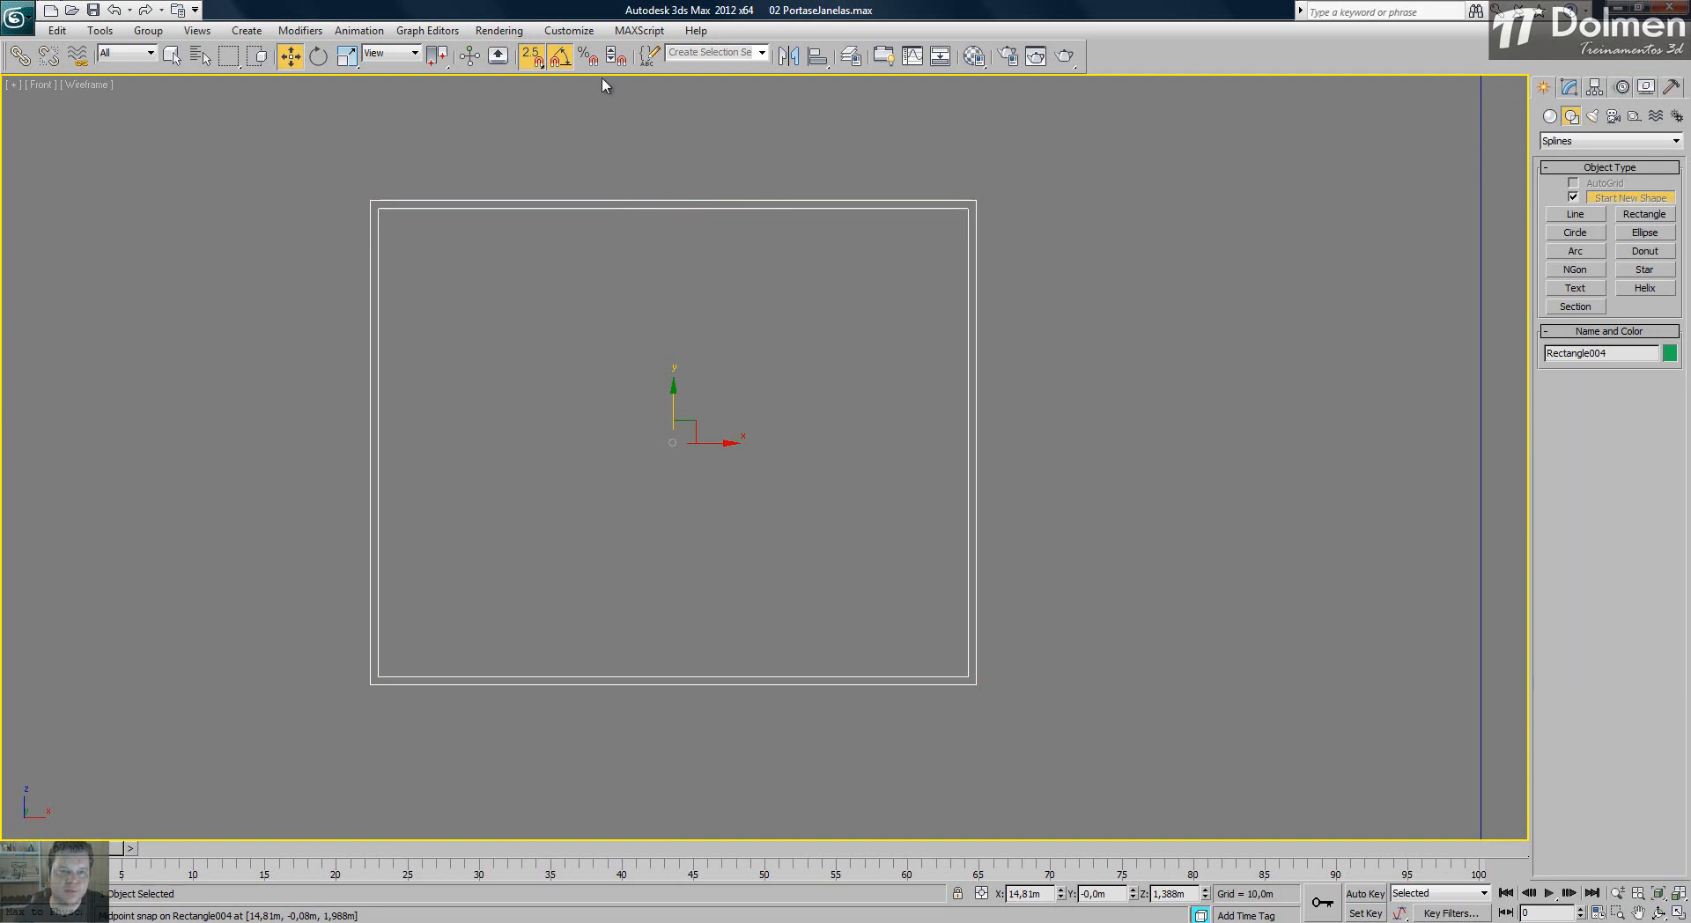
right_click(535, 66)
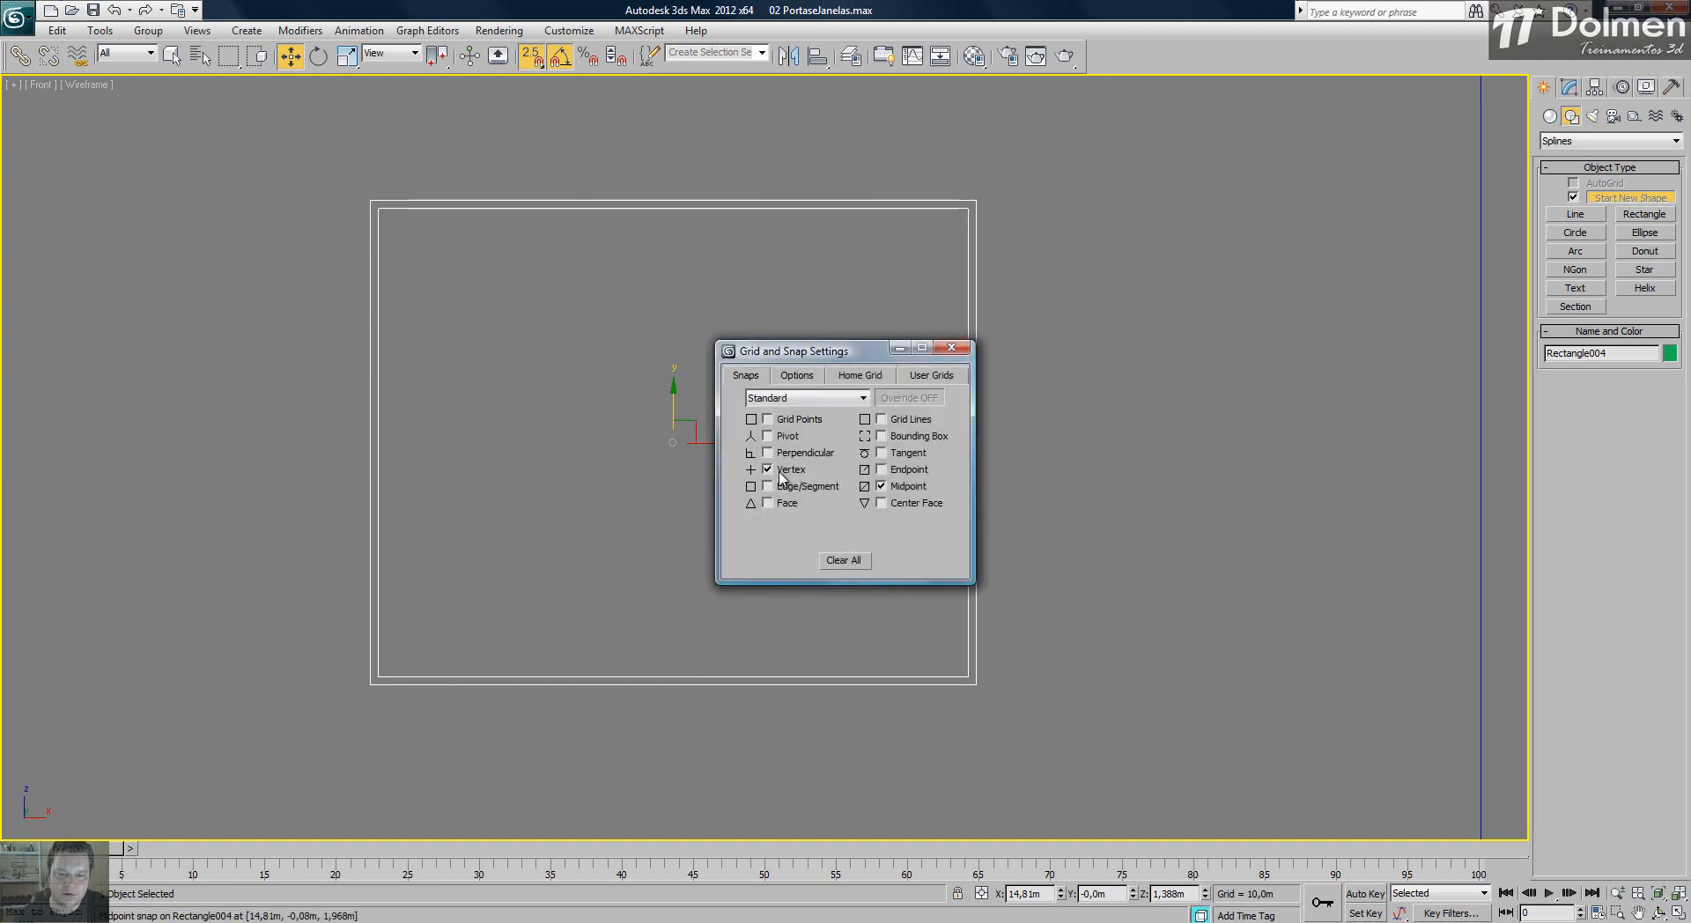
left_click(882, 486)
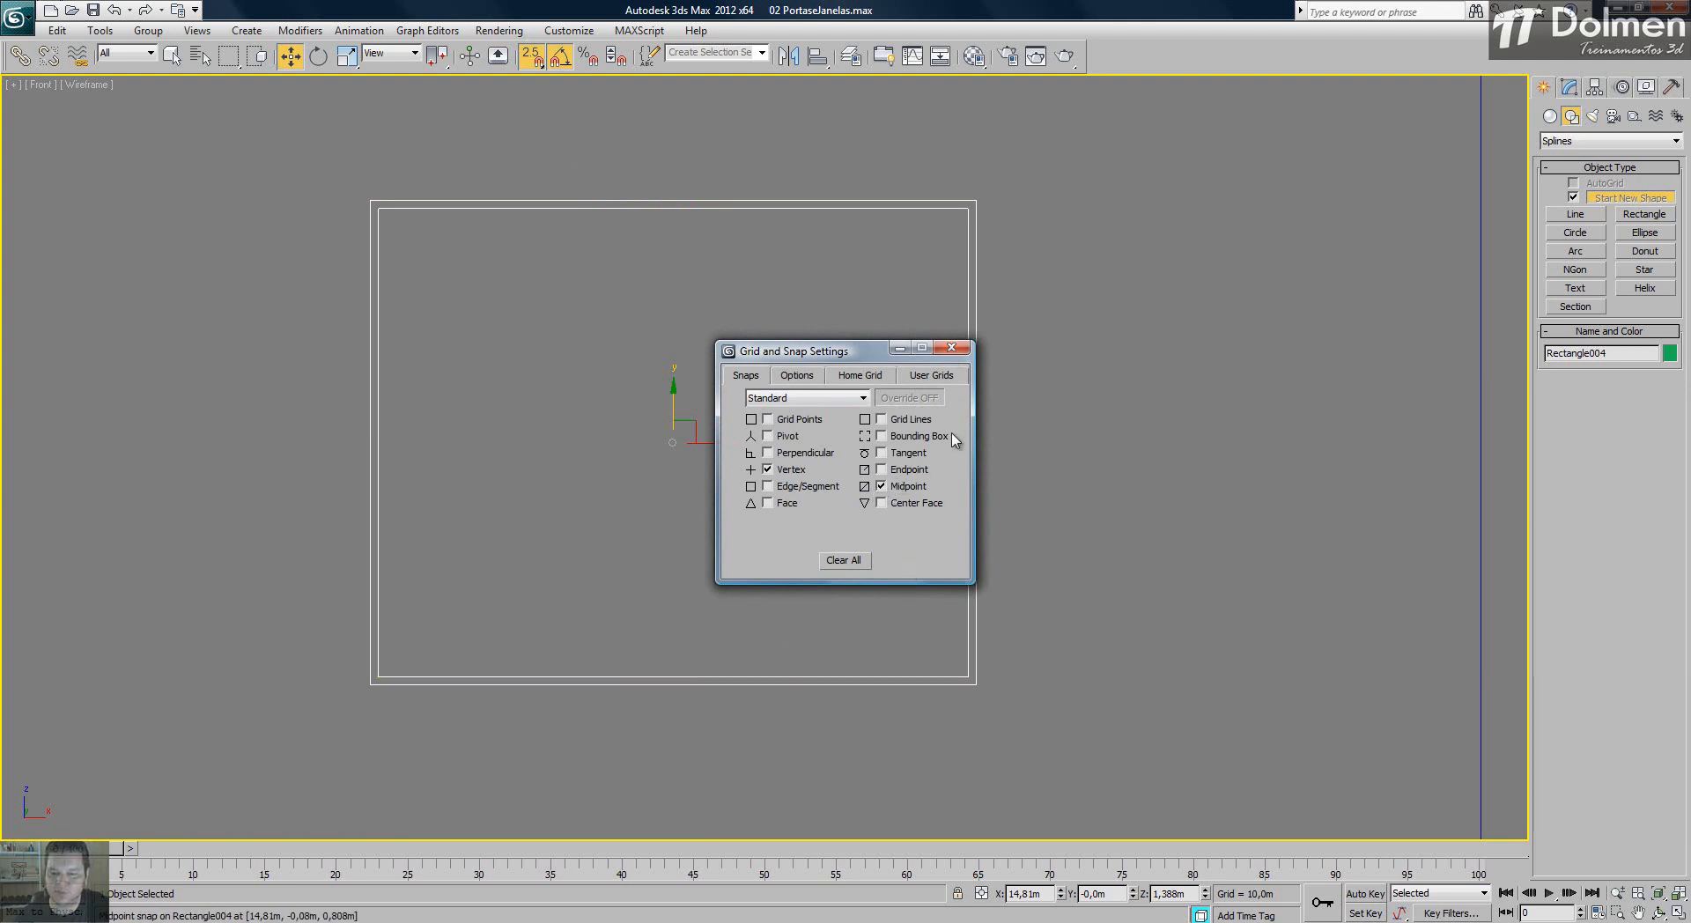
left_click(951, 347)
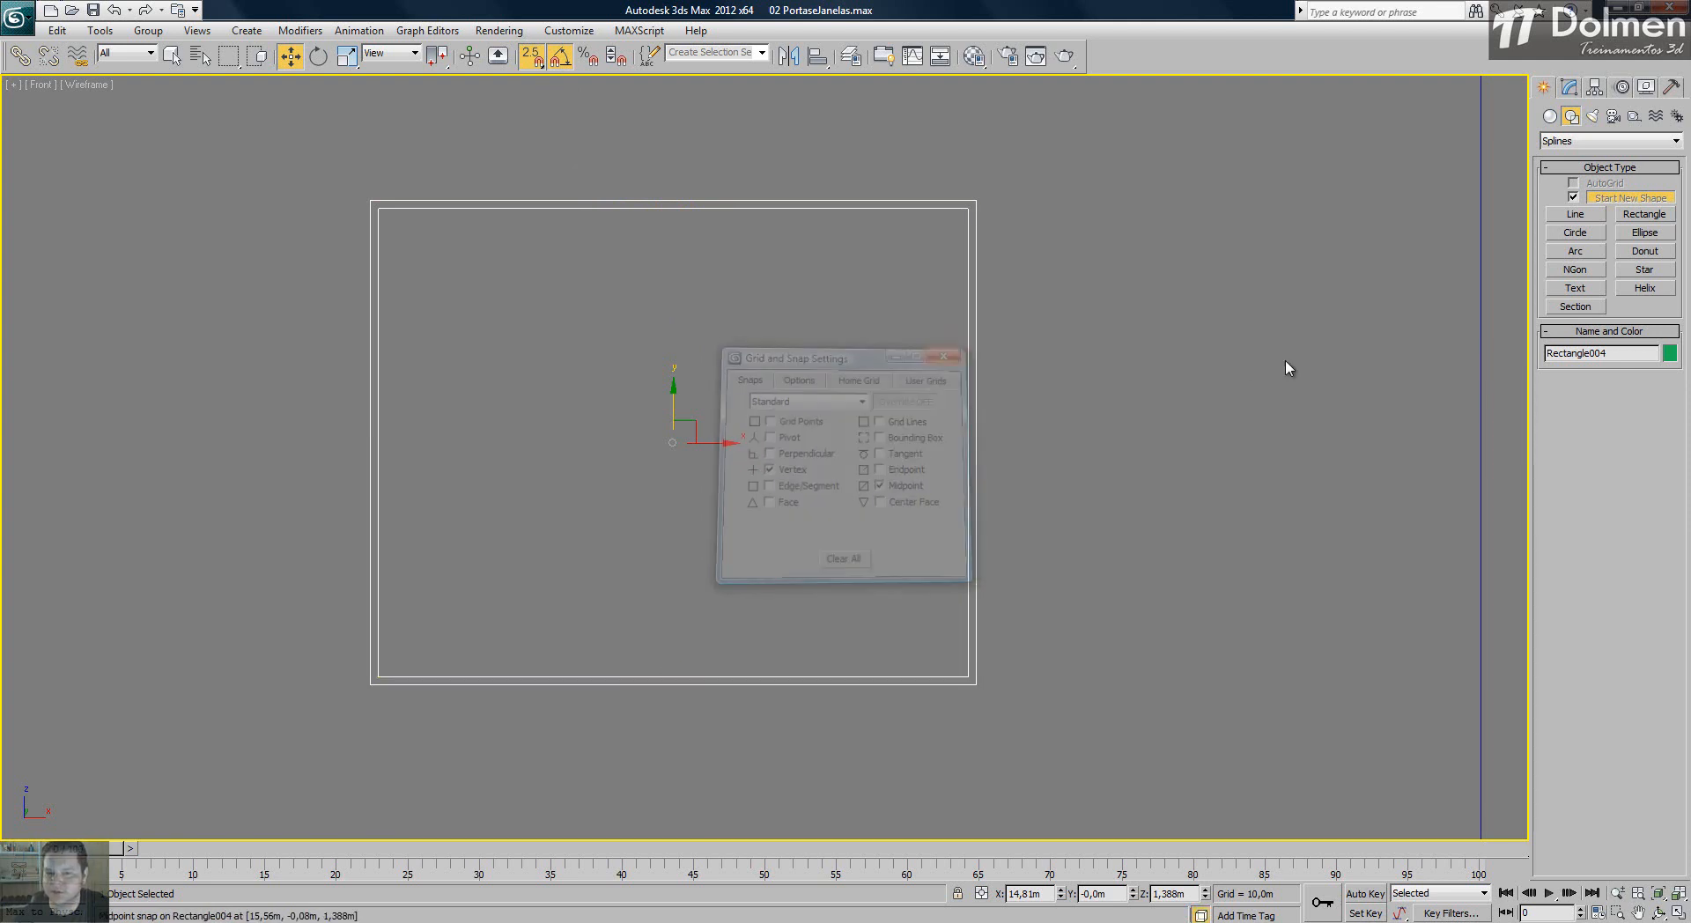
left_click(1643, 214)
left_click_drag(380, 212, 667, 678)
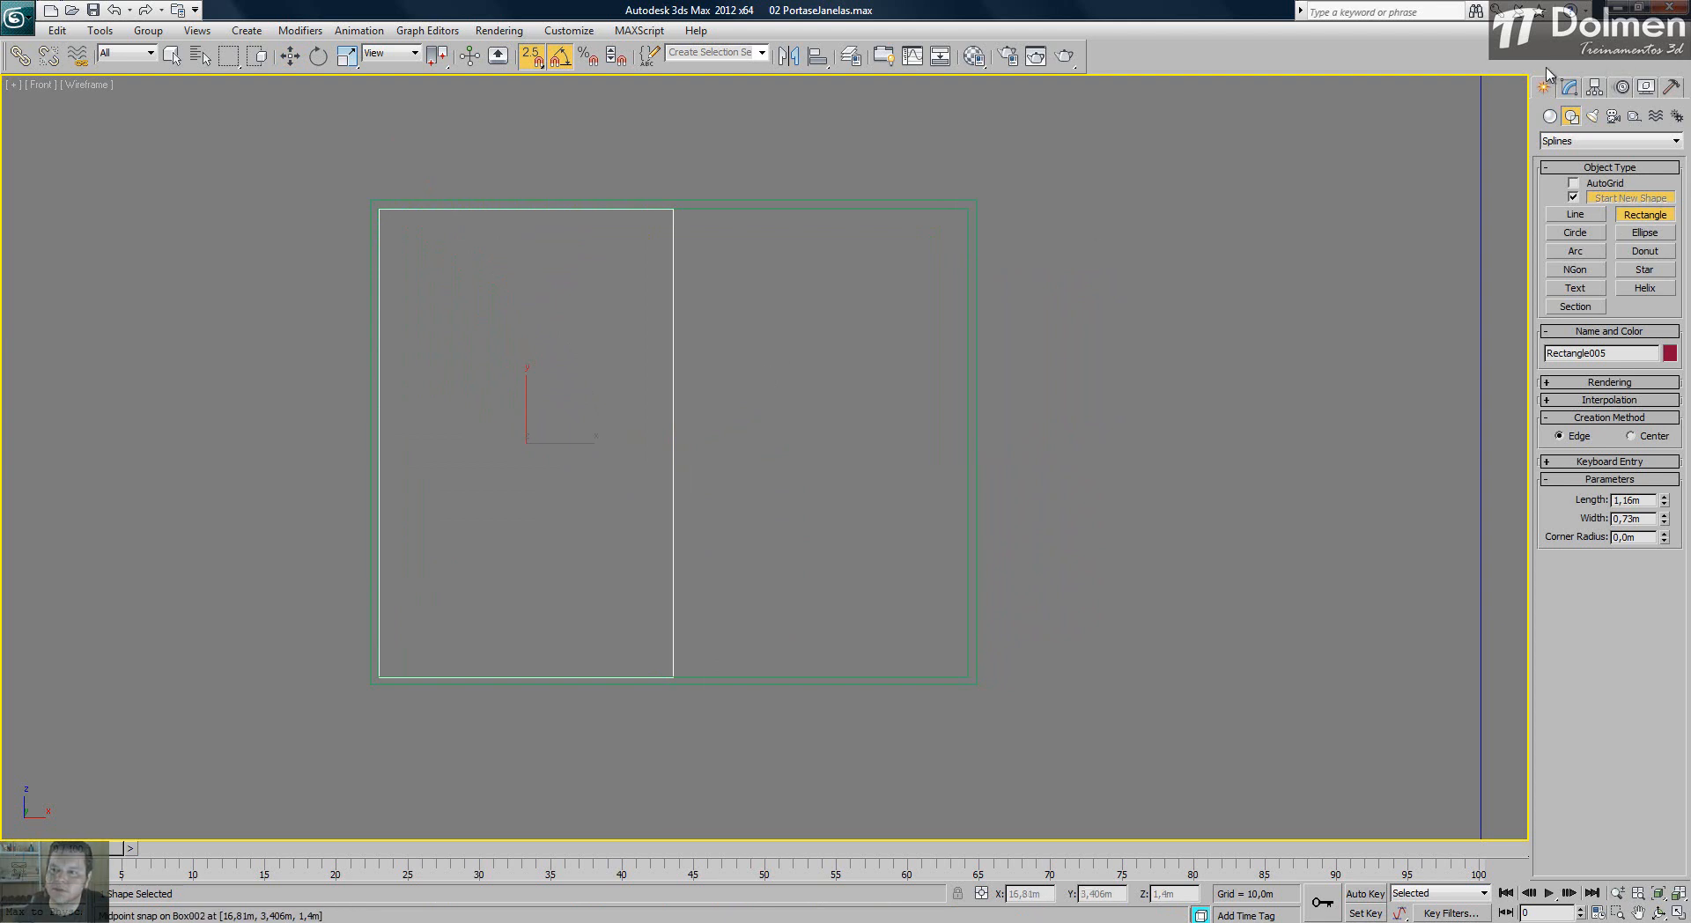
right_click(611, 419)
- Convert the left-half rectangle to an editable spline and outline it inward by 0,03 m
right_click(626, 355)
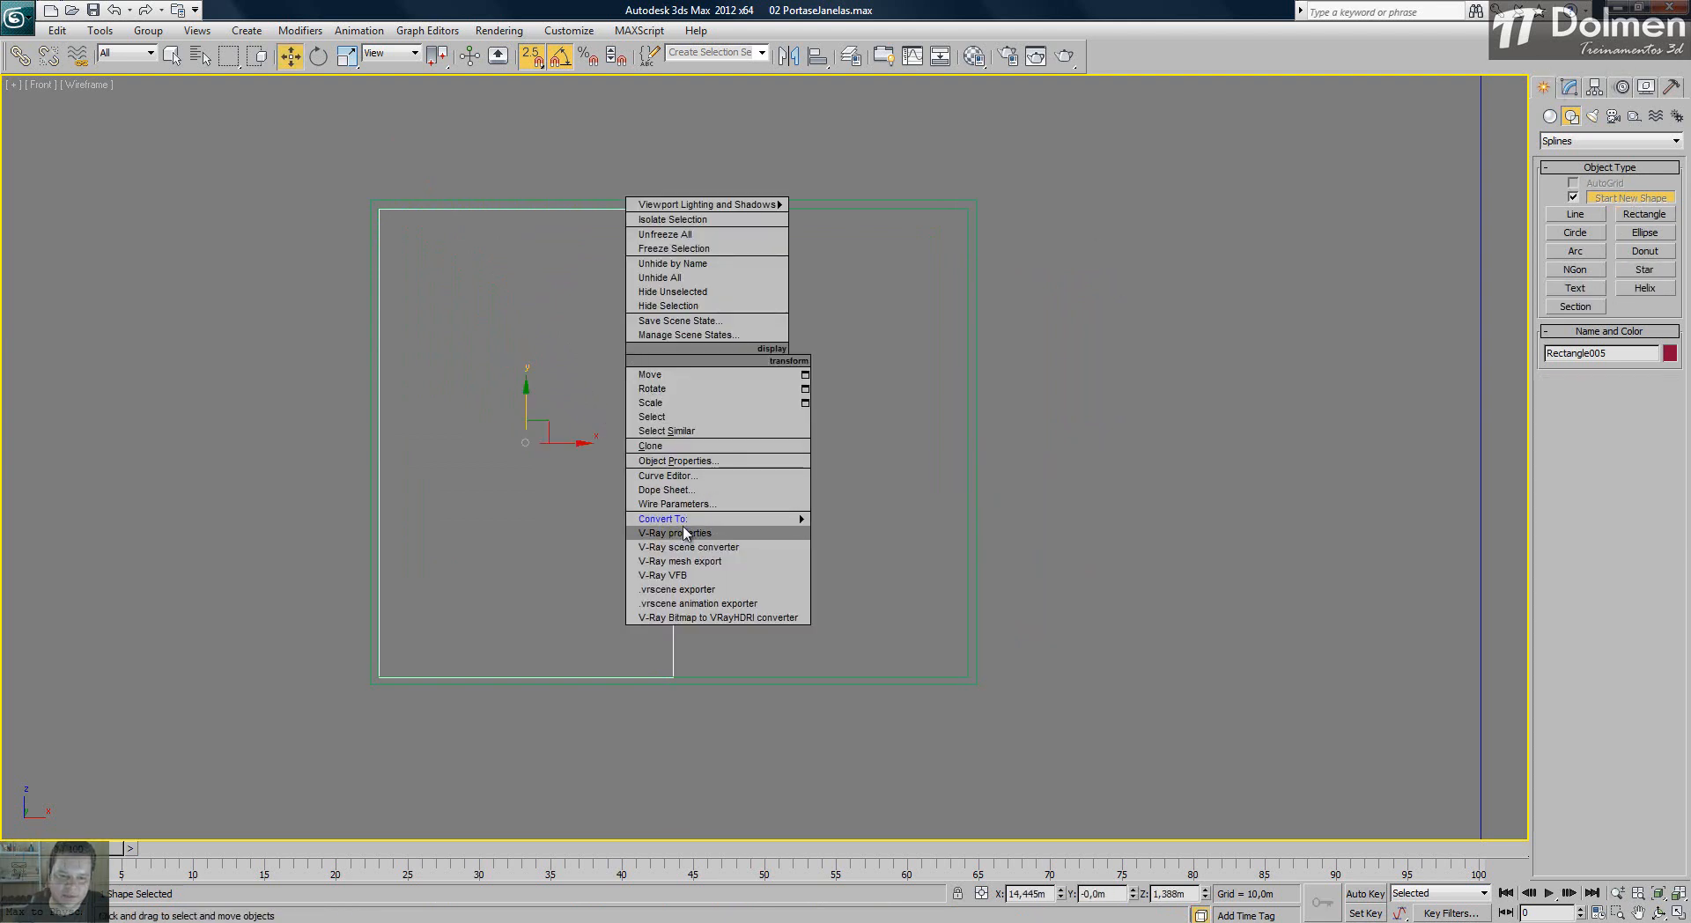
mouse_move(704, 519)
left_click(894, 520)
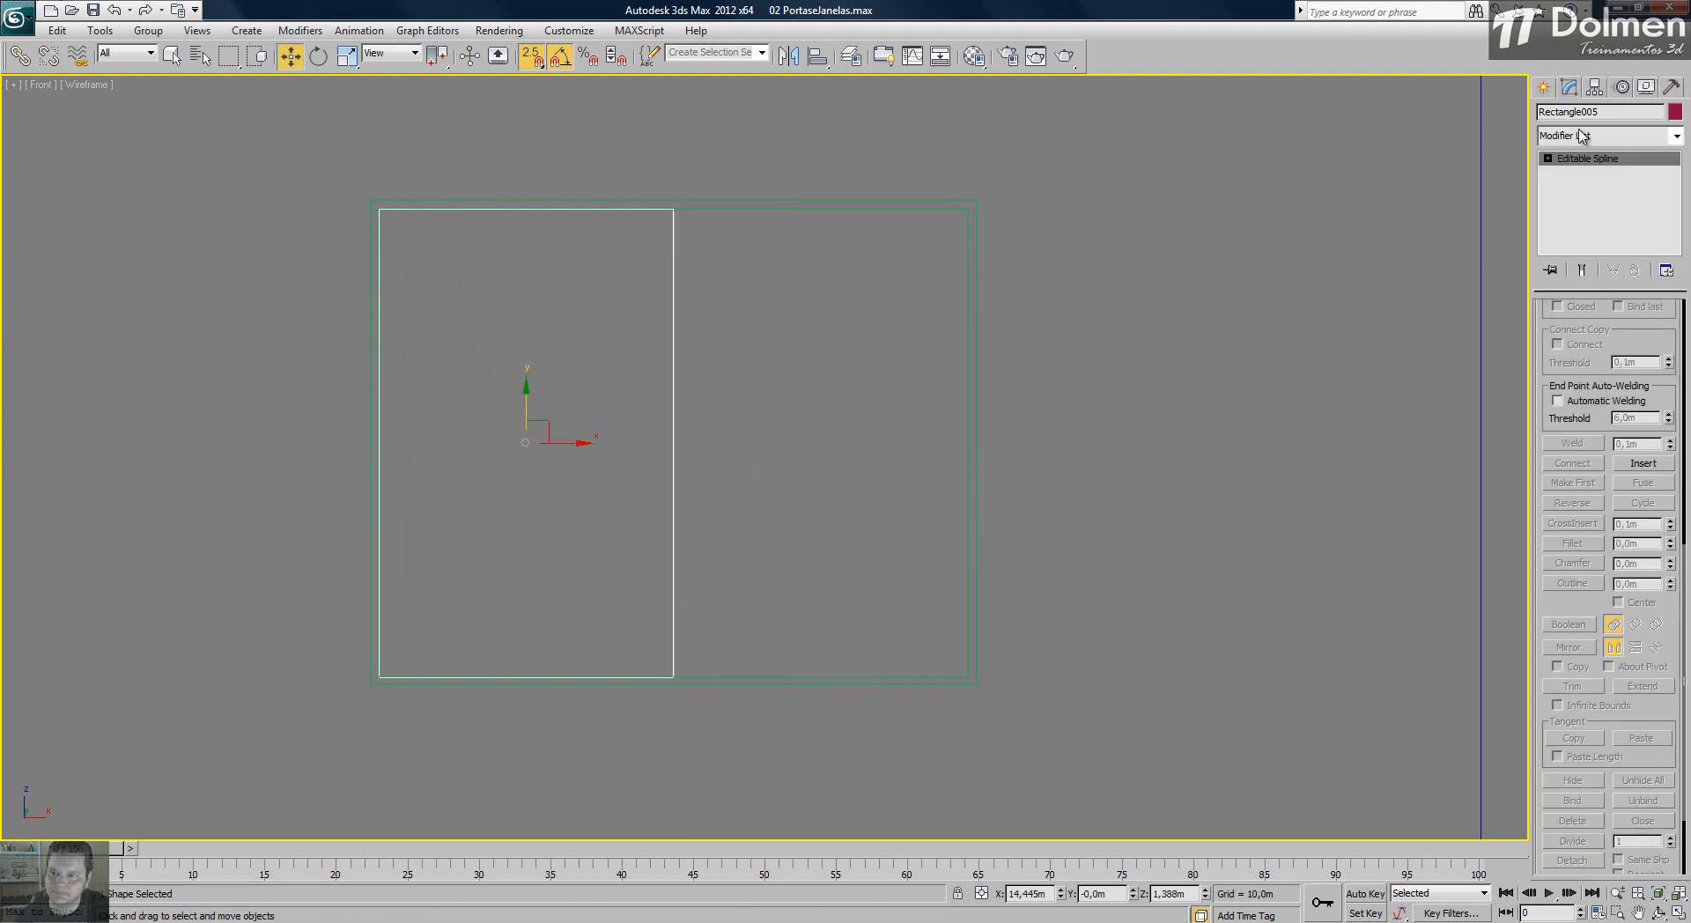
key("3")
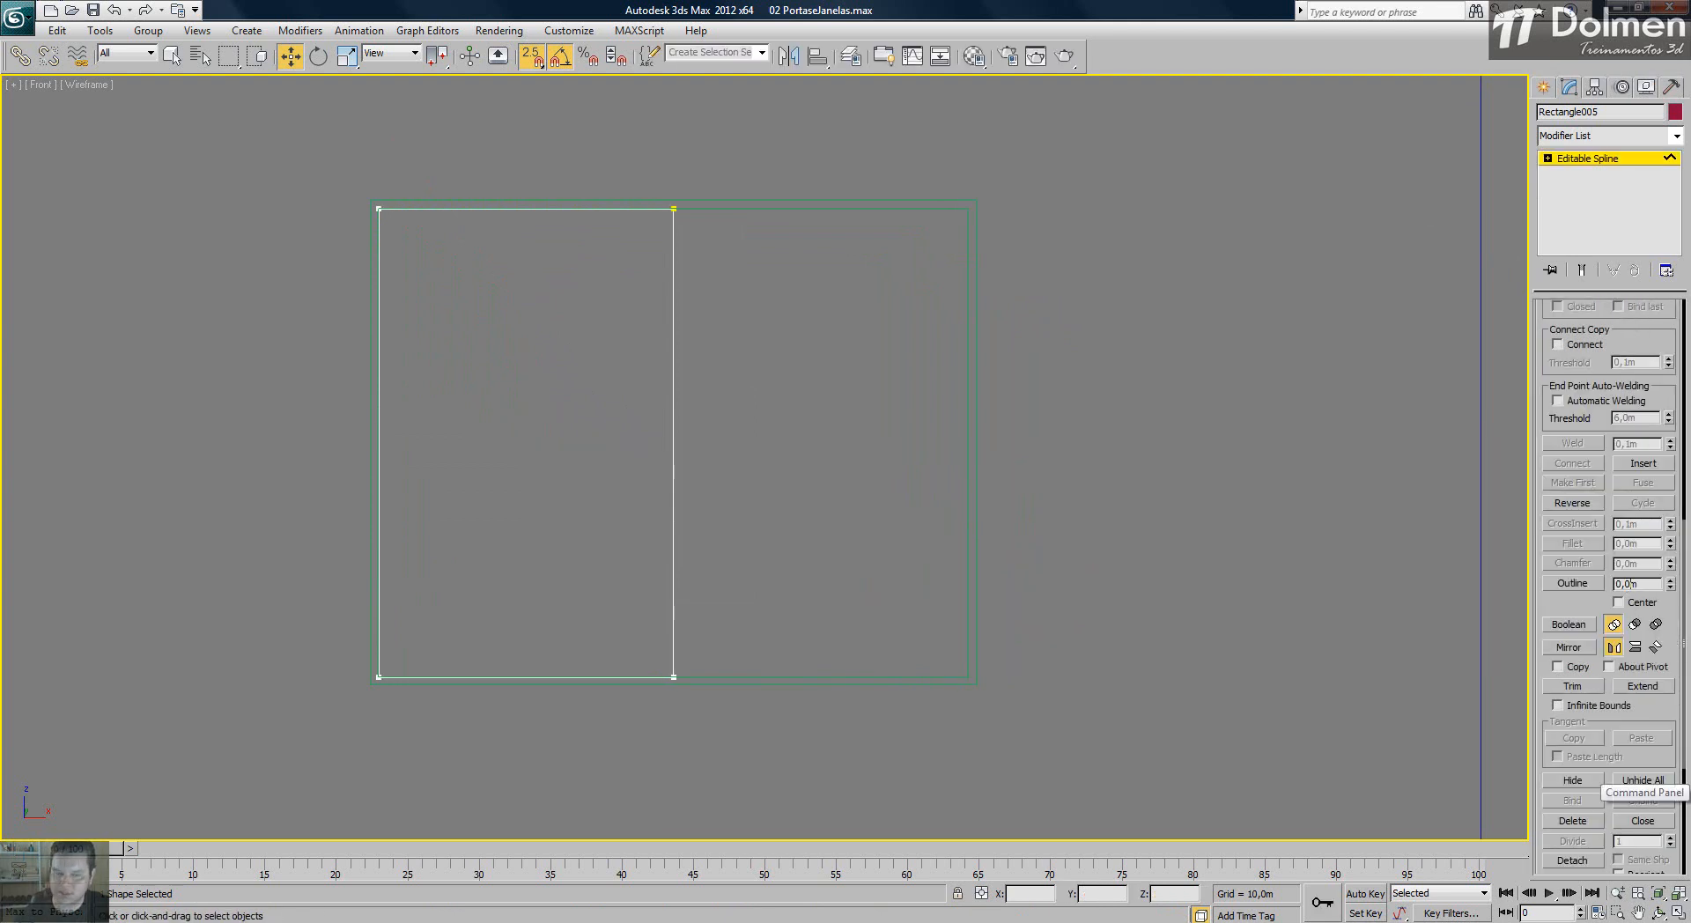
key("Return")
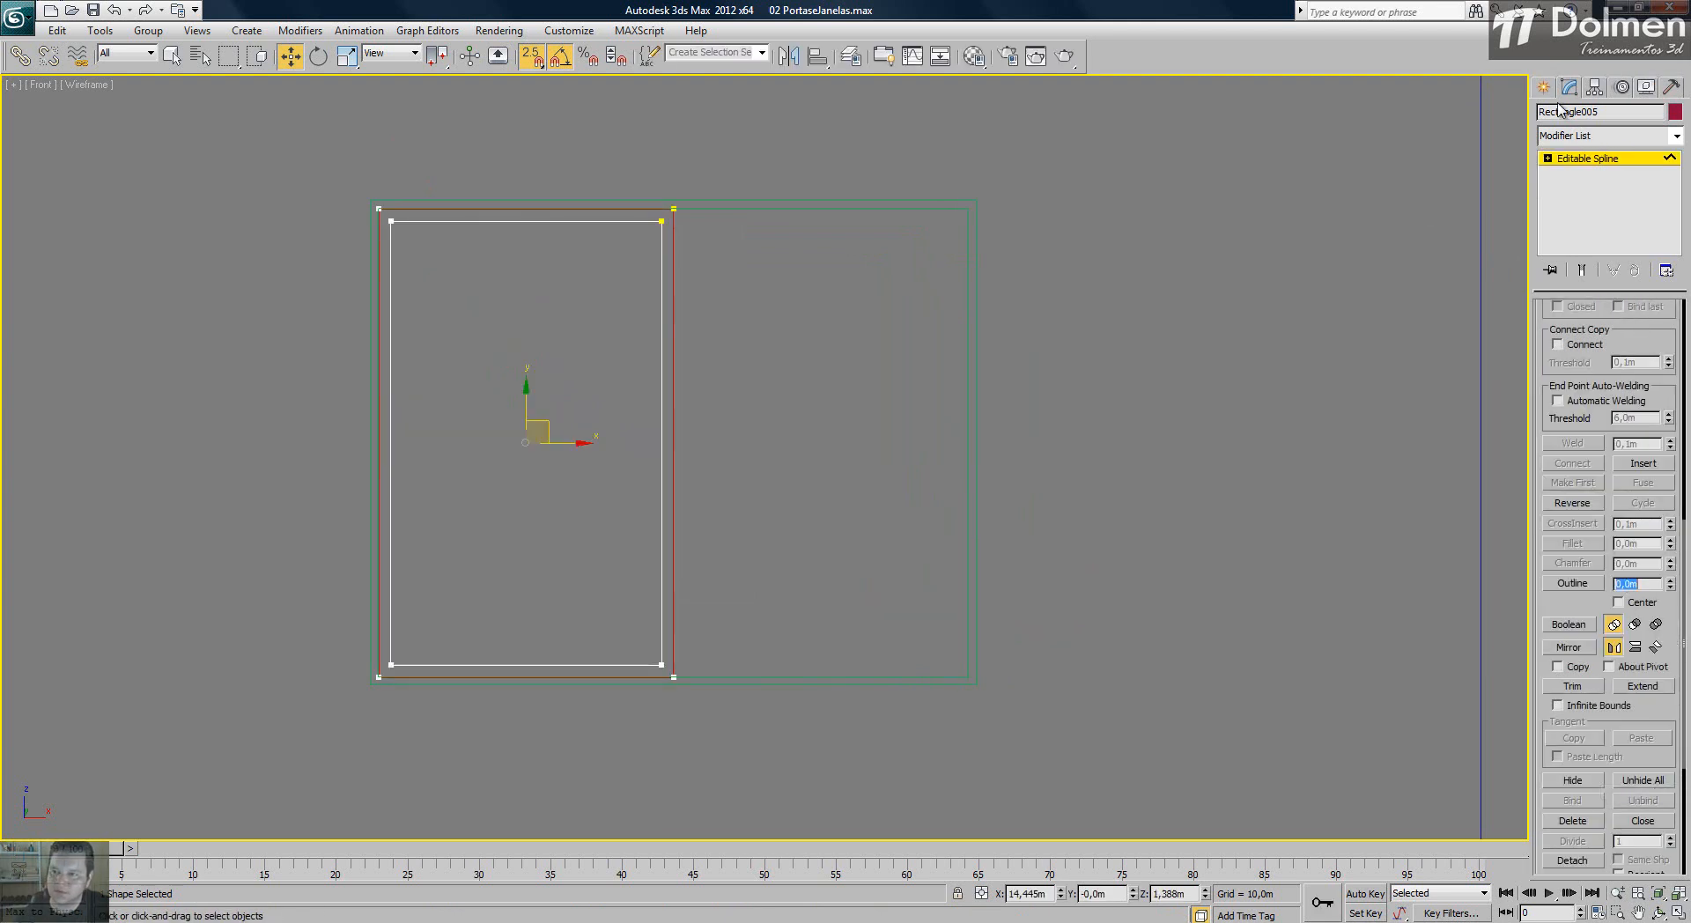
- Extrude the left sash outline by 0,035 m
left_click(1586, 139)
key("e")
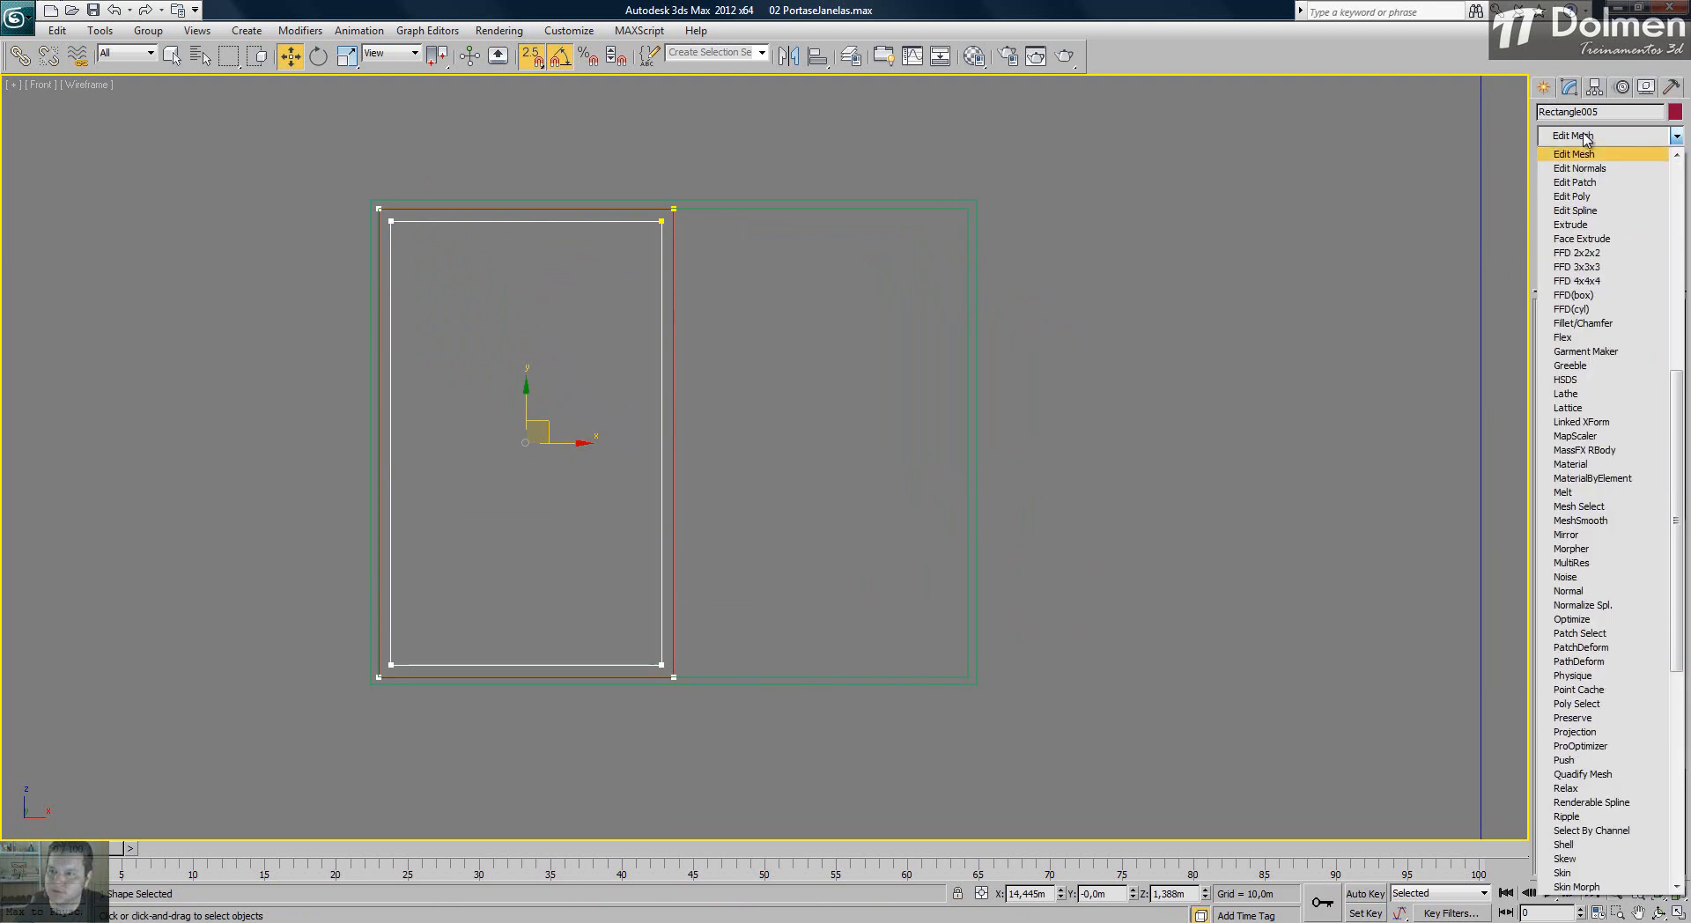
left_click(1590, 225)
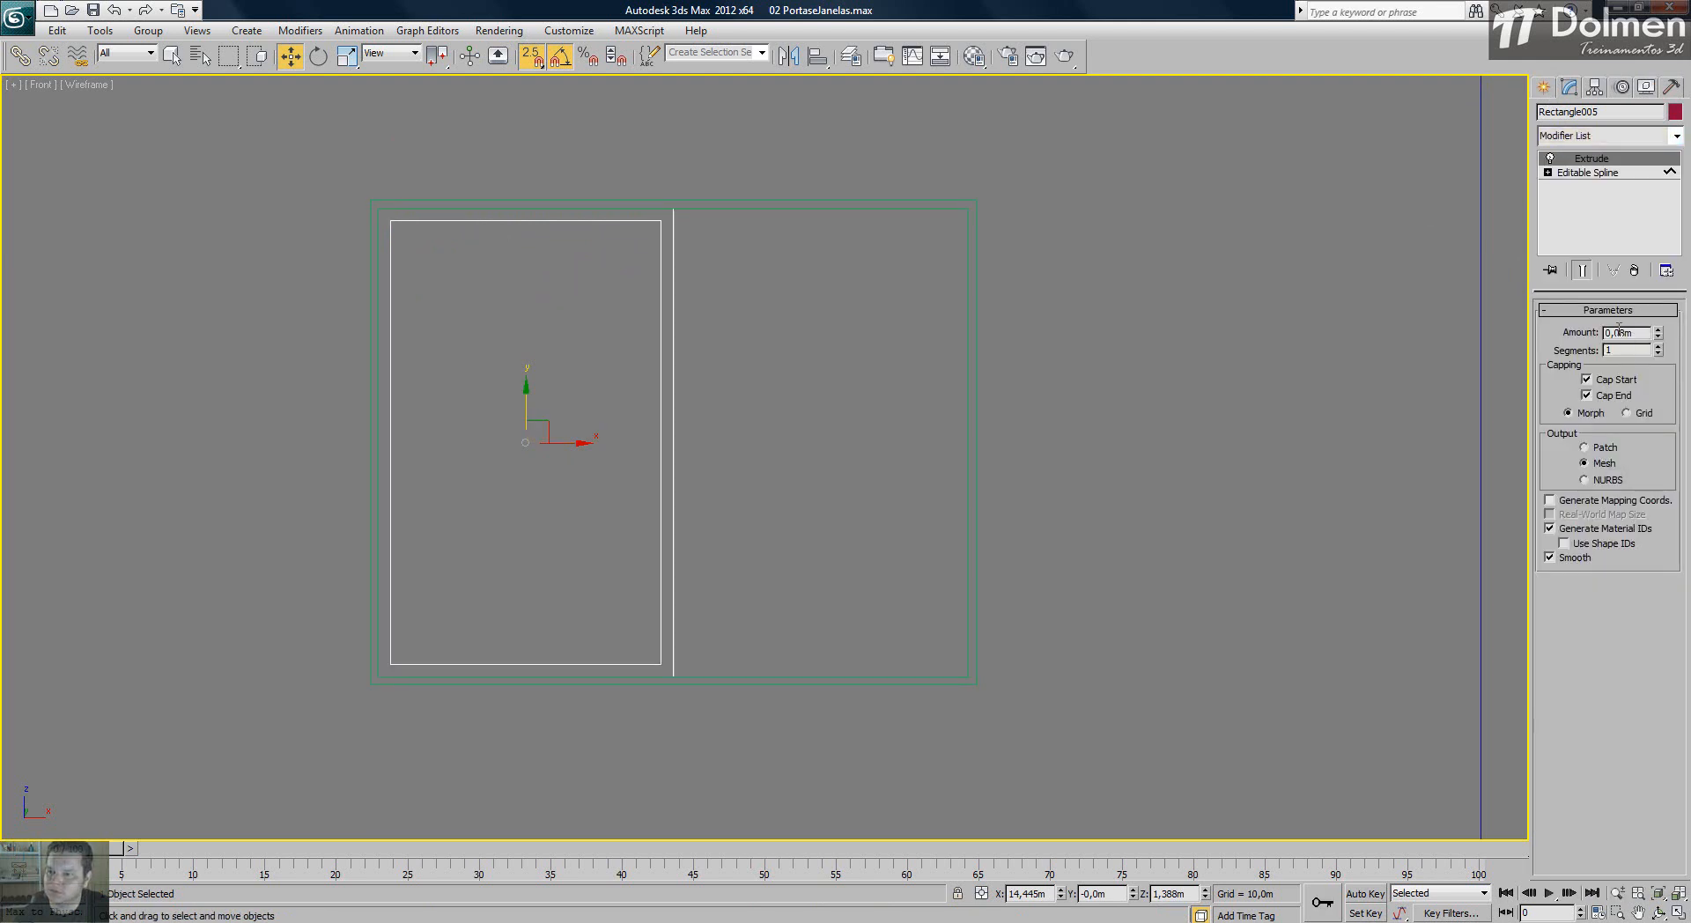
type("35")
key("Return")
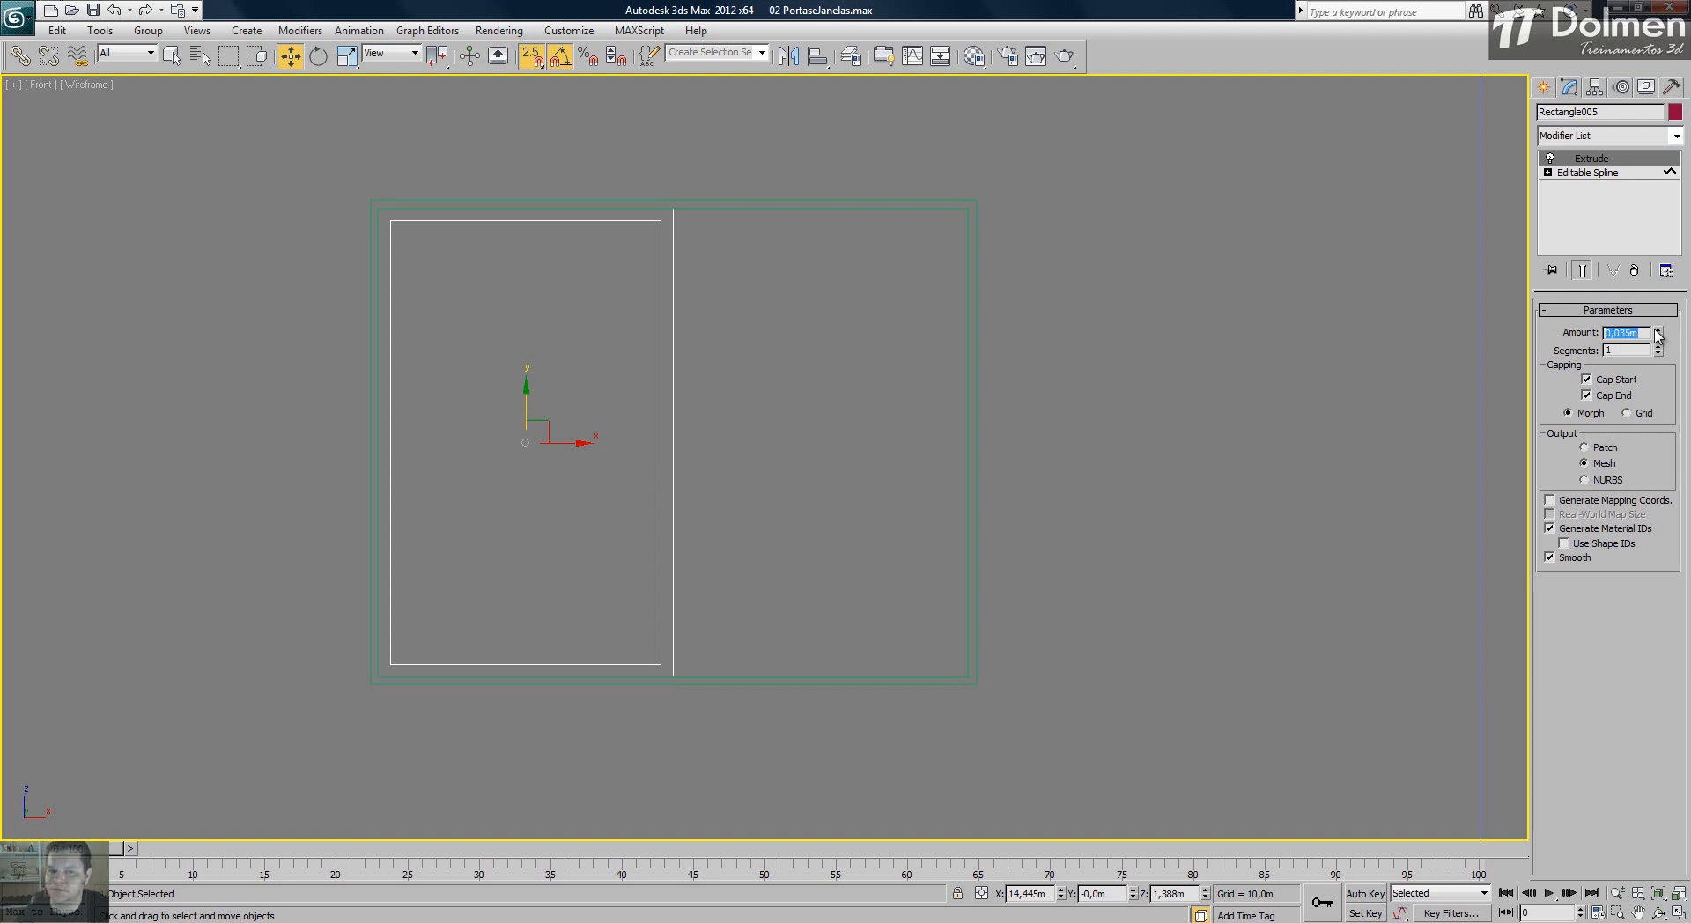
- Draw a 1,1 × 0,67 m rectangle snapped to the inner corners of the left sash
left_click(1543, 86)
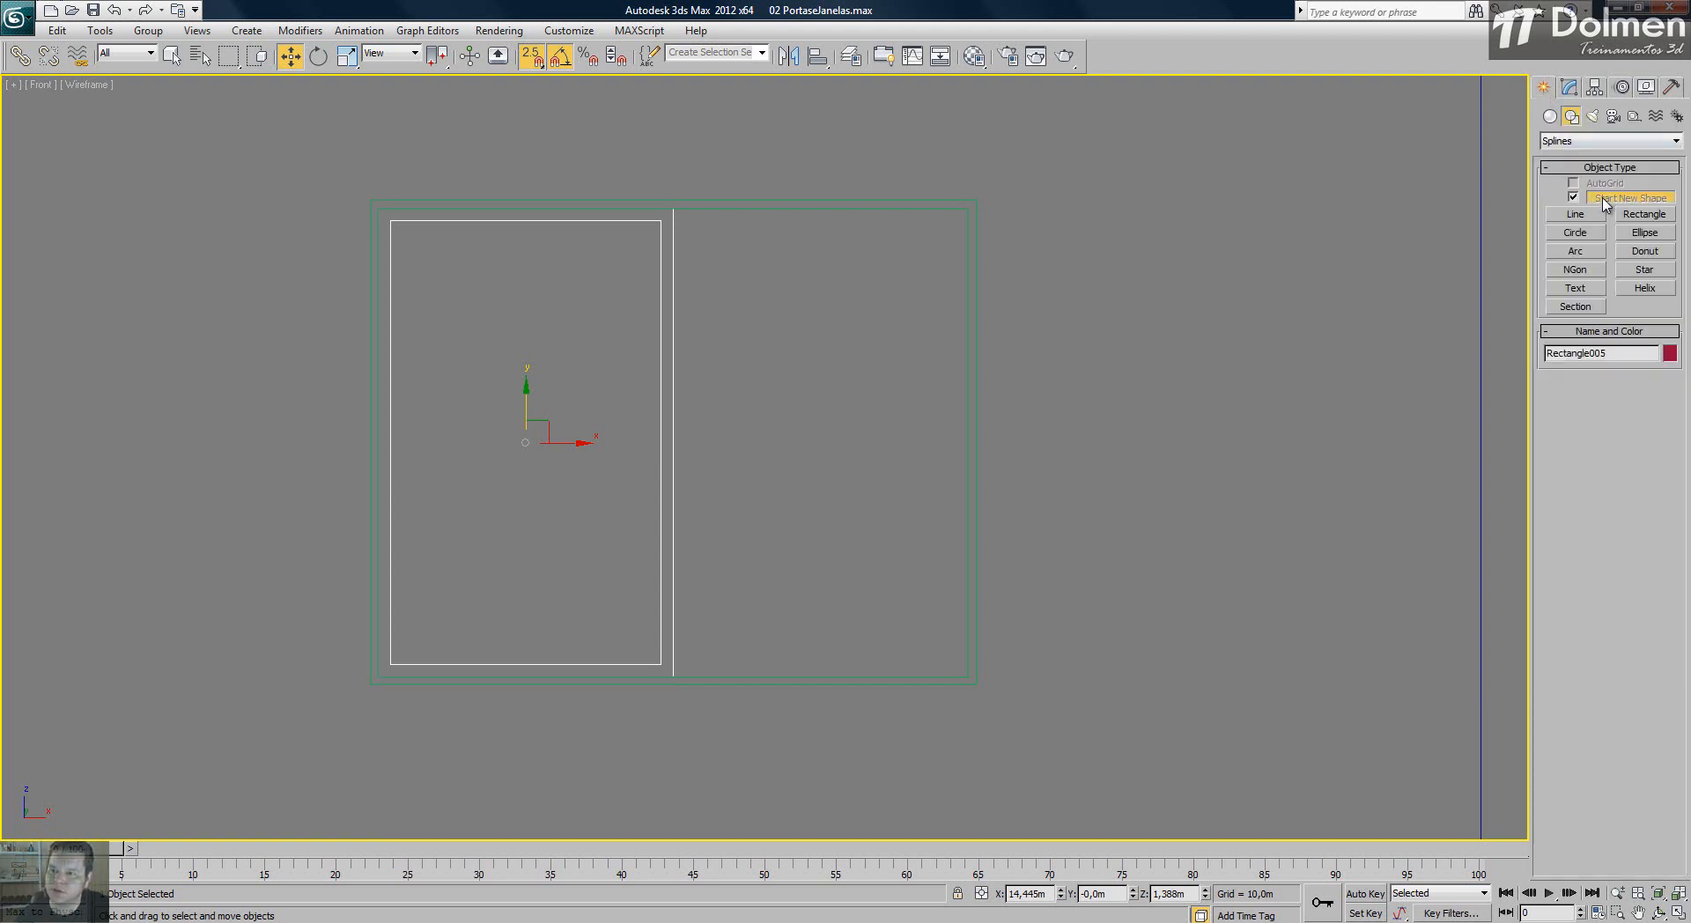
left_click(1641, 217)
left_click_drag(391, 221, 662, 664)
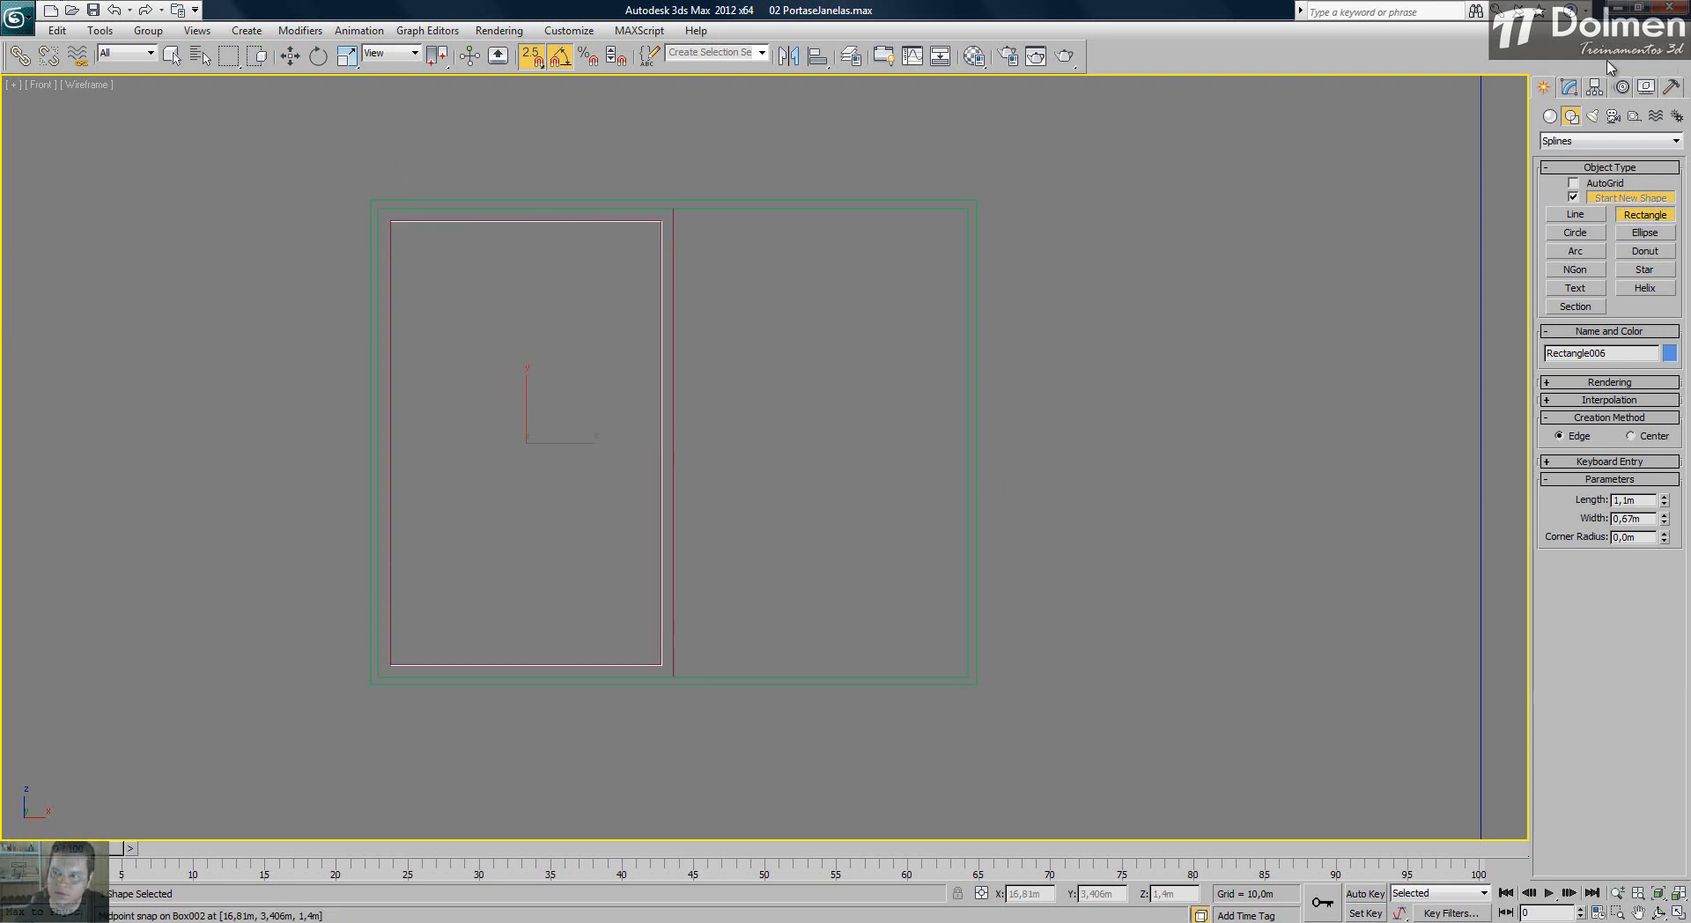
right_click(621, 369)
- Convert the rectangle inside the left sash to an editable spline and give it a thin inward outline
right_click(625, 353)
mouse_move(722, 511)
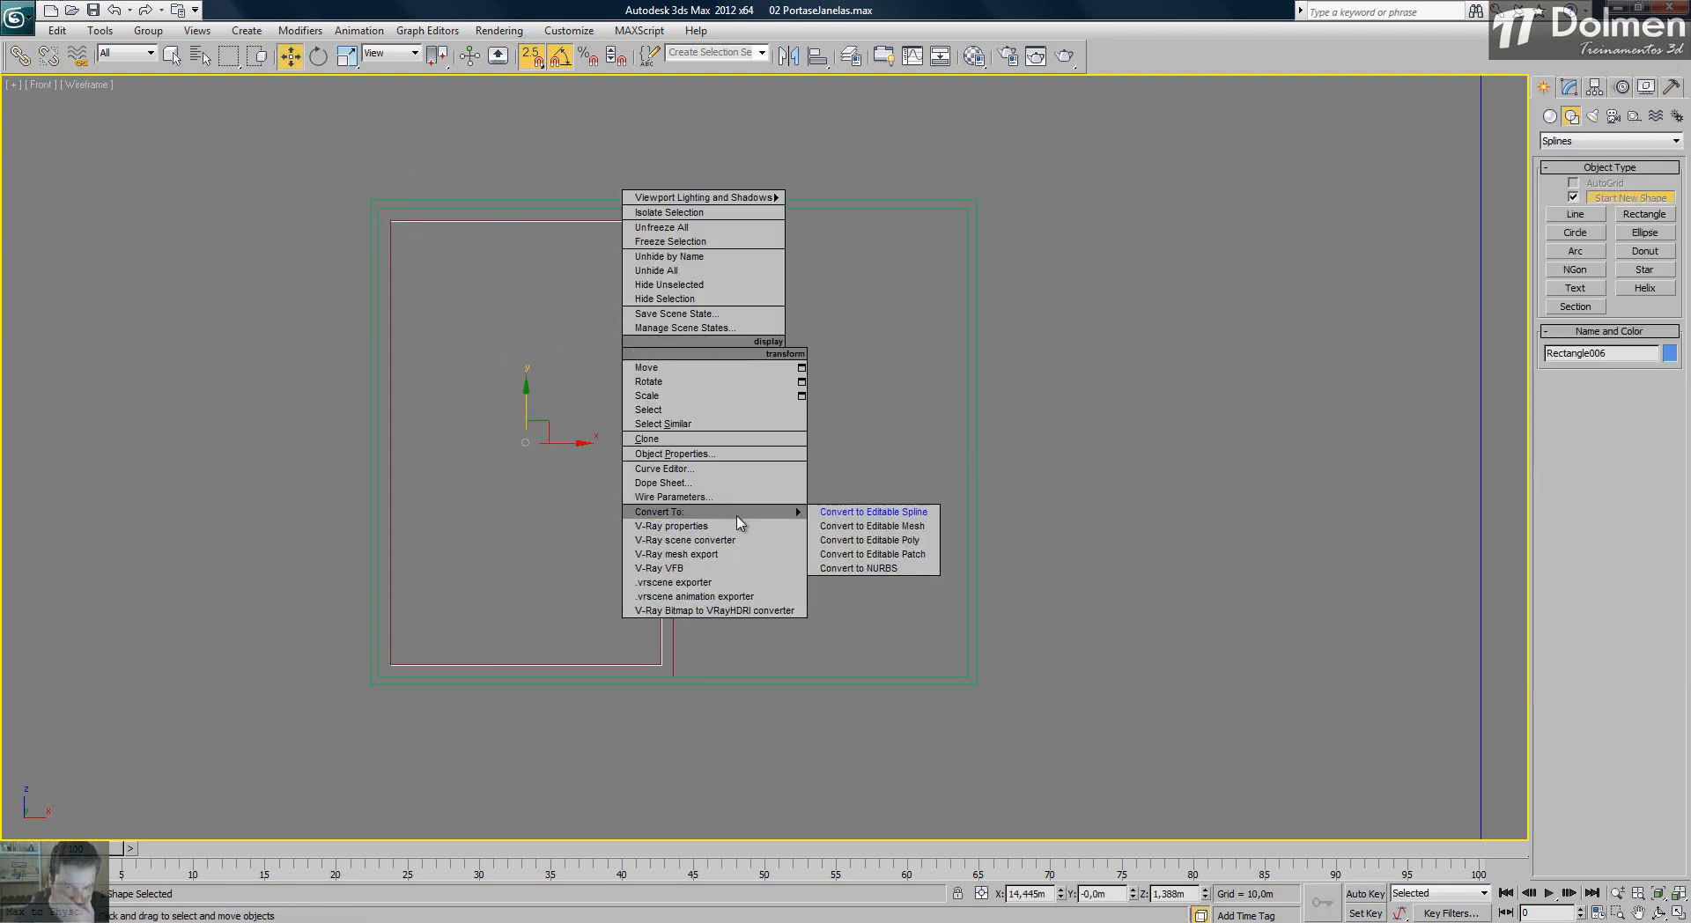
left_click(871, 511)
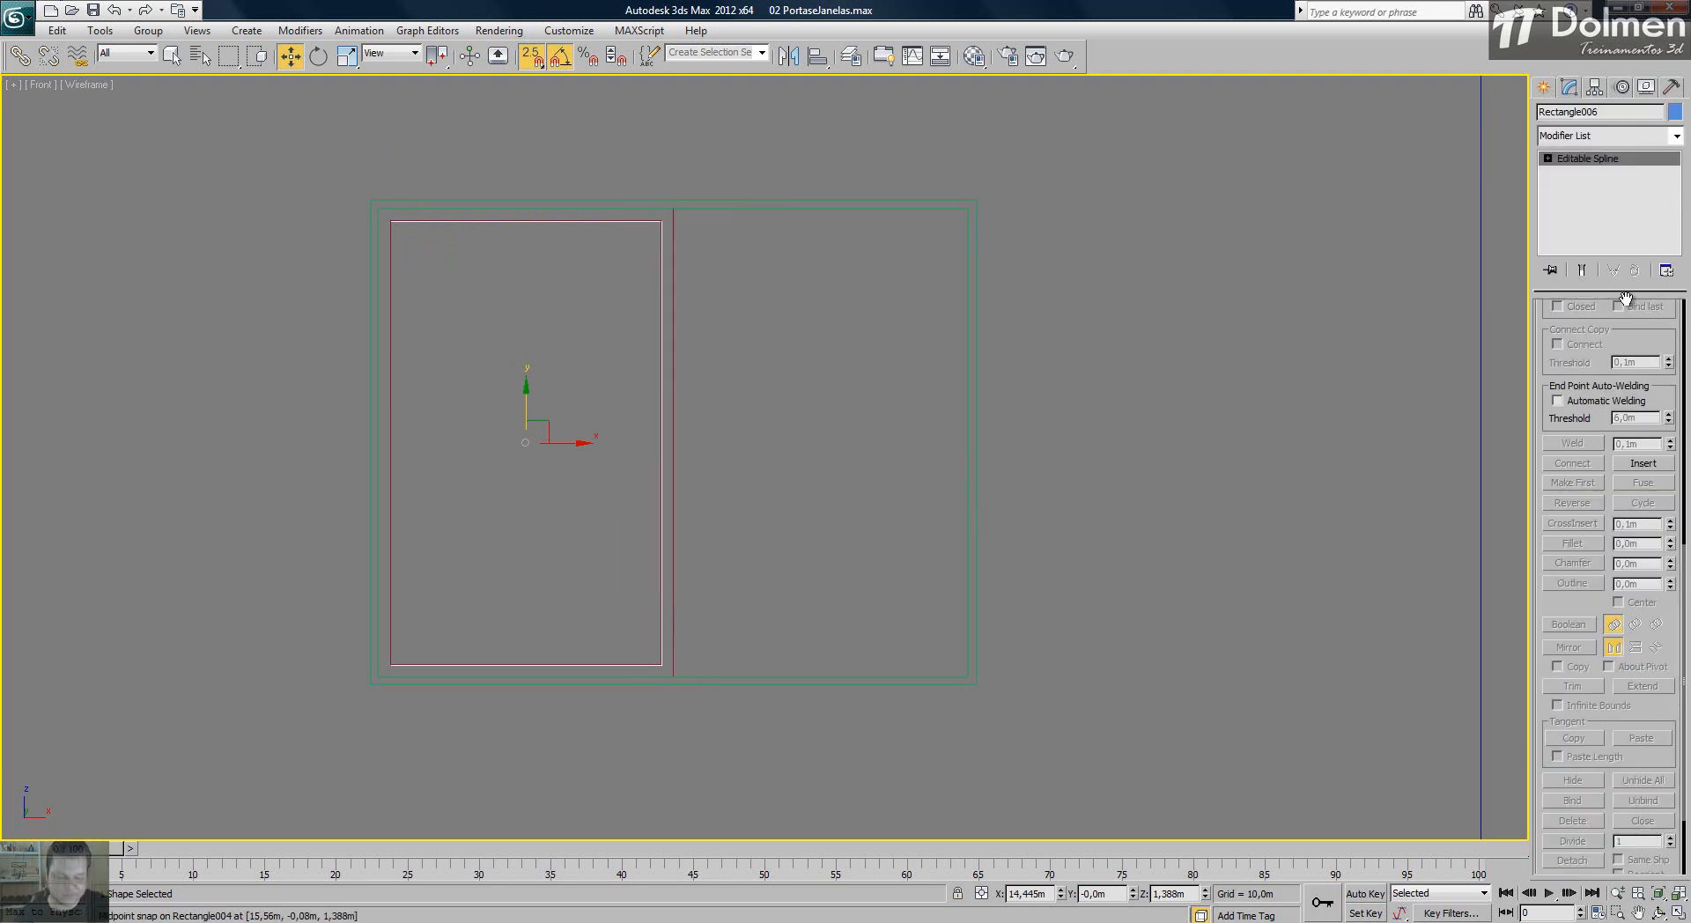
key("3")
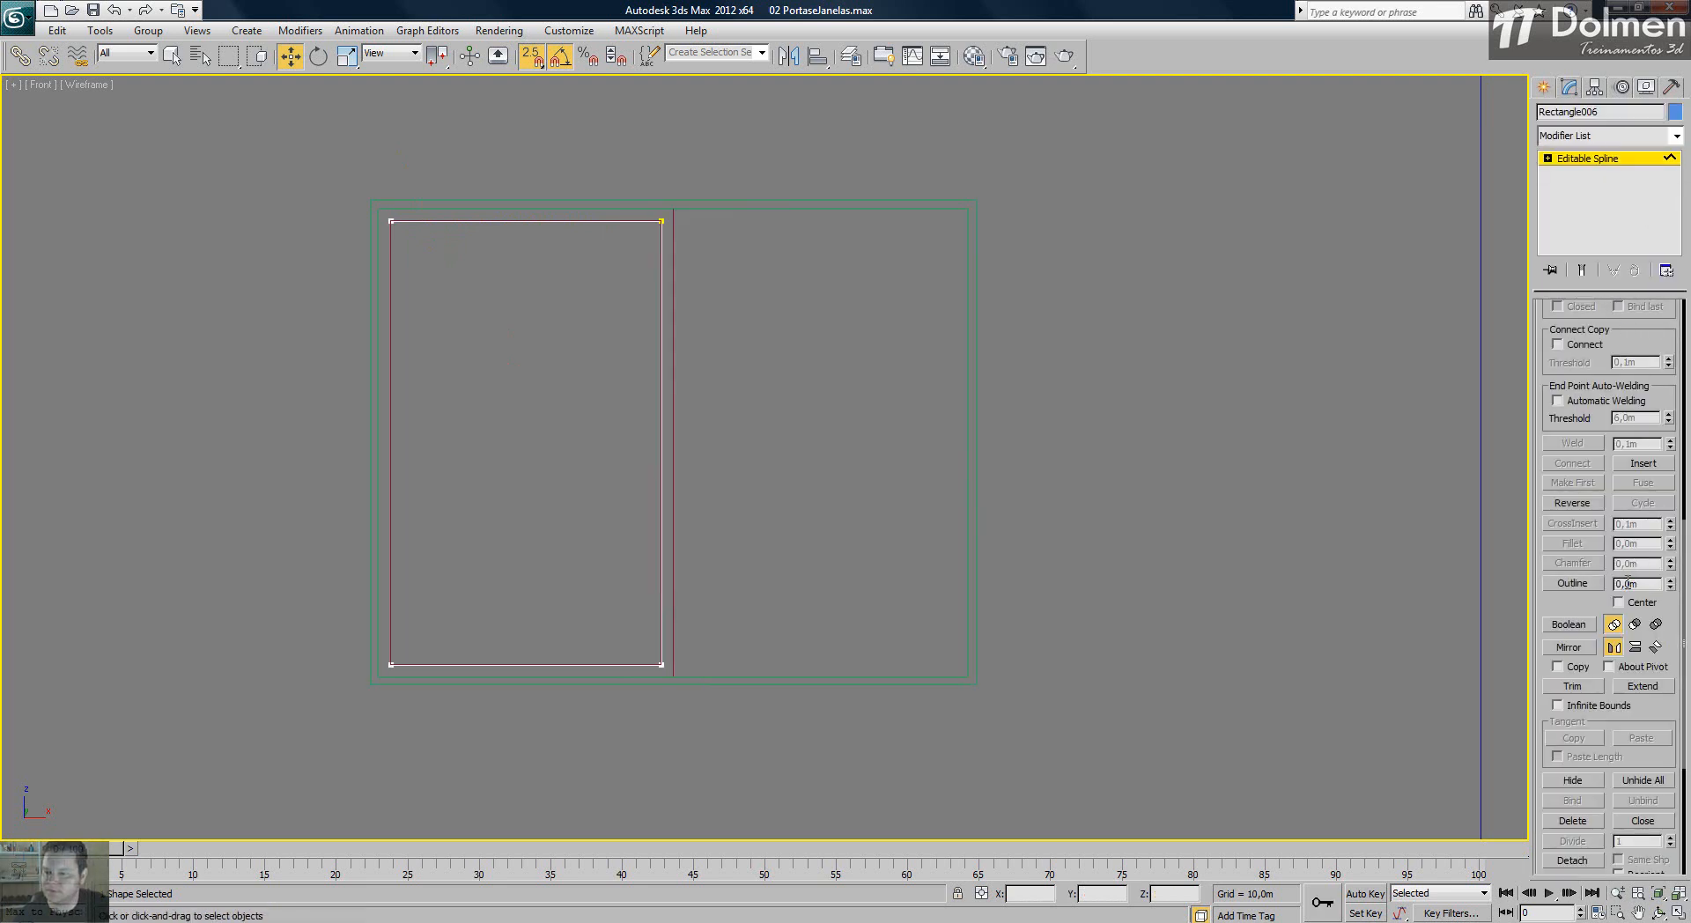
left_click(1628, 582)
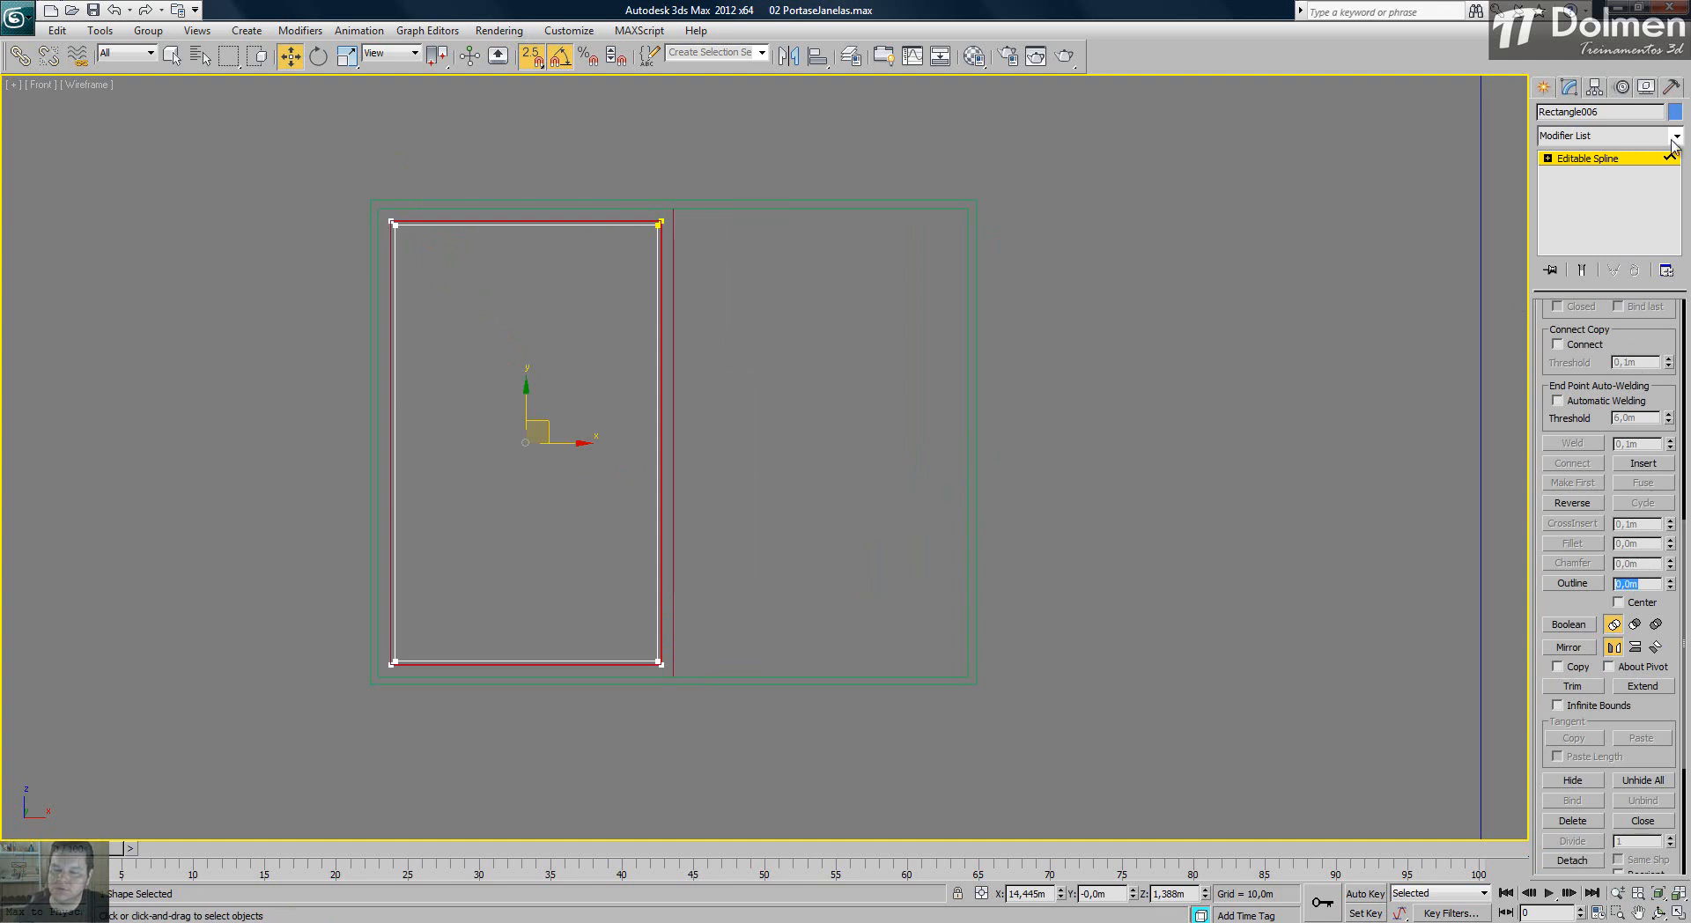
- Extrude the thin inner frame by 0,025 m, deselect it and return to the four-viewport layout
left_click(1583, 136)
scroll(1589, 201, "down", 5)
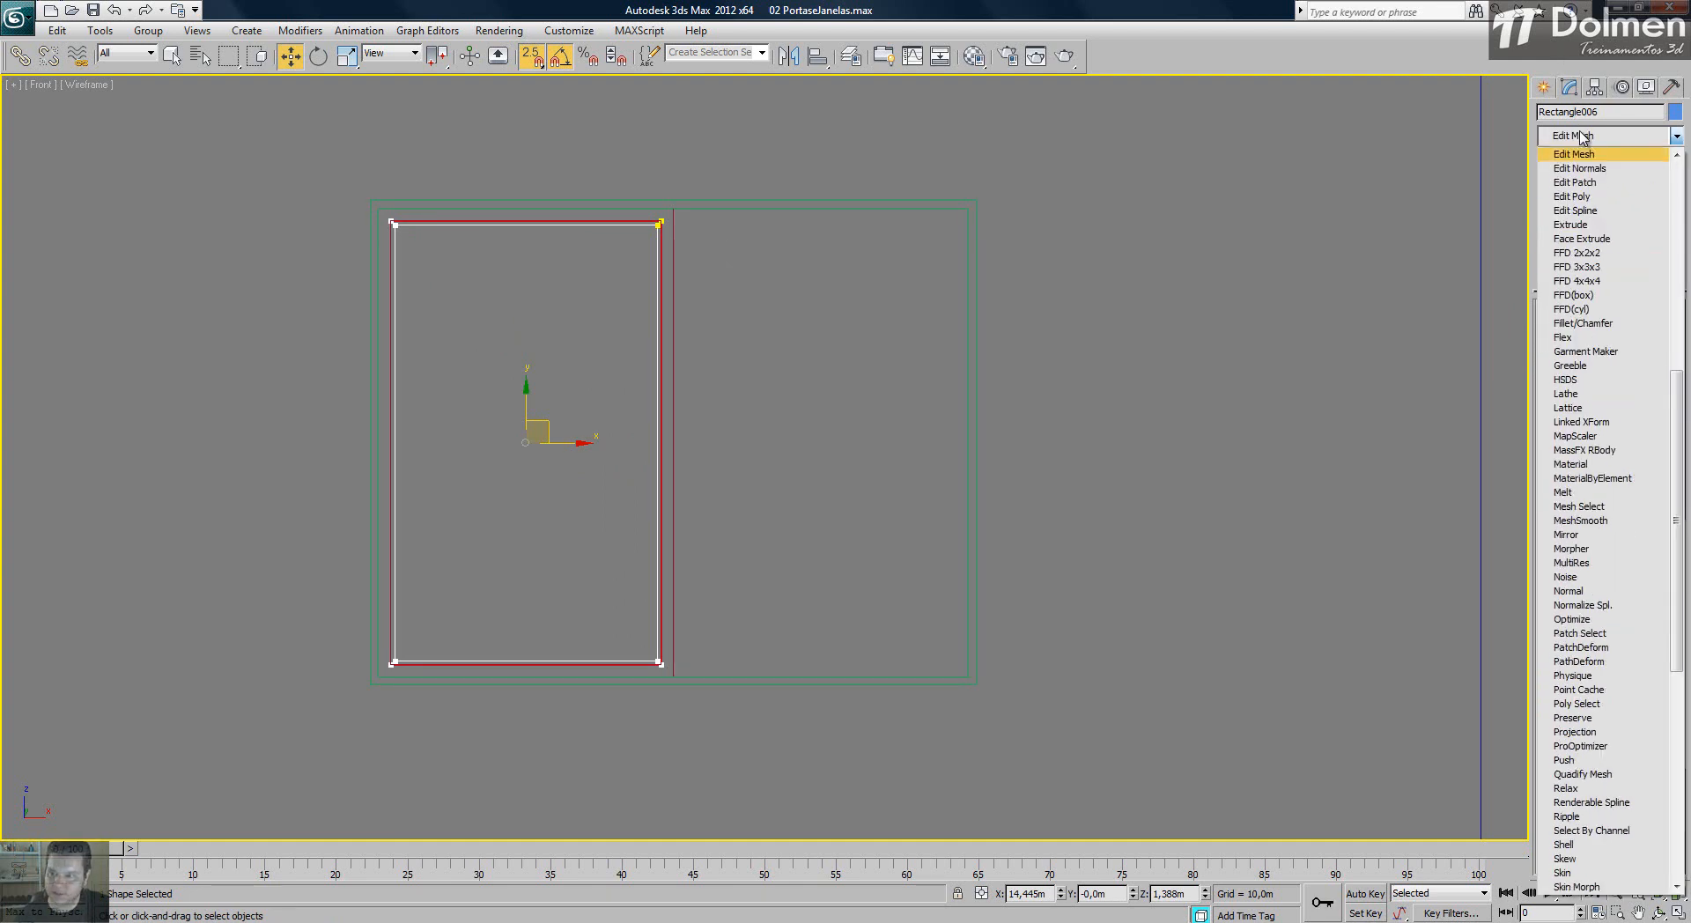
left_click(1585, 229)
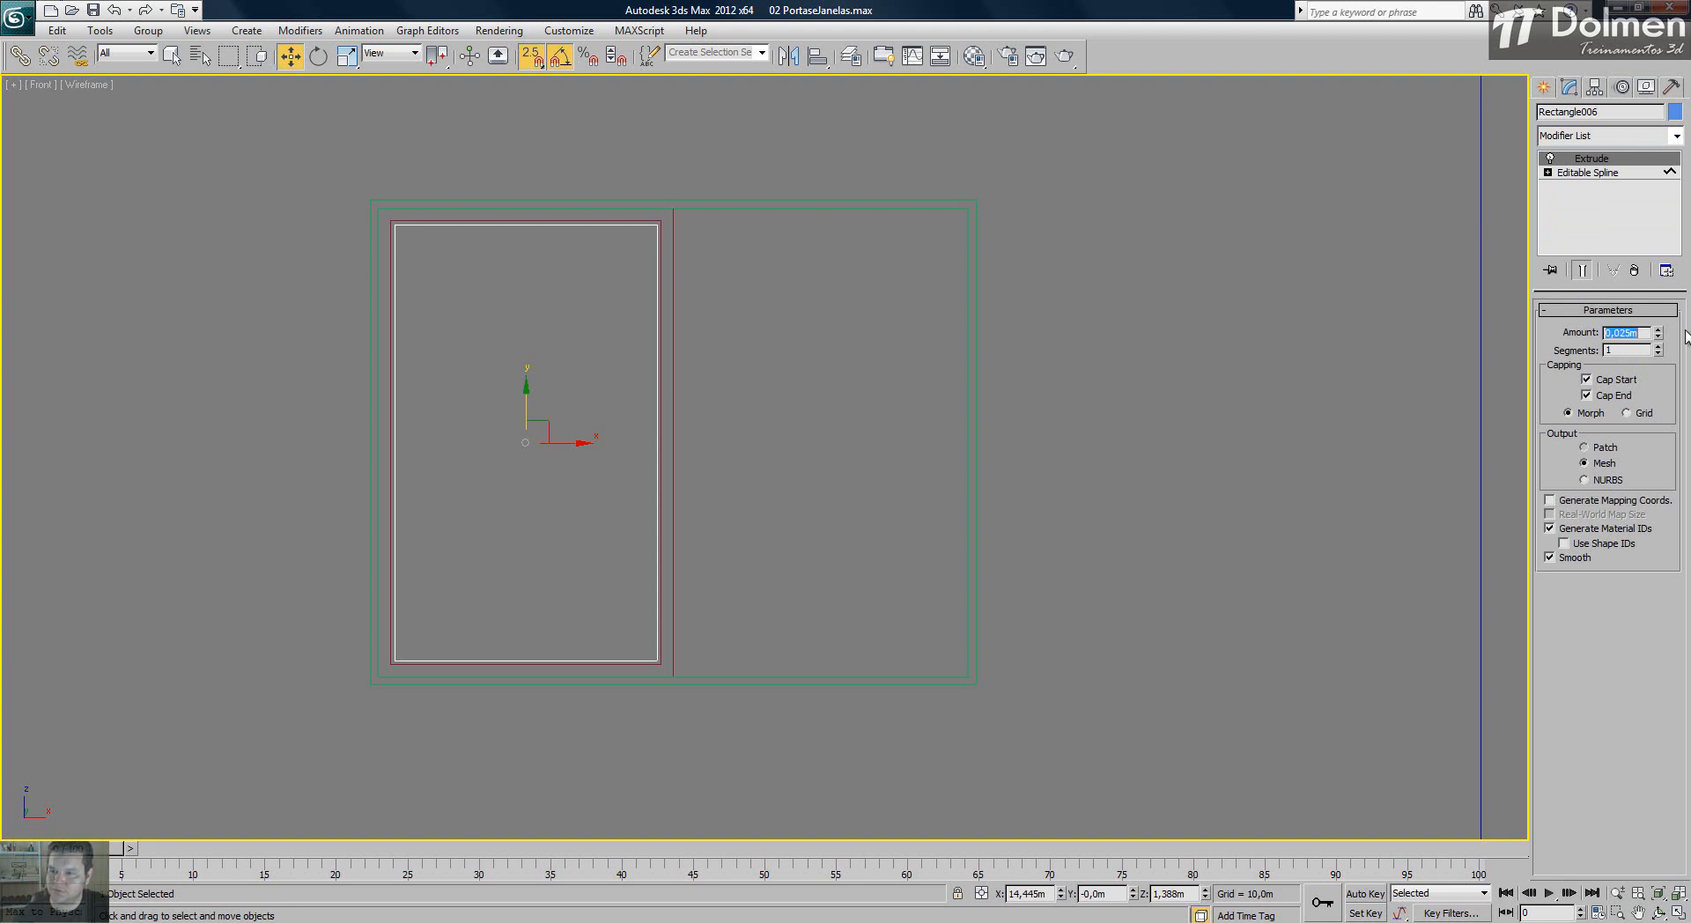
left_click(1307, 201)
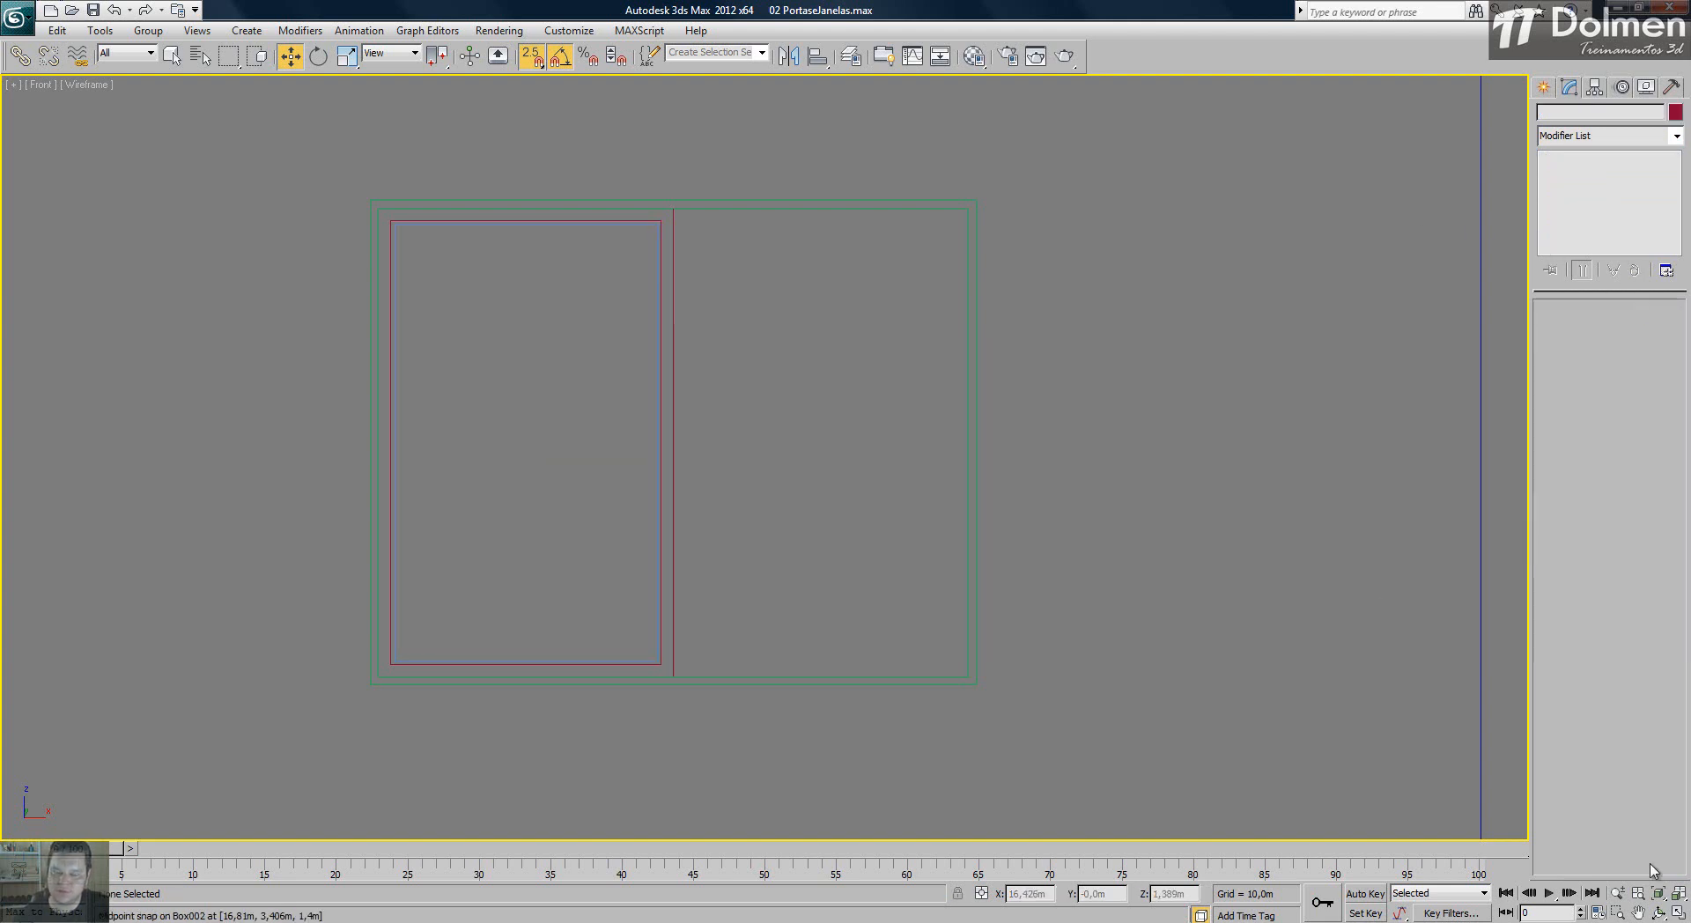
key("alt+w")
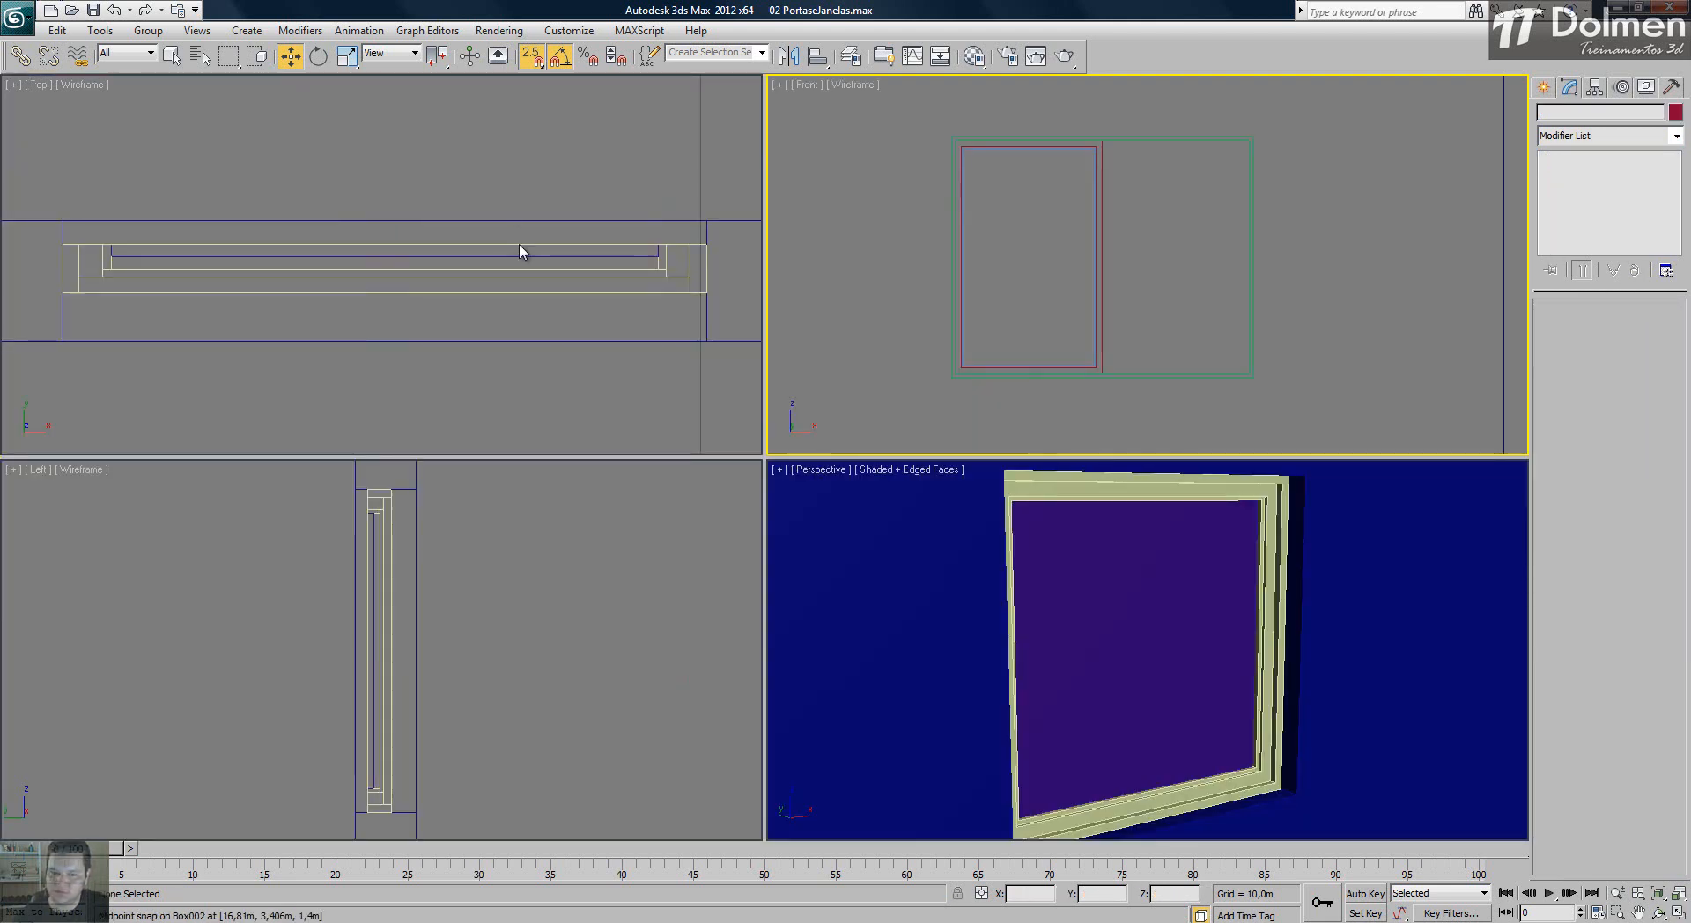
- Select the wall and the frame pieces of the second window and assign them all the same light beige object colour
left_click(1099, 229)
key("z")
right_click(1144, 692)
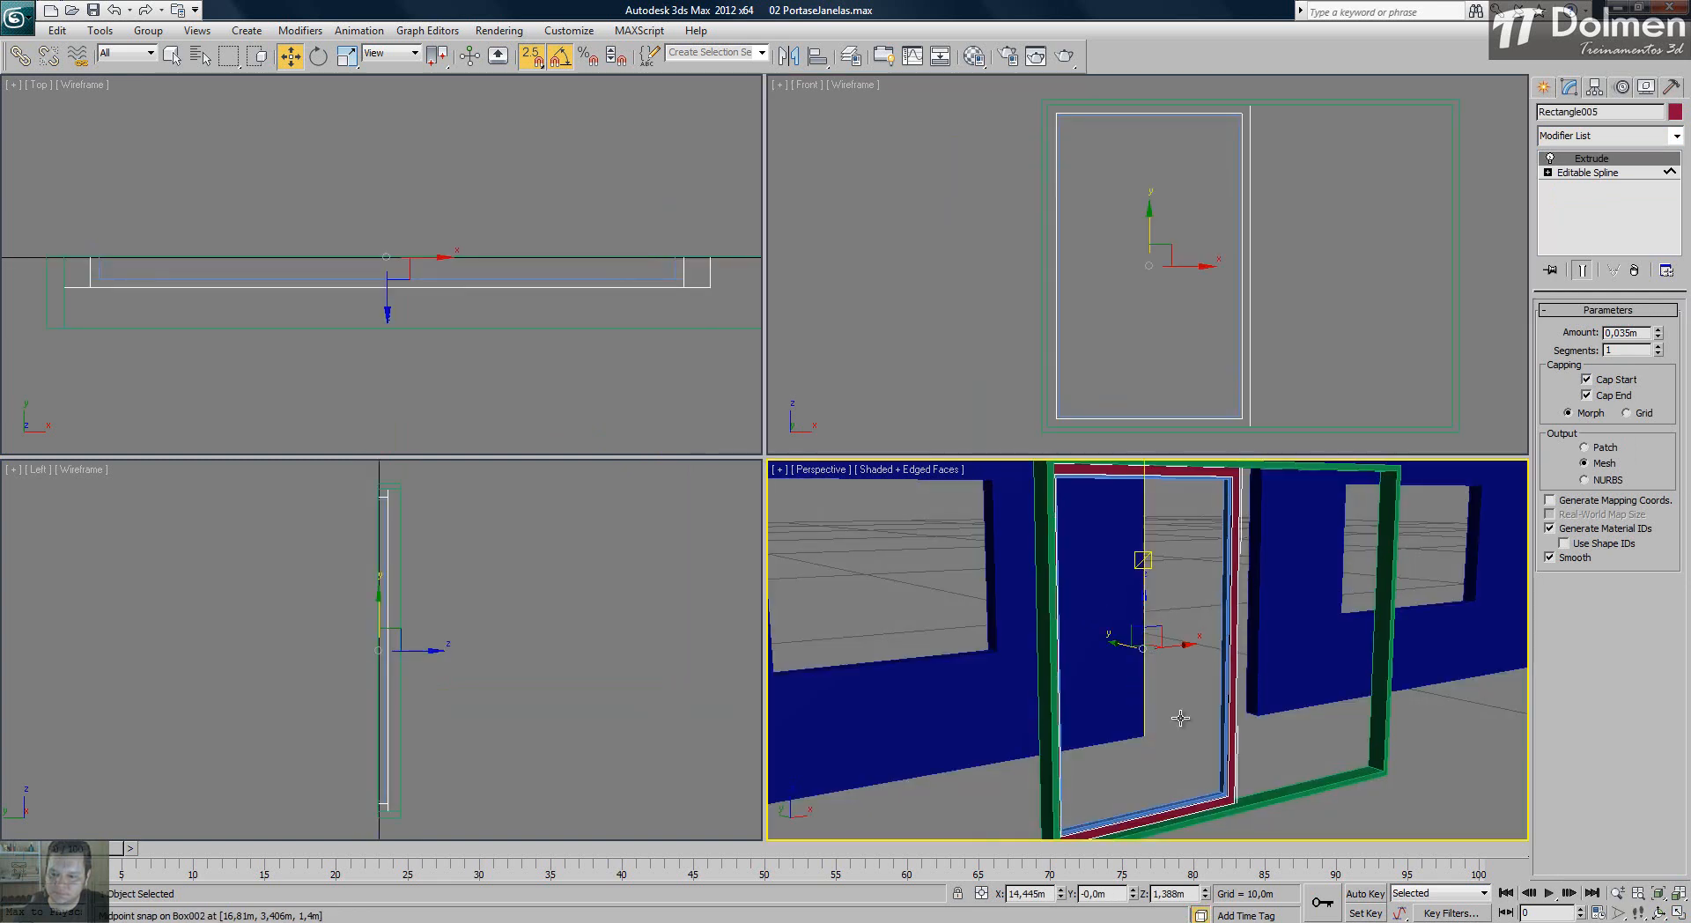
middle_click_drag(1249, 708, 1205, 698, "alt")
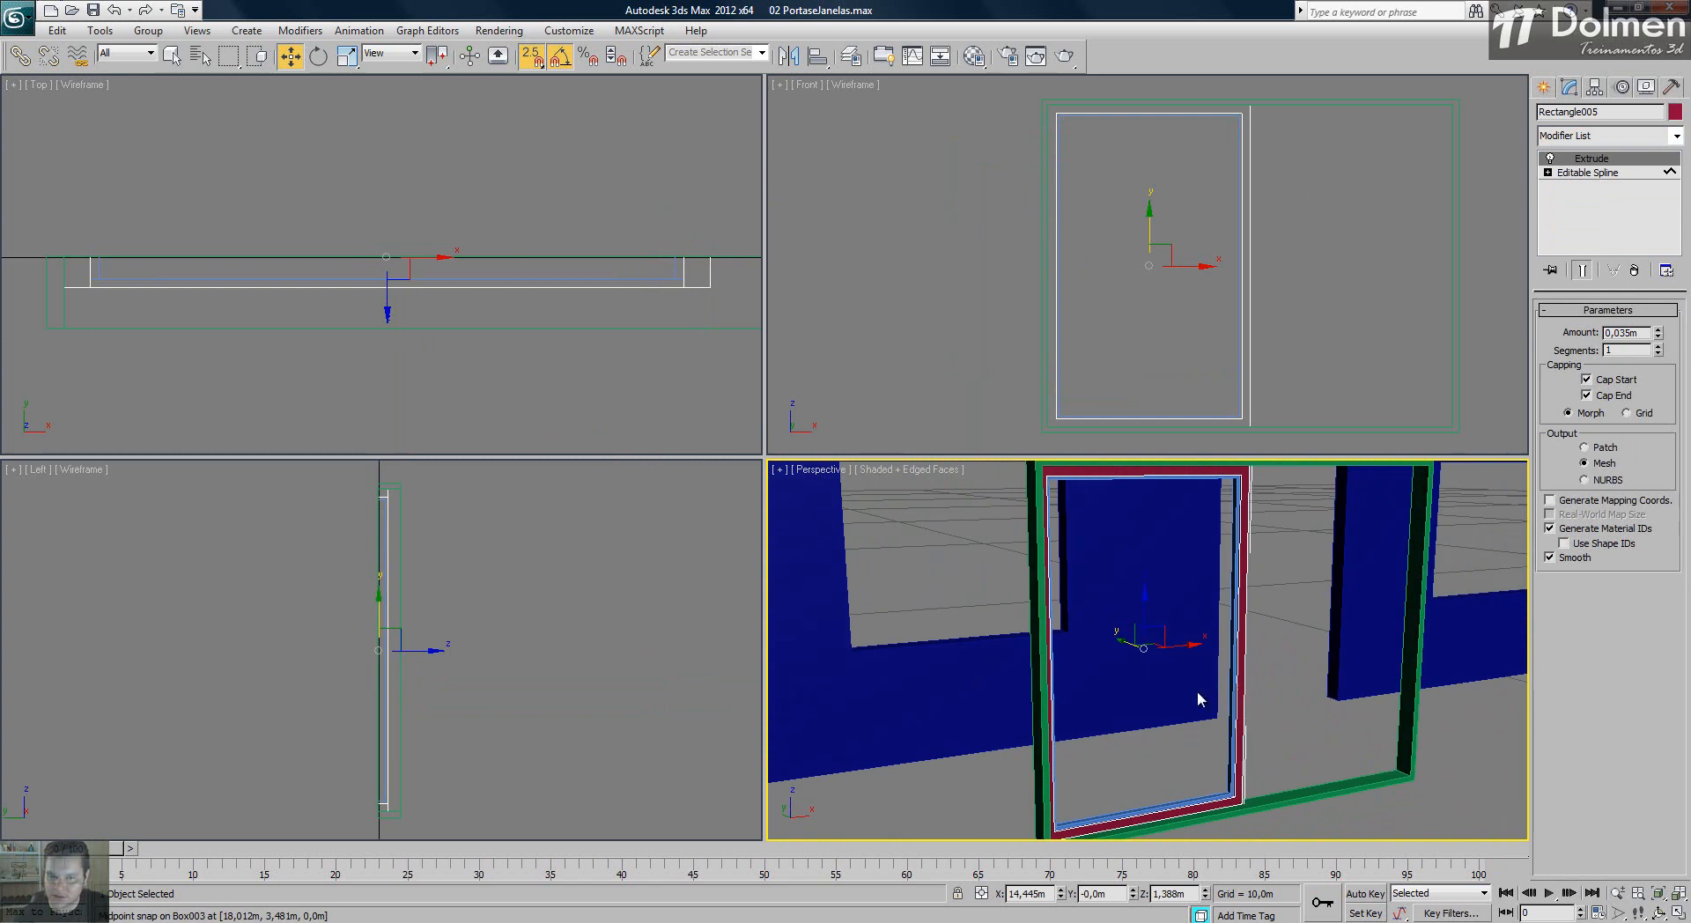
right_click(1170, 215)
left_click(1676, 913)
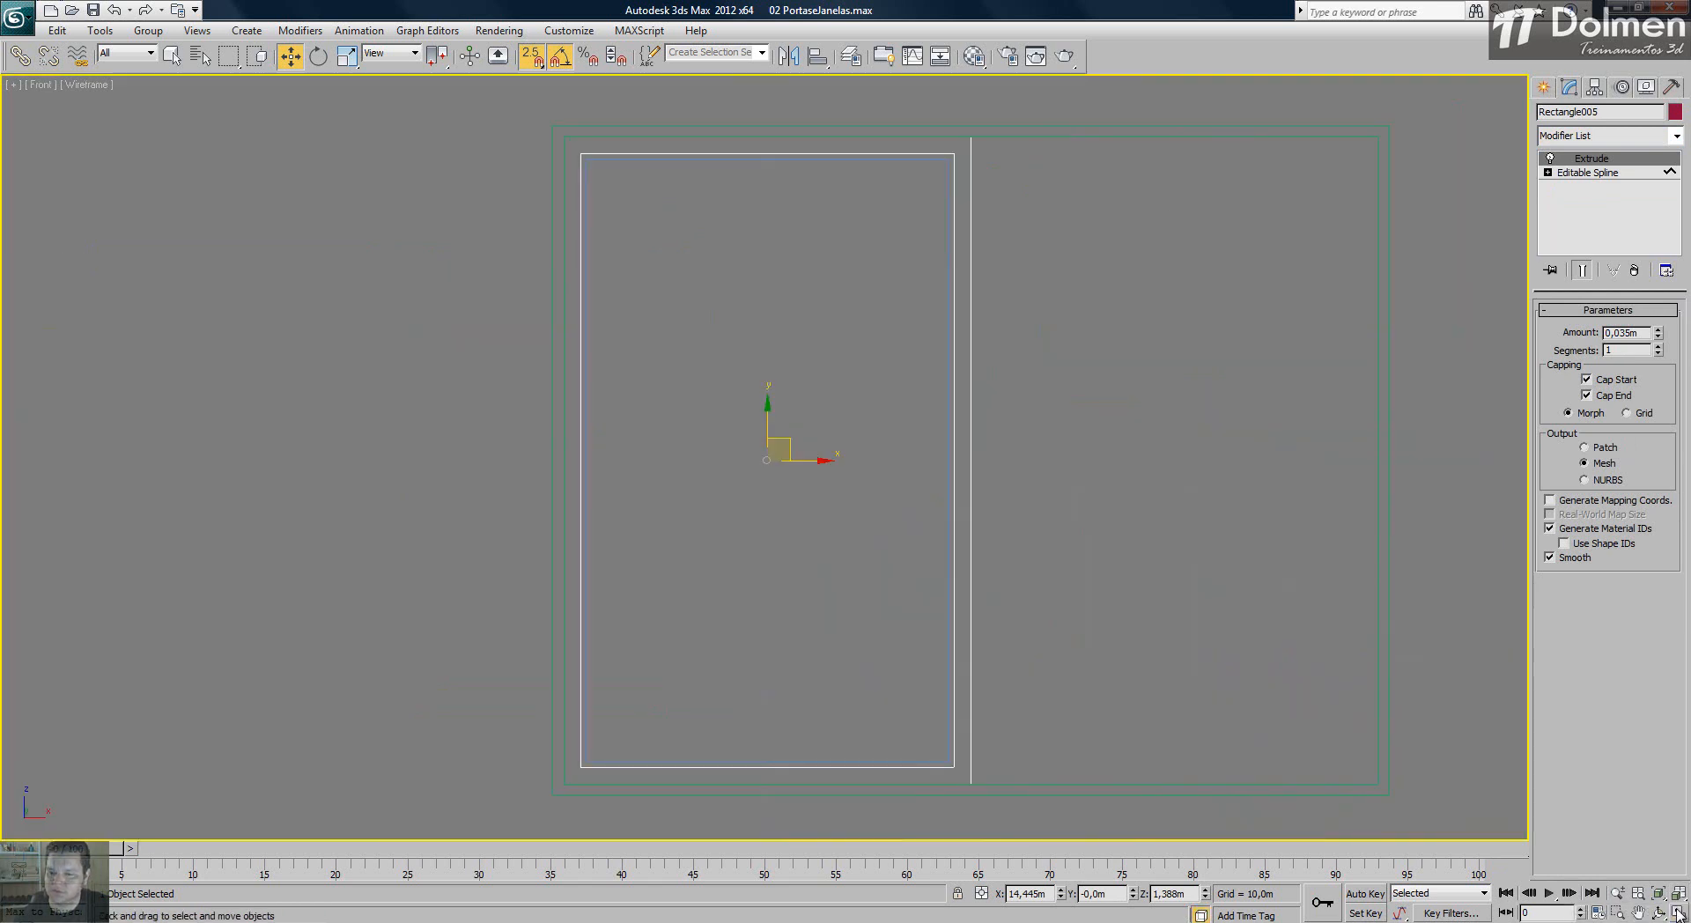
middle_click_drag(1037, 291, 943, 290)
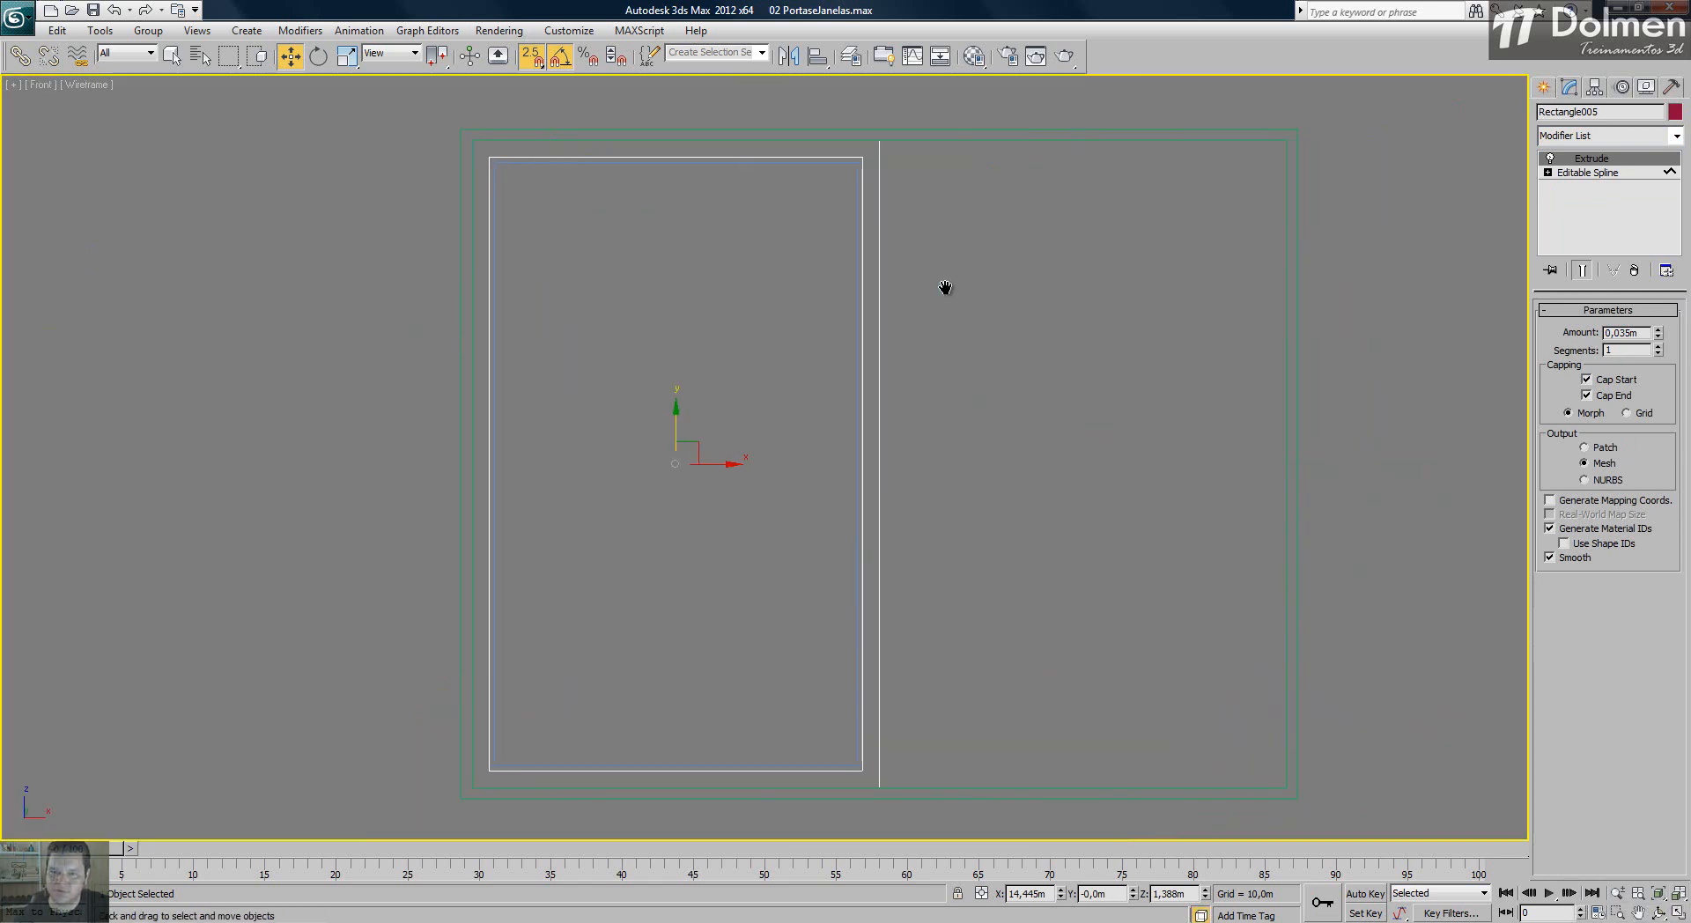
left_click(1544, 88)
left_click_drag(1415, 332, 352, 443)
left_click(1669, 354)
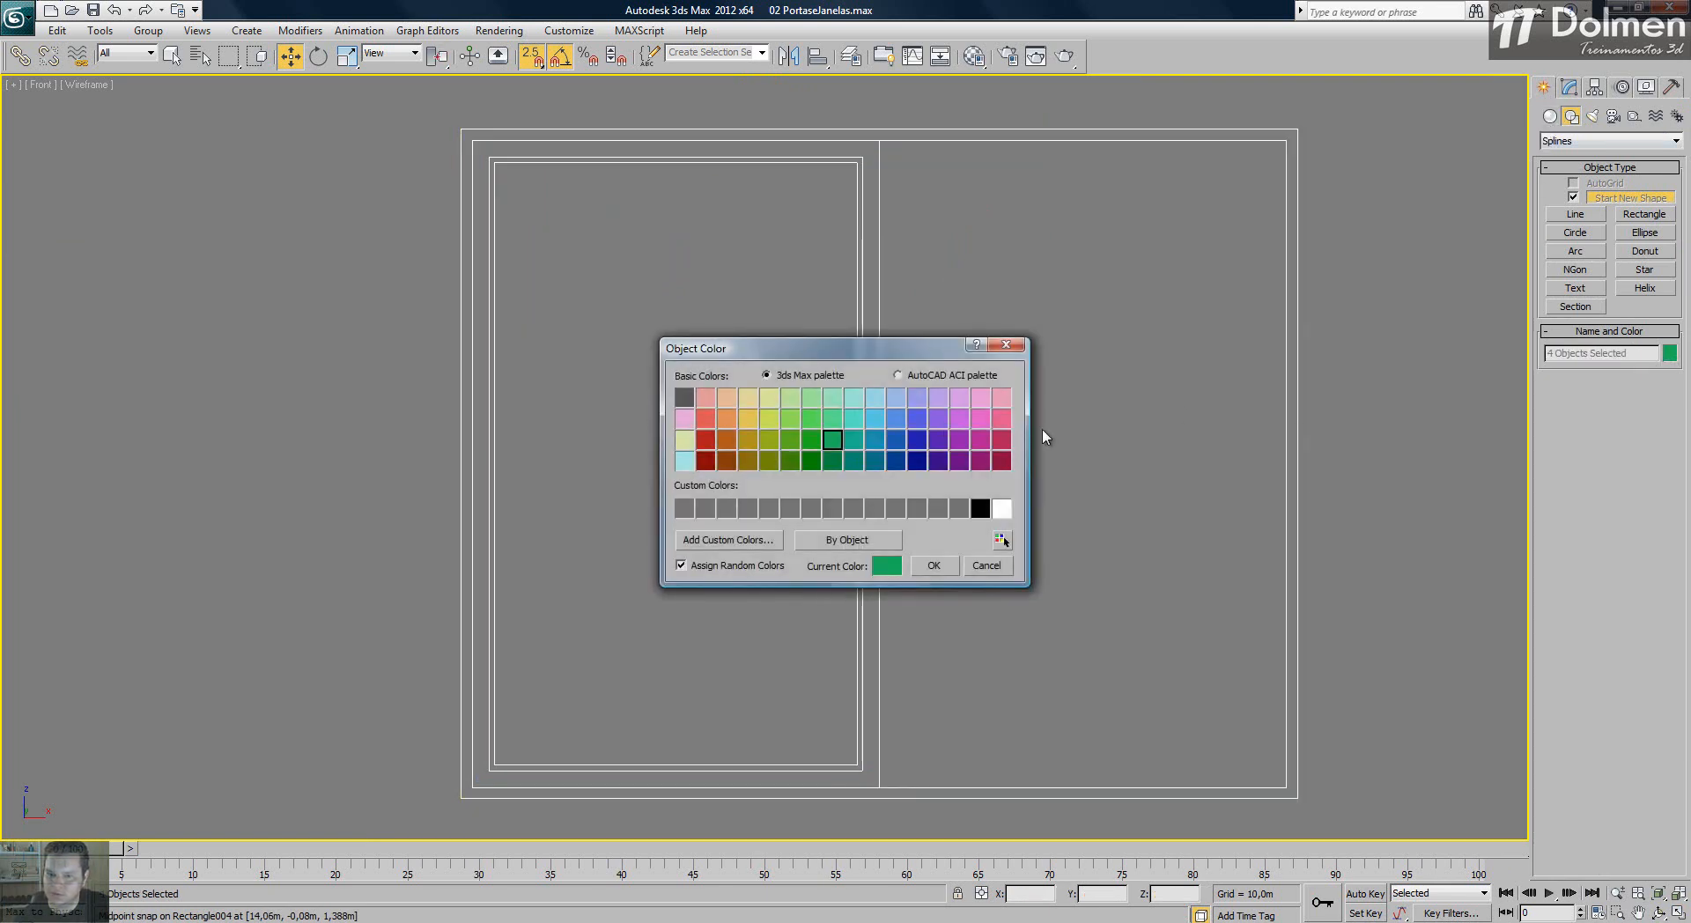
left_click(751, 406)
left_click(934, 565)
left_click(1444, 433)
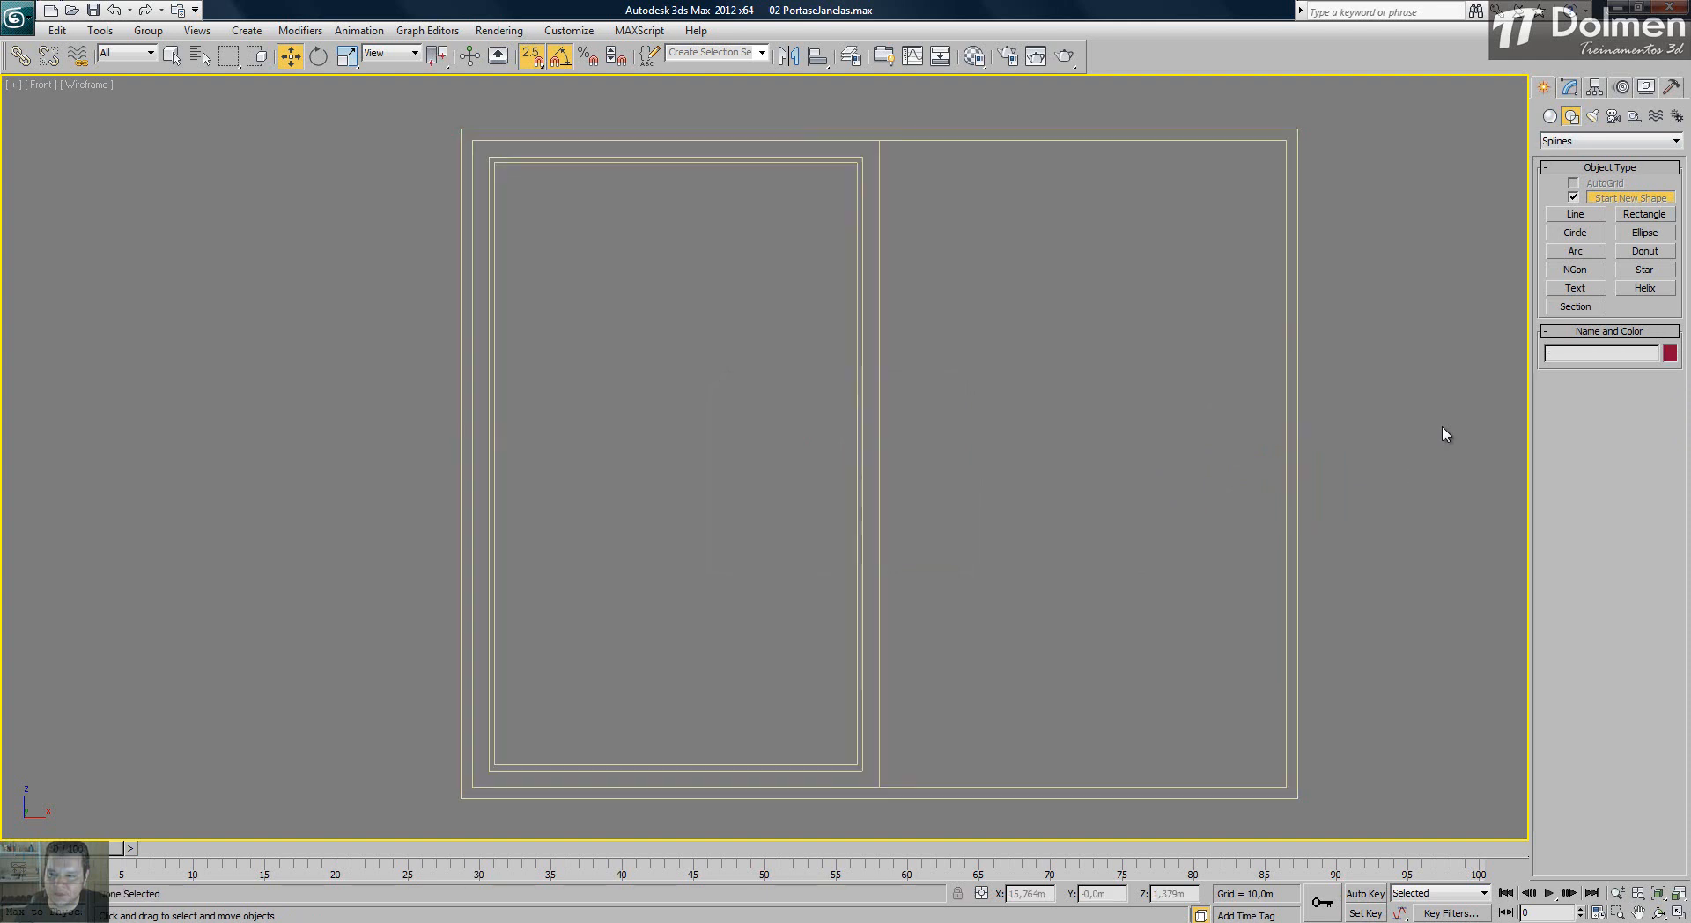
- Create a 1,08 × 0,65 × 0,015 m box as the glass pane, snapped to the inner corners of the left sash's thin frame
left_click(1548, 116)
left_click(1574, 200)
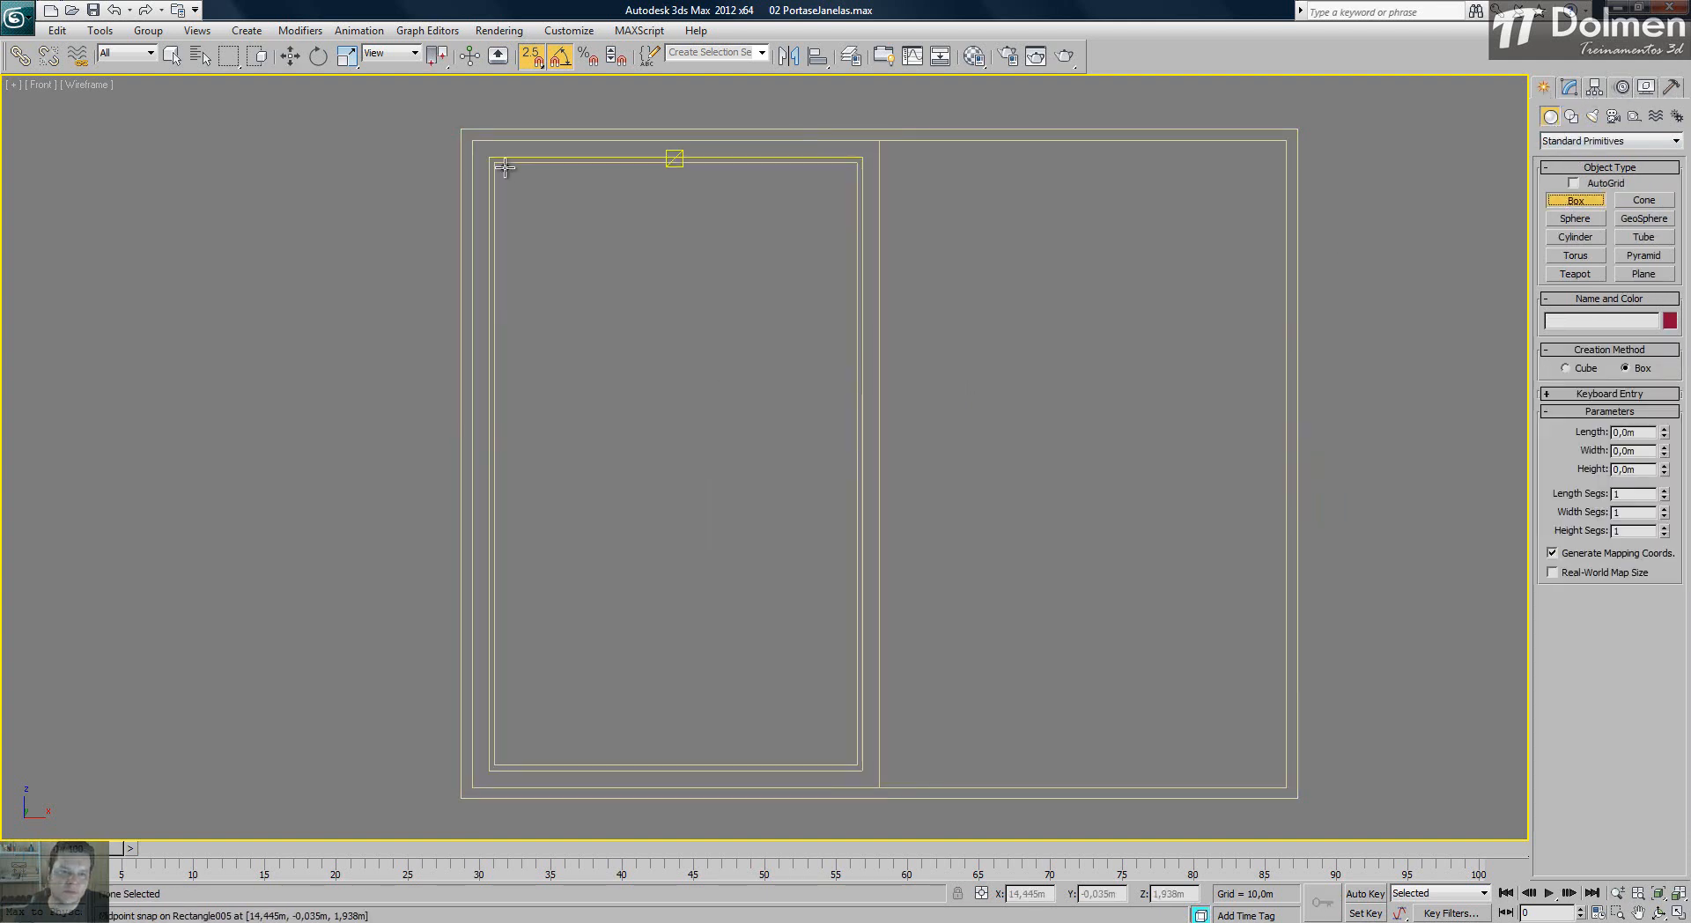
left_click_drag(494, 162, 855, 763)
left_click(785, 685)
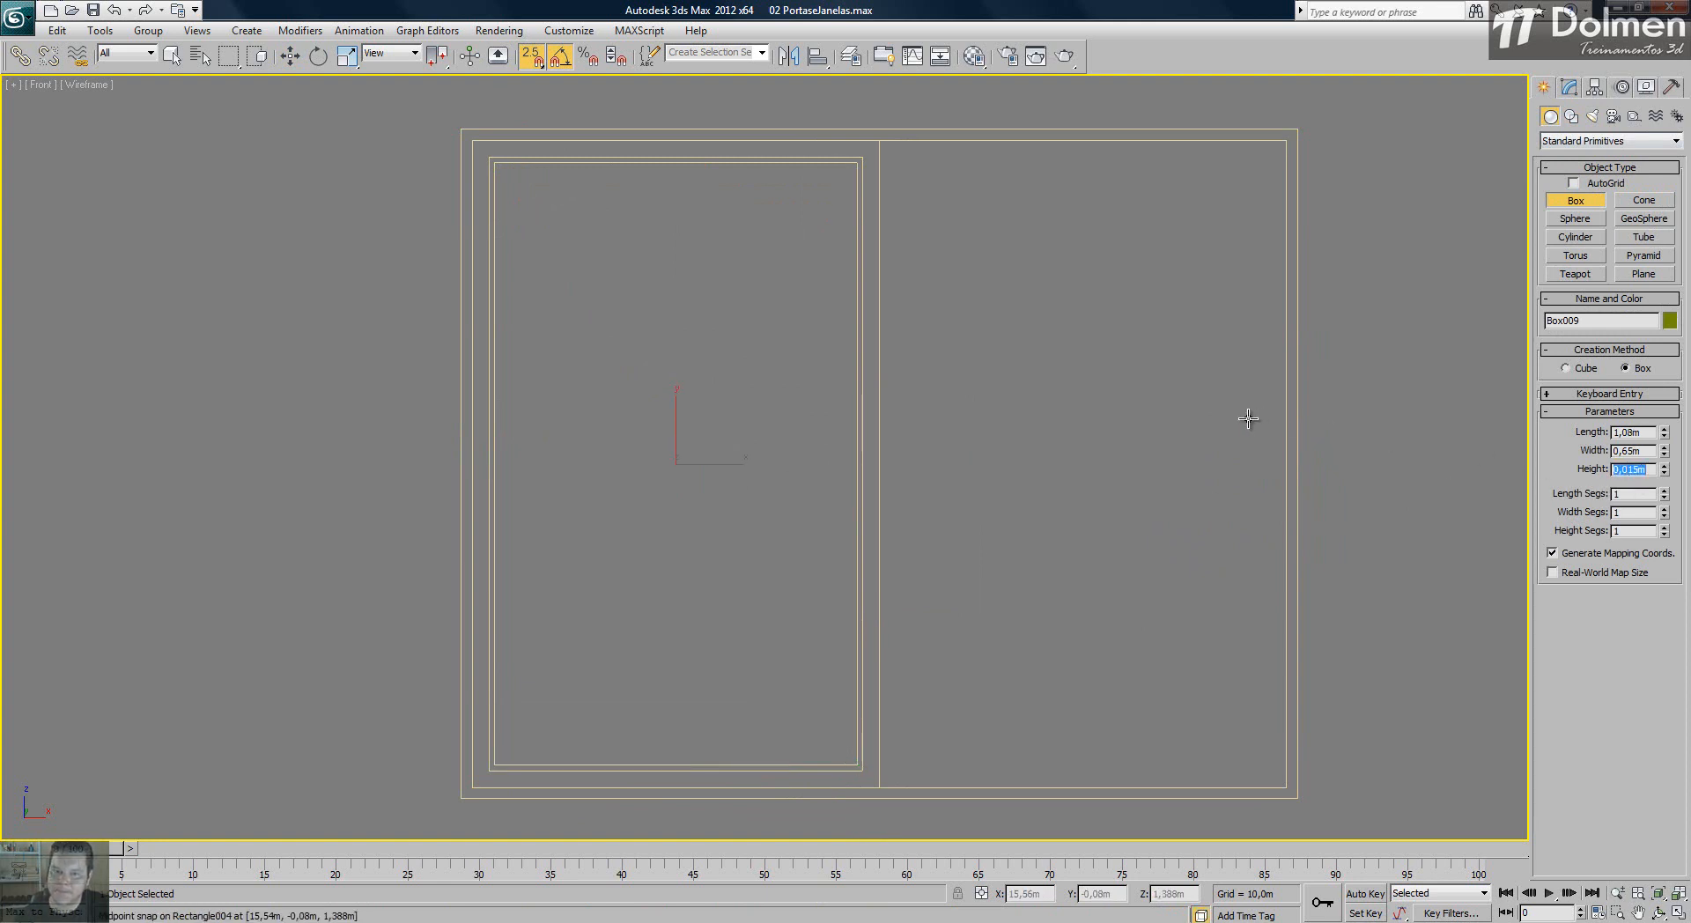
key("w")
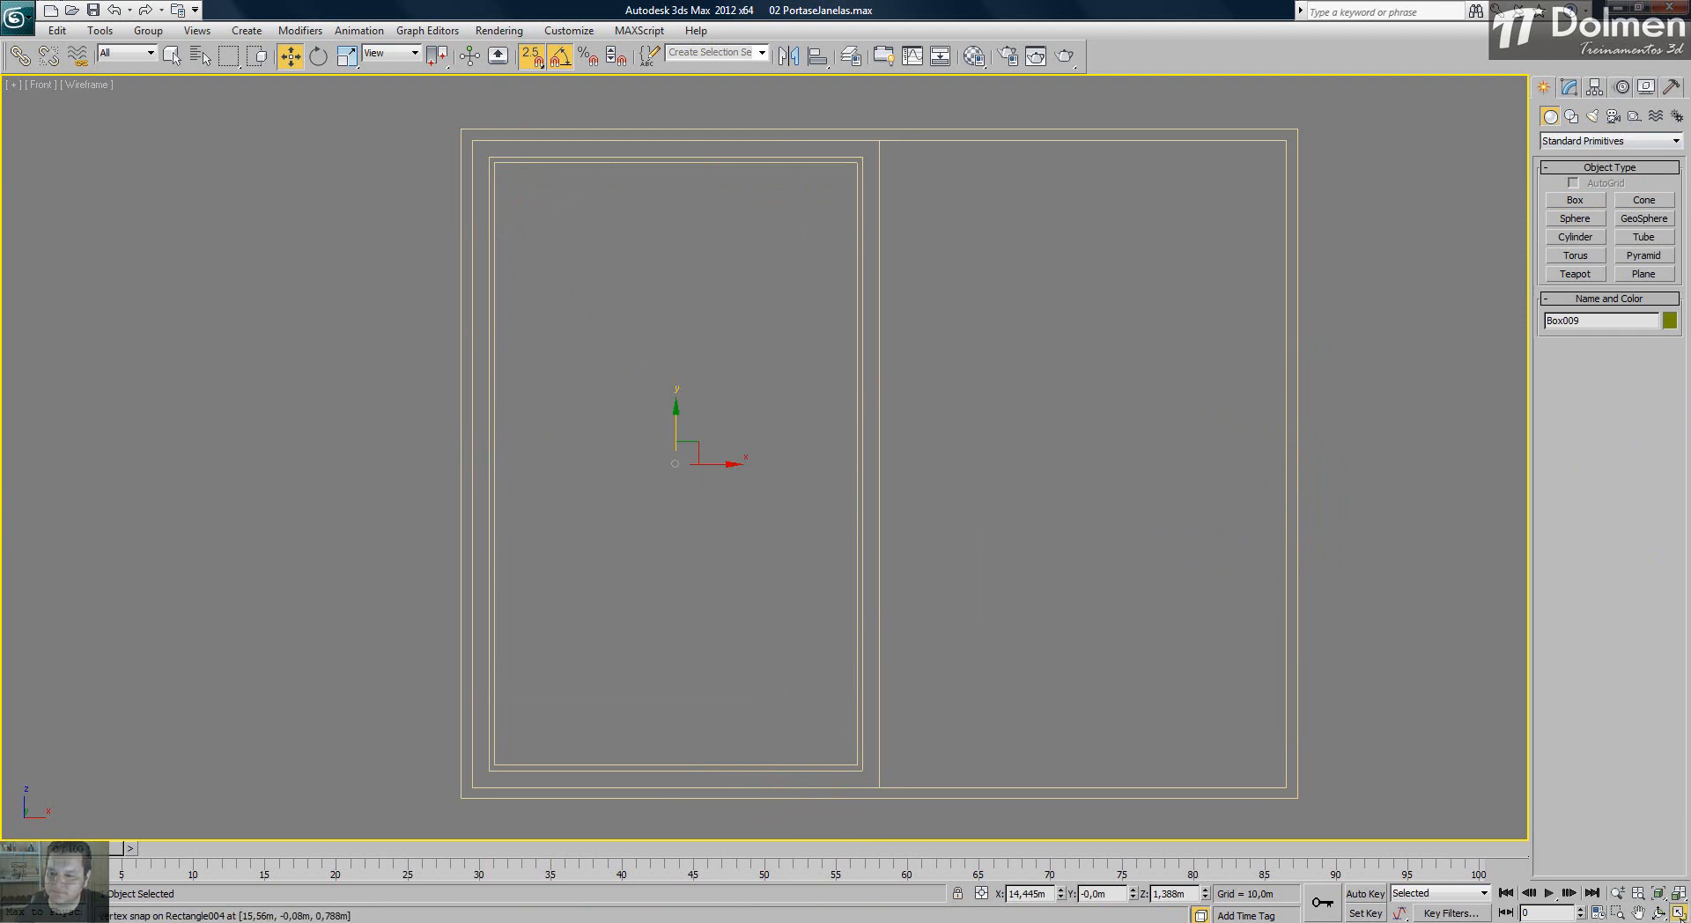
key("alt+w")
key("alt+w")
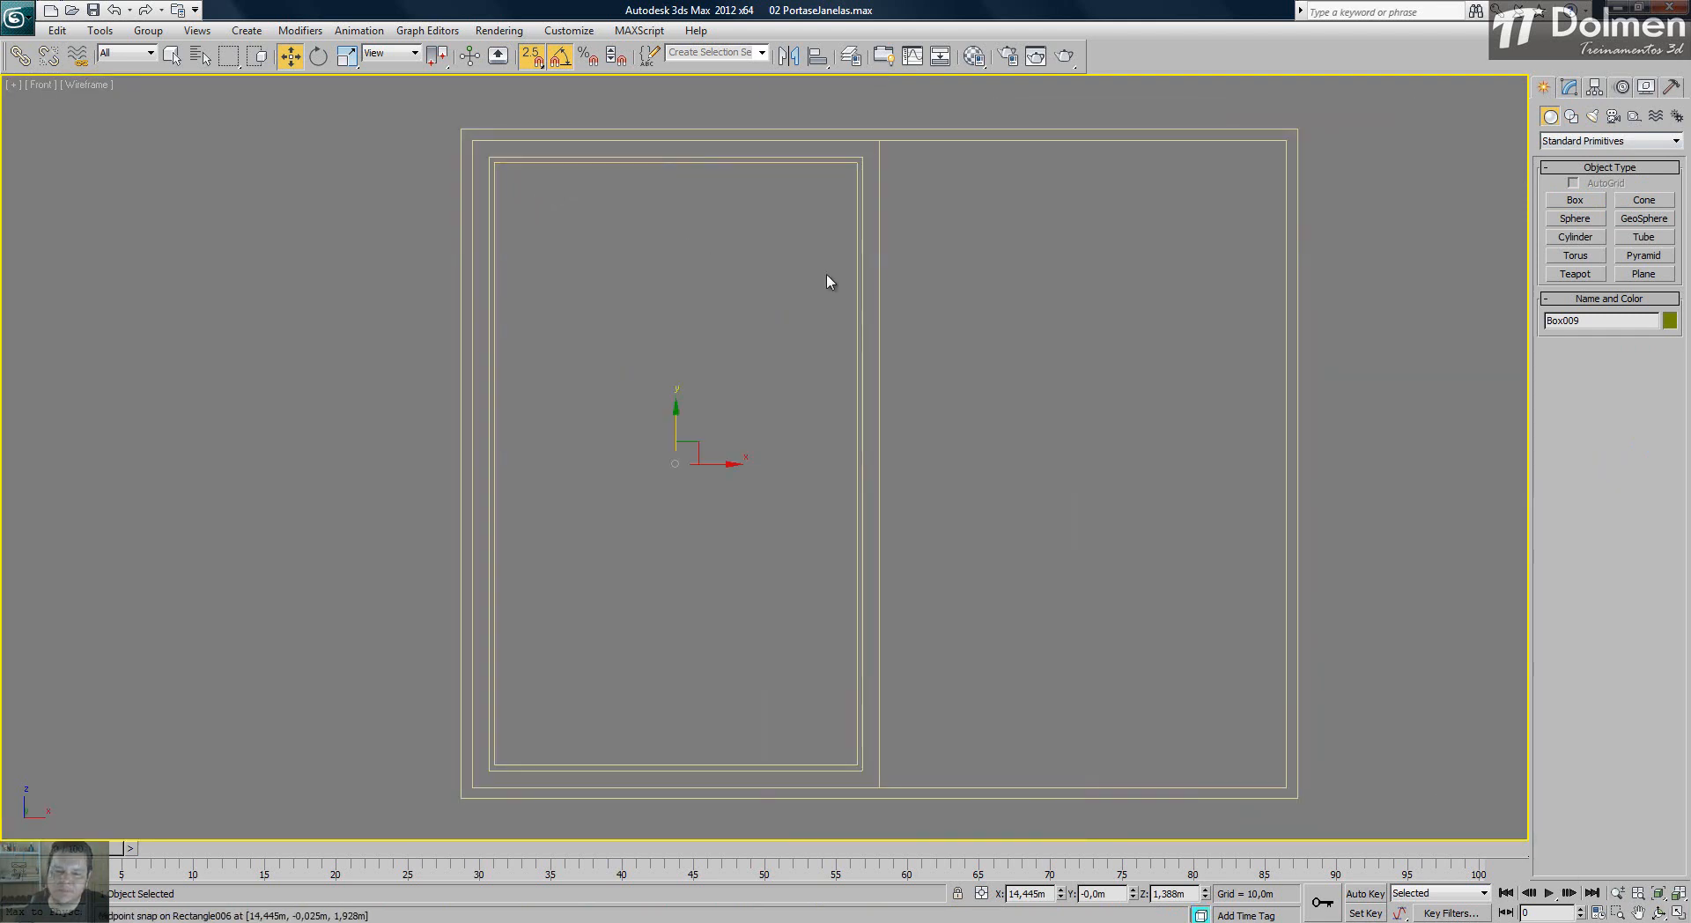
- Select the left sash with its thin inner frame and glass, and make one copy of them to the right
left_click_drag(1110, 342, 743, 504)
middle_click_drag(751, 494, 716, 407)
key("s")
left_click_drag(662, 377, 809, 434)
left_click_drag(809, 433, 1211, 456, "shift")
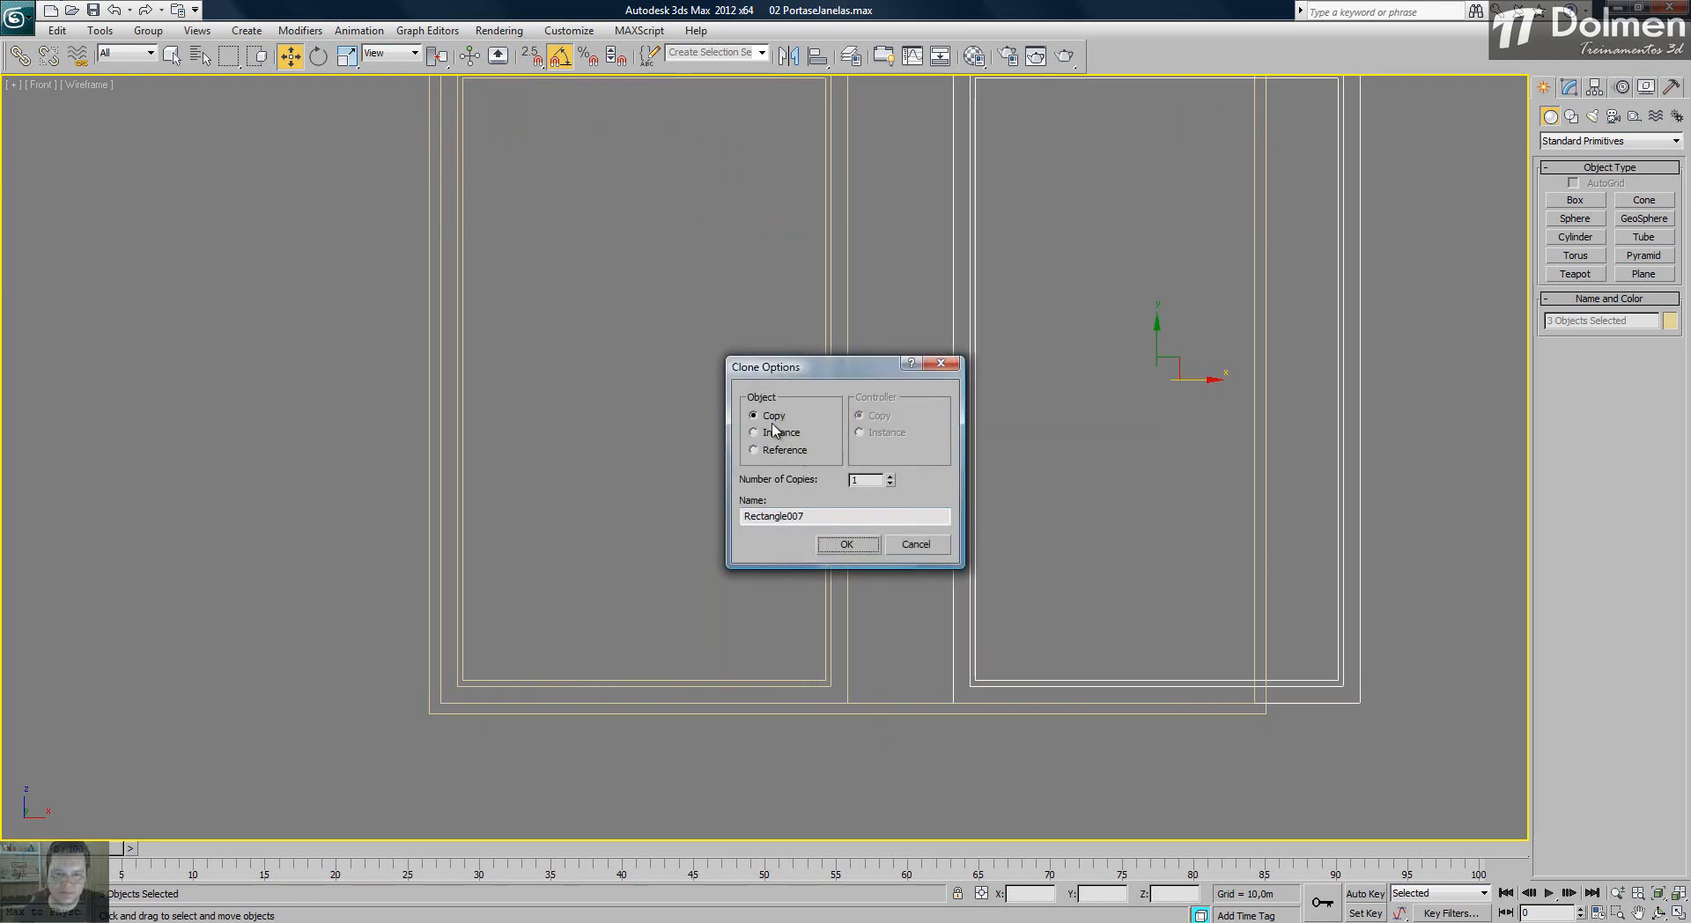
left_click(847, 545)
- Snap the copied sash against the right edge of the left sash and return to the four-viewport layout
scroll(943, 694, "up", 5)
key("s")
left_click_drag(989, 716, 566, 718)
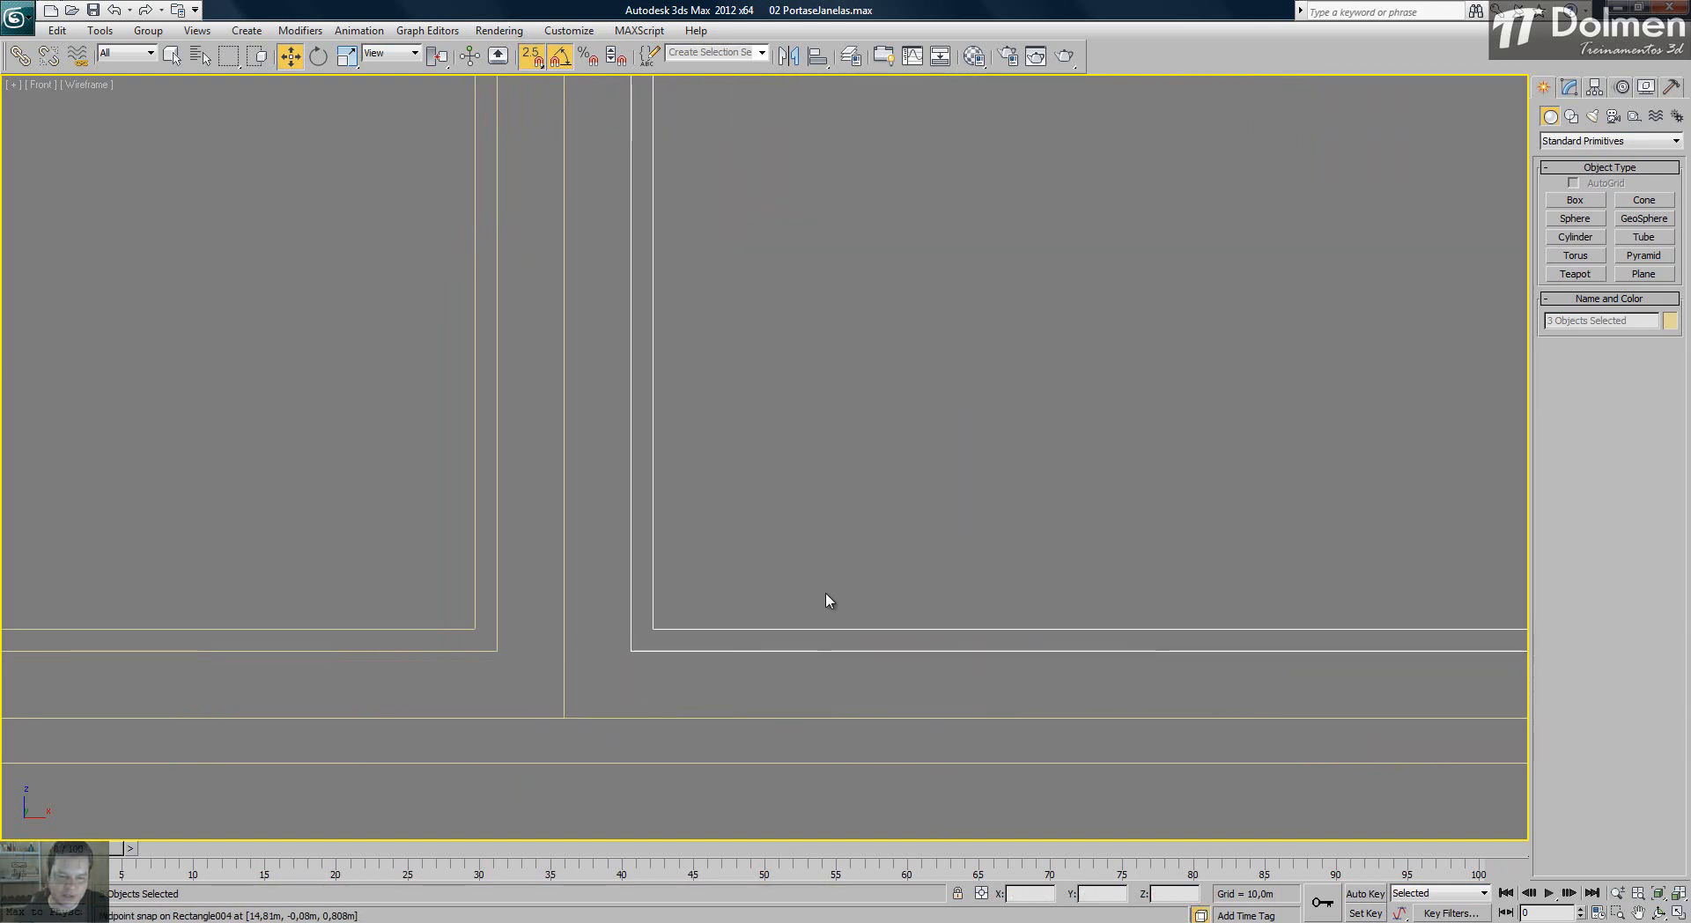
scroll(875, 578, "down", 6)
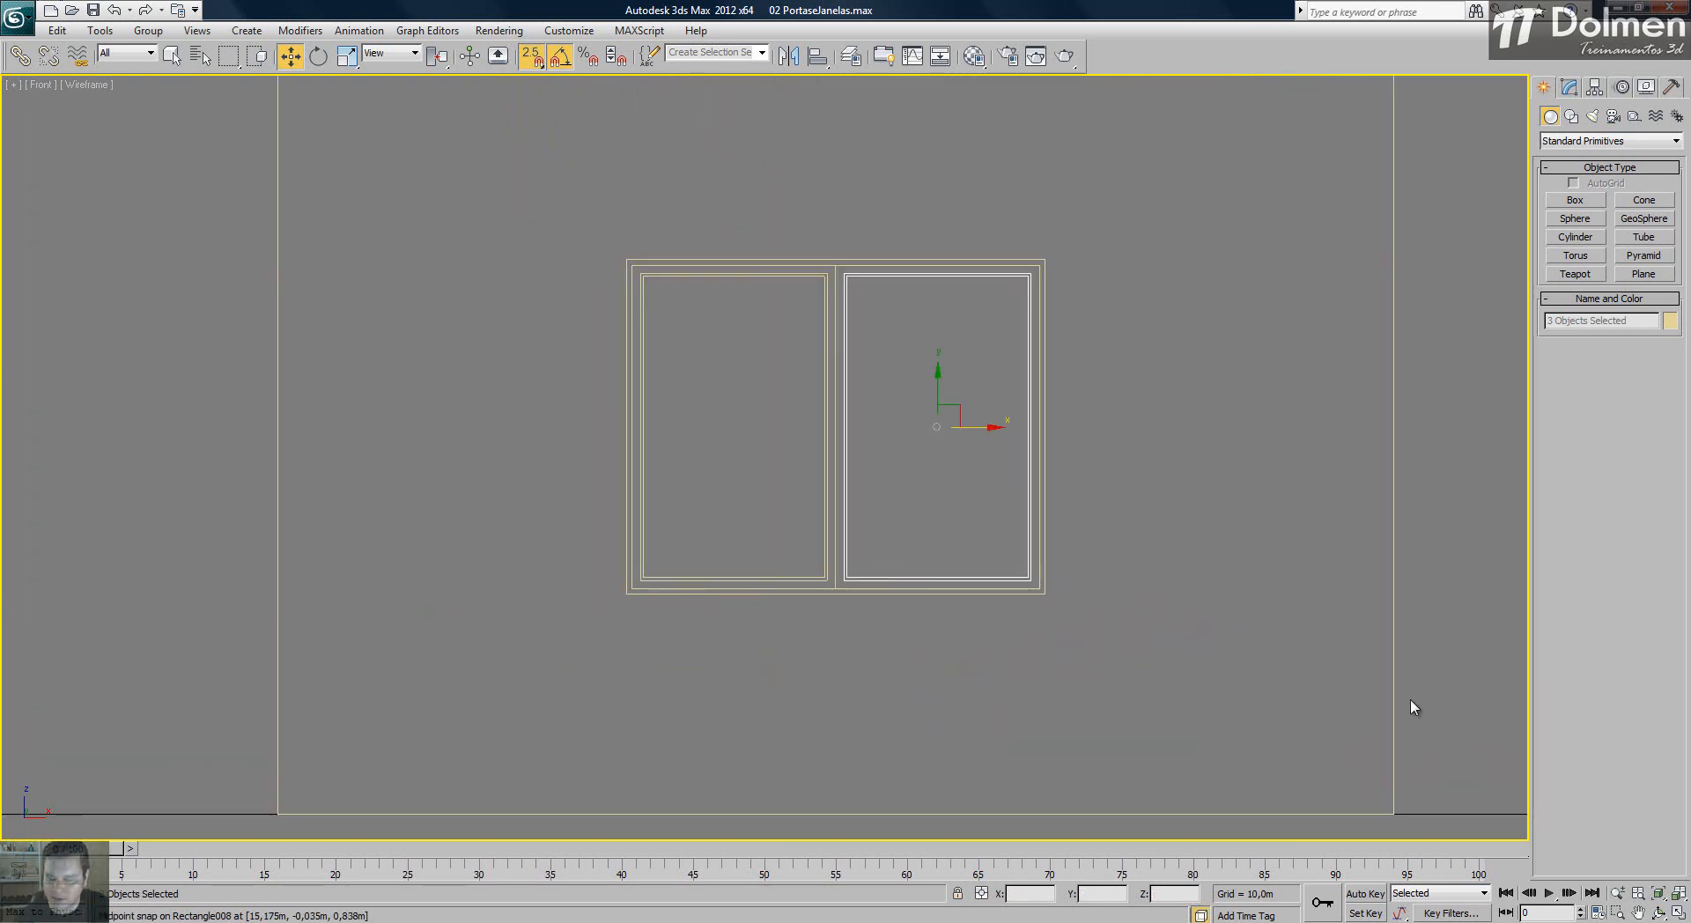
left_click(1678, 912)
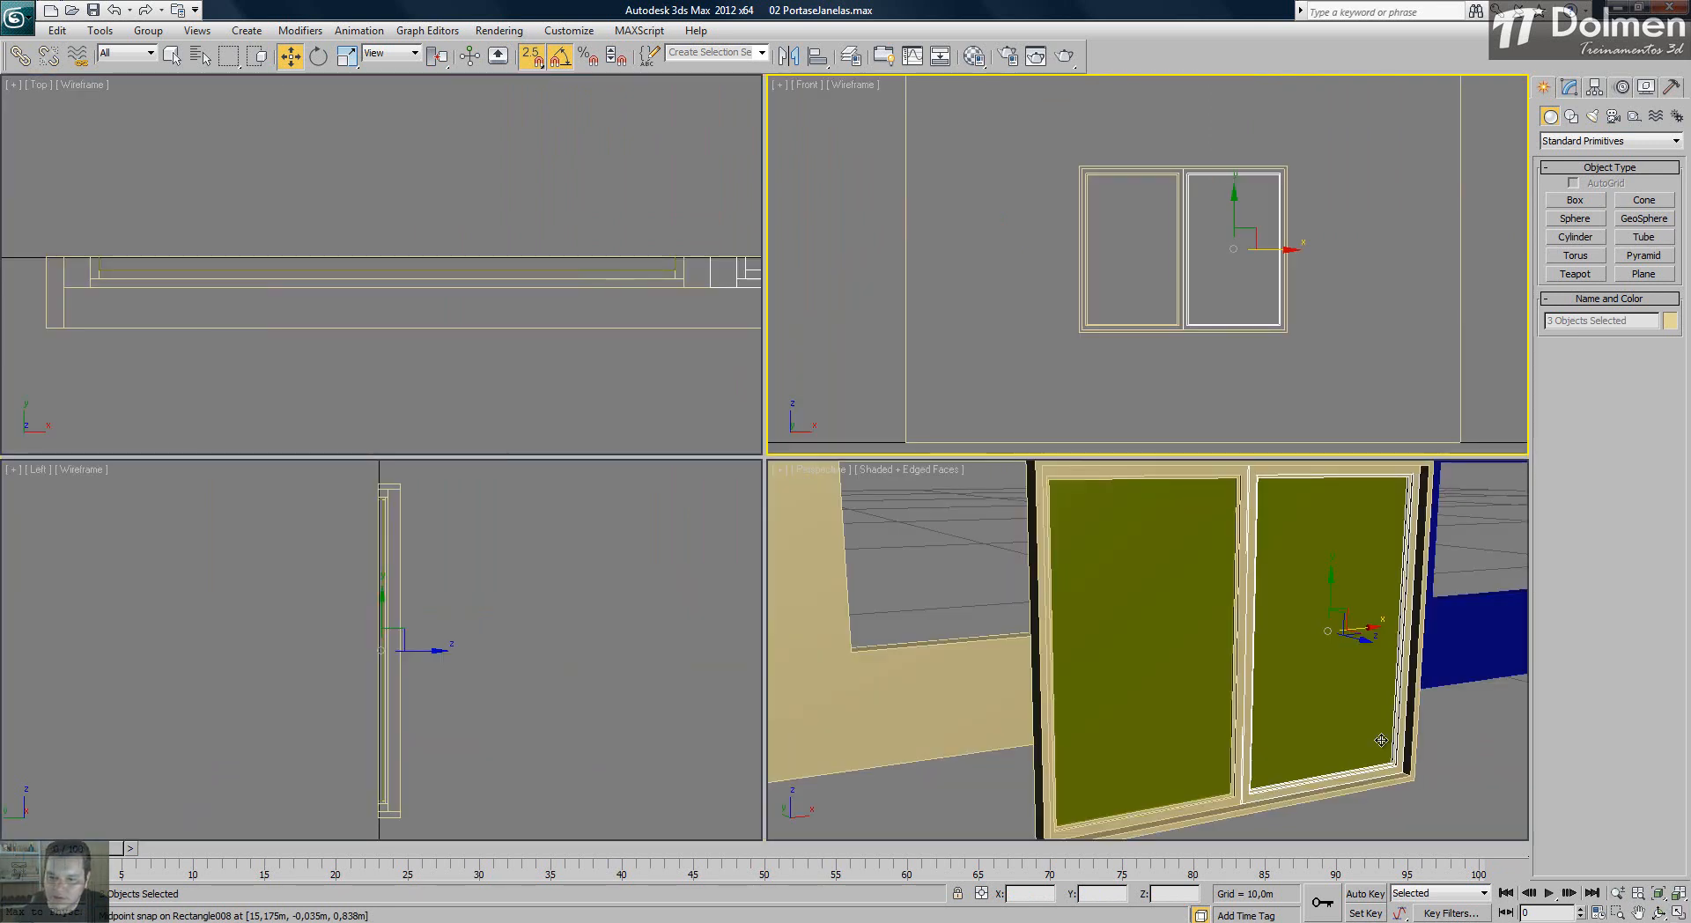
- Move the right sash forward in depth by roughly the sash thickness so it sits just in front of the left one
middle_click_drag(351, 253, 273, 229)
scroll(366, 245, "down", 2)
middle_click_drag(601, 259, 438, 252)
key("s")
scroll(604, 234, "up", 1)
left_click_drag(616, 187, 611, 220)
scroll(494, 264, "up", 5)
left_click_drag(476, 272, 477, 262)
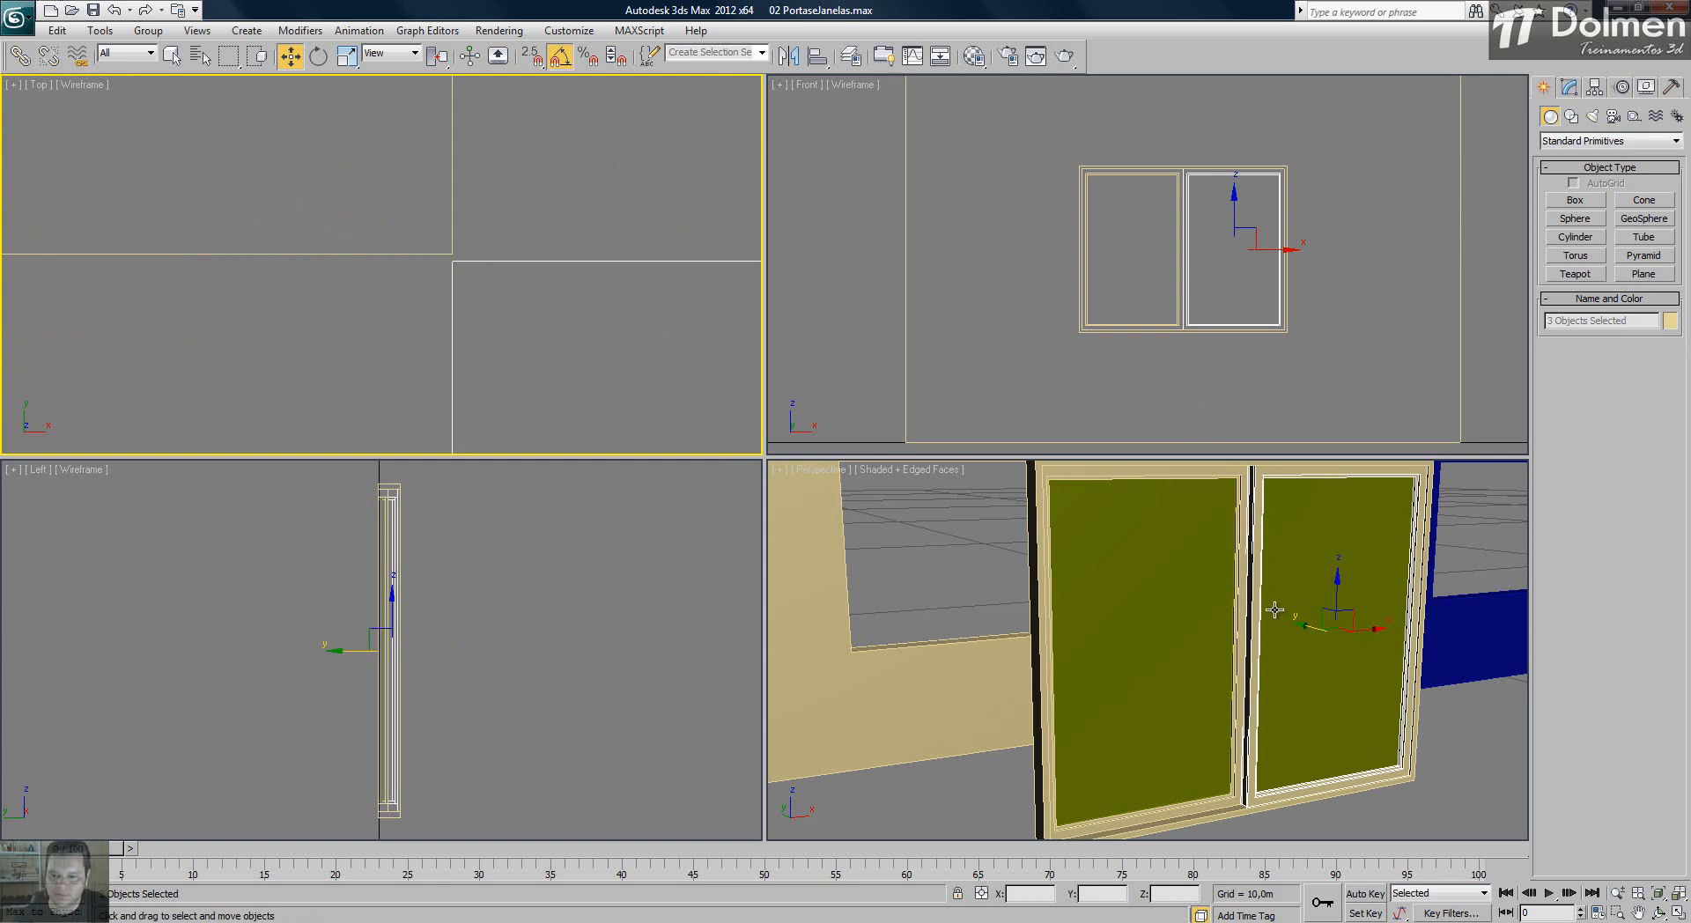
- Try sliding the left sash horizontally behind the right one, undo the move and clear the selection
scroll(1172, 251, "up", 5)
left_click_drag(1136, 243, 1193, 287)
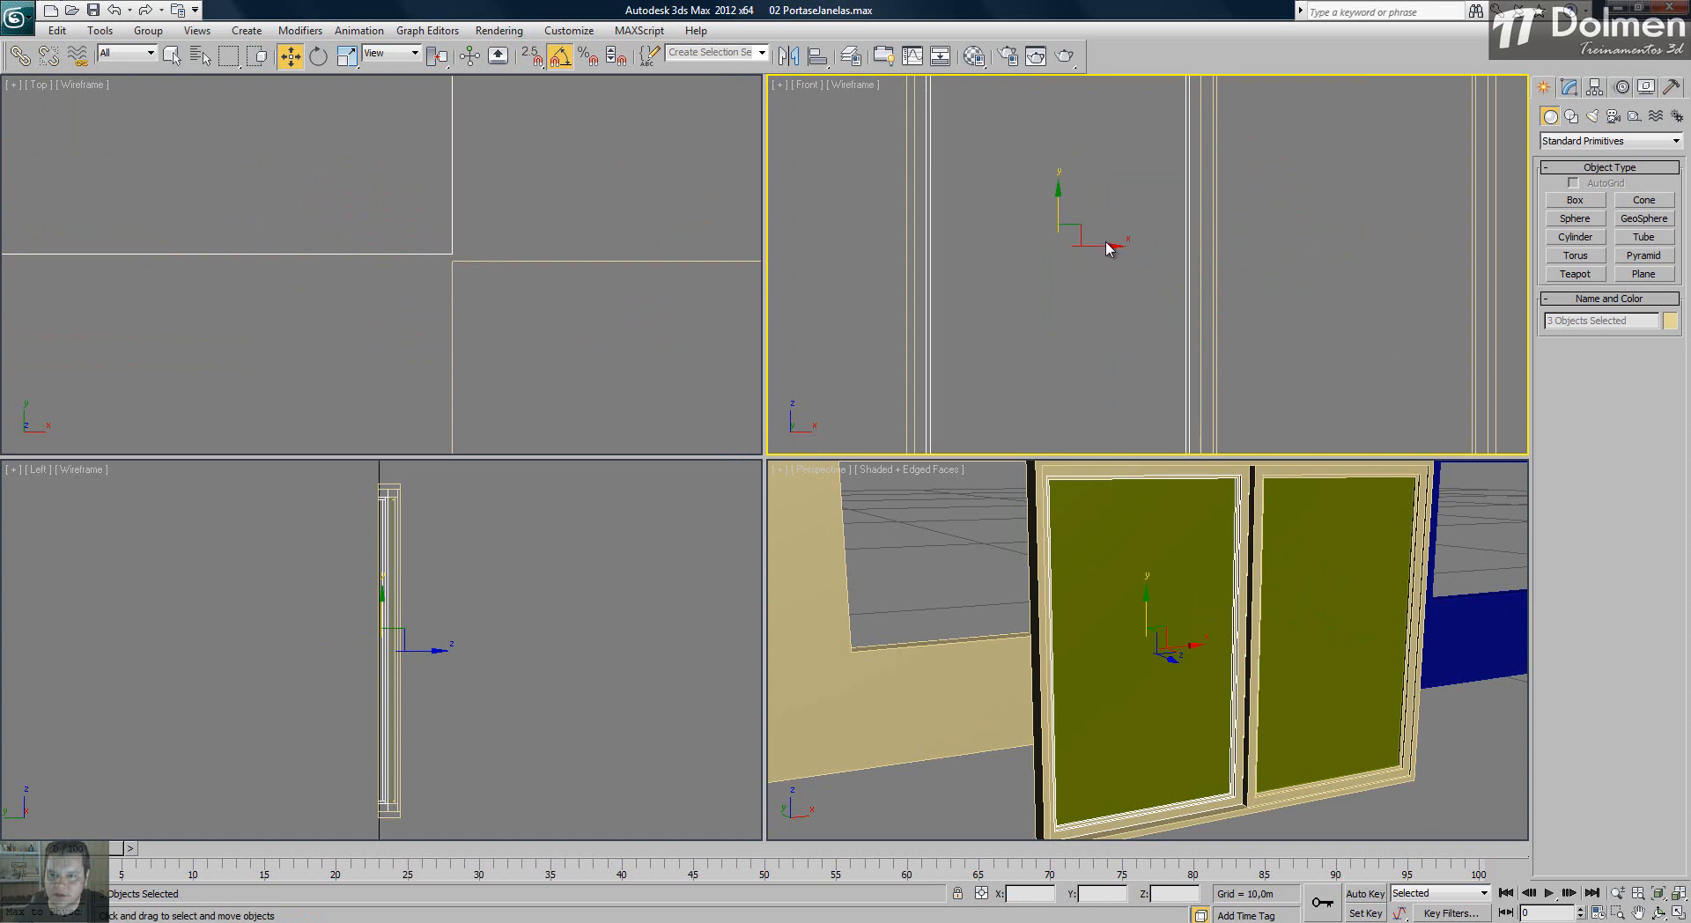
mouse_move(1112, 248)
left_mouse_down()
mouse_move(1277, 256)
mouse_move(1100, 258)
mouse_move(1193, 259)
mouse_move(1143, 261)
left_mouse_up()
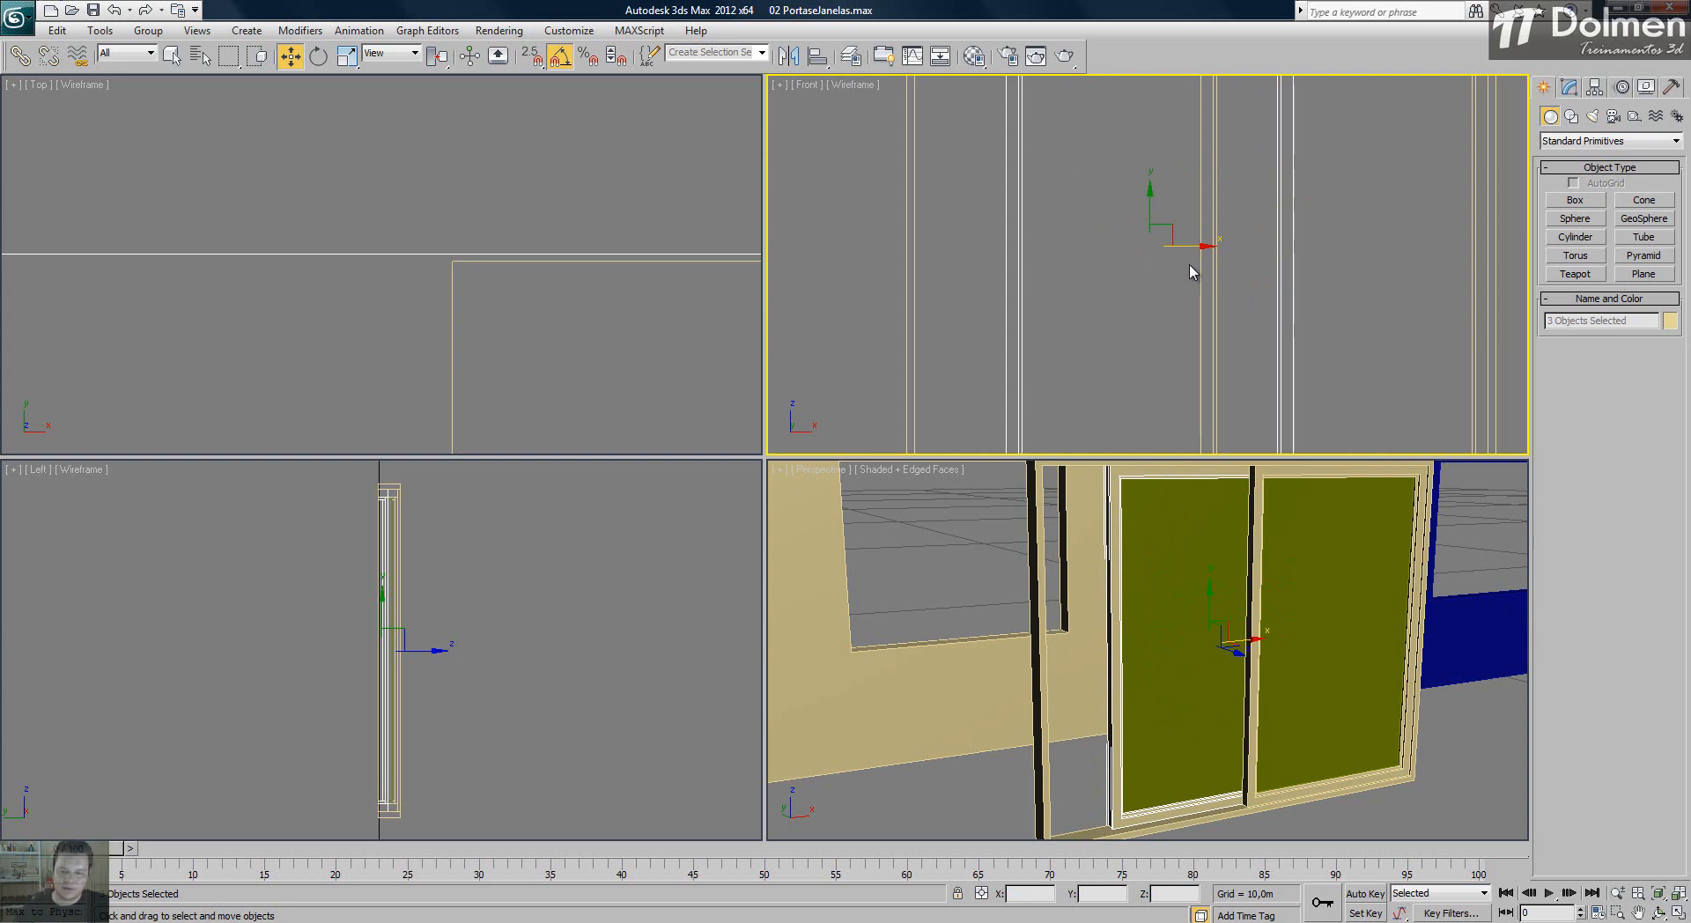
key("ctrl+z")
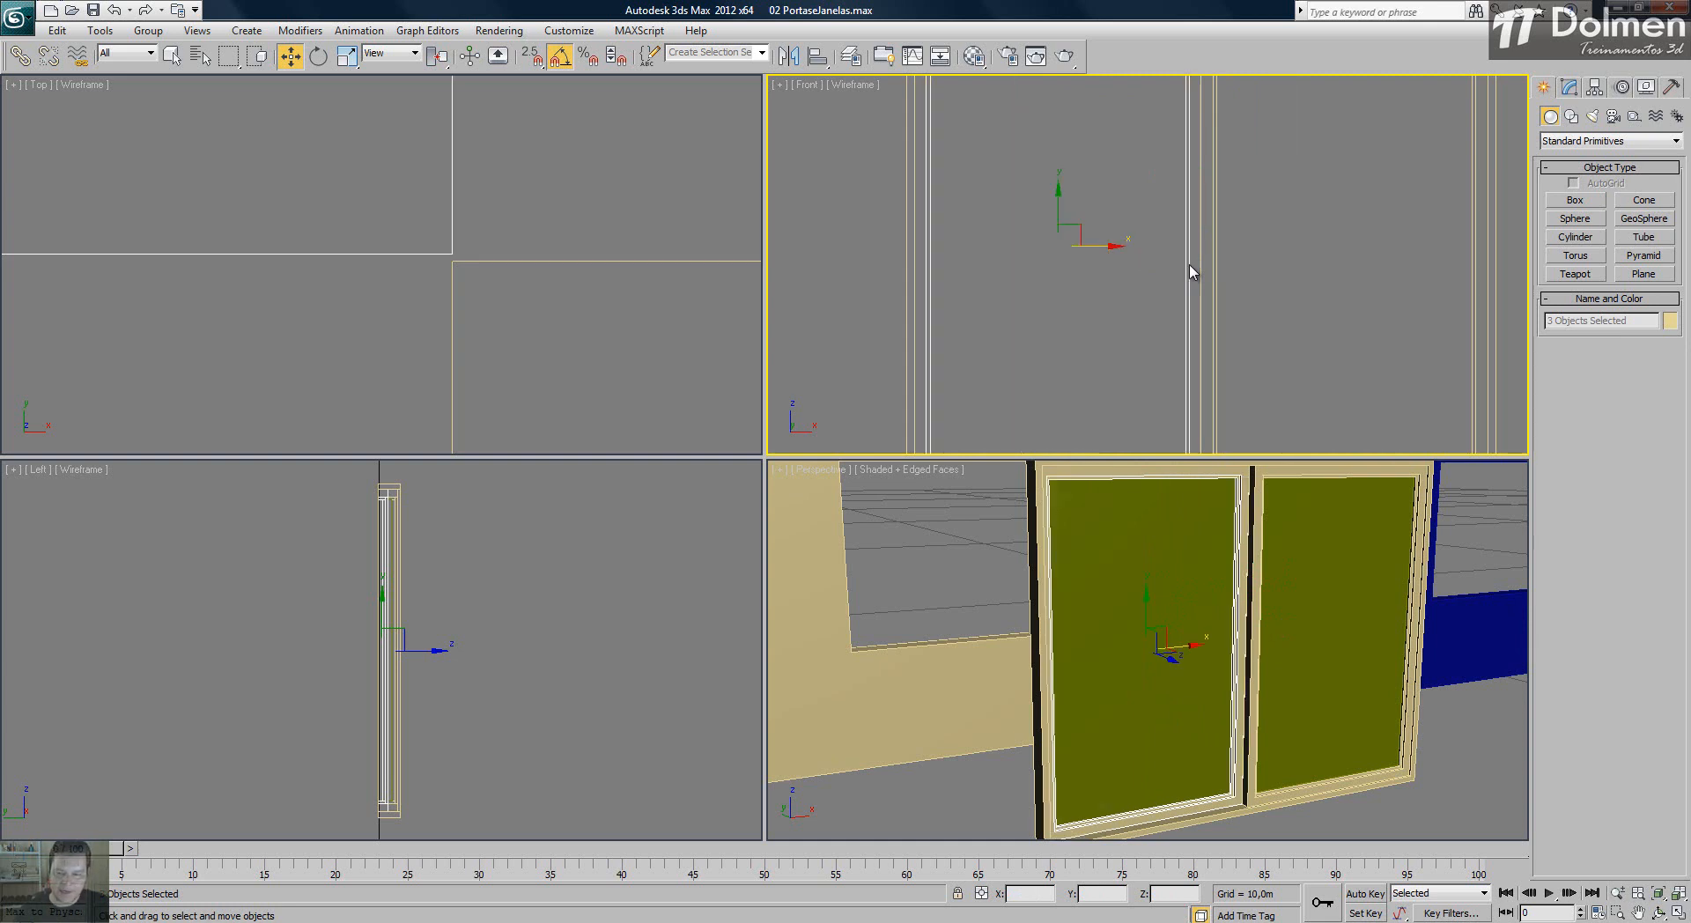
left_click(1107, 205)
- Select all pieces of the two-sash window and move them in depth into the second wall's opening, about centred in the wall thickness
scroll(1108, 206, "down", 5)
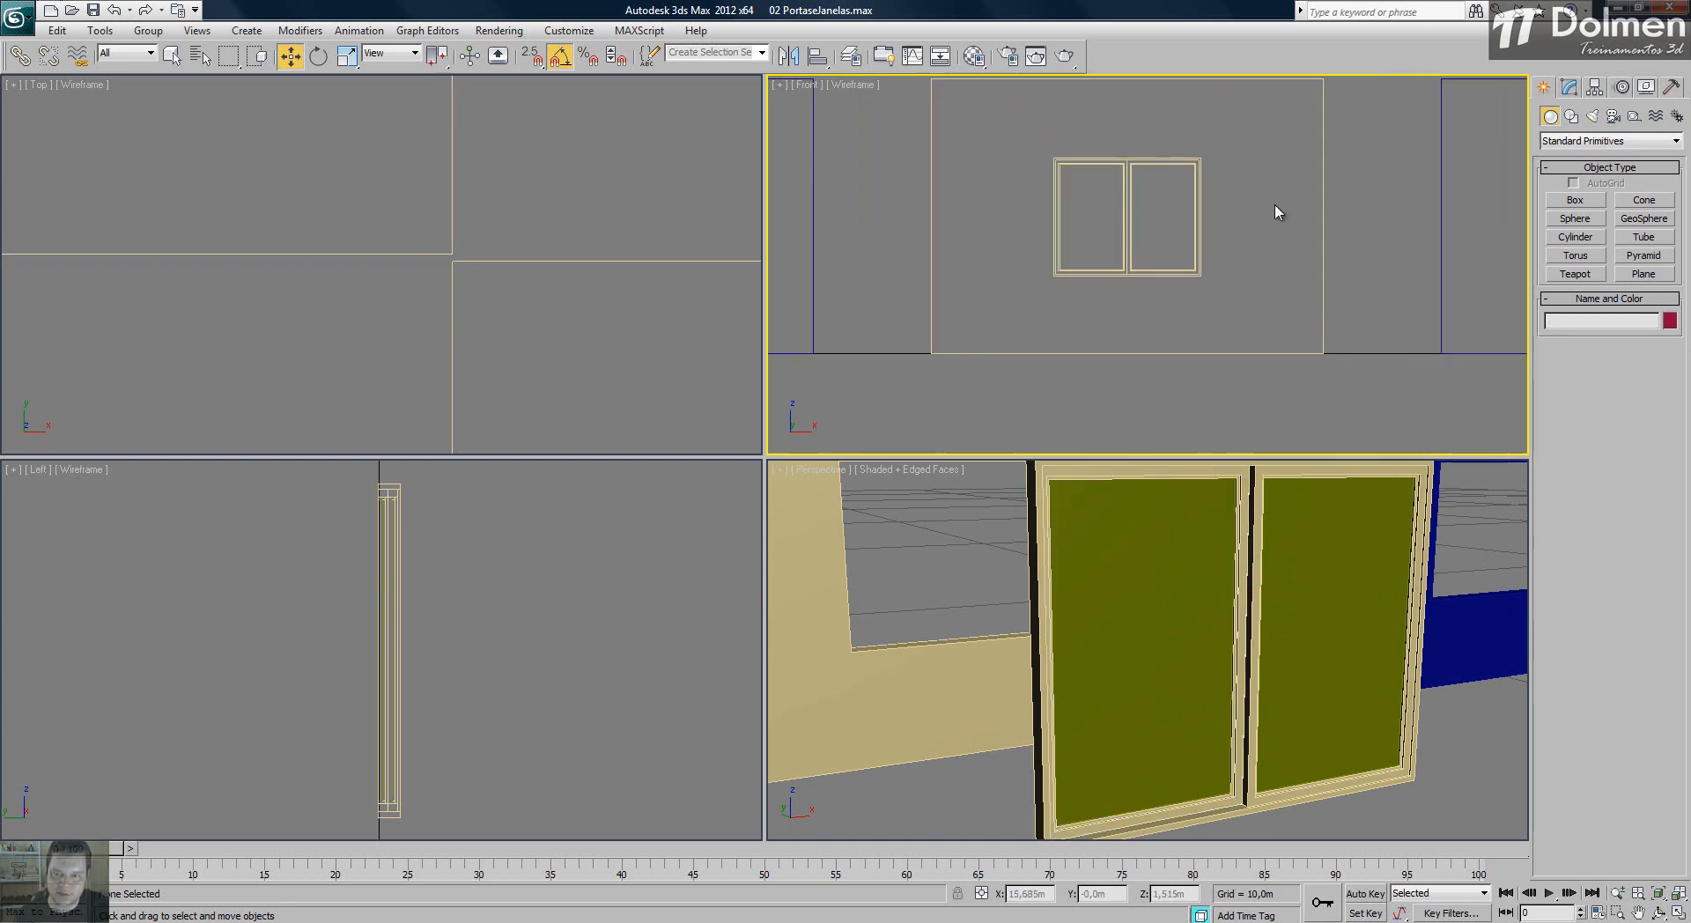
scroll(441, 195, "down", 6)
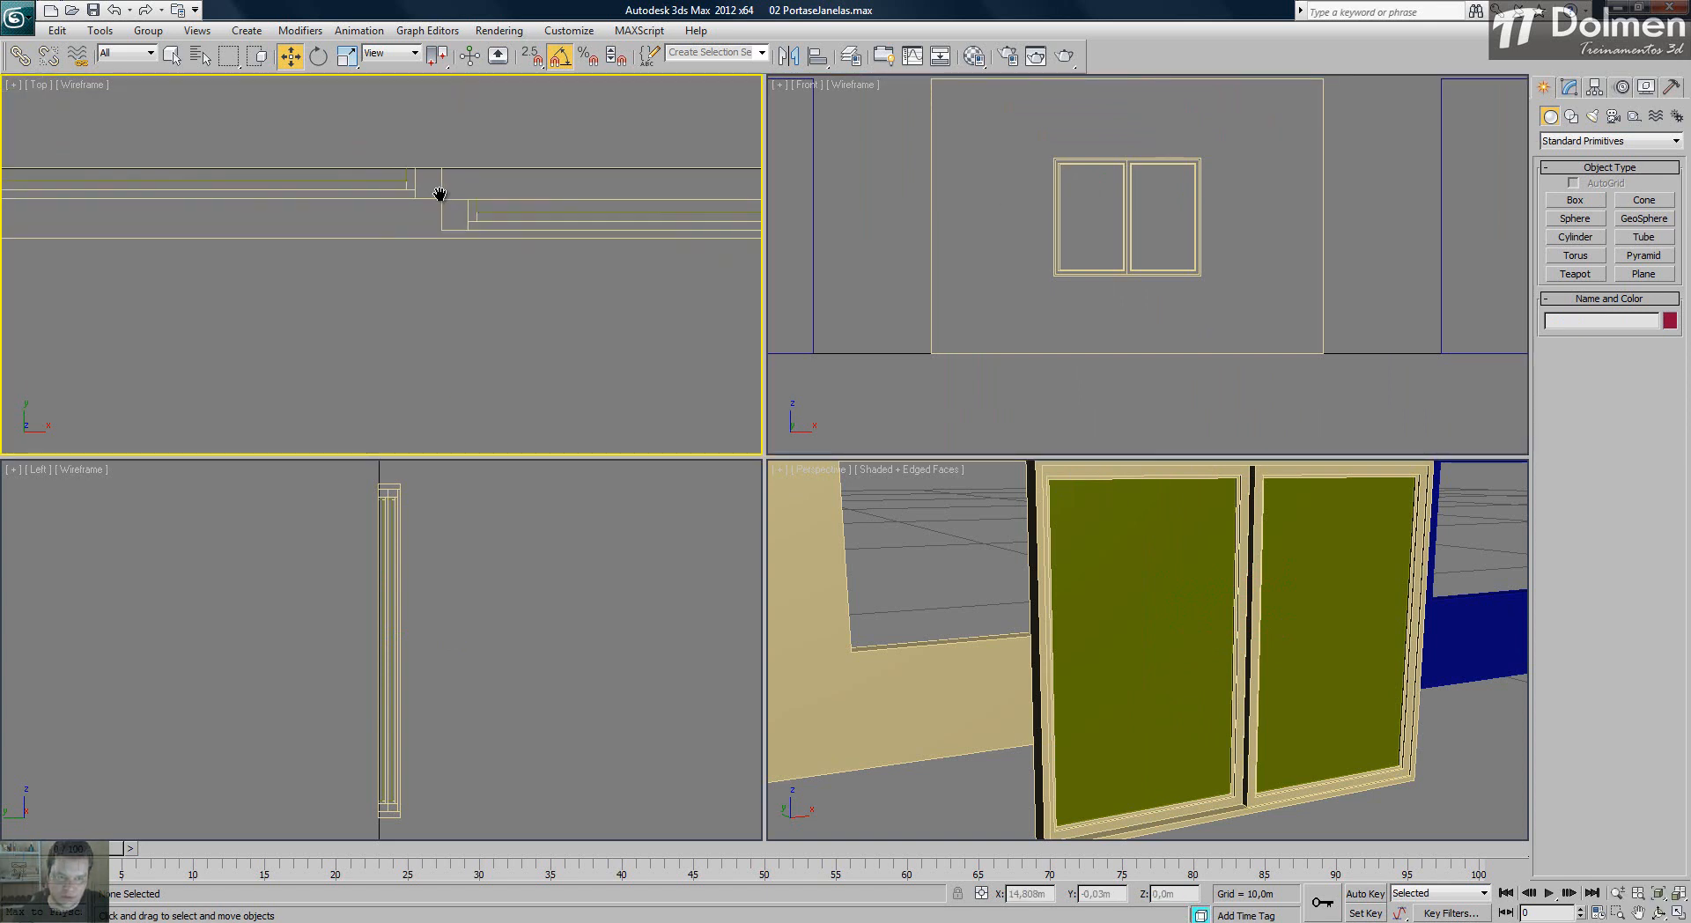
left_click_drag(819, 310, 819, 315)
middle_click_drag(445, 281, 507, 388)
scroll(507, 388, "down", 6)
left_click_drag(506, 363, 573, 242)
scroll(489, 254, "up", 4)
scroll(500, 254, "up", 5)
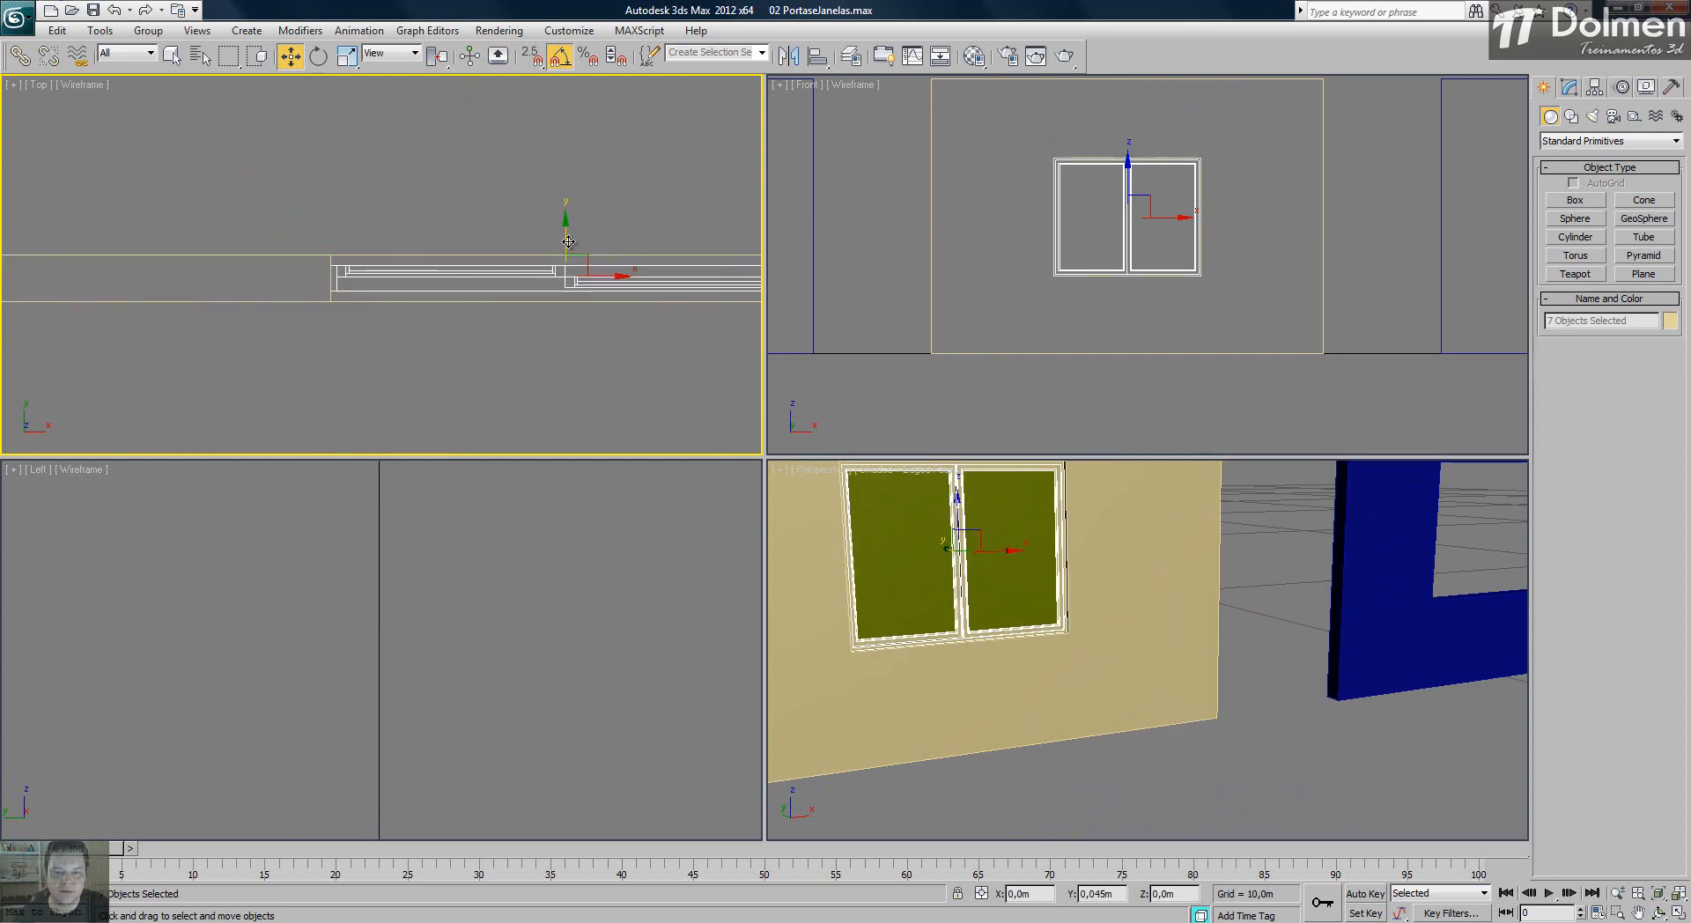
left_click(1193, 755)
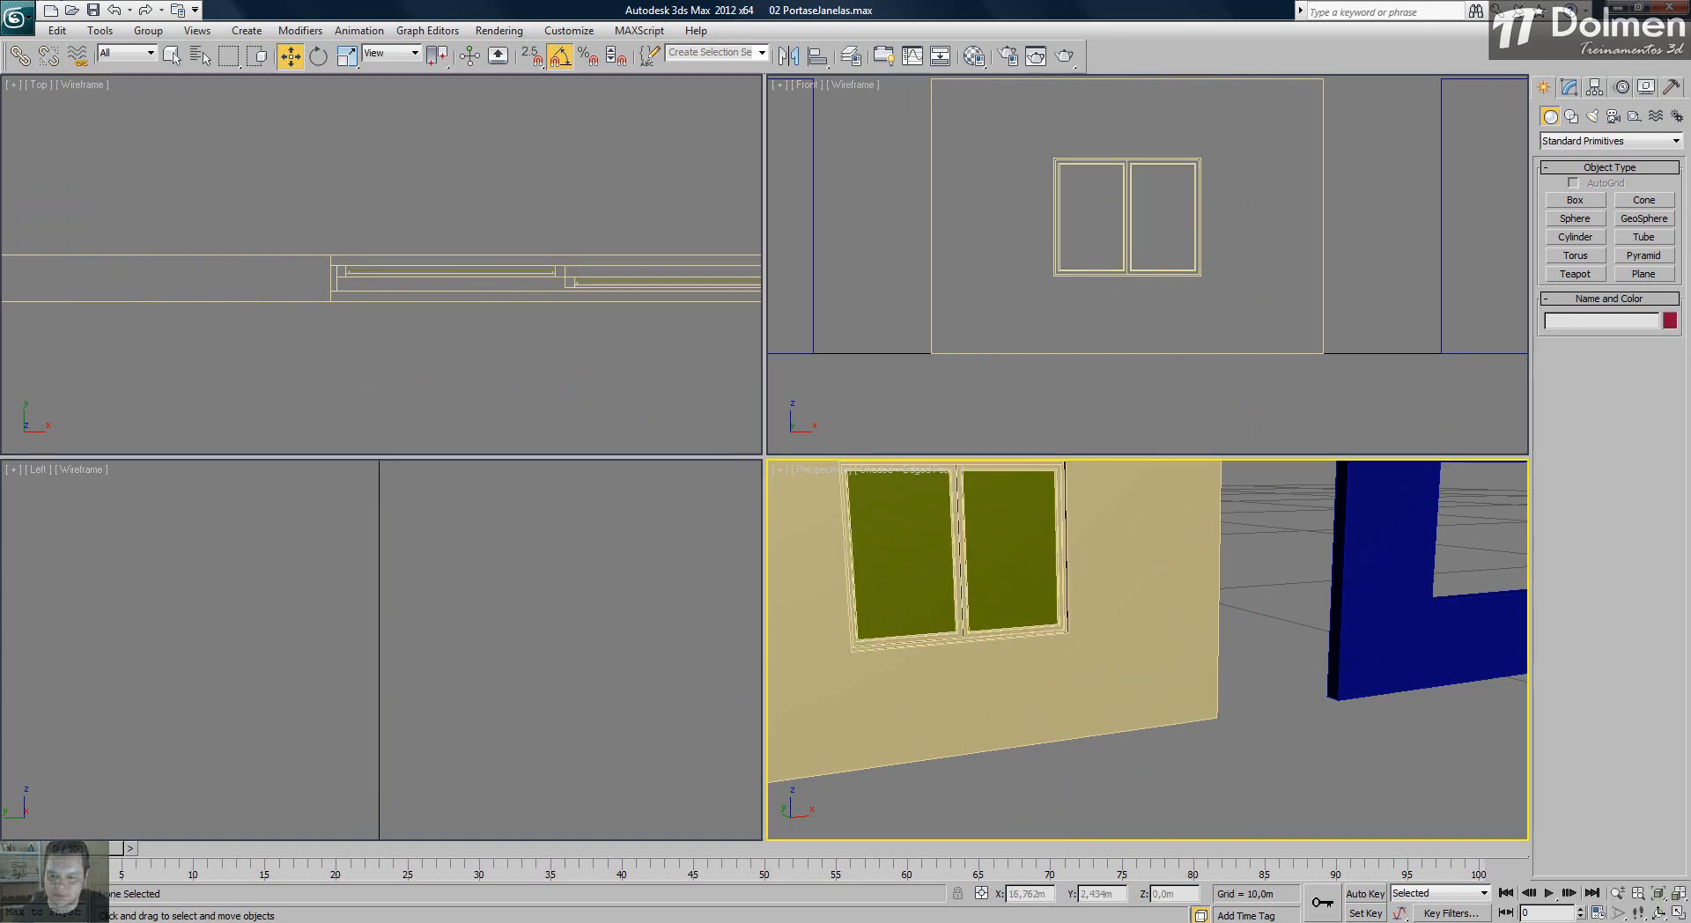
middle_click_drag(1207, 725, 1278, 751)
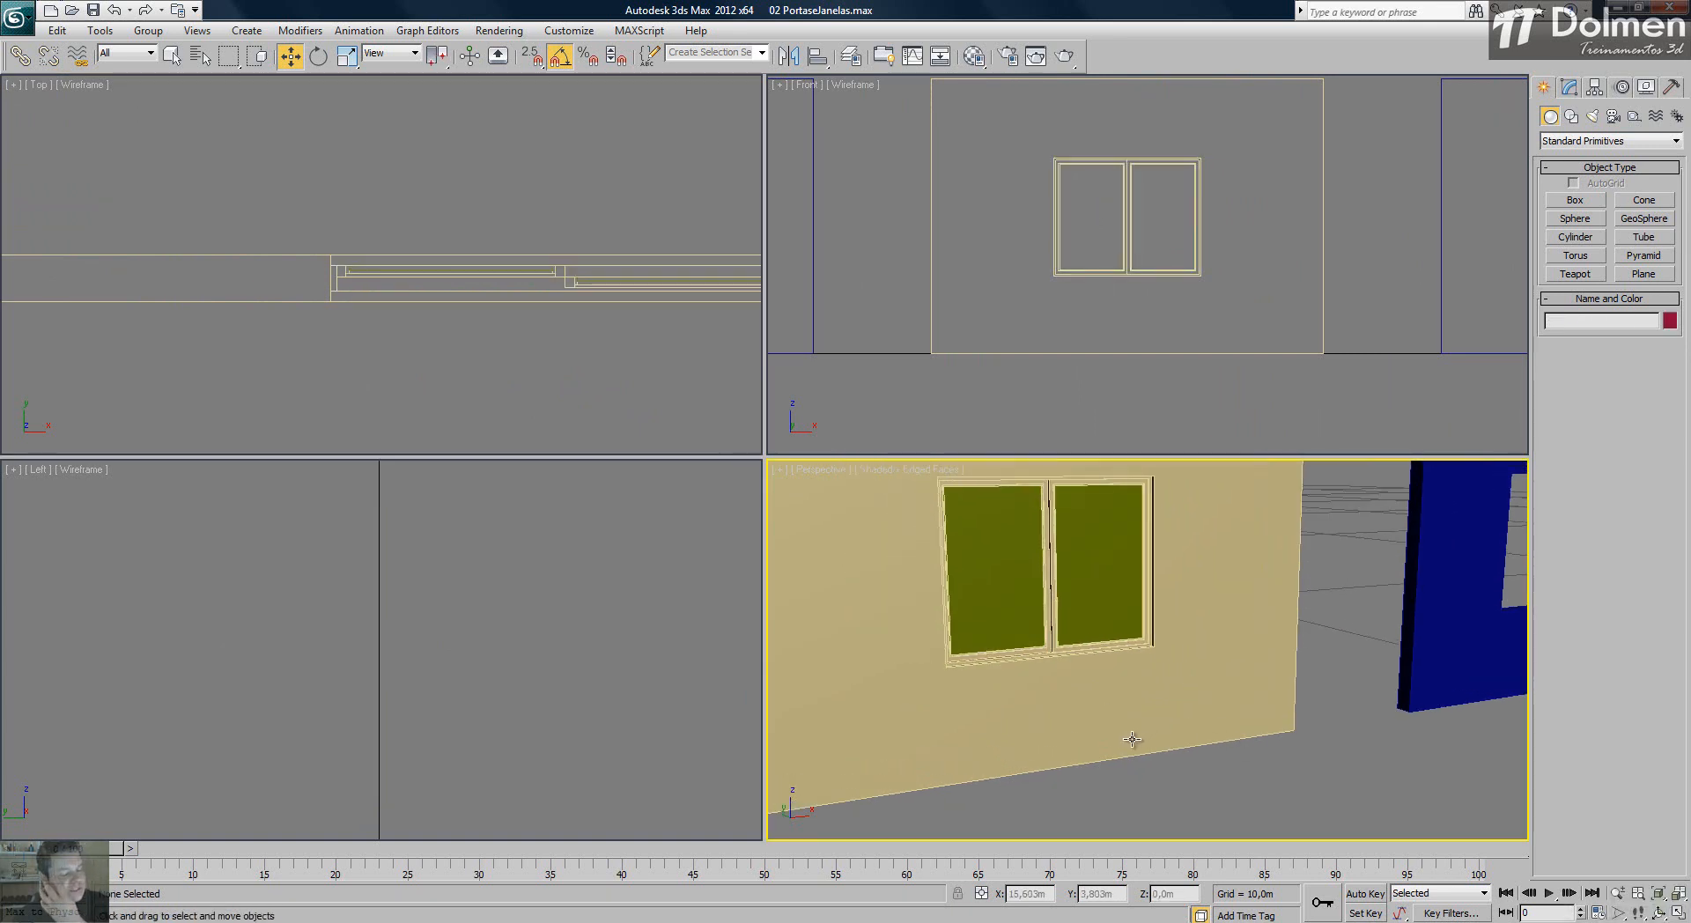
middle_click_drag(1166, 649, 1381, 679)
scroll(1199, 603, "down", 4)
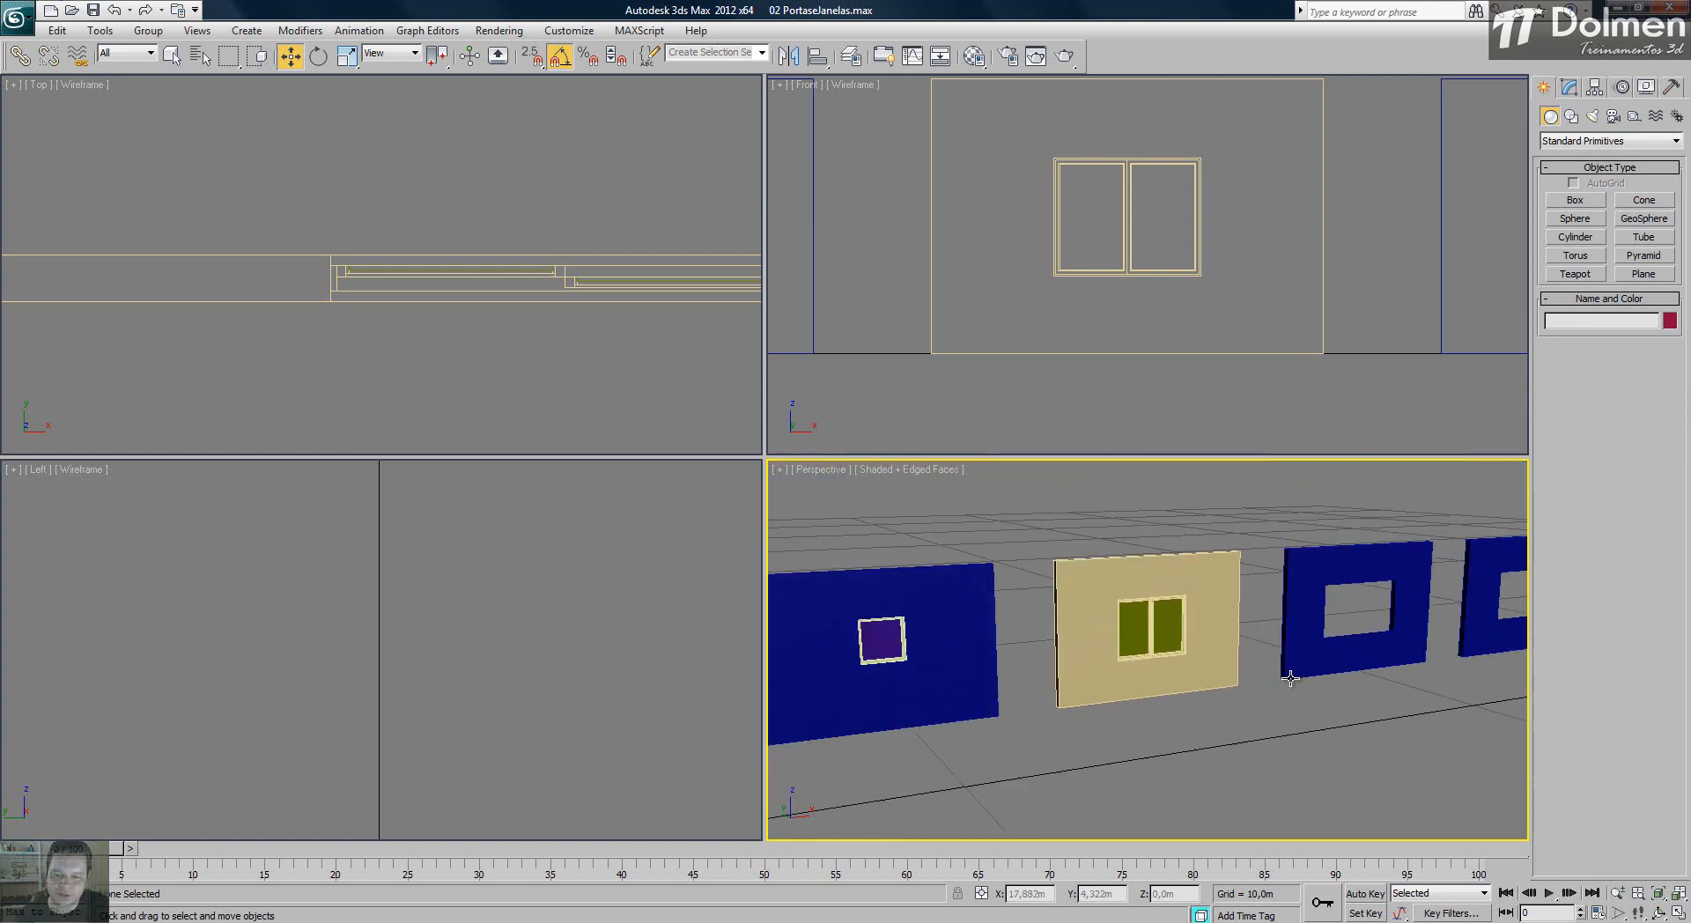
scroll(1200, 603, "up", 2)
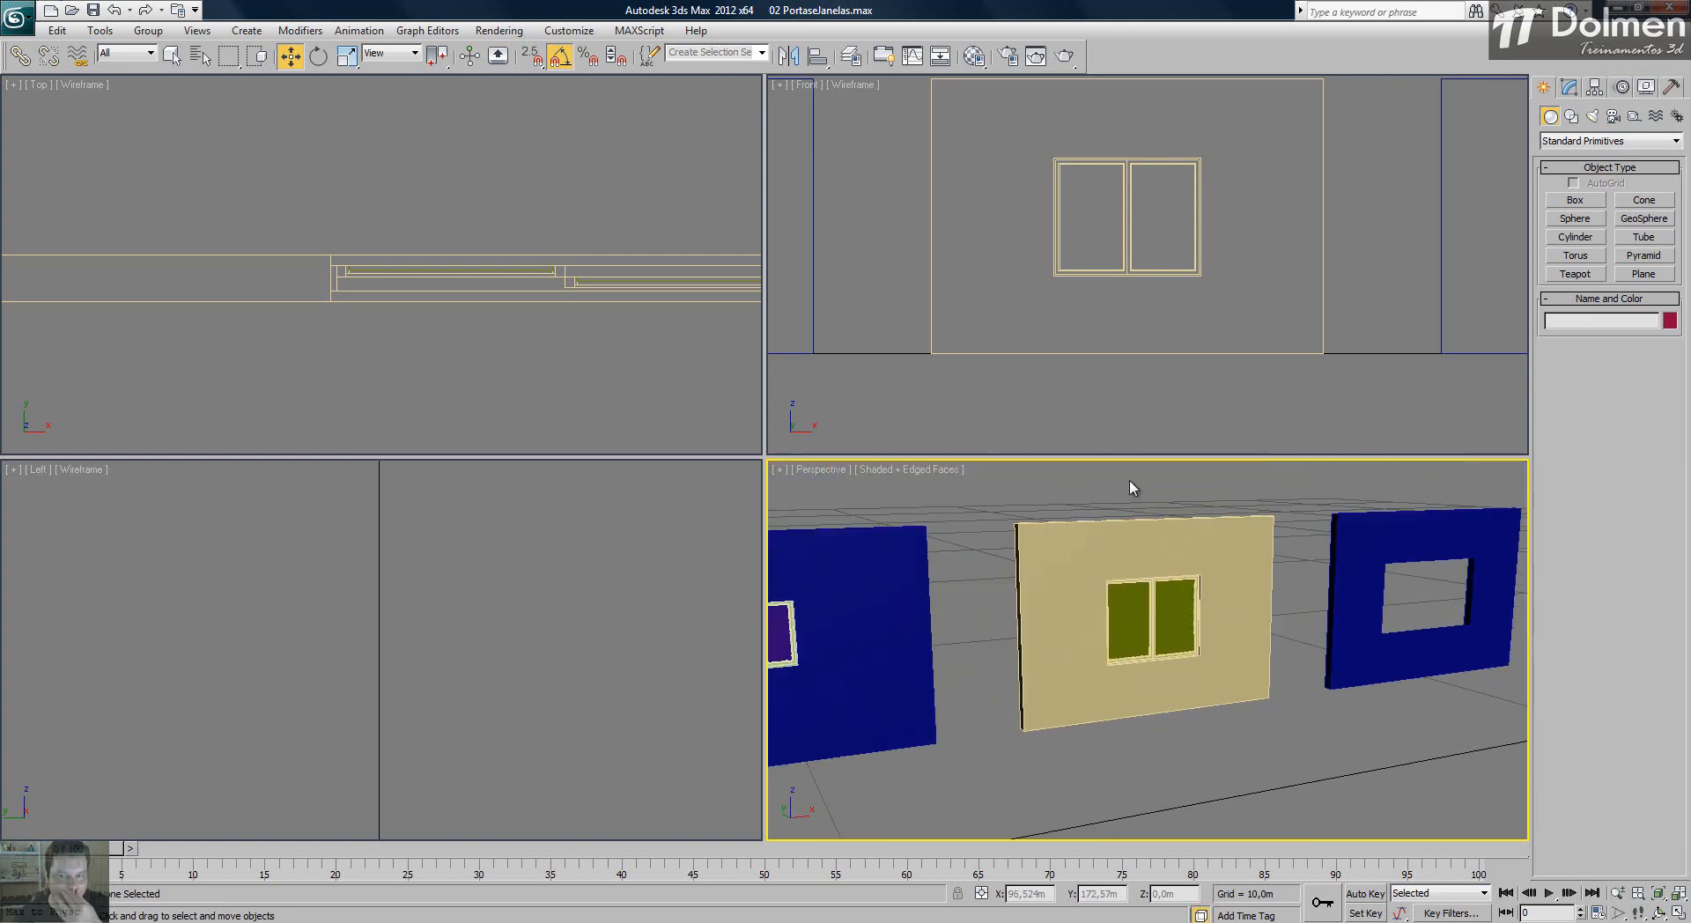
- Draw a rectangle in the Front view snapped to opposite corners of the third wall's window opening
middle_click_drag(1230, 219, 932, 247)
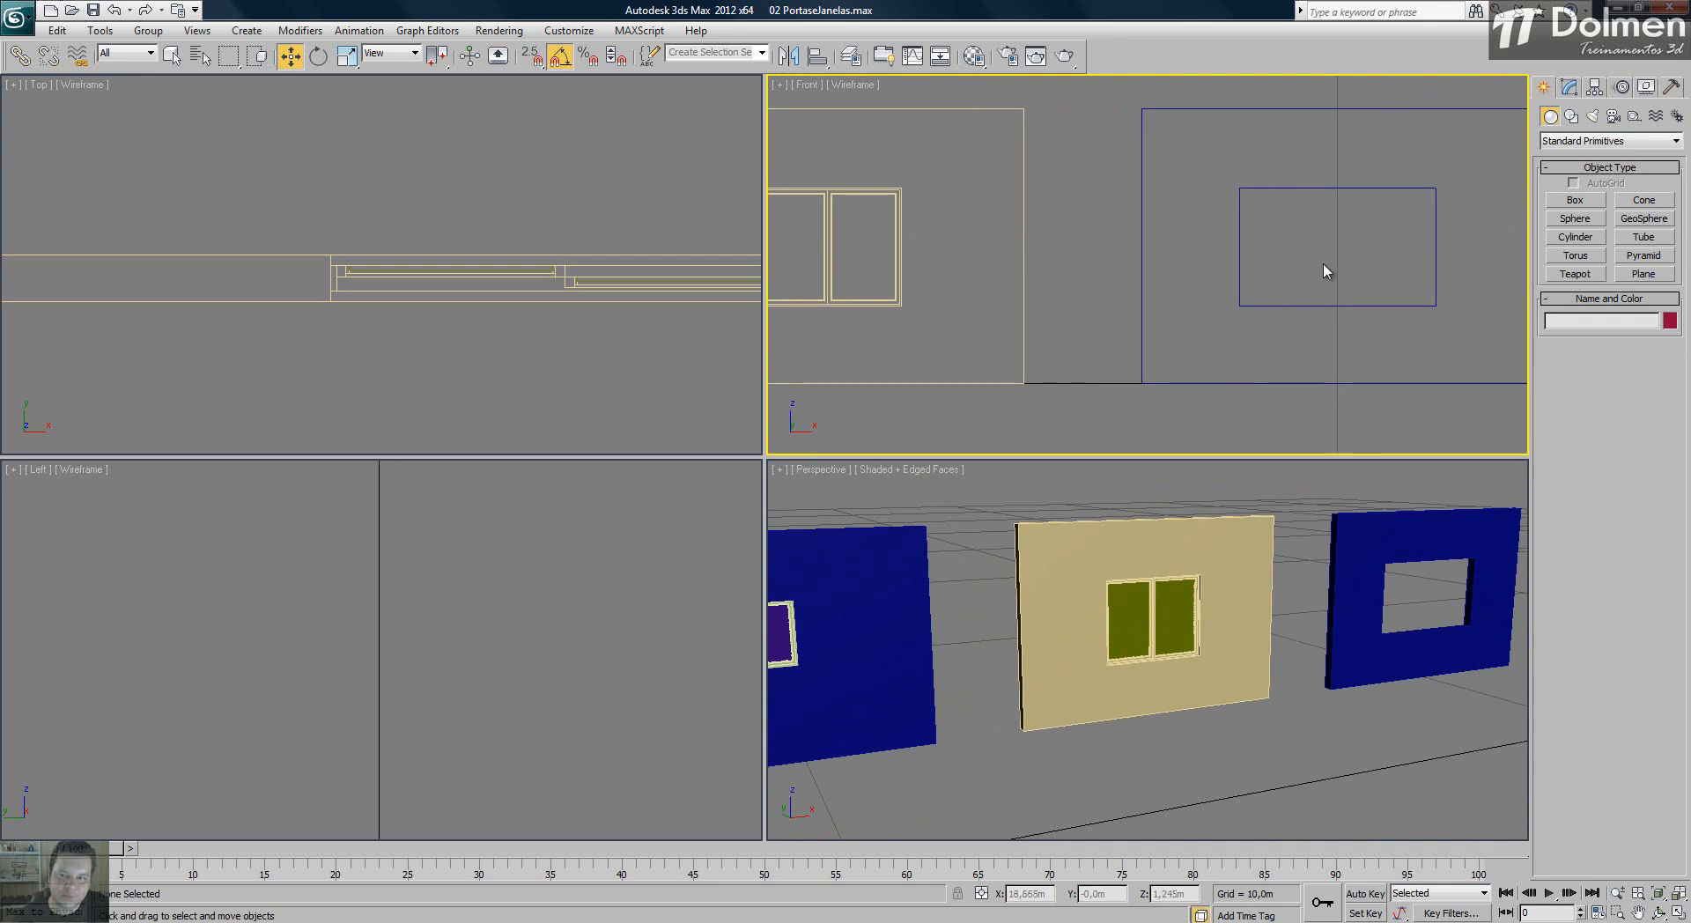
right_click(1321, 263)
left_click(1214, 242)
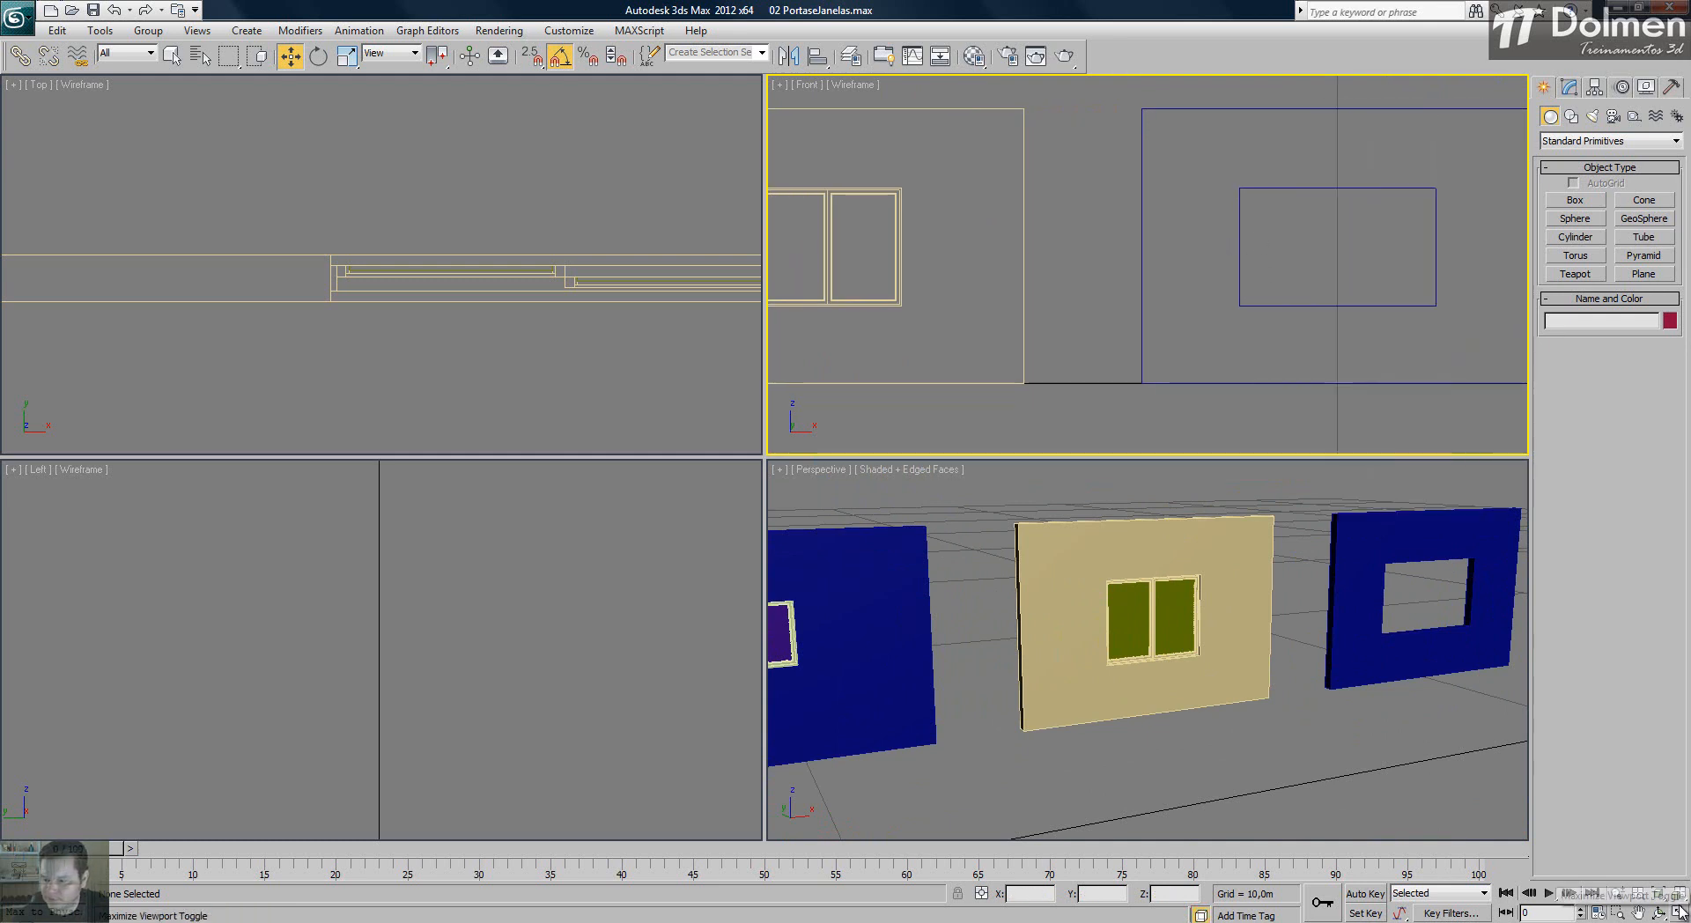
key("alt+w")
middle_click_drag(1058, 477, 887, 448)
scroll(943, 419, "up", 4)
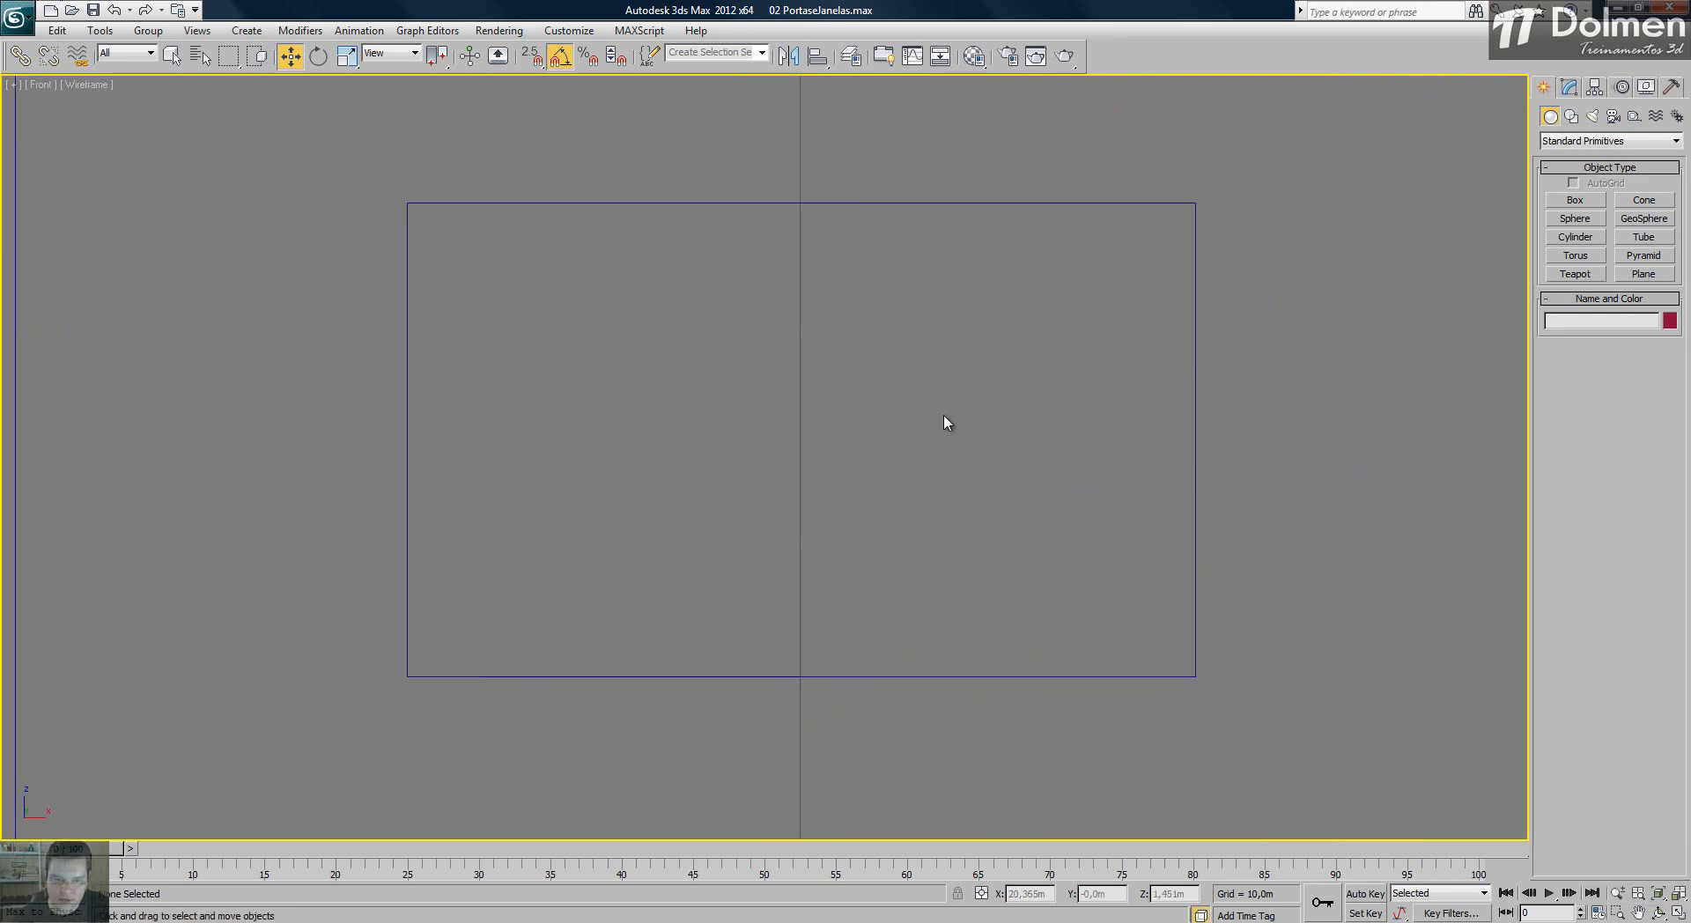
left_click(1571, 116)
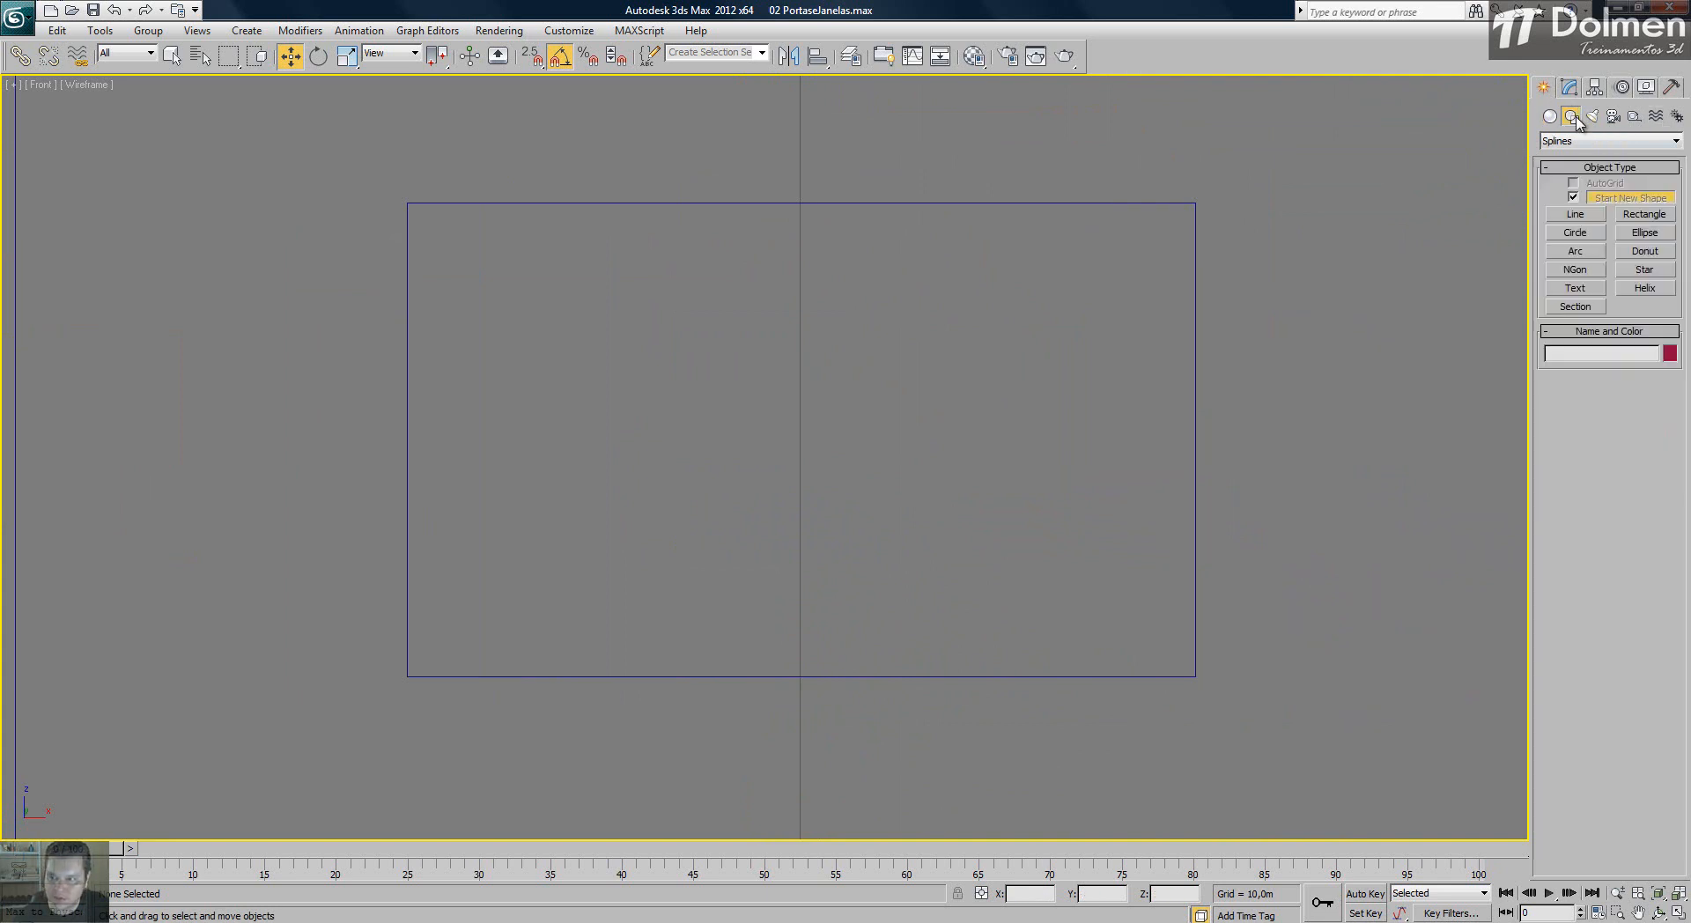
left_click(1641, 215)
key("s")
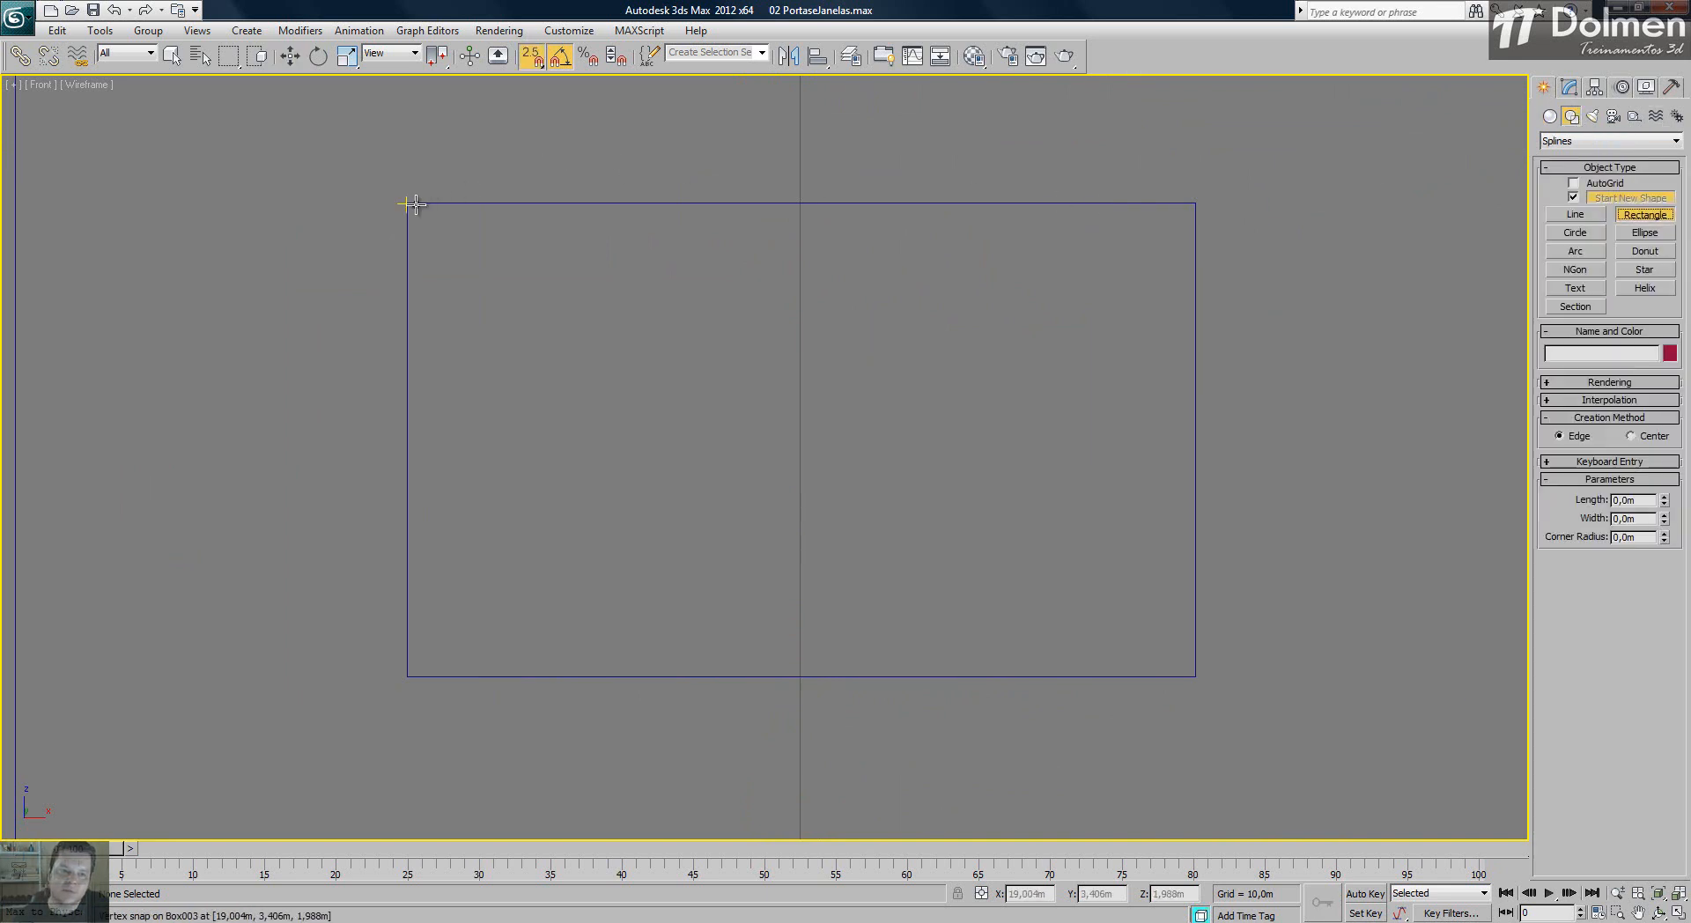
left_click_drag(407, 203, 1196, 677)
right_click(1143, 290)
- Convert the third opening's rectangle to an editable spline and outline it inward by 0,02 m
right_click(1317, 279)
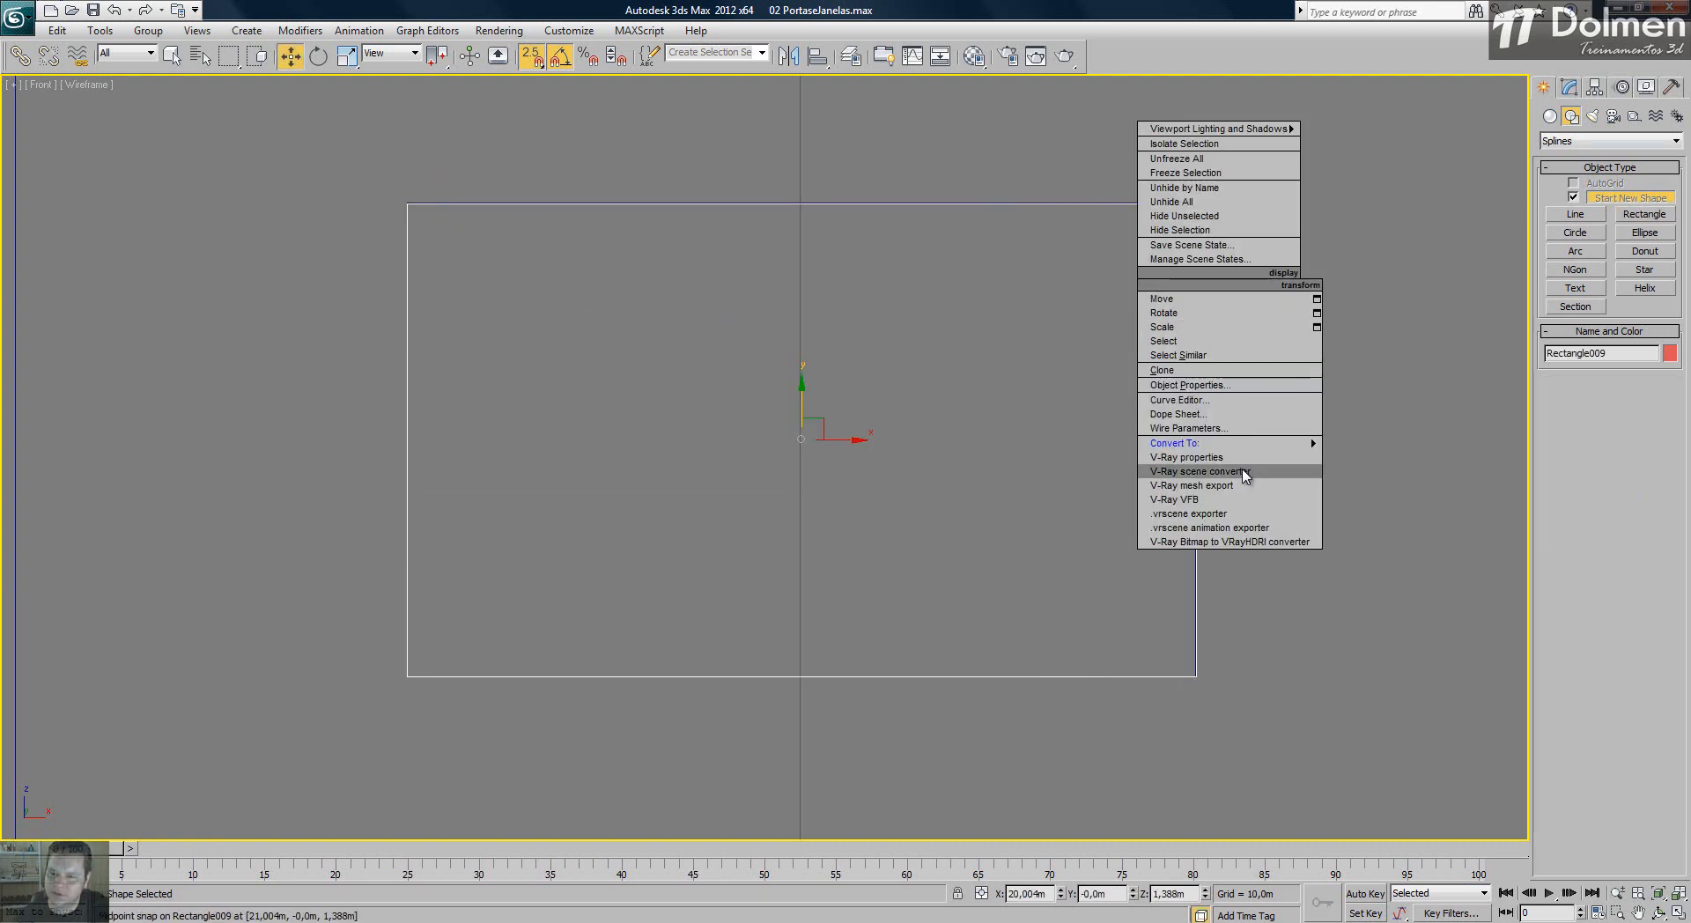
mouse_move(1233, 443)
left_click(1400, 443)
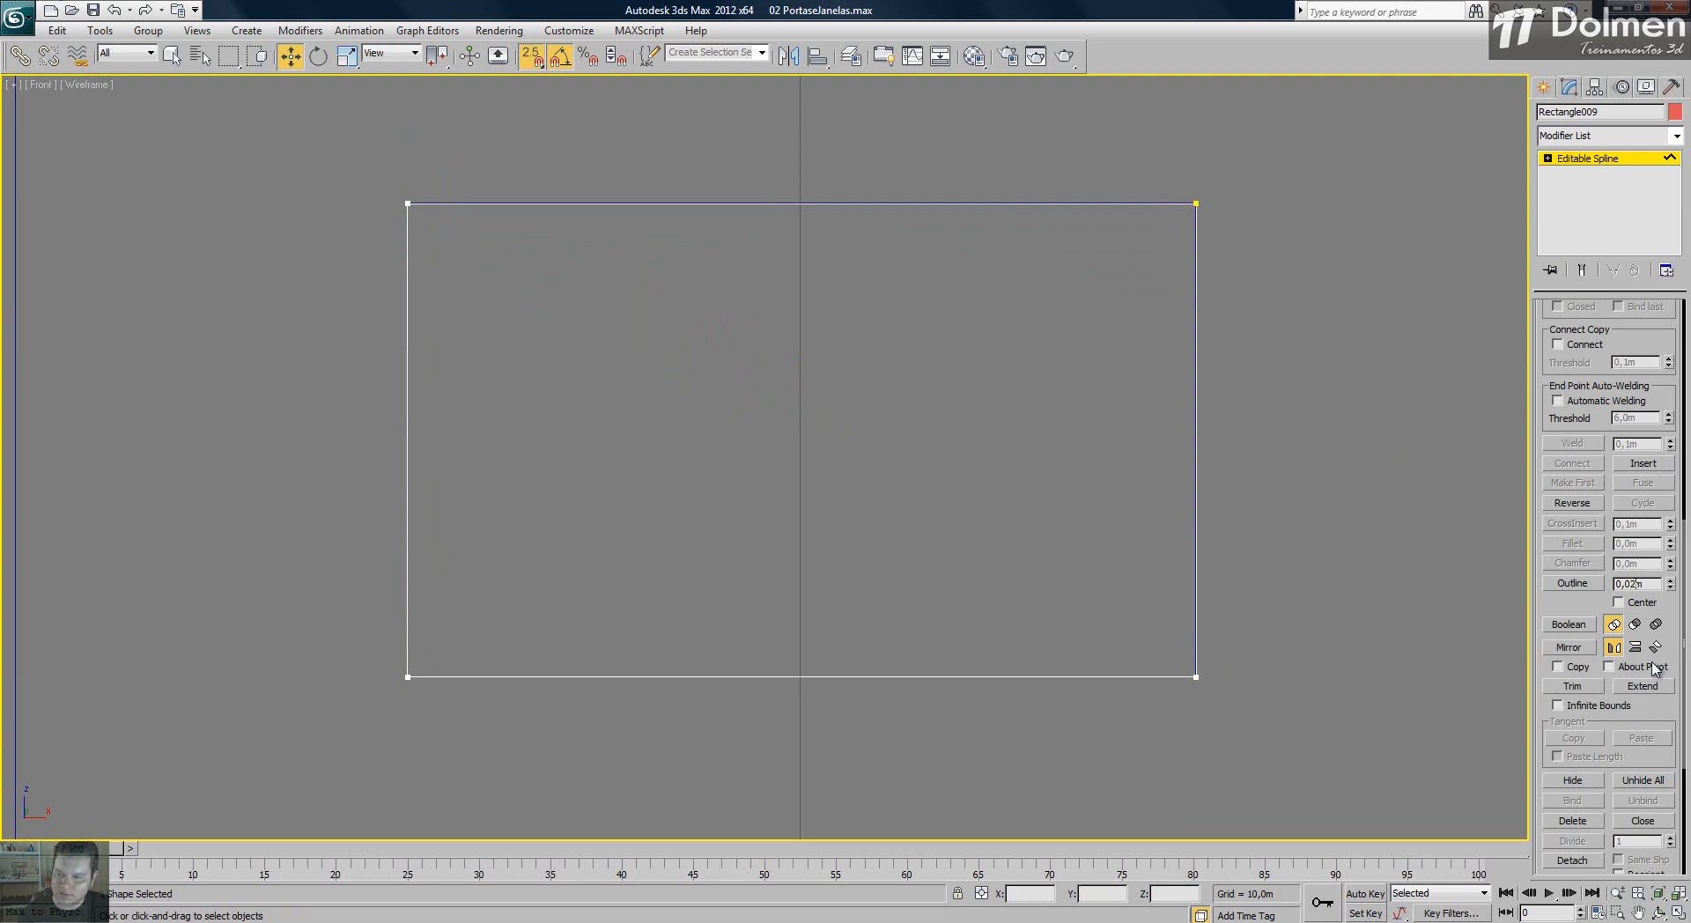
key("Return")
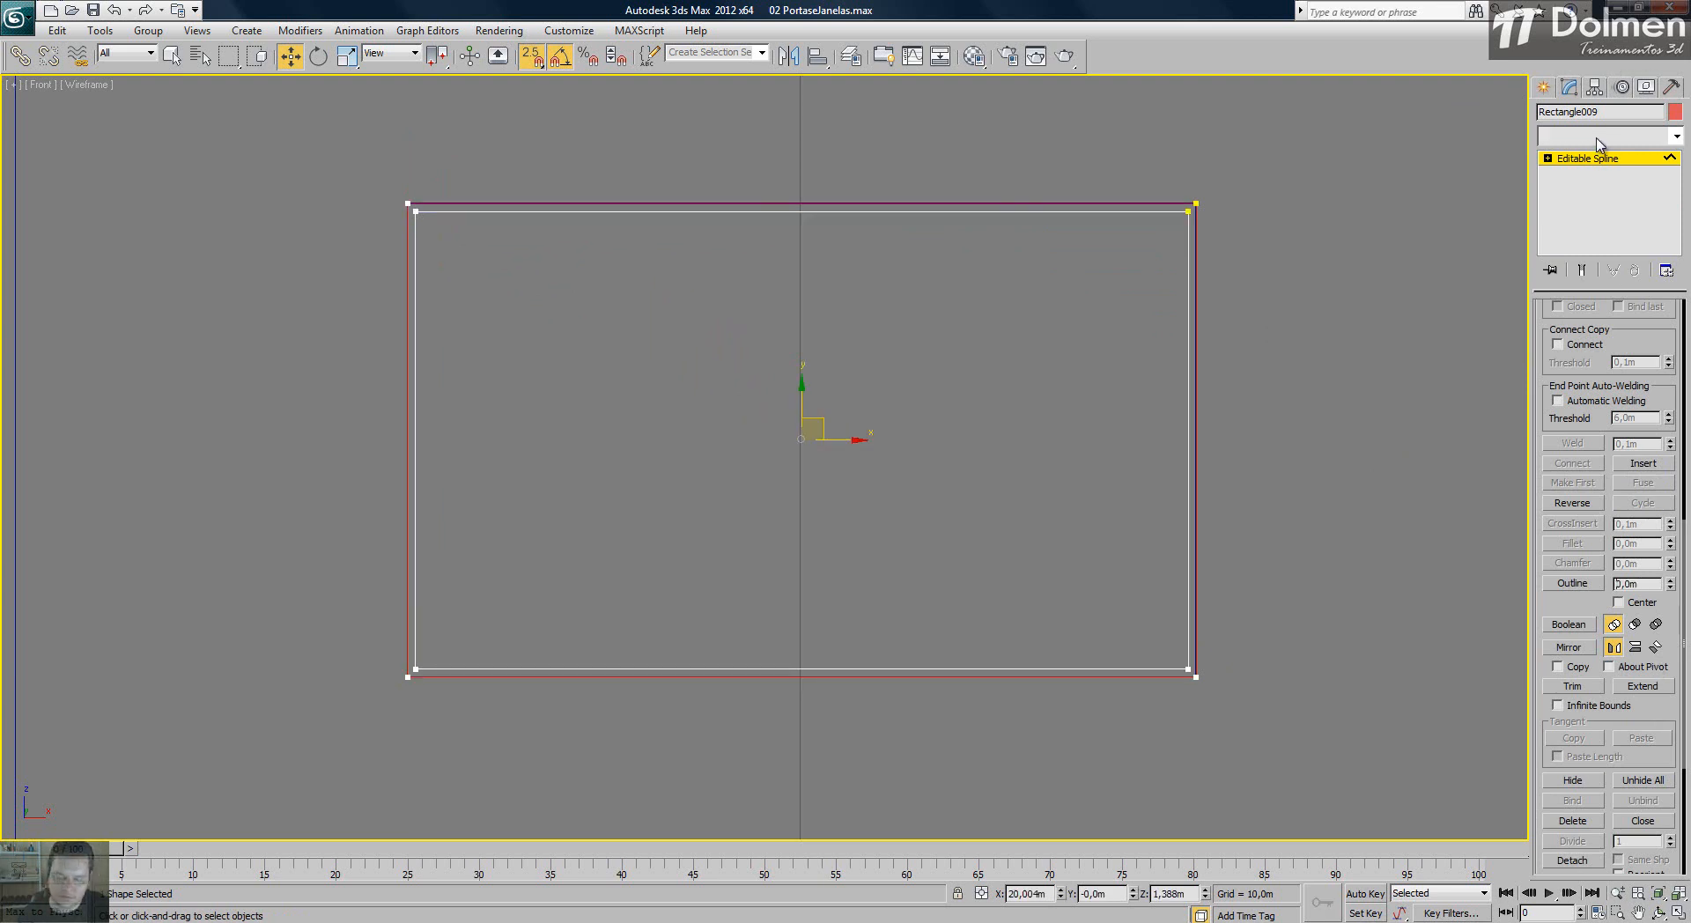
- Extrude the third window's outlined outer frame by 0,08 m
left_click(1603, 138)
key("e")
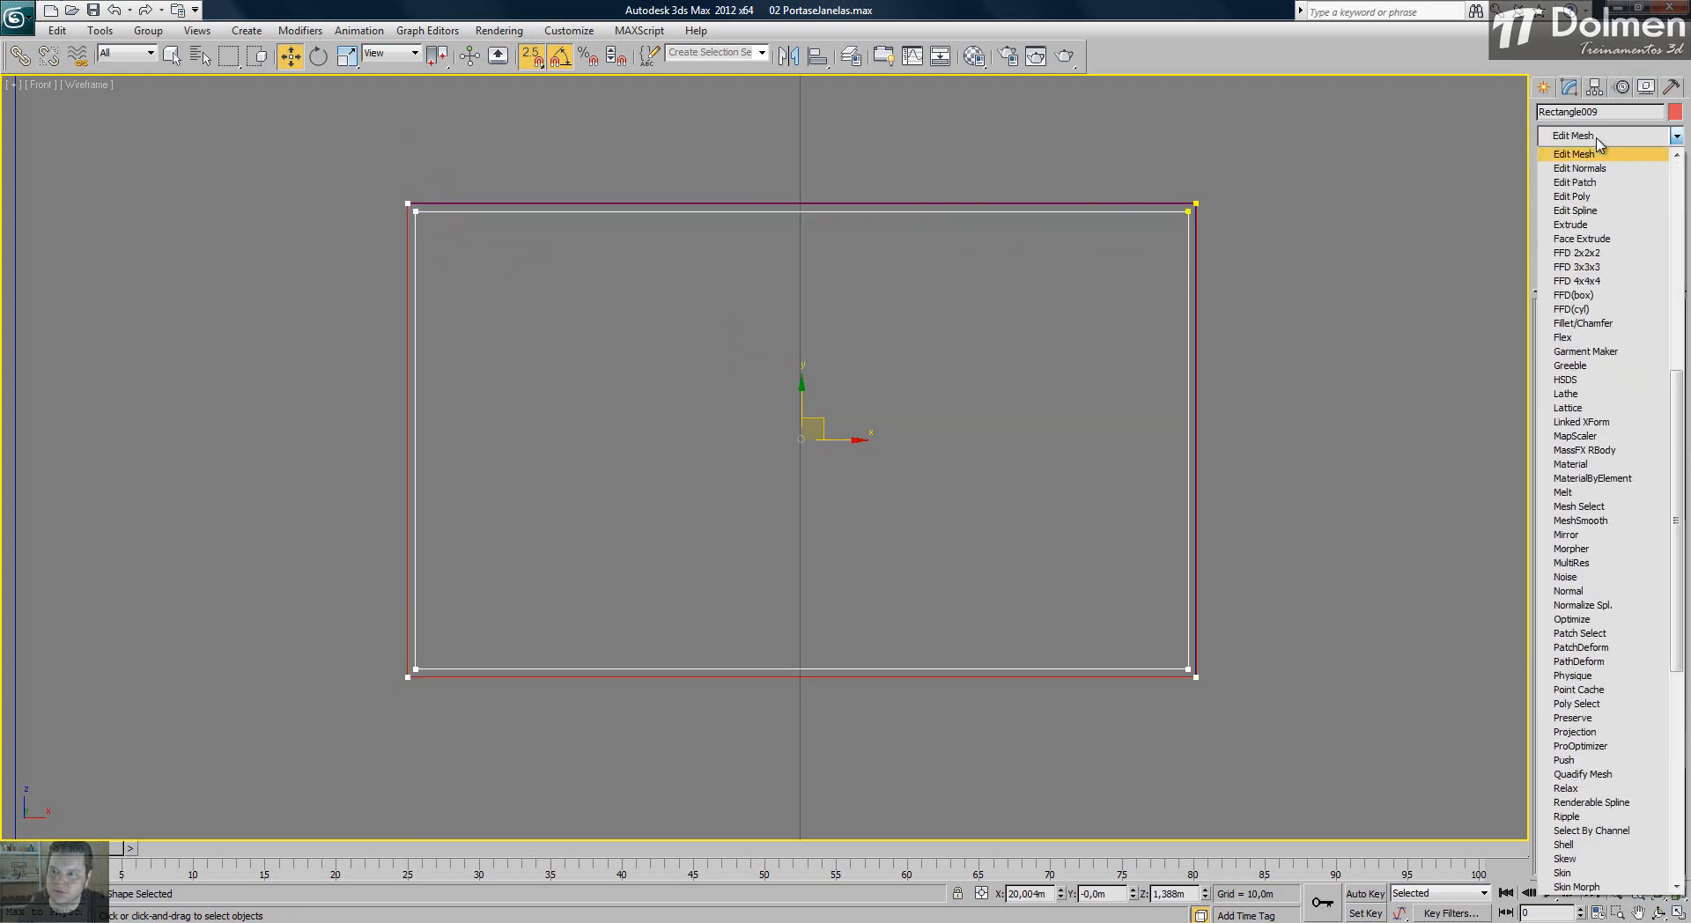
left_click(1575, 225)
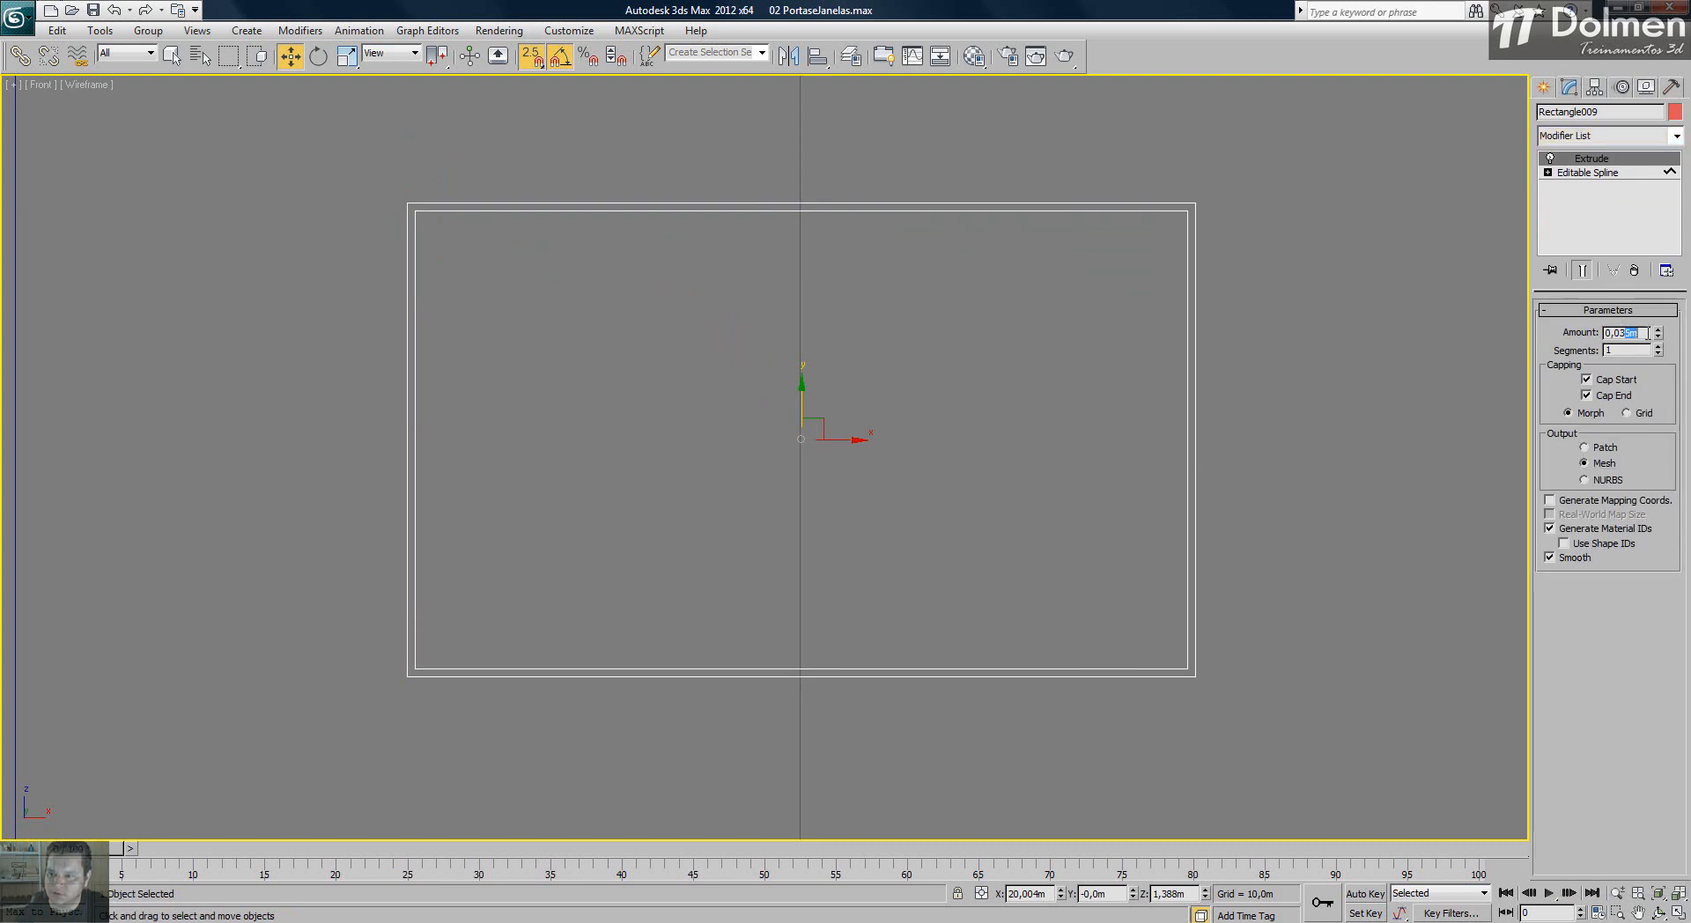
key("BackSpace")
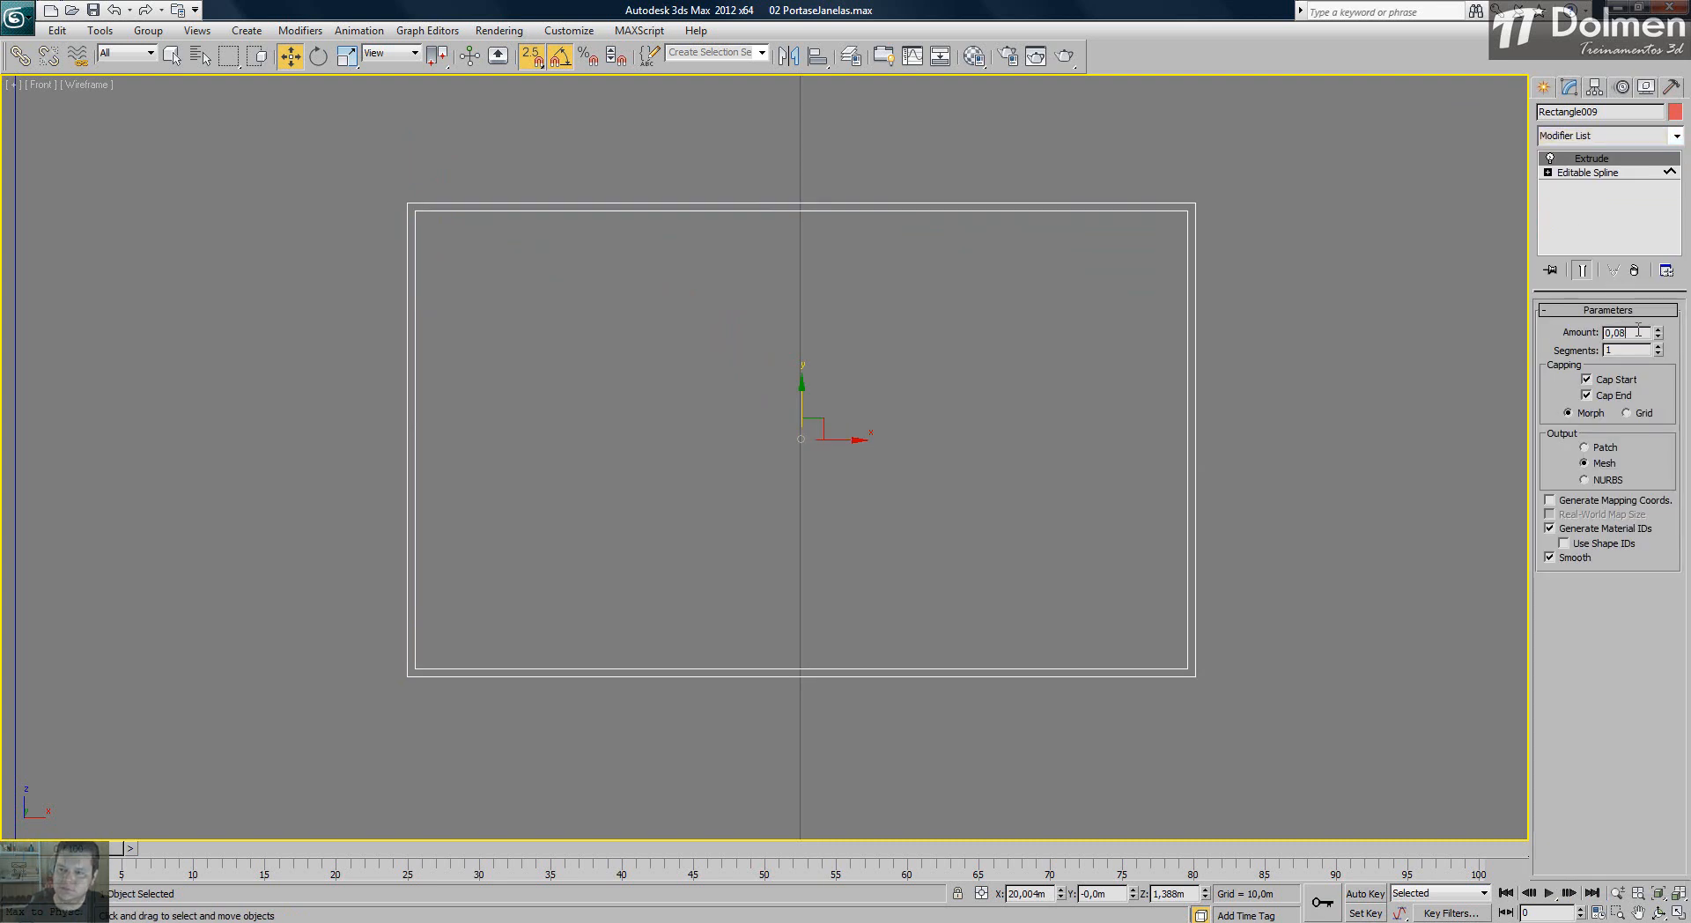
- Draw a 1,16 by 0,98 m rectangle over the left half of the frame's inner opening and a 0,49 m wide one over its left quarter
left_click(1543, 87)
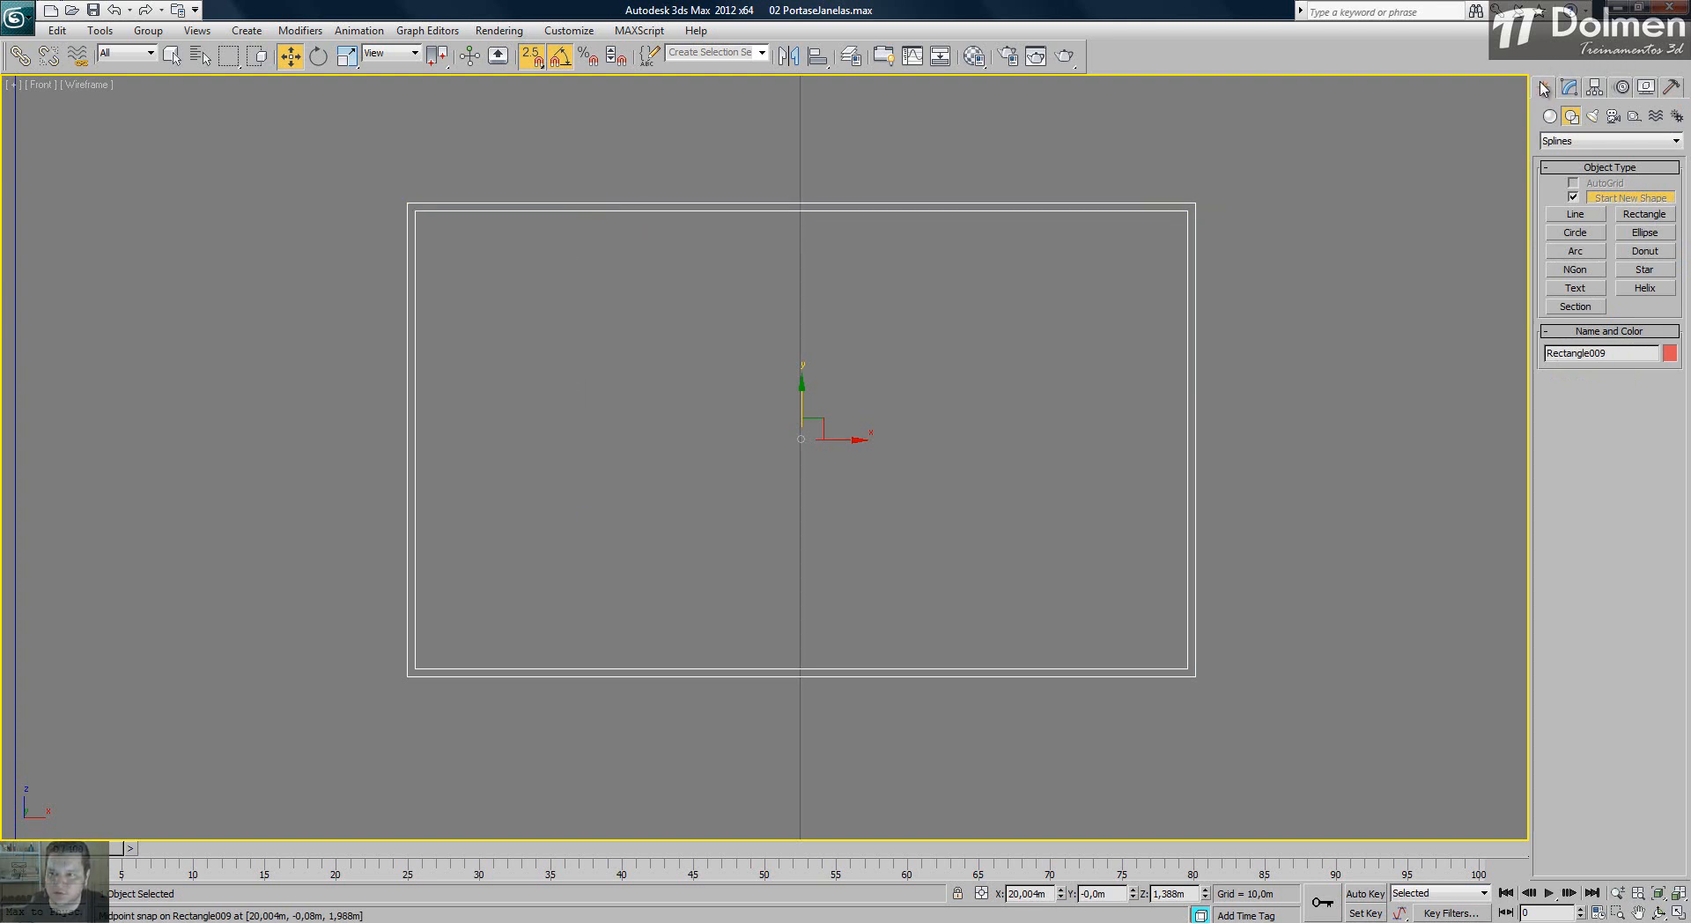
left_click(1639, 221)
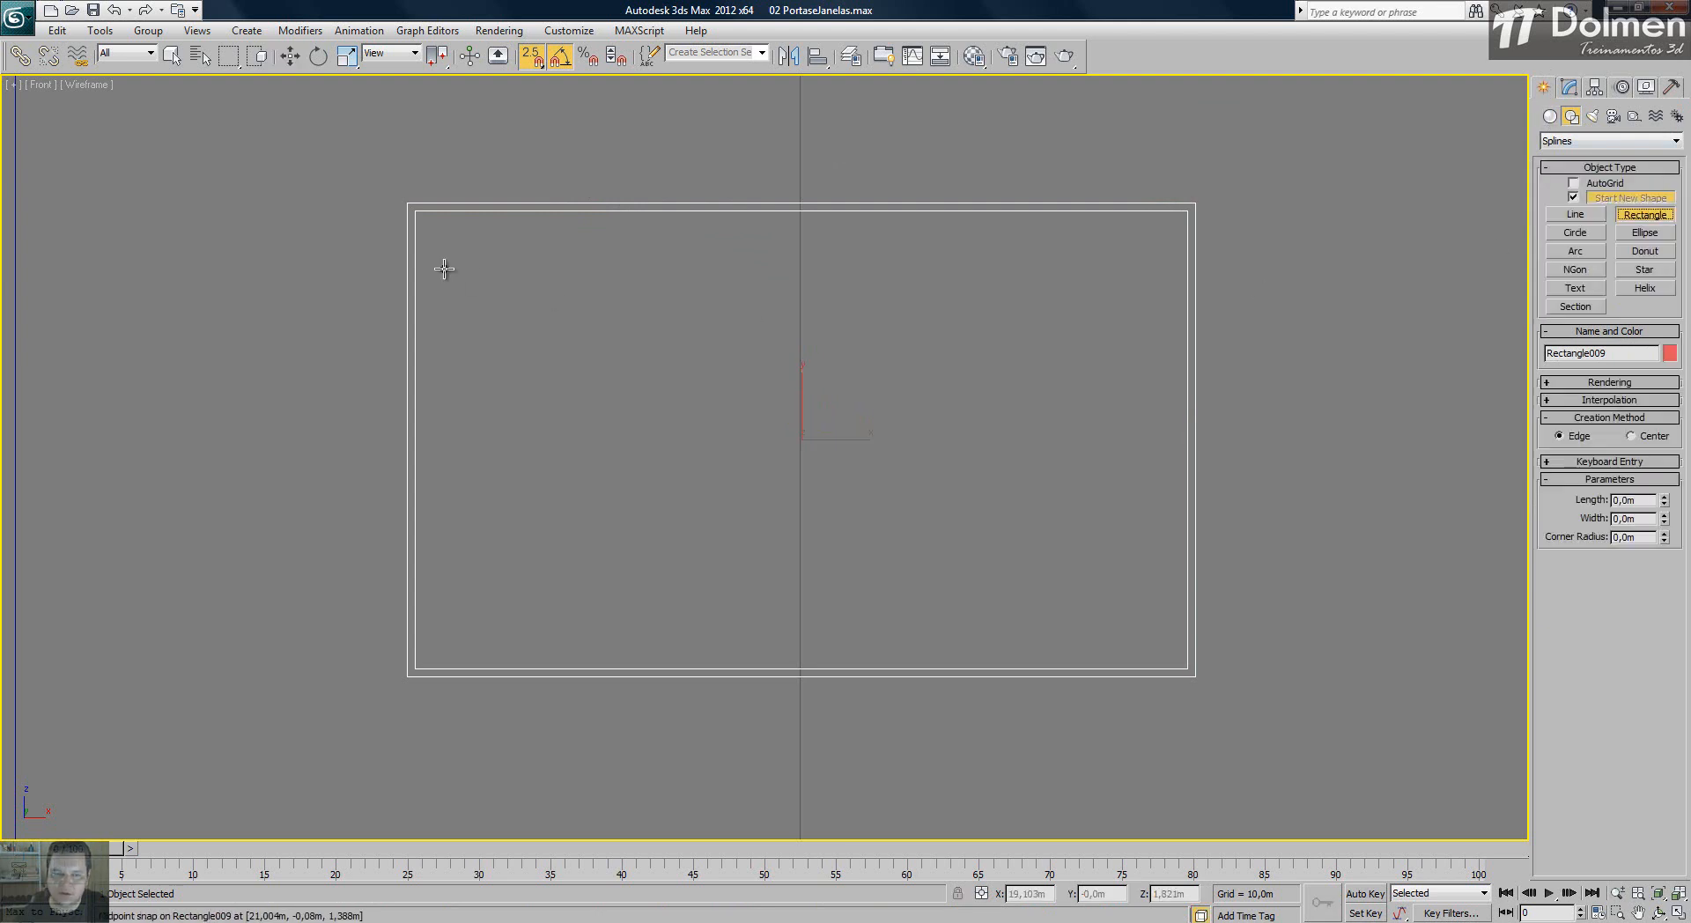
left_click_drag(415, 211, 436, 225)
left_click_drag(484, 278, 803, 666)
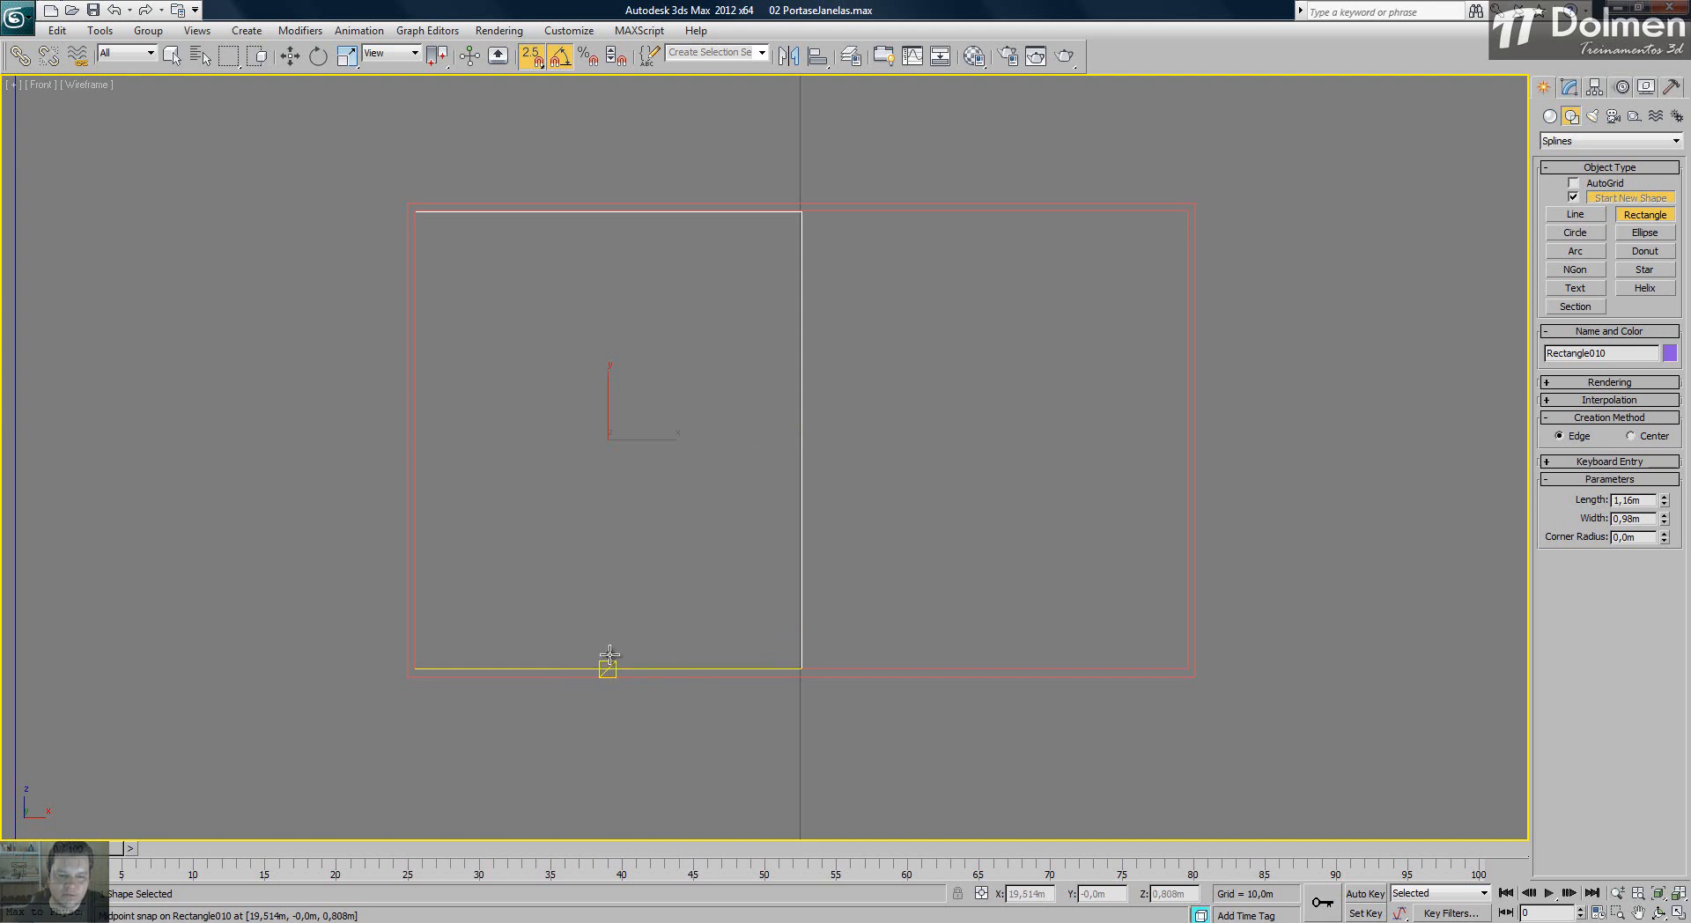
left_click_drag(604, 664, 415, 211)
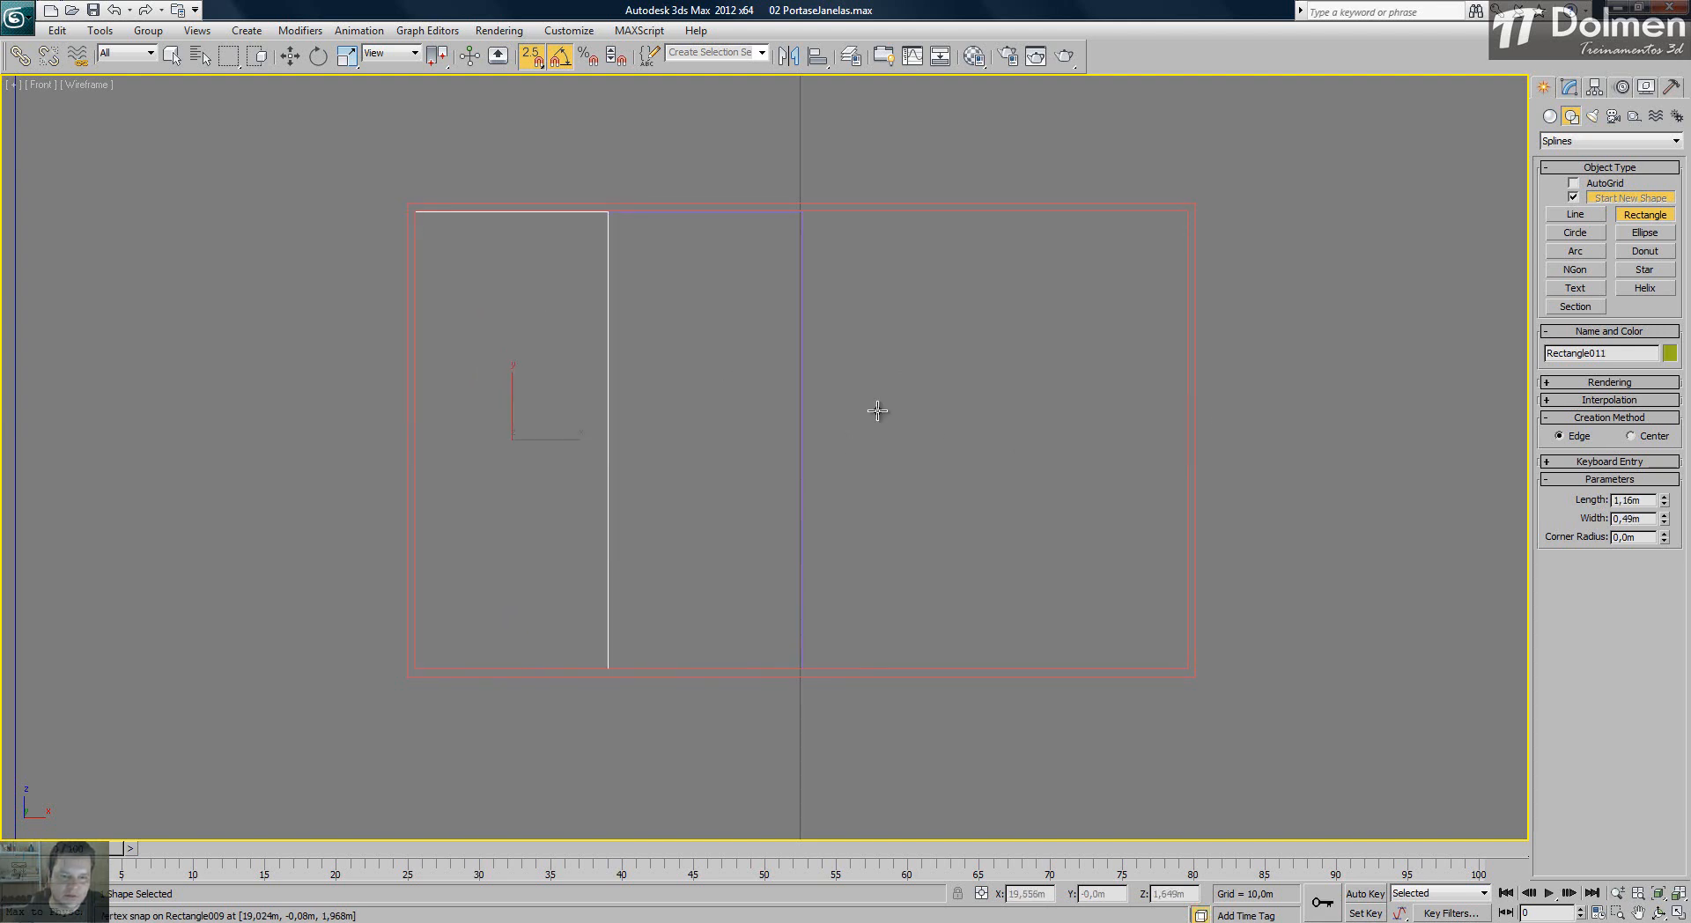
- Delete the half-width helper rectangle and select the quarter-width rectangle
key("w")
left_click_drag(711, 526, 716, 520)
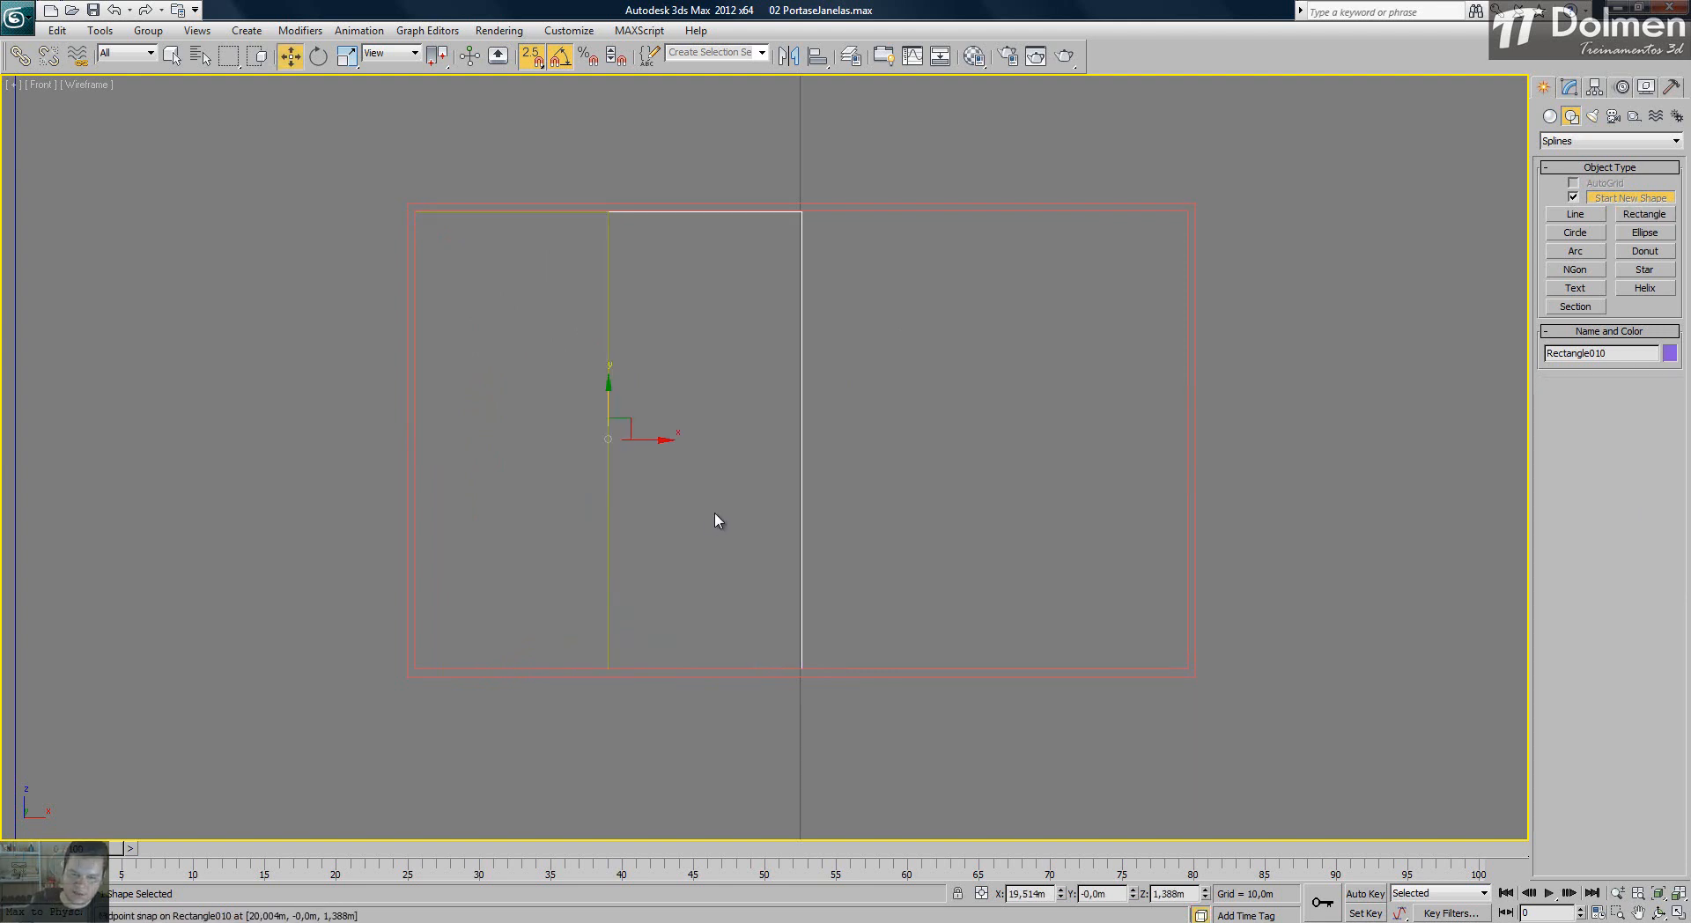
left_click(715, 521)
left_click_drag(702, 358, 568, 406)
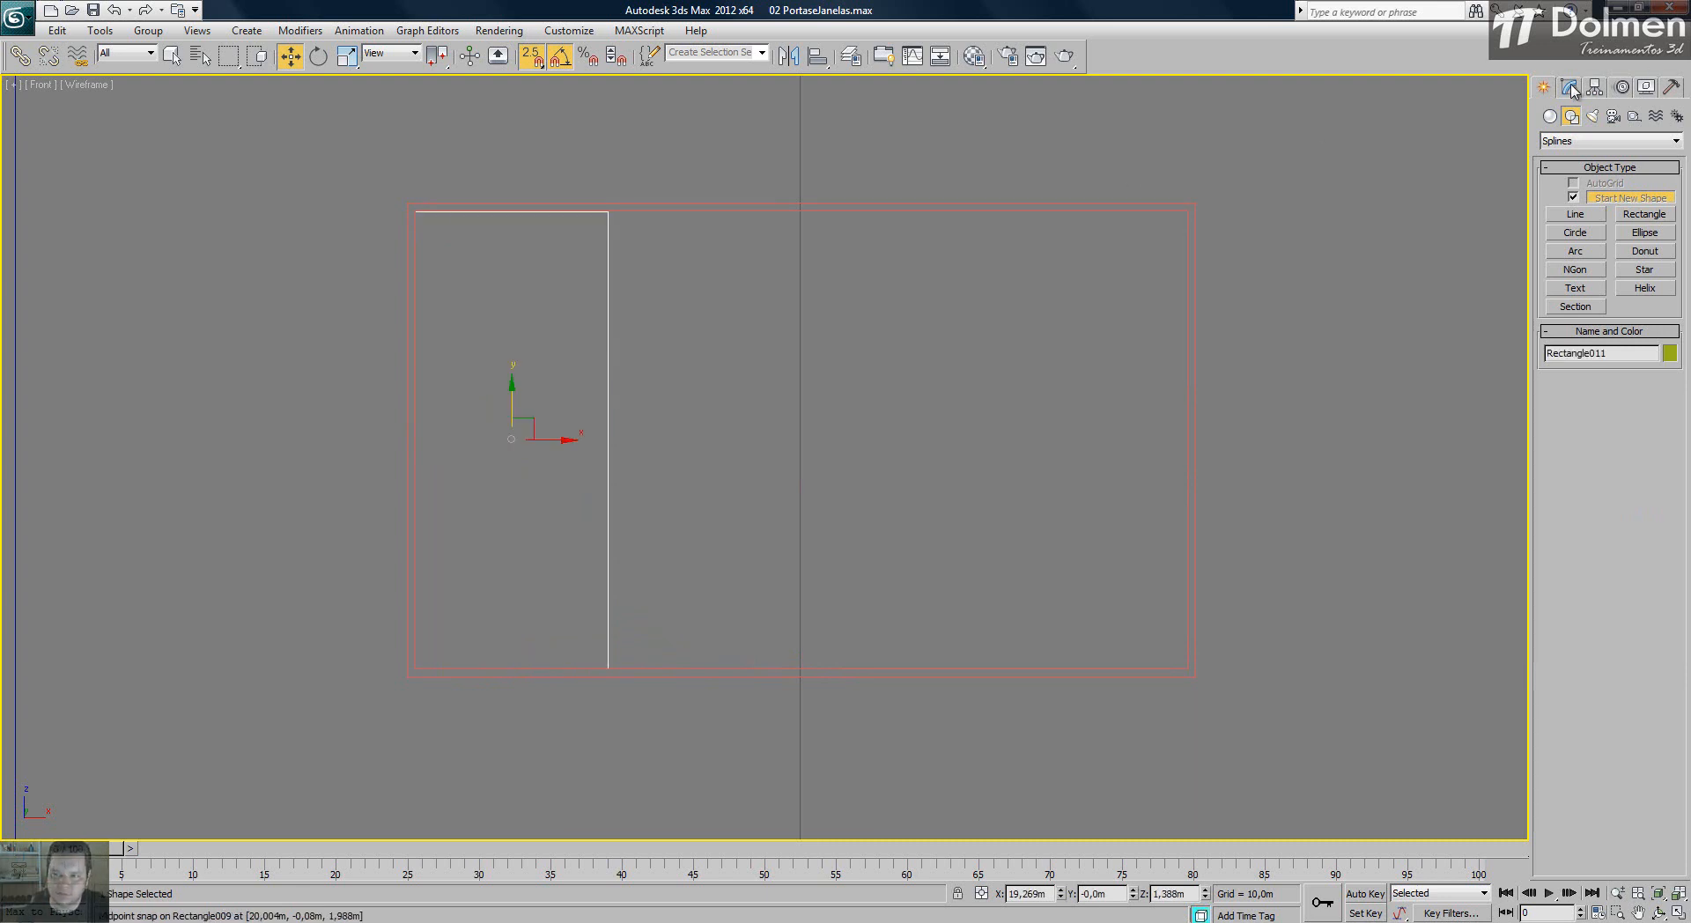
- Convert the quarter-width rectangle to an editable spline and outline it inward by 0,03 m
right_click(571, 392)
mouse_move(642, 555)
left_click(828, 555)
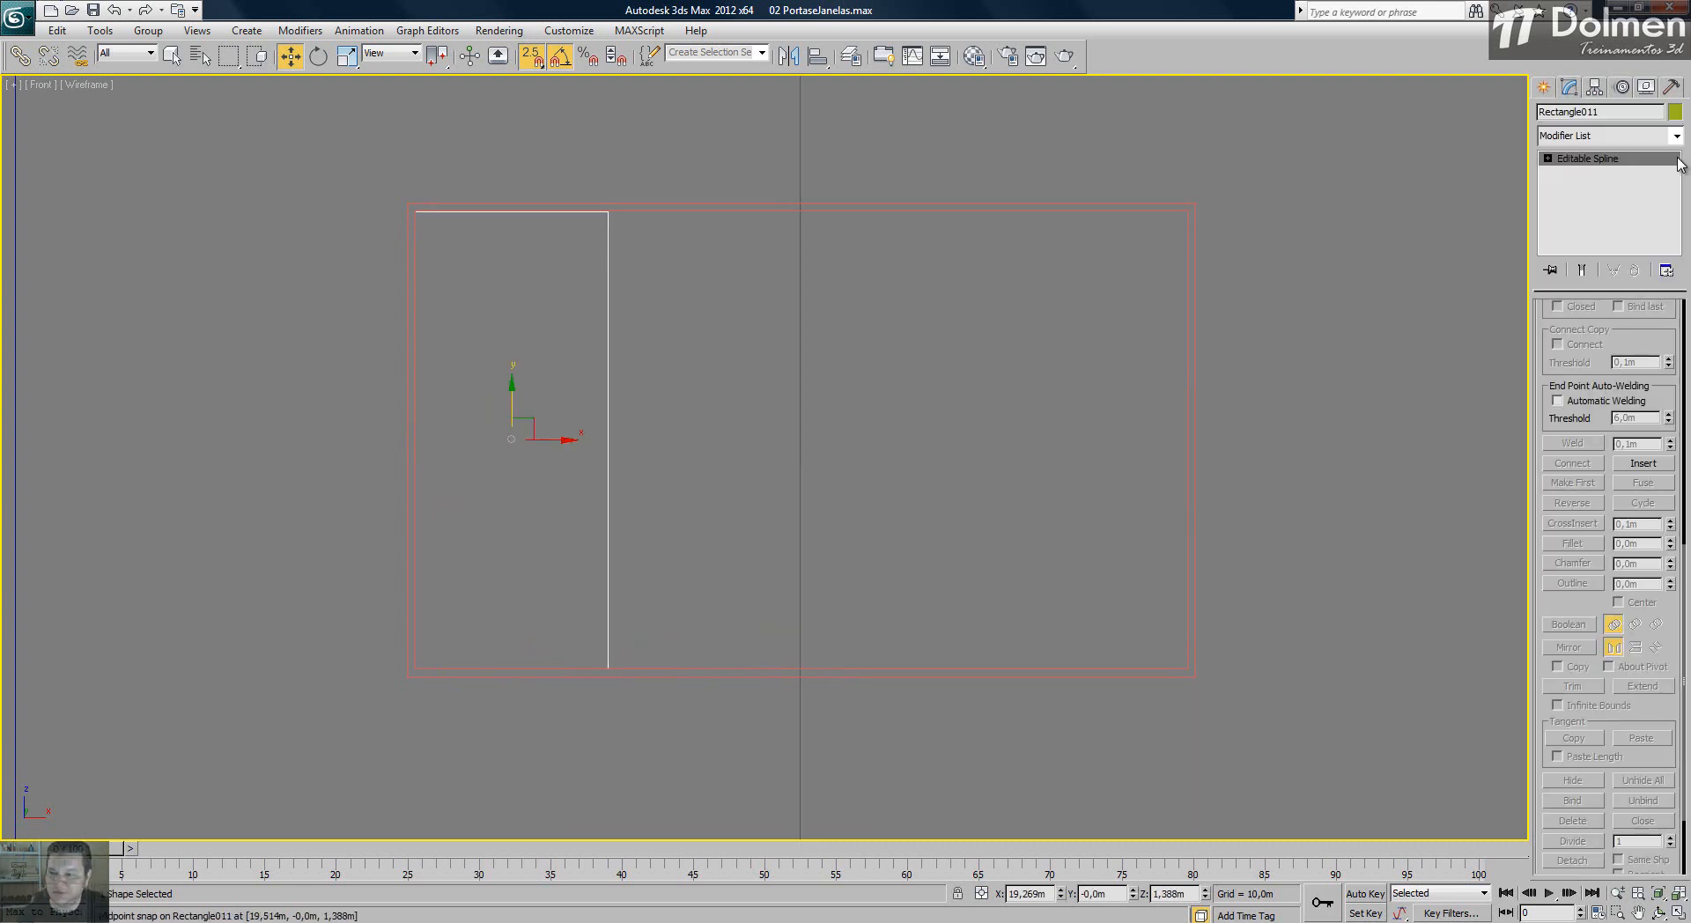
key("3")
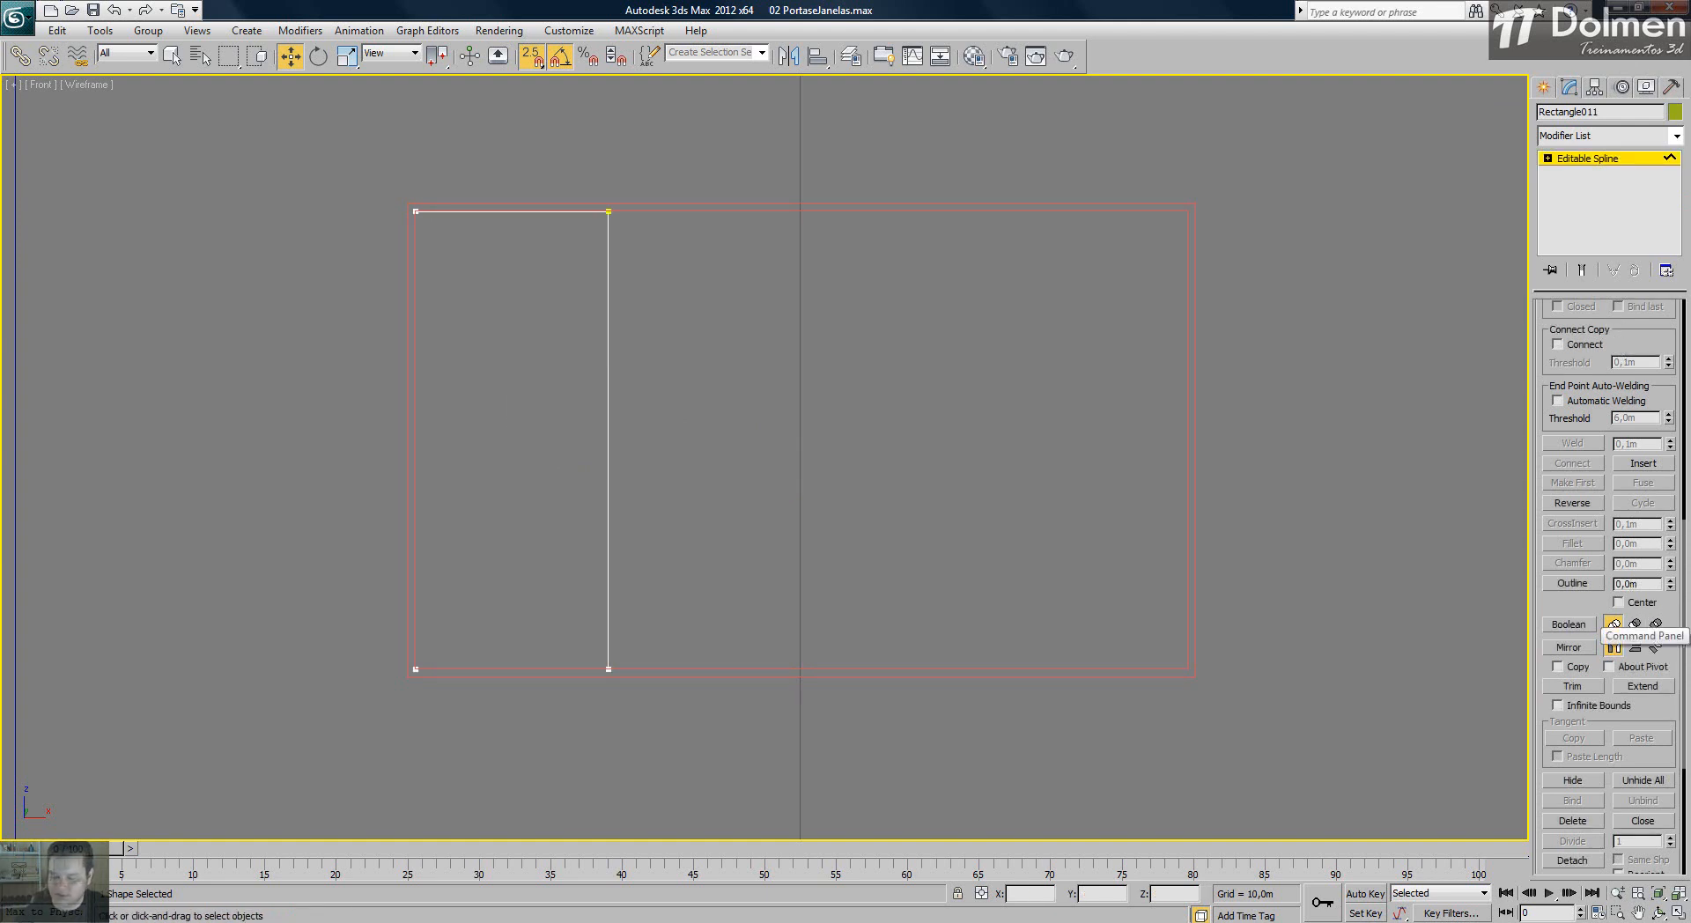
type("3")
key("Return")
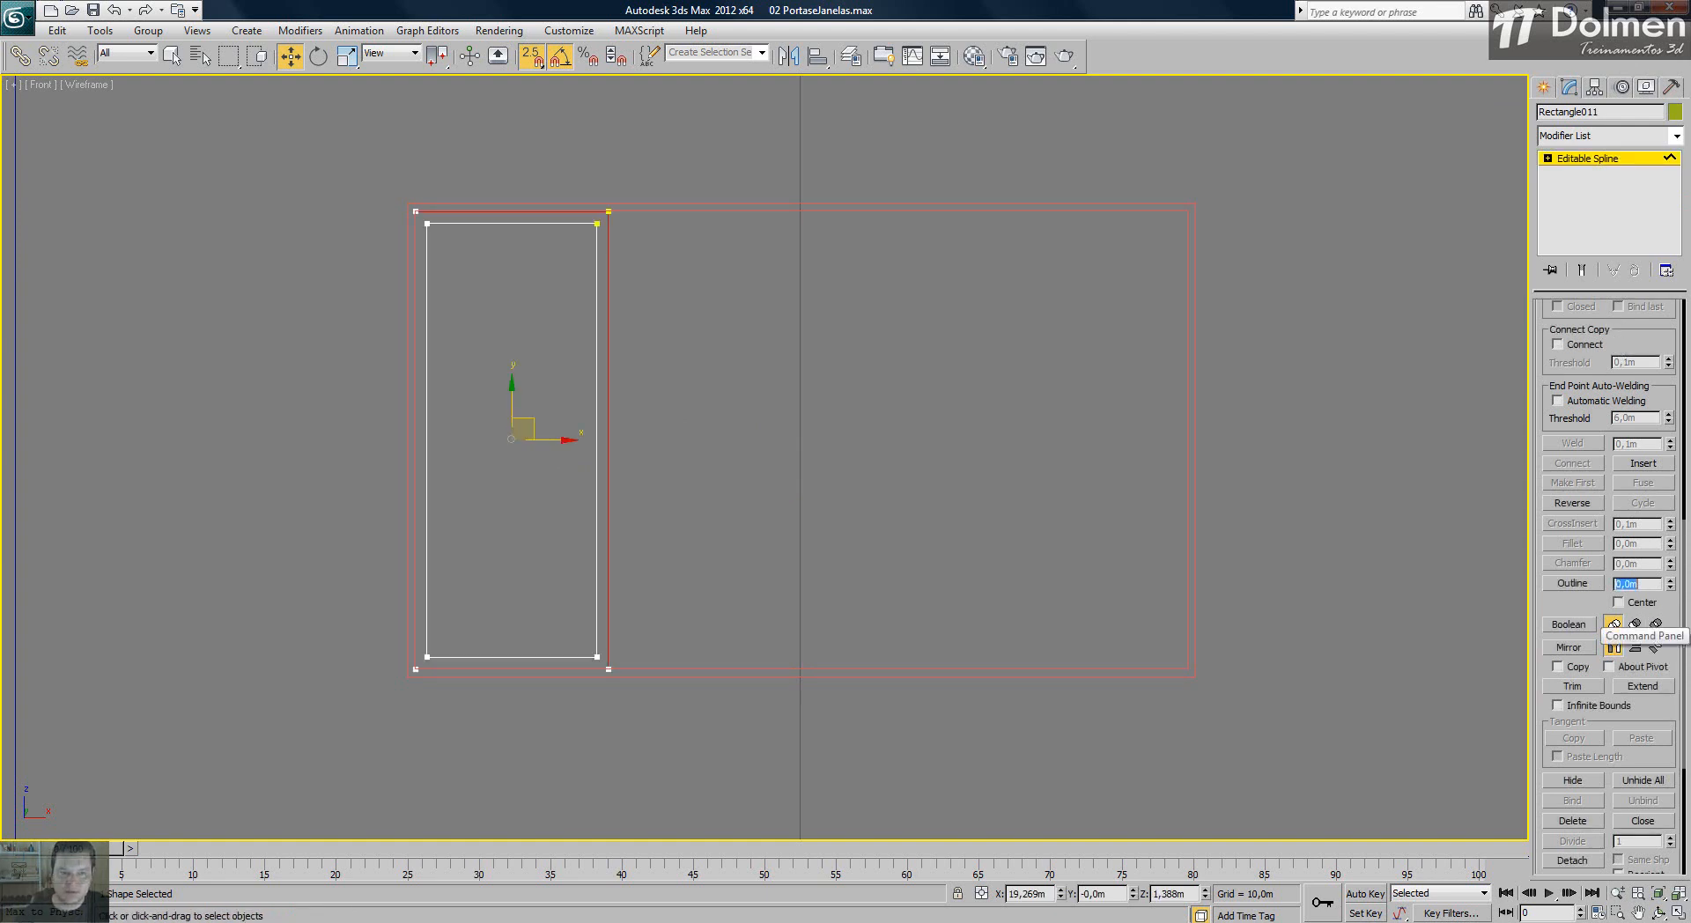
- Extrude the outlined sash frame by 0,035 m
left_click(1604, 140)
key("e")
left_click(1581, 225)
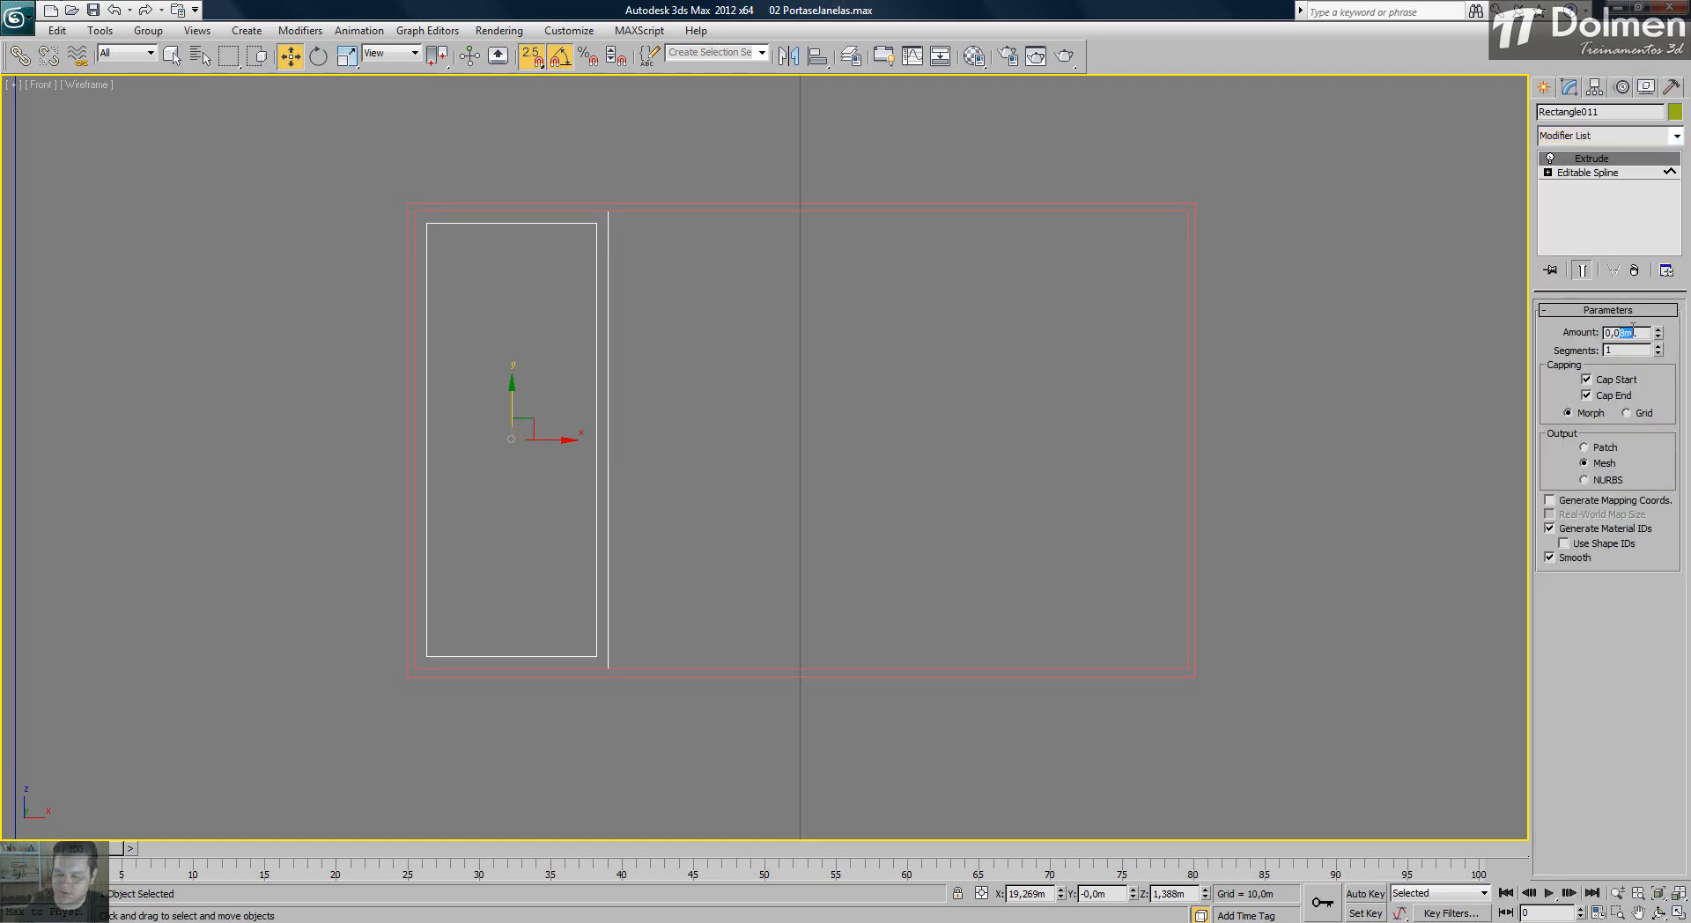
- Draw a rectangle snapped to opposite inner corners of the sash frame
left_click(1543, 86)
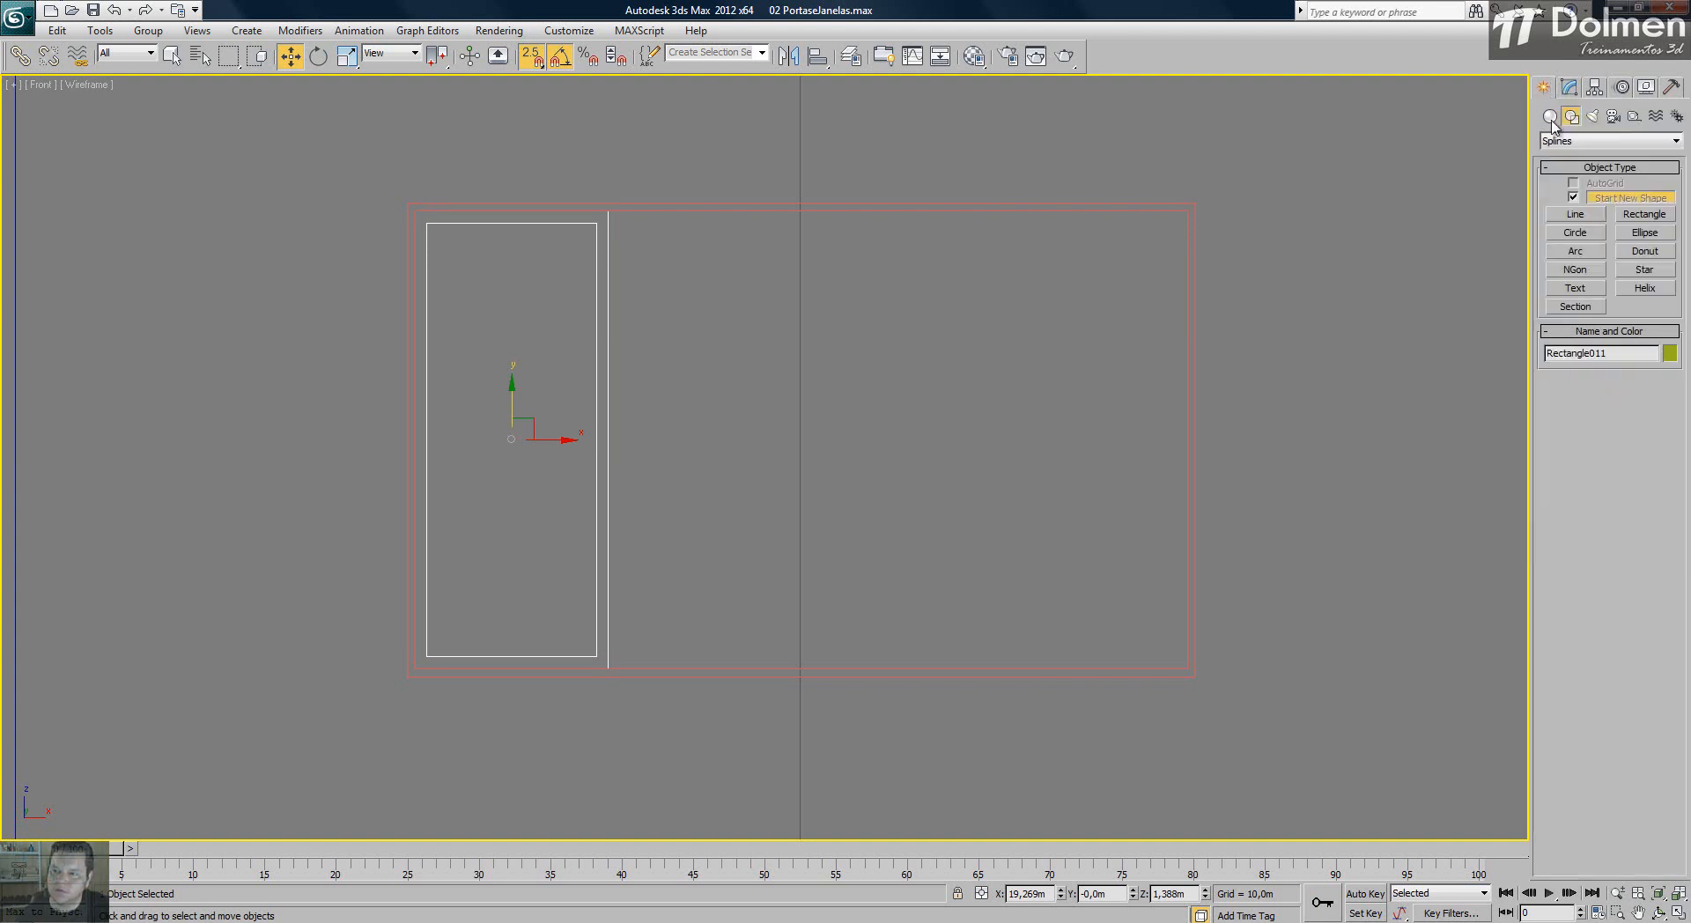
left_click(1643, 214)
left_click_drag(427, 224, 596, 654)
key("w")
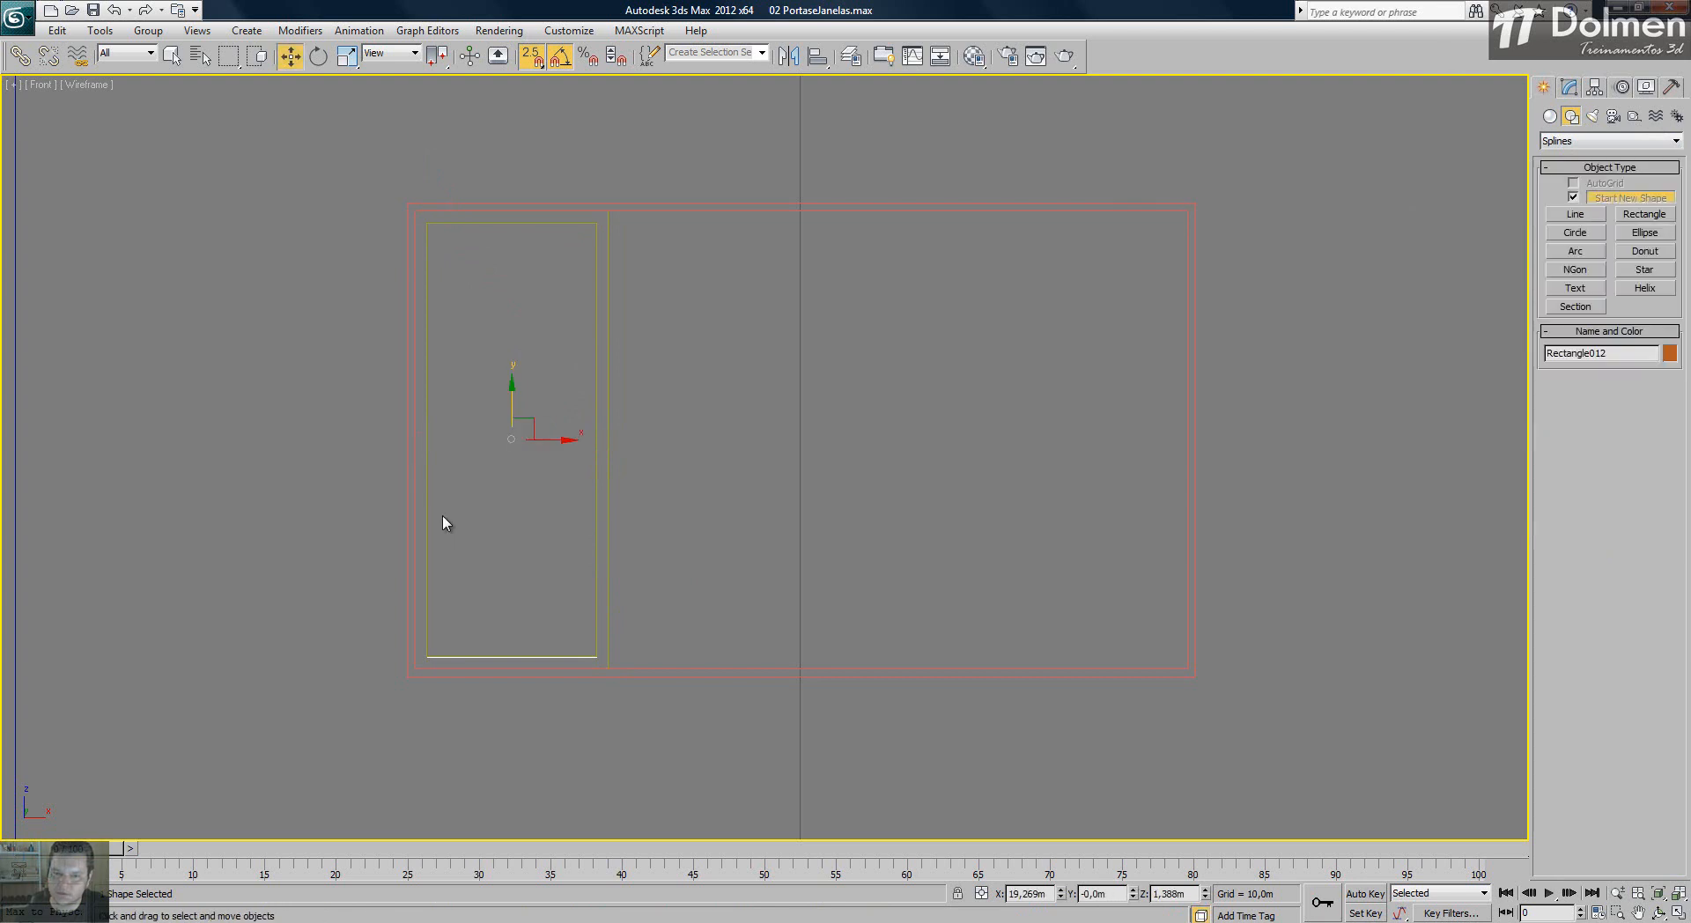
- Convert the sash's inner rectangle to an editable spline and outline it inward by 0,01 m
right_click(518, 534)
mouse_move(617, 684)
left_click(738, 685)
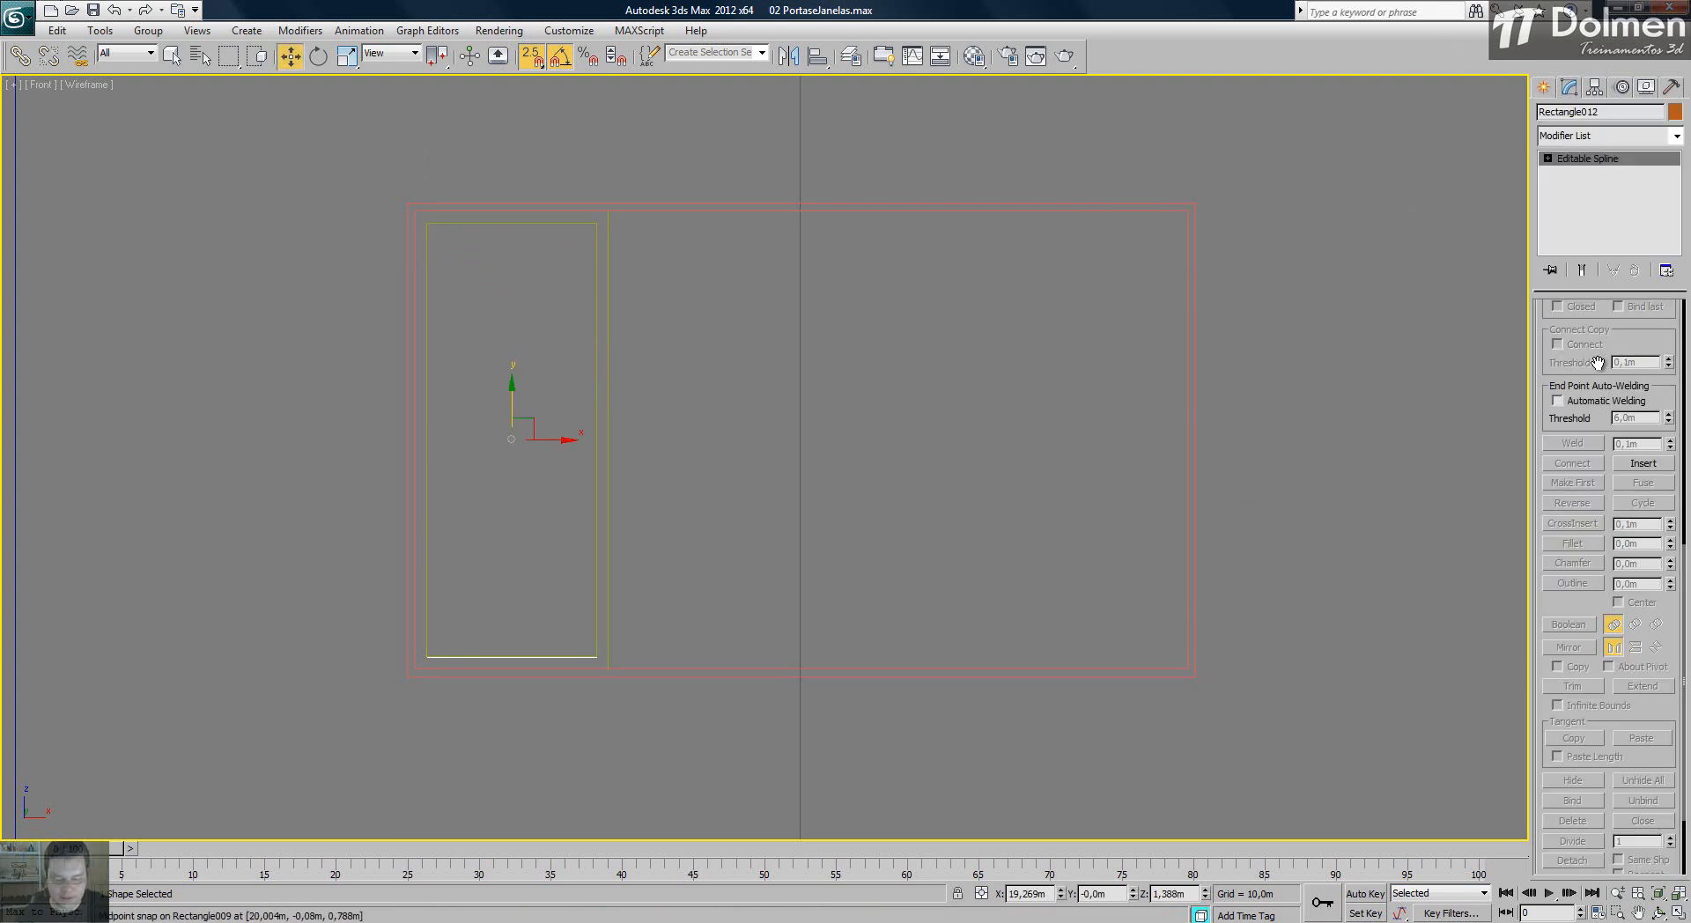
key("1")
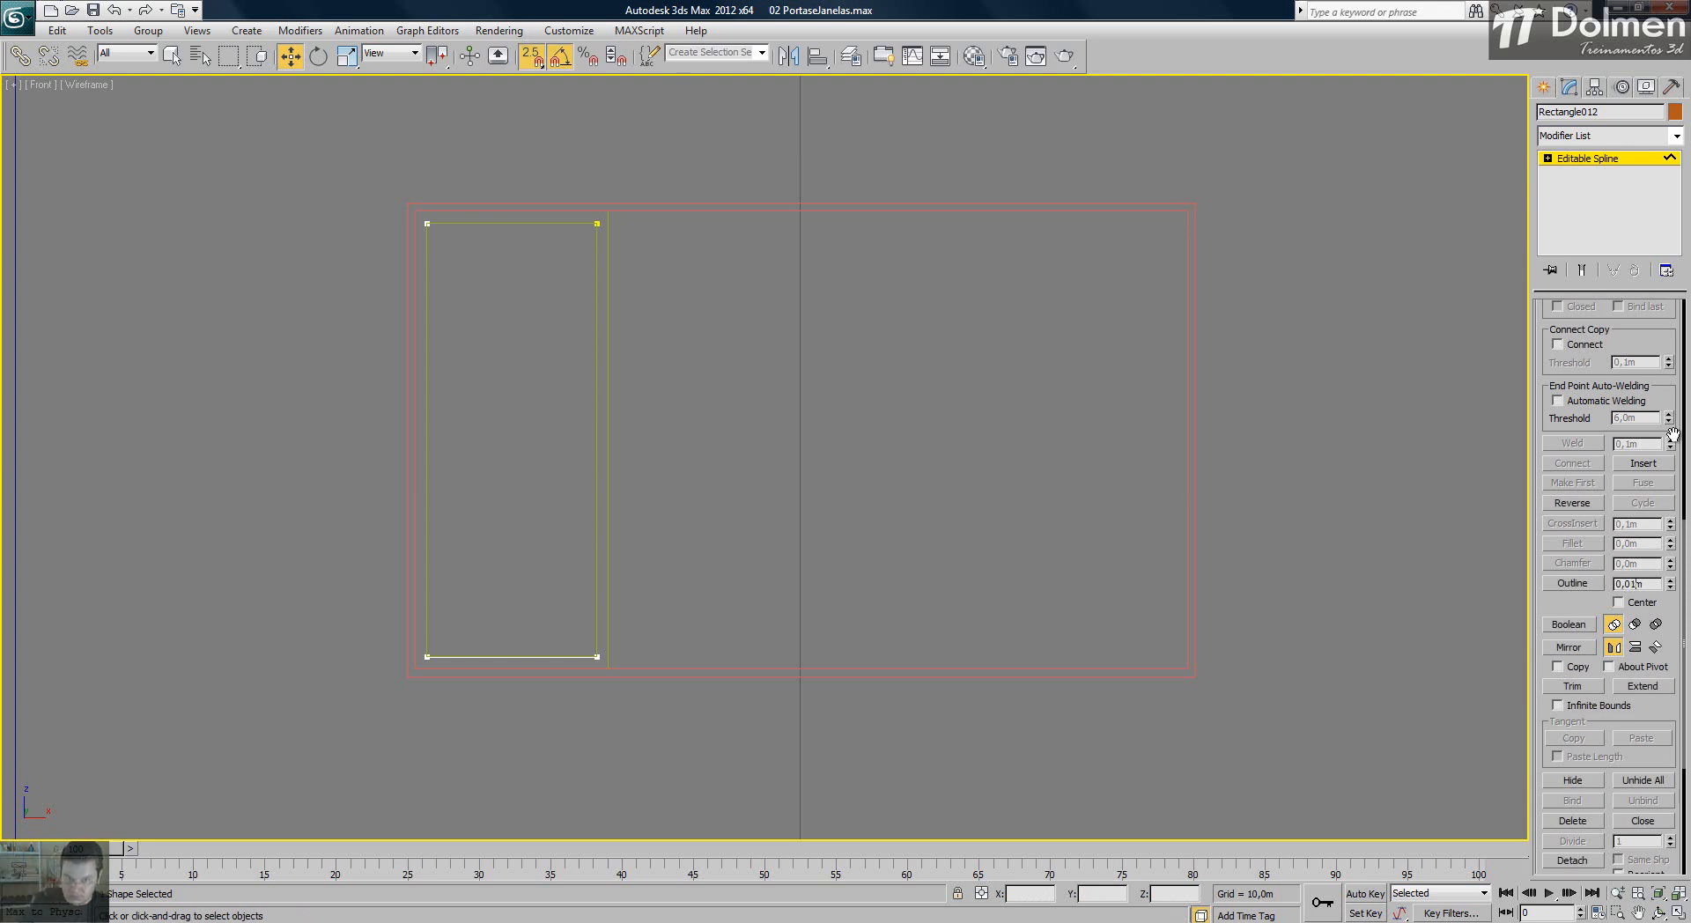
key("Return")
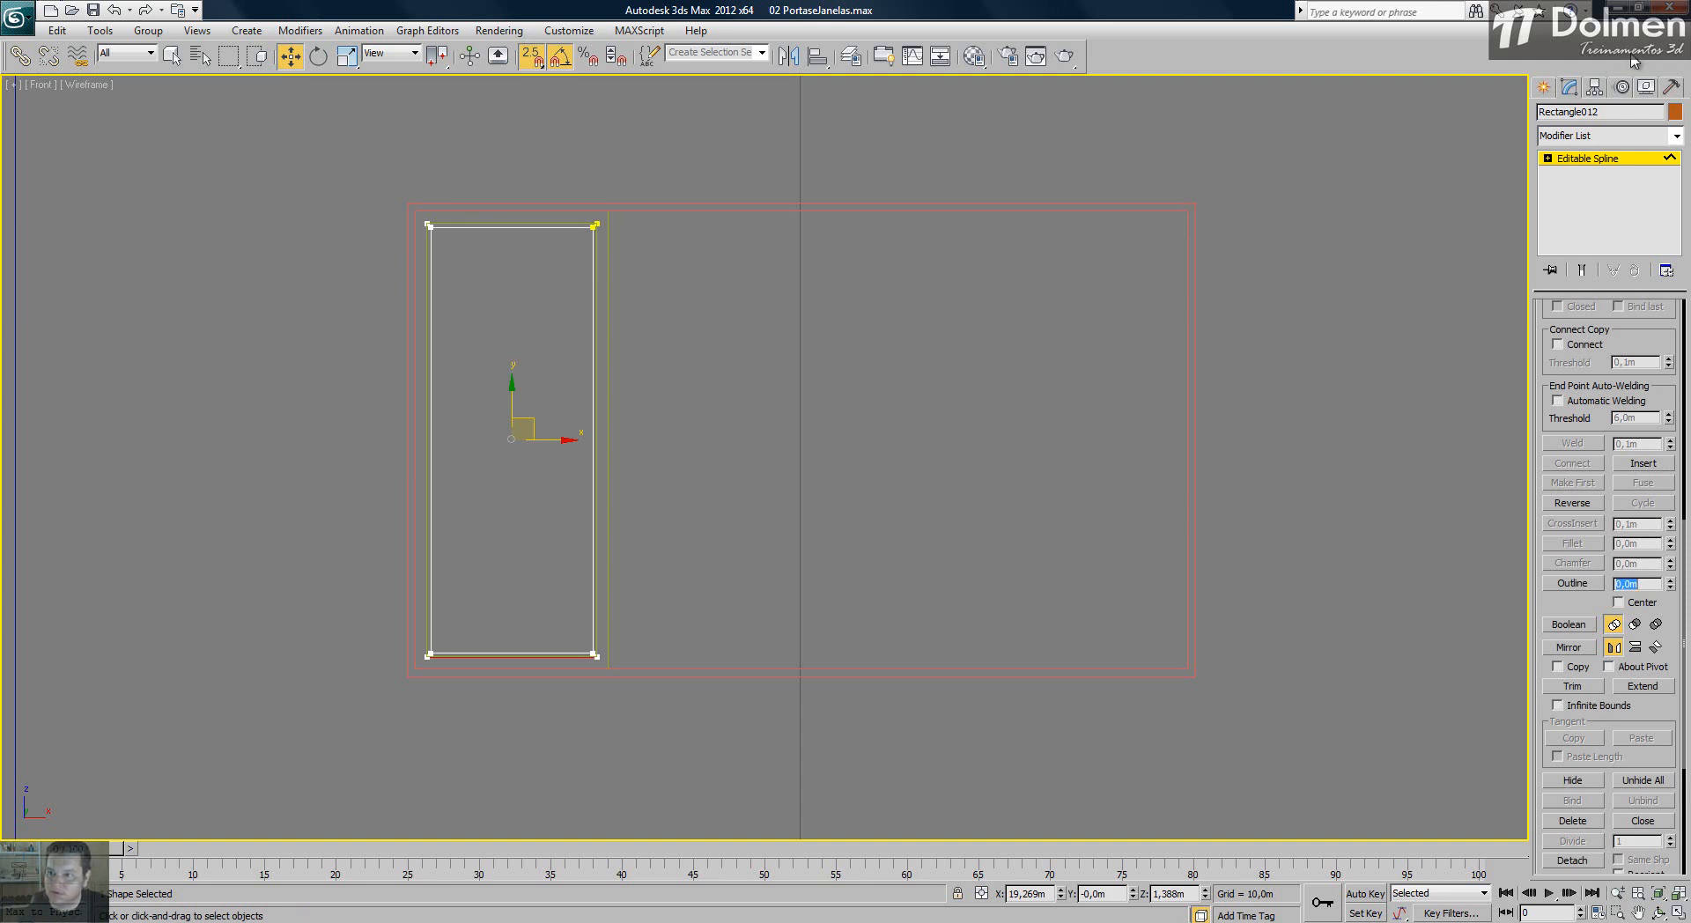
- Extrude the sash's thin inner frame by 0,025 m
left_click(1618, 138)
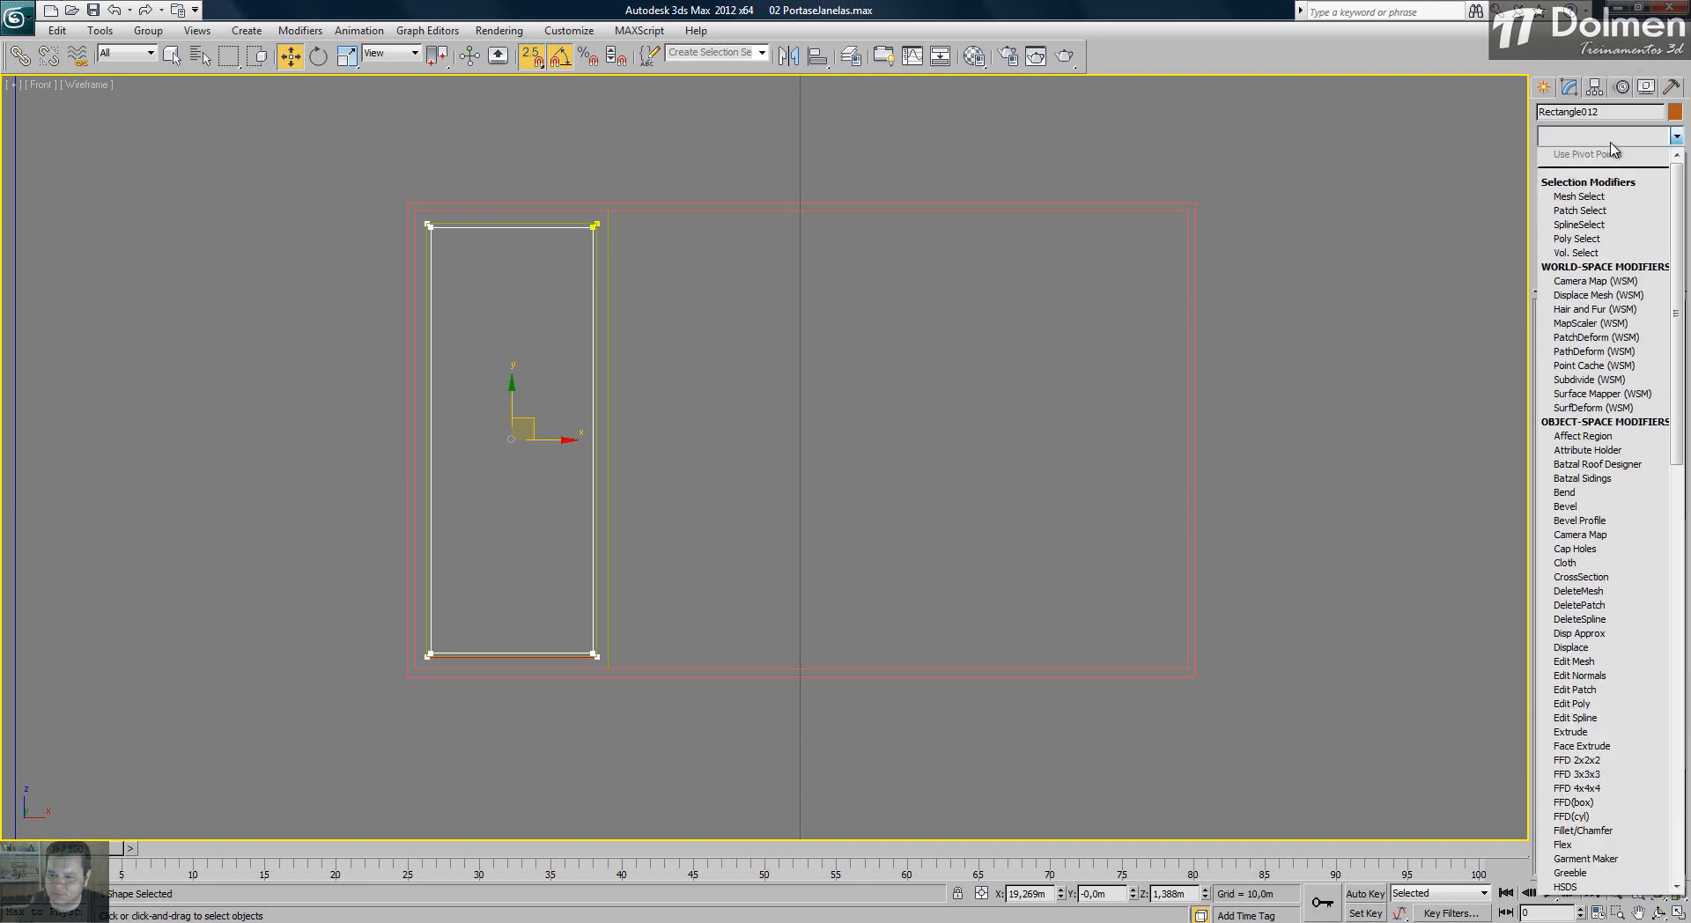
key("w")
scroll(1587, 419, "up", 20)
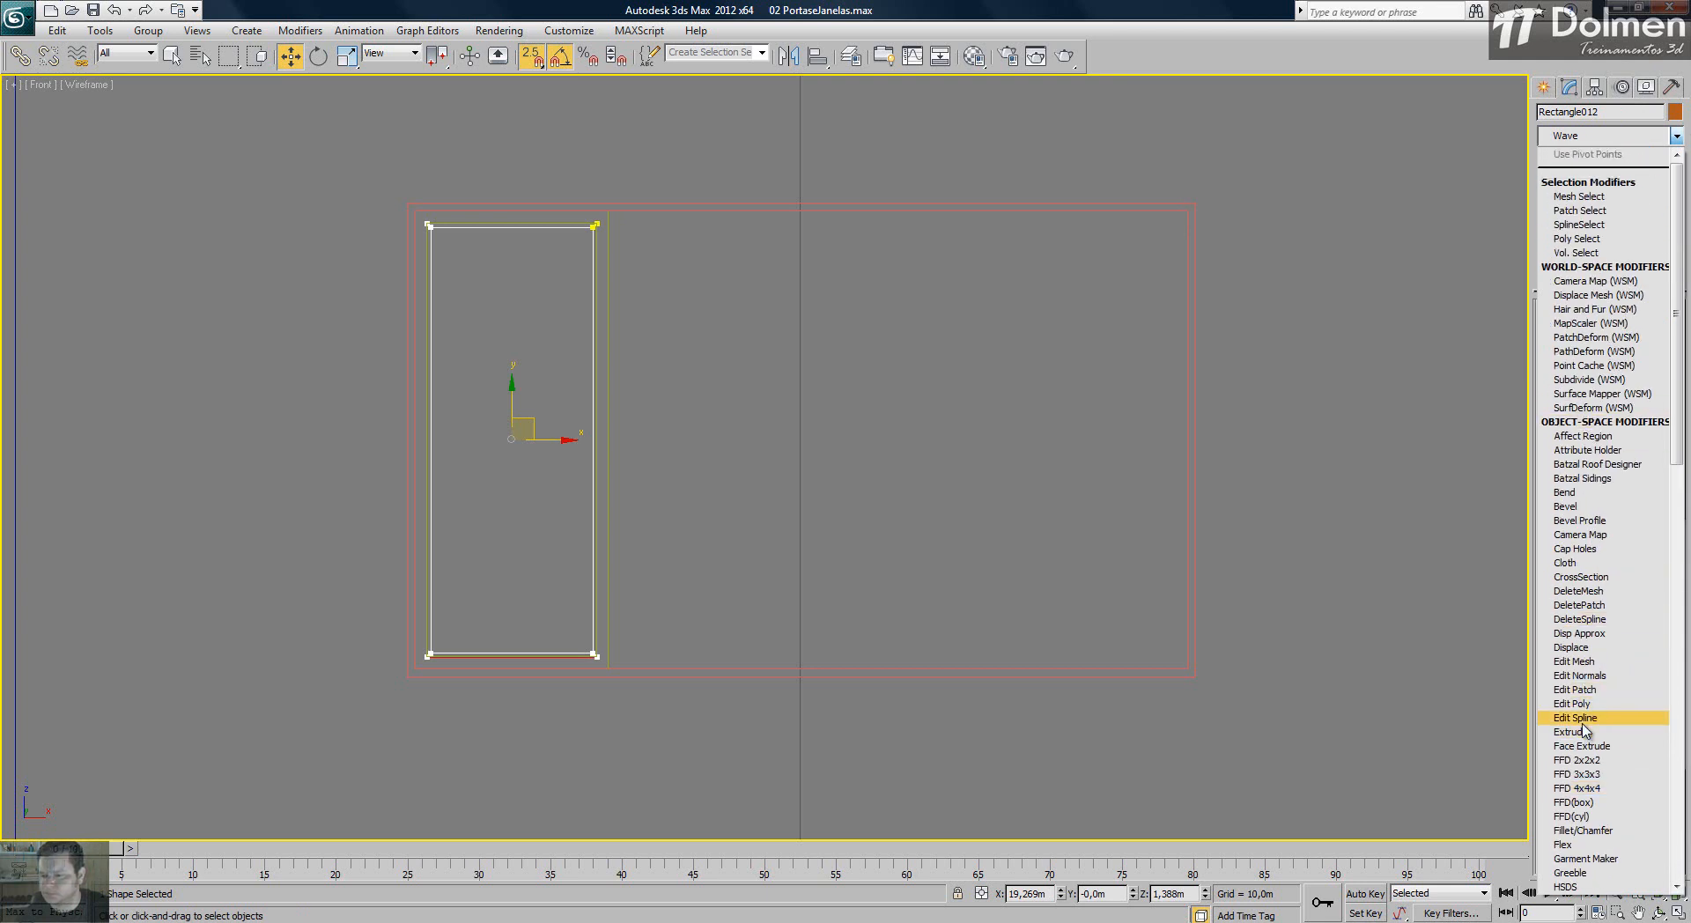
left_click(1581, 731)
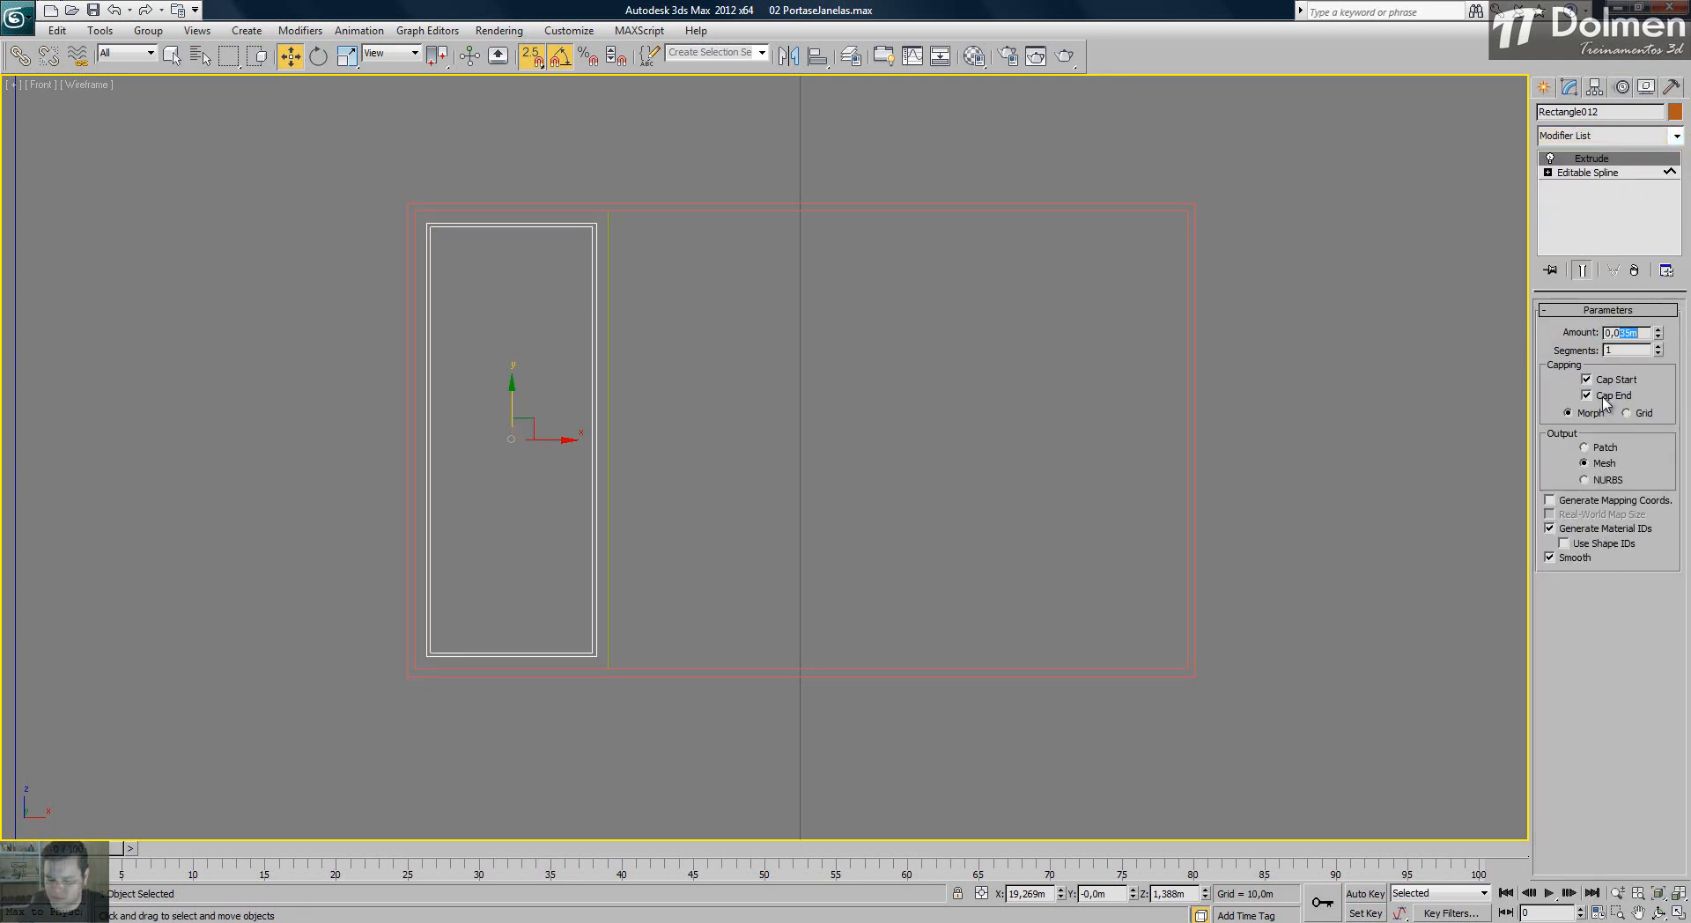
type("5")
key("Return")
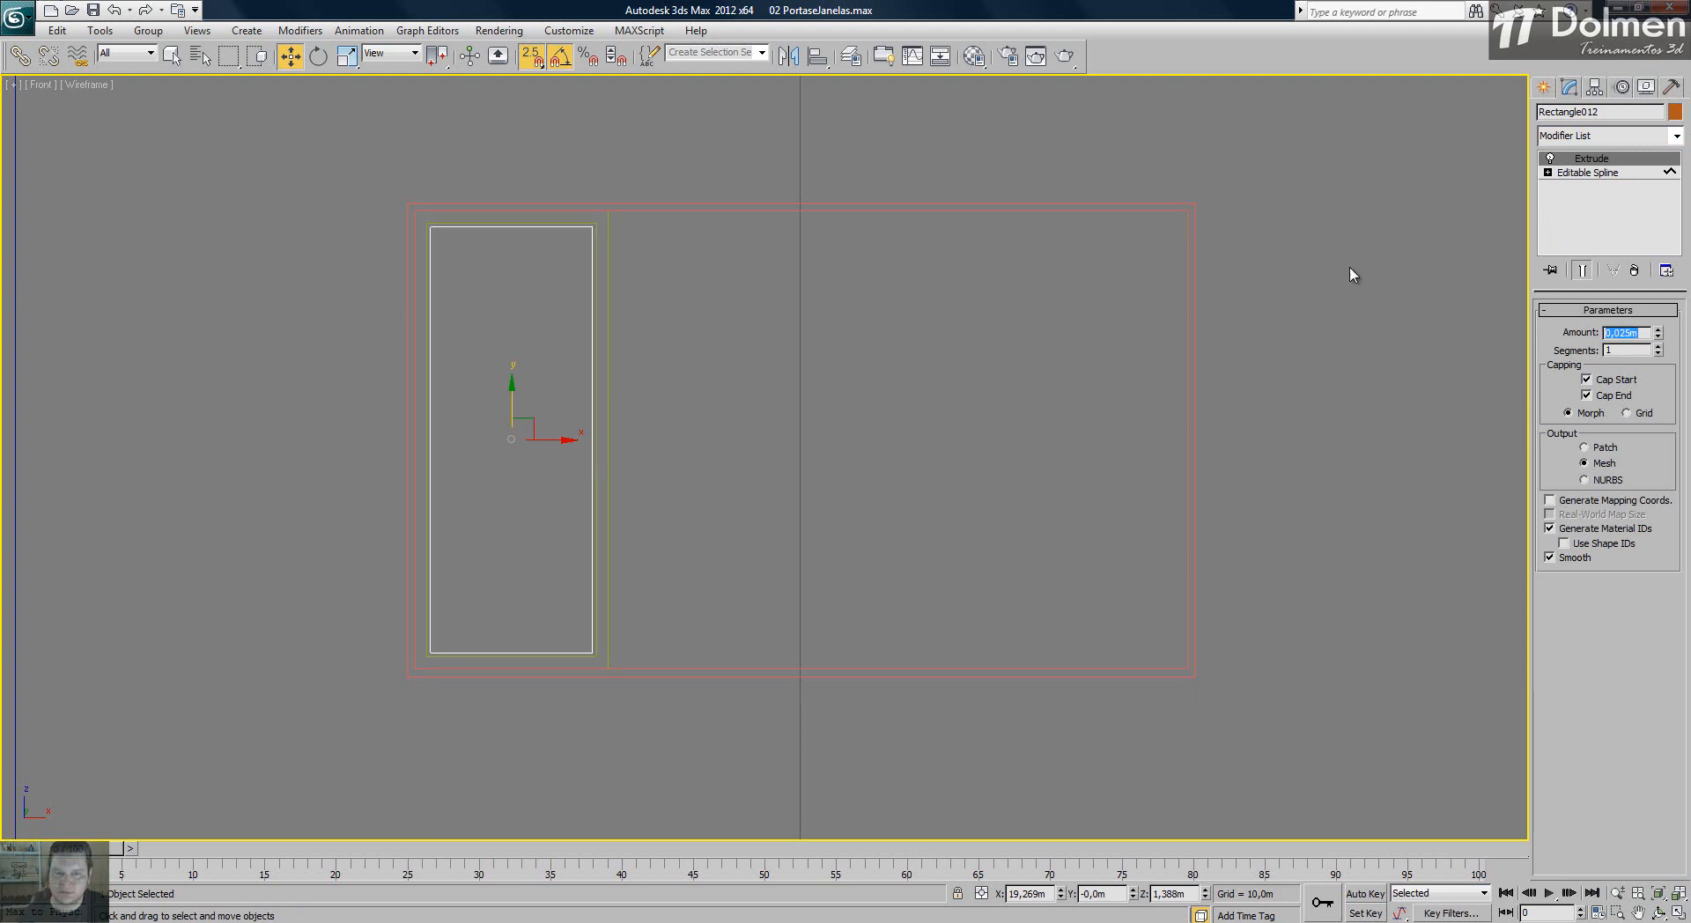
- Examine the extruded frame and sash pieces up close in the Perspective view and return to the Front view
right_click(1101, 257)
left_click(781, 320)
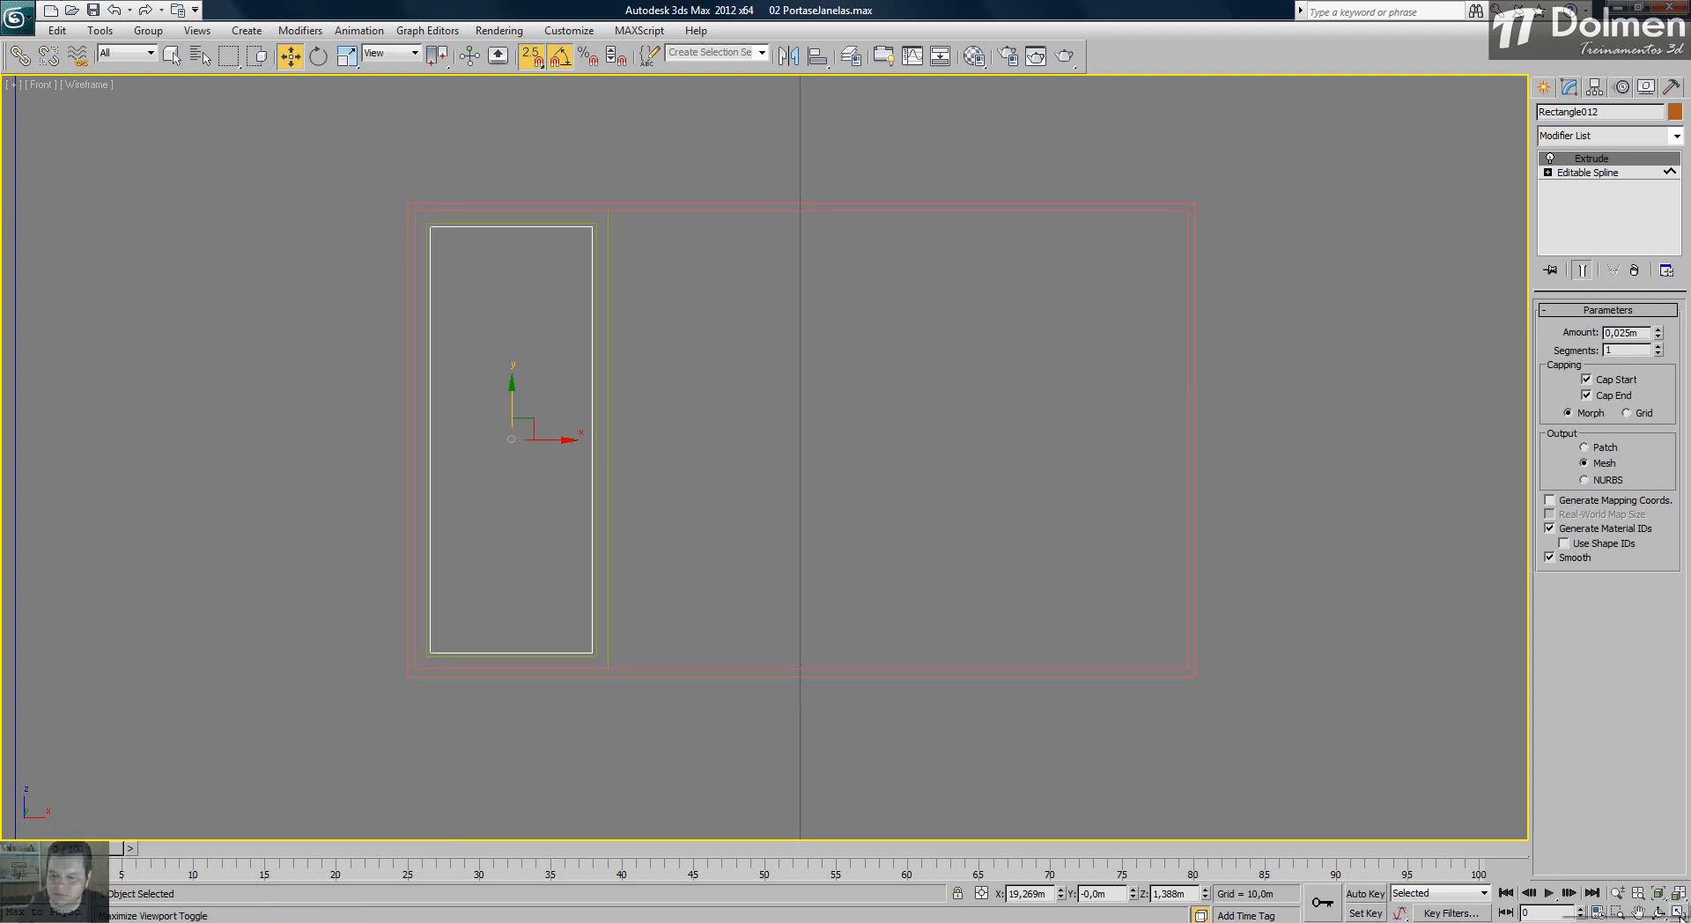
key("alt+w")
left_click(1067, 211)
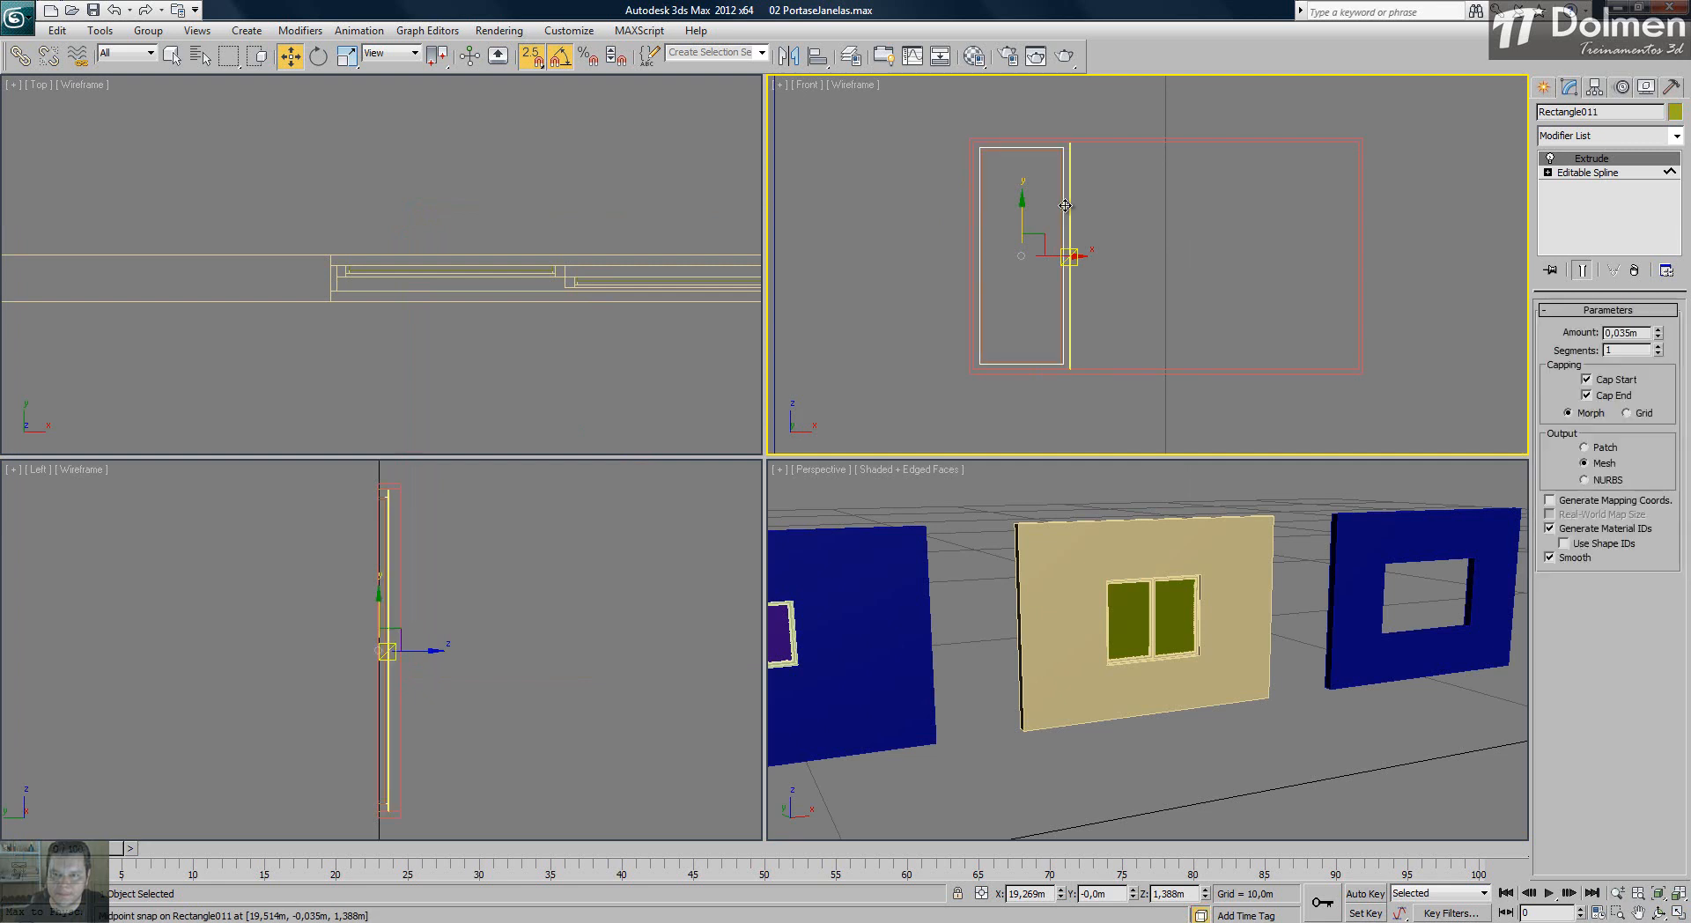
right_click(1142, 703)
key("z")
middle_click_drag(1221, 734, 1096, 704)
right_click(1048, 230)
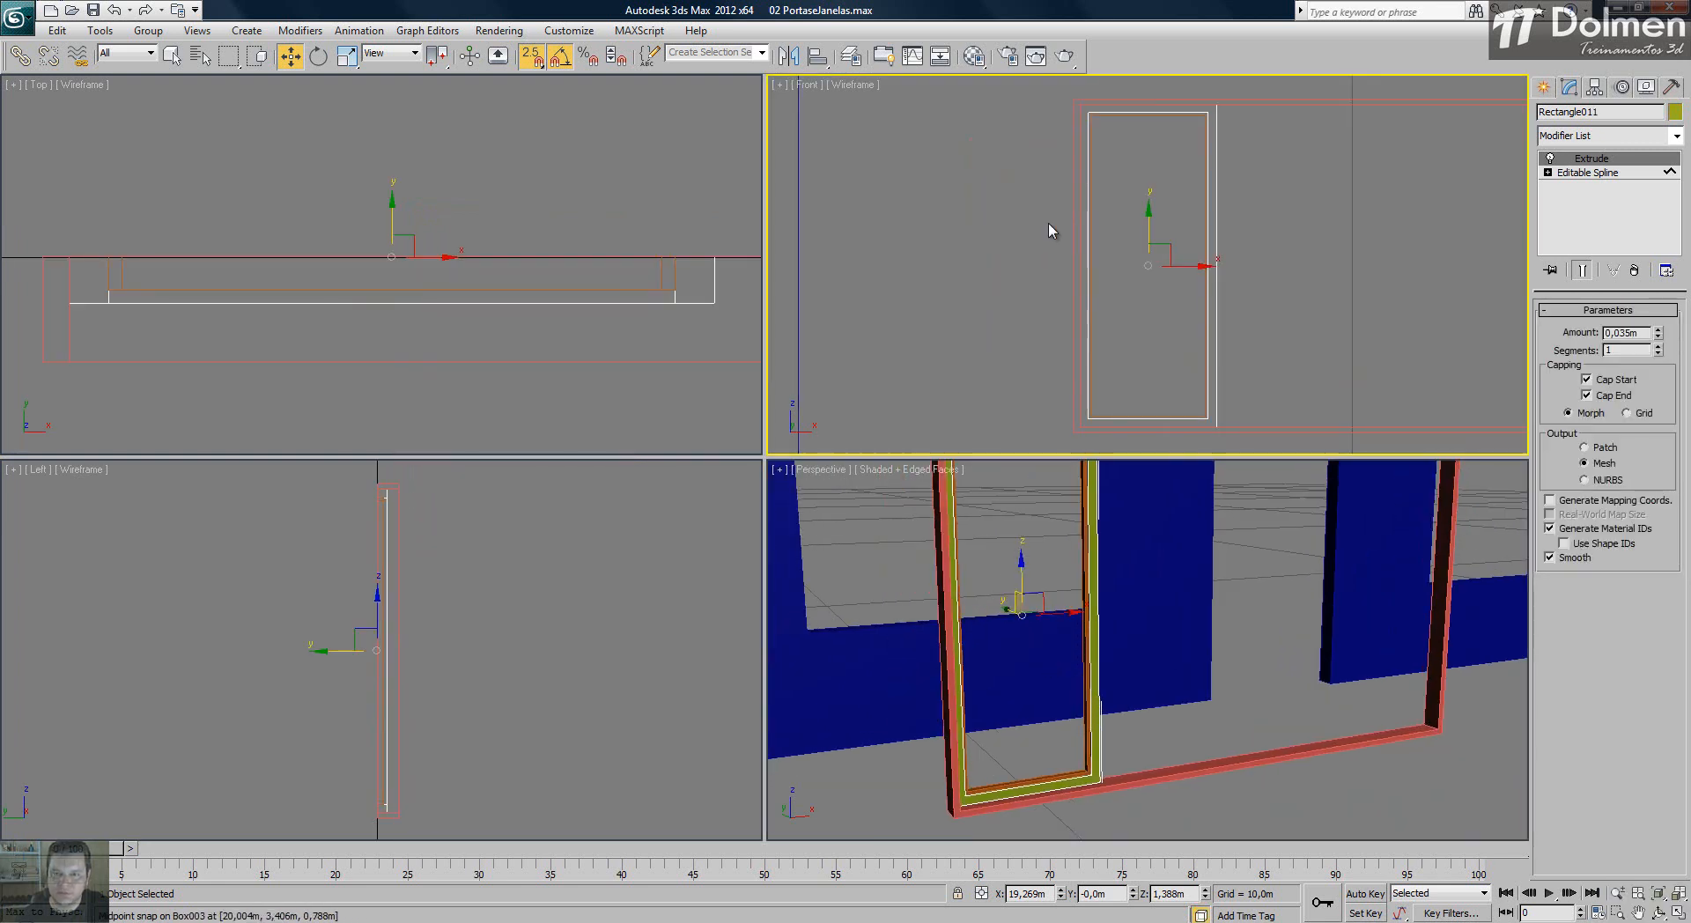
left_click(1678, 912)
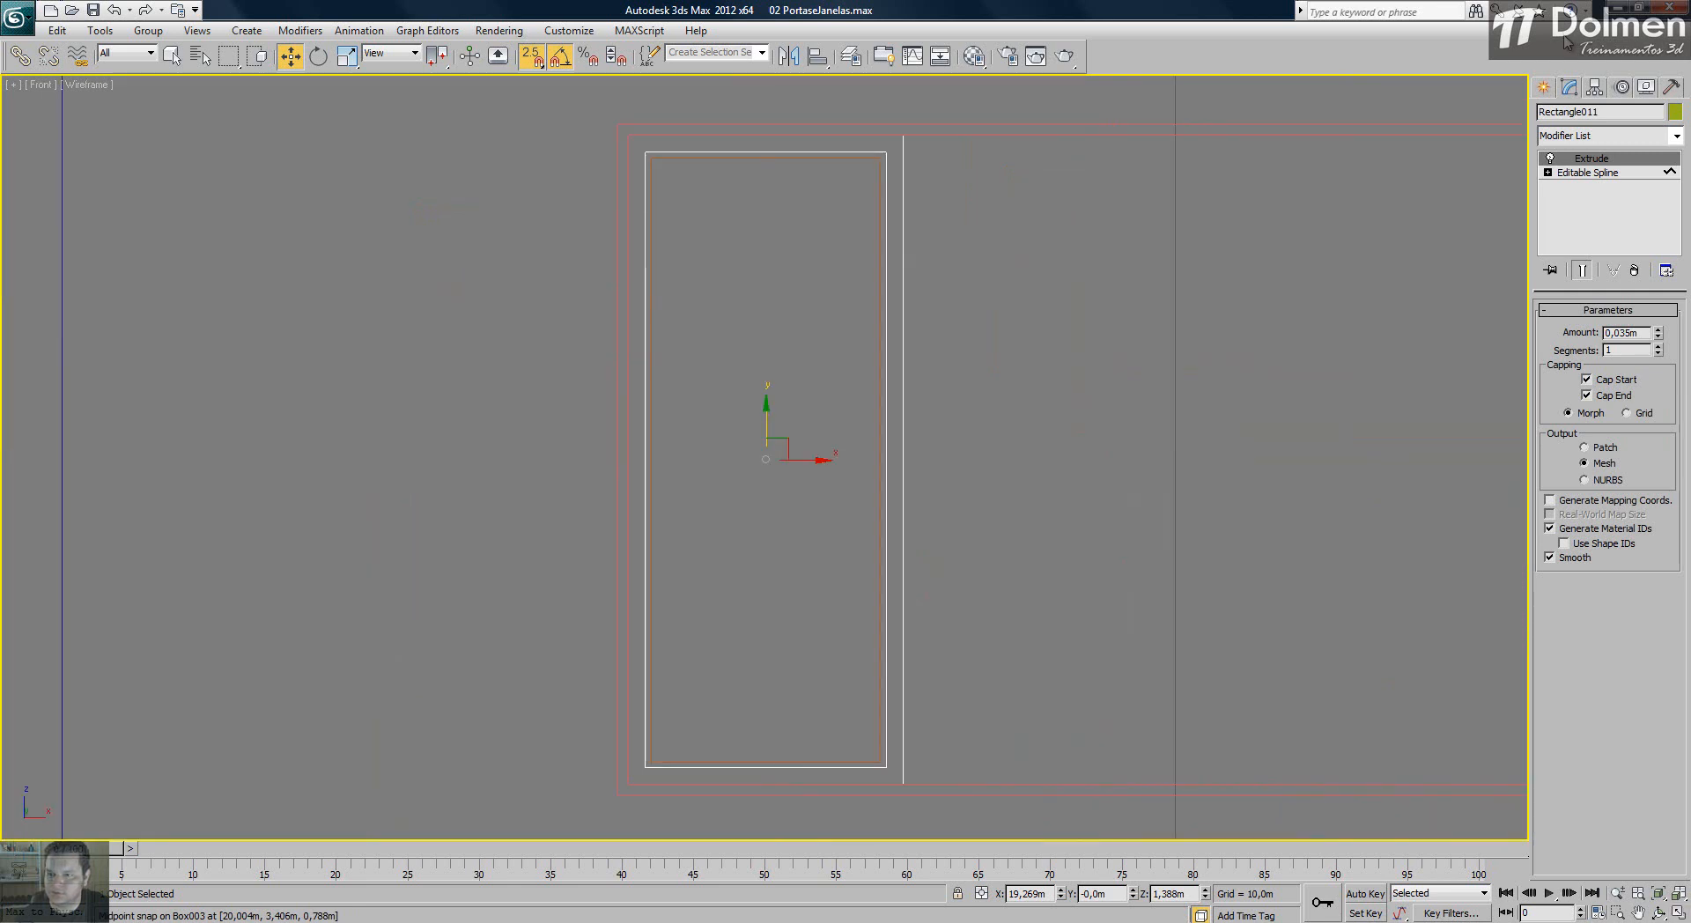
- Create the glass as a box of 1,08 by 0,41 m and 0,015 m high, snapped inside the sash's thin inner frame
left_click(1543, 86)
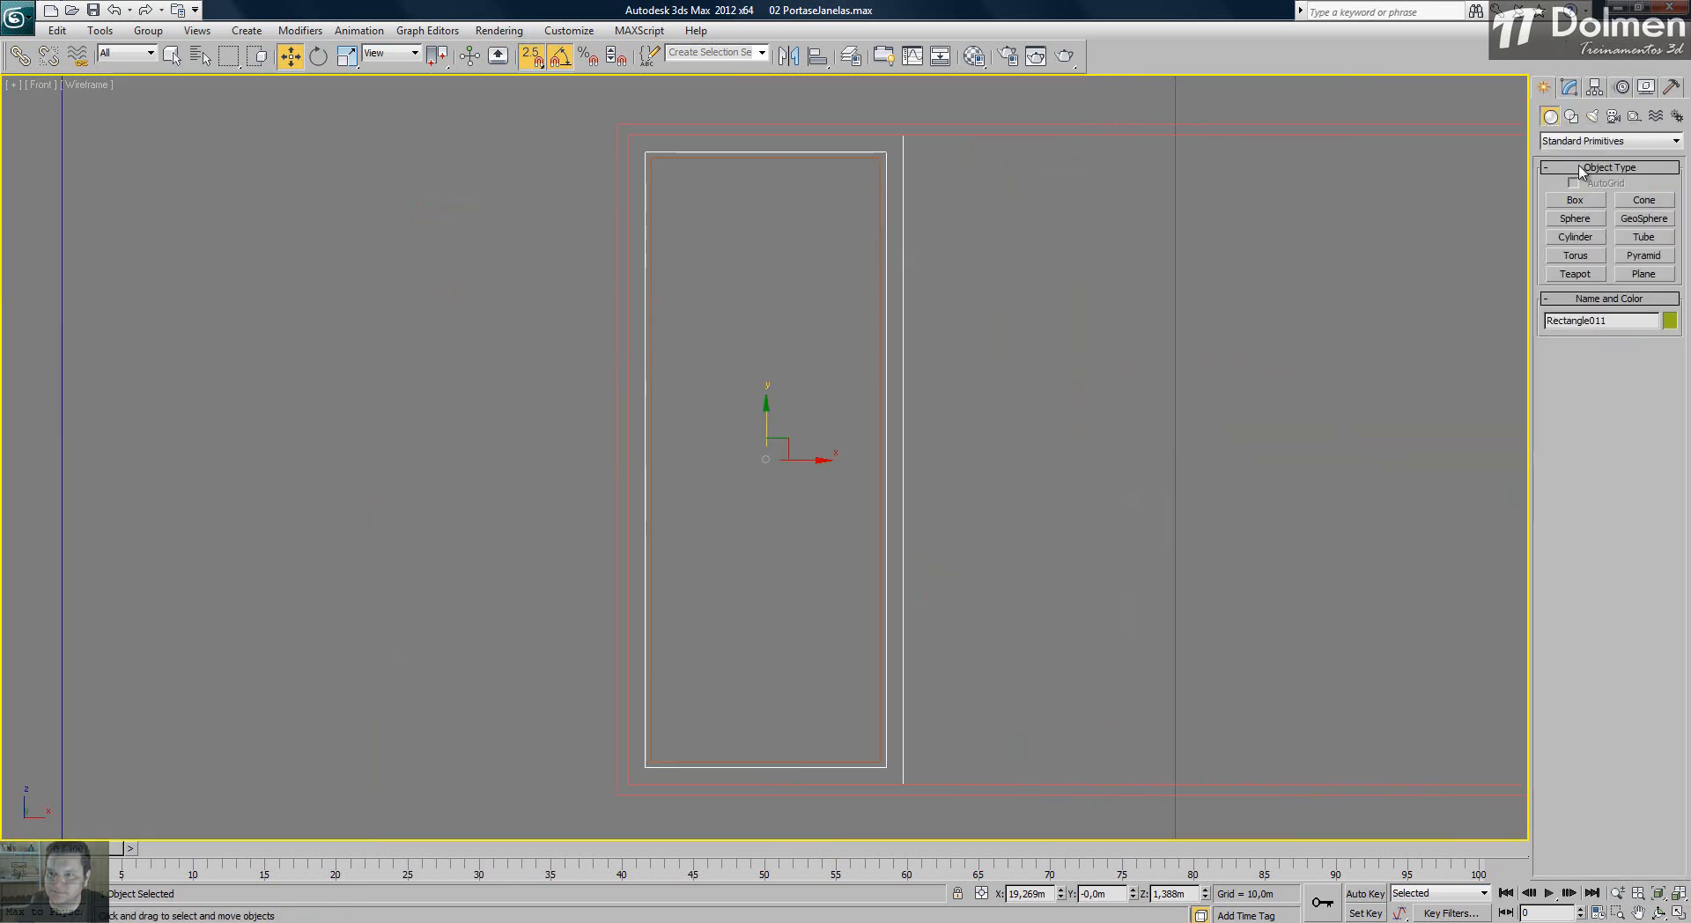
left_click(1574, 200)
left_click_drag(651, 160, 872, 756)
left_click(899, 464)
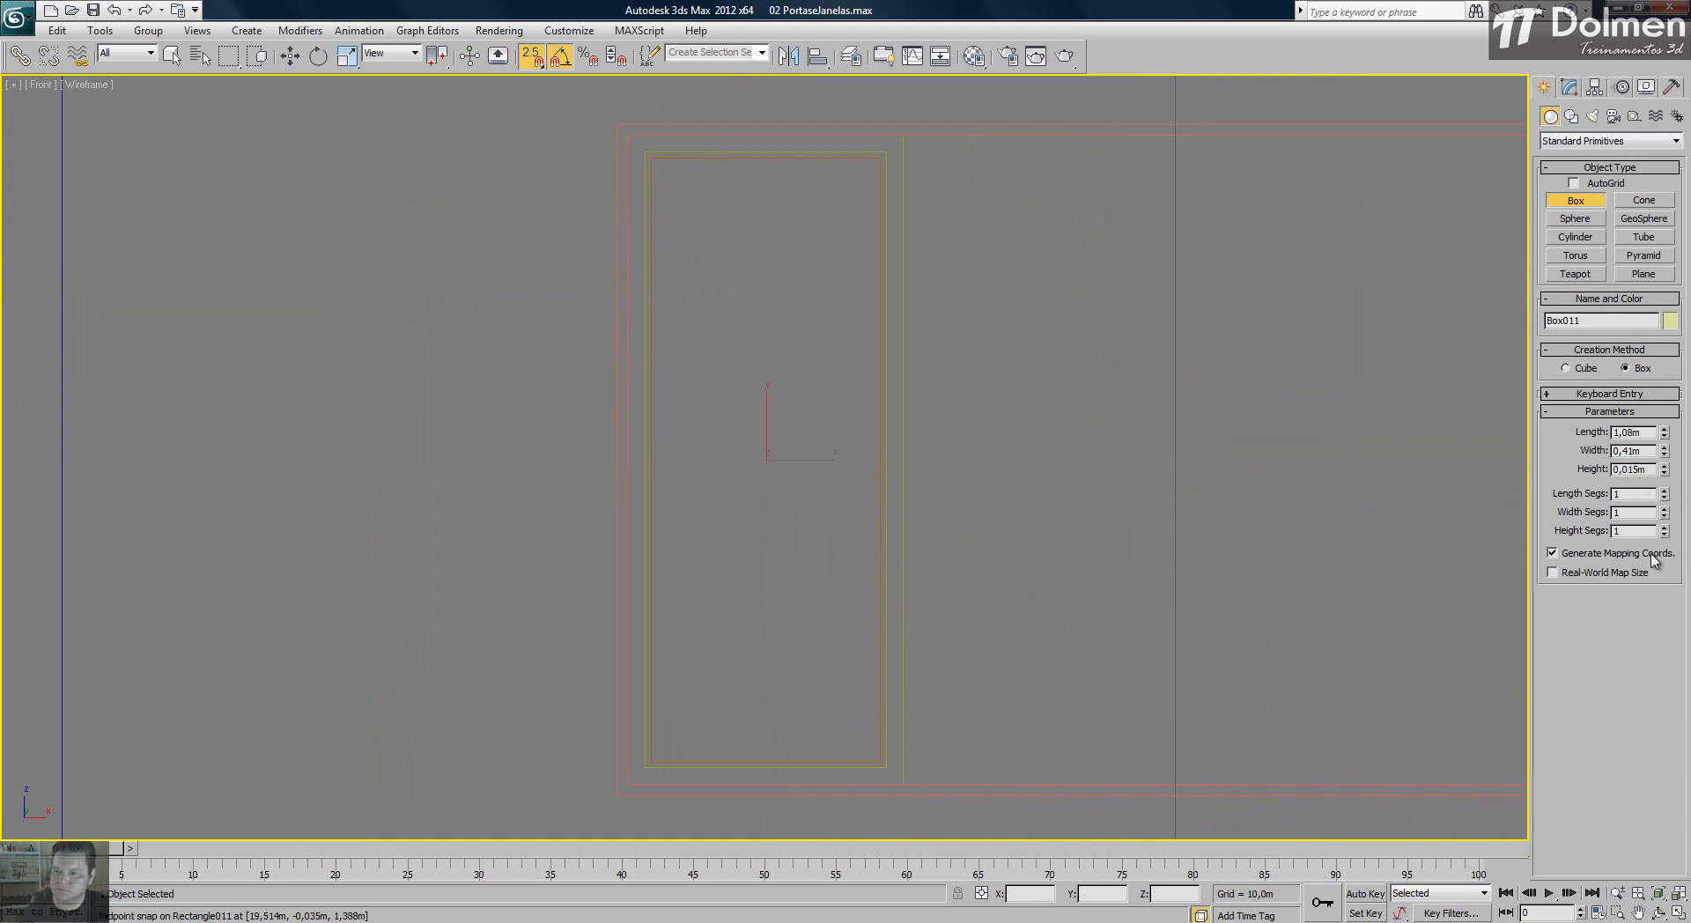
key("w")
- Copy the sash's three pieces to the right and snap the copy against the first sash's right edge
left_click(1677, 914)
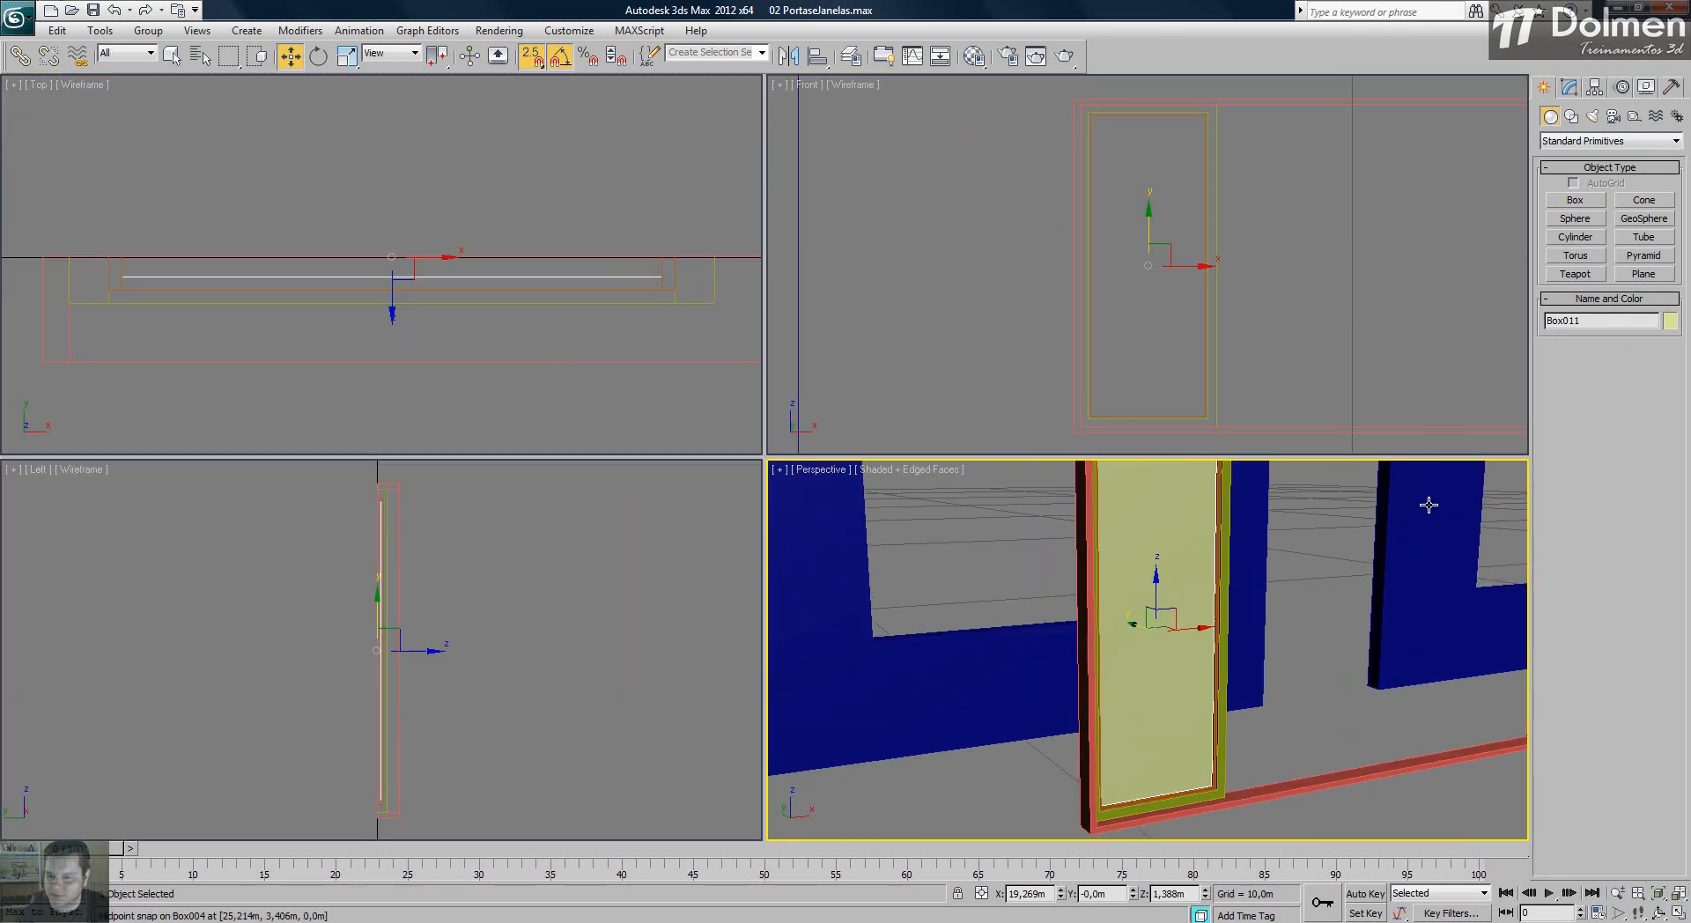
right_click(1365, 391)
left_click(1678, 914)
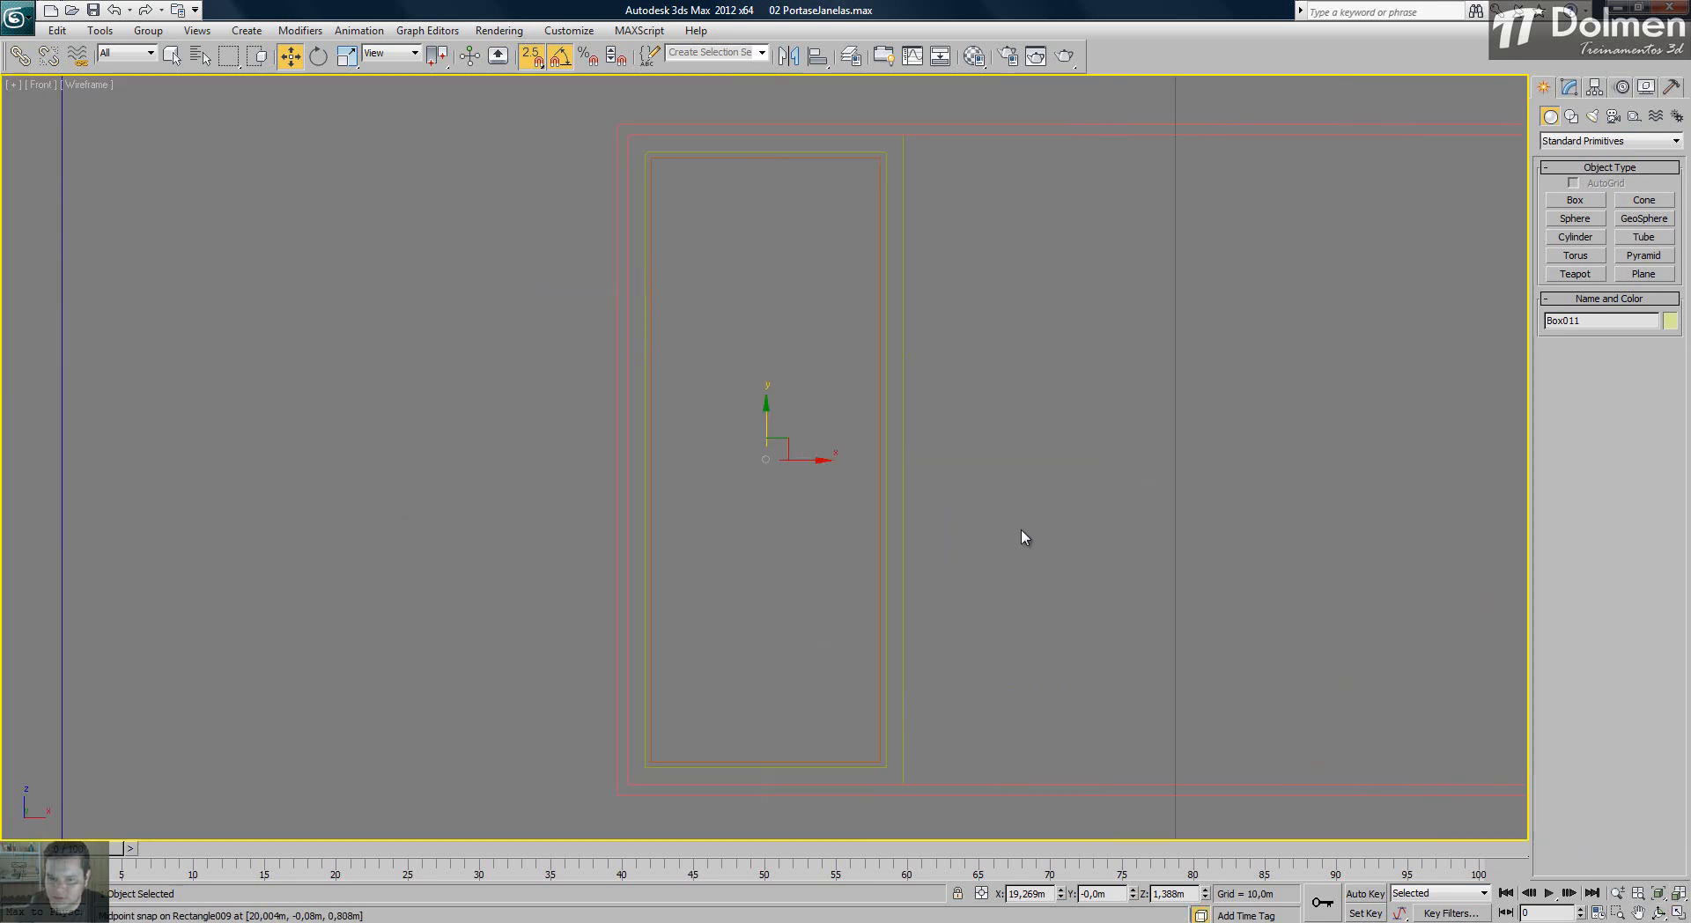
left_click_drag(883, 581, 878, 584)
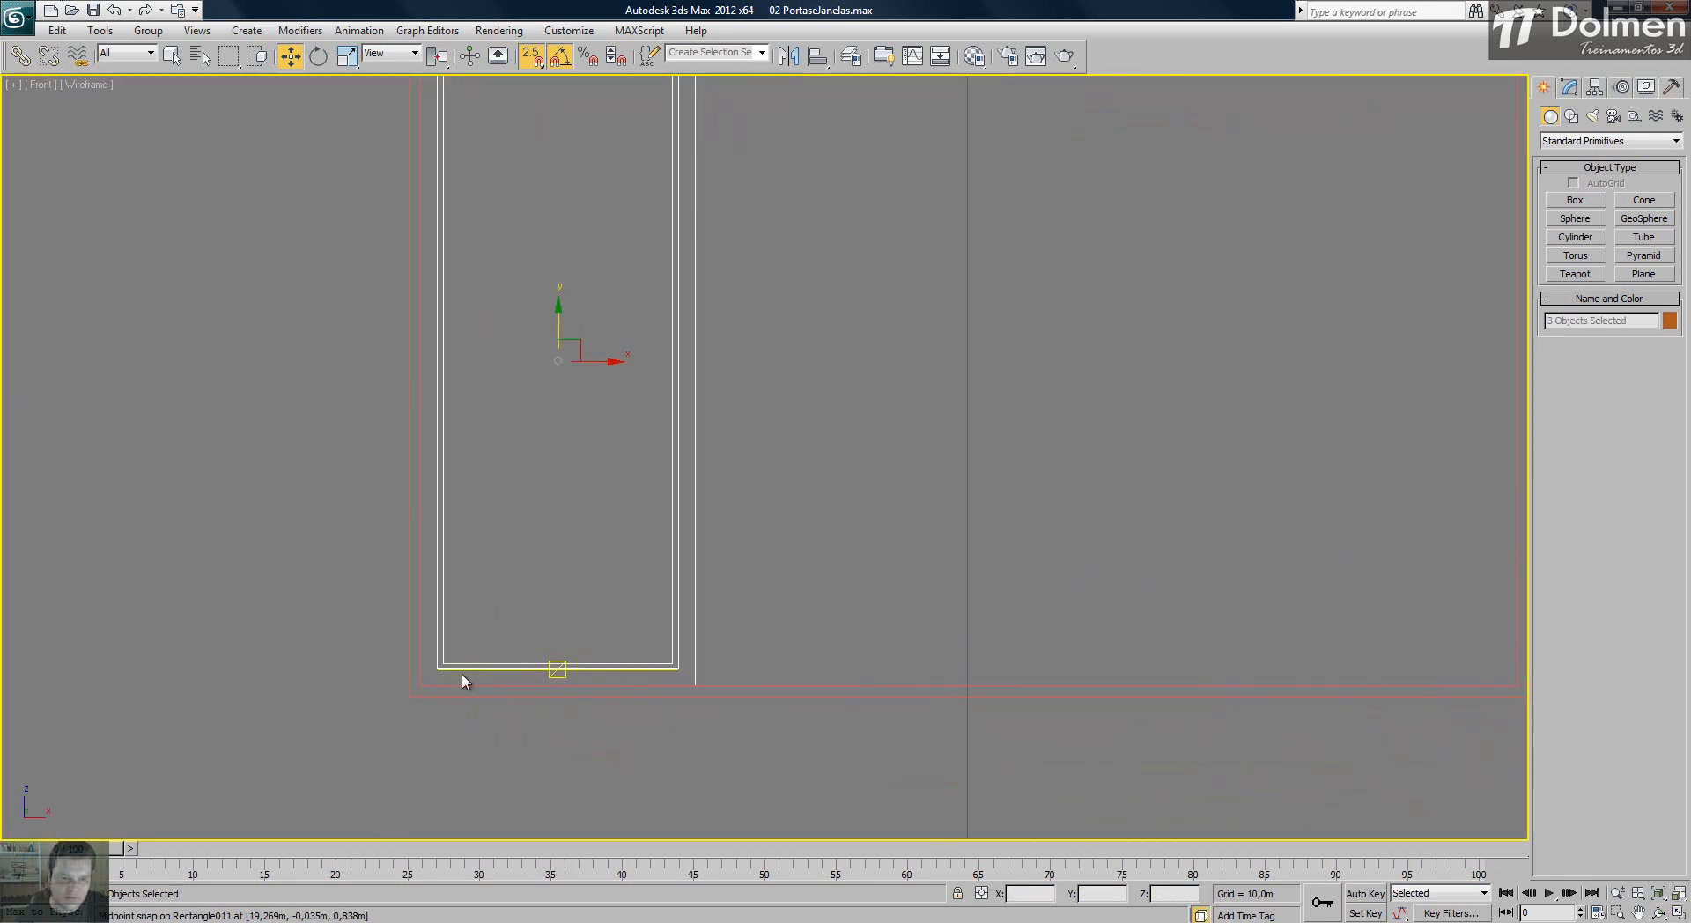
left_click_drag(560, 361, 936, 364, "shift")
left_click(844, 543)
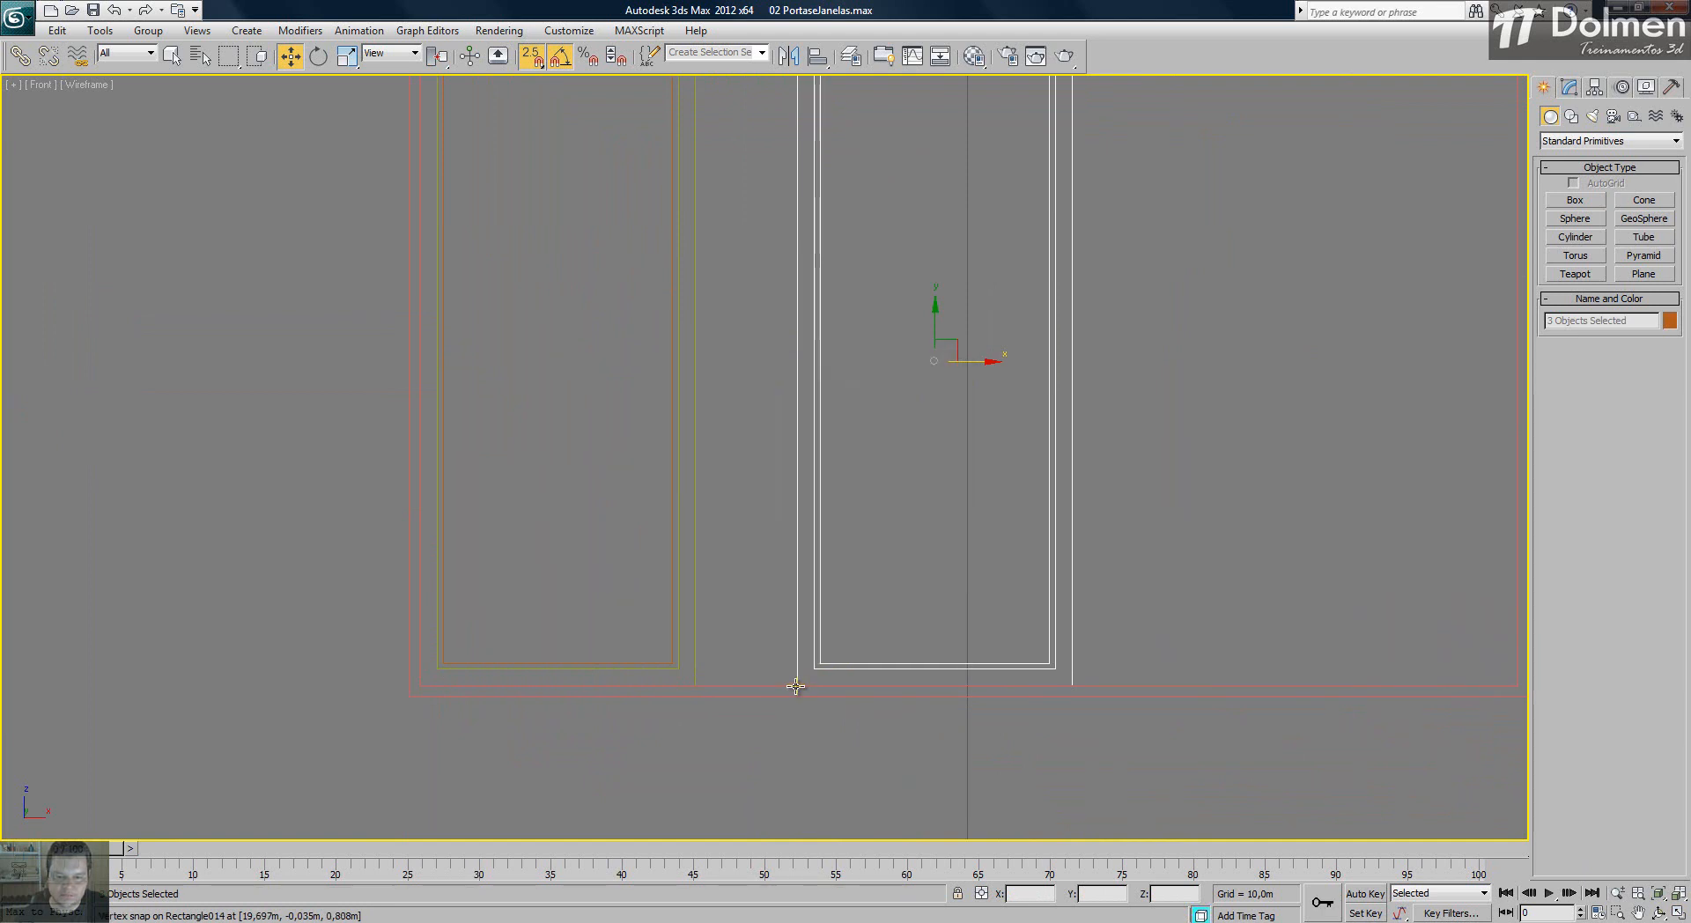
left_click_drag(796, 689, 704, 688)
- Select the left sash's three pieces and, with snapping off, move them in depth in the Top view just in front of the second sash
left_click_drag(554, 225, 689, 331)
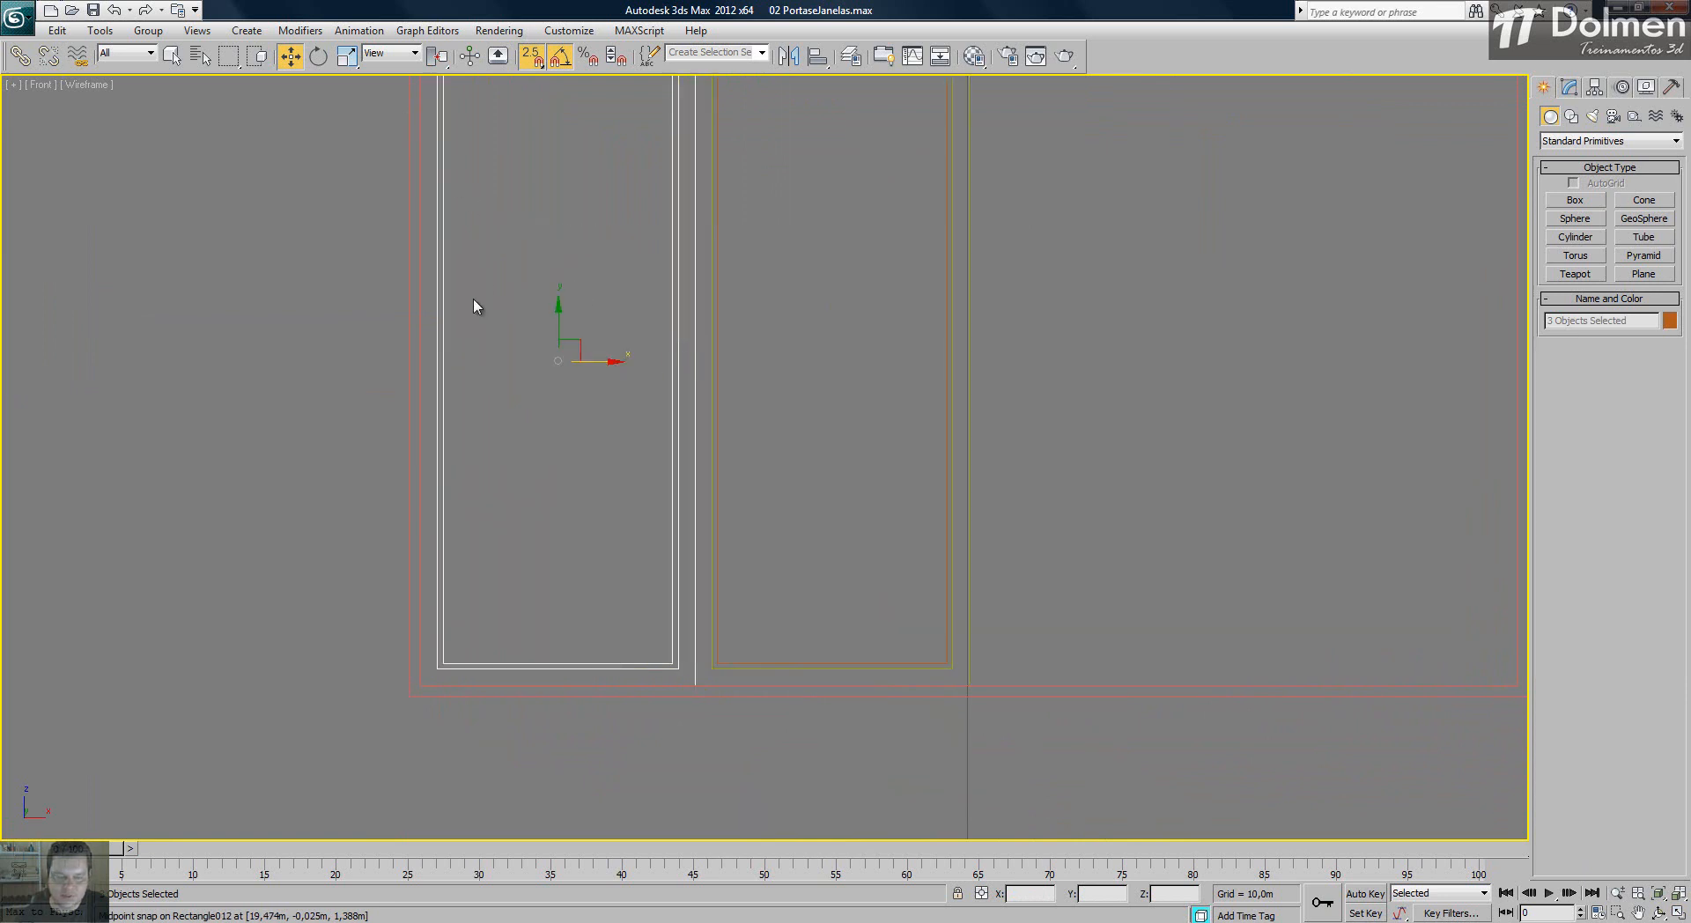
left_click(1678, 913)
key("s")
right_click(384, 258)
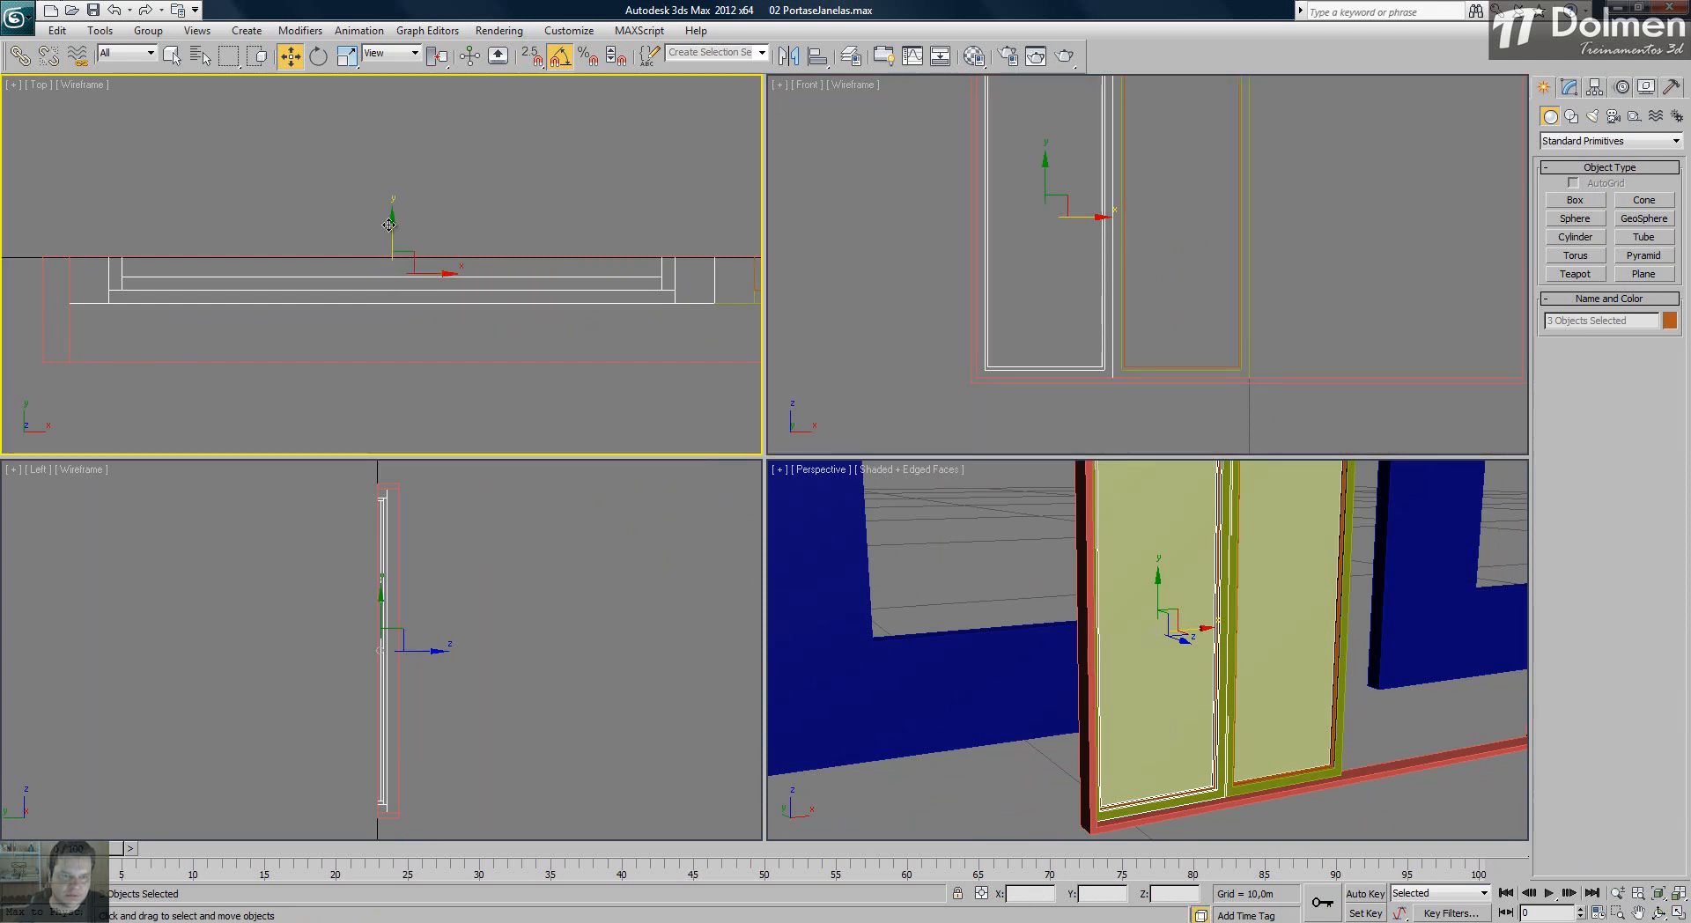
left_click_drag(388, 224, 389, 272)
scroll(748, 329, "up", 3)
scroll(700, 299, "up", 3)
left_click_drag(579, 252, 579, 243)
middle_click_drag(1339, 226, 1291, 240)
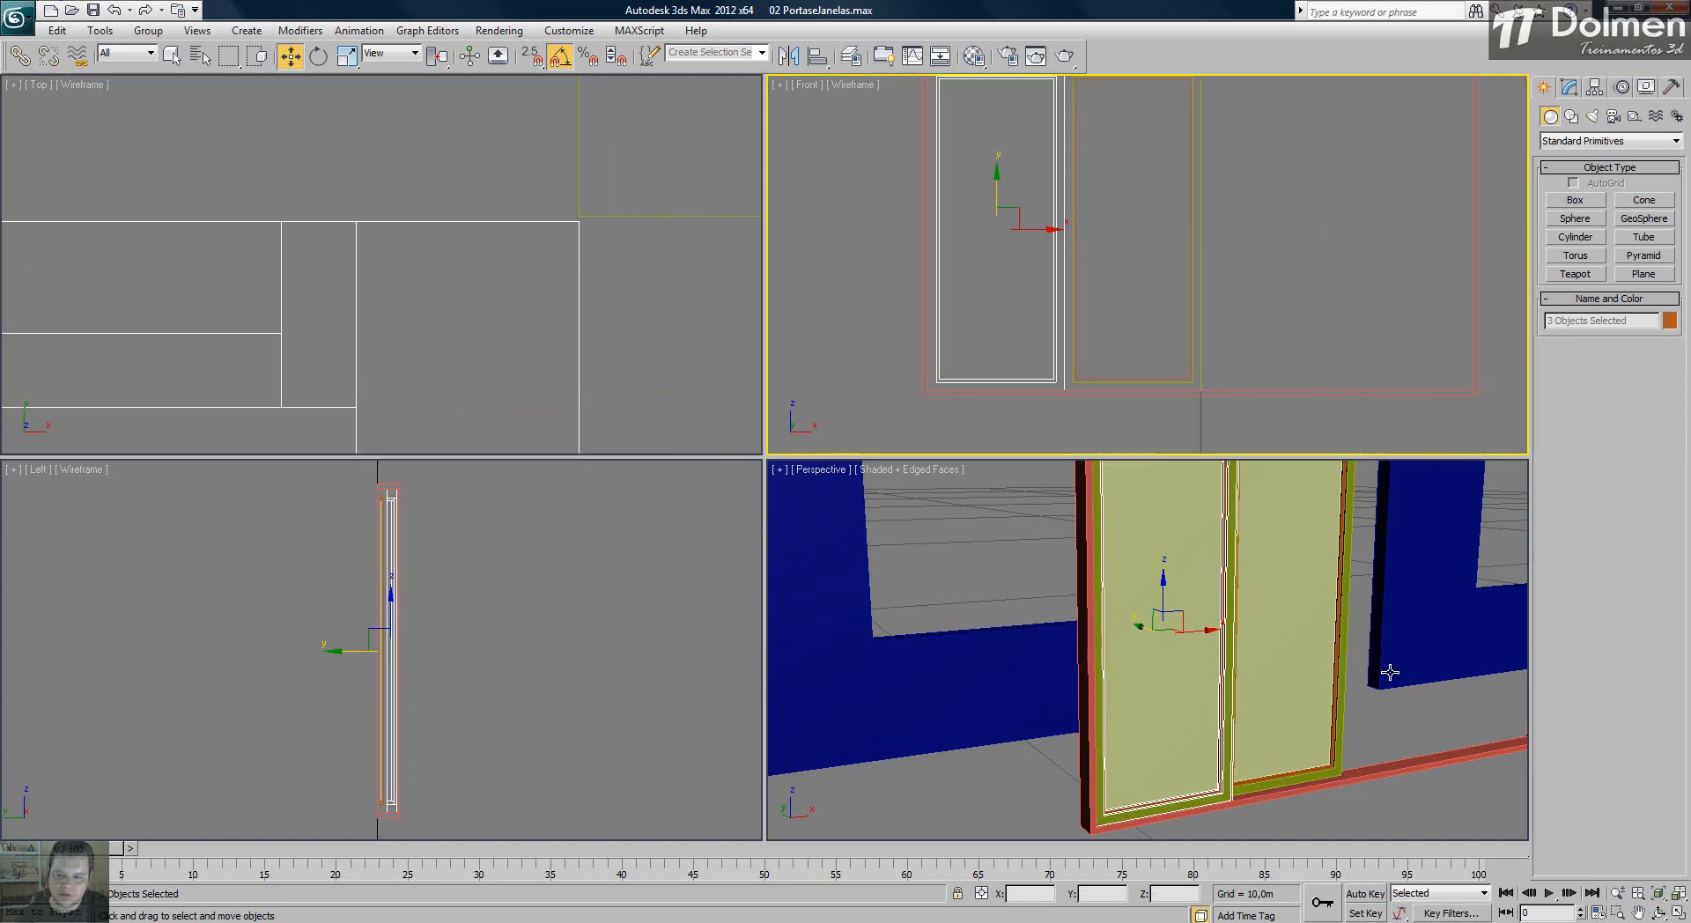
- Select all six pieces of the two sashes in the Front view
middle_click_drag(1385, 671, 1327, 682)
scroll(1326, 673, "down", 3)
left_click_drag(1361, 194, 1039, 271)
middle_click_drag(1133, 272, 1000, 234)
- Try copying the two sashes into the right half of the frame, and undo the copy
mouse_move(979, 232)
left_mouse_down("shift")
mouse_move(1277, 242)
mouse_move(1242, 251)
mouse_move(1254, 257)
left_mouse_up("shift")
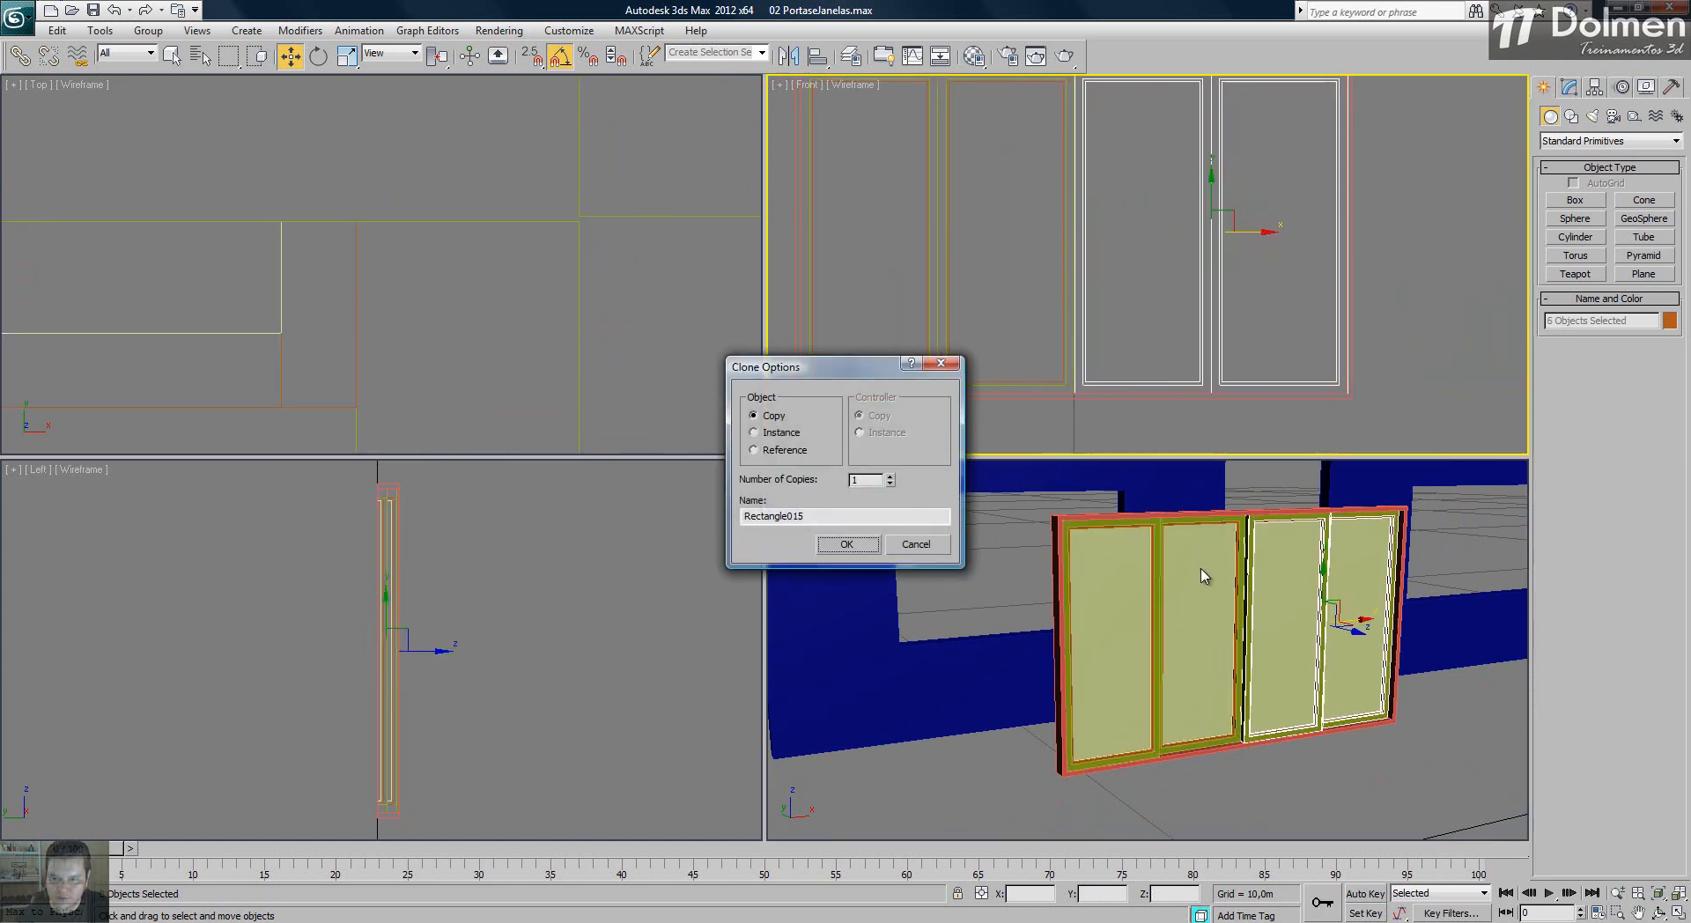
left_click(846, 543)
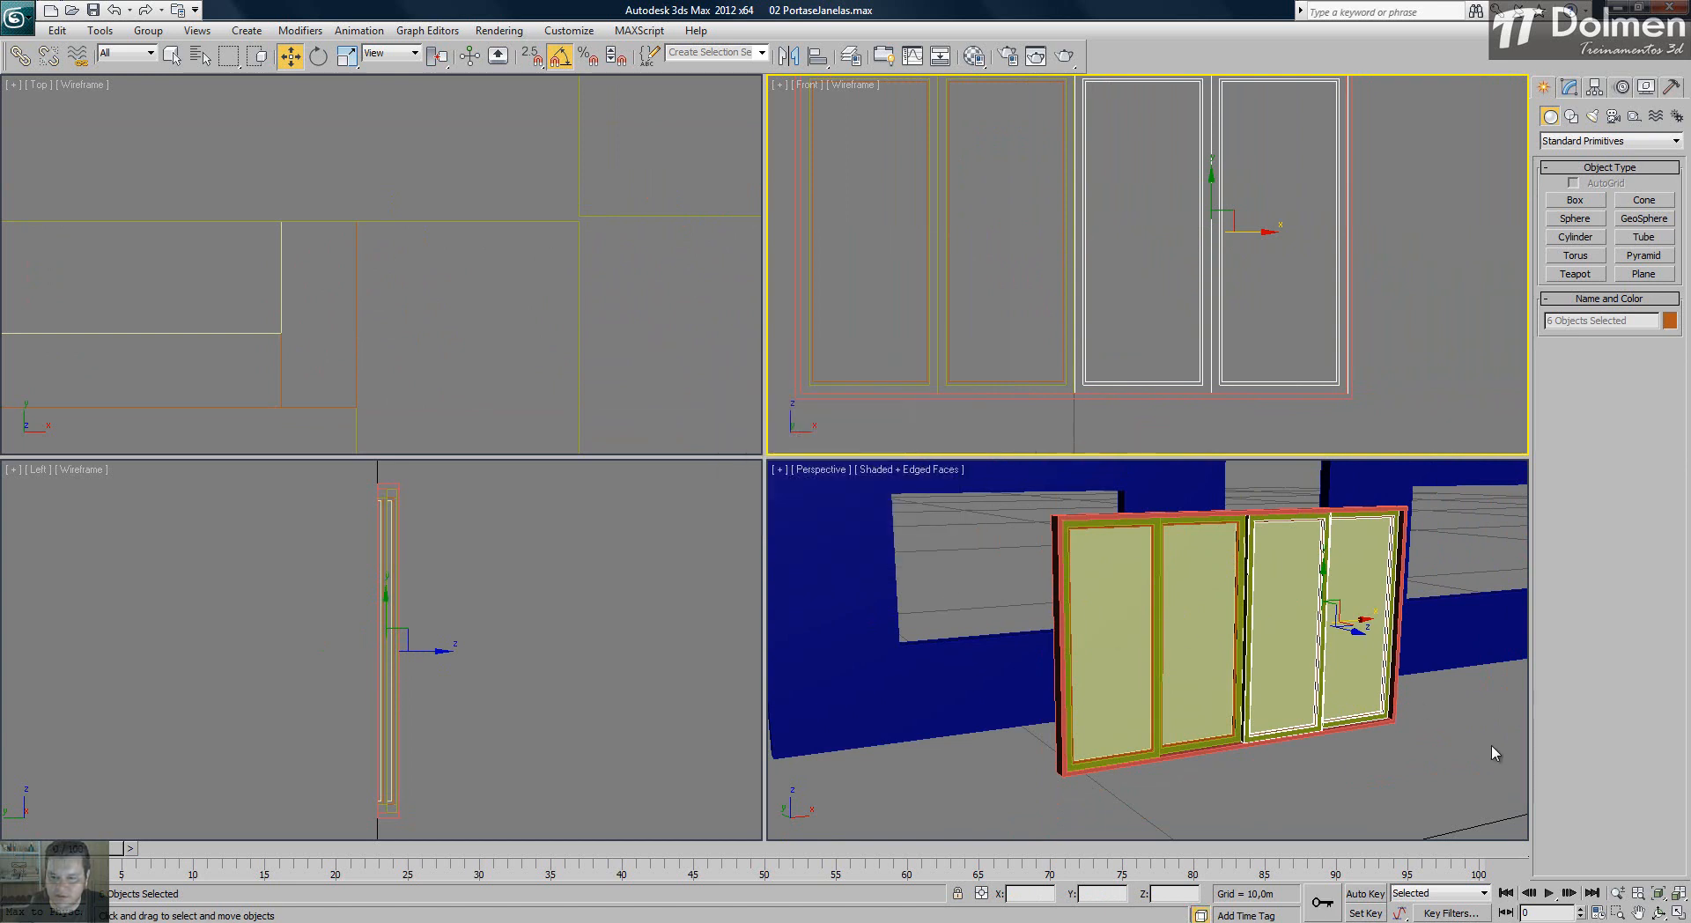
right_click(1420, 744)
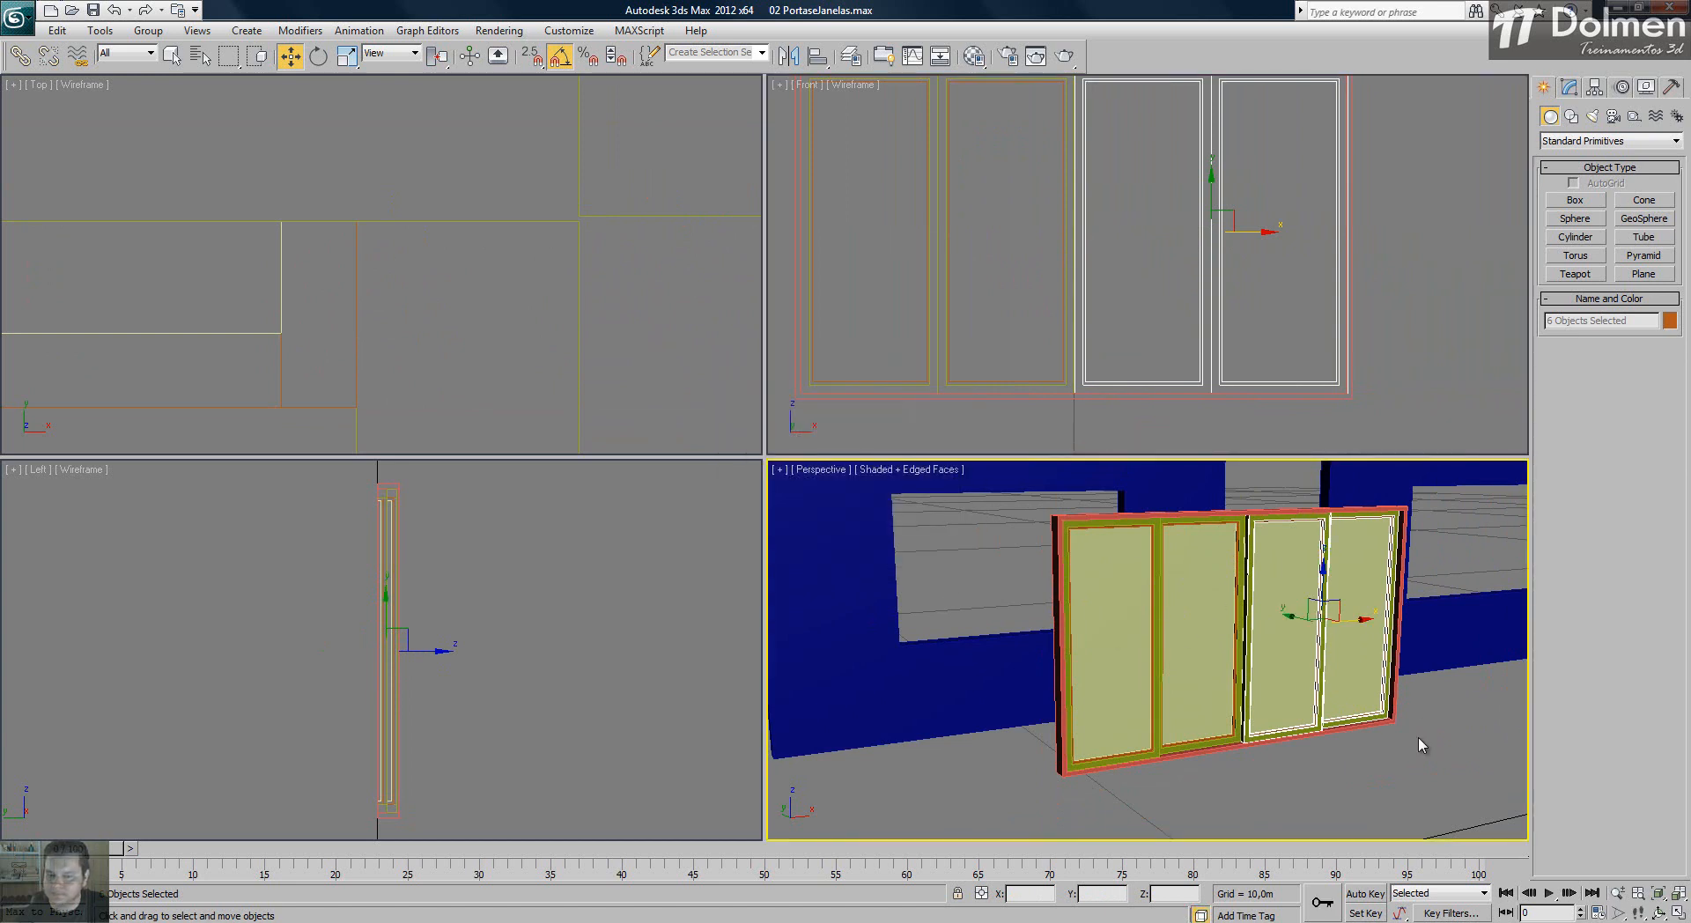
left_click(1678, 912)
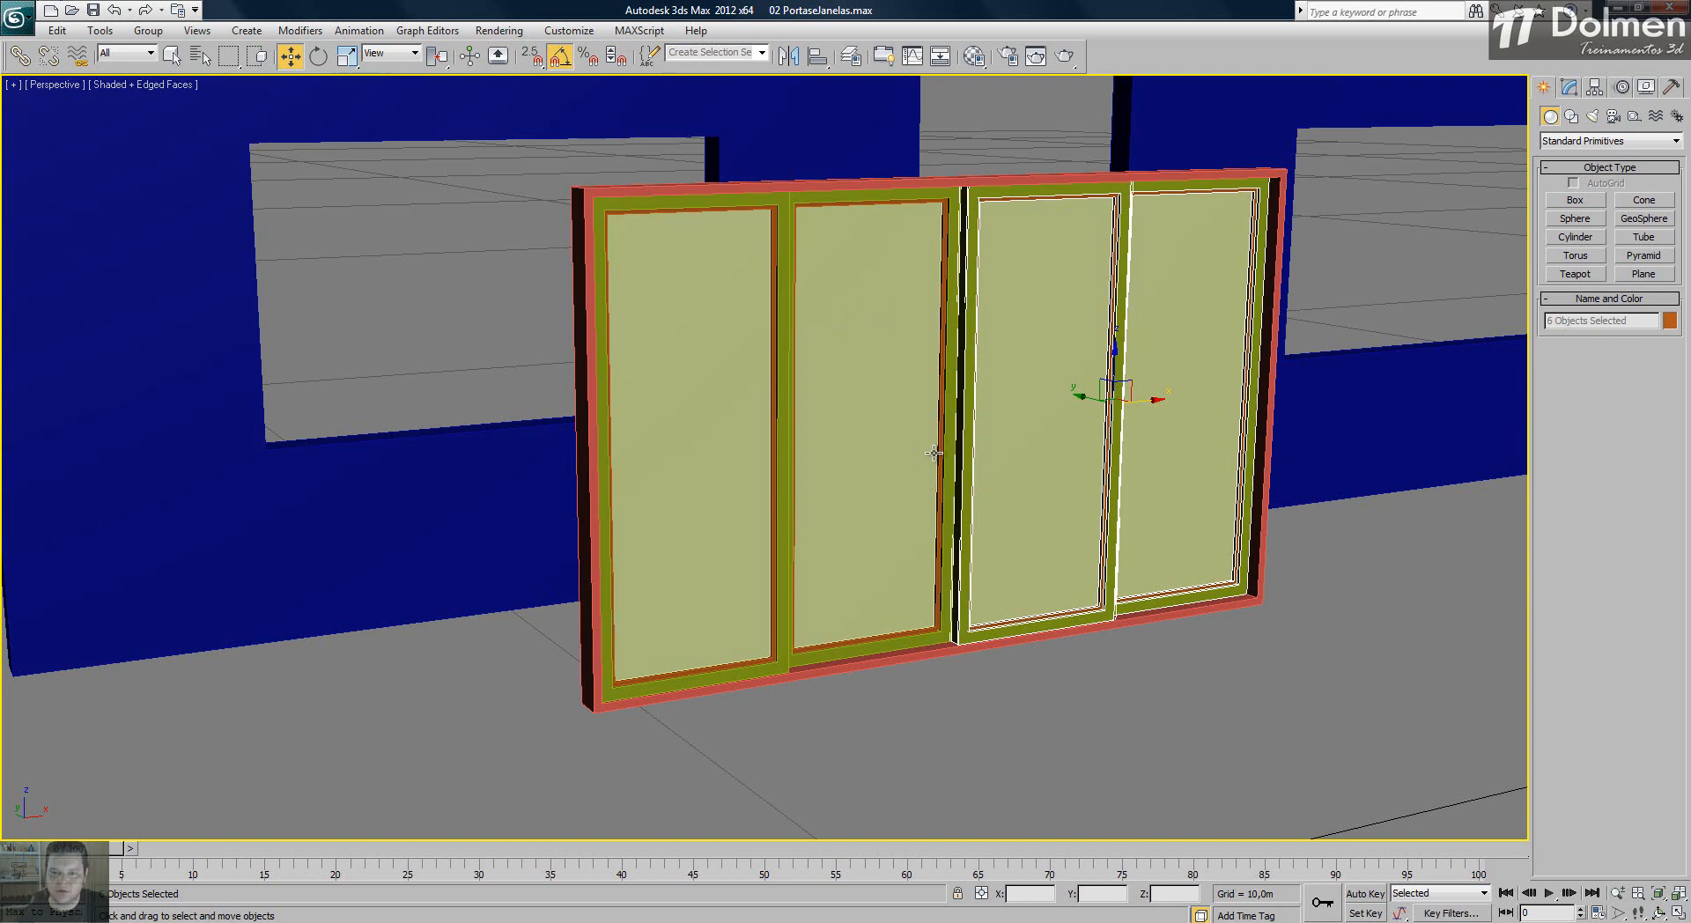
key("ctrl+z")
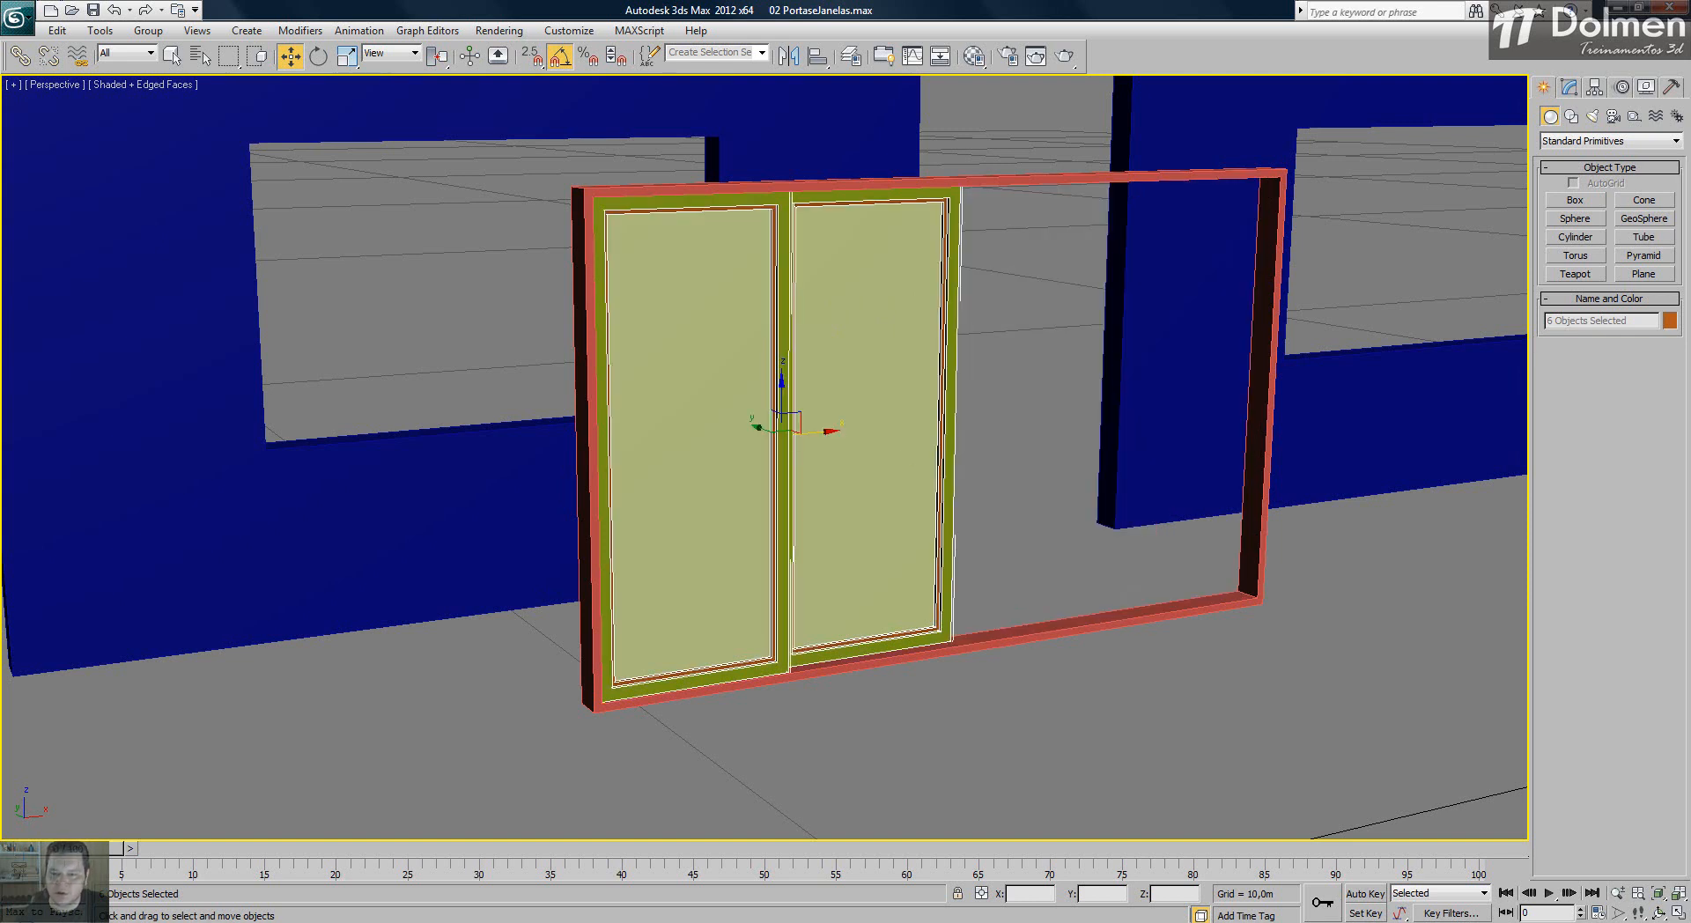
- Mirror the two selected sashes about the X axis in the Front view, as a copy with zero offset
left_click(1678, 913)
middle_click_drag(1159, 179, 1188, 214)
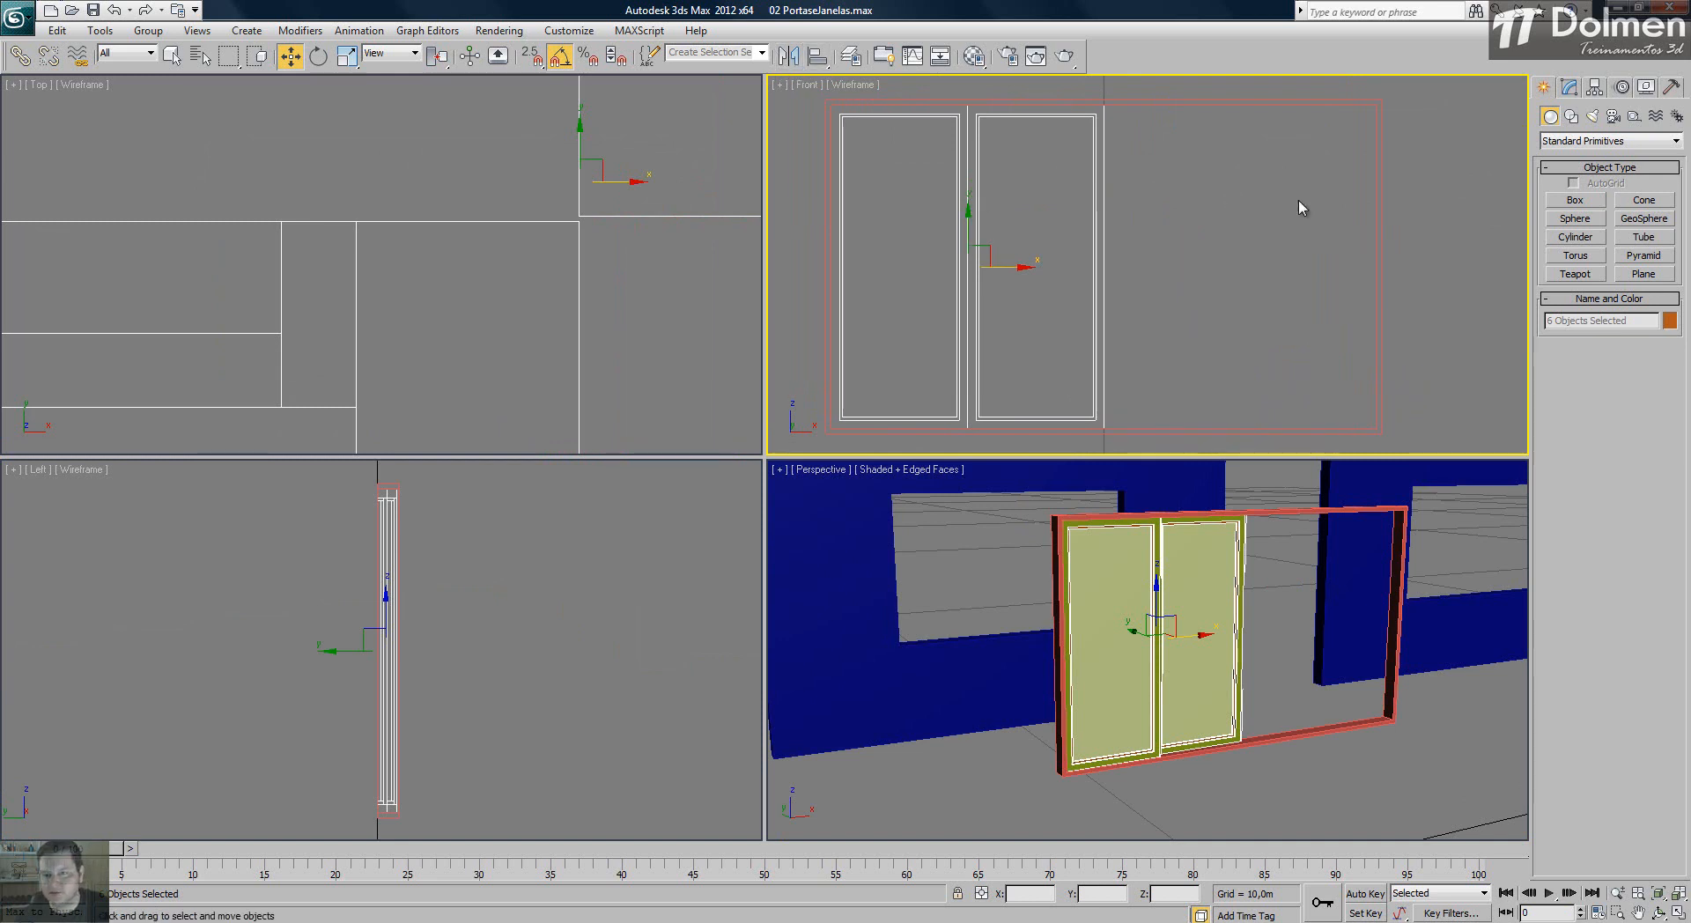
left_click(790, 59)
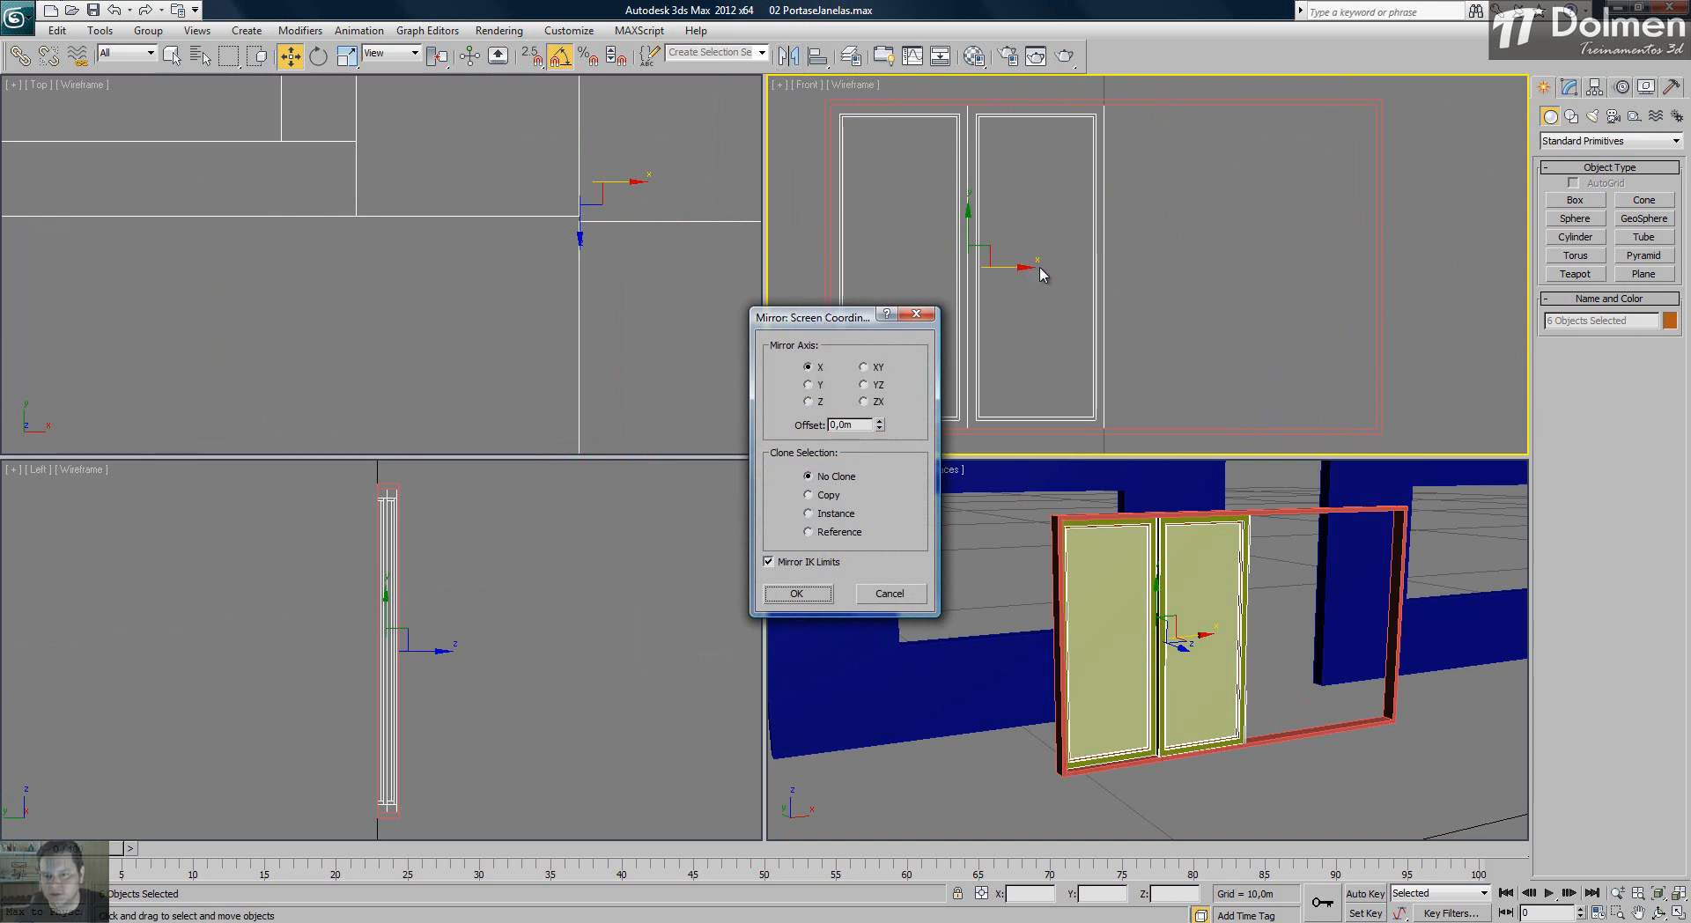
left_click(836, 496)
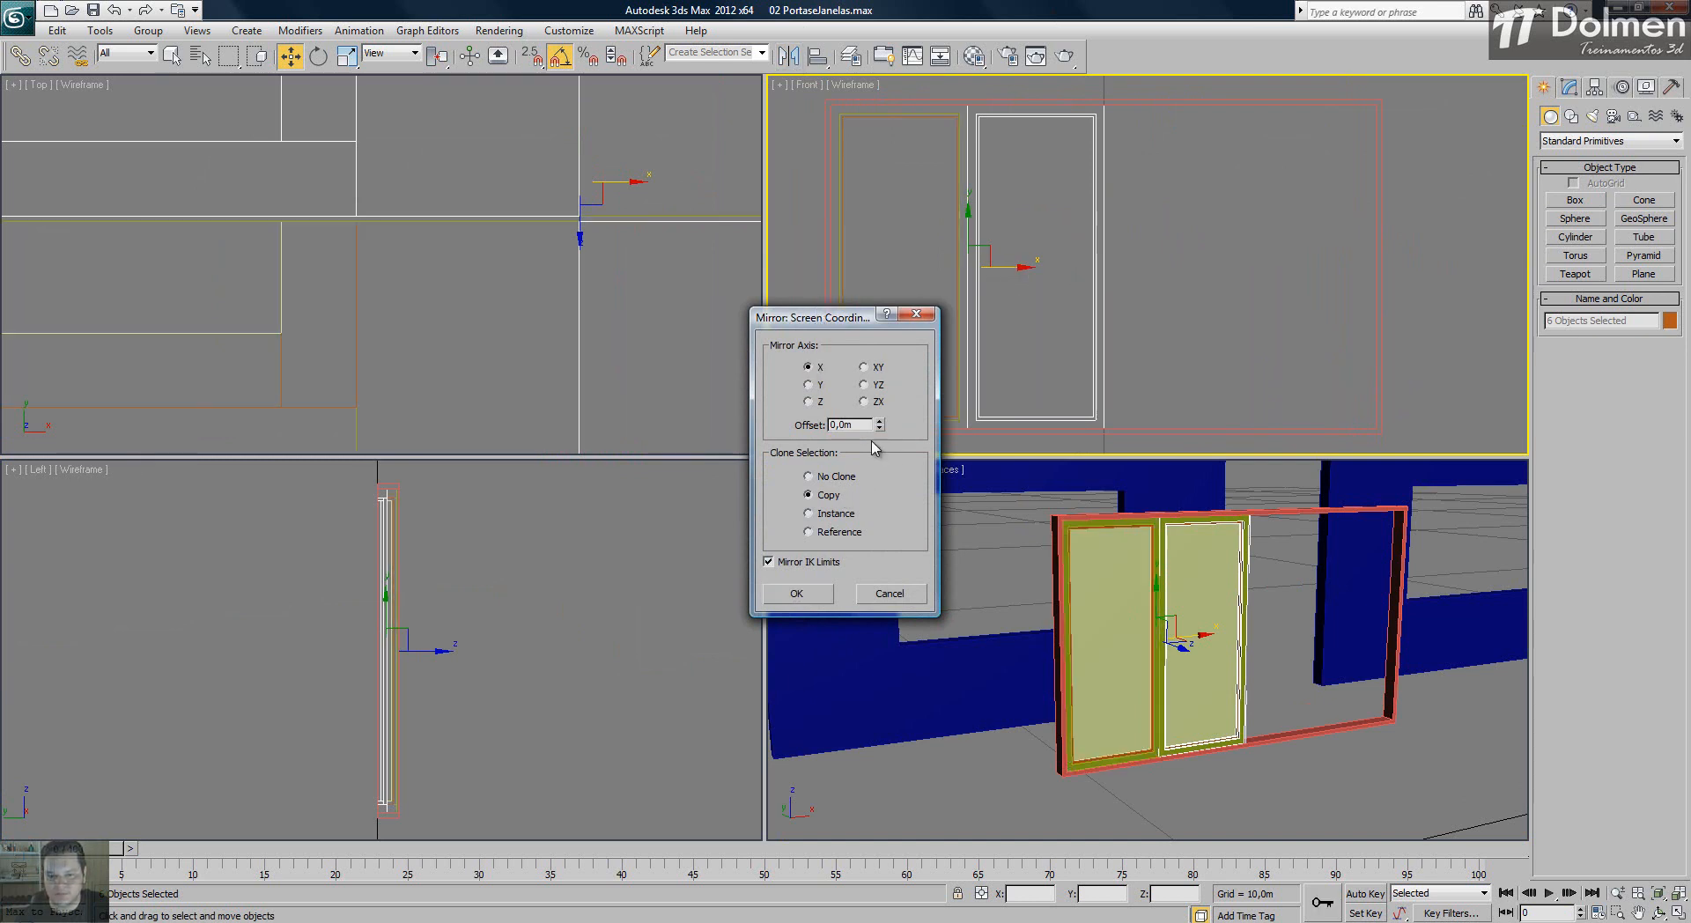
left_click(810, 596)
- Move the mirrored sashes into the frame's right half, snap their left edge against the second sash, and turn snapping off
left_click_drag(1030, 266, 1299, 266)
scroll(1096, 356, "up", 8)
key("s")
left_click_drag(1070, 407, 852, 408)
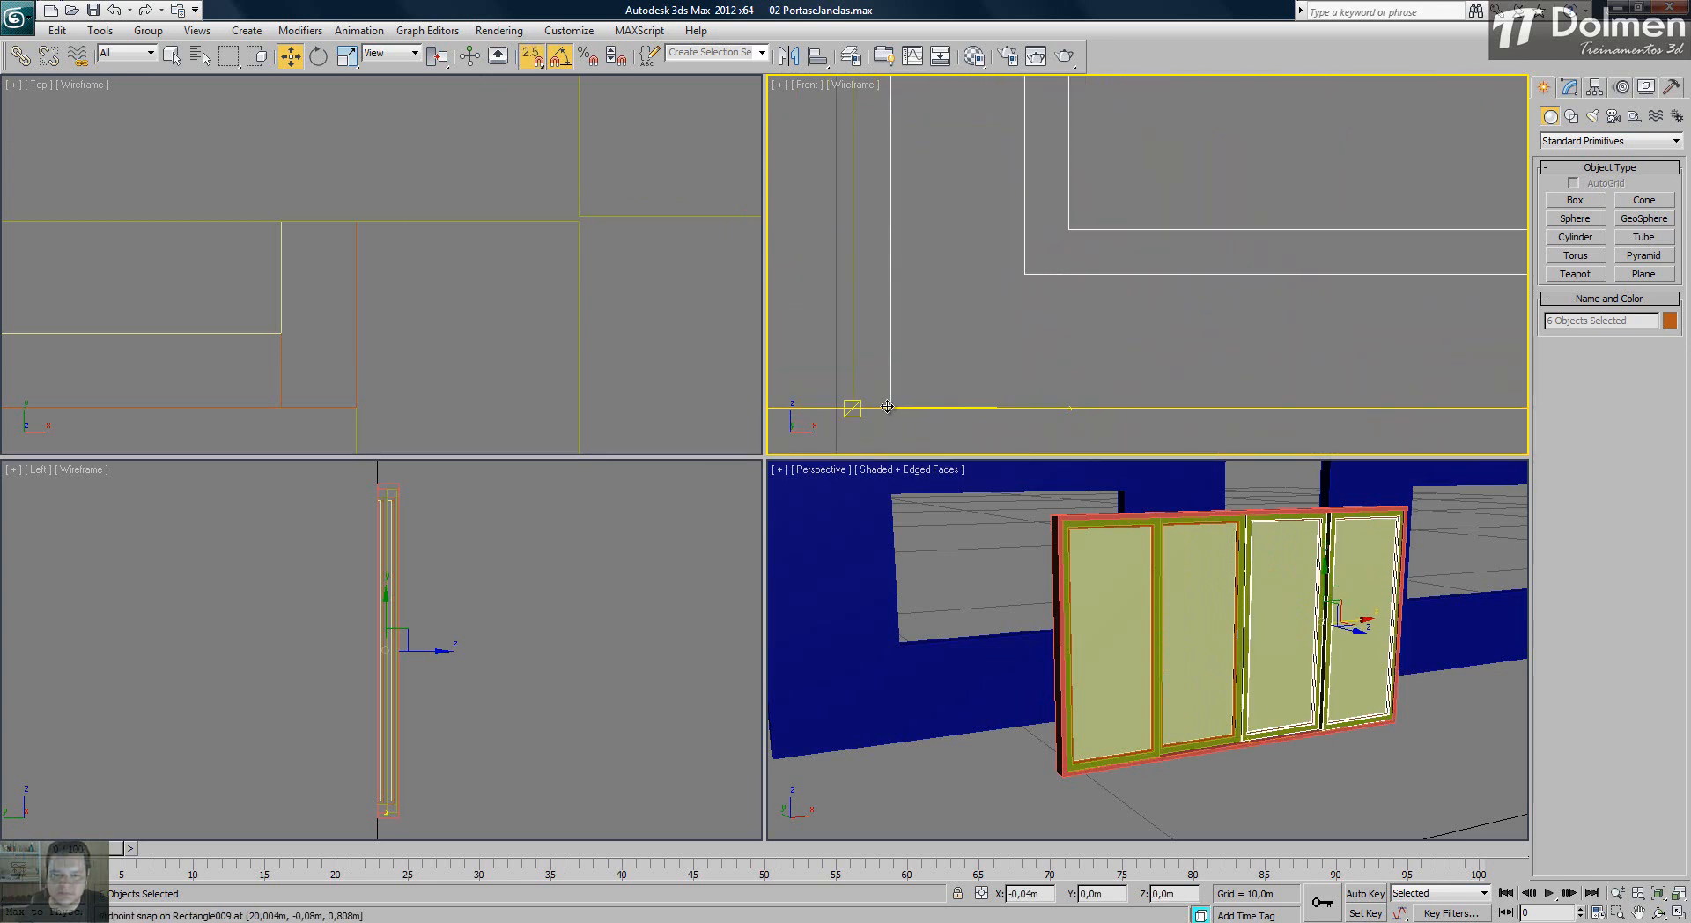
key("s")
- Examine the four-sash window from an angle in the Perspective view, along with the surrounding walls
right_click(1433, 834)
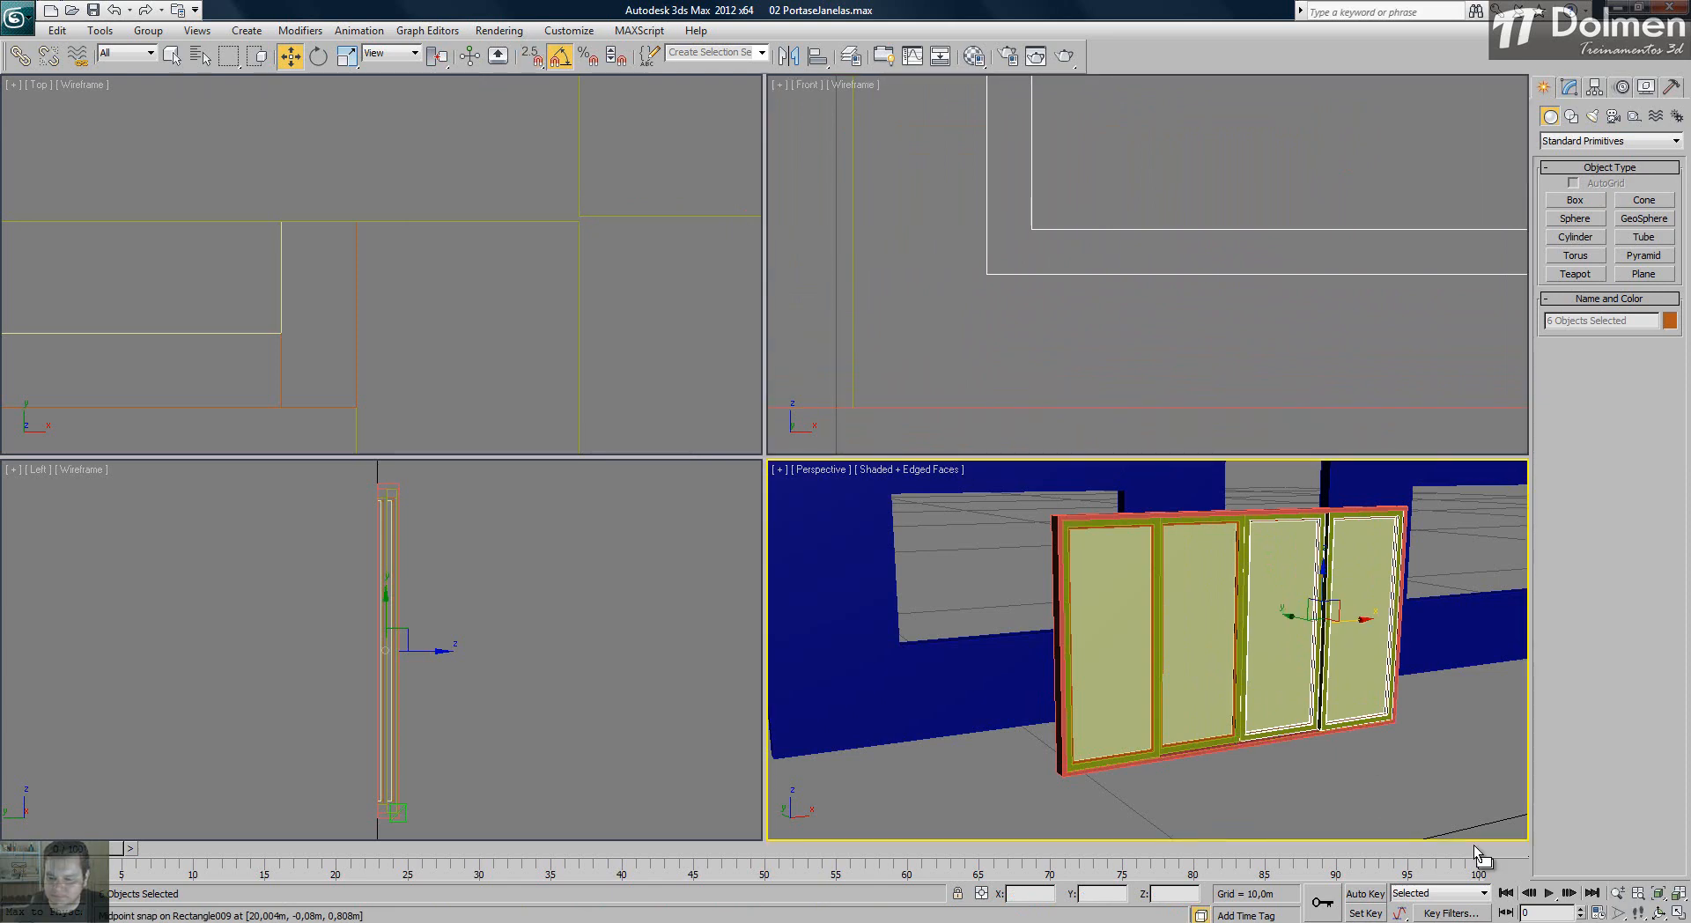
key("alt+w")
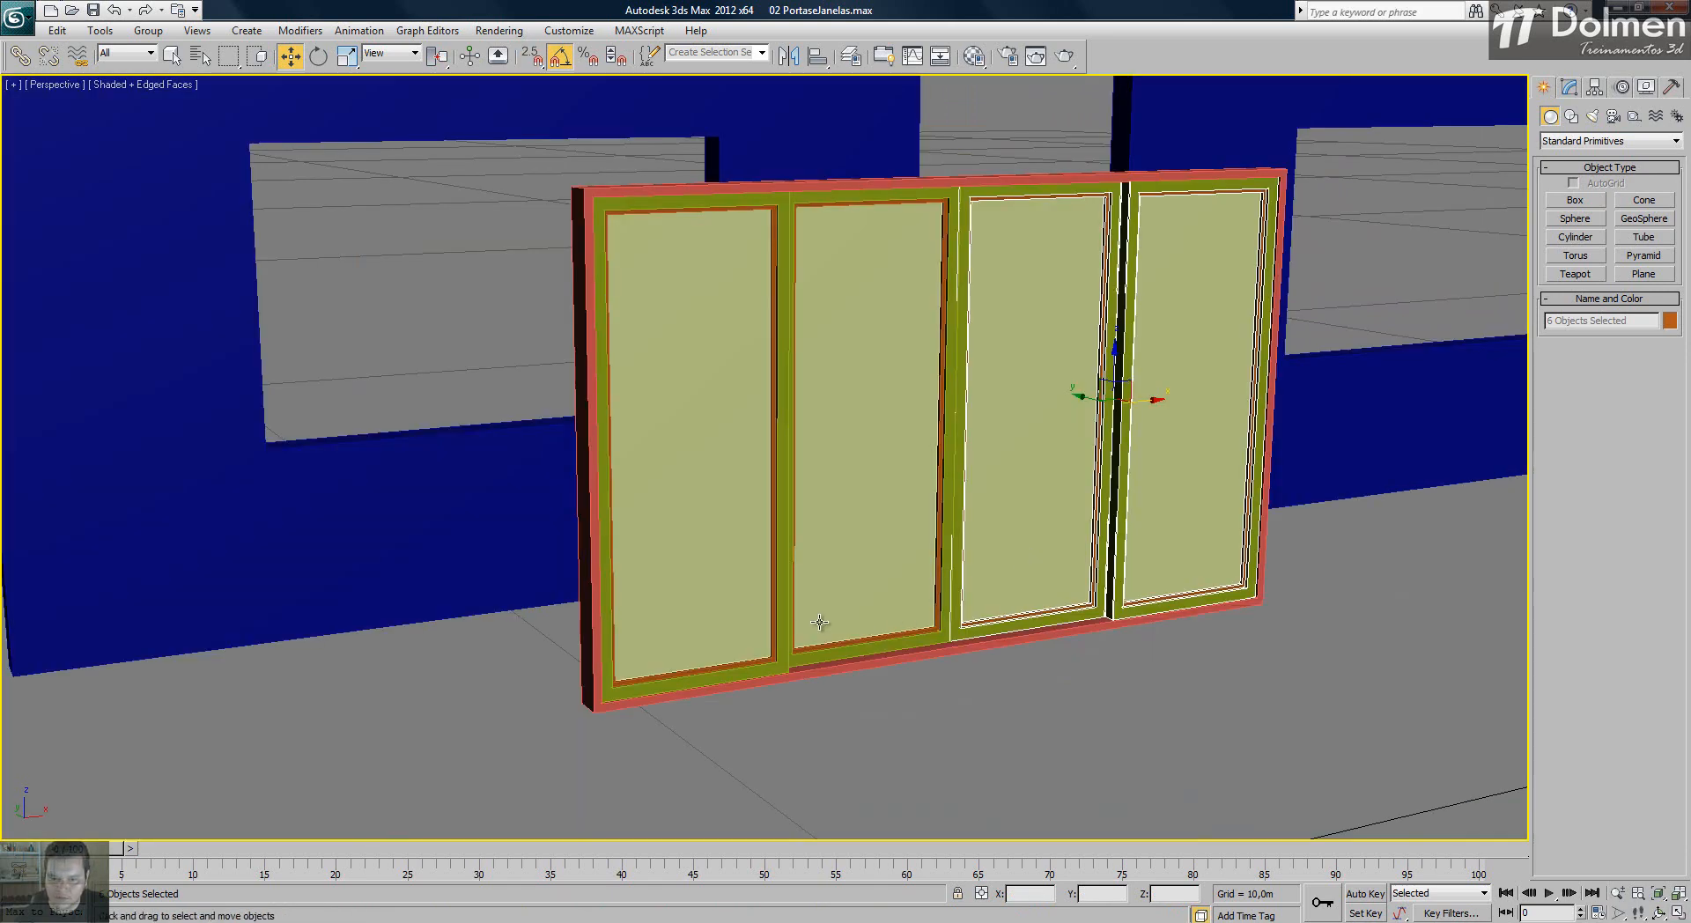
middle_click_drag(1168, 584, 1048, 654, "alt")
scroll(1110, 604, "down", 4)
scroll(1113, 610, "up", 2)
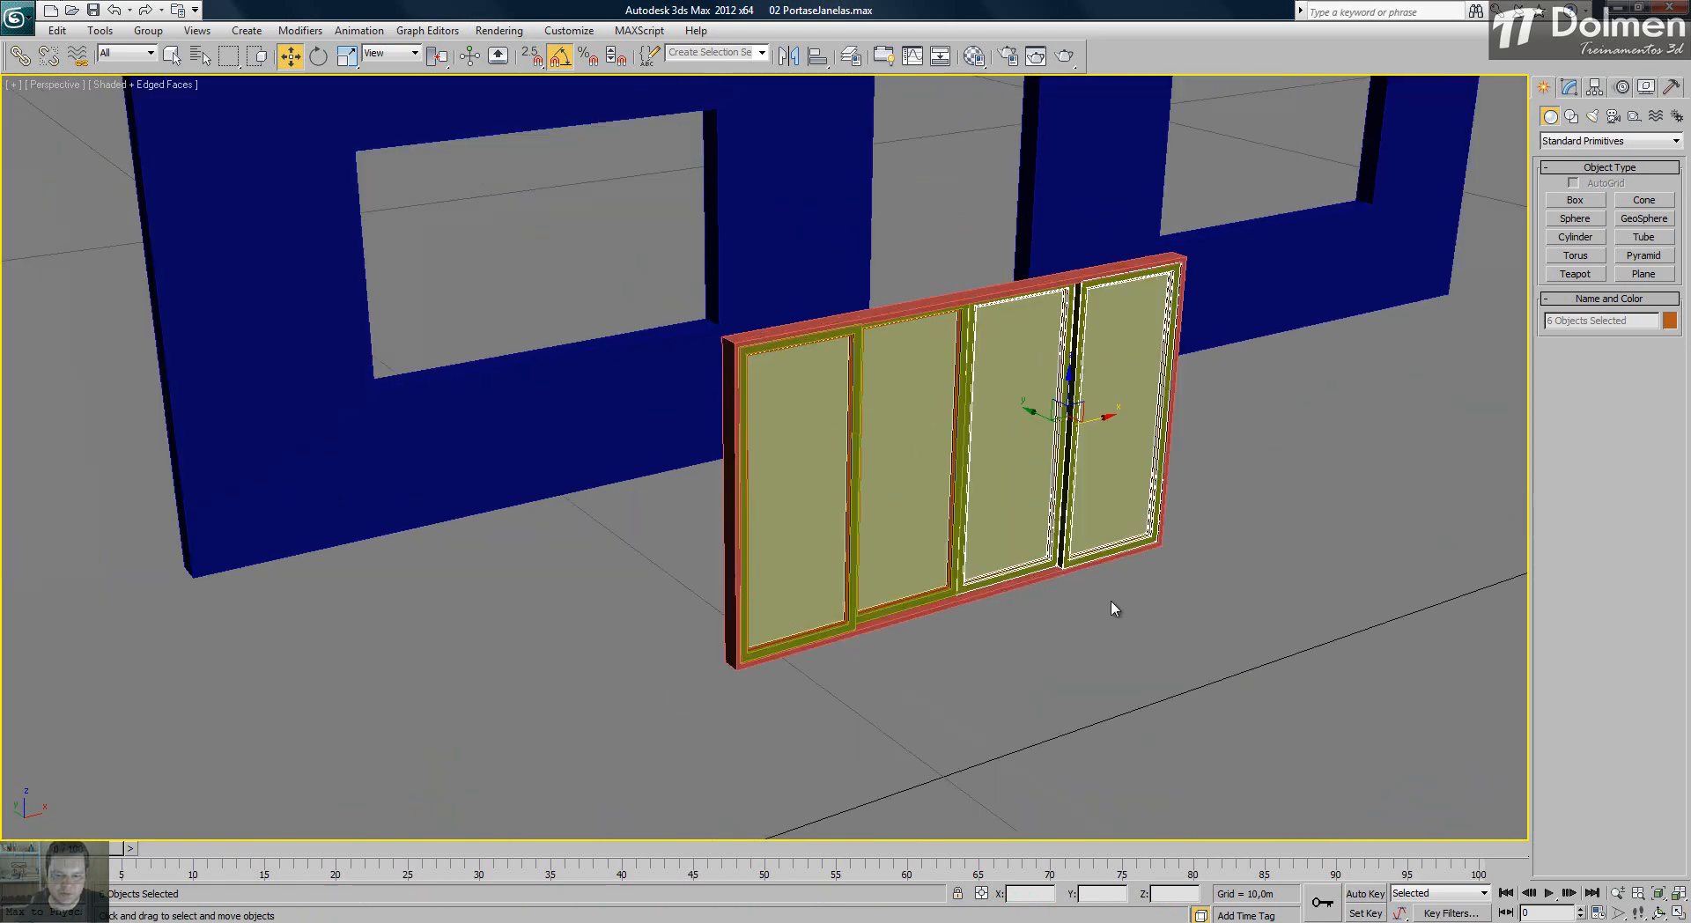
scroll(1060, 604, "down", 4)
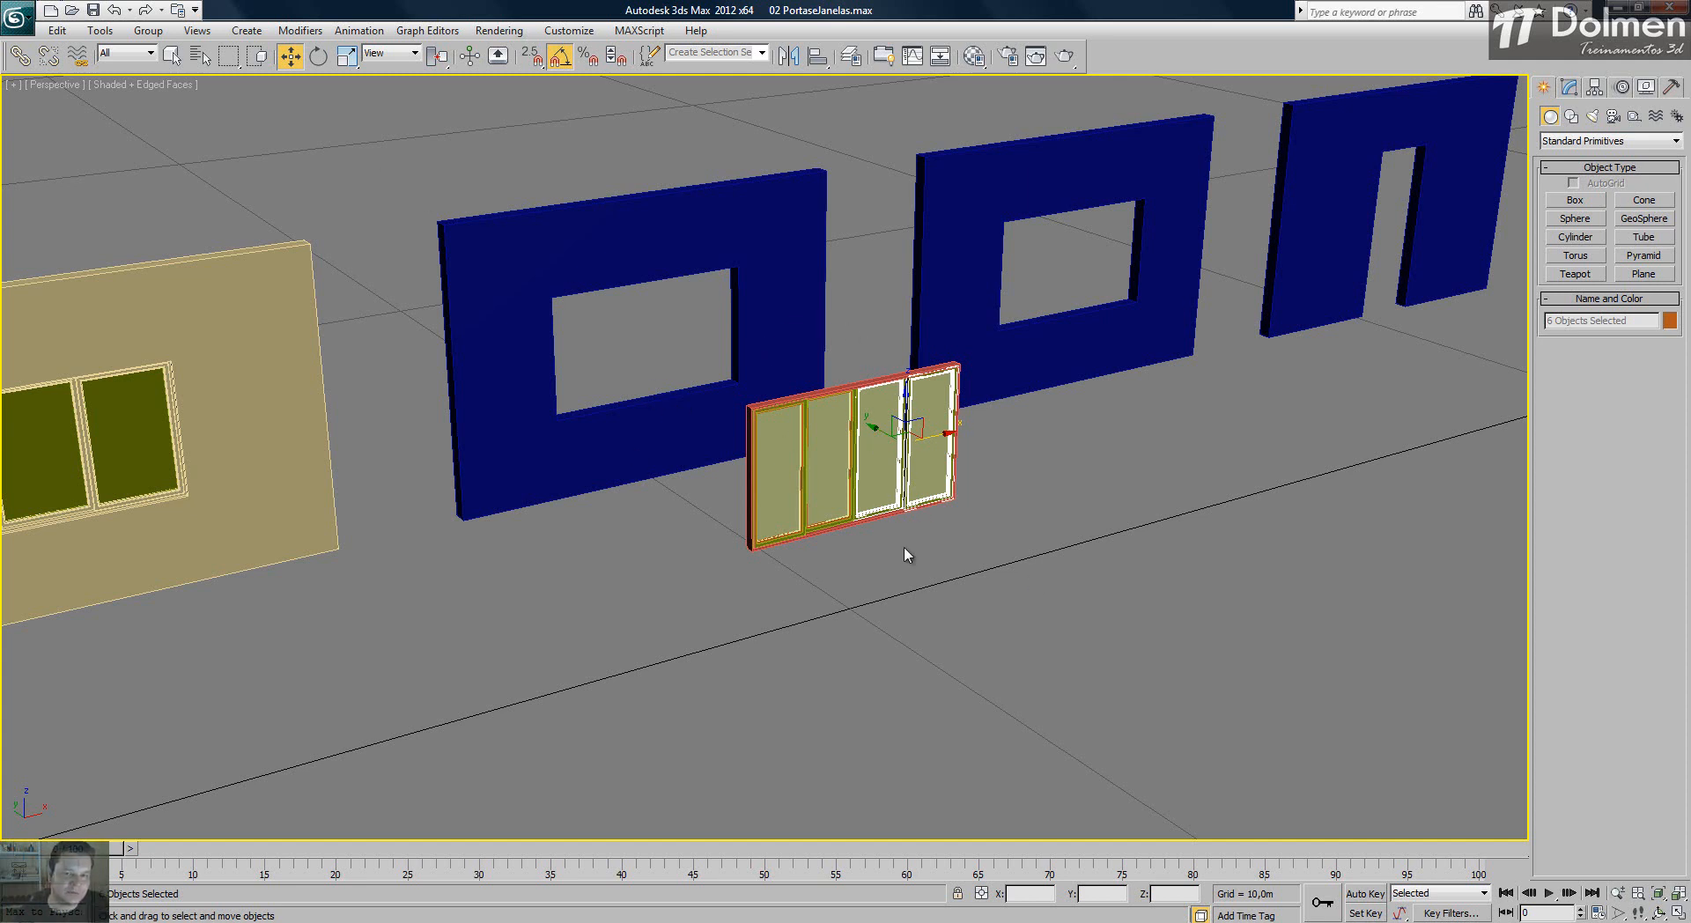
- Select all 13 window pieces and move them in depth in the Top view into the wall opening behind them
key("alt+w")
right_click(525, 237)
scroll(551, 238, "down", 5)
scroll(550, 235, "down", 2)
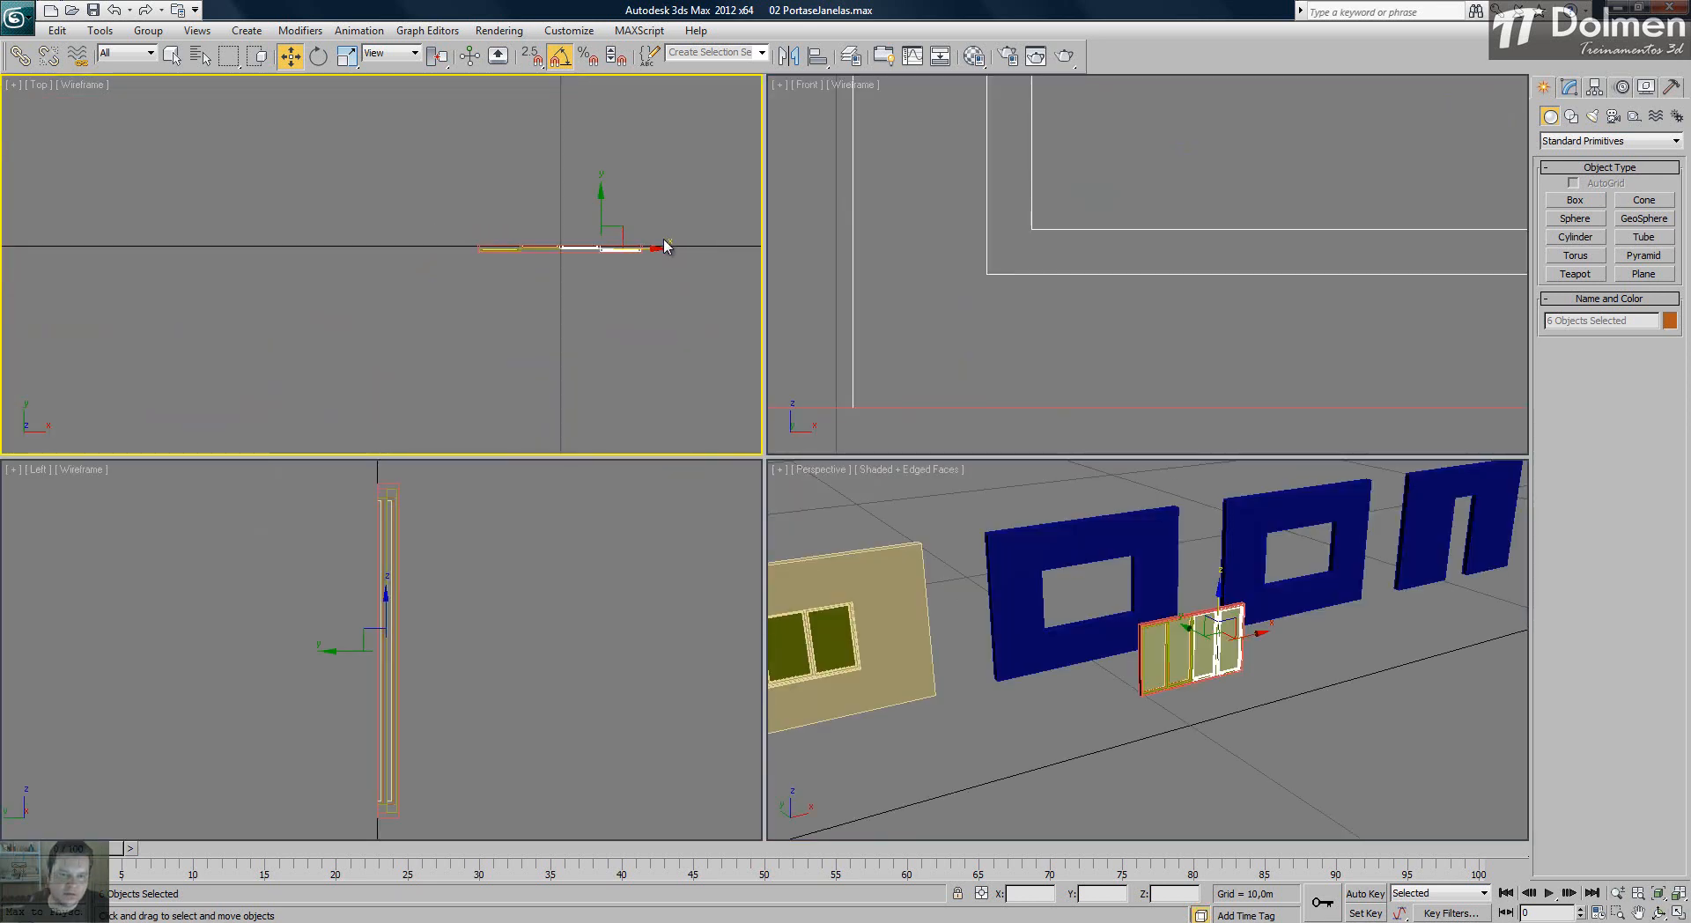
left_click_drag(461, 284, 459, 285)
scroll(574, 269, "down", 3)
middle_click_drag(581, 250, 572, 332)
left_click_drag(553, 311, 570, 163)
scroll(566, 173, "up", 6)
left_click_drag(493, 308, 509, 262)
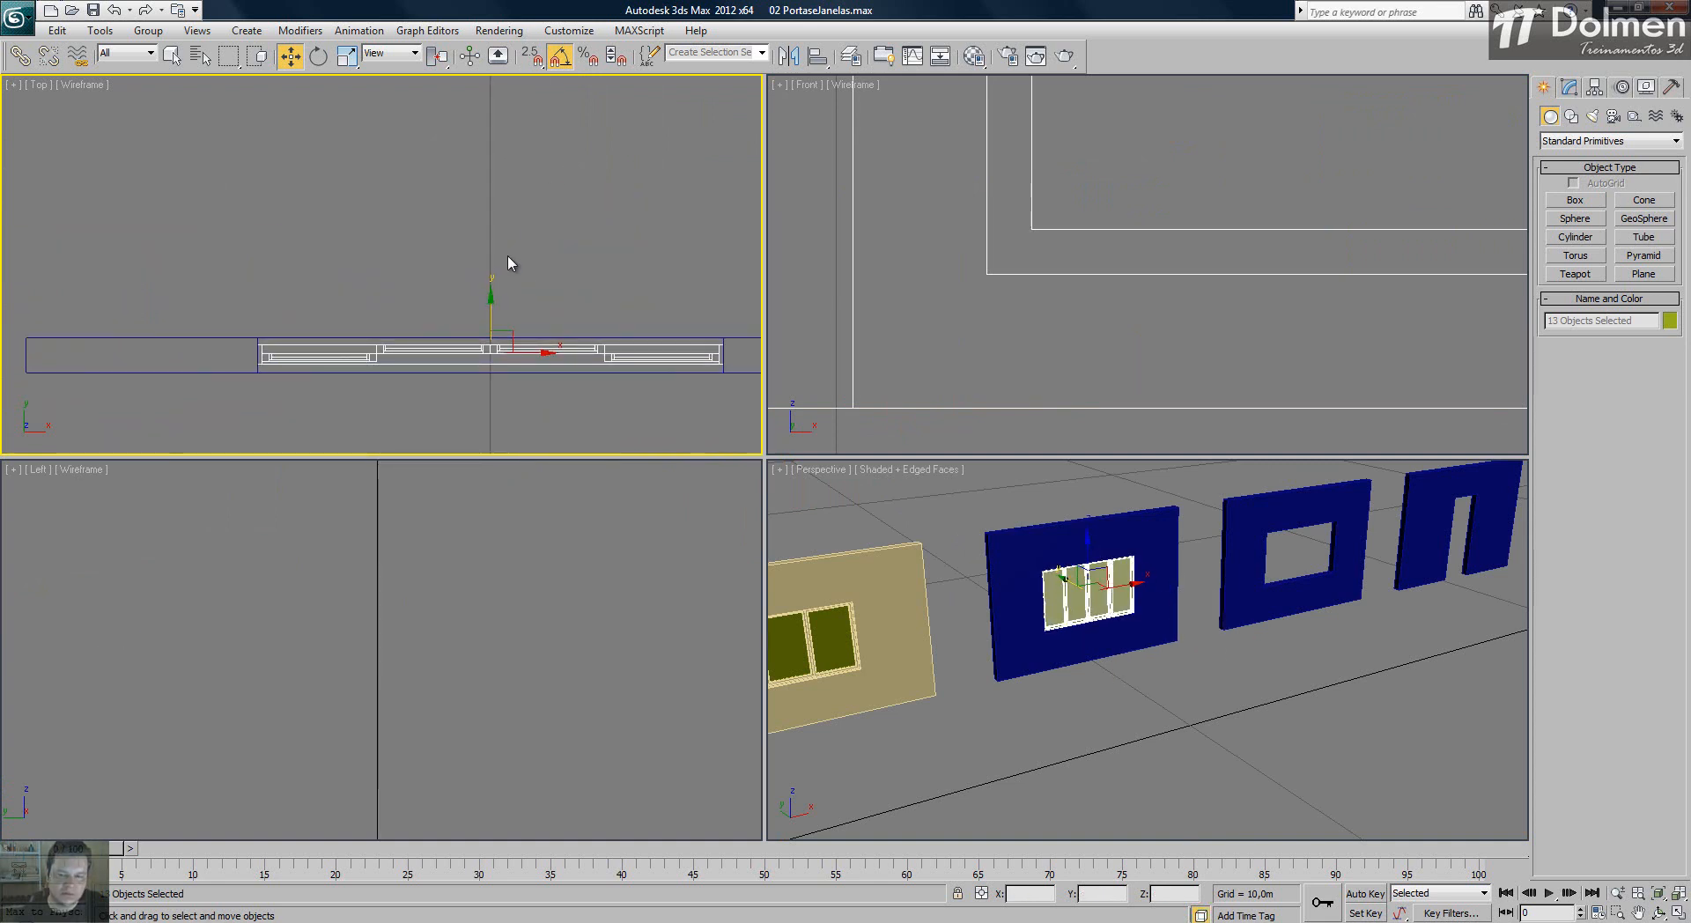
- Select the window's 13 pieces without the wall and make one copy in the next wall's opening in the Top view
left_click(1126, 689)
middle_click_drag(1206, 649, 1109, 679)
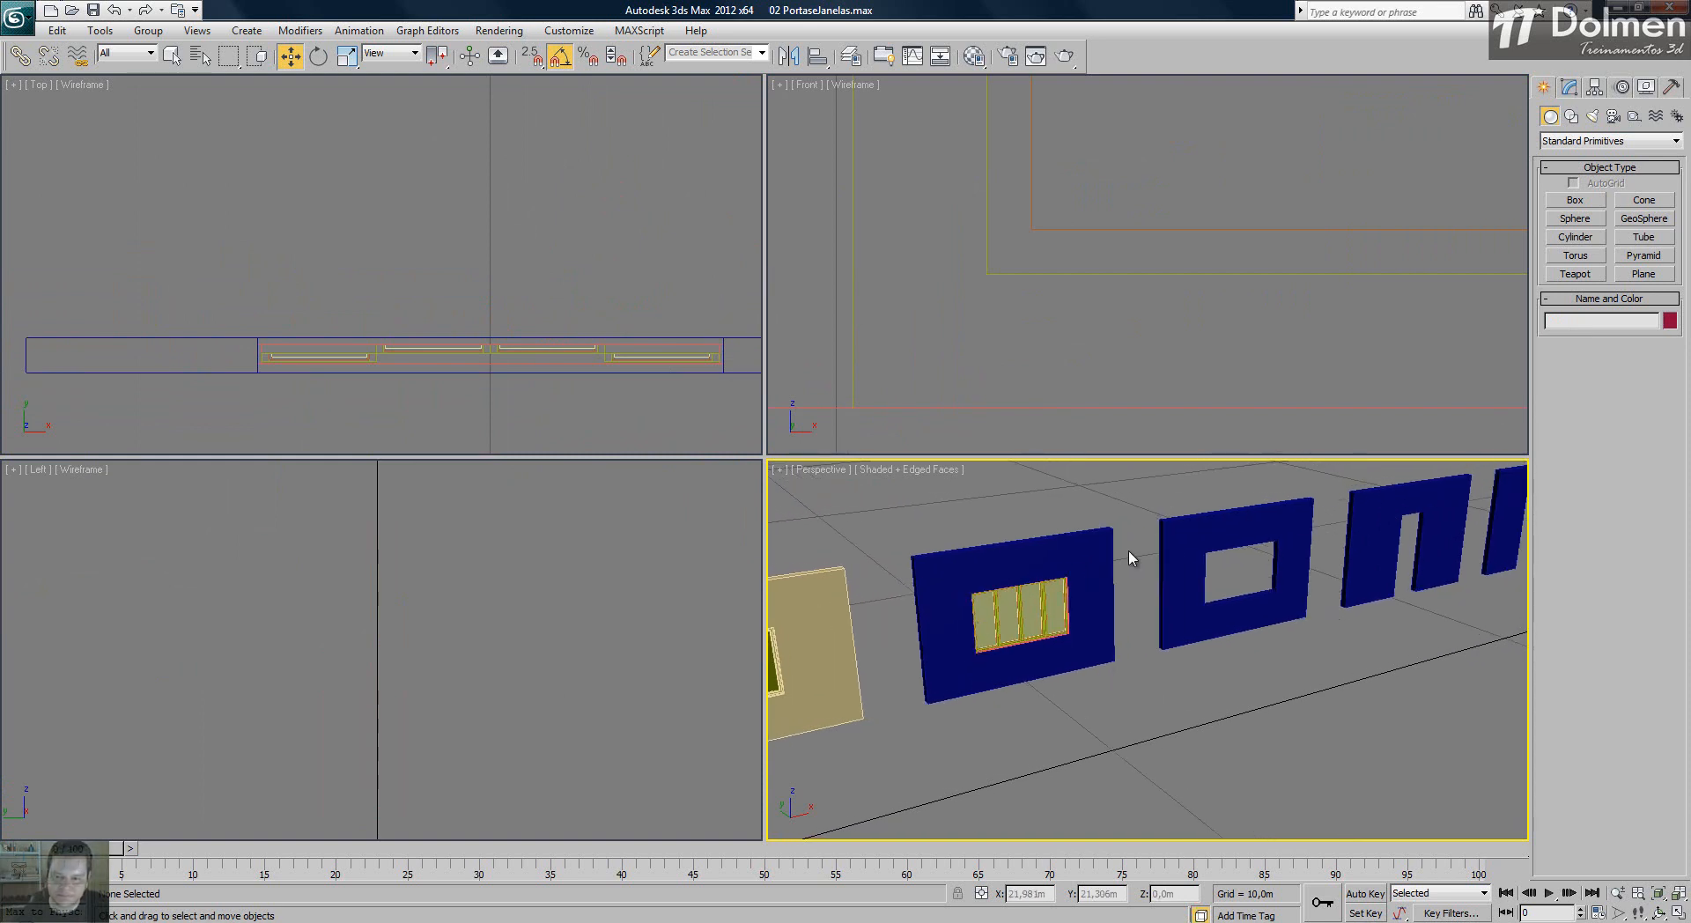
right_click(1237, 702)
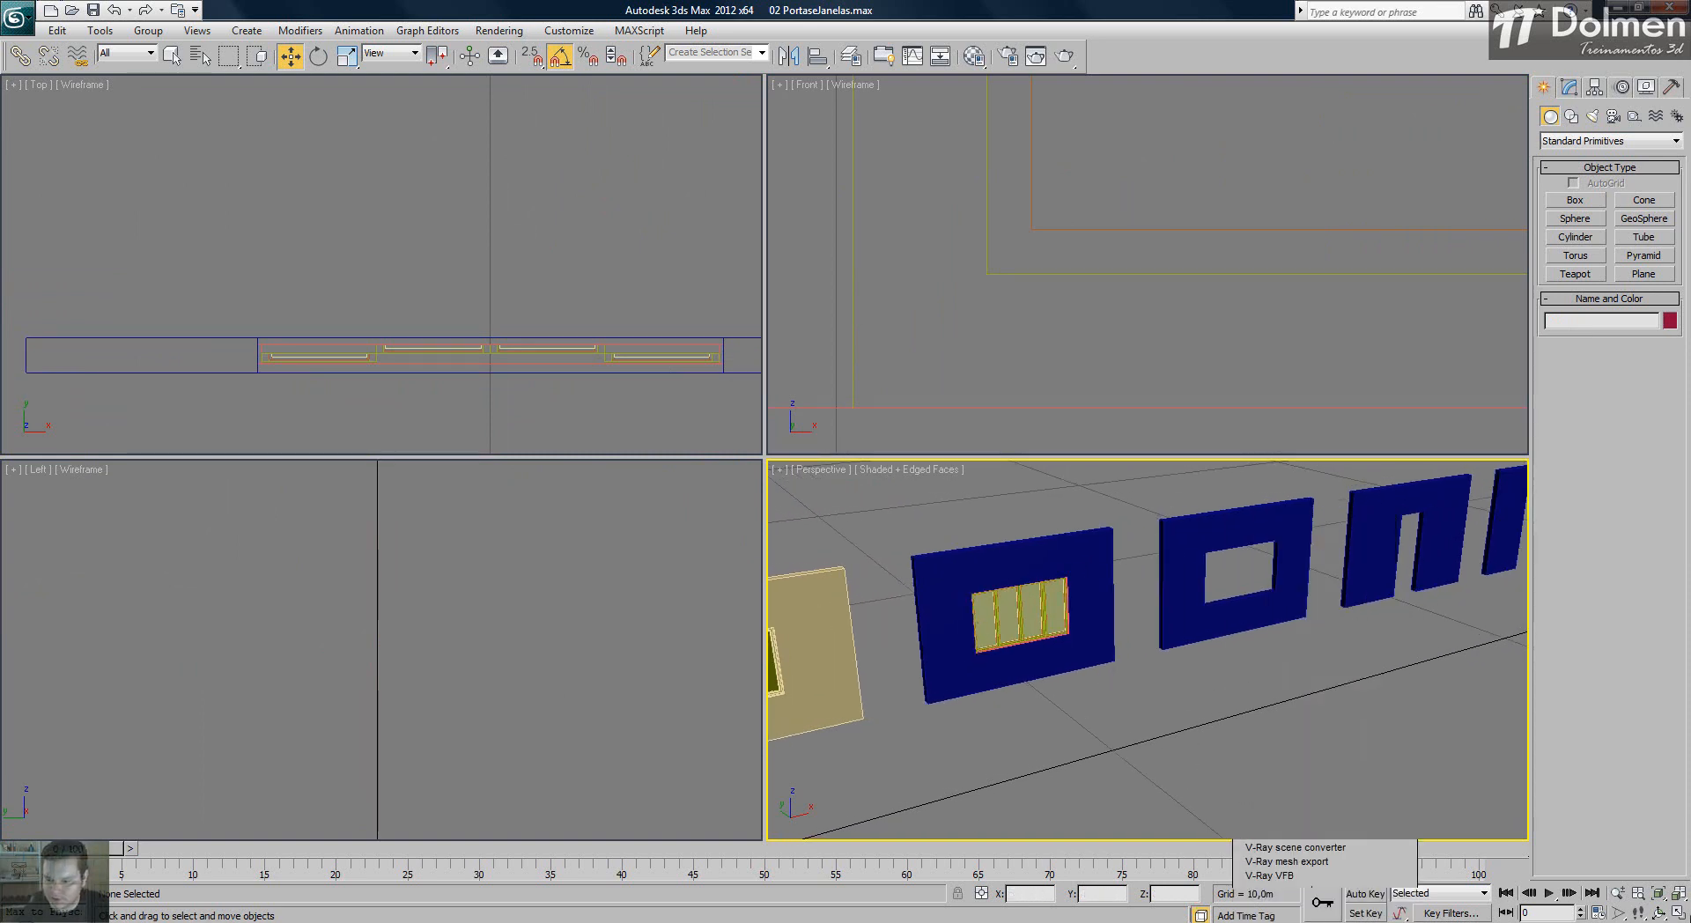
left_click(1677, 913)
scroll(487, 313, "up", 4)
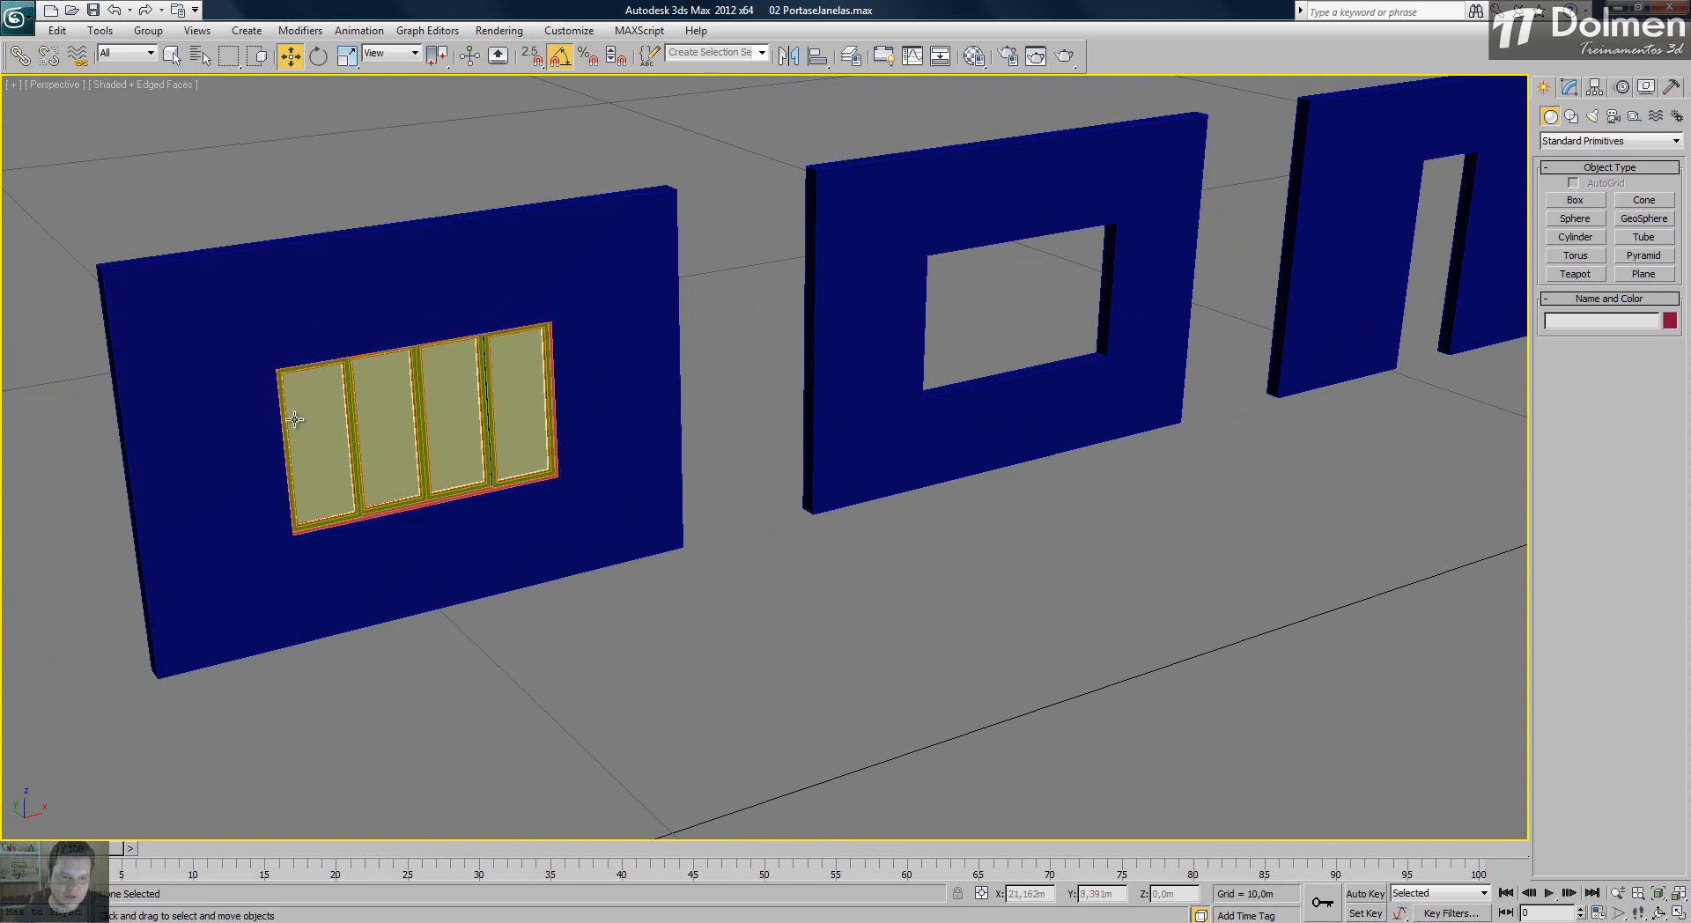
left_click(1678, 912)
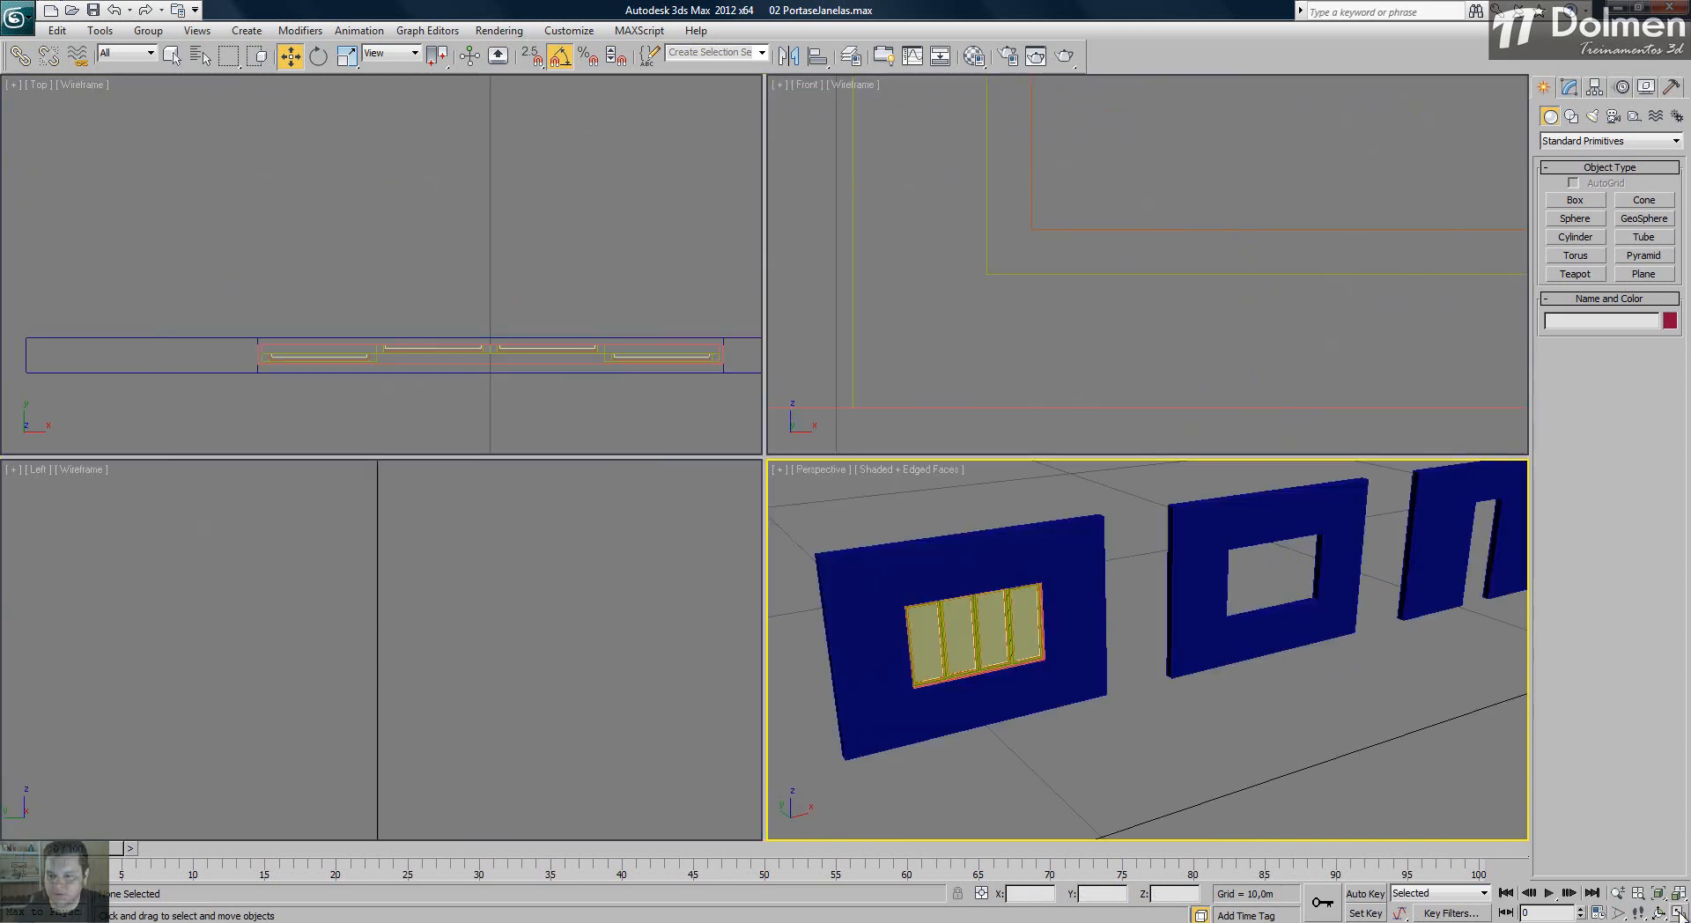
left_click(531, 214)
left_click_drag(627, 332, 603, 318)
left_click_drag(370, 199, 376, 282, "alt")
middle_click_drag(551, 281, 220, 290)
left_click_drag(211, 249, 644, 281, "shift")
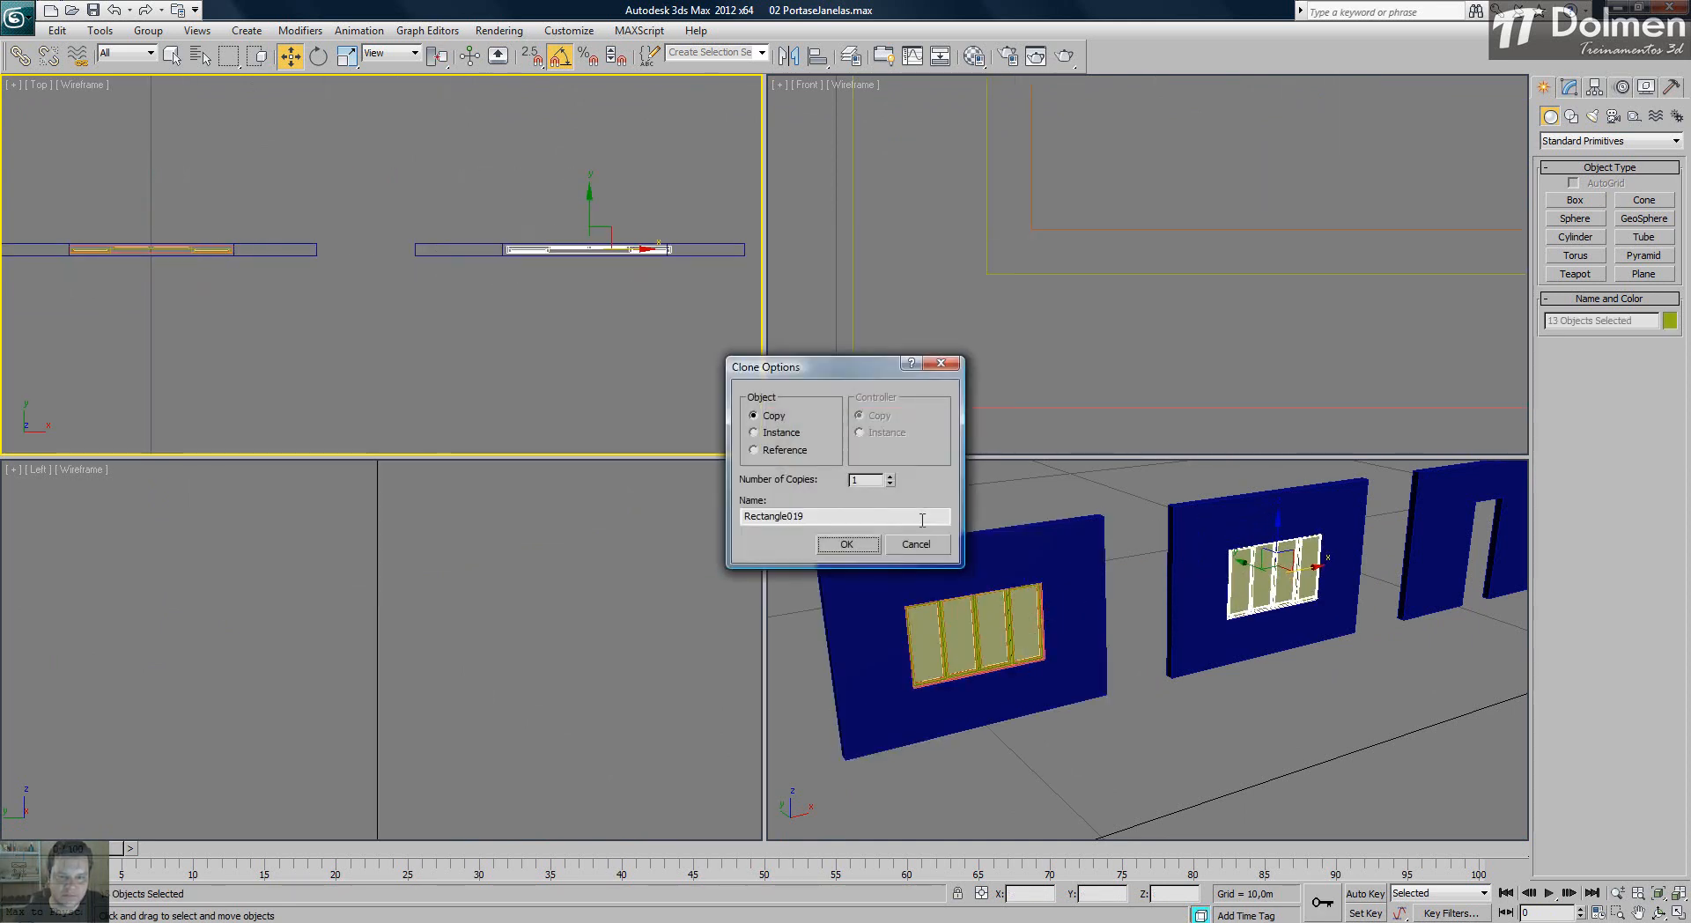
left_click(847, 545)
- Turn snapping on and snap the copied window's left edge to the side of its wall opening
scroll(526, 284, "up", 10)
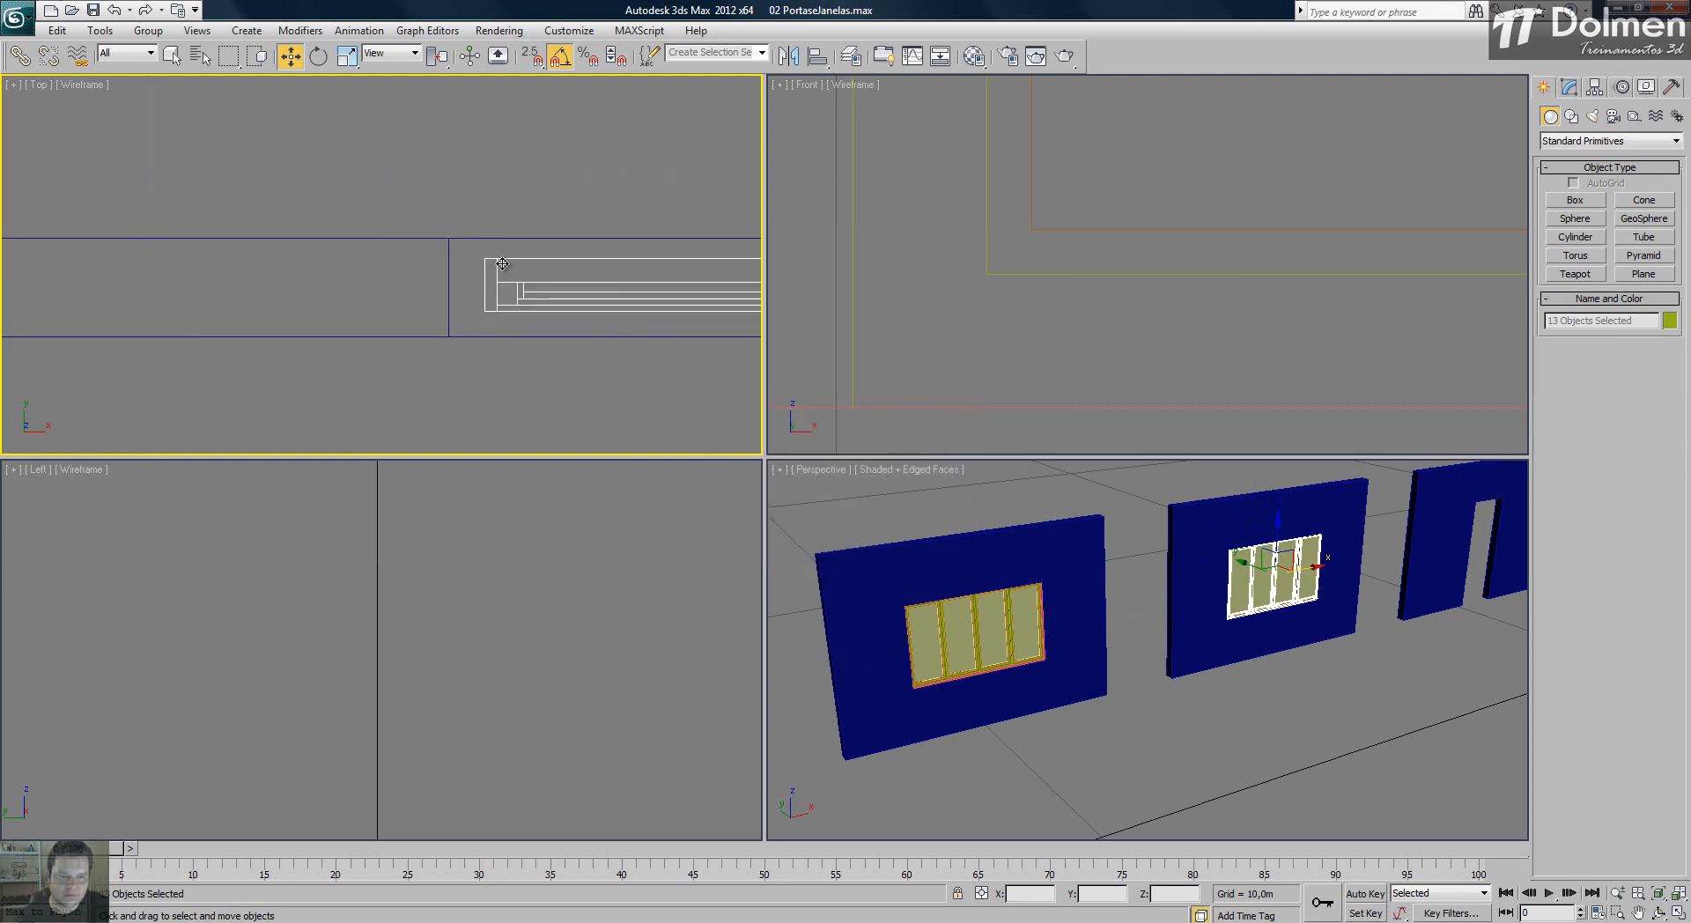
scroll(496, 277, "down", 3)
key("s")
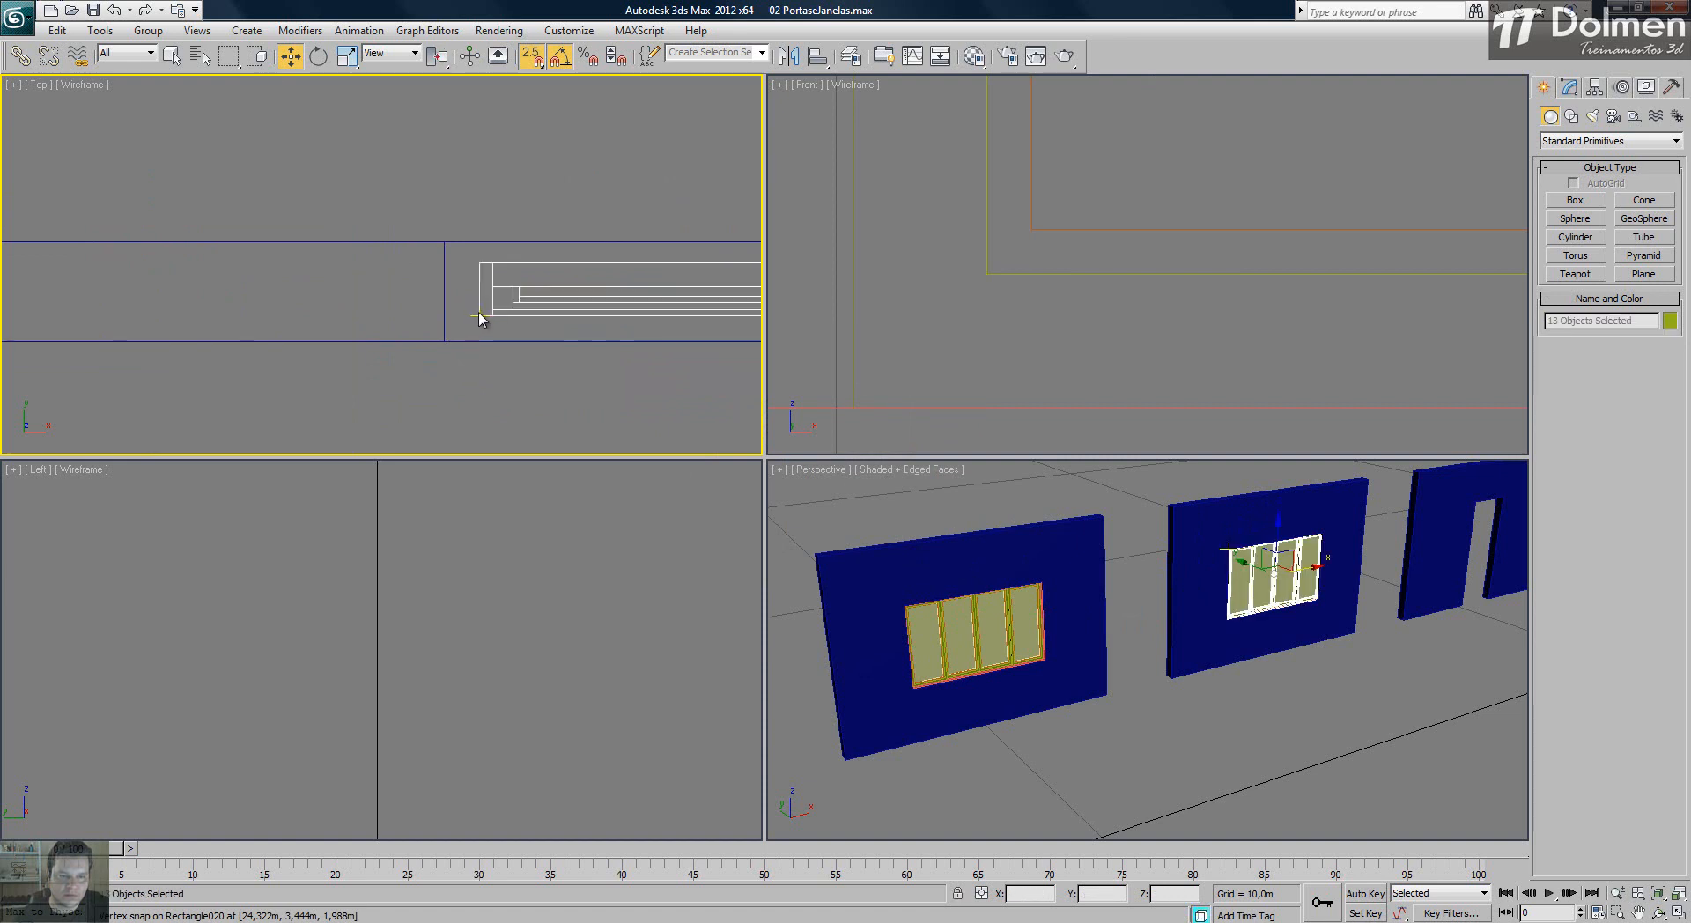
left_click_drag(469, 315, 445, 315)
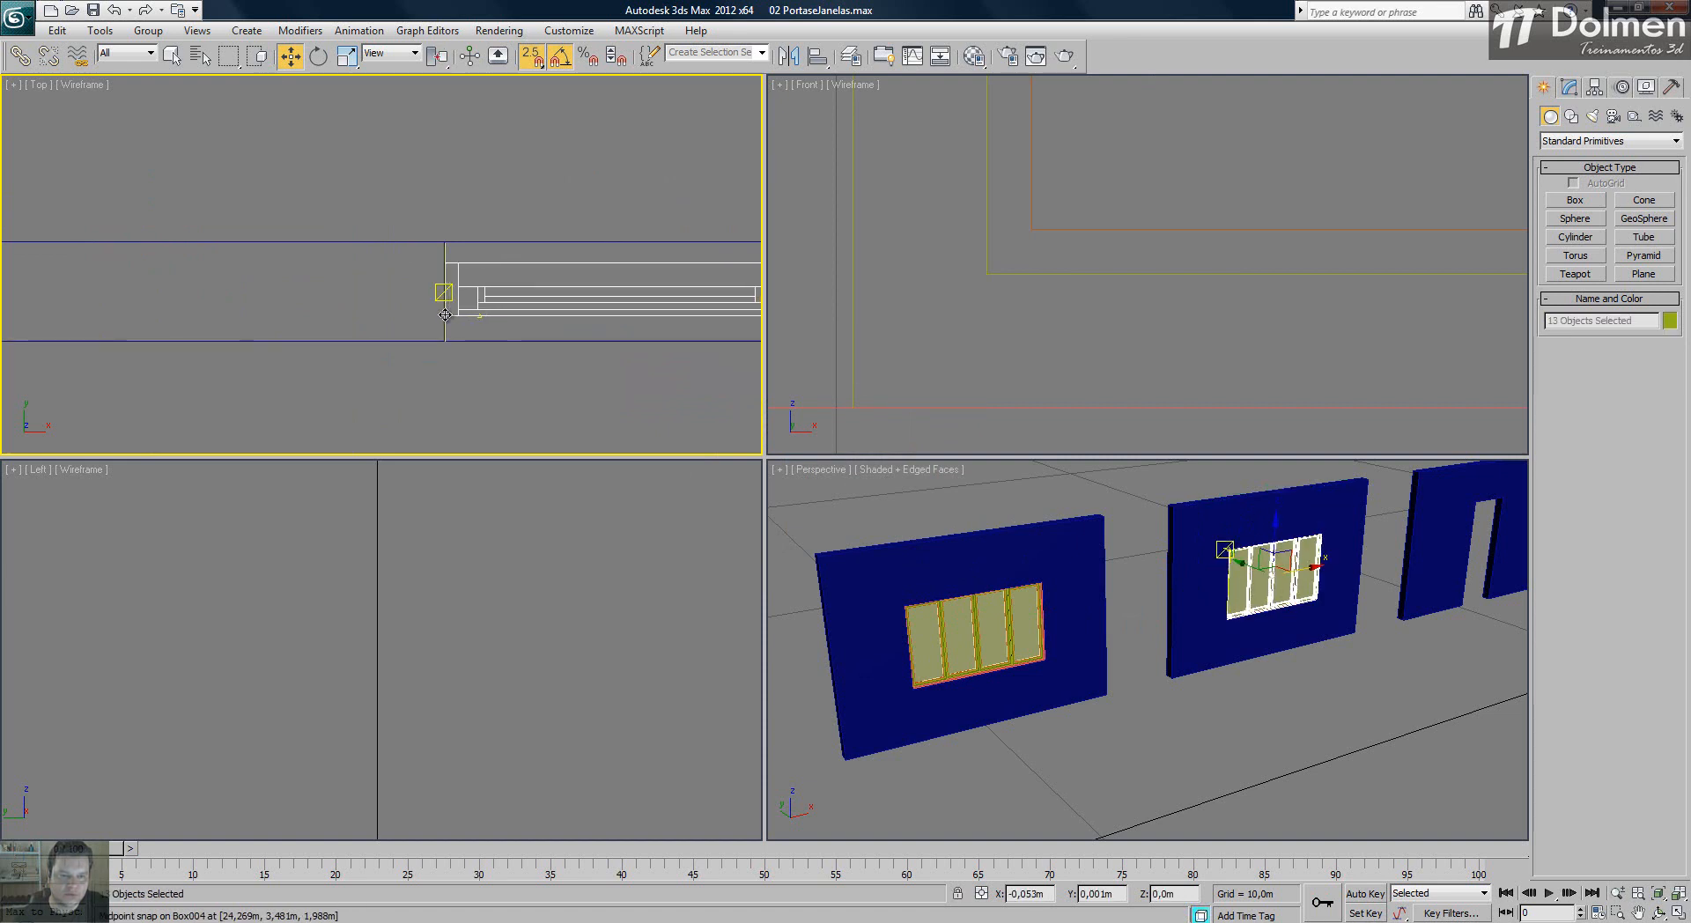
right_click(1048, 606)
right_click(1198, 747)
left_click(1125, 689)
left_click(1679, 913)
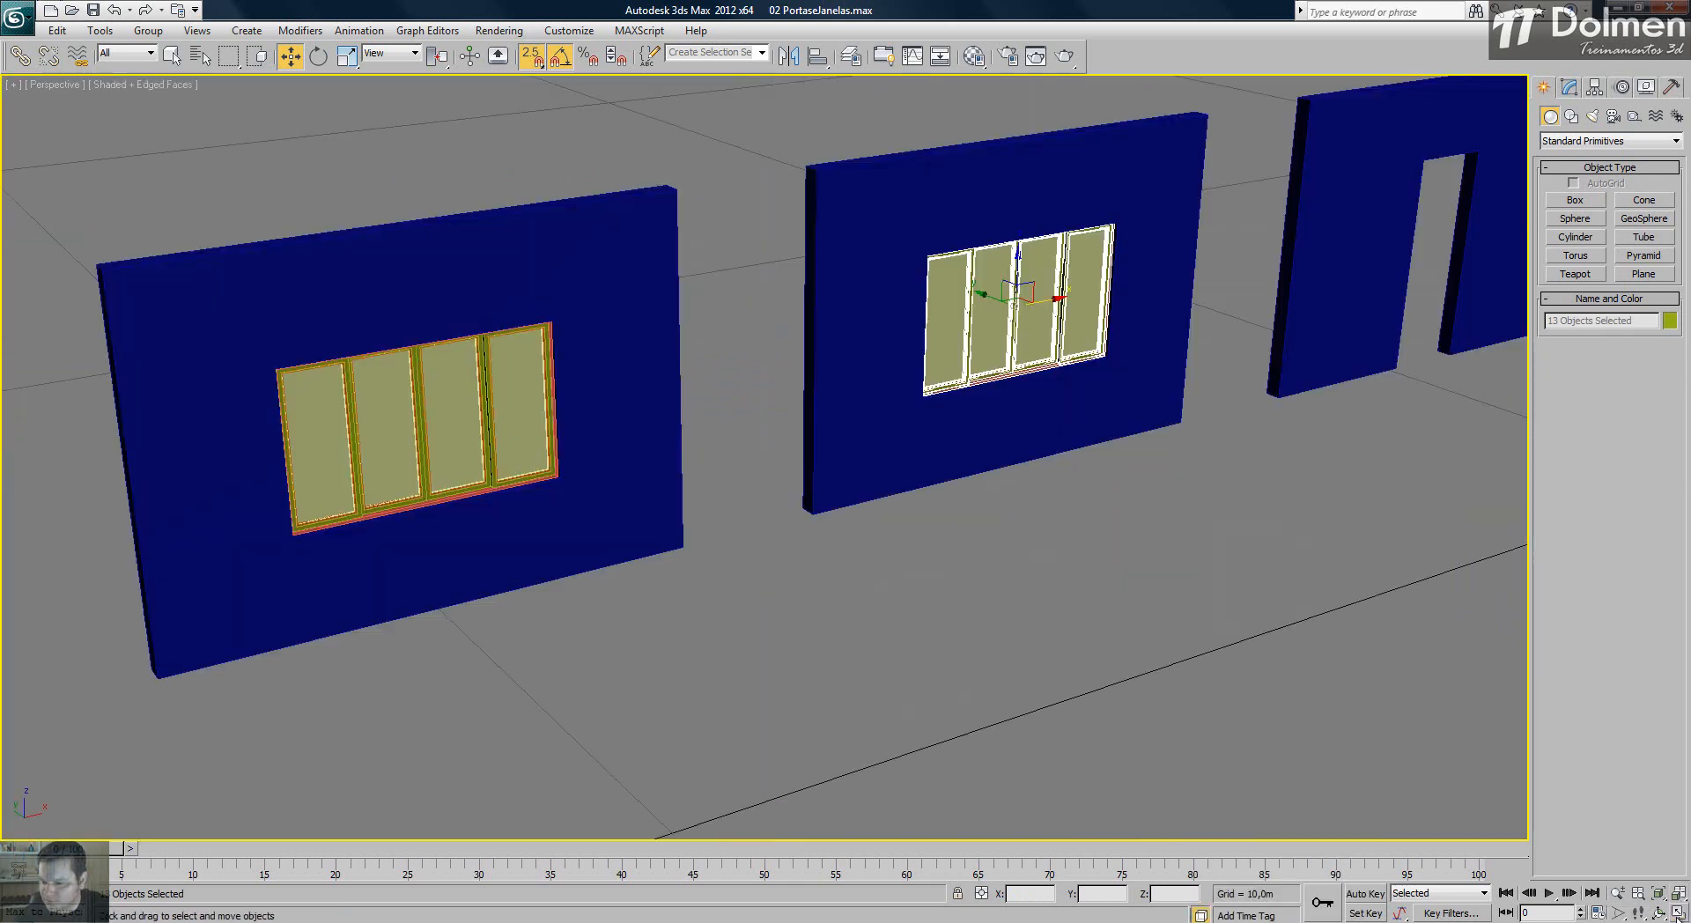
- Delete the glass panes from all four sashes of the copied window
middle_click_drag(1038, 384, 781, 509)
scroll(776, 450, "up", 3)
scroll(776, 450, "up", 3)
middle_click_drag(776, 450, 203, 656)
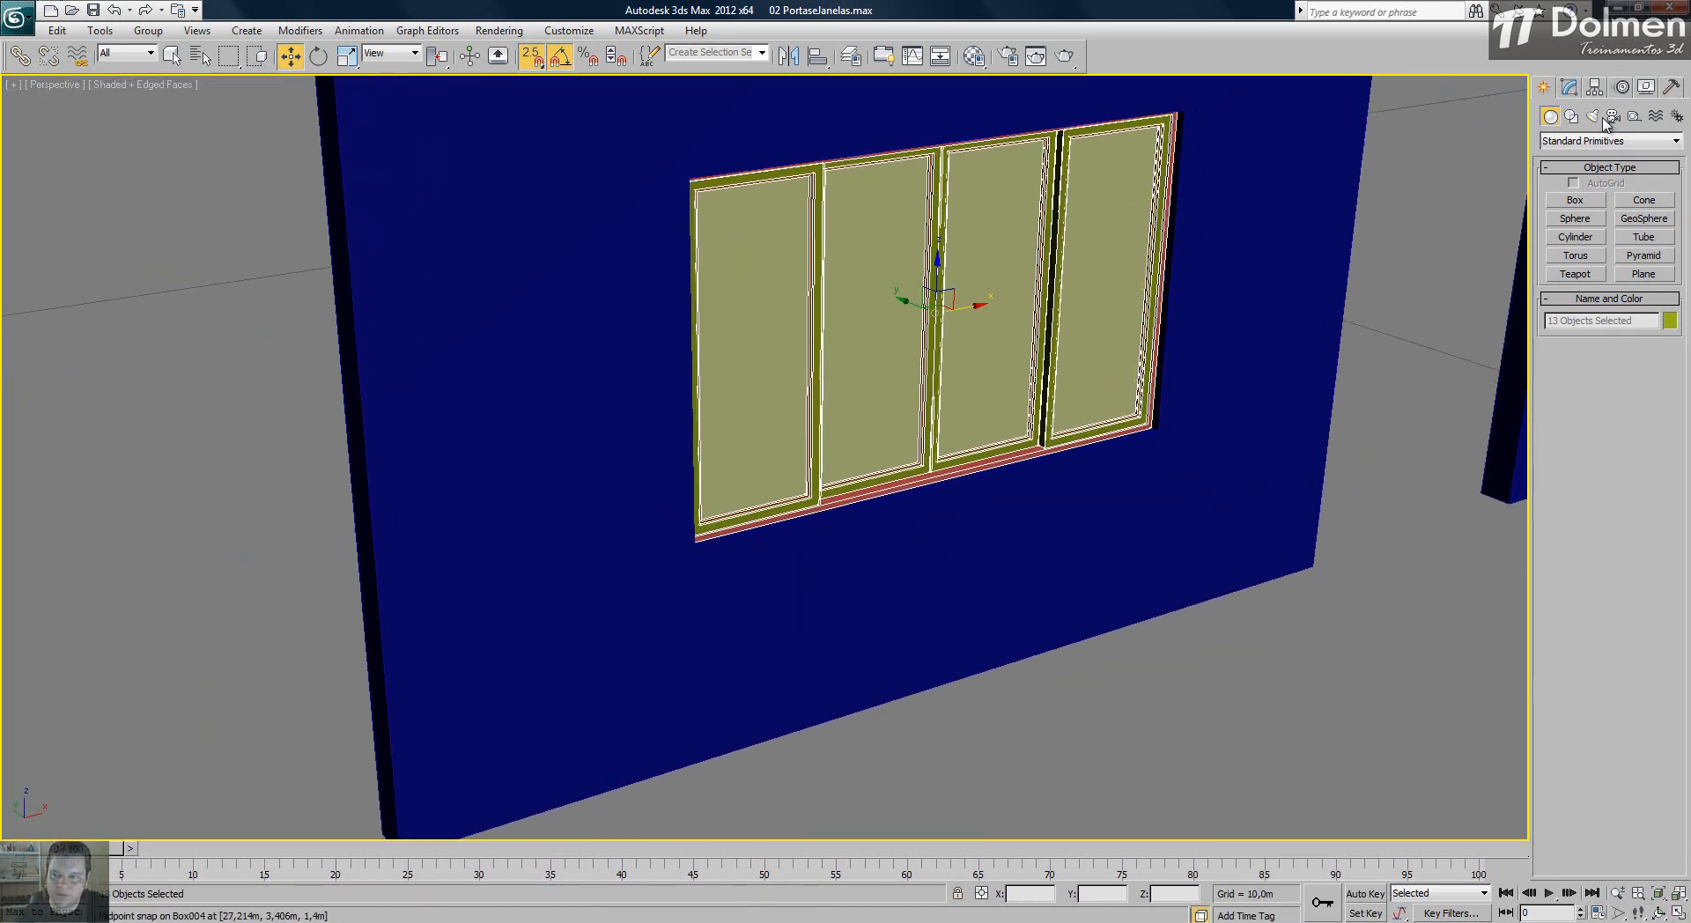
left_click(1487, 157)
left_click(768, 252)
key("Delete")
left_click(861, 240)
key("Delete")
left_click(1032, 283)
key("Delete")
left_click(1092, 262)
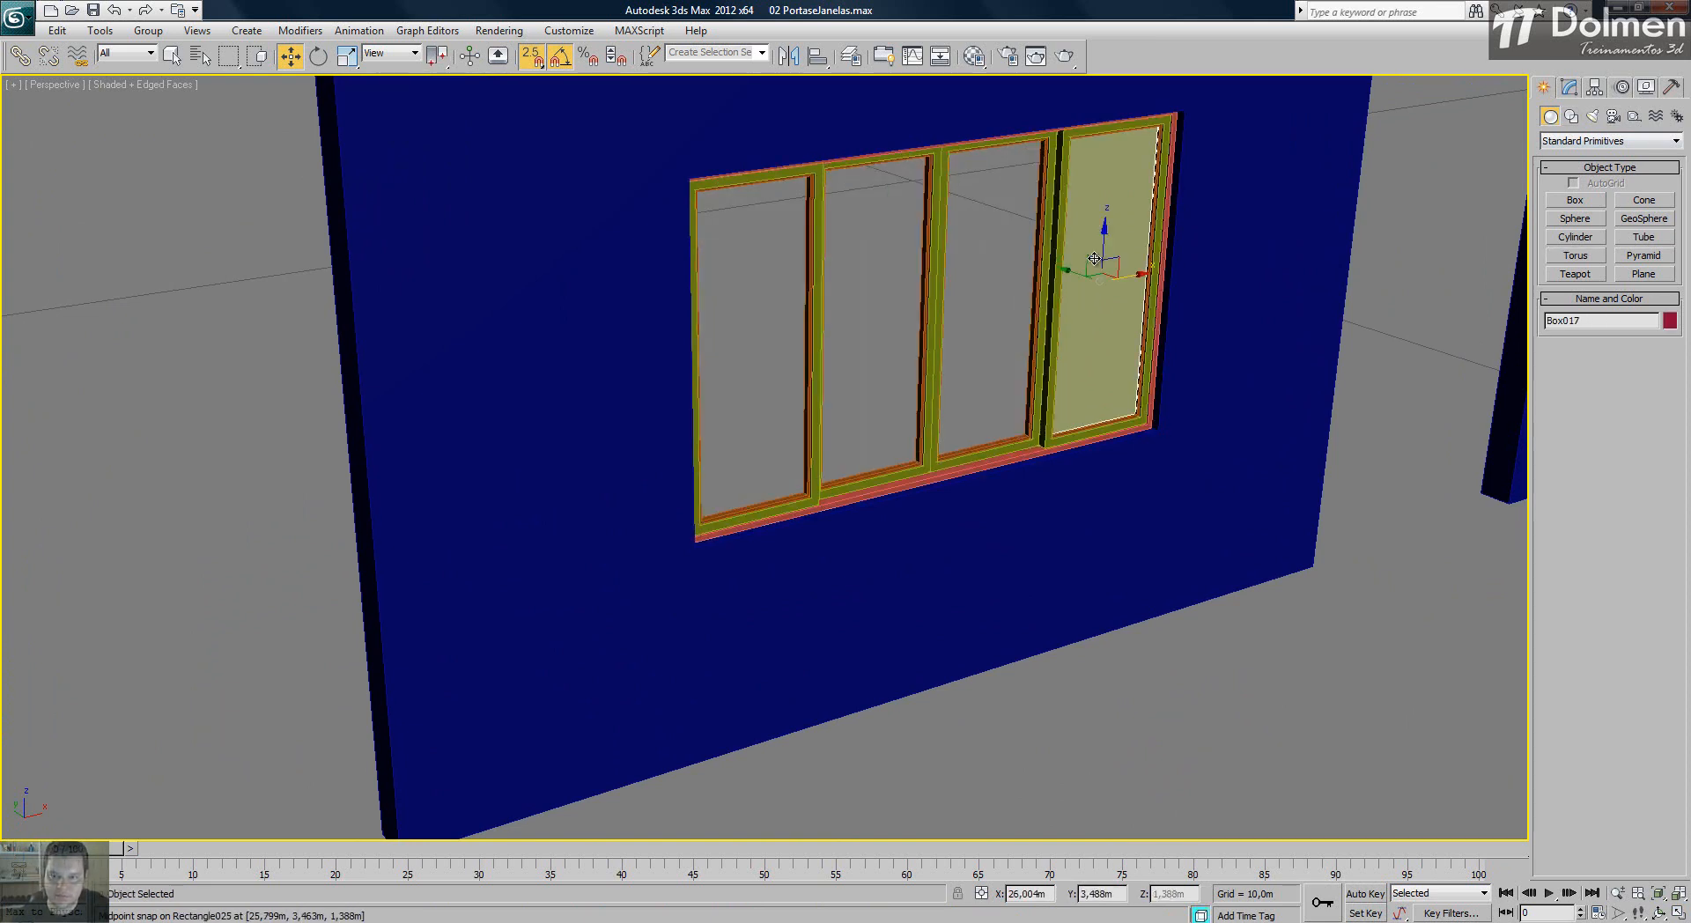
key("Delete")
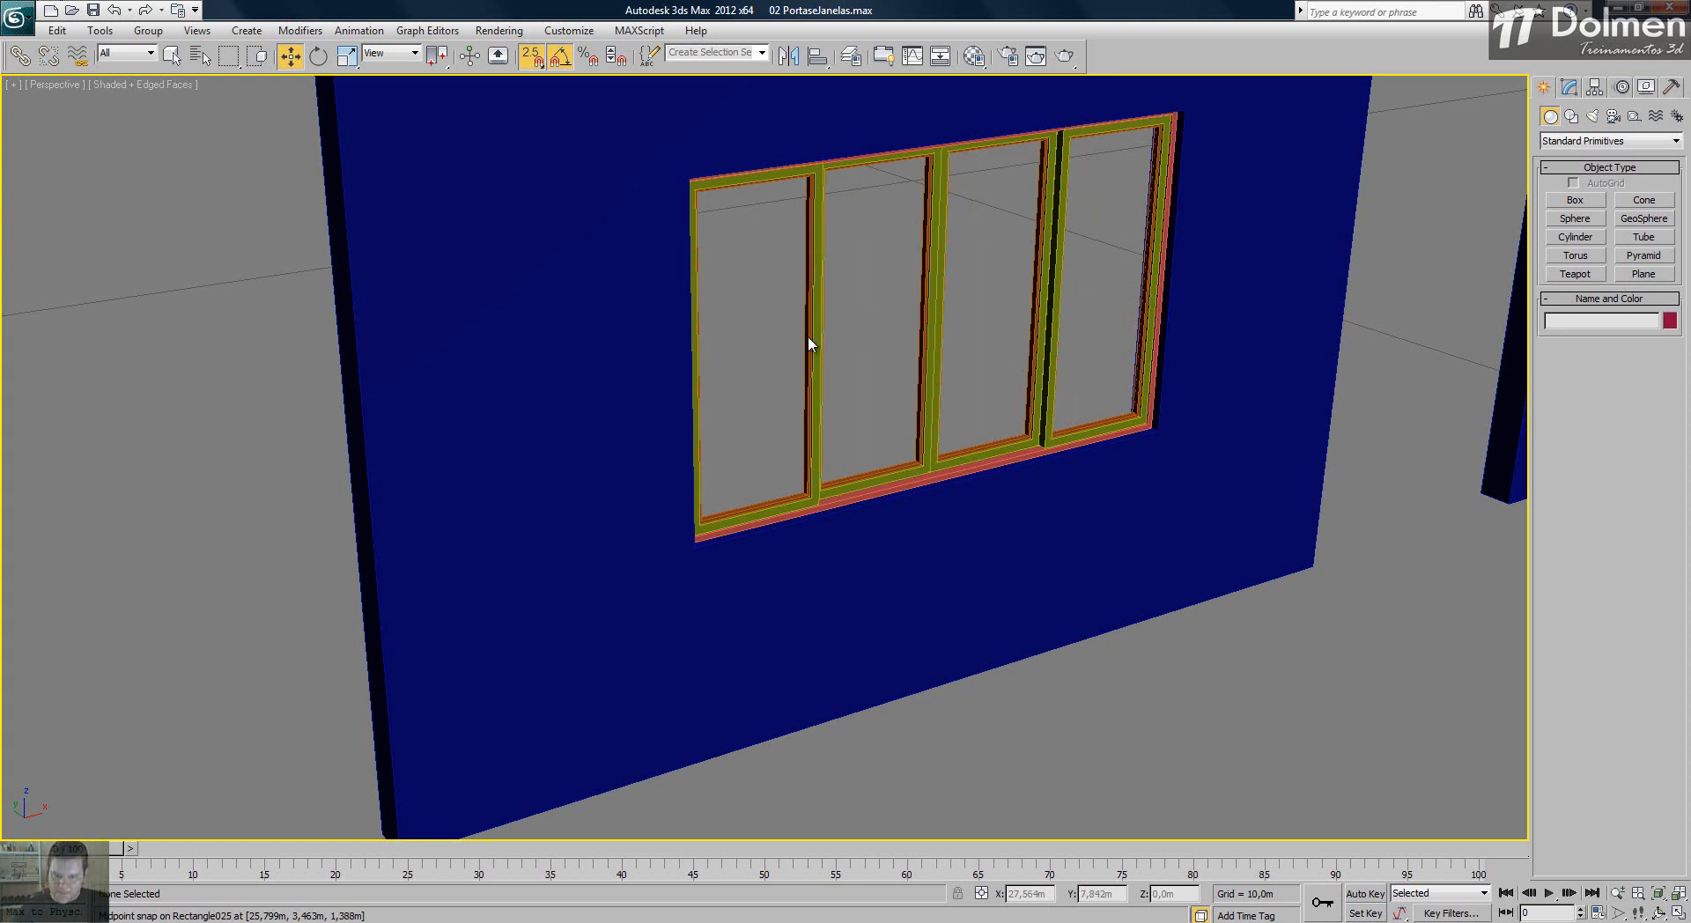
left_click(1678, 914)
left_click(1249, 162)
scroll(1120, 332, "down", 5)
middle_click_drag(986, 261, 1007, 259)
scroll(1006, 260, "up", 5)
left_click_drag(991, 246, 1039, 292)
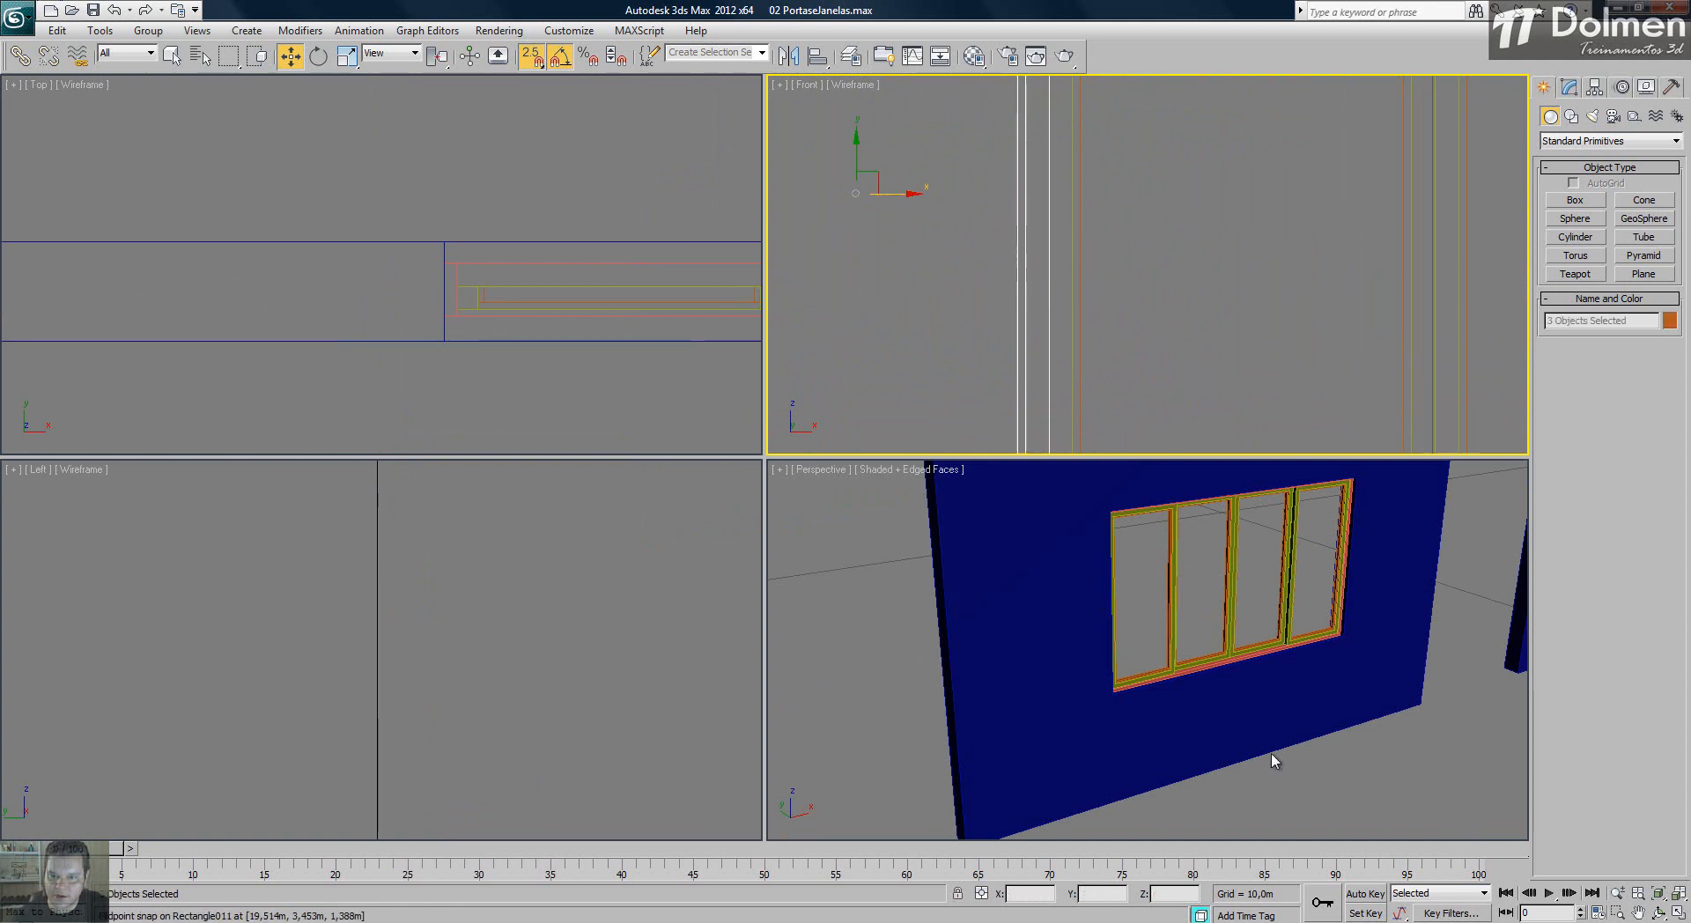
scroll(1187, 169, "down", 4)
middle_click_drag(1186, 169, 1188, 229)
key("z")
- Select the two frame pieces of the copied window's leftmost sash in the Front view and isolate them
scroll(1255, 565, "down", 8)
middle_click_drag(1274, 300, 916, 298)
scroll(1095, 233, "down", 5)
middle_click_drag(1266, 236, 935, 234)
scroll(1215, 241, "up", 6)
scroll(1027, 268, "up", 4)
left_click_drag(891, 263, 964, 298)
scroll(1192, 260, "down", 3)
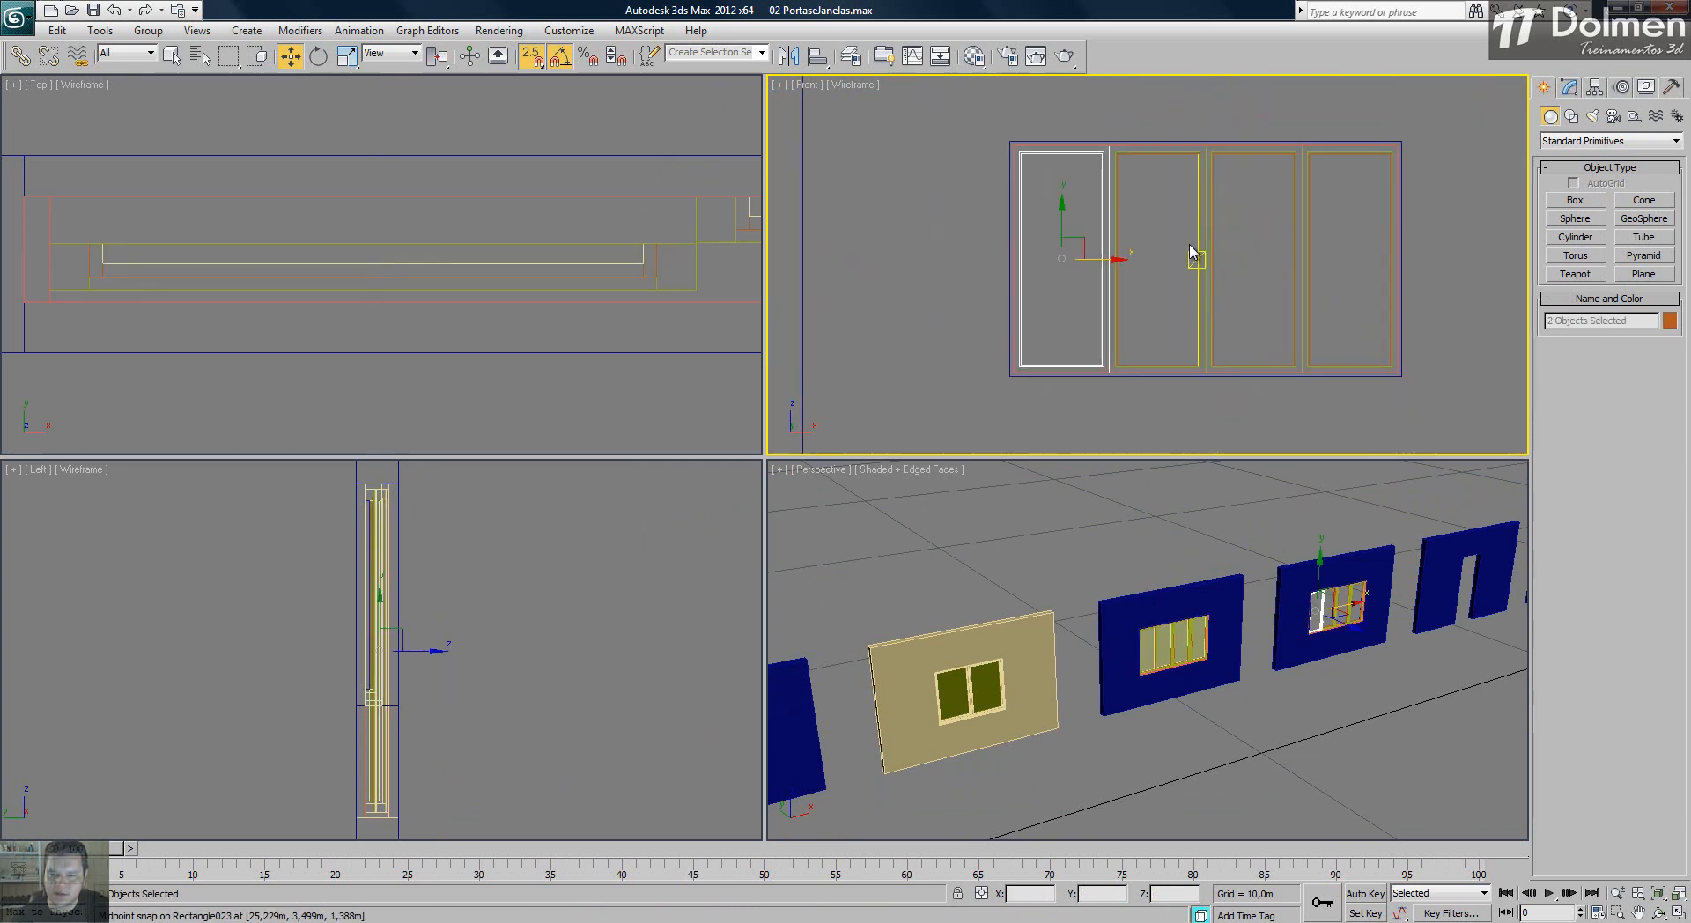
right_click(1096, 249)
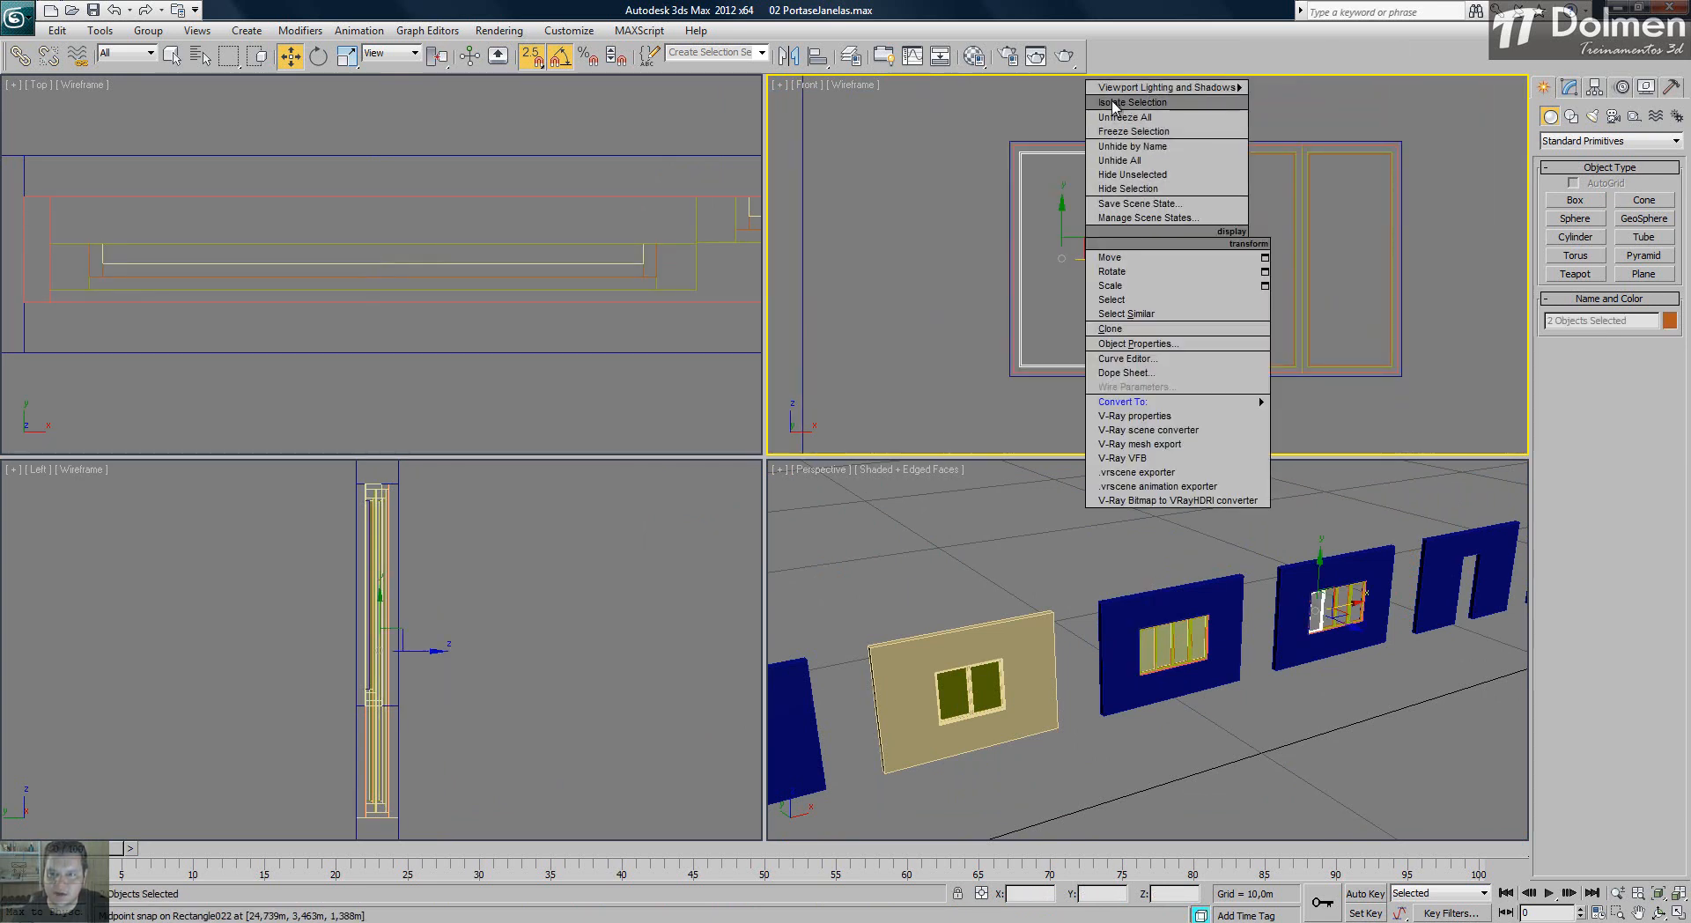
left_click(1203, 106)
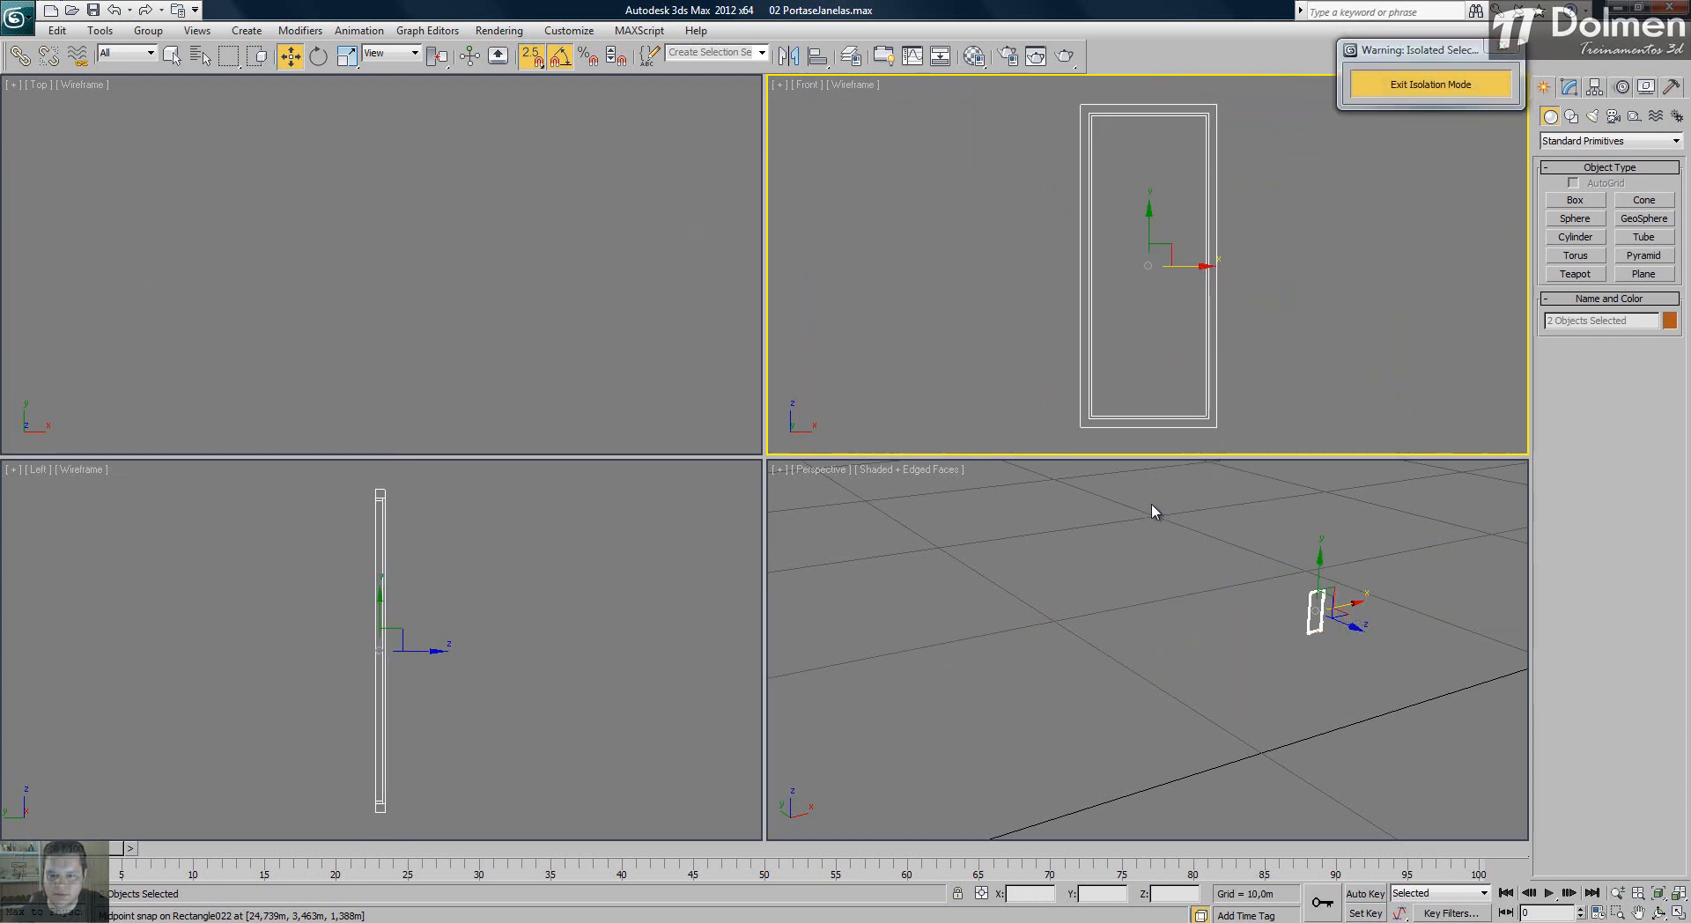
- Turn snapping off and draw an upright box about 0.1 m by 0.02 m beside the sash frame's lower end in the maximized Left view
key("ctrl+shift+z")
left_click(1334, 633)
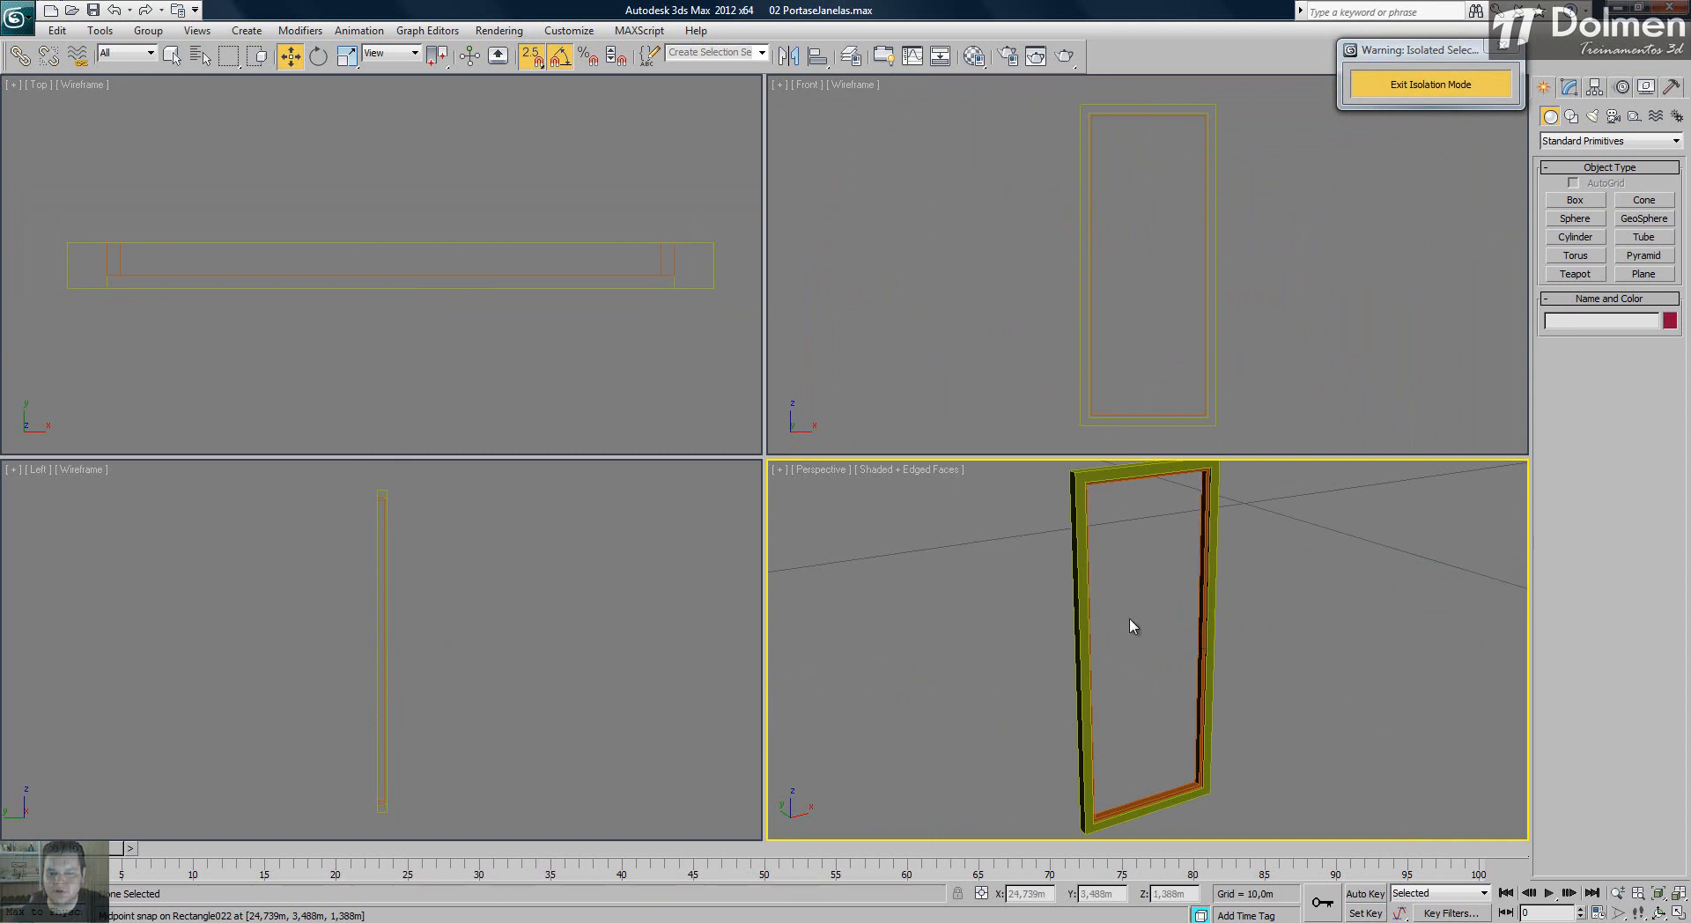
middle_click_drag(456, 739, 476, 707)
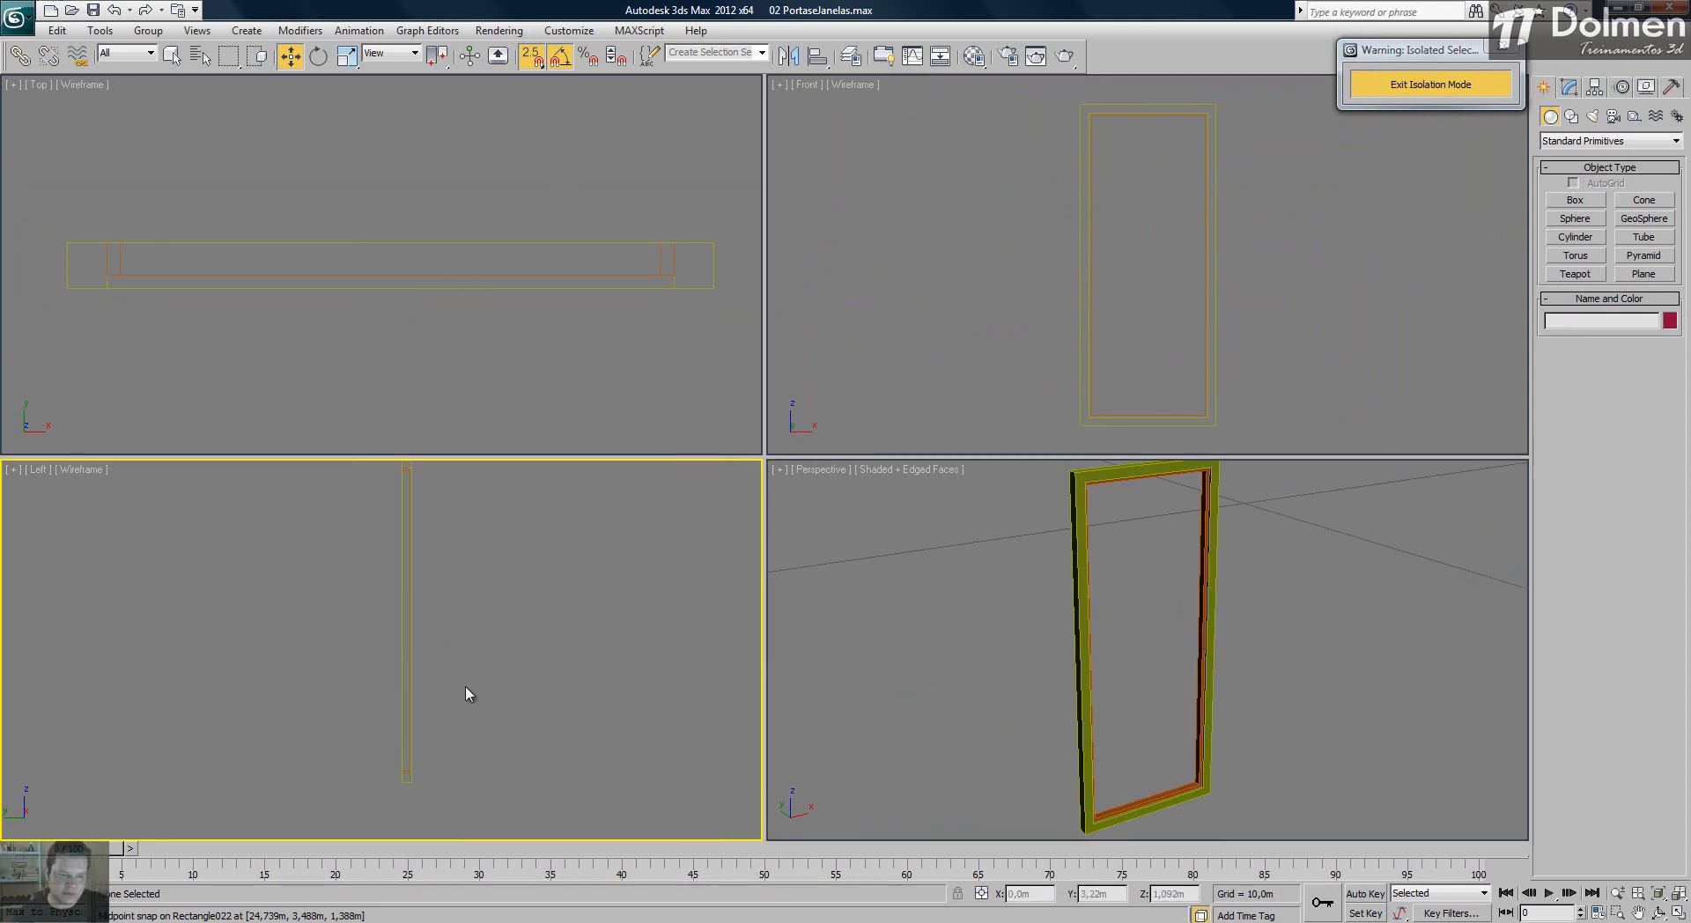
key("s")
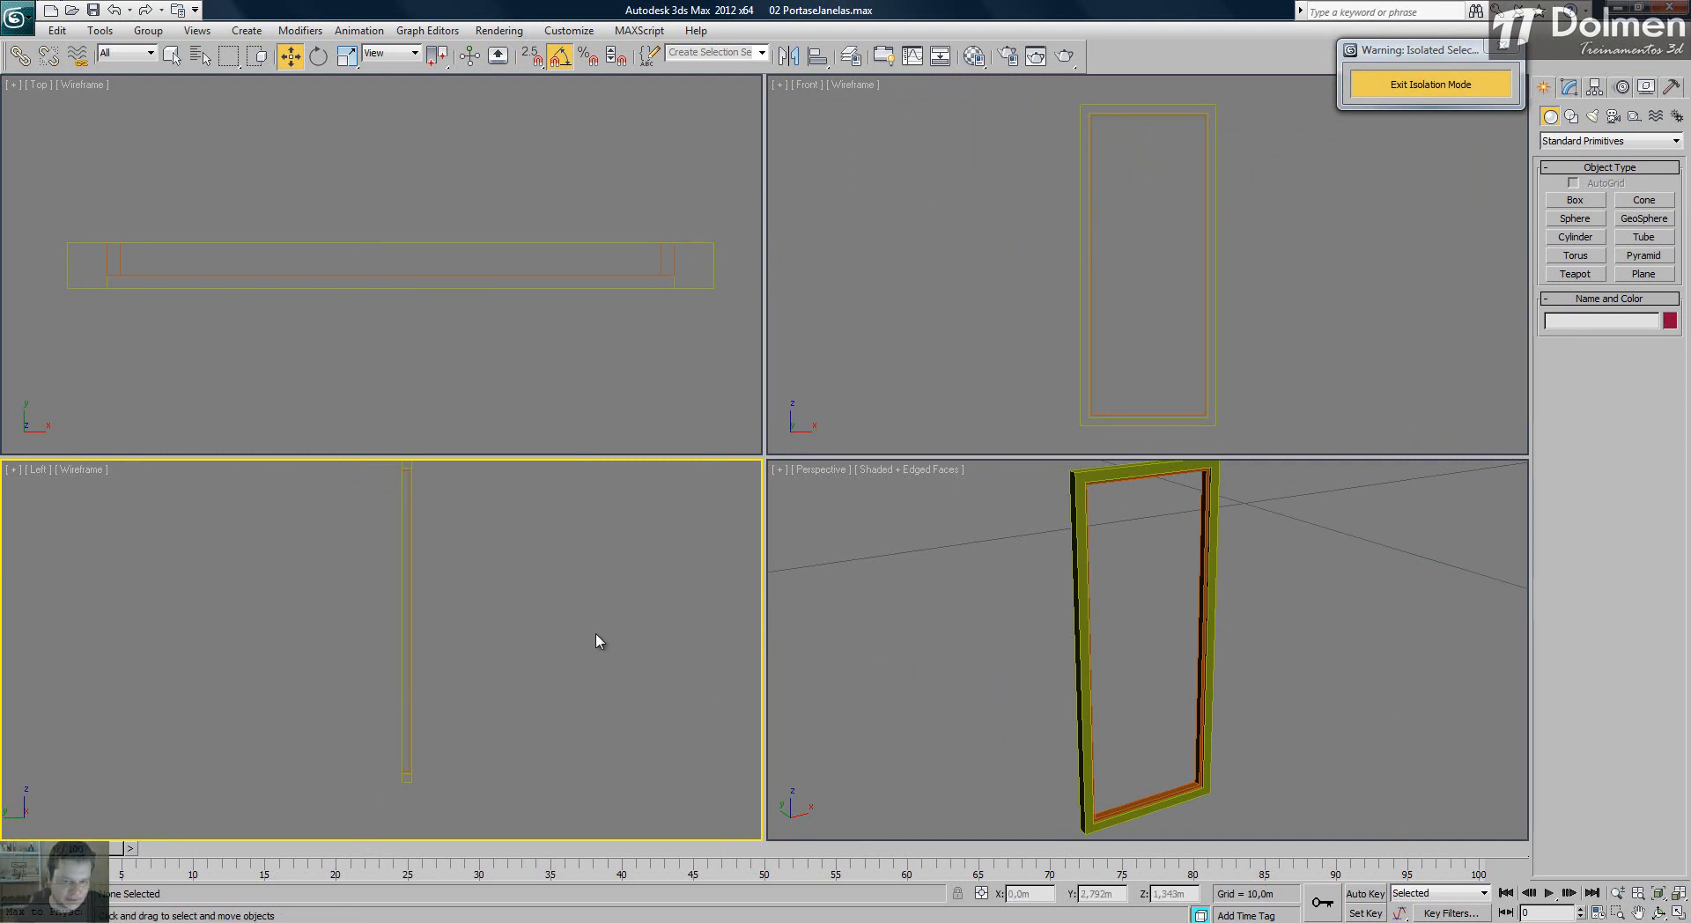
left_click(1677, 913)
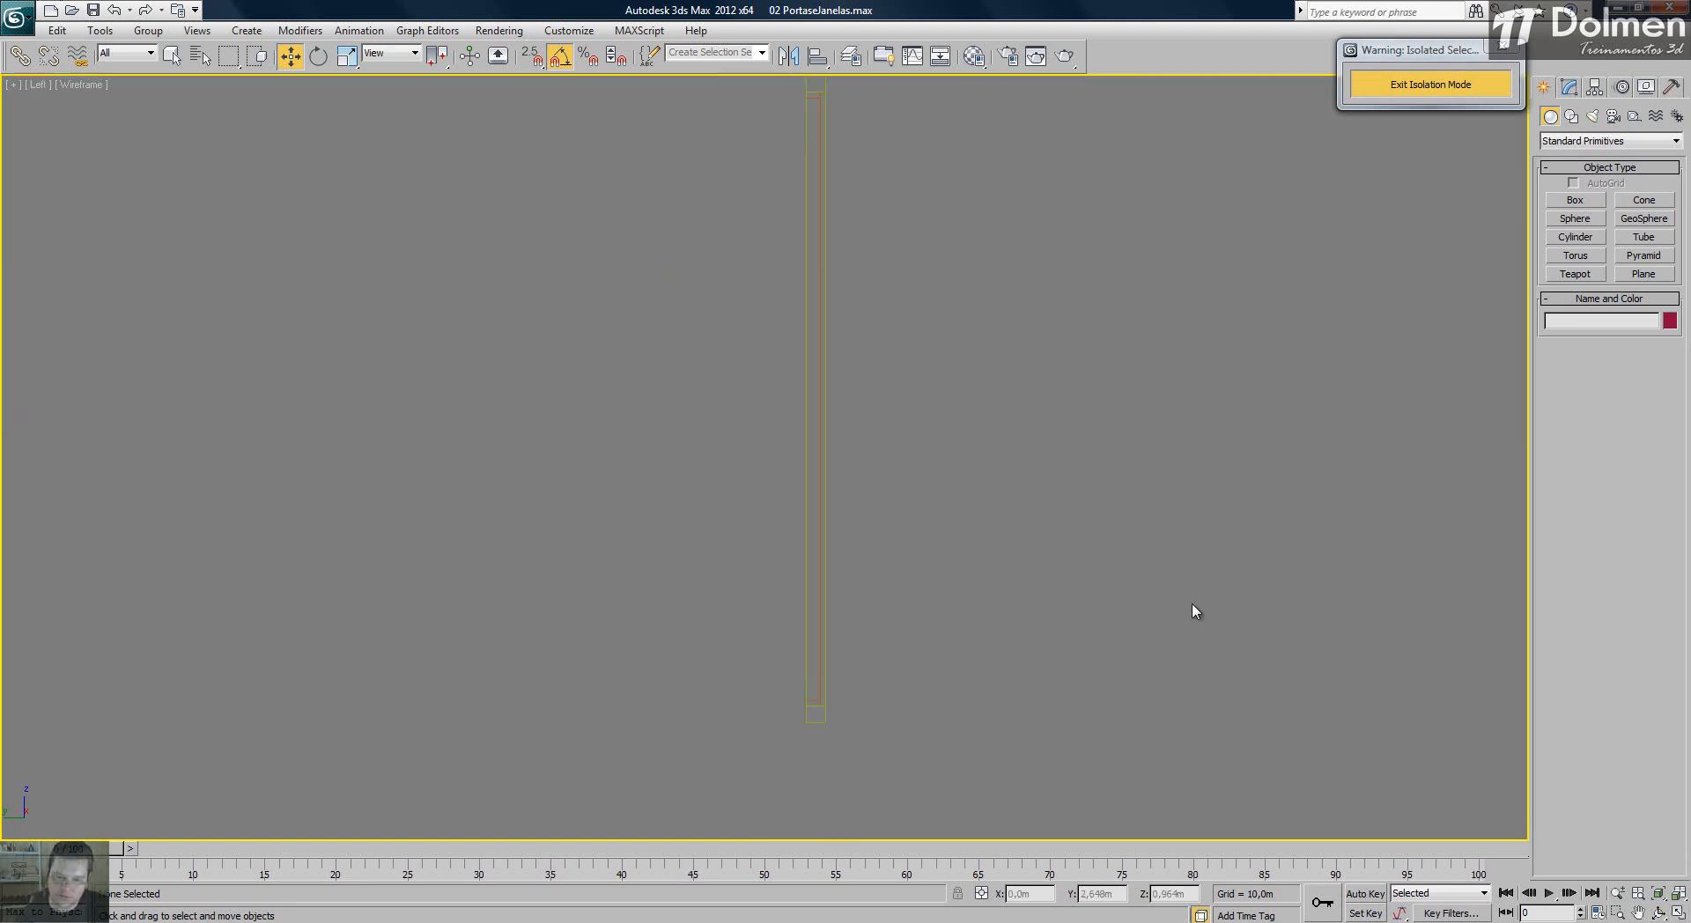
middle_click_drag(937, 678, 964, 561)
scroll(950, 564, "up", 3)
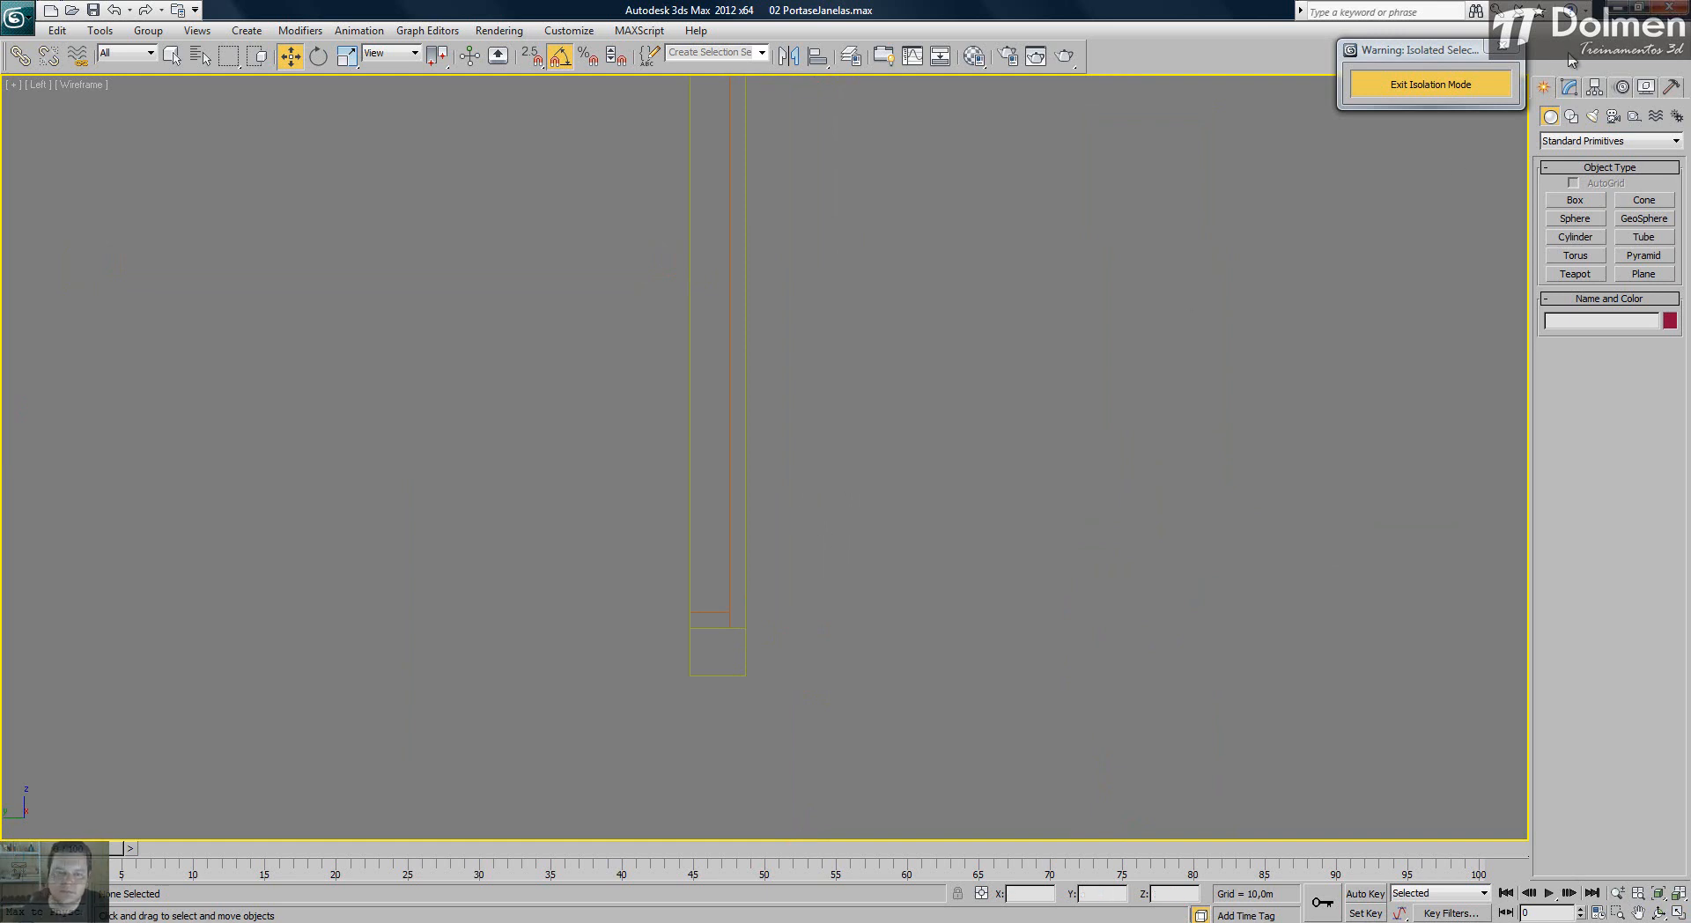
left_click(1585, 201)
mouse_move(822, 637)
left_mouse_down()
mouse_move(869, 483)
mouse_move(865, 389)
mouse_move(852, 426)
left_mouse_up()
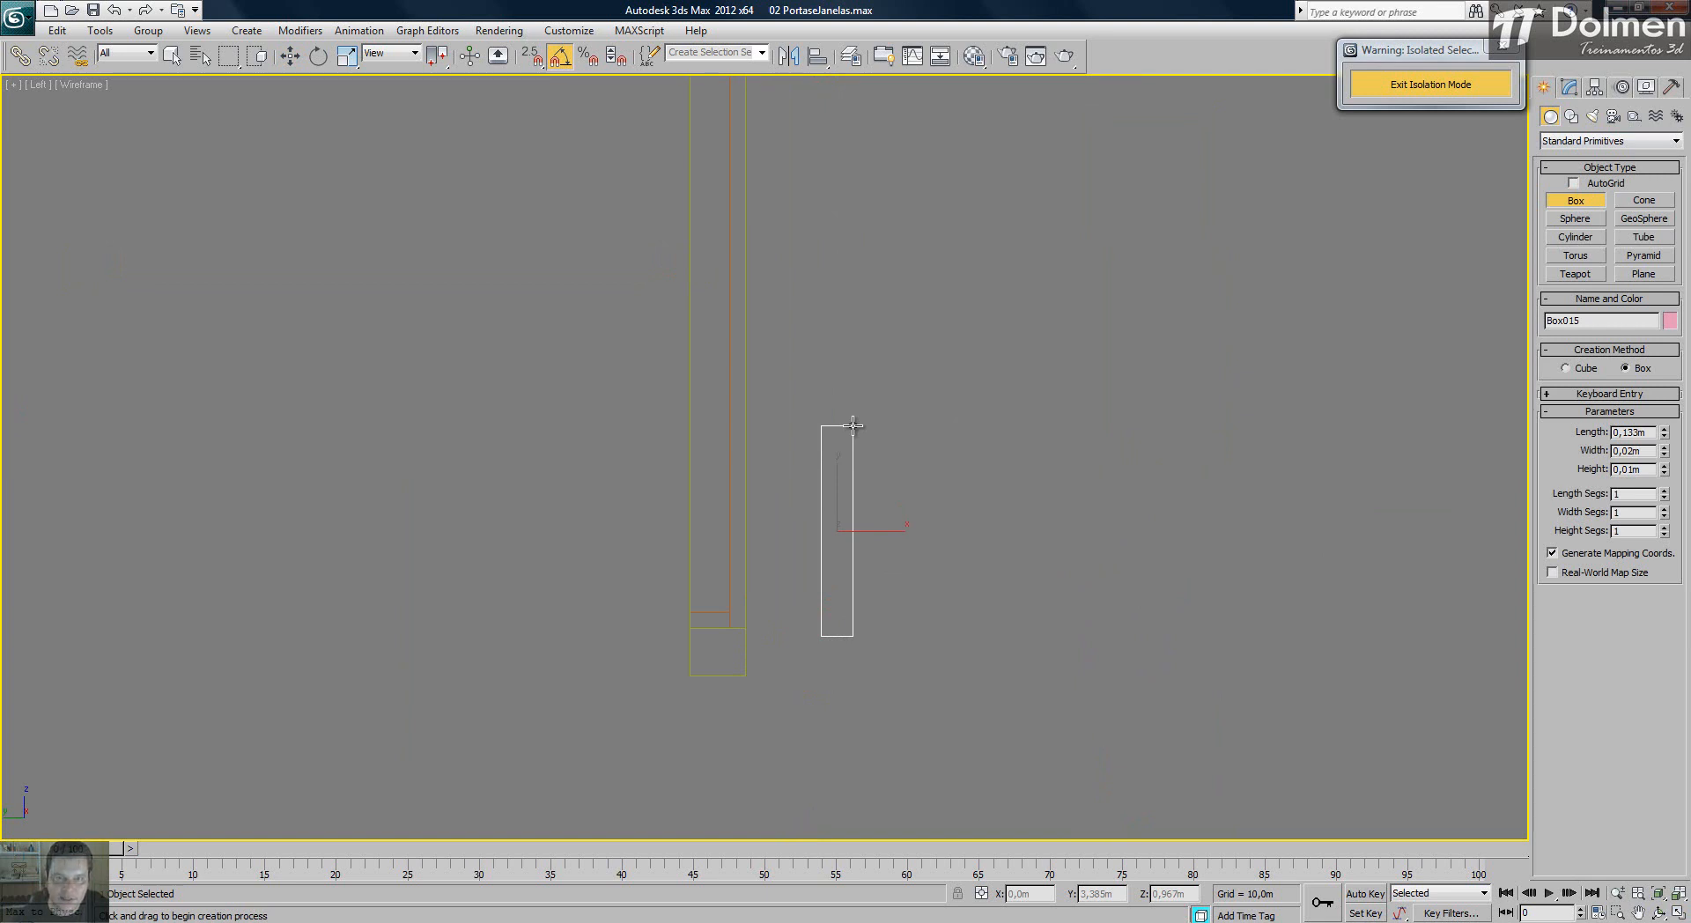
left_click_drag(853, 426, 853, 473)
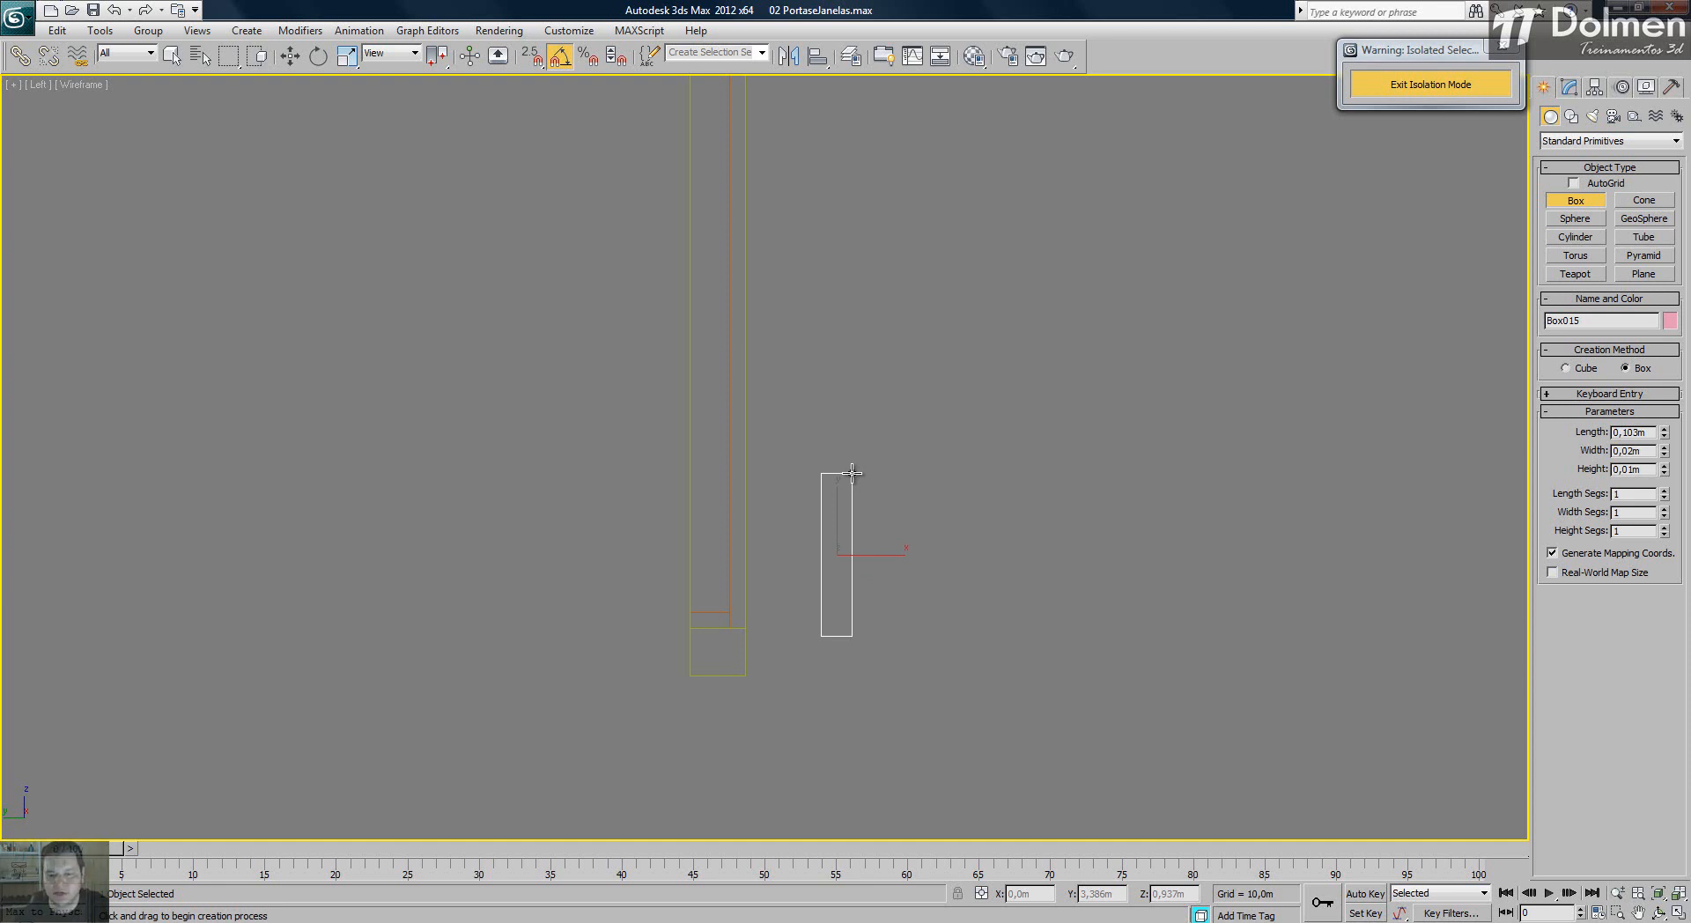
left_click_drag(852, 473, 859, 443)
- Set the box's length to 0.06 m, width to 0.02 m and height to 1.134 m
double_click(1643, 432)
type(",06")
key("Return")
key("Tab")
type(",02")
key("Return")
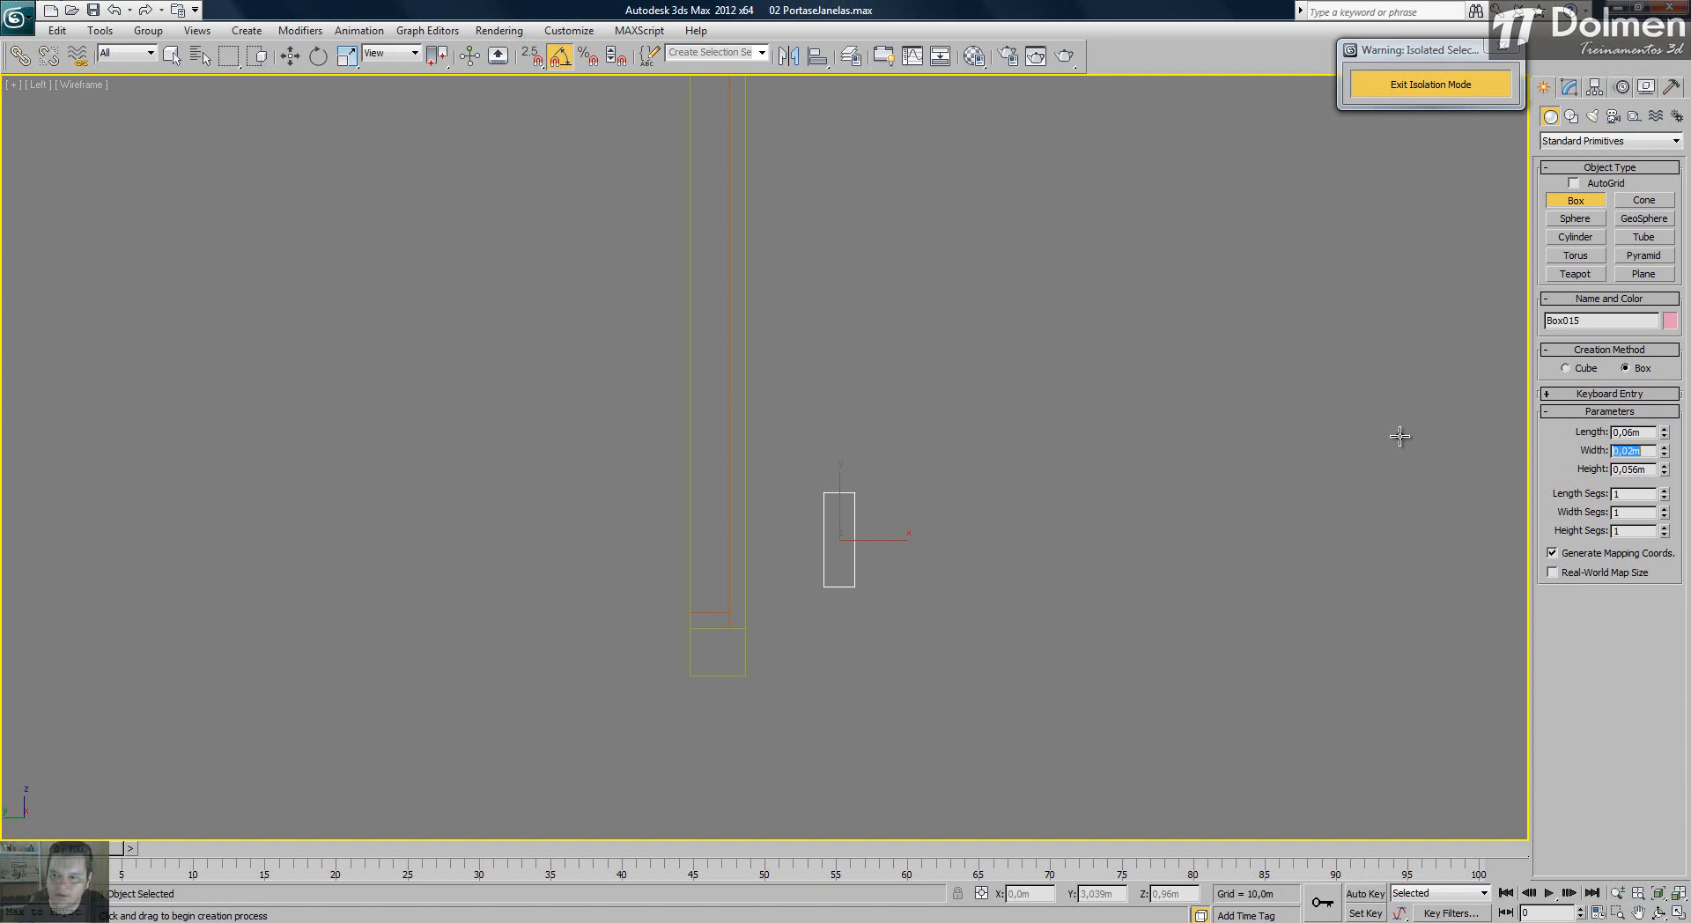
left_click_drag(1663, 470, 1664, 407)
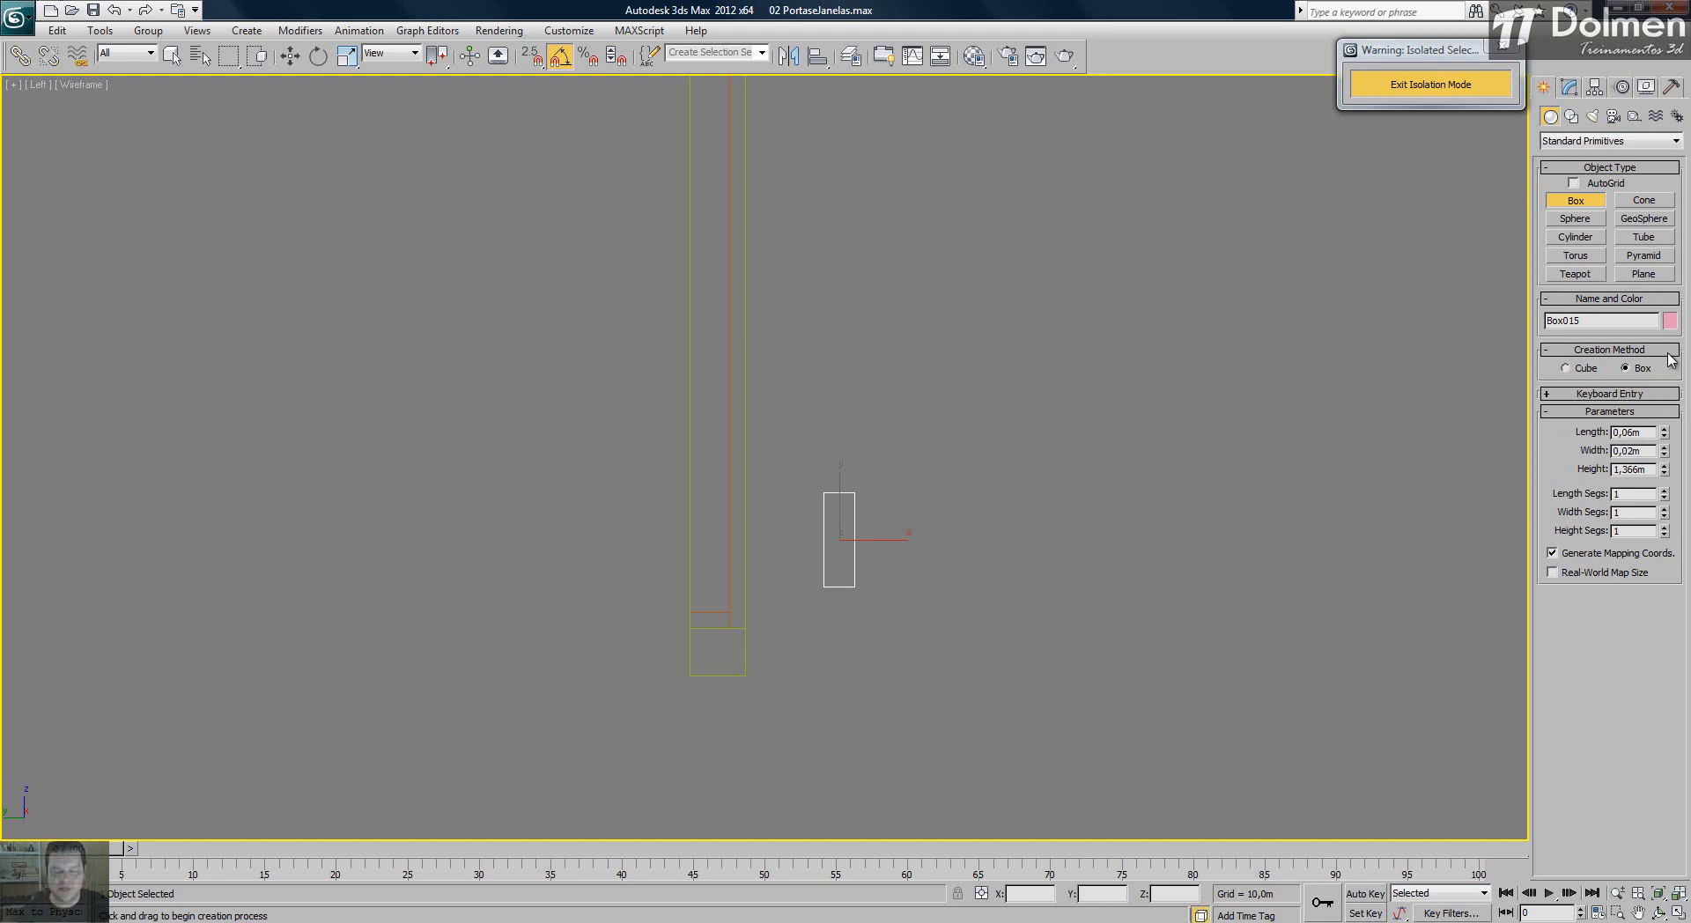
left_click_drag(1663, 472, 1664, 485)
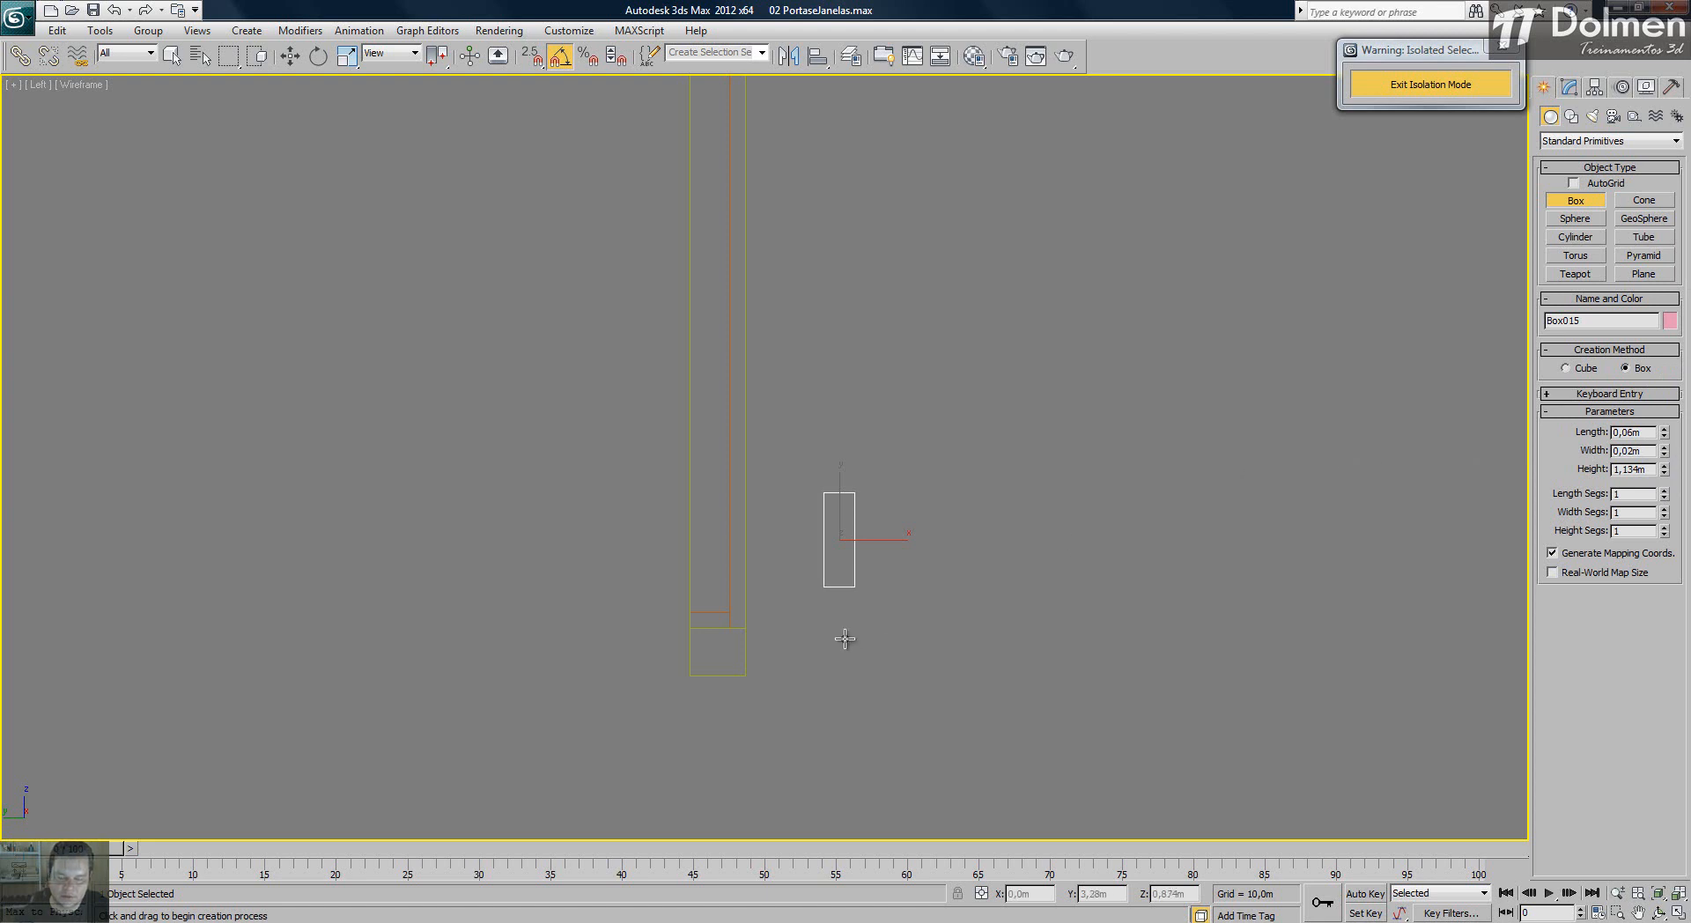
- Move the box into the sash and snap its lower-left corner to the lower-left corner of the inner frame piece in the Left view
scroll(804, 604, "up", 5)
key("w")
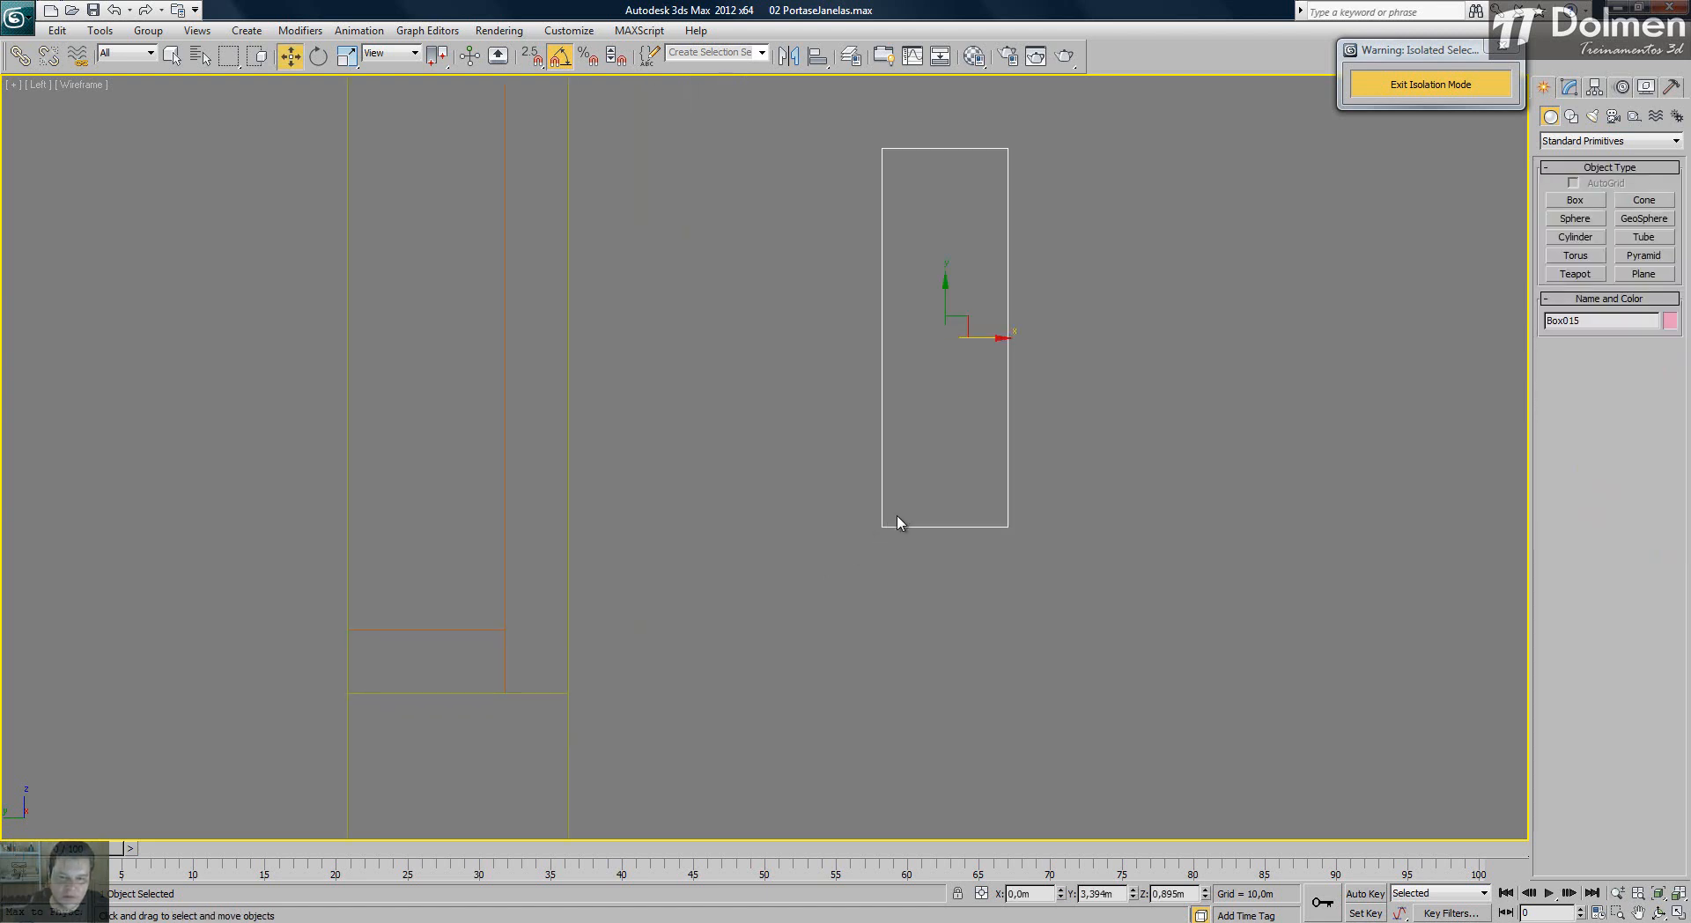
left_click_drag(973, 303, 773, 352)
key("s")
left_click_drag(684, 576, 347, 630)
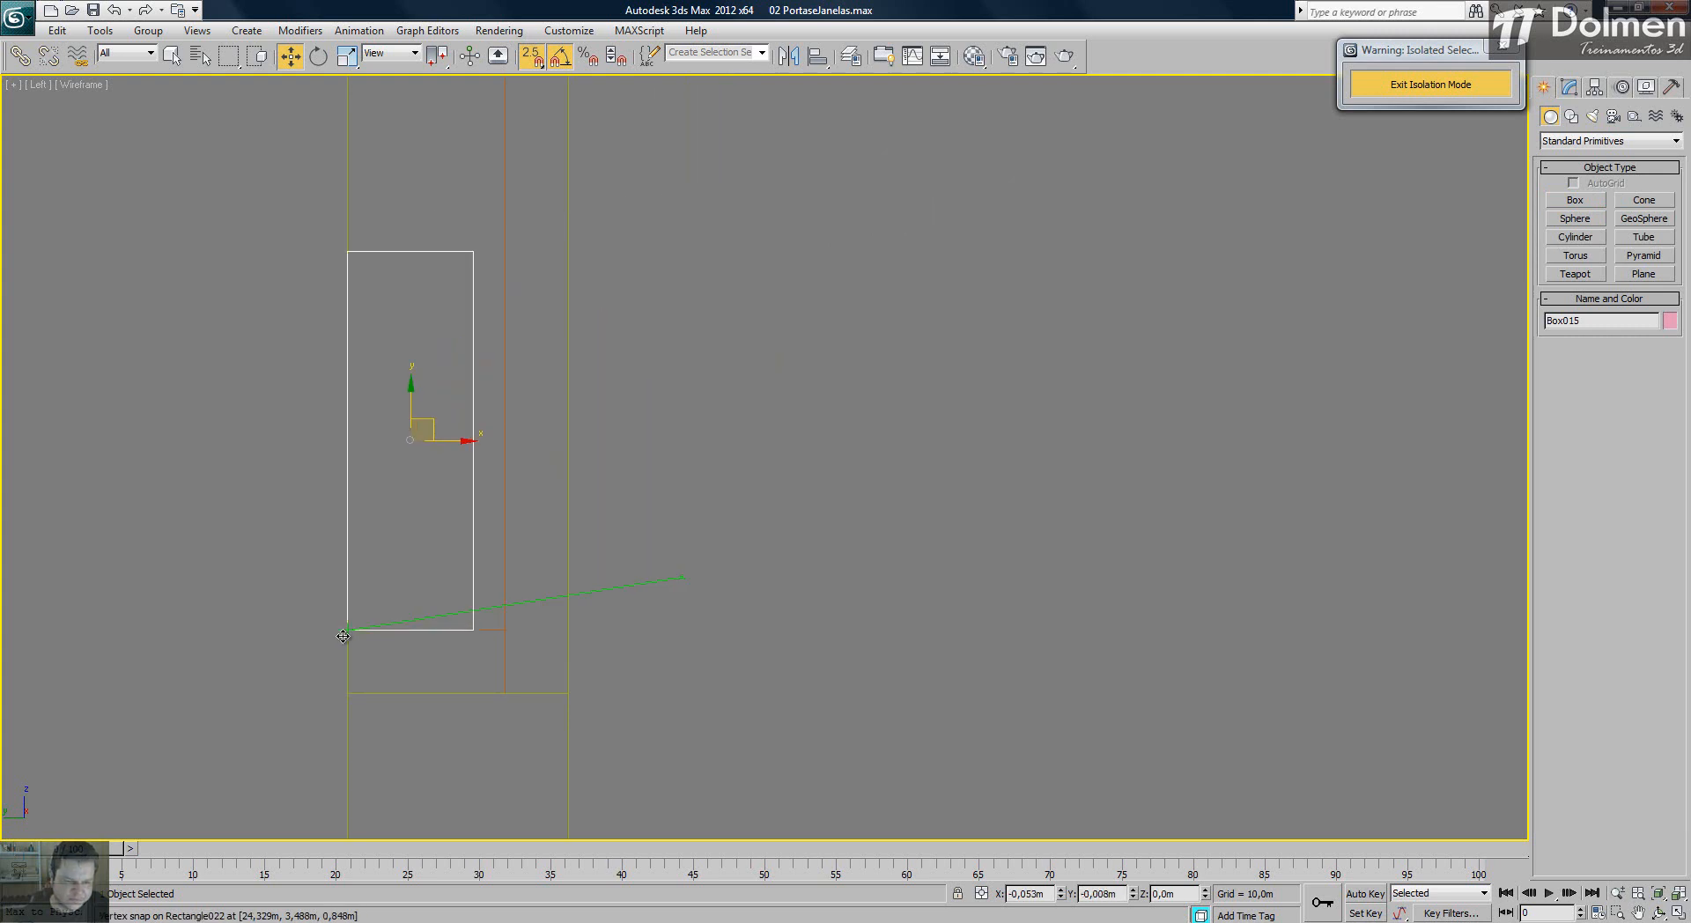
middle_click_drag(731, 509, 864, 516)
scroll(902, 479, "down", 3)
left_click(905, 482)
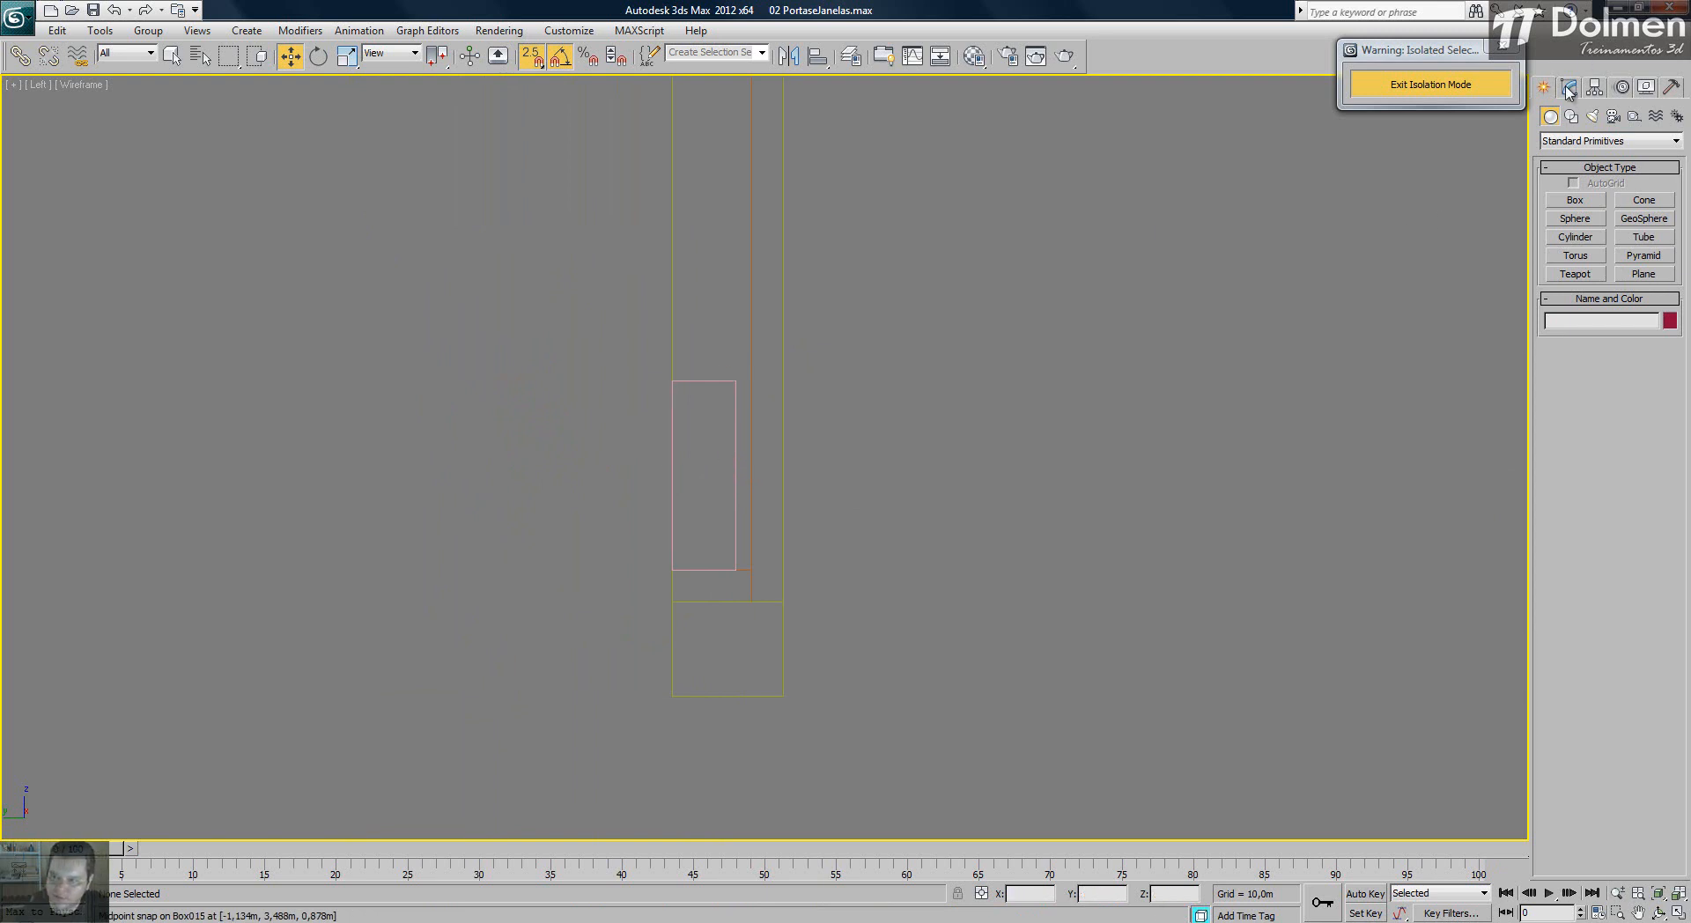
- Draw a closed line profile beside the box, as tall as it, with a wide top tapering diagonally to a narrow foot
left_click(1571, 115)
left_click(1575, 214)
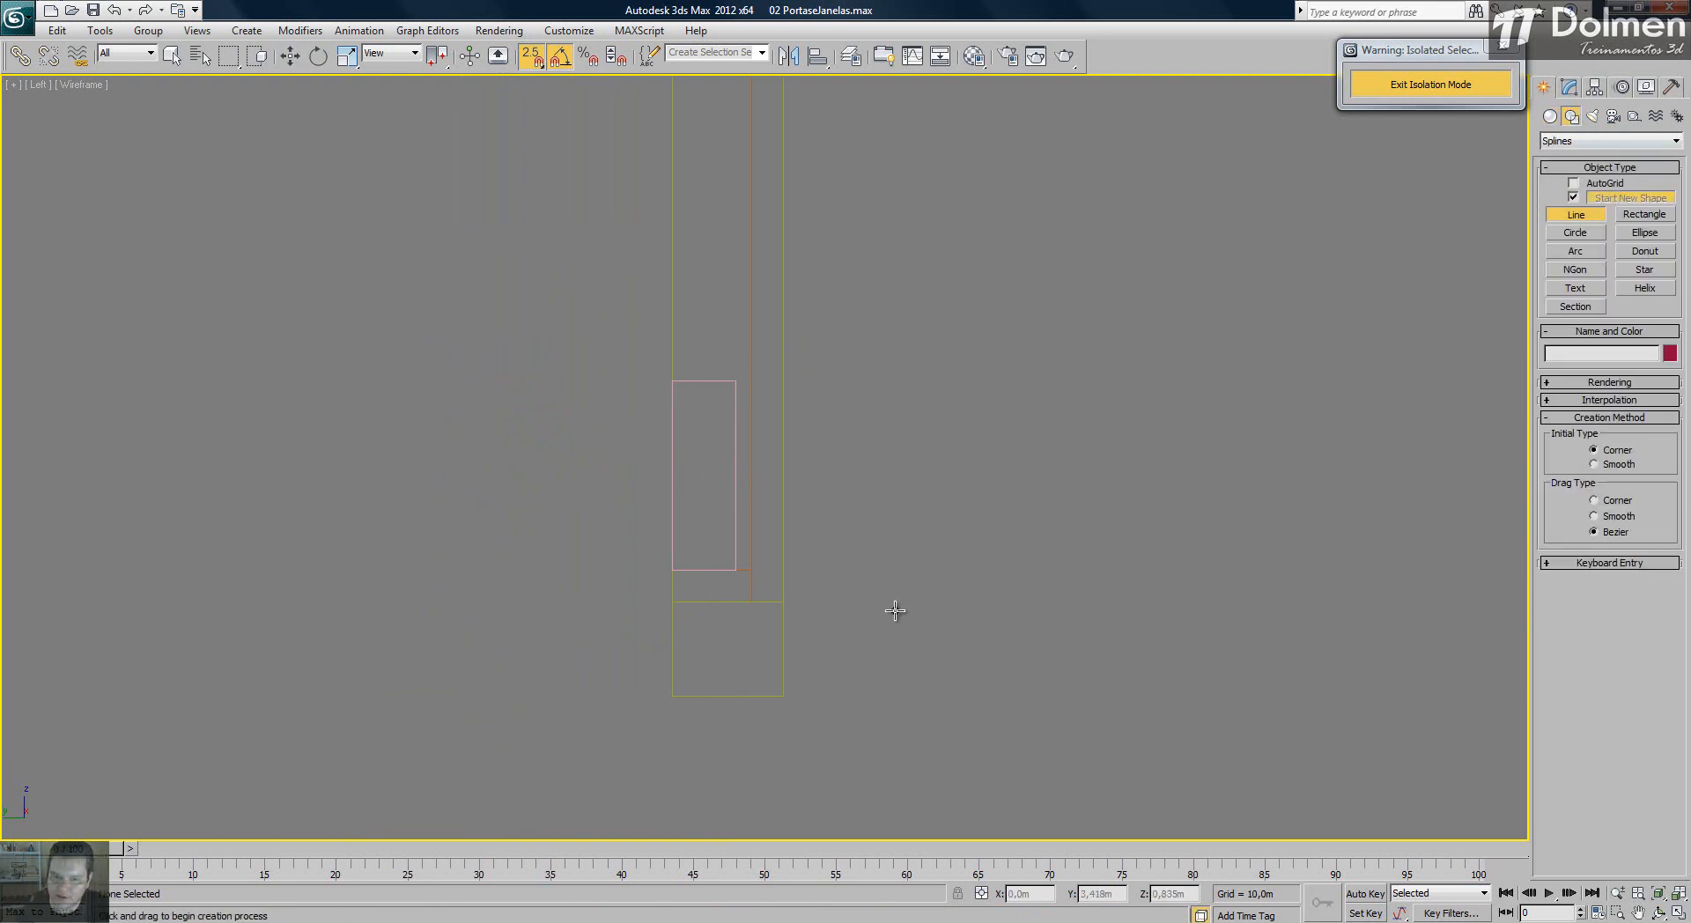
left_click(851, 566)
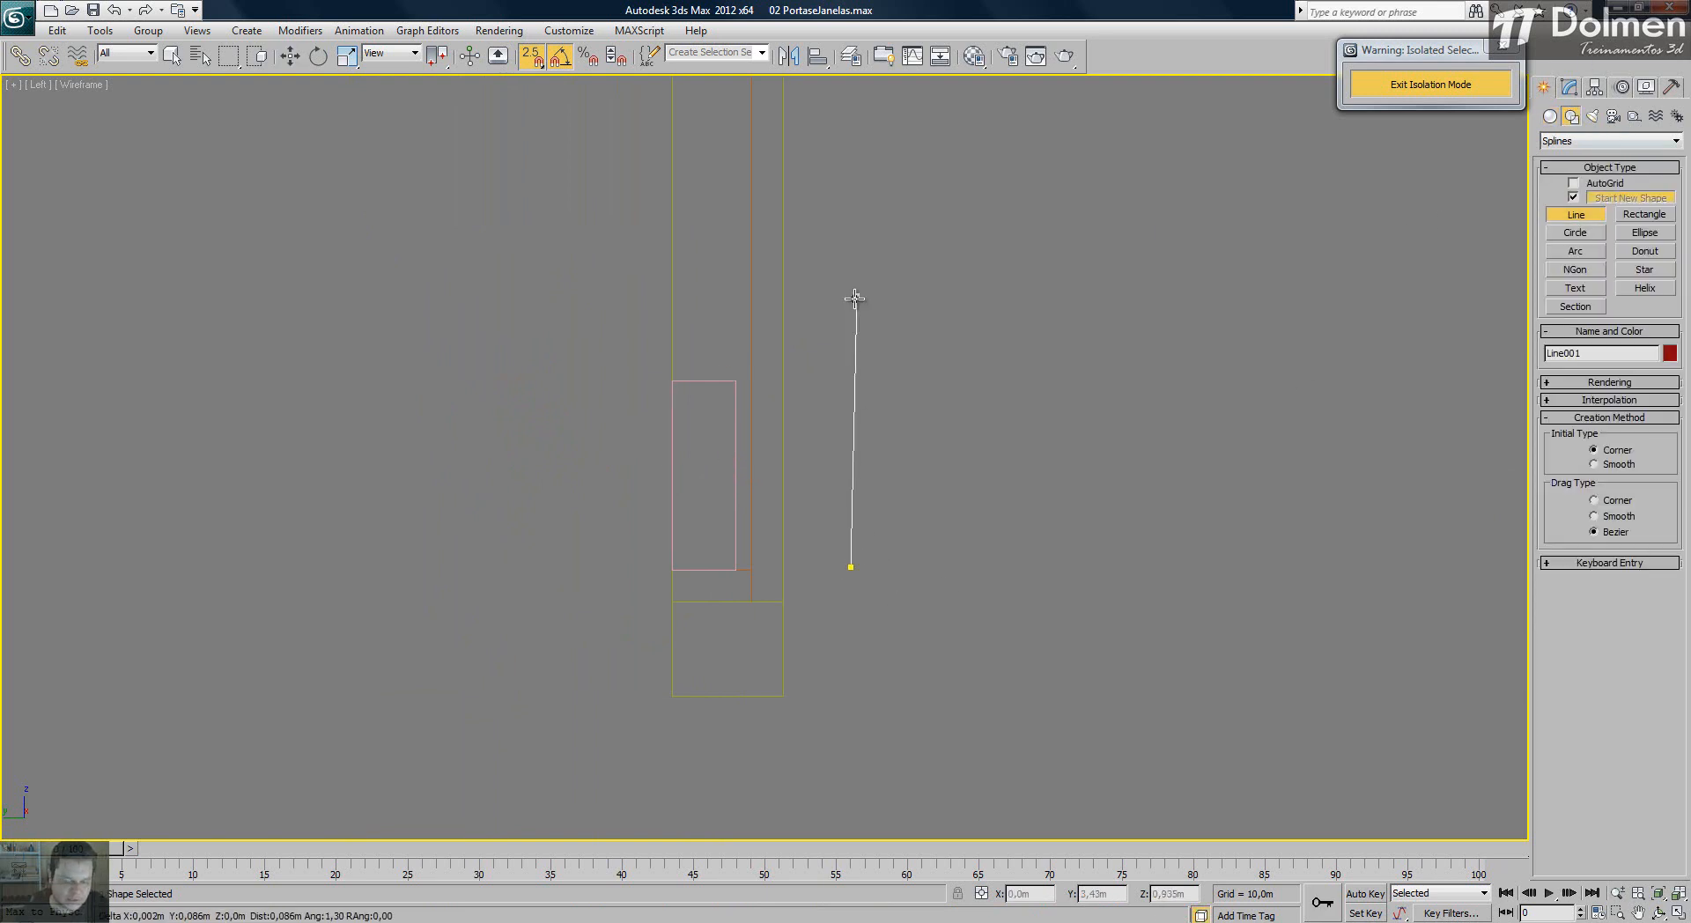
left_click(851, 378)
left_click(919, 378)
left_click(919, 414)
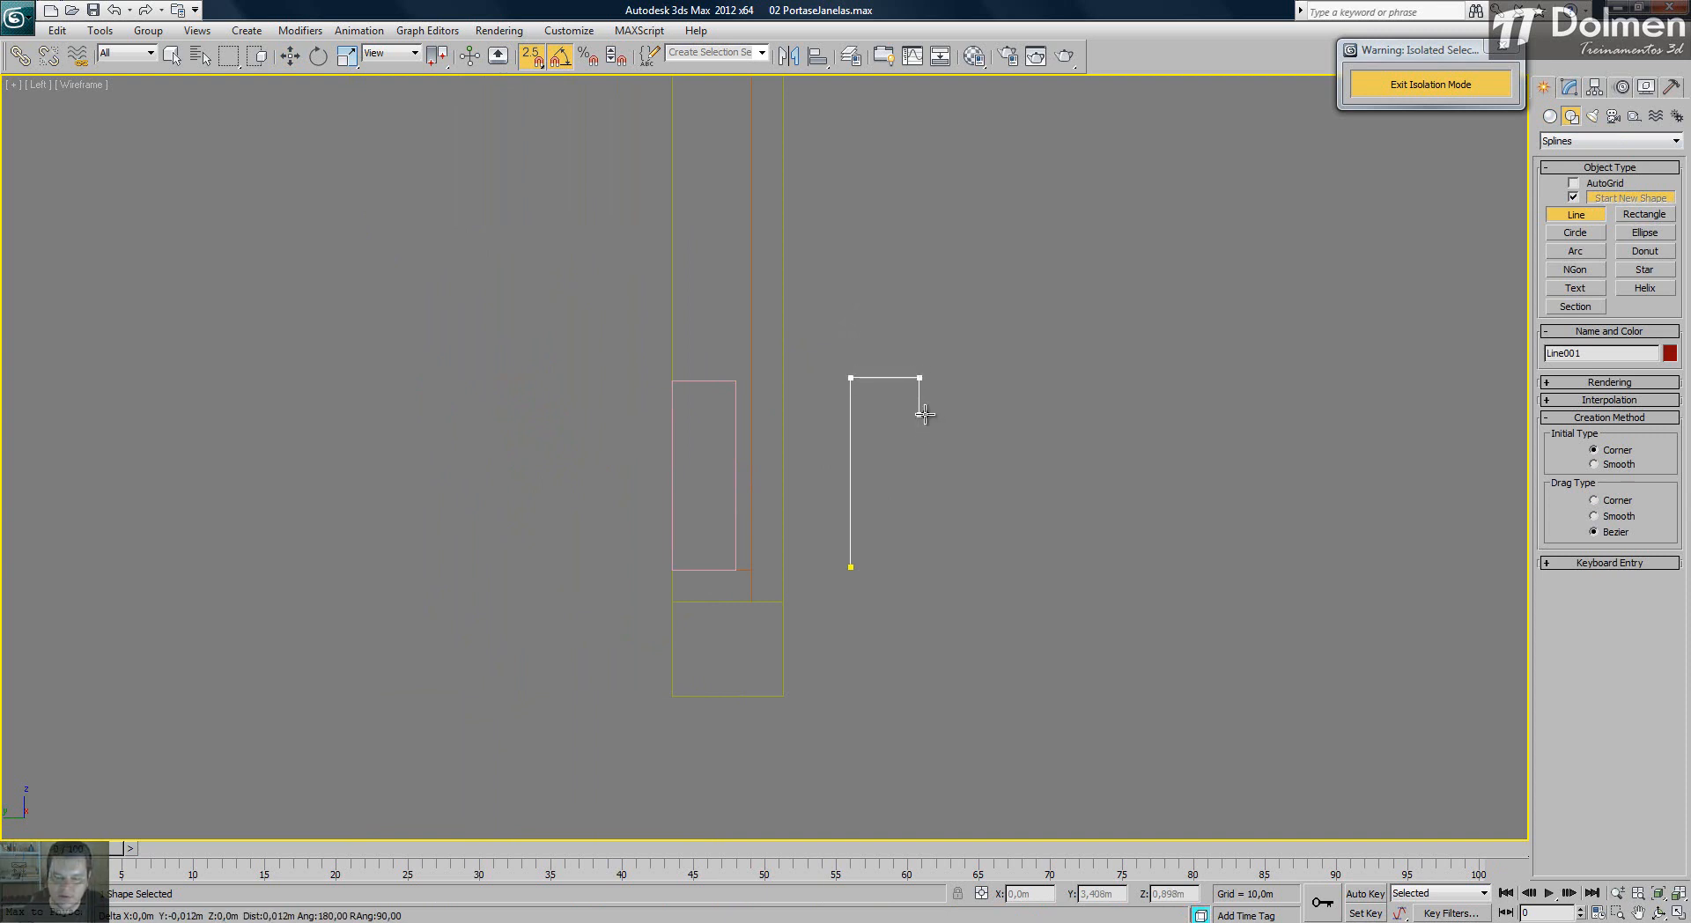
left_click(867, 519)
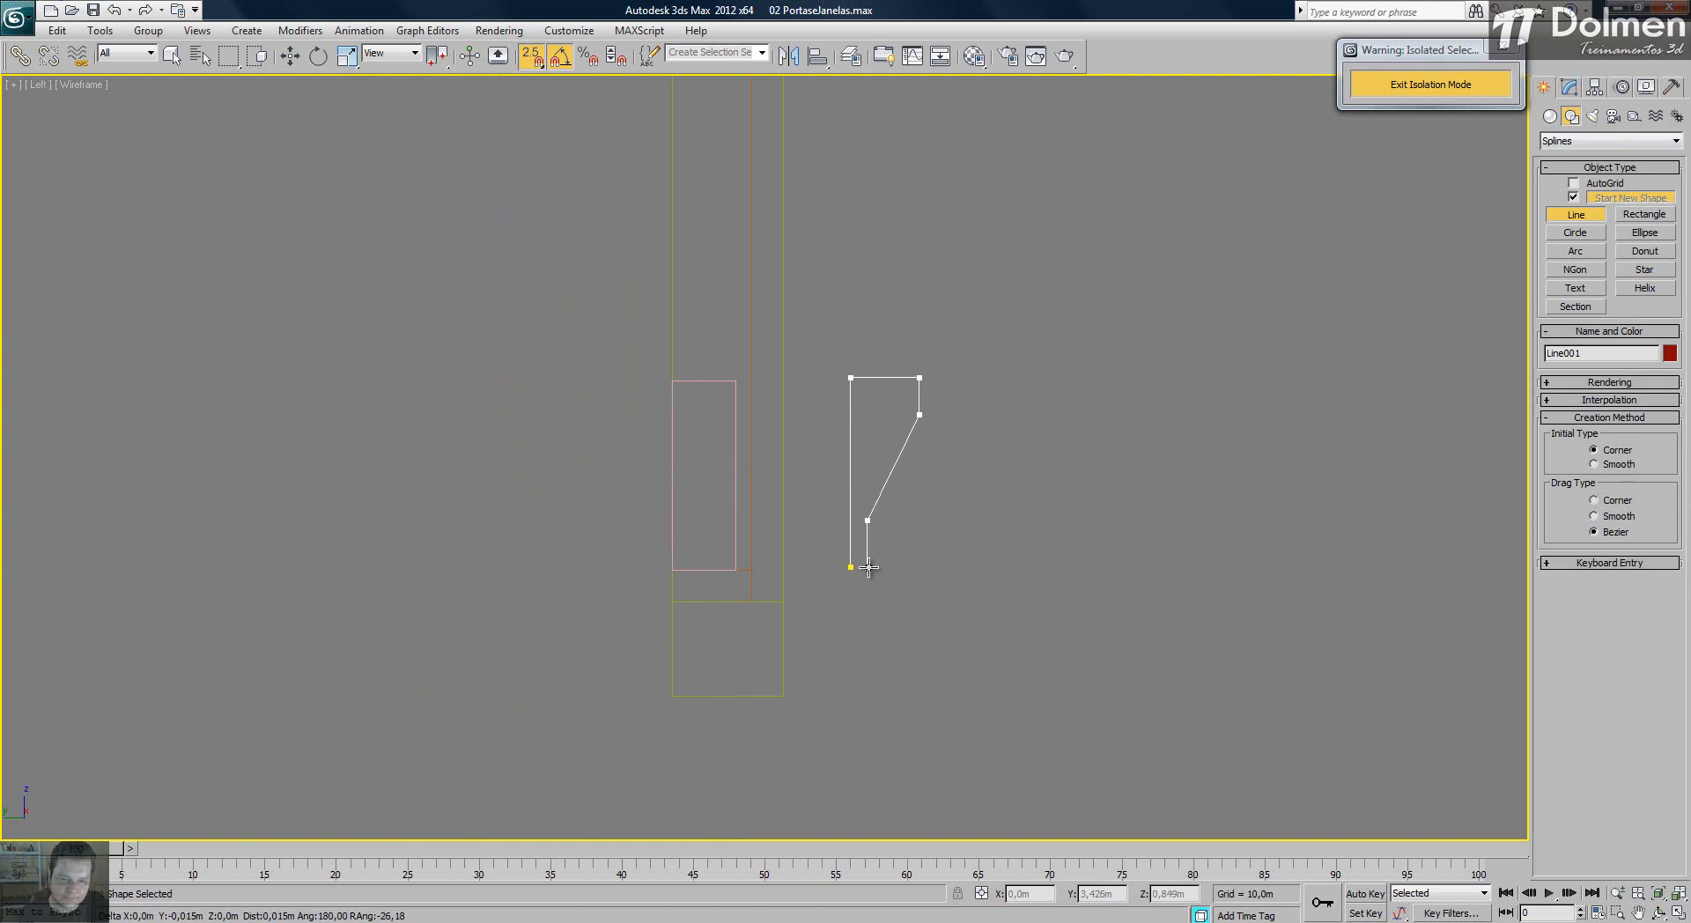
left_click(867, 567)
left_click(852, 568)
left_click(821, 524)
key("w")
scroll(814, 495, "up", 2)
left_click(1021, 398)
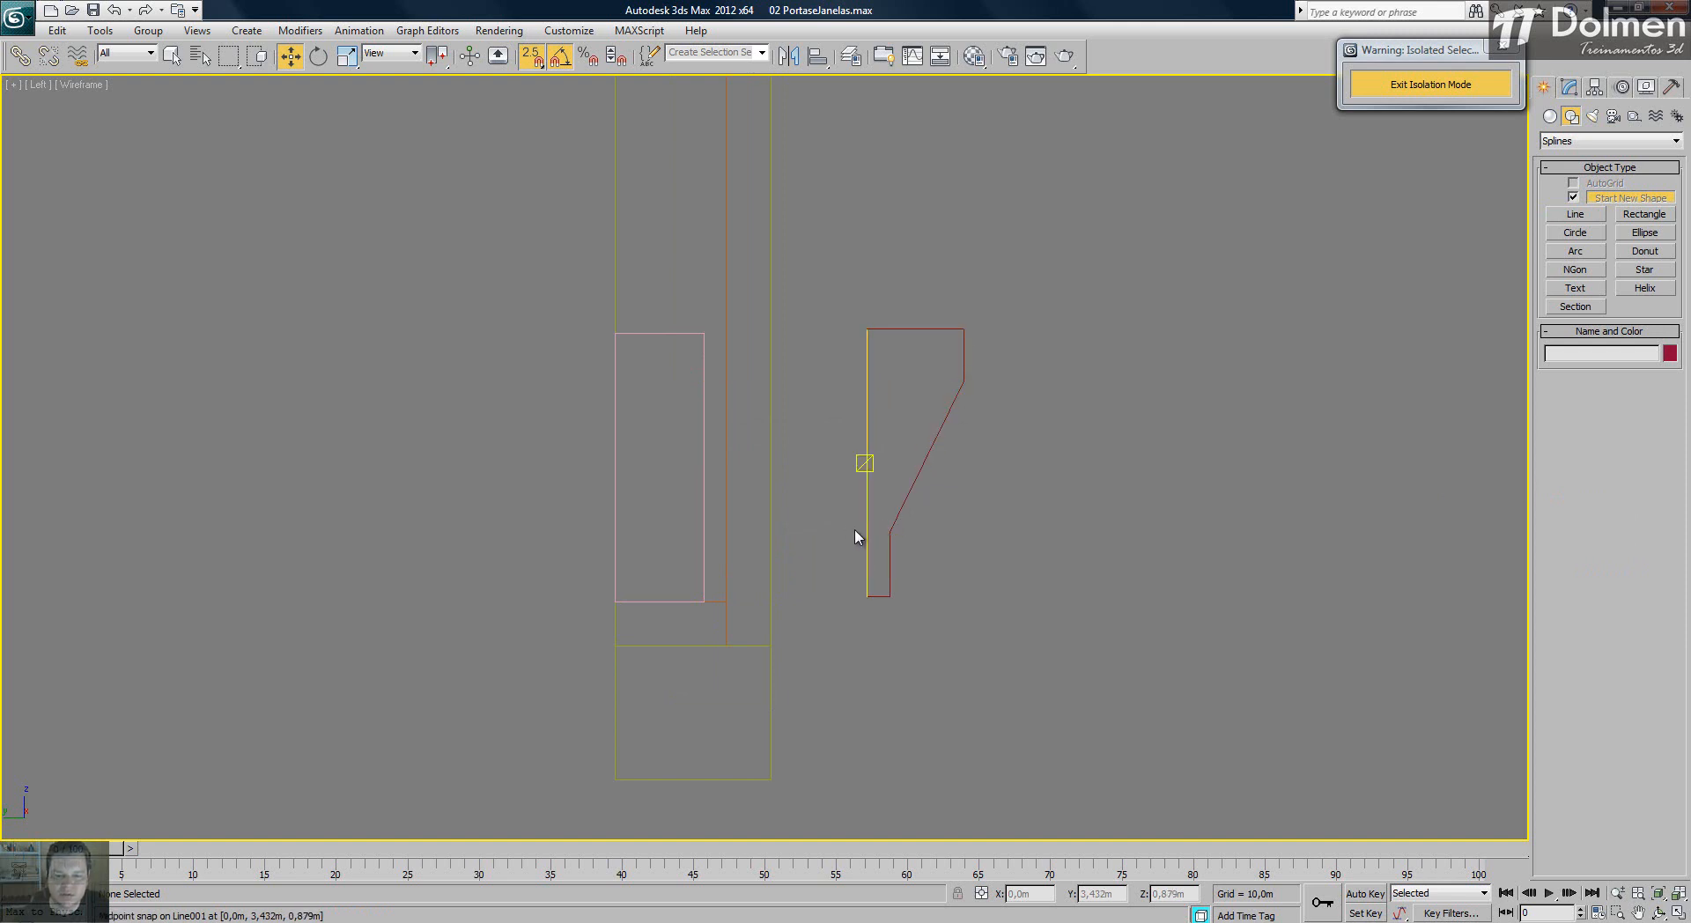
- Turn snapping off, try moving the line profile closer to the sash, and undo that move
left_click(672, 335)
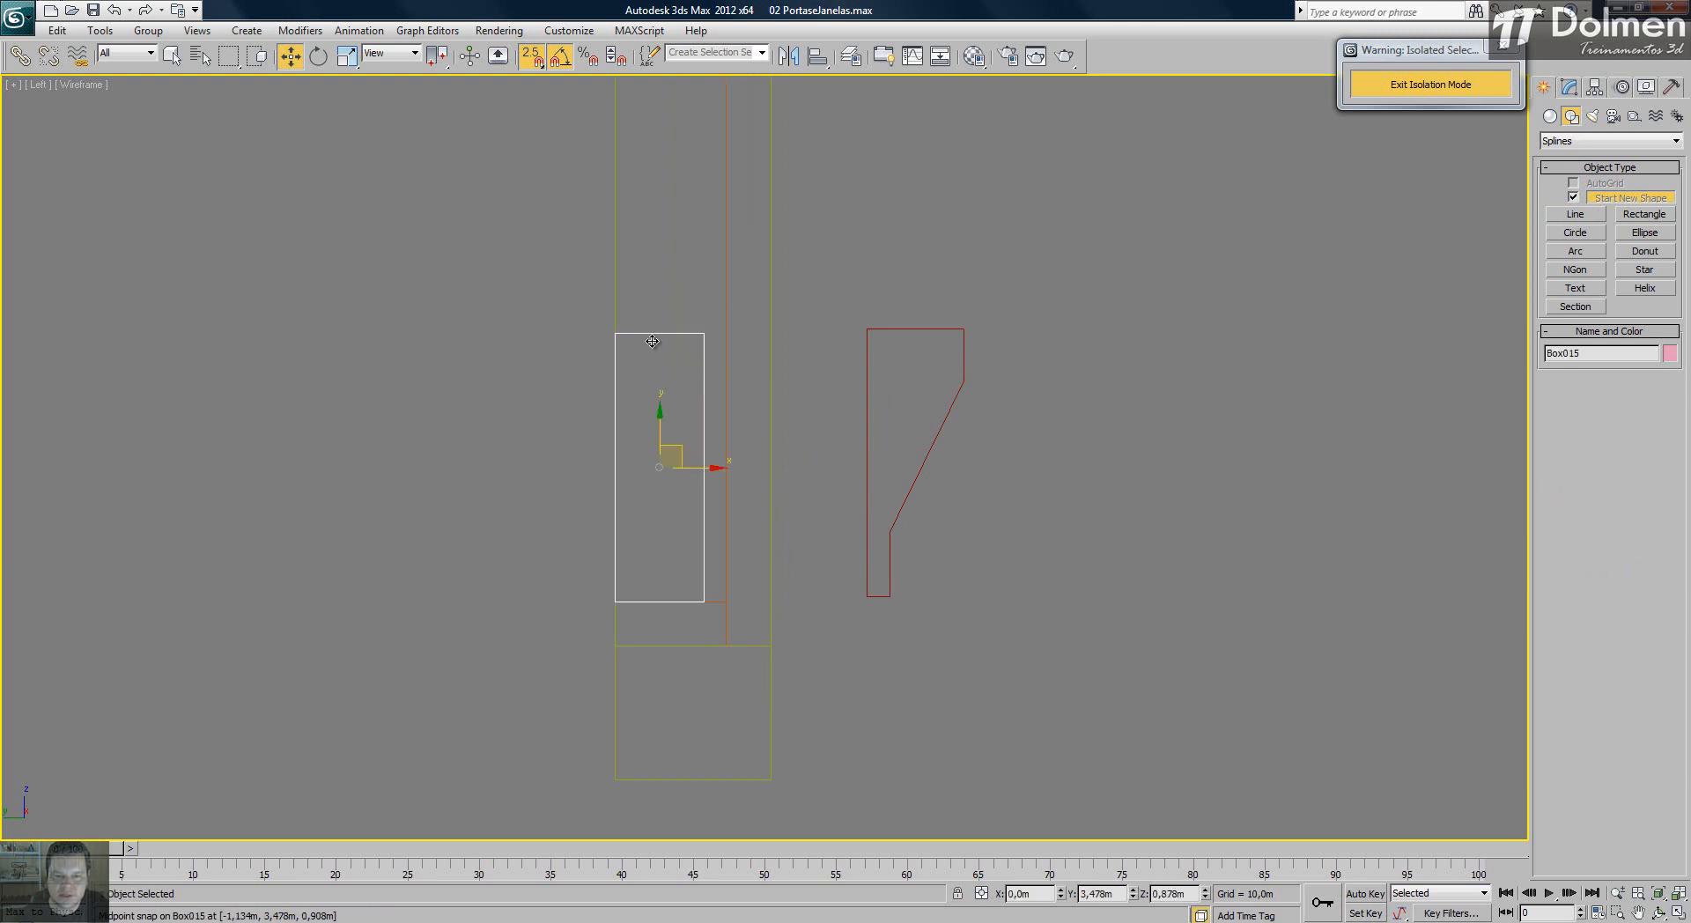
key("s")
left_click_drag(929, 327, 878, 410)
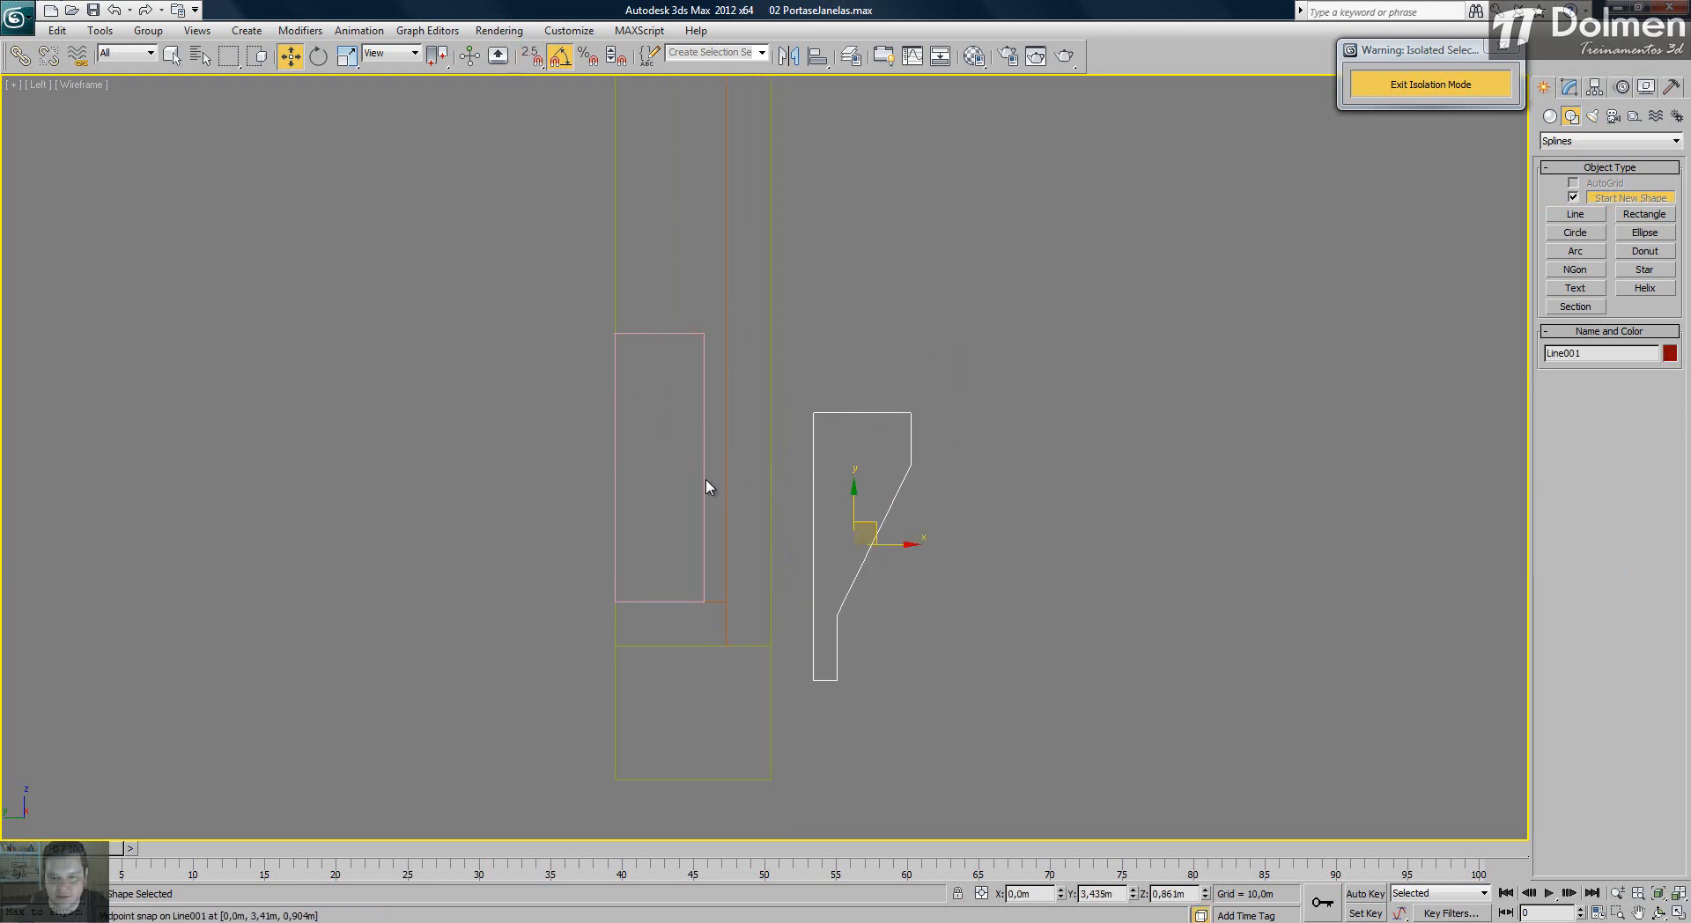
key("ctrl+z")
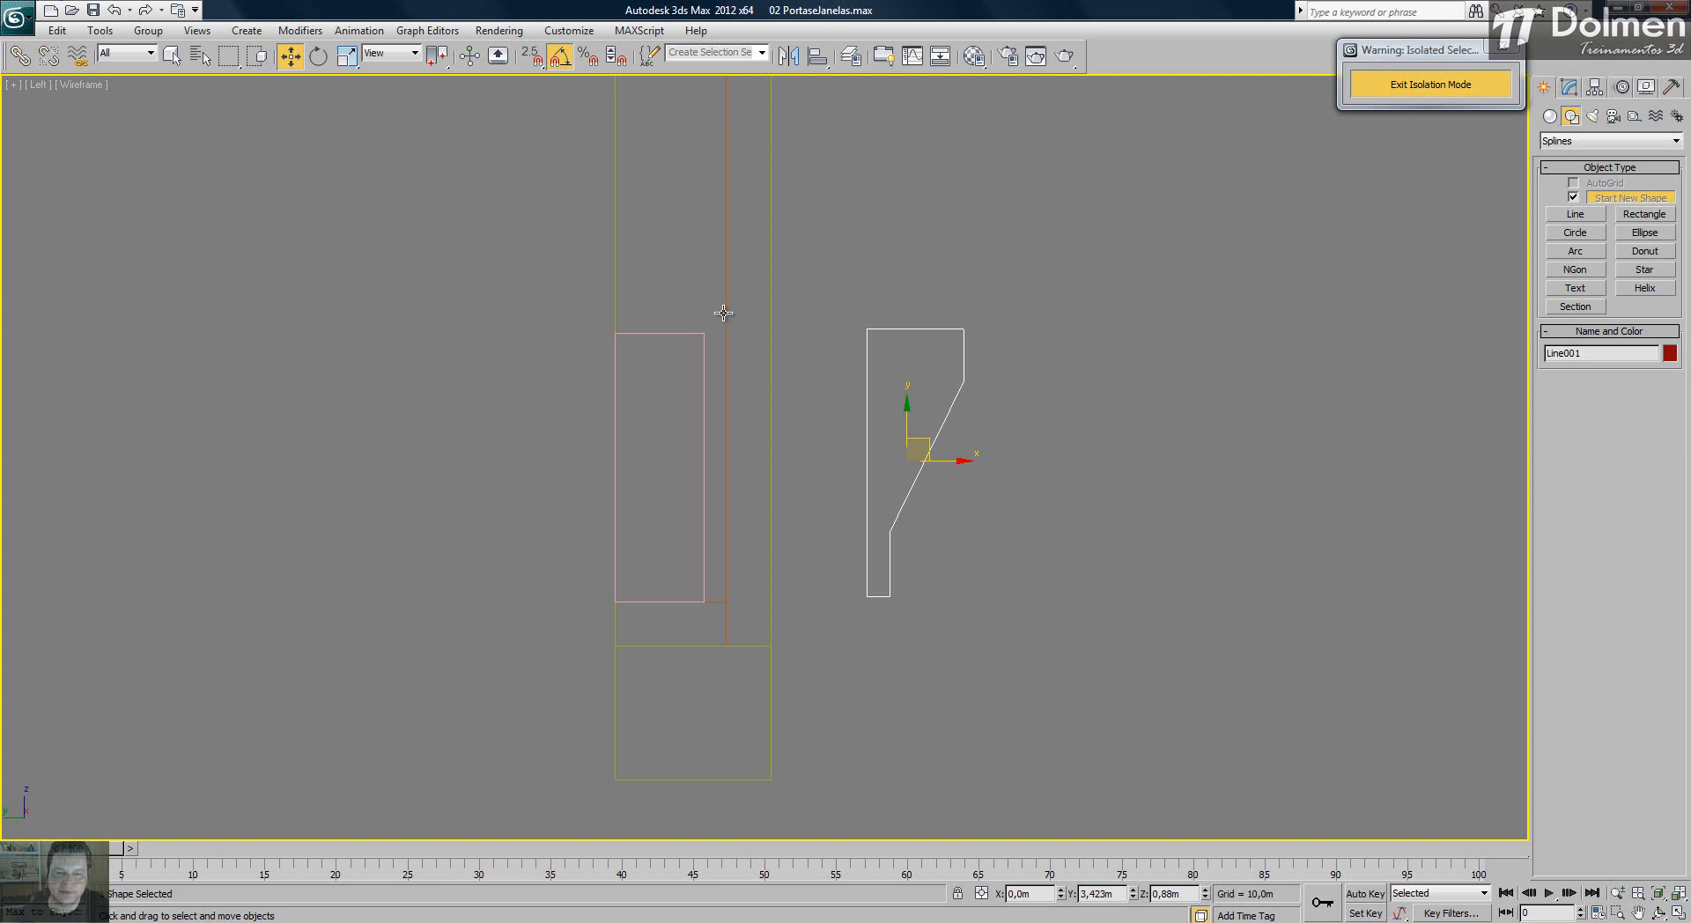
- Convert the box inside the sash to an Editable Poly
left_click(694, 335)
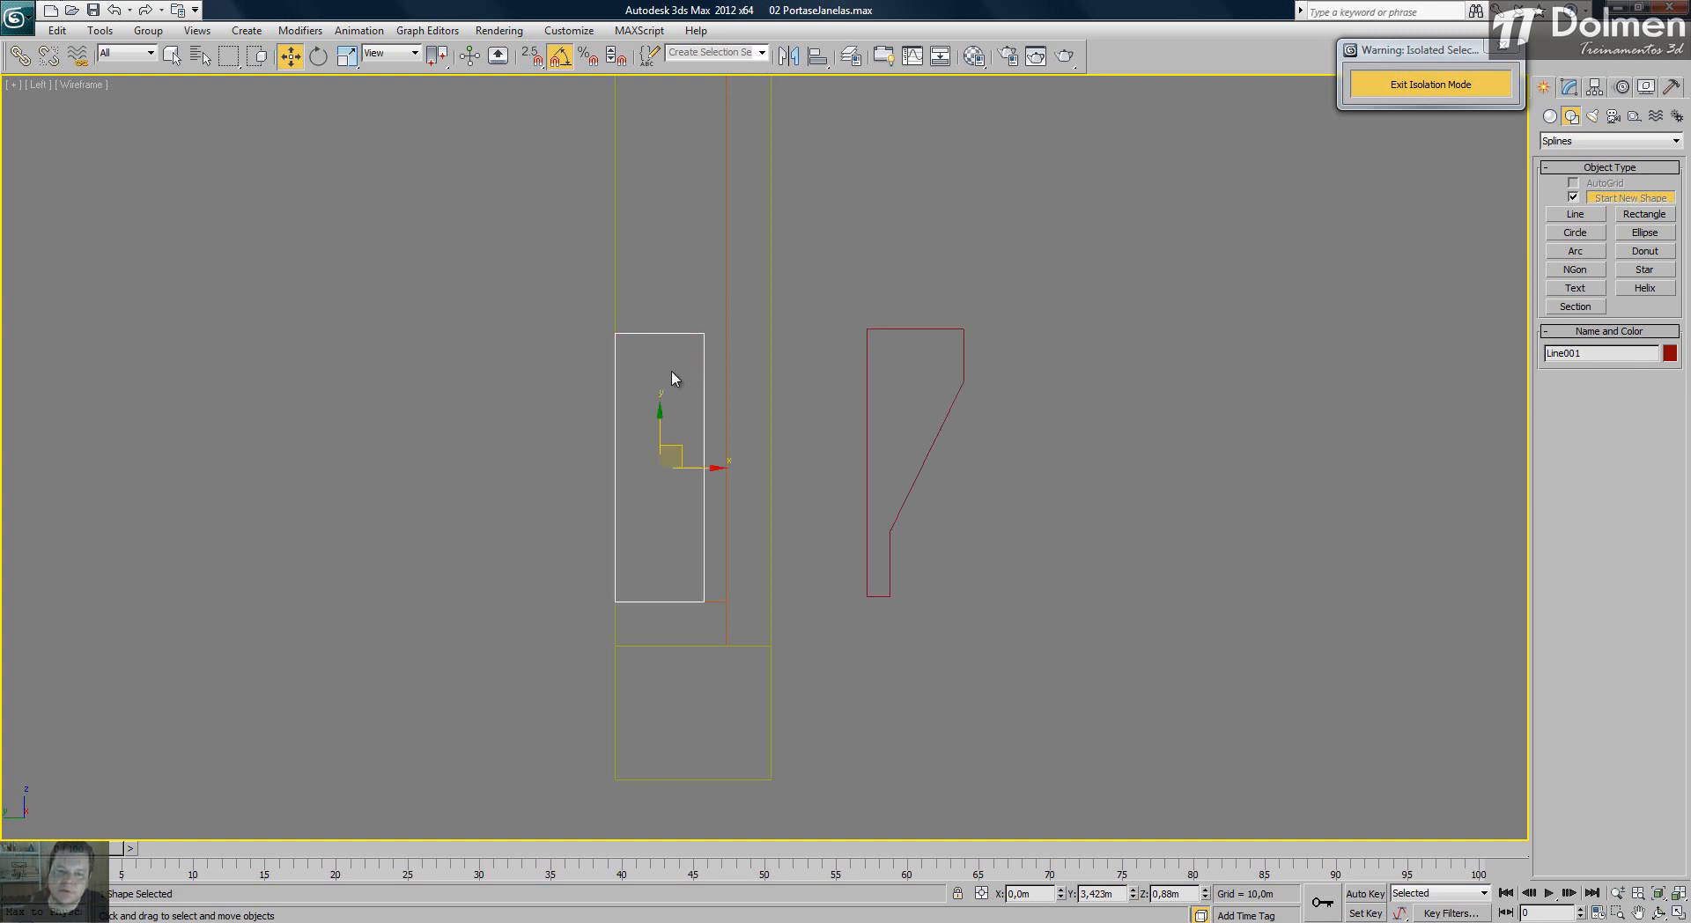
right_click(657, 444)
mouse_move(746, 531)
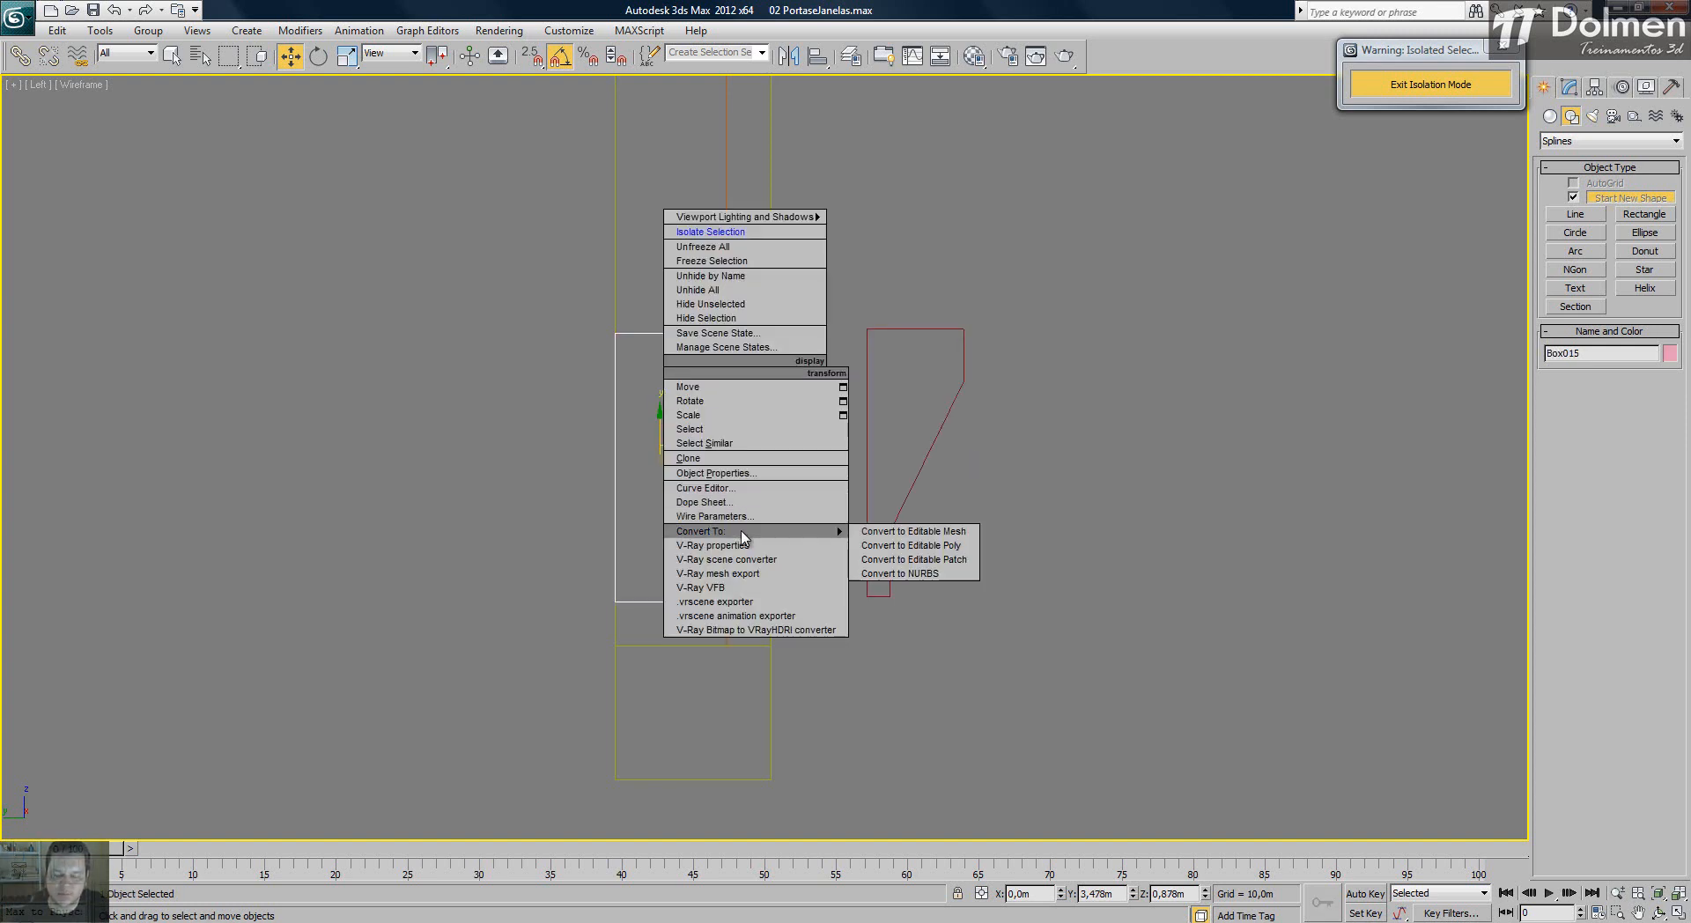
left_click(907, 546)
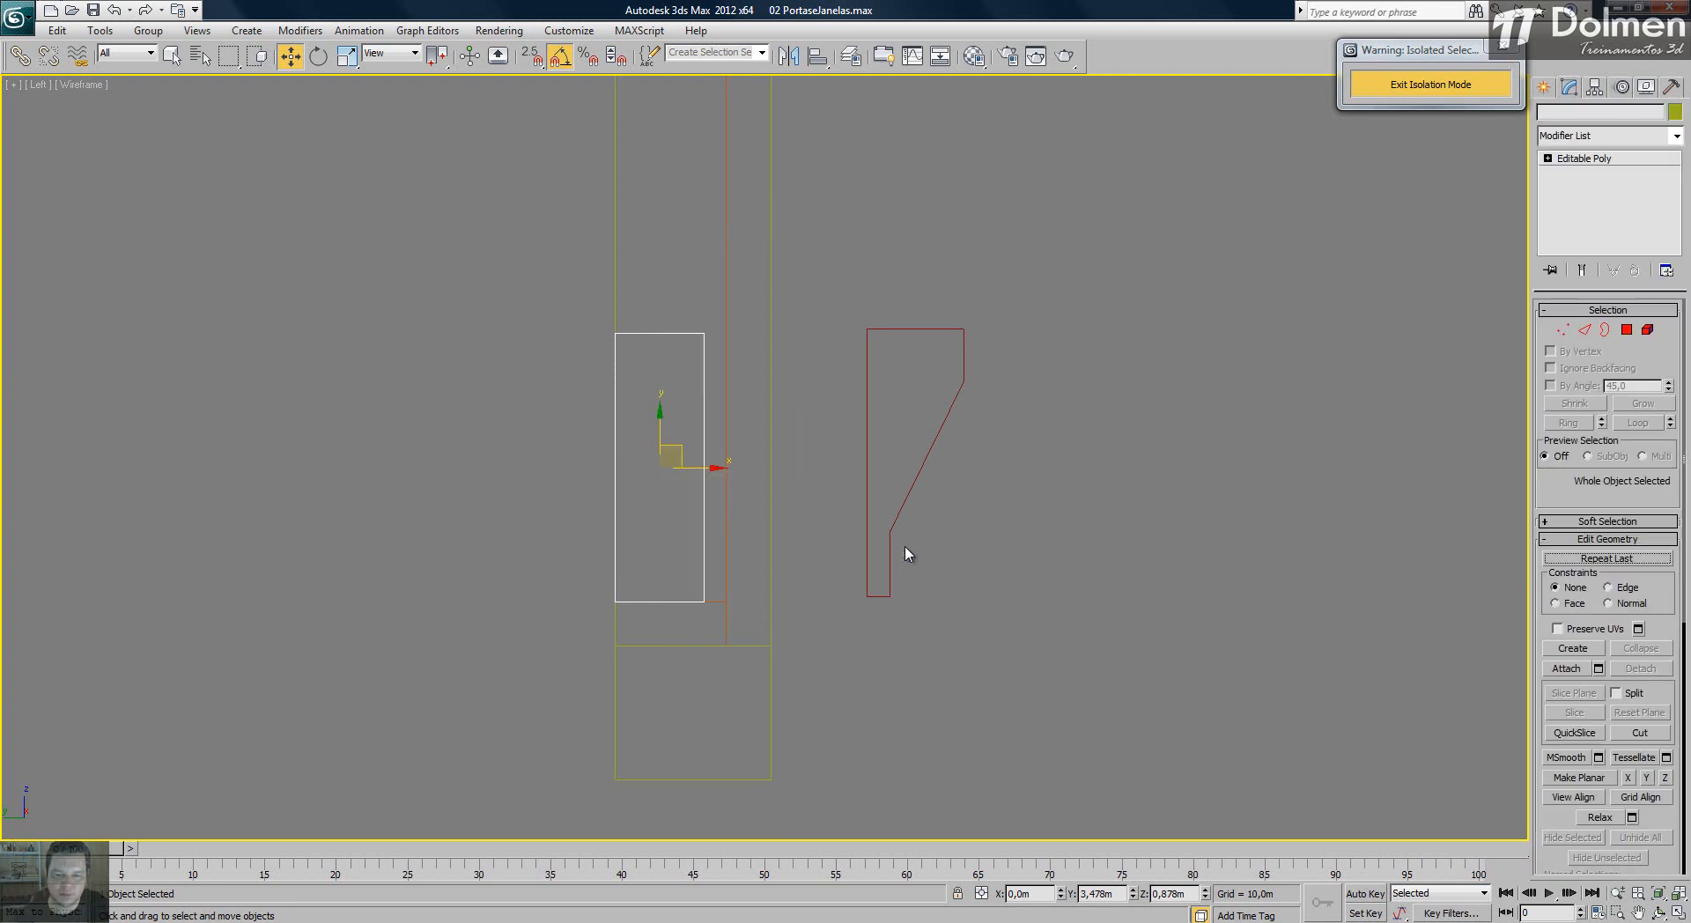
- Connect the box's four vertical edges with 2 segments and a pinch of 35
left_click(1584, 330)
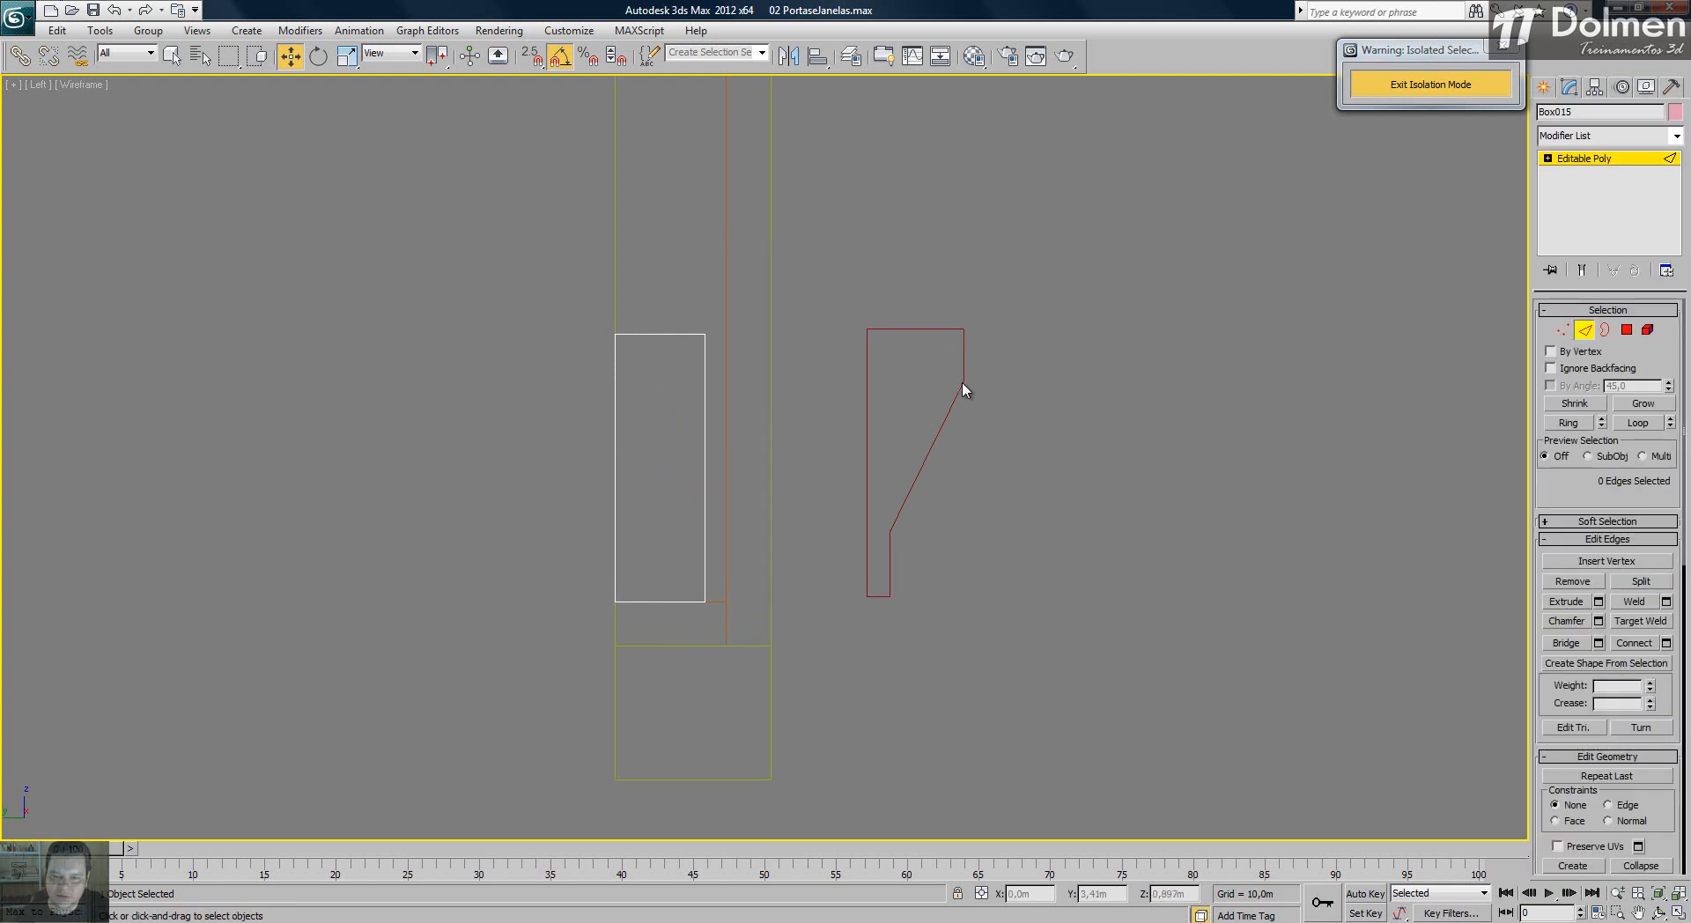
left_click_drag(779, 442, 1052, 482)
left_click(399, 464)
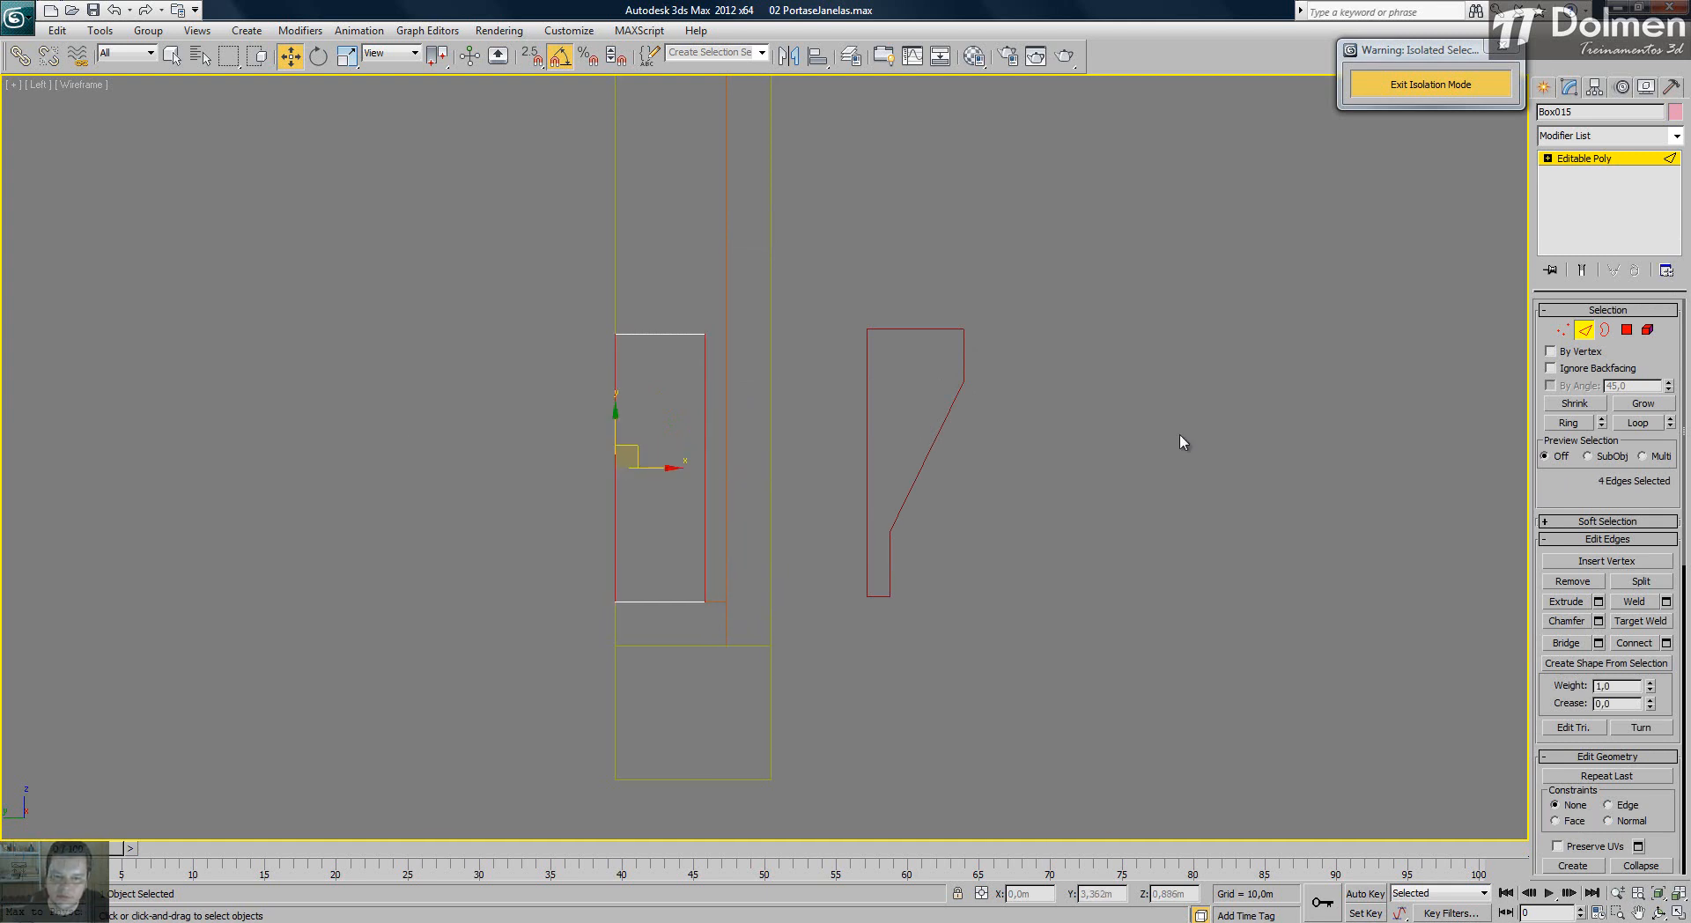
left_click(1665, 643)
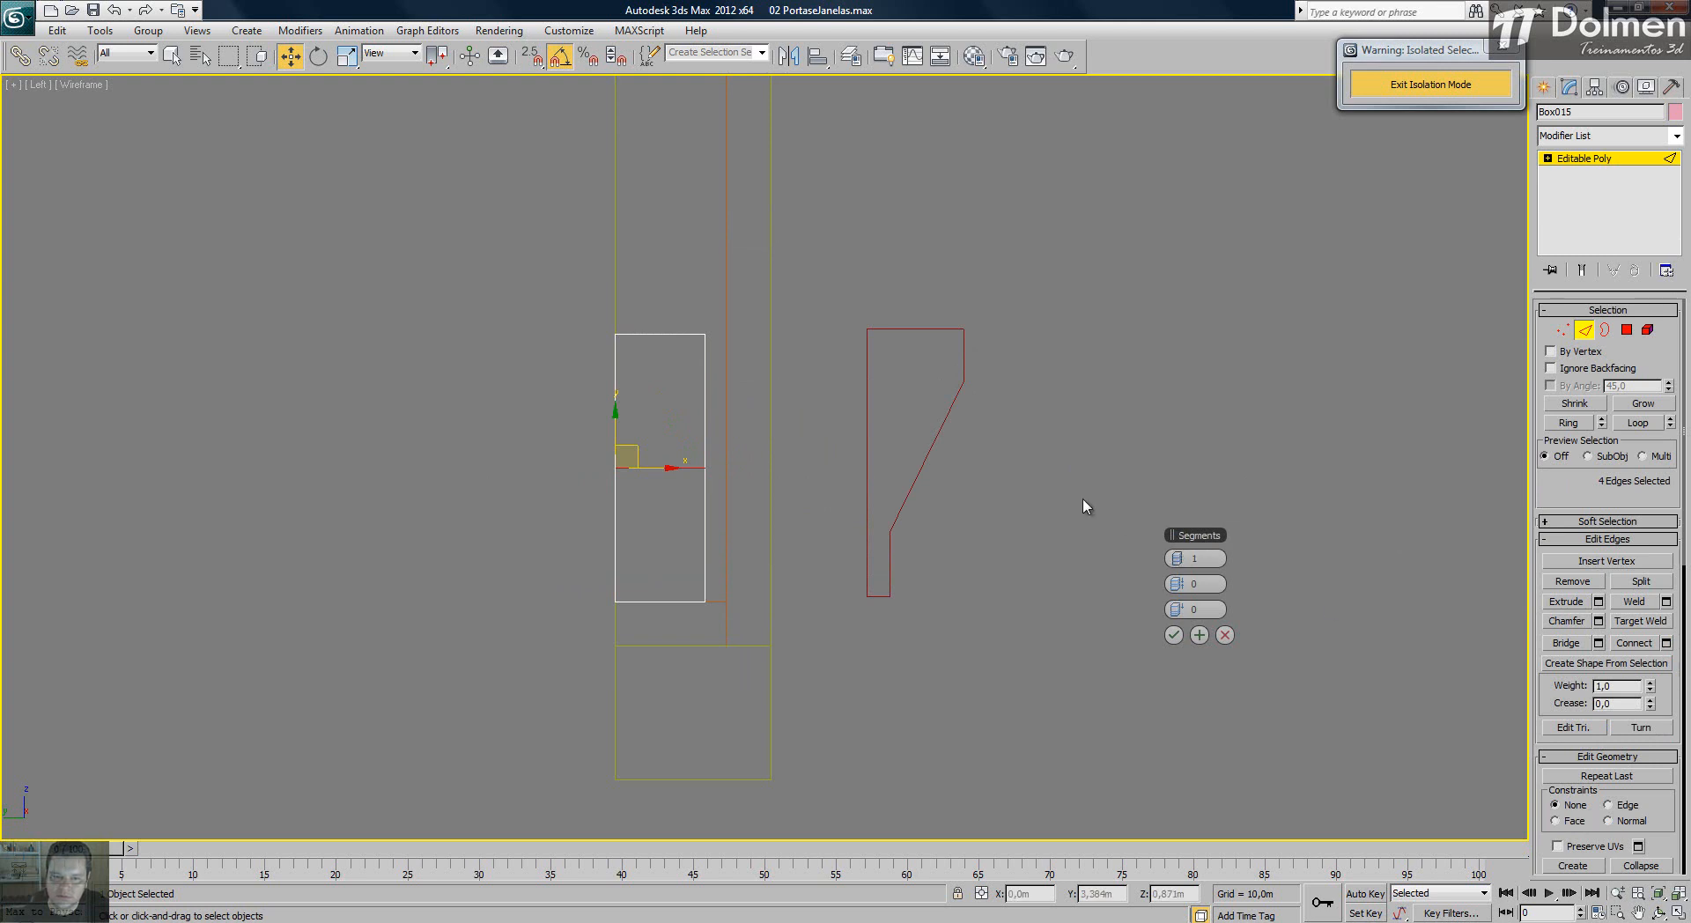
left_click(1182, 559)
left_click_drag(1182, 585, 1306, 611)
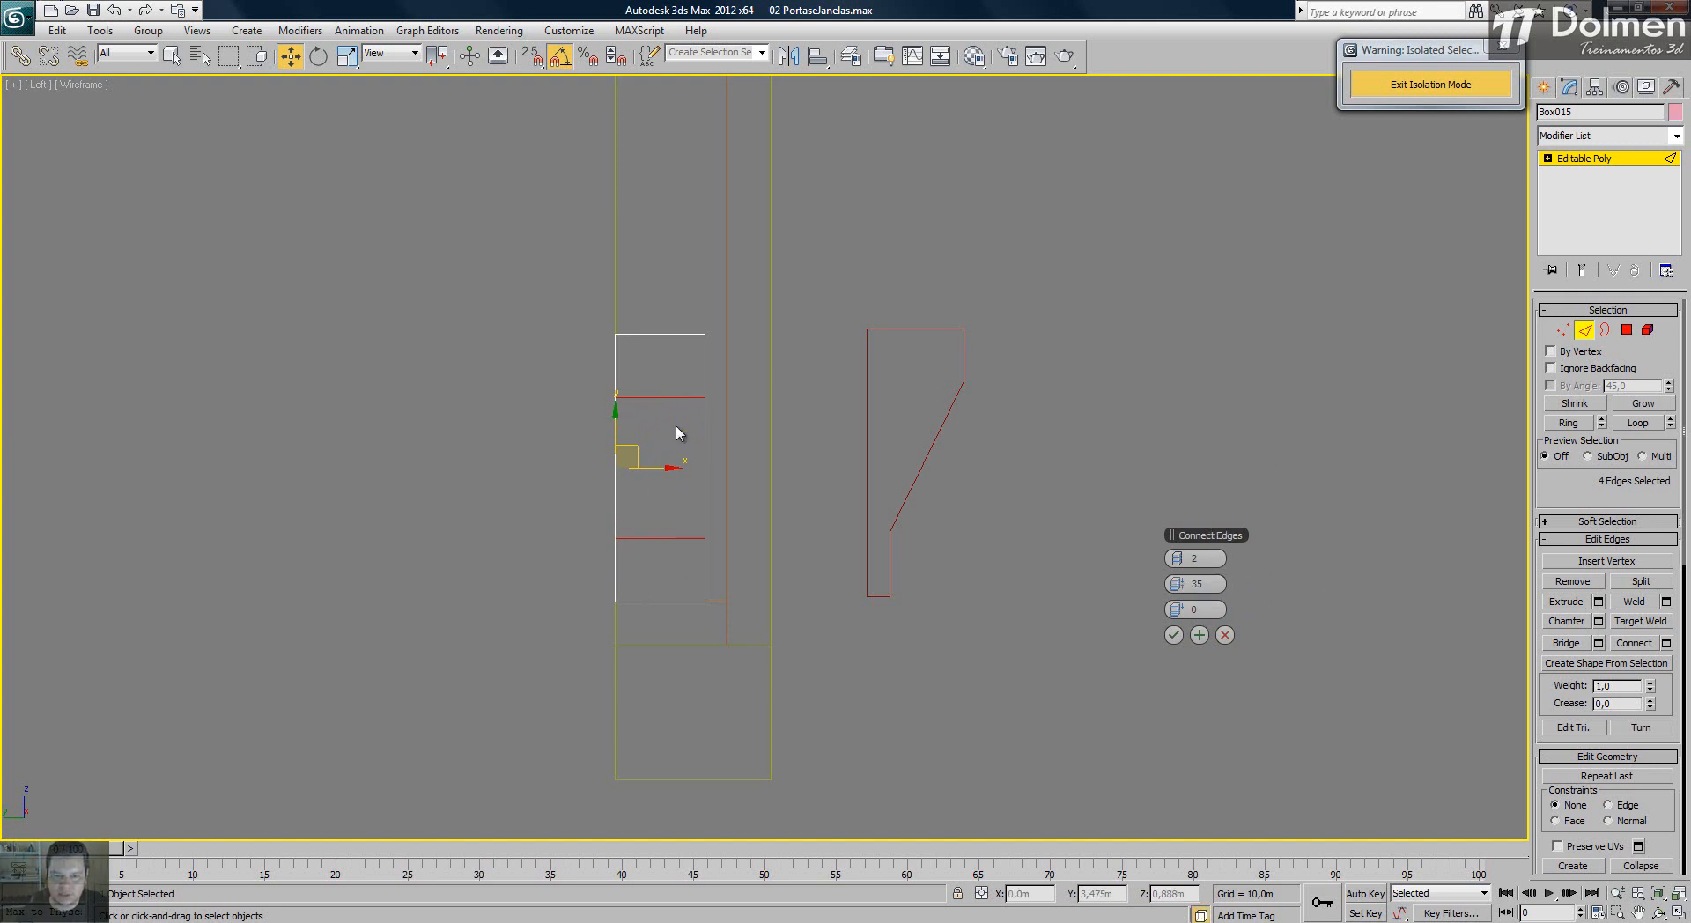
left_click(1173, 635)
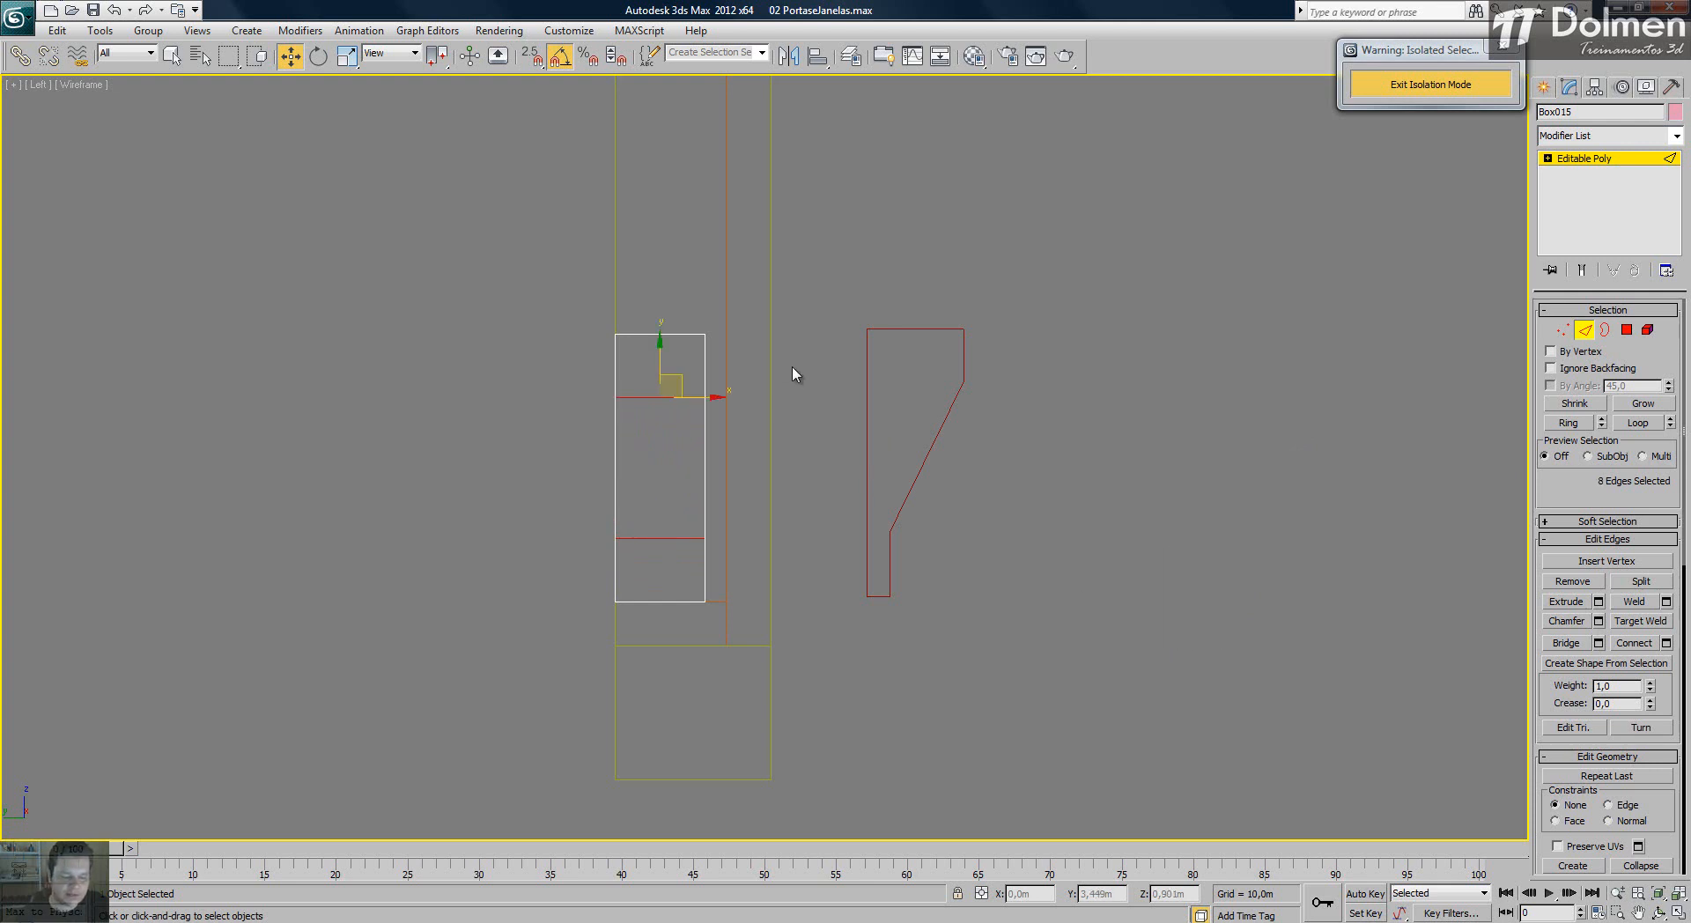
- Move the vertices on the right side of the box's two lower rows left to form a narrow foot with a diagonal above it
key("1")
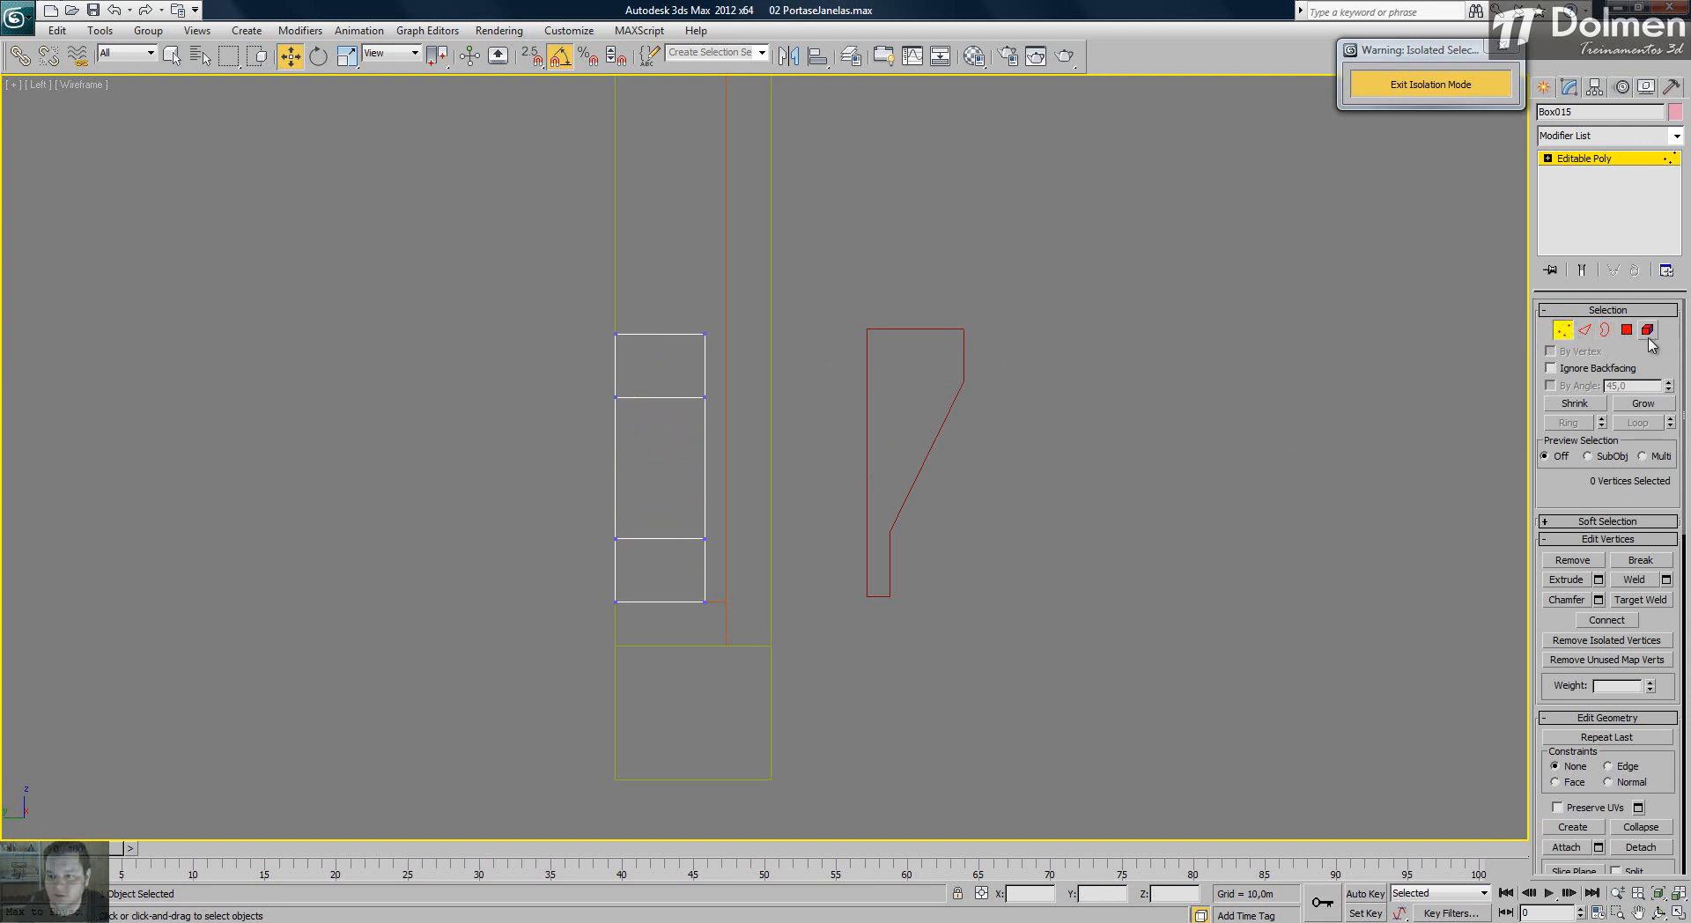
left_click_drag(781, 473, 699, 634)
left_click_drag(666, 697, 664, 691)
left_click_drag(757, 572, 696, 569)
- Shift the upper middle vertex row slightly down and the lower middle row slightly up, and leave vertex editing
left_click_drag(555, 446, 521, 443)
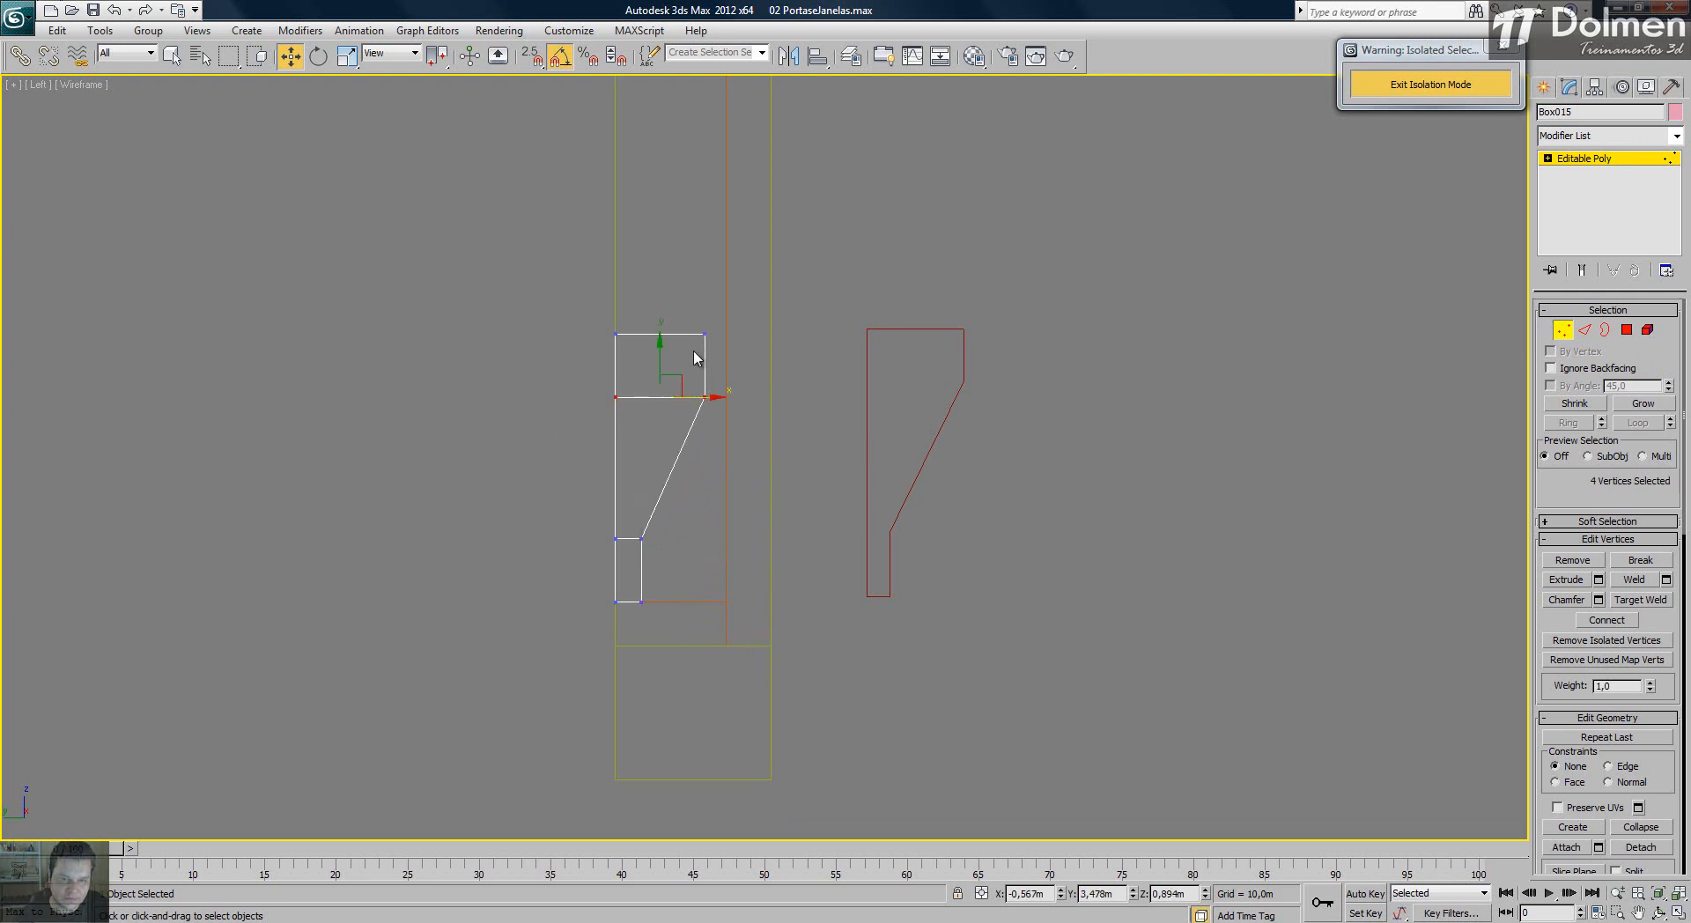
mouse_move(661, 362)
left_mouse_down()
mouse_move(666, 343)
mouse_move(662, 368)
left_mouse_up()
left_click_drag(620, 546, 656, 558)
left_click_drag(628, 495, 628, 493)
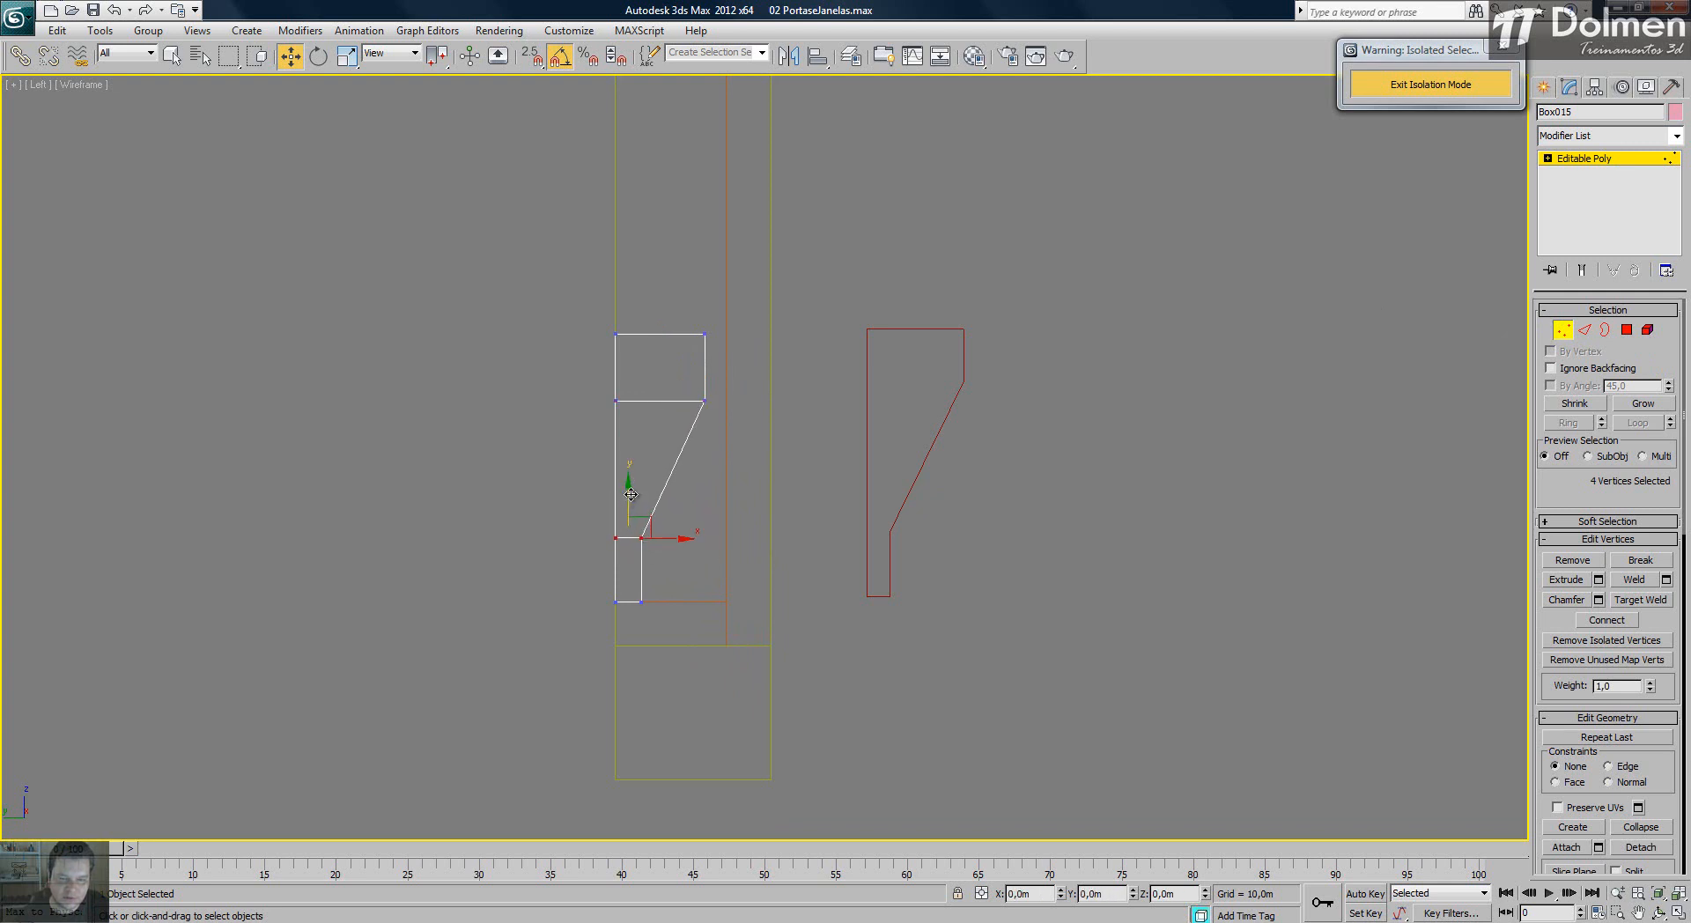
left_click(811, 435)
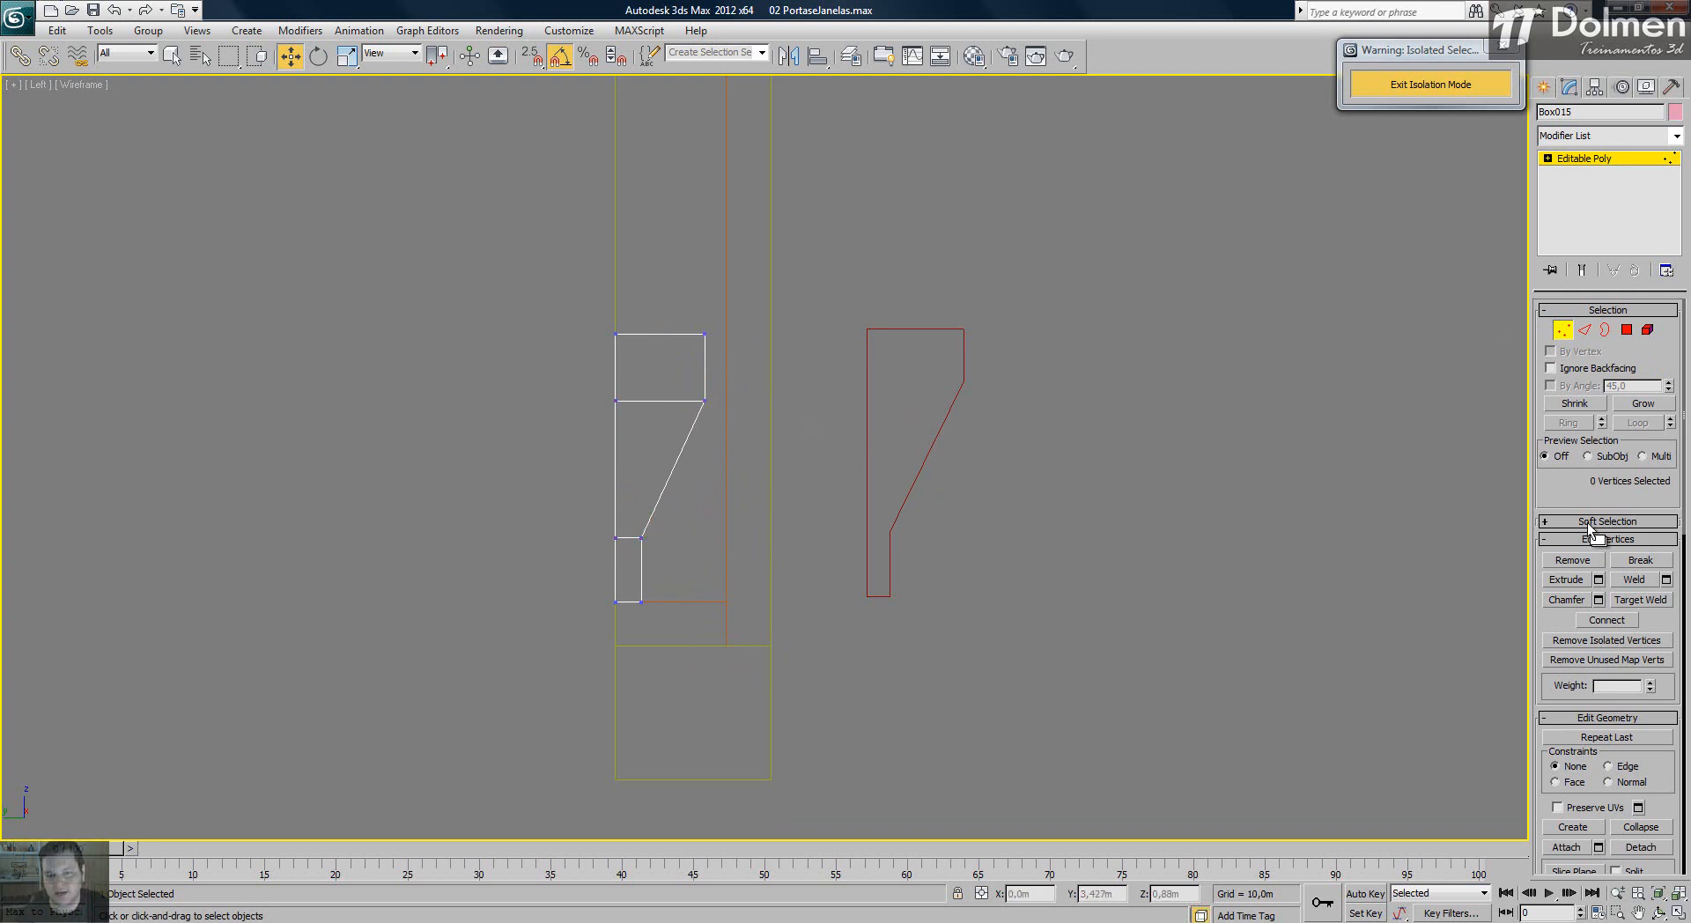
left_click(1562, 330)
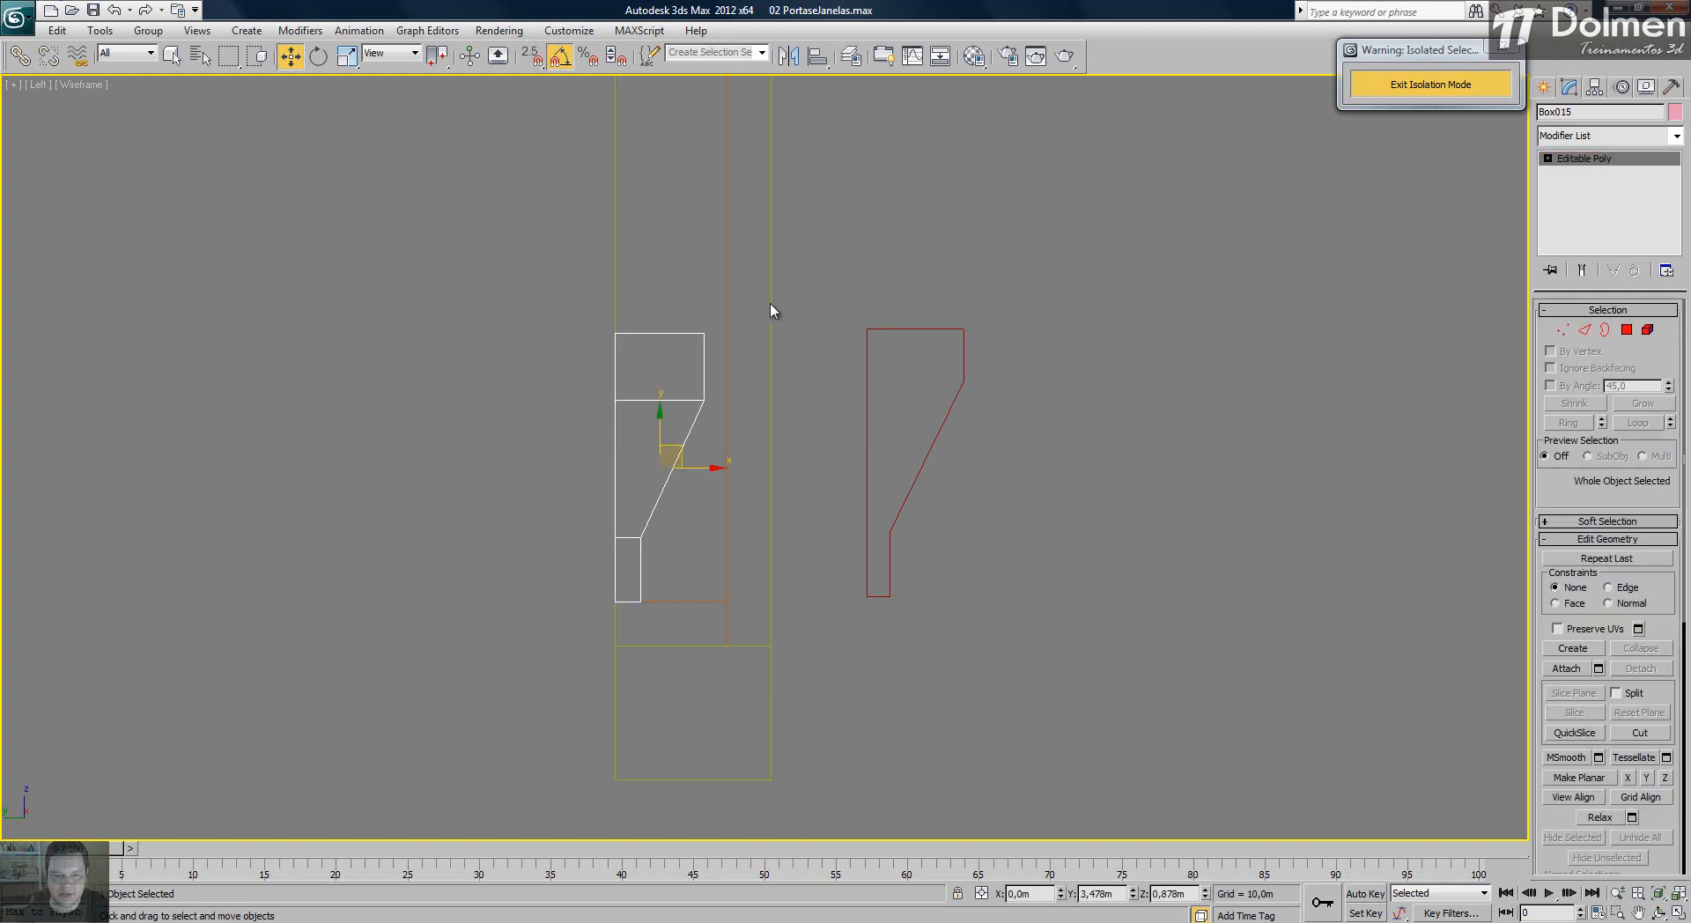
- Delete the red reference outline of the slat profile beside the sash
left_click_drag(1023, 255, 872, 480)
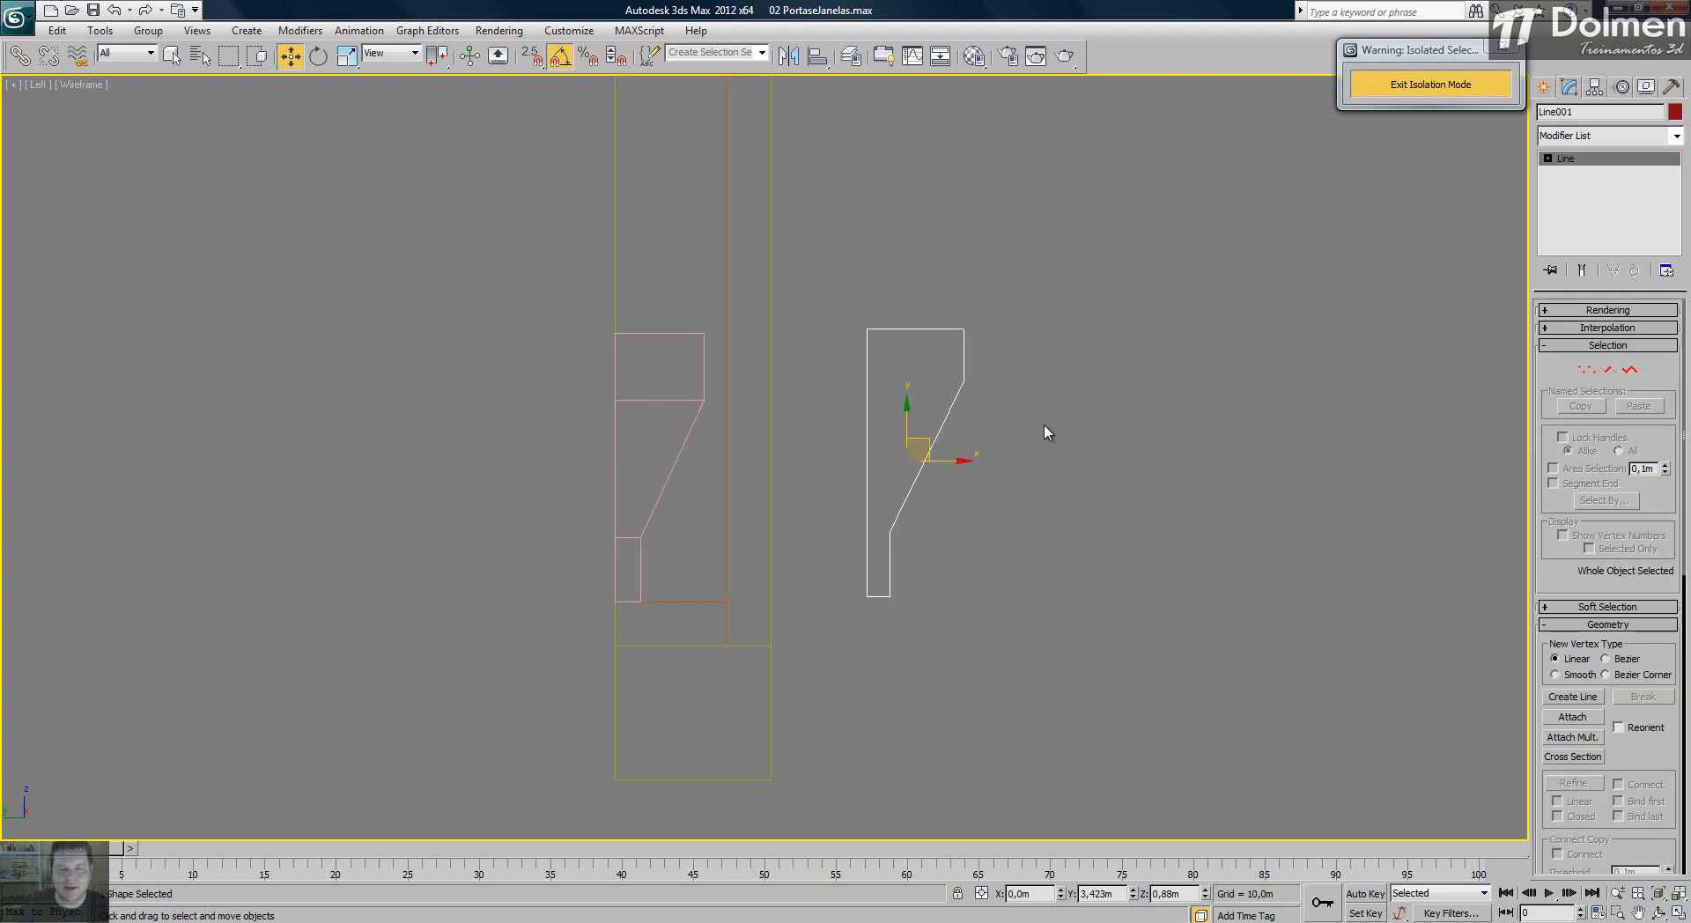
key("Delete")
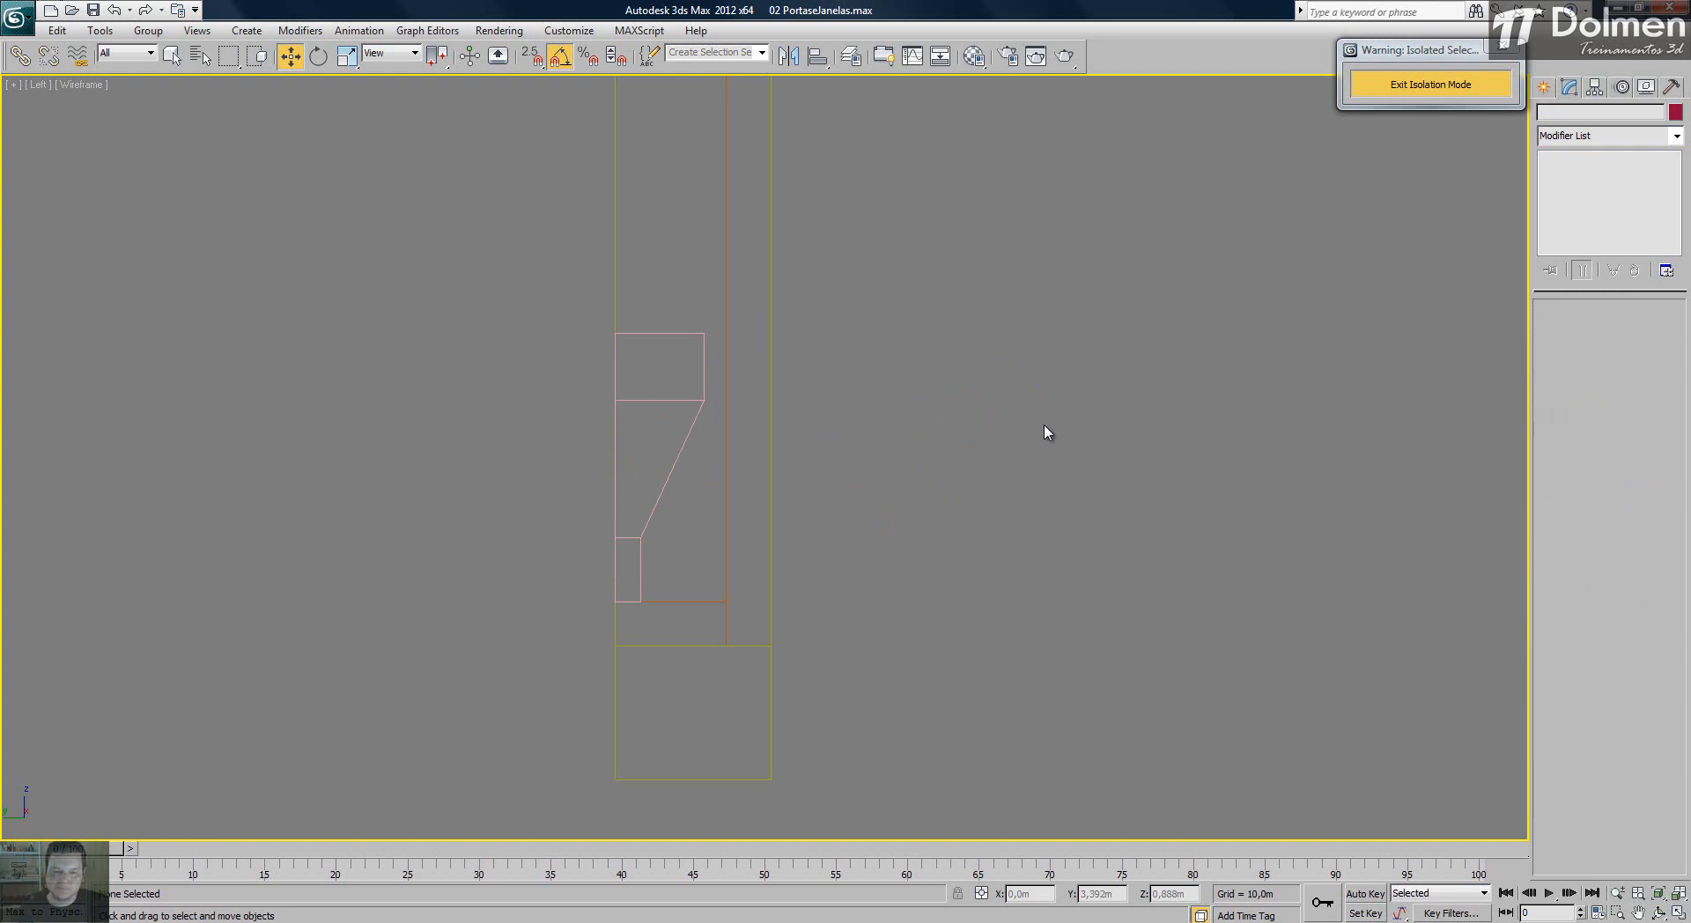
- Move the shaped slat horizontally from the scene origin to the sash, overlapping the bottom of its opening
left_click_drag(698, 286, 679, 415)
left_click(1677, 914)
scroll(1046, 253, "down", 10)
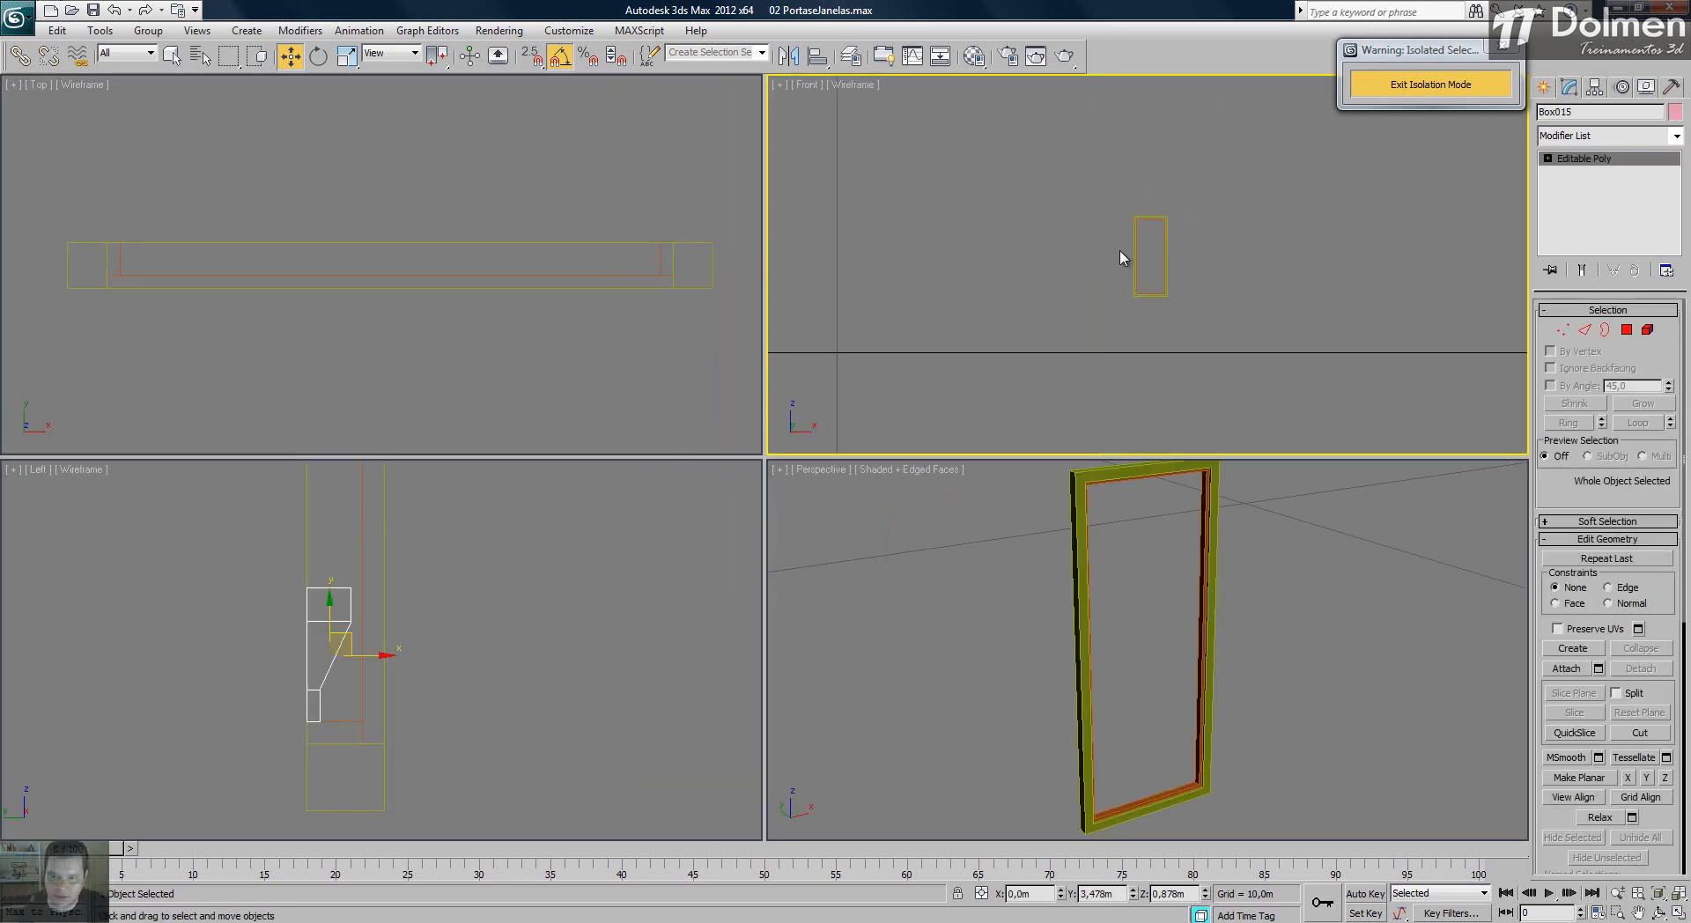
middle_click_drag(843, 263, 966, 275)
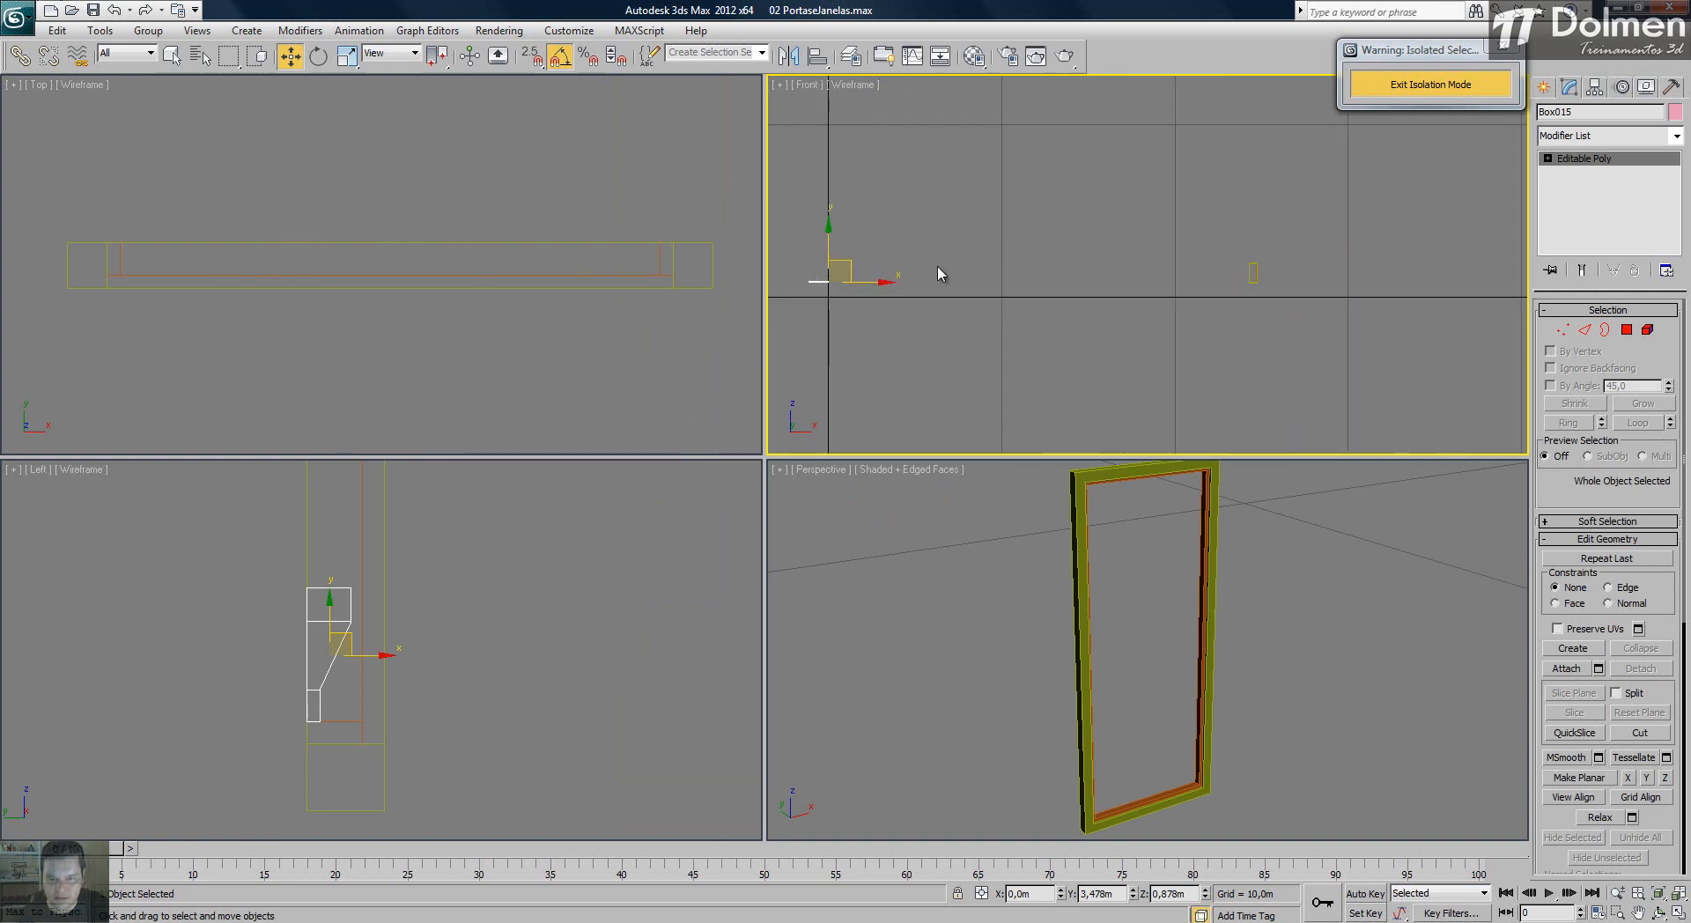
left_click_drag(876, 283, 1322, 290)
scroll(1254, 285, "up", 10)
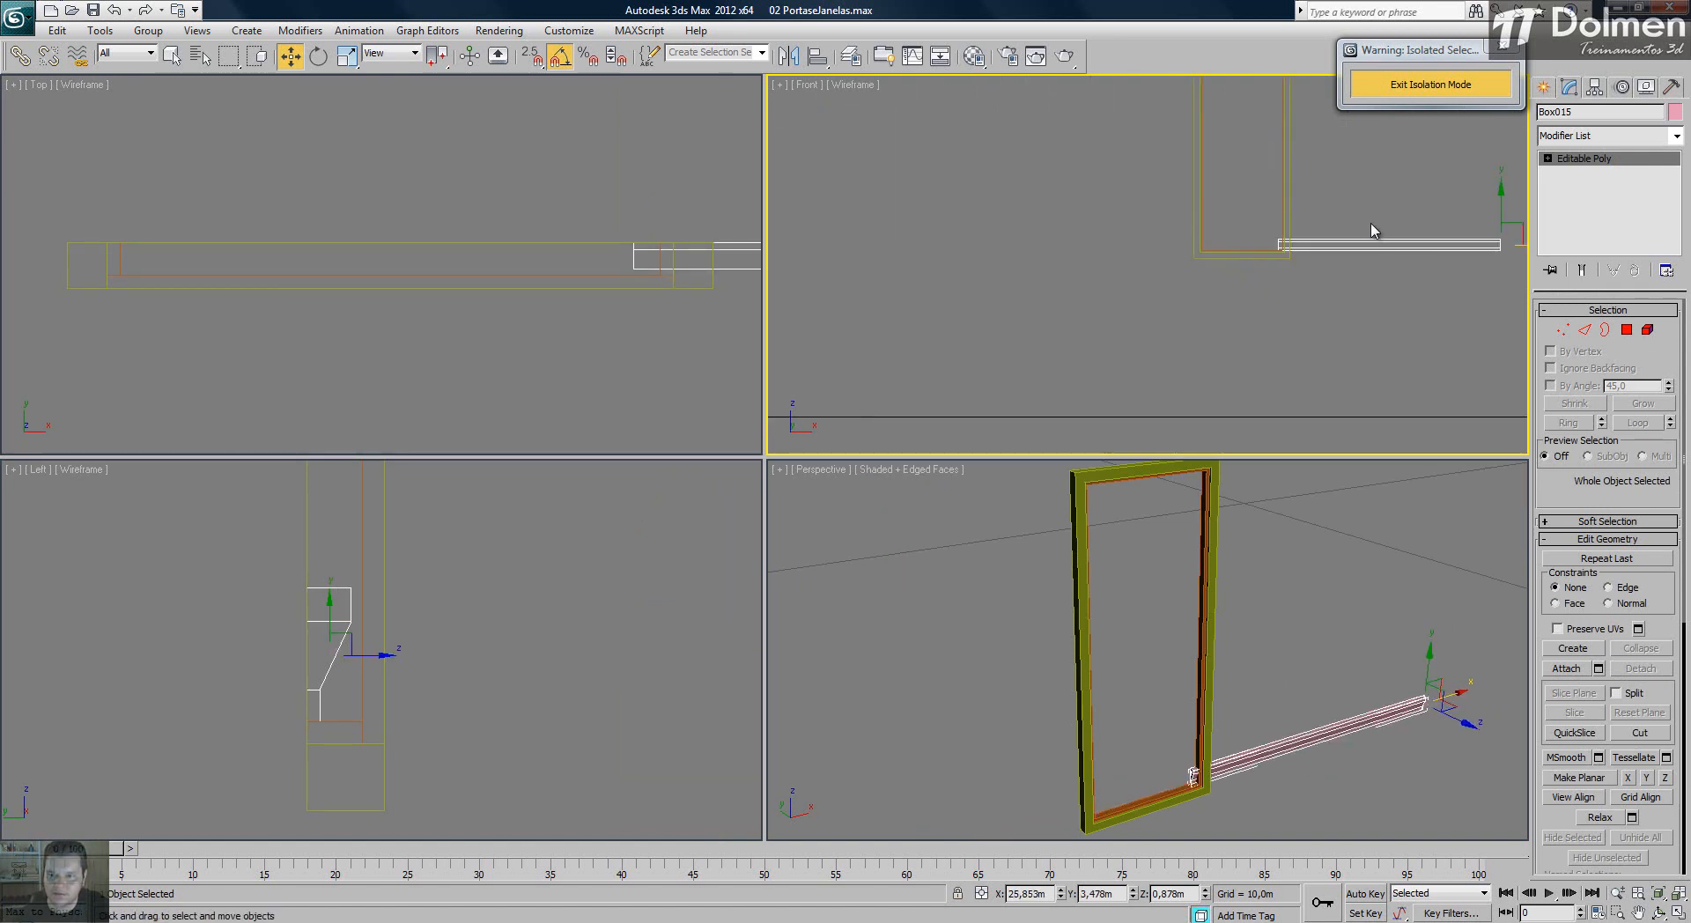
middle_click_drag(1429, 226, 1260, 290)
left_click_drag(1357, 308, 1276, 311)
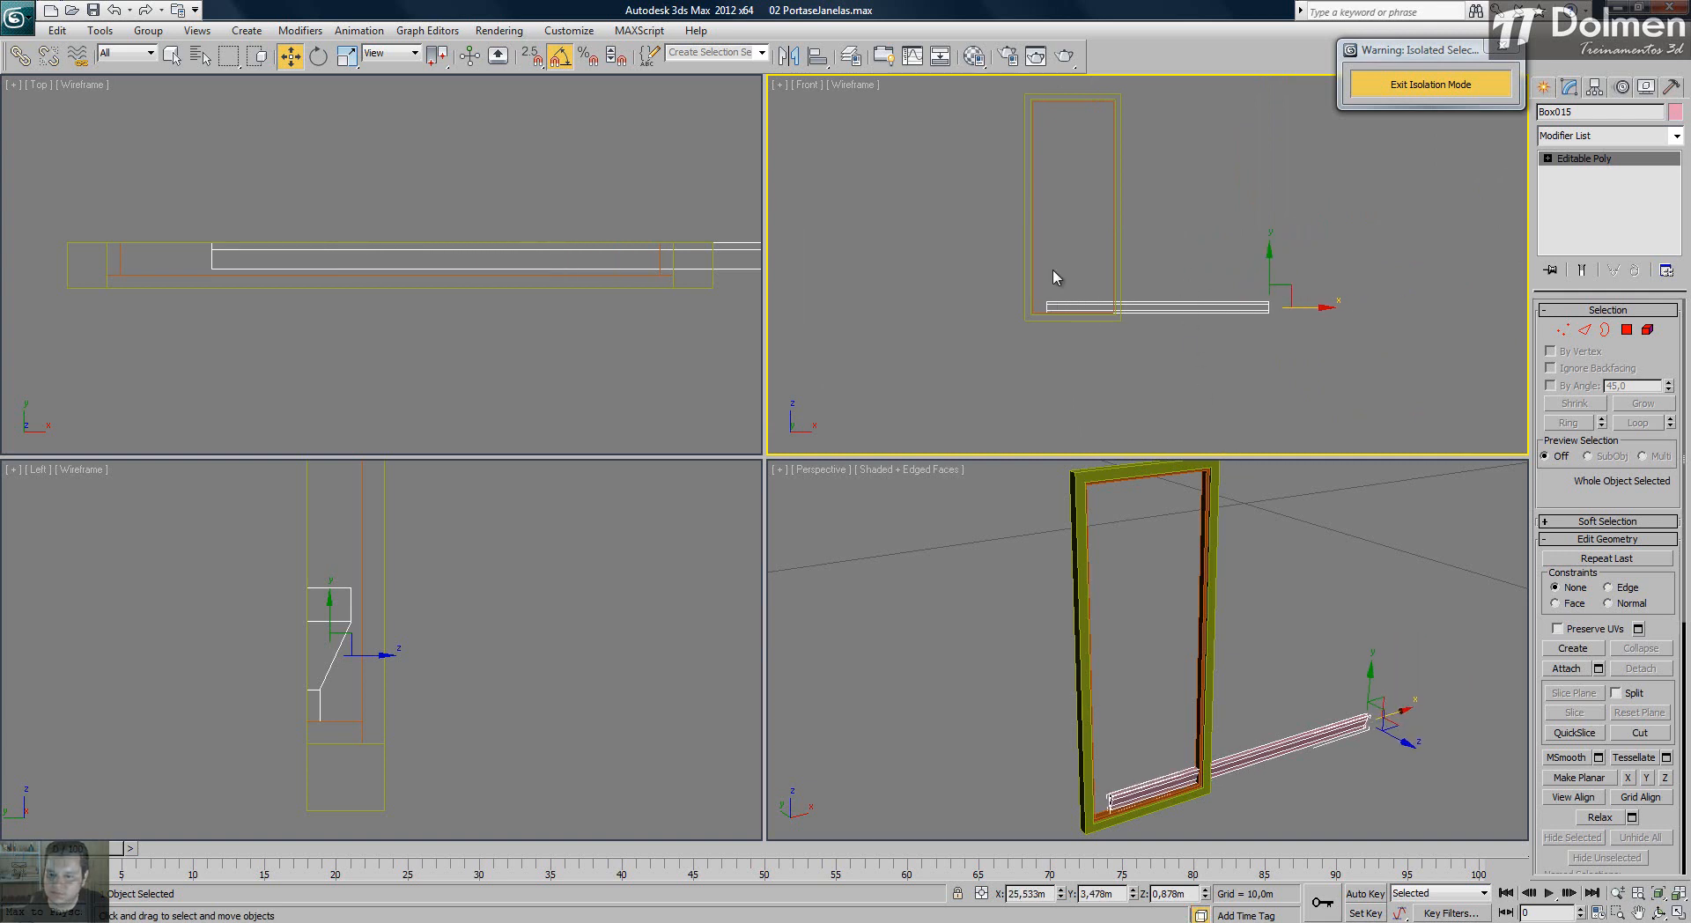
- Snap the slat's left end to the left inner edge of the sash opening
scroll(1041, 308, "up", 8)
key("s")
left_click_drag(1089, 312, 870, 313)
scroll(944, 273, "down", 6)
scroll(944, 273, "down", 5)
- Shorten the slat by moving its right-end vertices onto the right inner edge of the sash opening, and leave vertex editing
key("1")
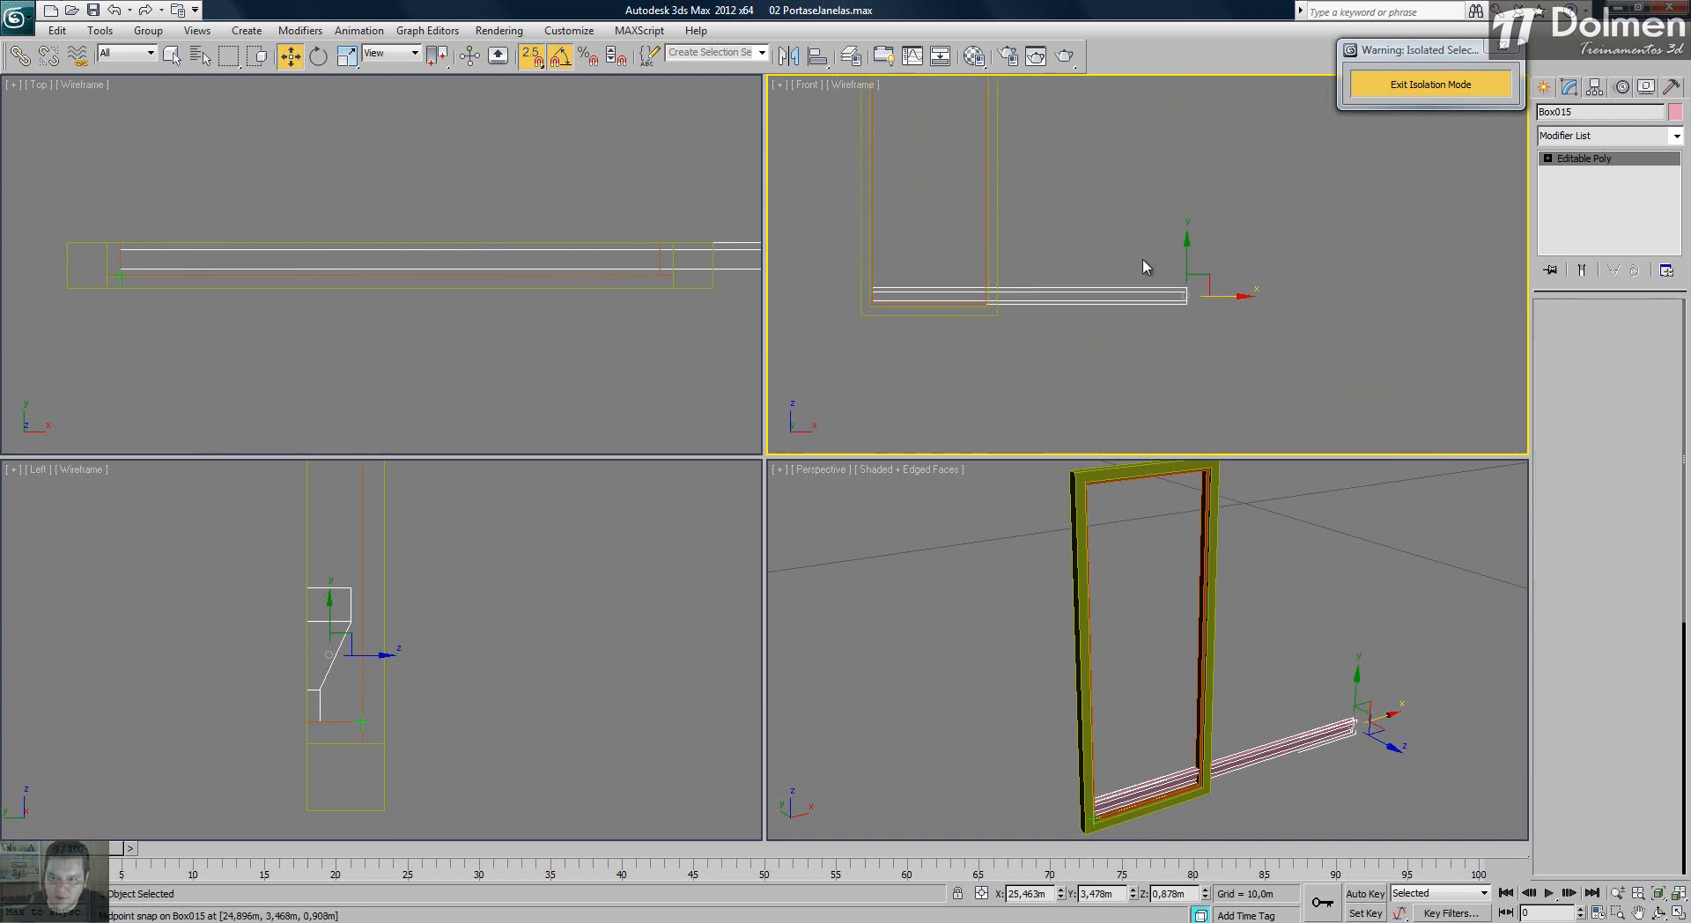
left_click_drag(1153, 214, 1218, 365)
key("s")
left_click_drag(1250, 290, 990, 316)
scroll(988, 312, "up", 6)
key("s")
left_click_drag(847, 286, 987, 281)
right_click(1283, 736)
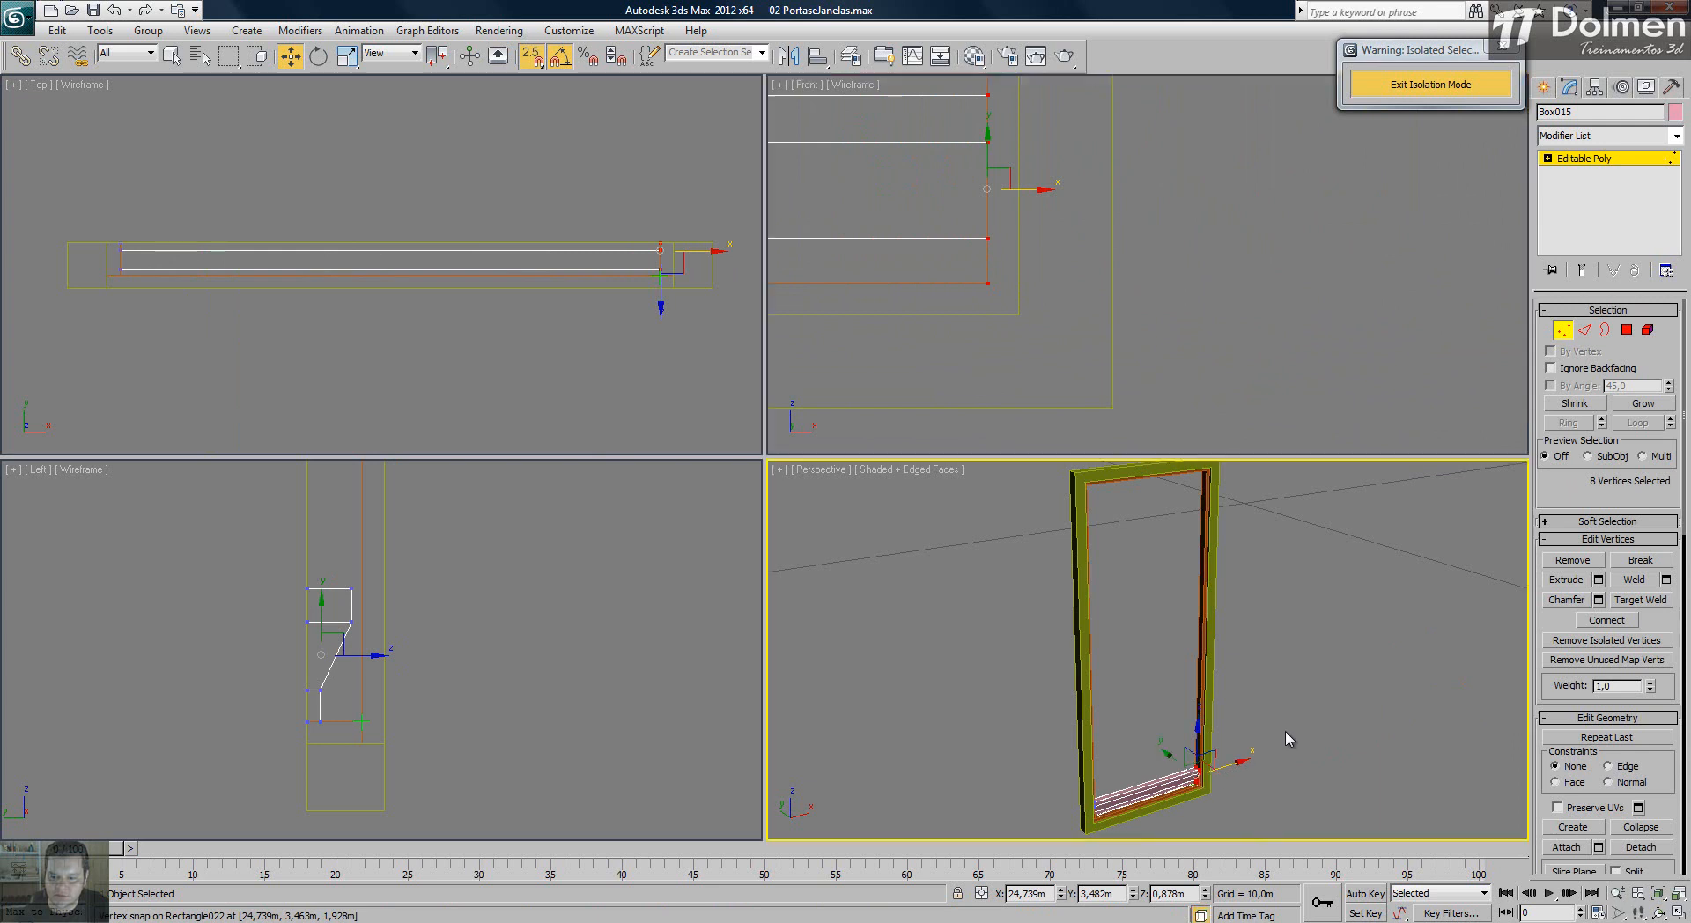
key("z")
middle_click_drag(1280, 702, 1143, 710, "alt")
left_click(1564, 330)
scroll(1359, 302, "down", 5)
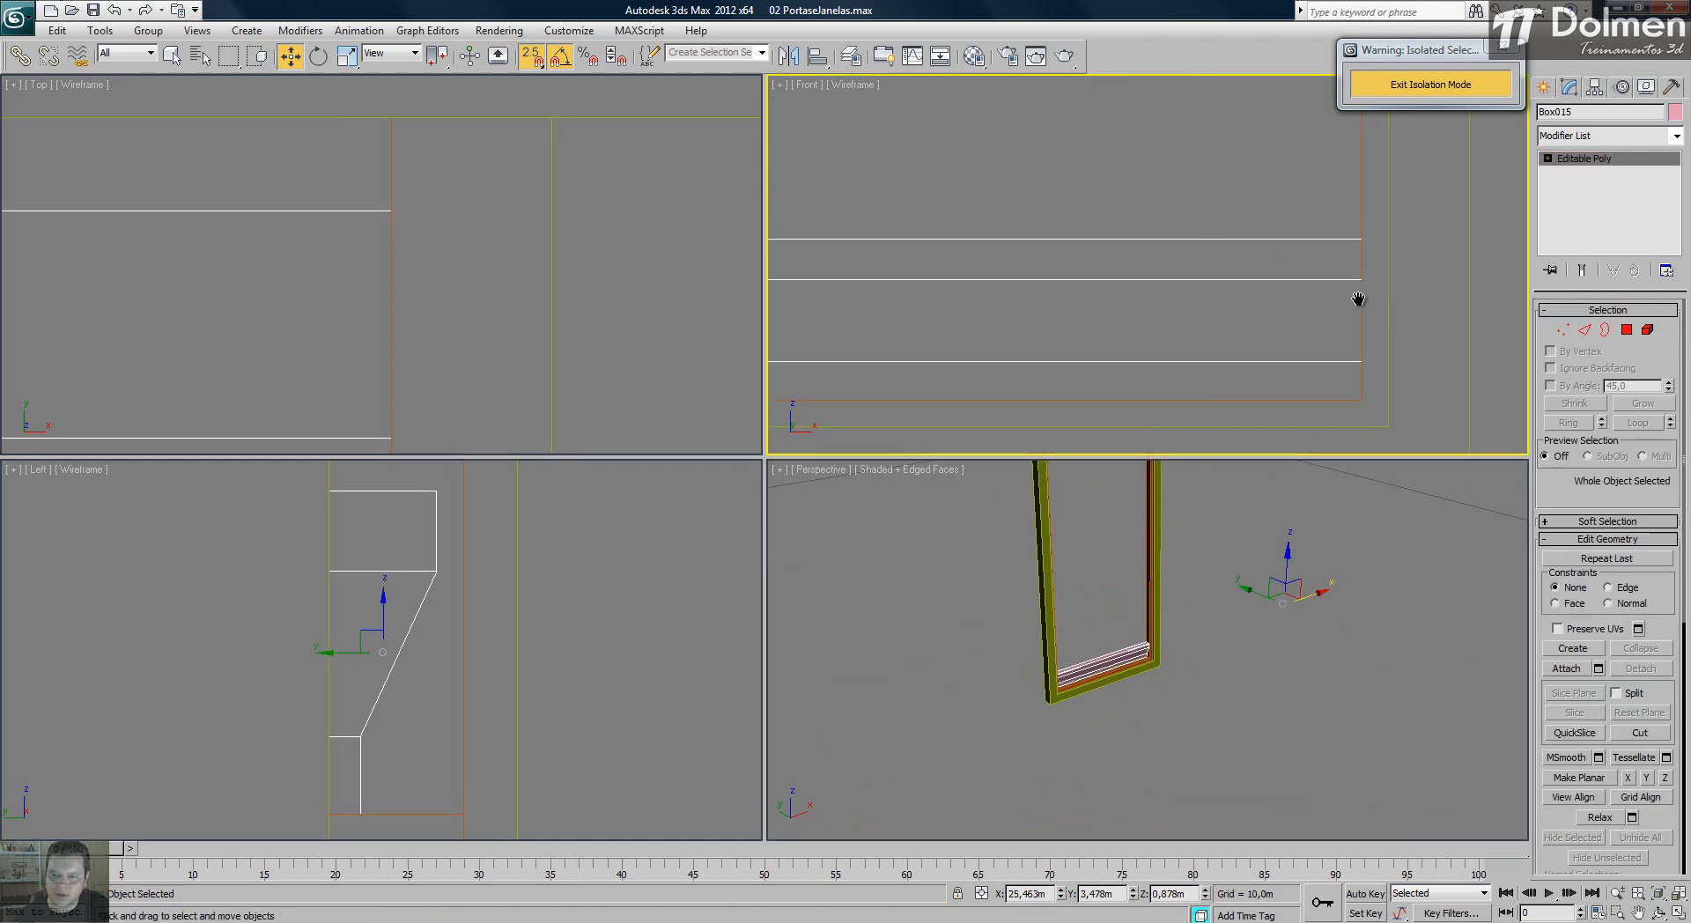
left_click(1677, 912)
left_click_drag(613, 572, 639, 631)
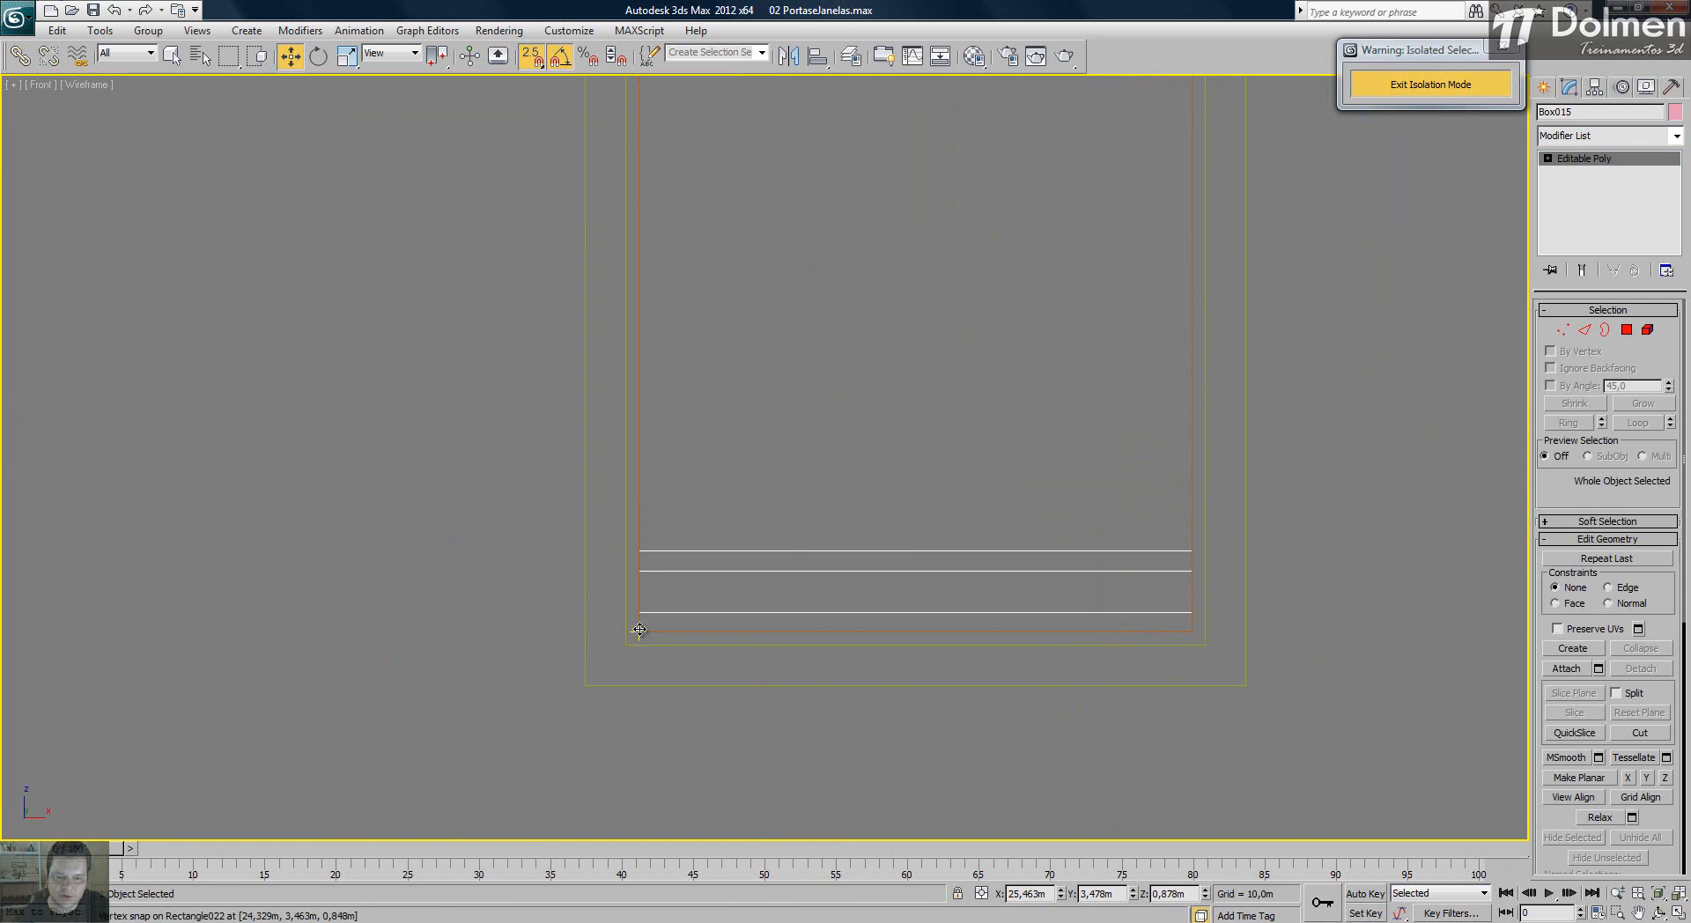
mouse_move(640, 629)
left_mouse_down("shift")
mouse_move(913, 570)
mouse_move(702, 489)
left_mouse_up("shift")
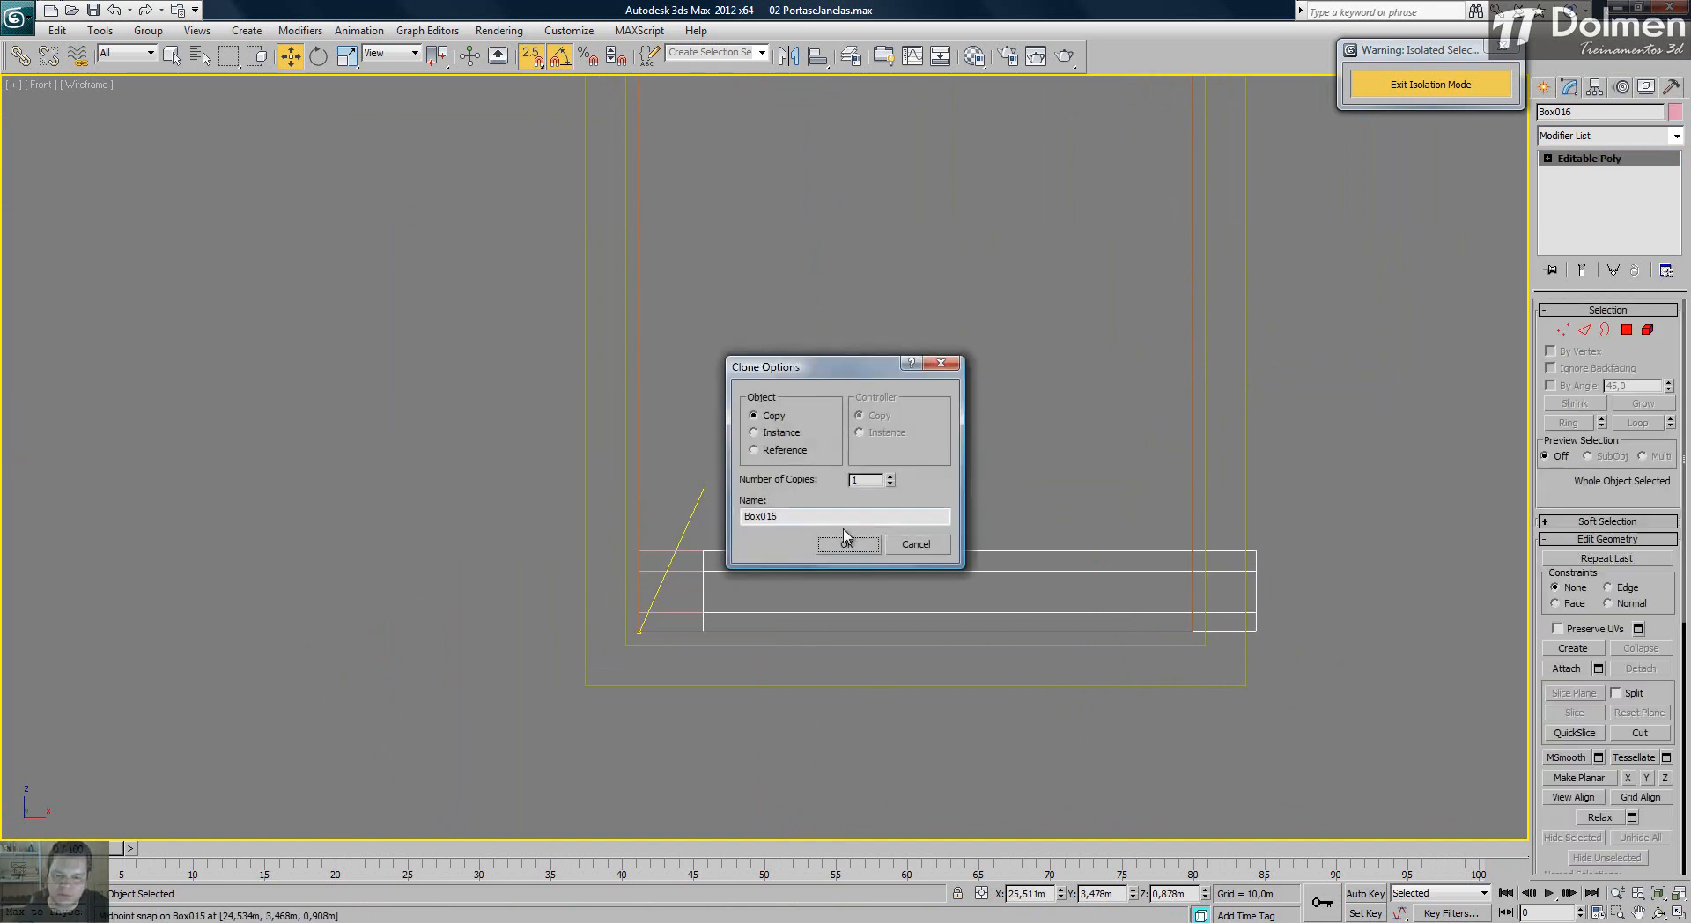
left_click(916, 545)
key("s")
scroll(966, 513, "down", 3)
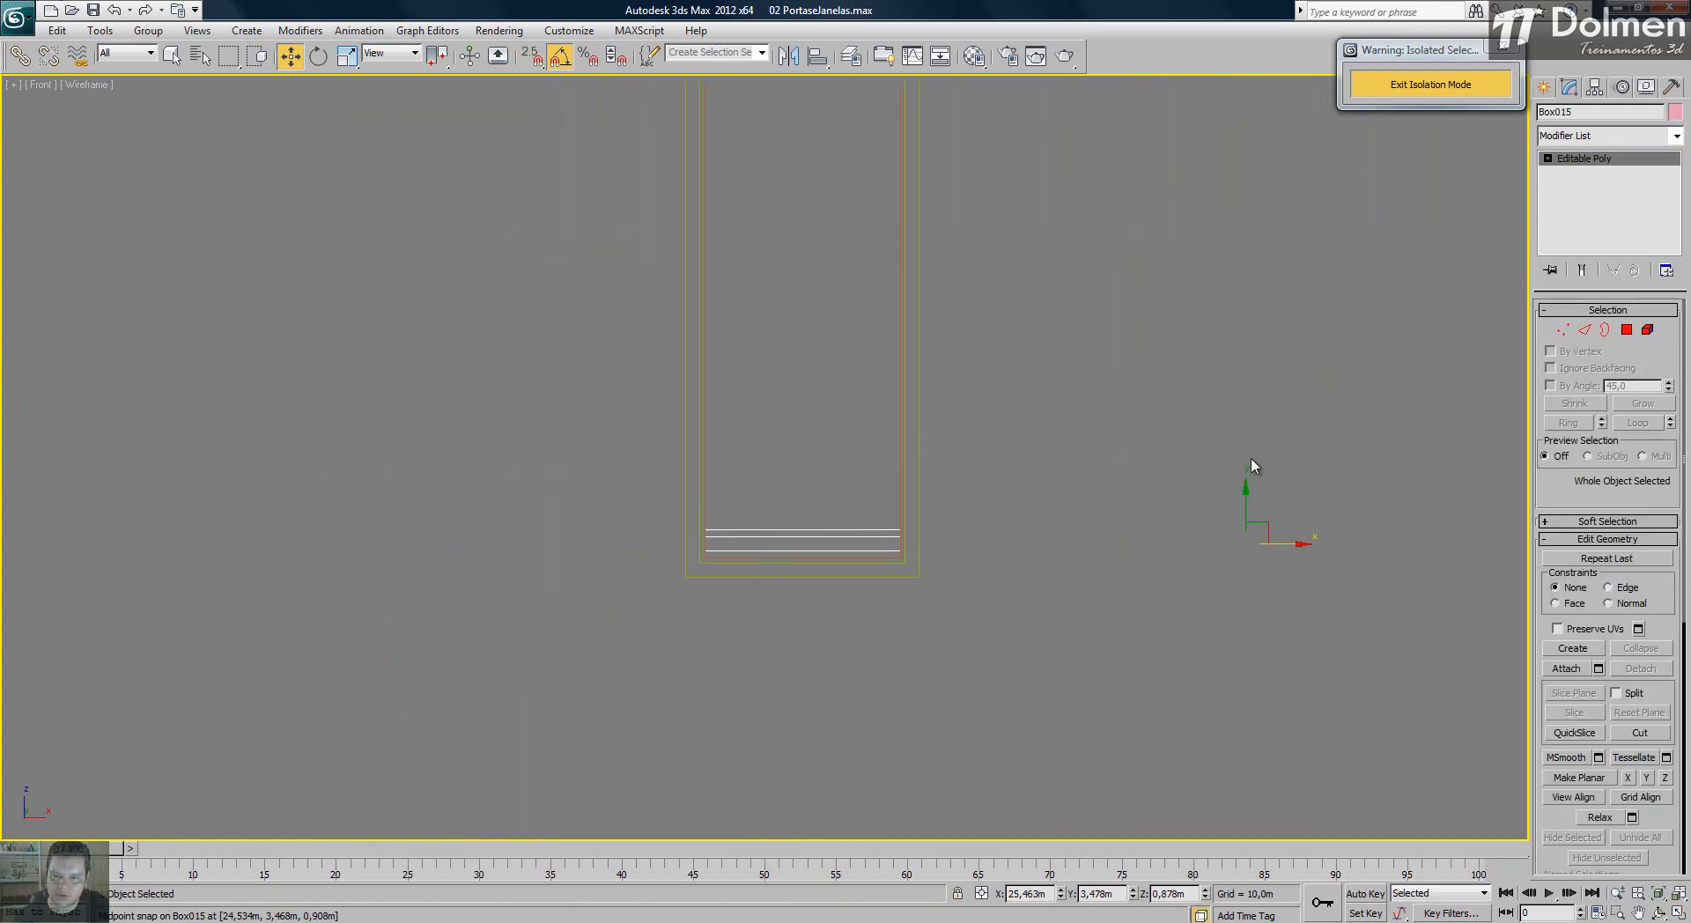
left_click_drag(1244, 503, 1134, 521, "shift")
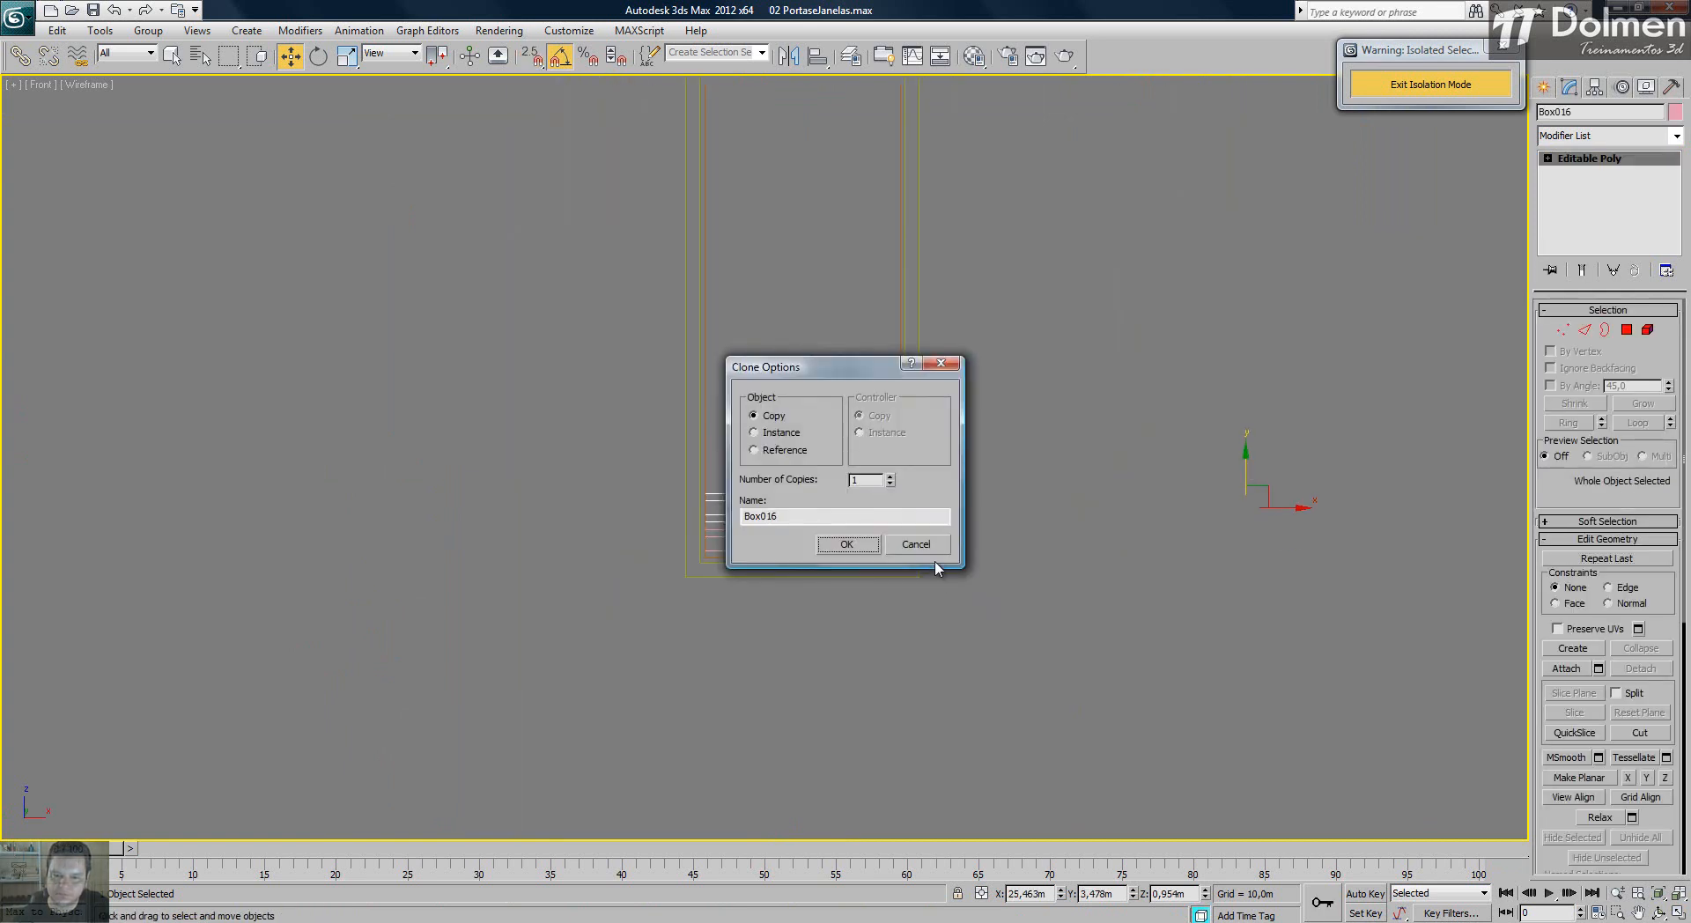
key("Escape")
scroll(731, 539, "up", 5)
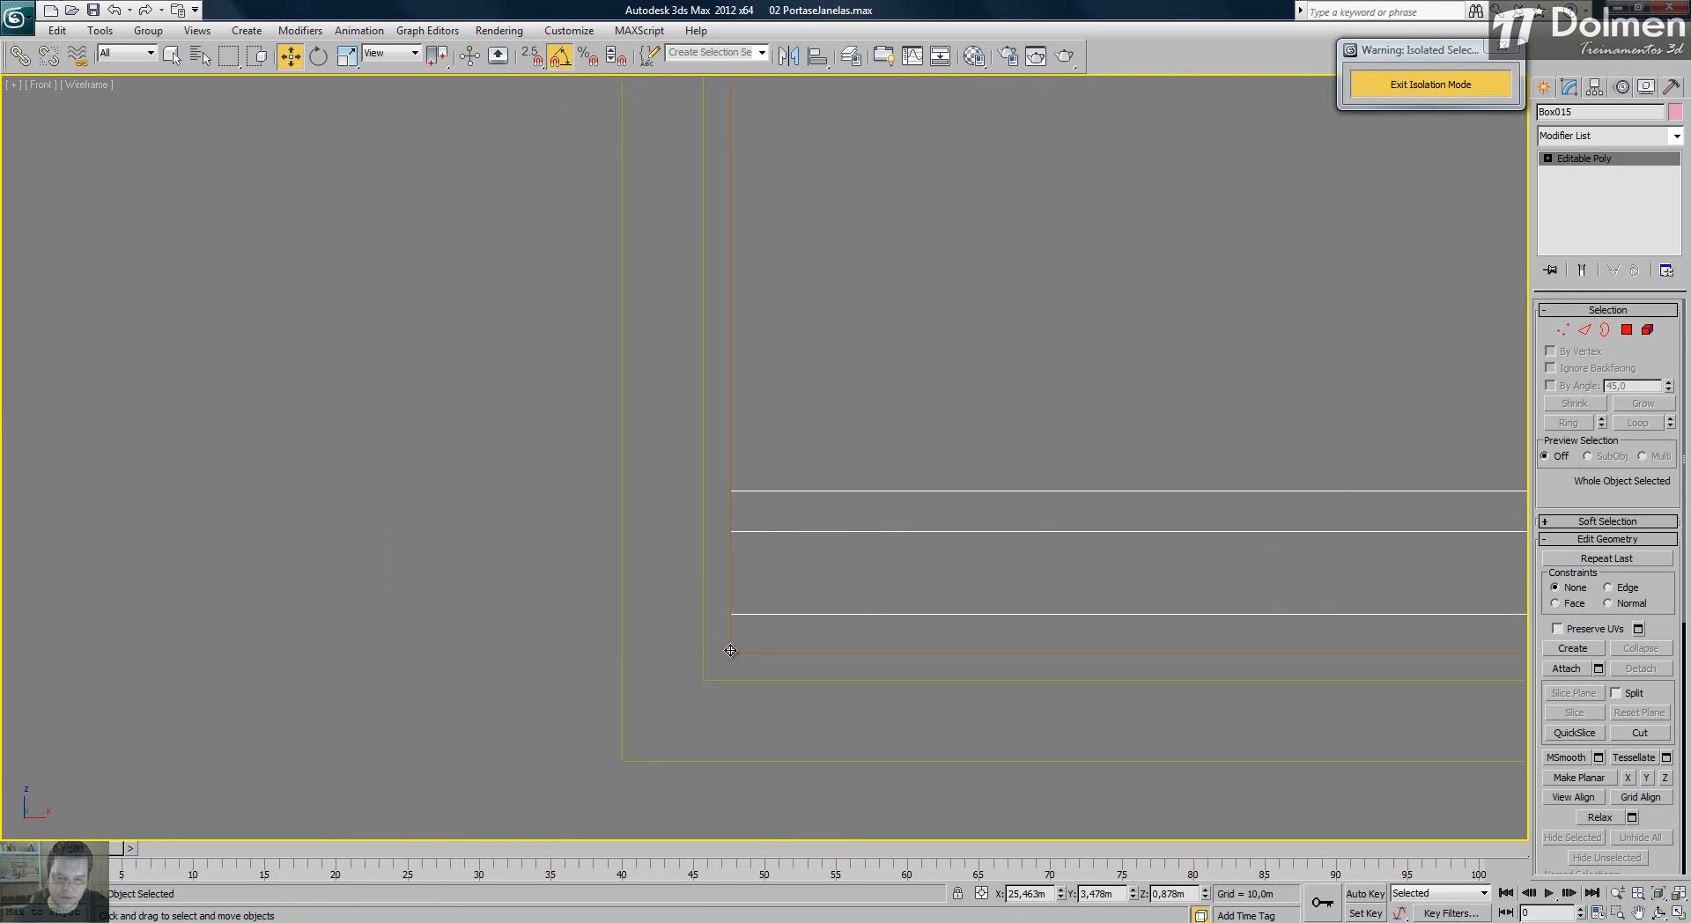
mouse_move(731, 652)
left_mouse_down("shift")
mouse_move(739, 487)
mouse_move(757, 476)
left_mouse_up("shift")
left_click(916, 551)
- Make 20 copies of the slat stacked upward, snapping the spacing to exactly one slat height
key("s")
left_click_drag(730, 652, 735, 489, "shift")
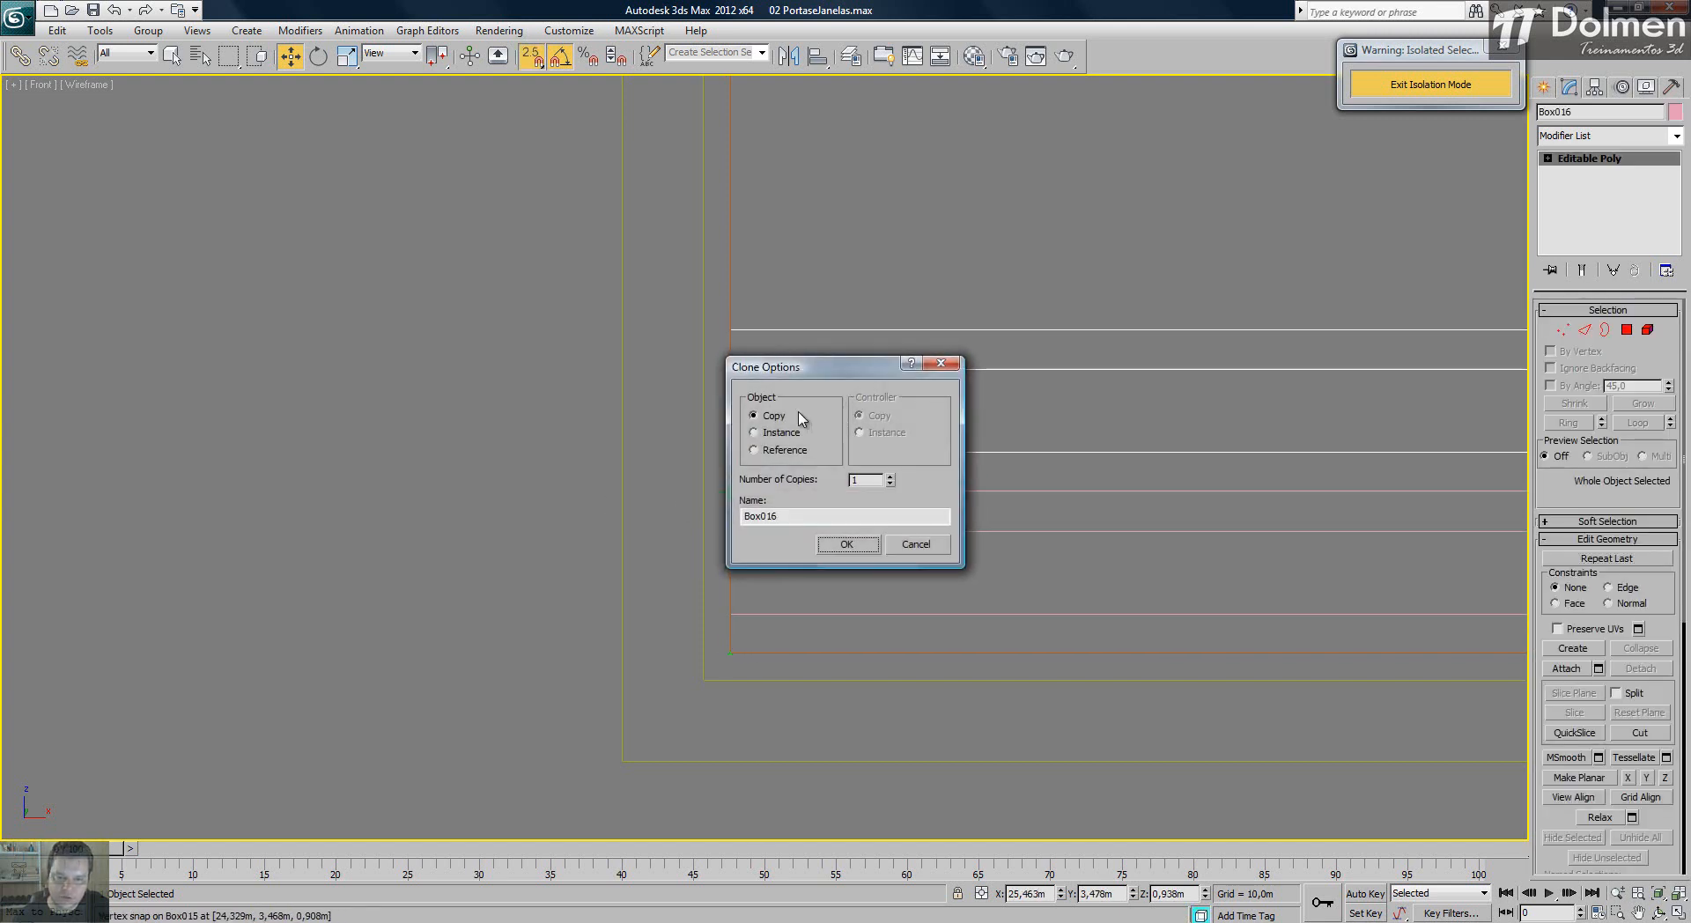
double_click(865, 480)
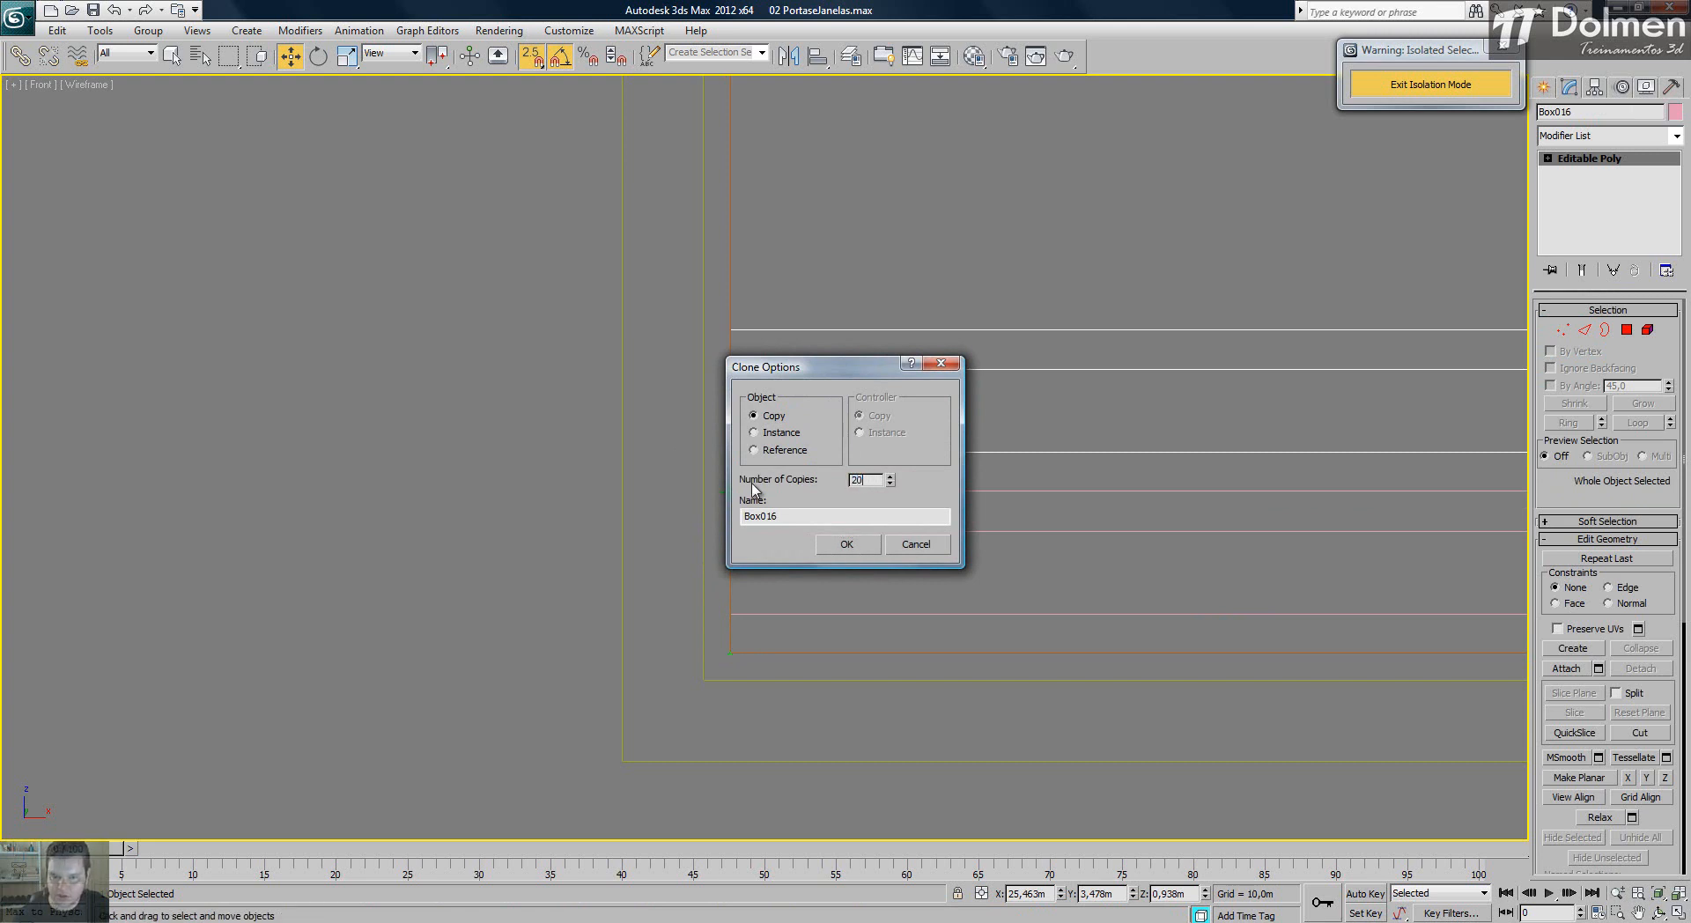
left_click(852, 553)
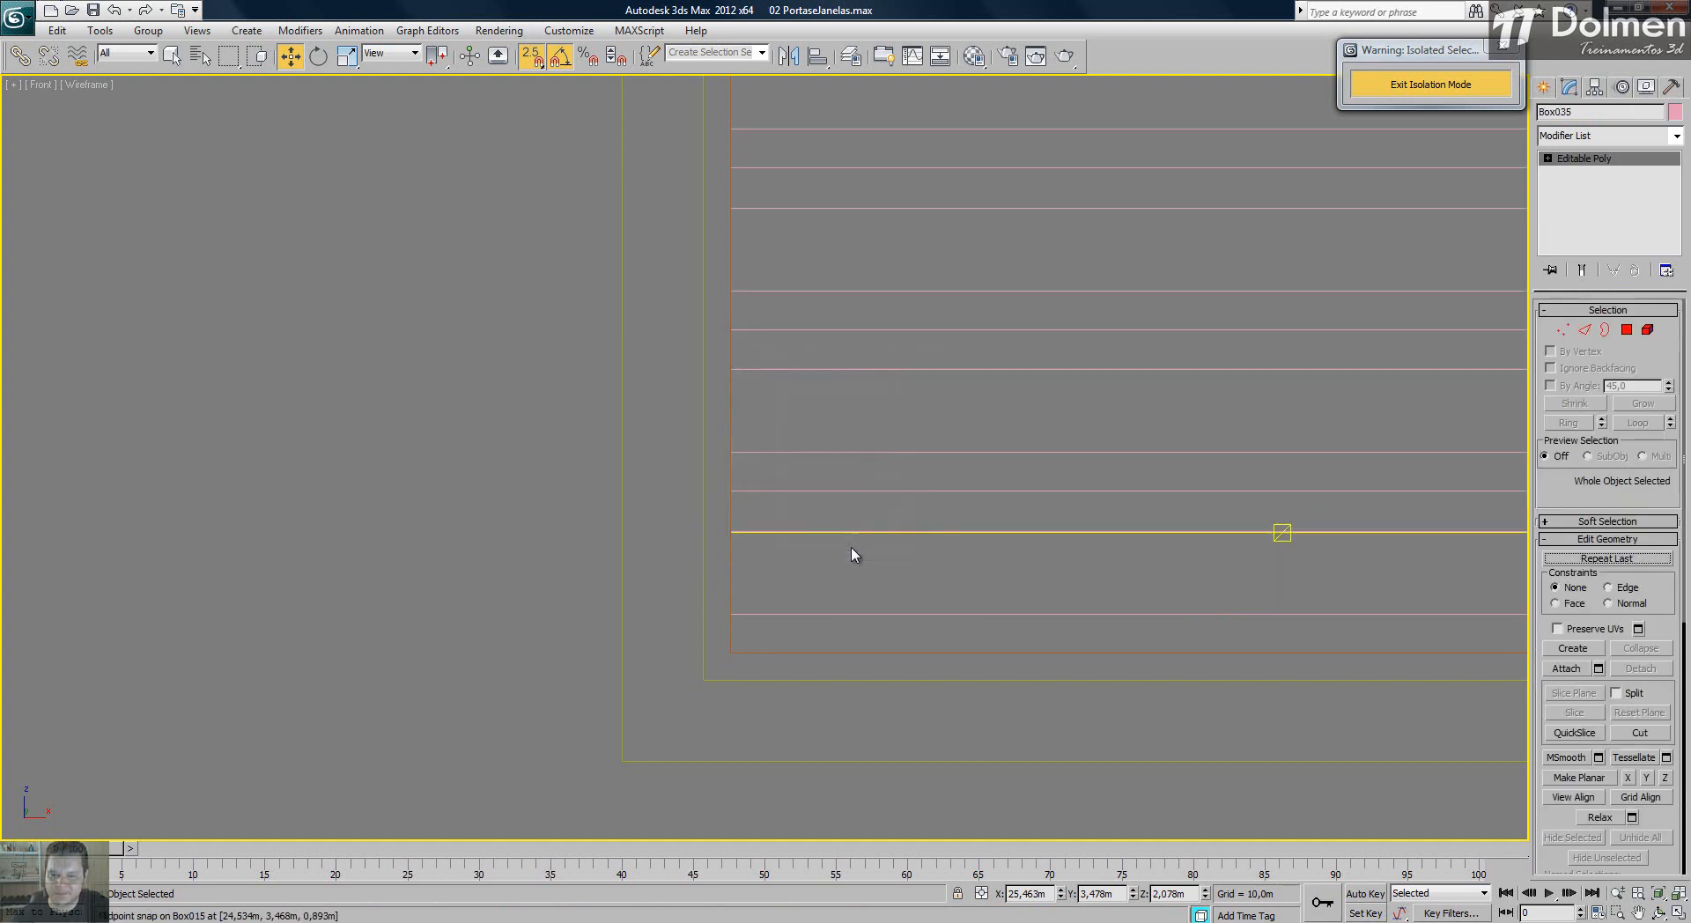
- Delete the surplus slats extending beyond the top of the sash opening and restore the four-viewport layout
scroll(825, 473, "down", 3)
middle_click_drag(825, 473, 825, 558)
scroll(825, 558, "down", 5)
key("s")
scroll(836, 176, "up", 8)
left_click_drag(652, 222, 811, 185)
key("Delete")
left_click_drag(771, 321, 726, 354)
key("Delete")
left_click(837, 477)
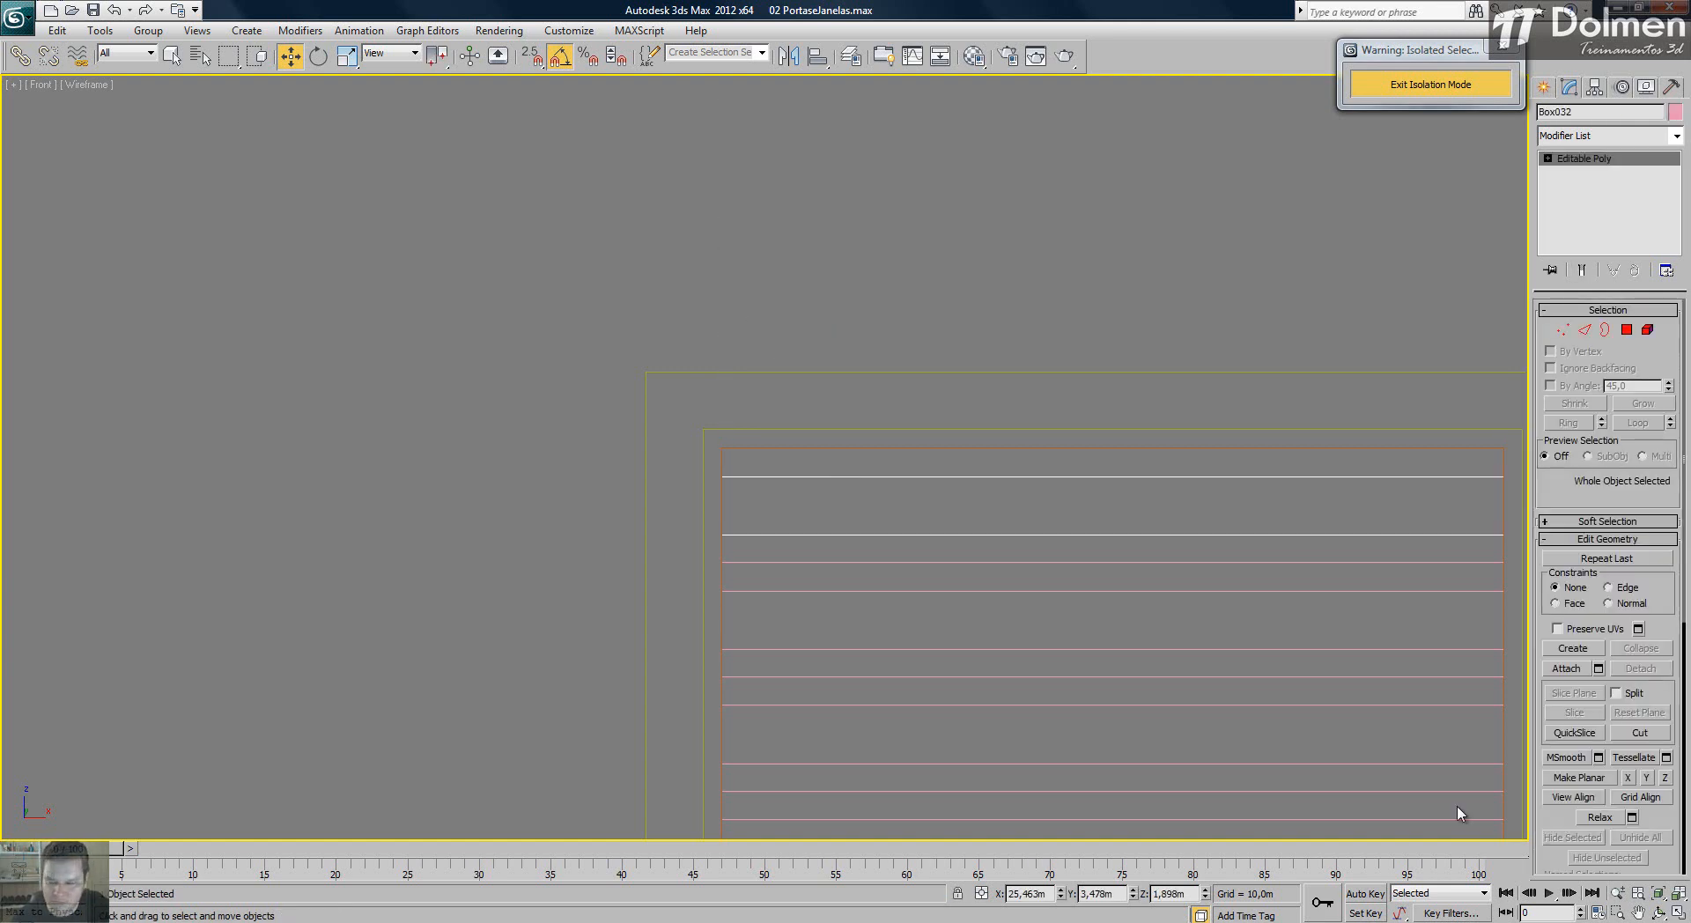
left_click(1678, 914)
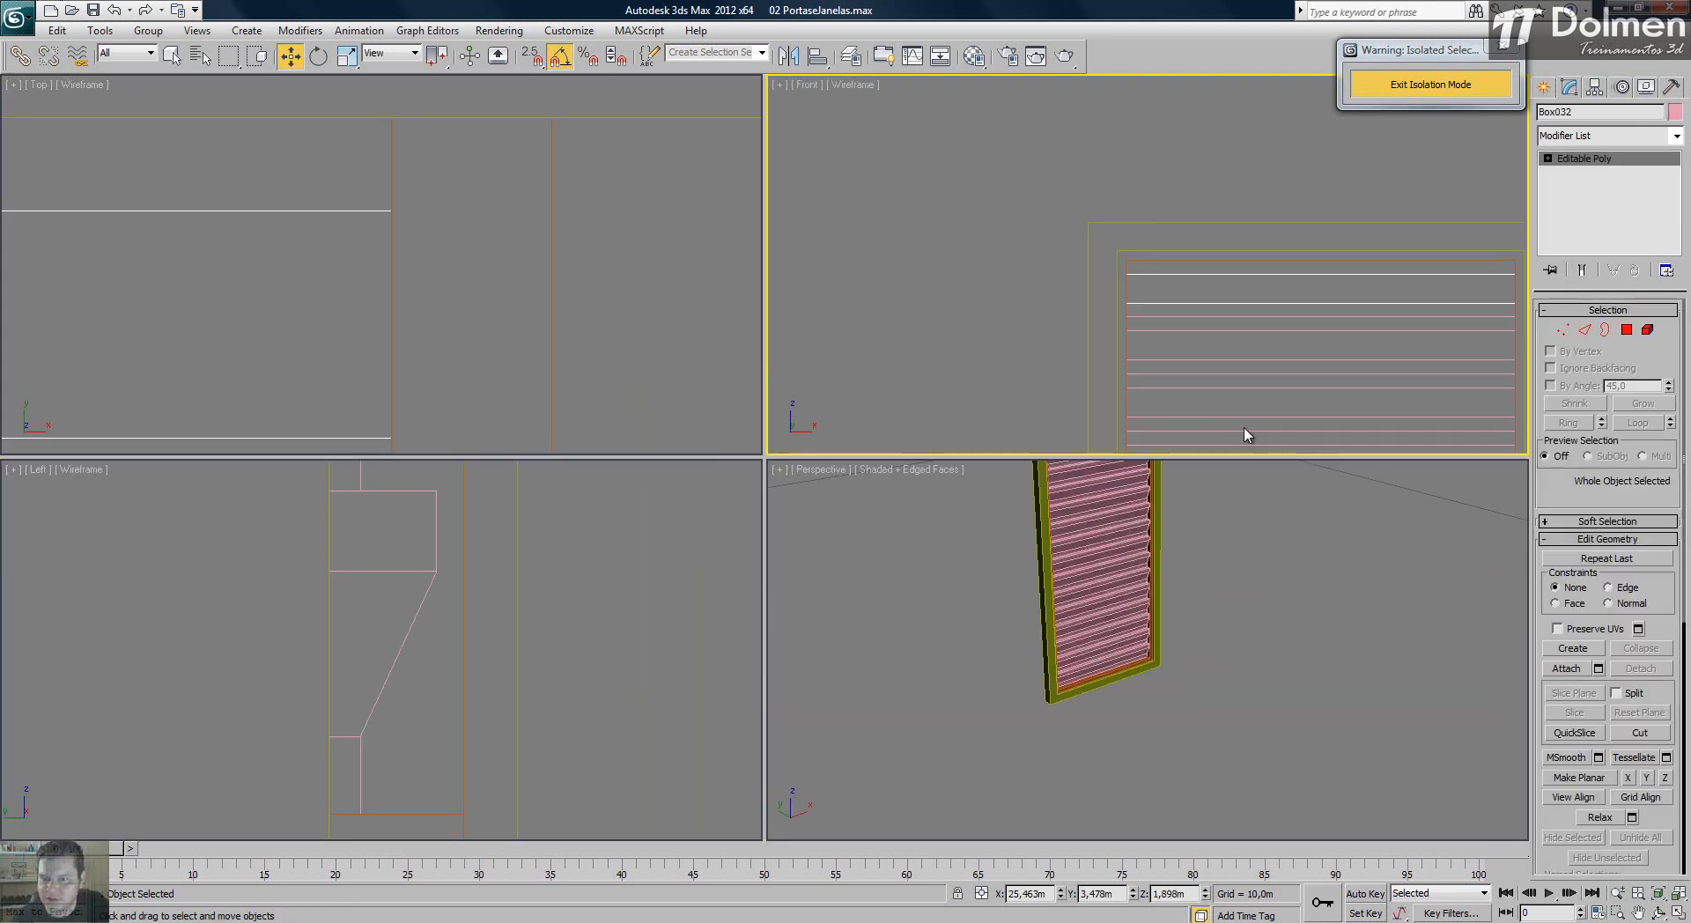